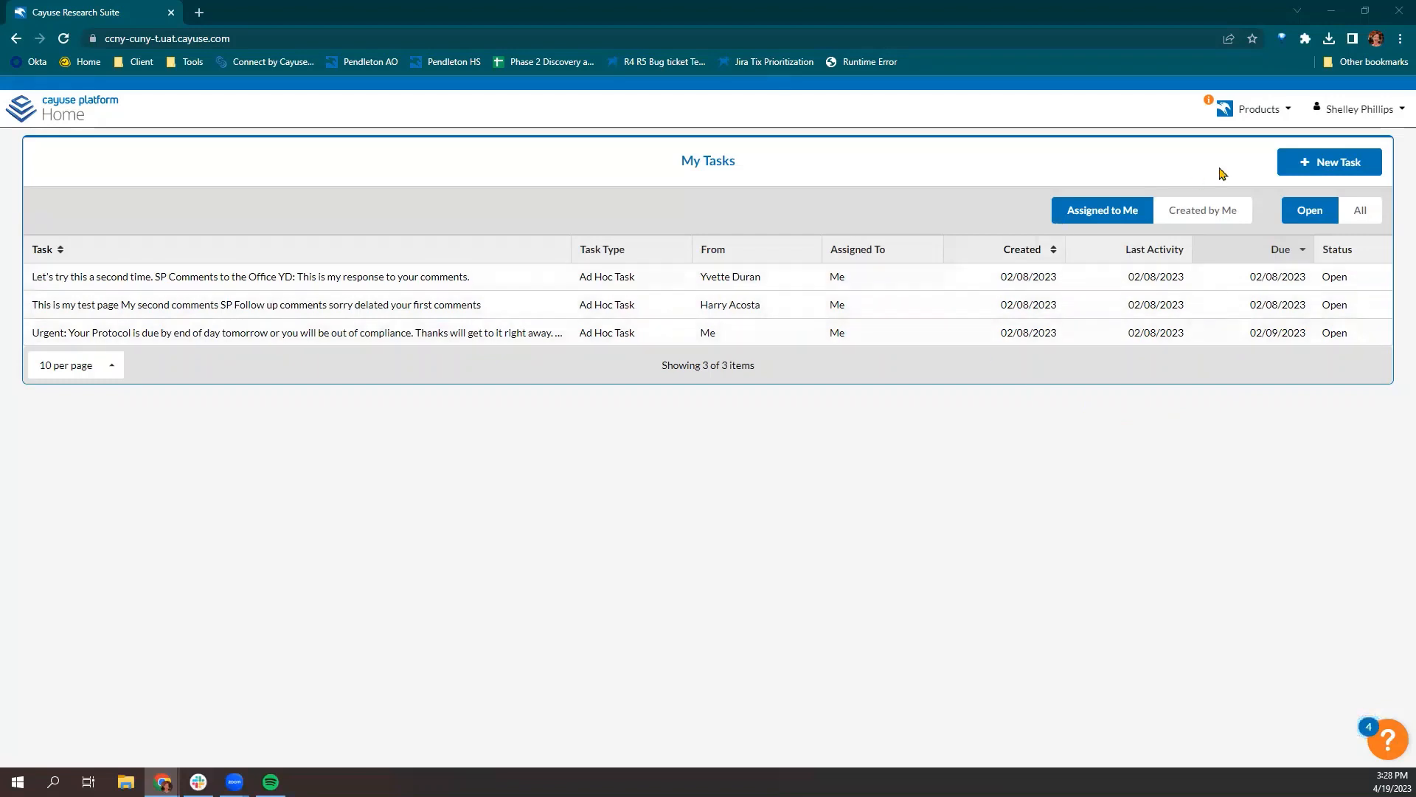
Open the Animal Oversight product from the Cayuse platform home page.
click(1247, 113)
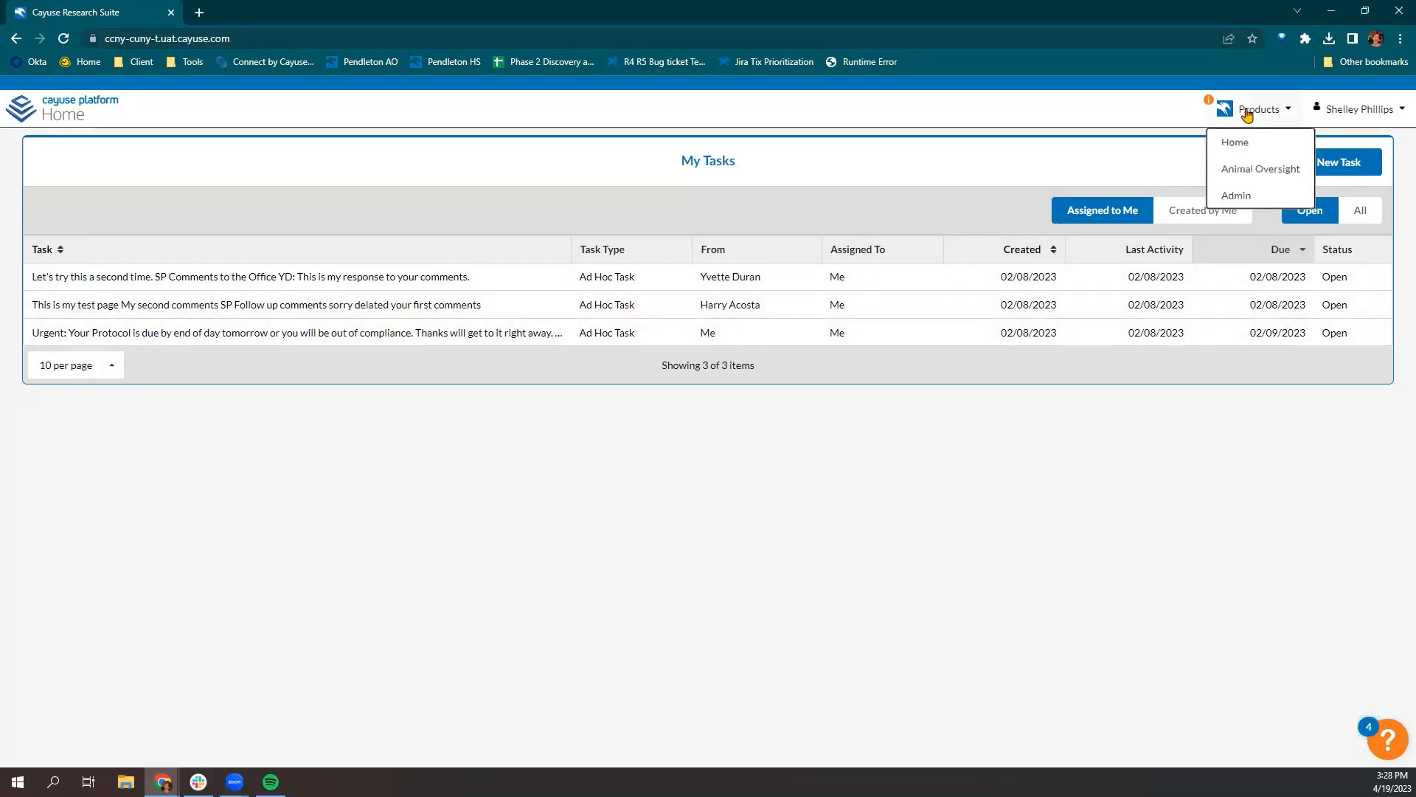
click(1267, 175)
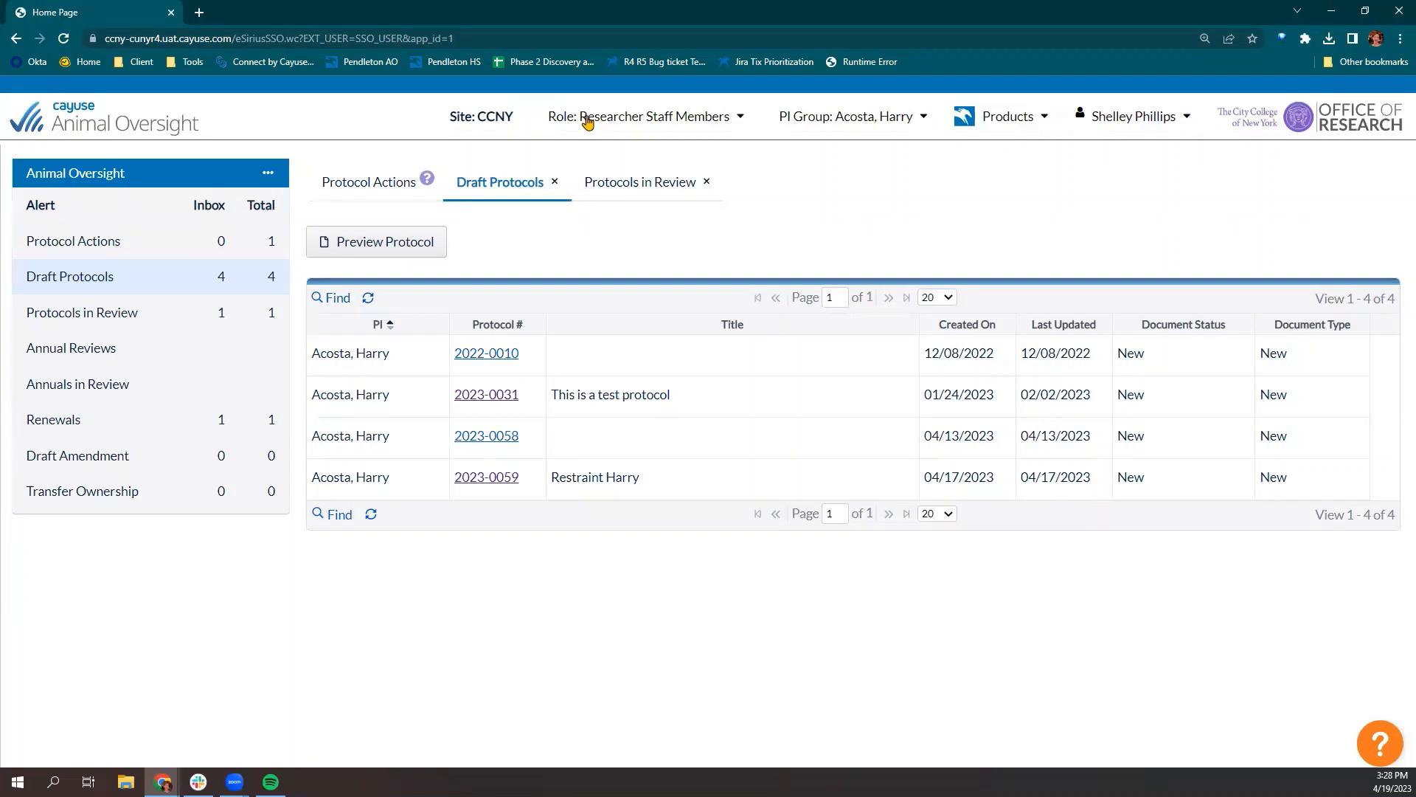
Check the role and PI group selectors and view the Resource Center's help categories, closing the help pane when done.
click(588, 122)
click(921, 123)
click(1376, 742)
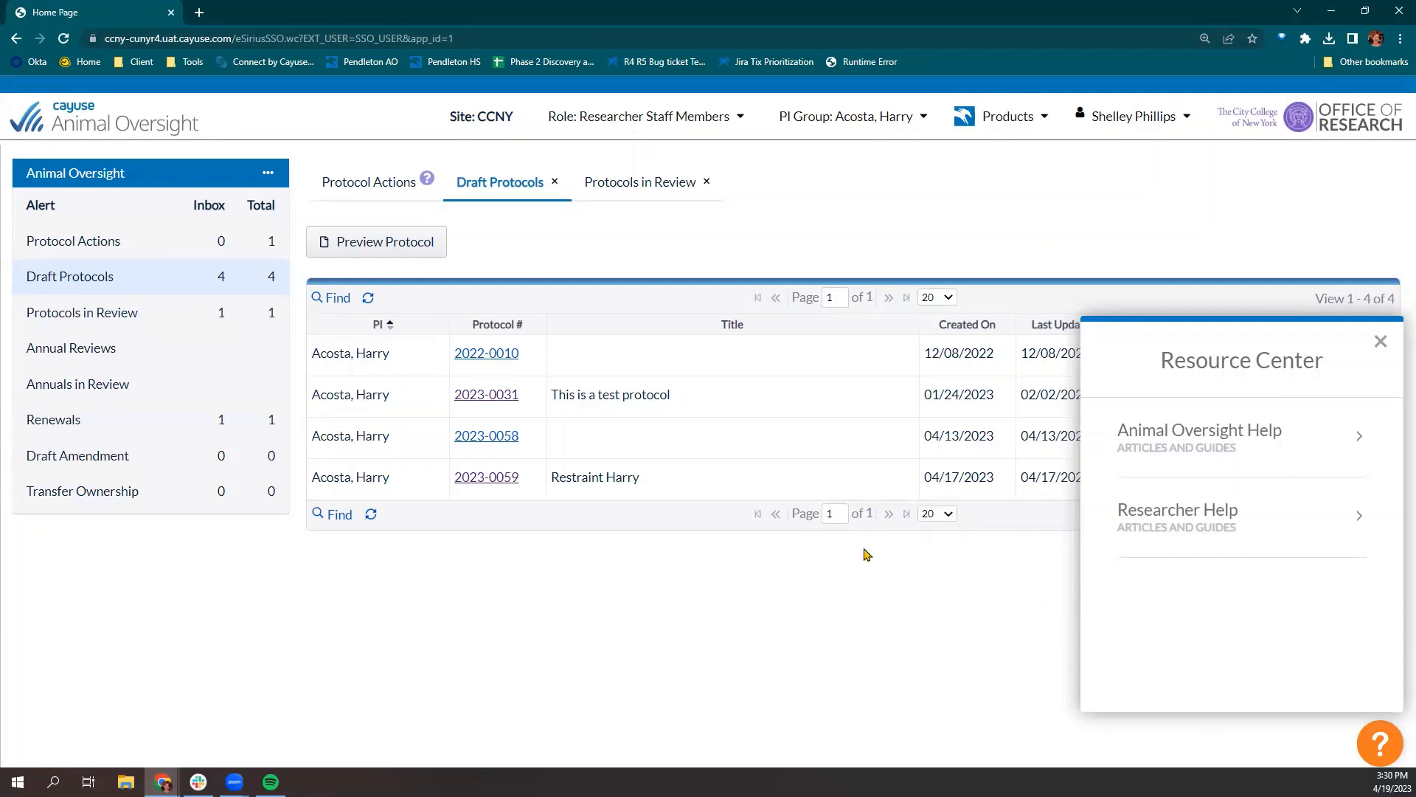
click(1380, 342)
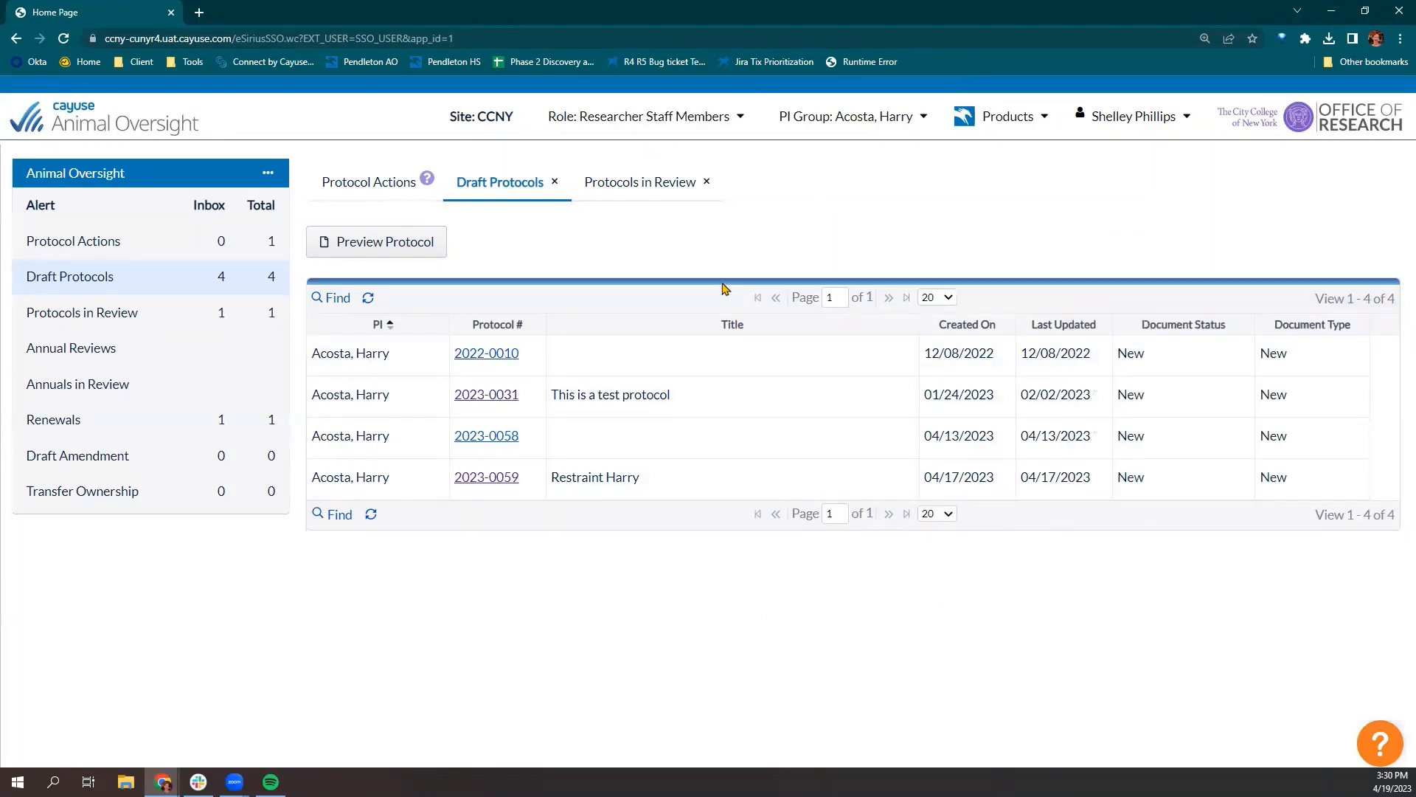
Review every alert list in order: Protocol Actions, Draft Protocols, Protocols in Review, Annual Reviews, Annuals in Review, Renewals, Draft Amendment and Transfer Ownership.
click(82, 248)
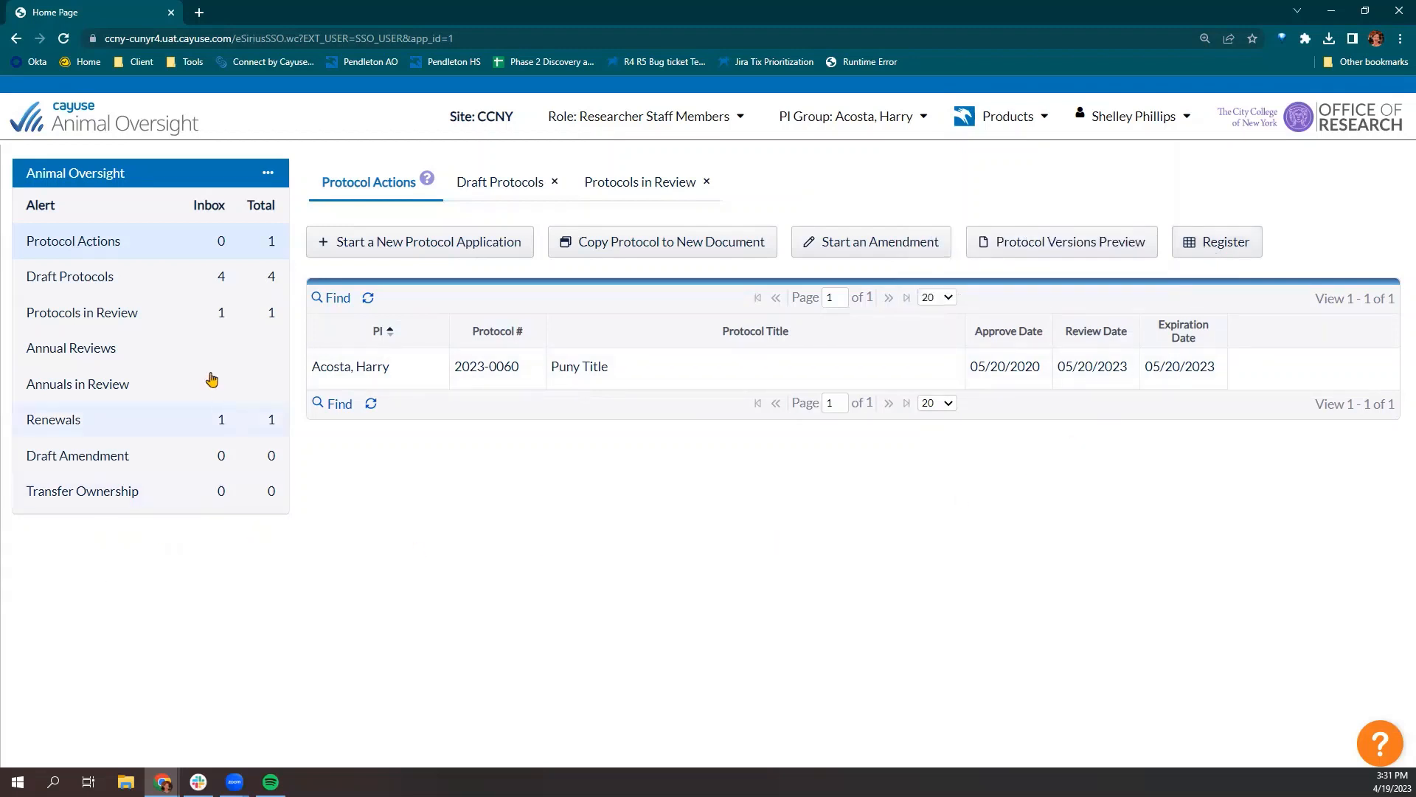
click(111, 275)
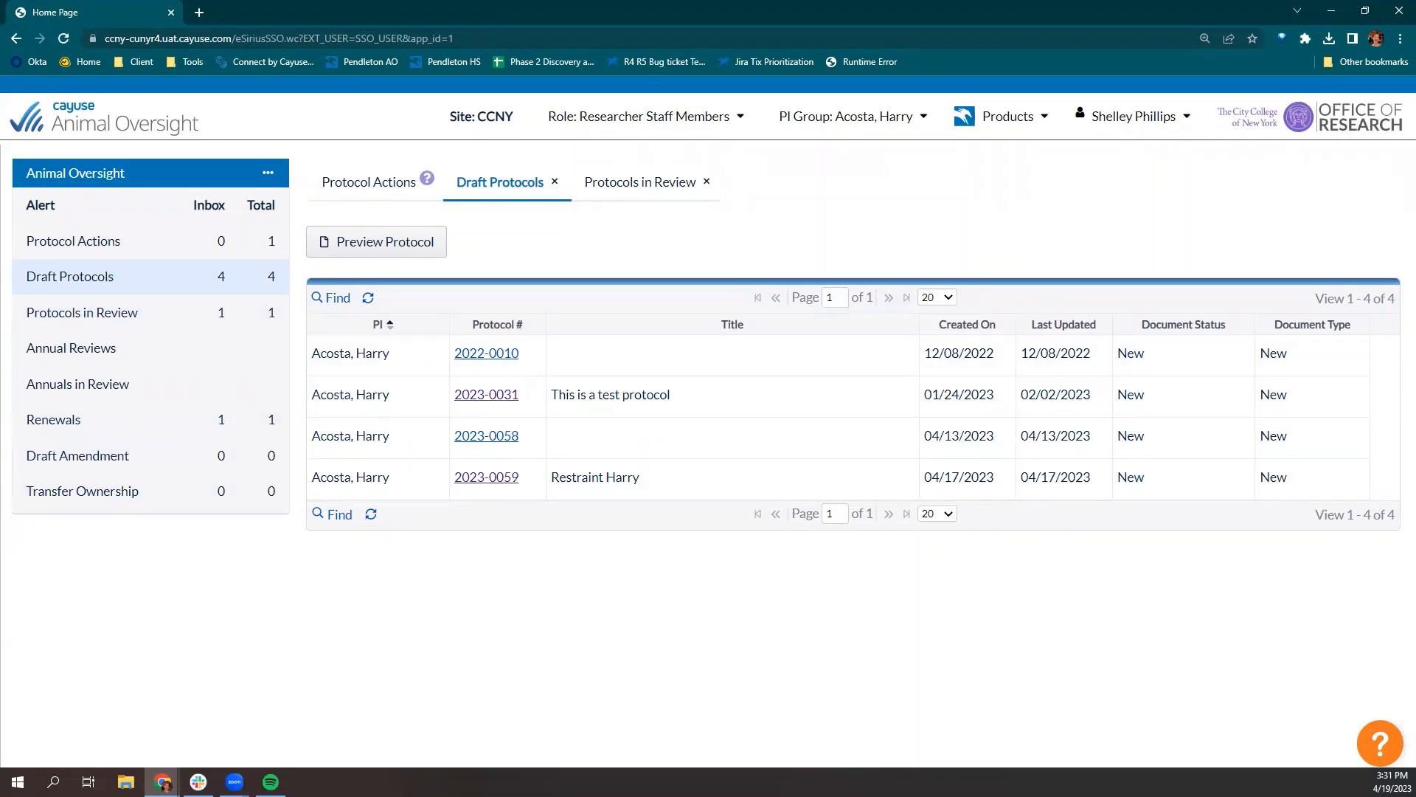
click(108, 315)
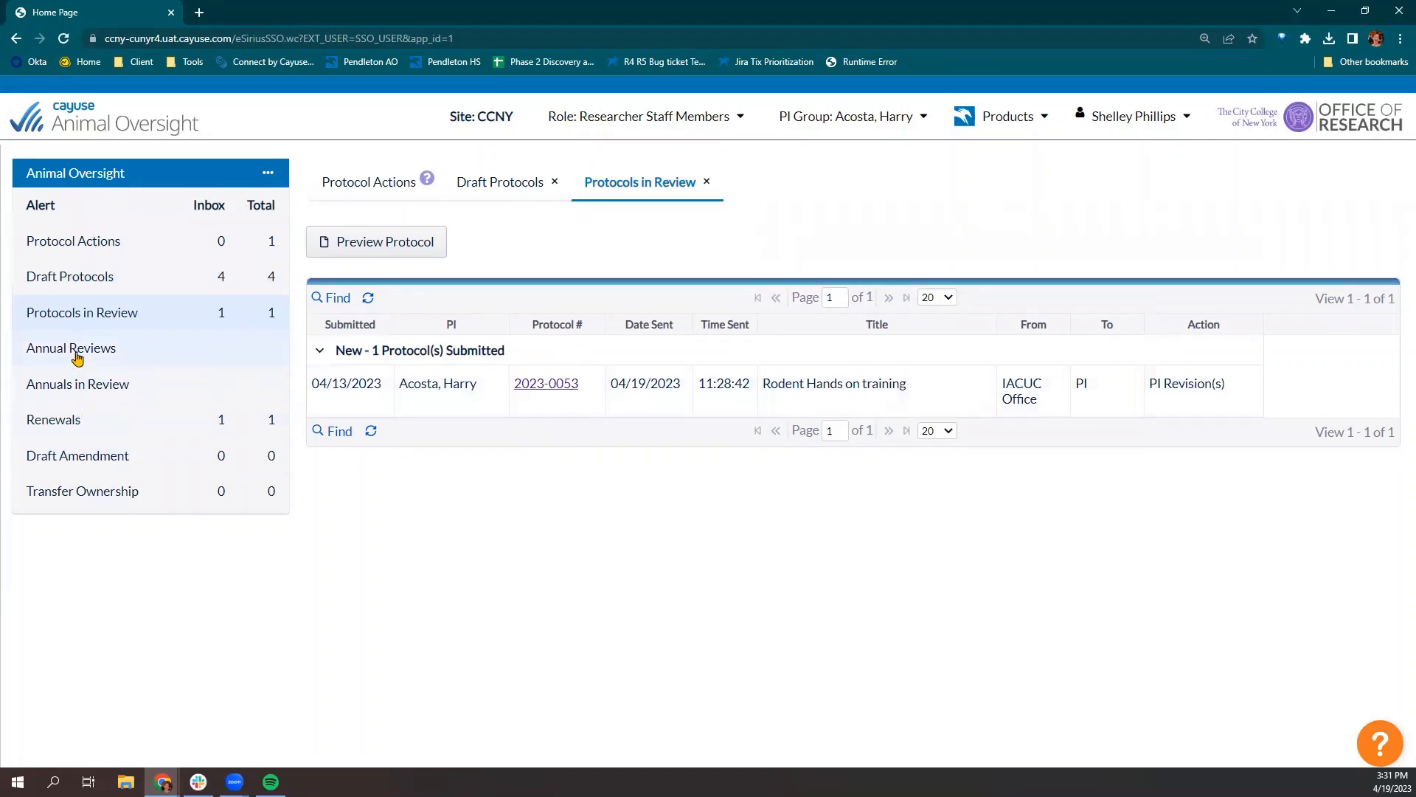
click(75, 353)
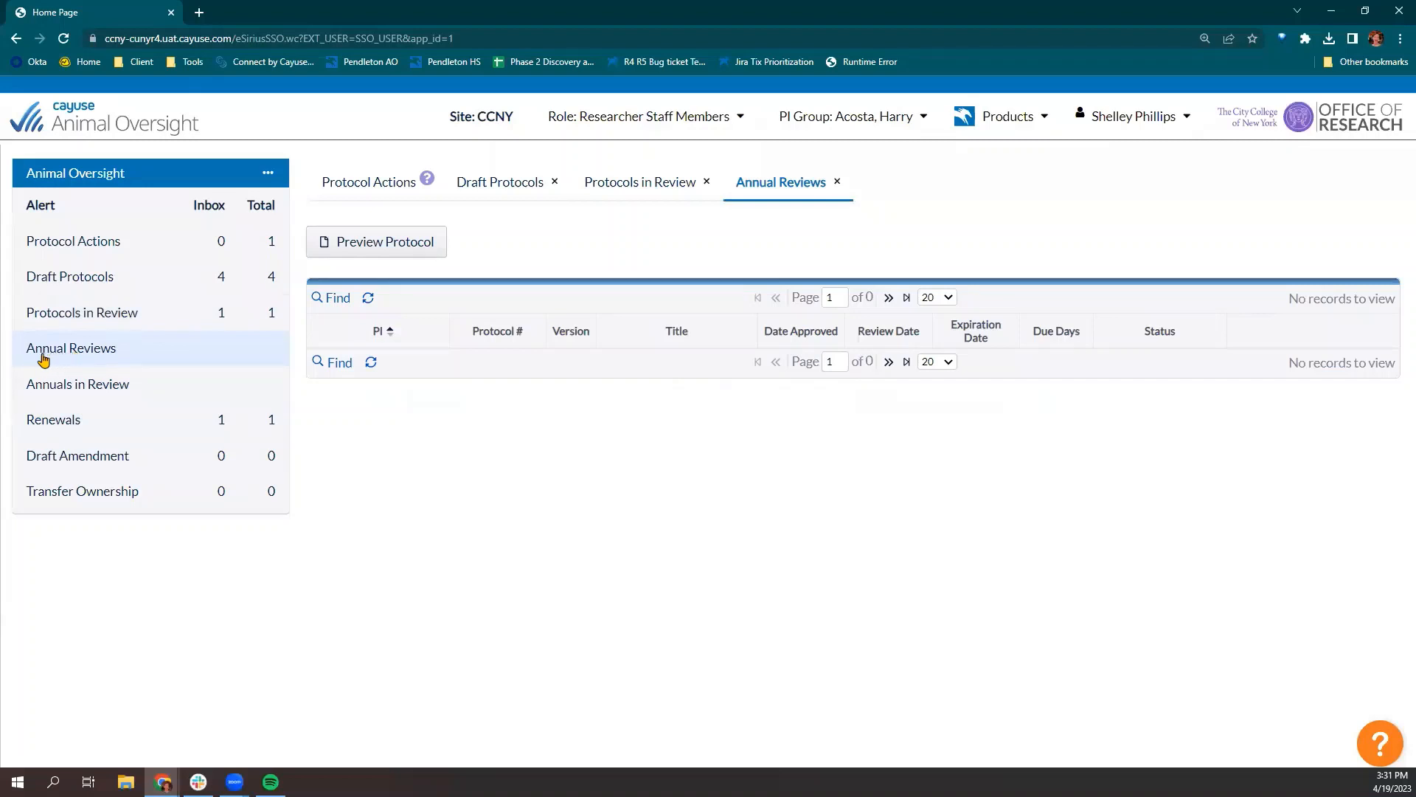
click(51, 392)
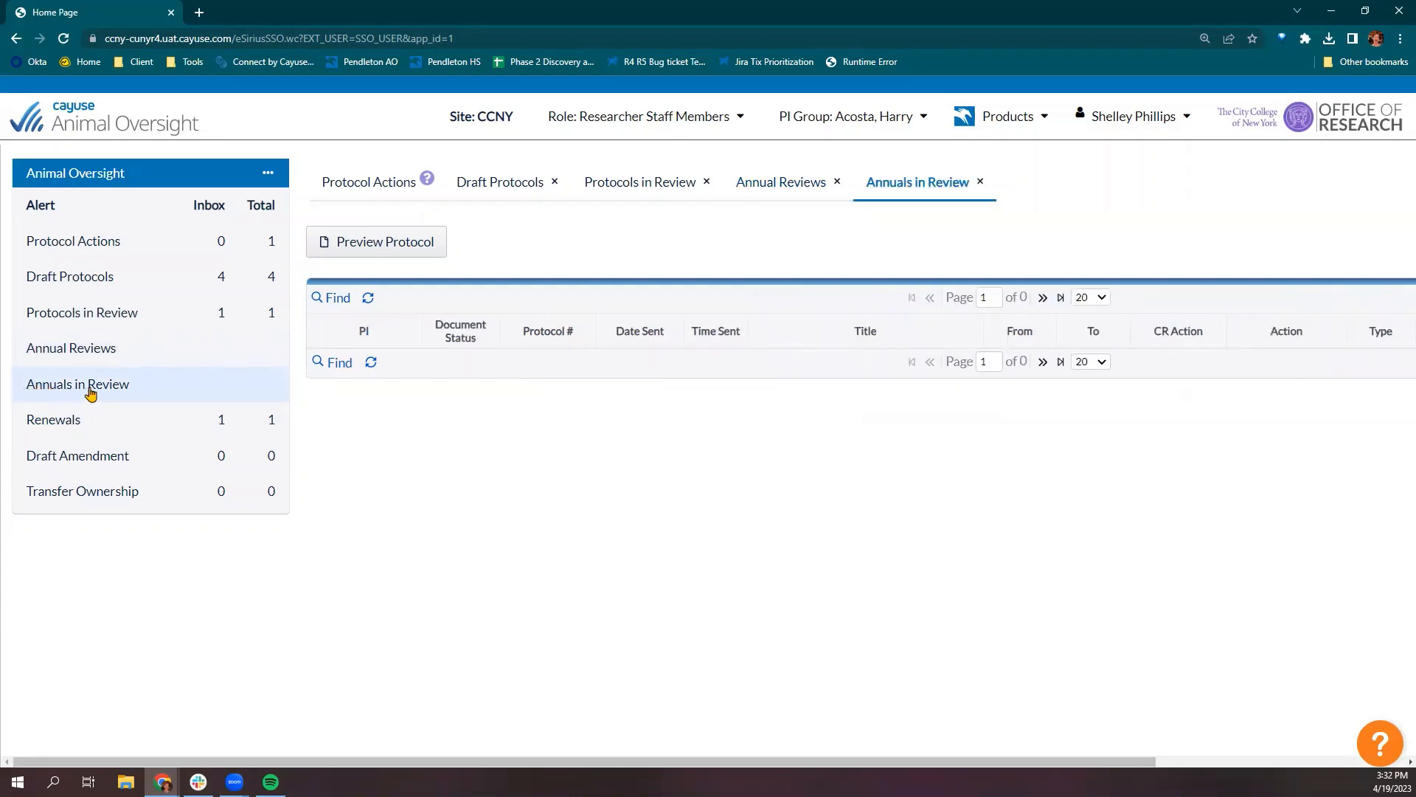
click(25, 421)
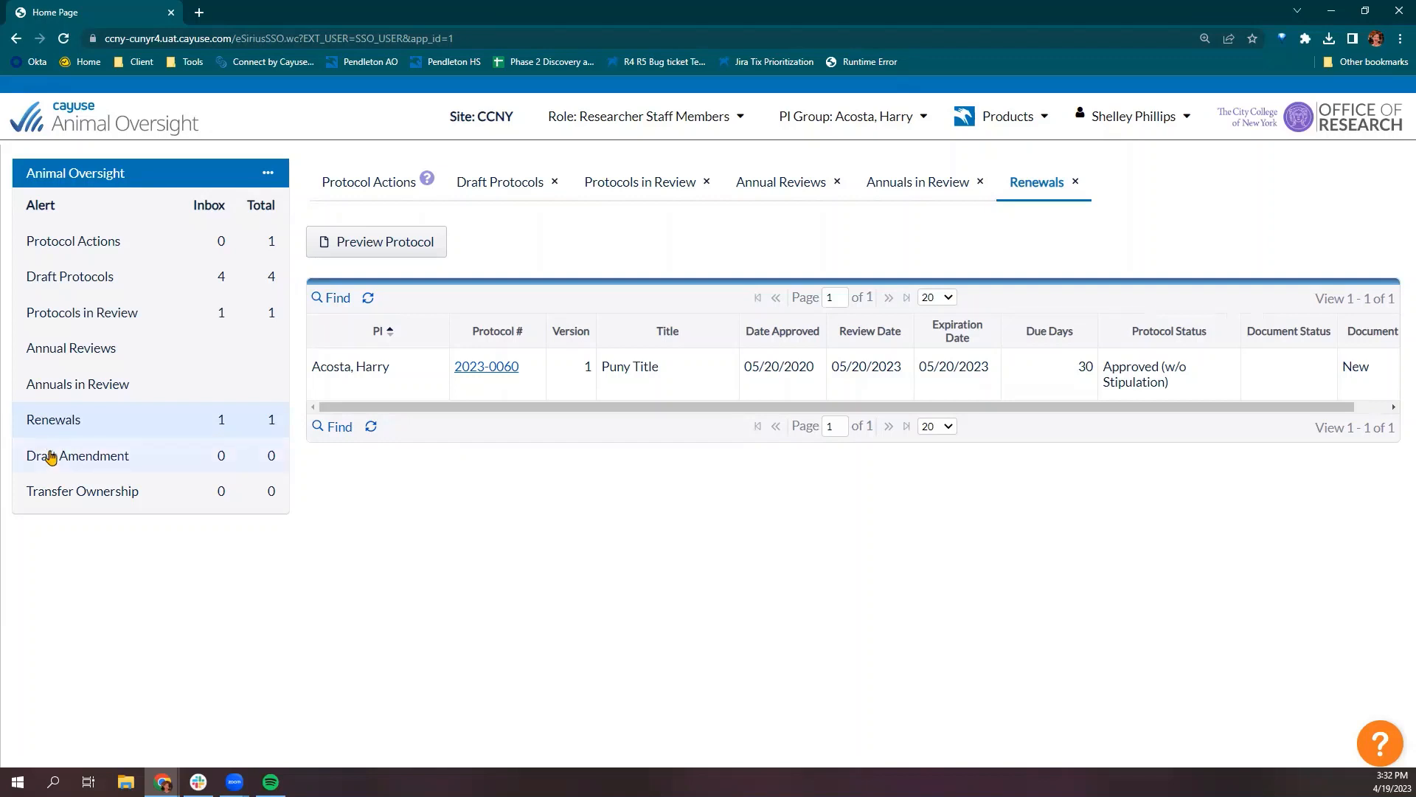
click(50, 459)
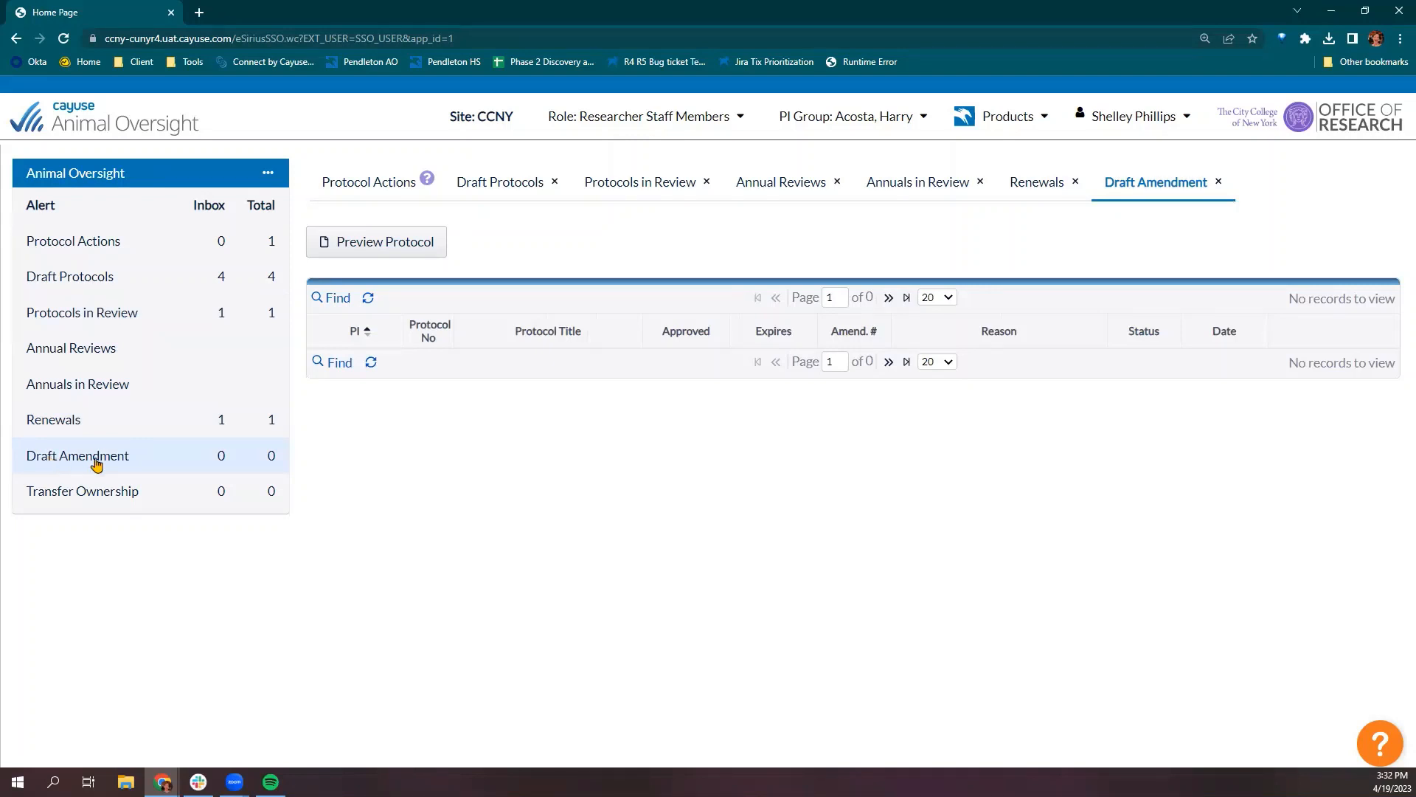
click(65, 493)
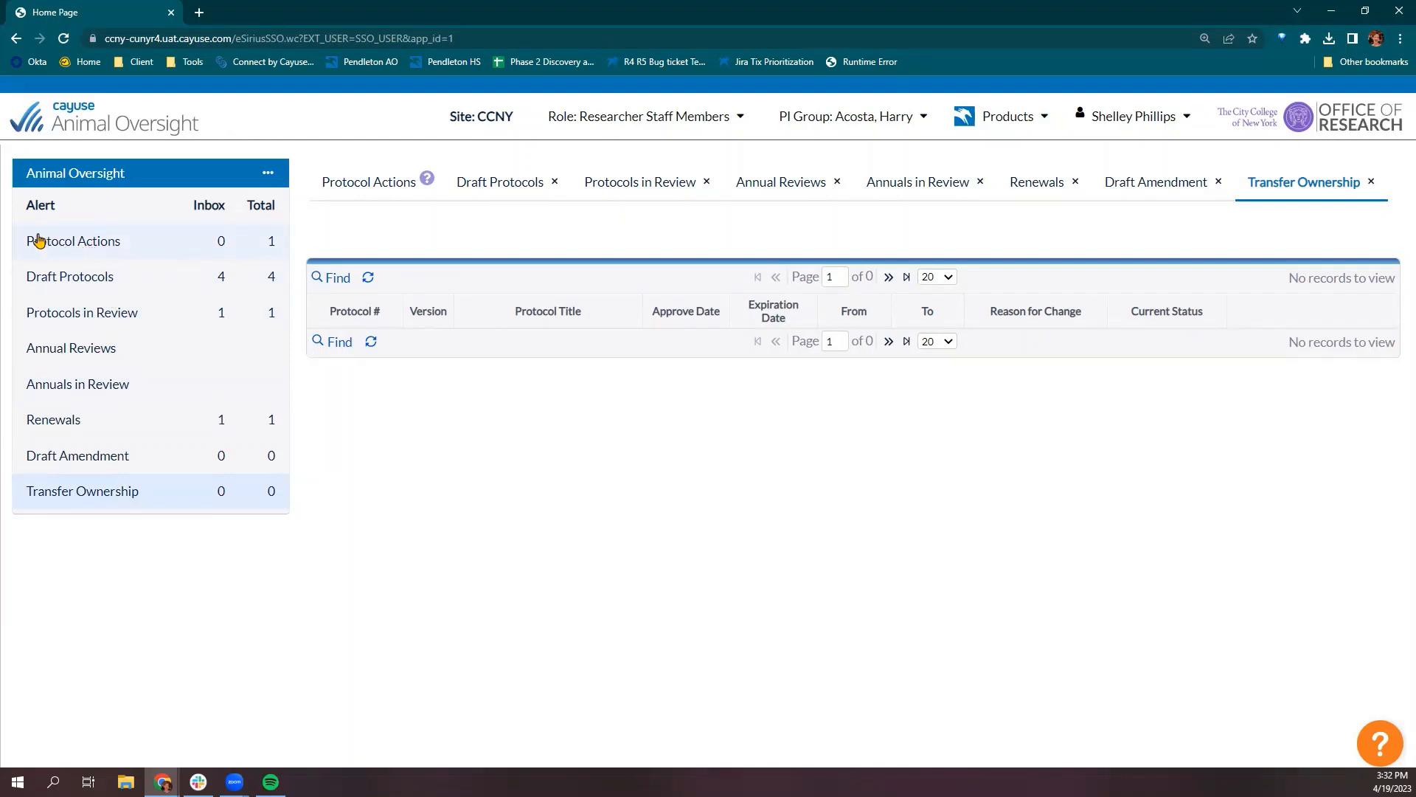
Start a new protocol application from Protocol Actions, answering Yes to research involving vertebrate animals or their products.
click(36, 242)
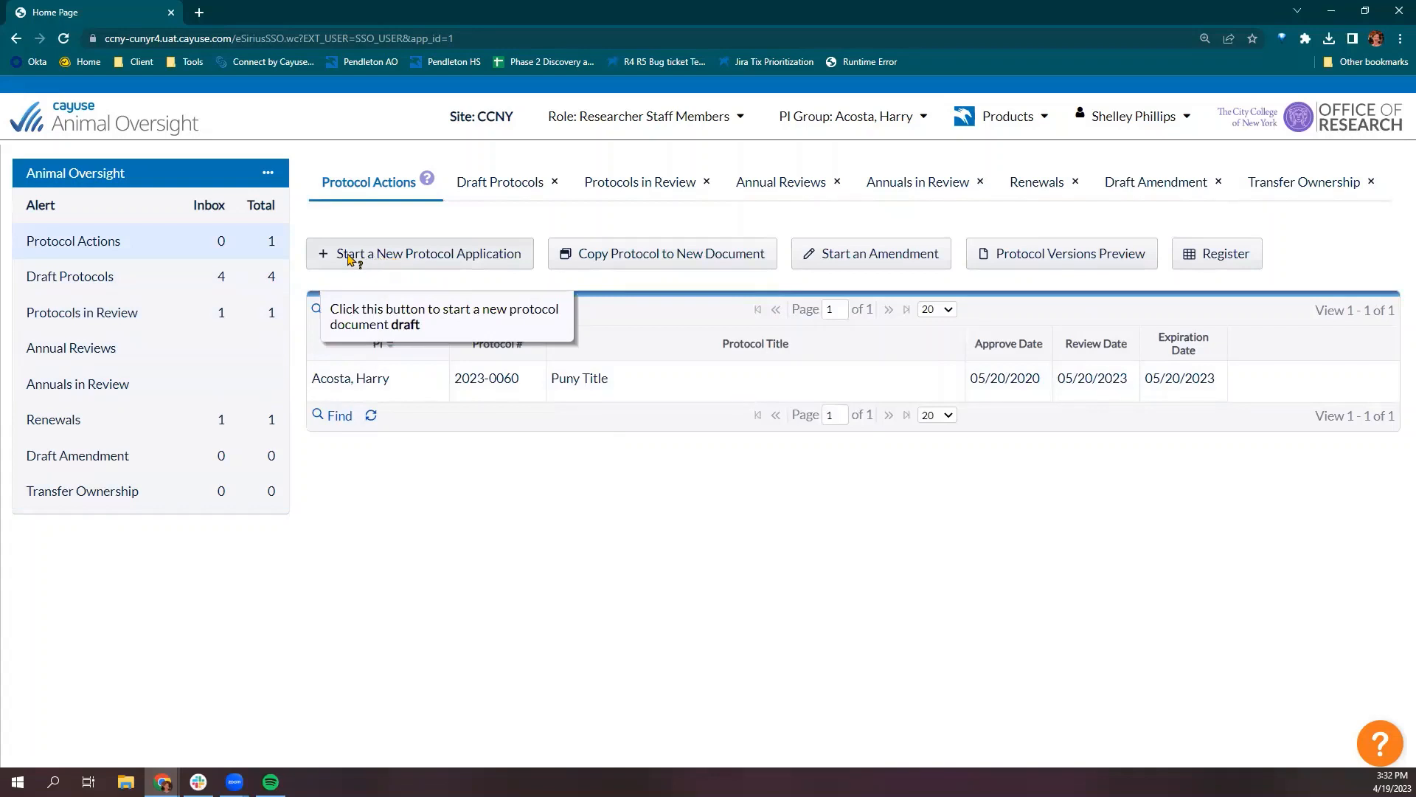
click(384, 256)
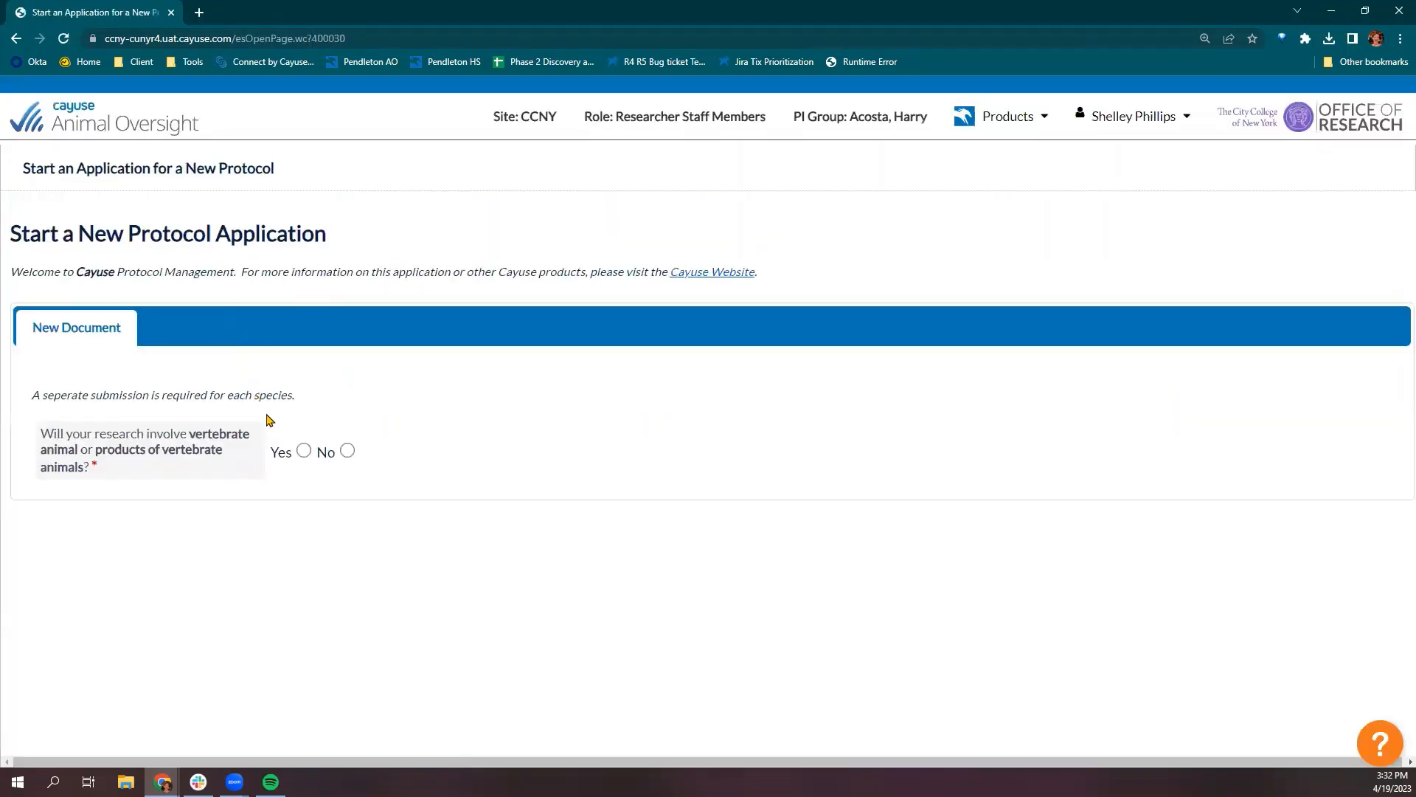
click(303, 451)
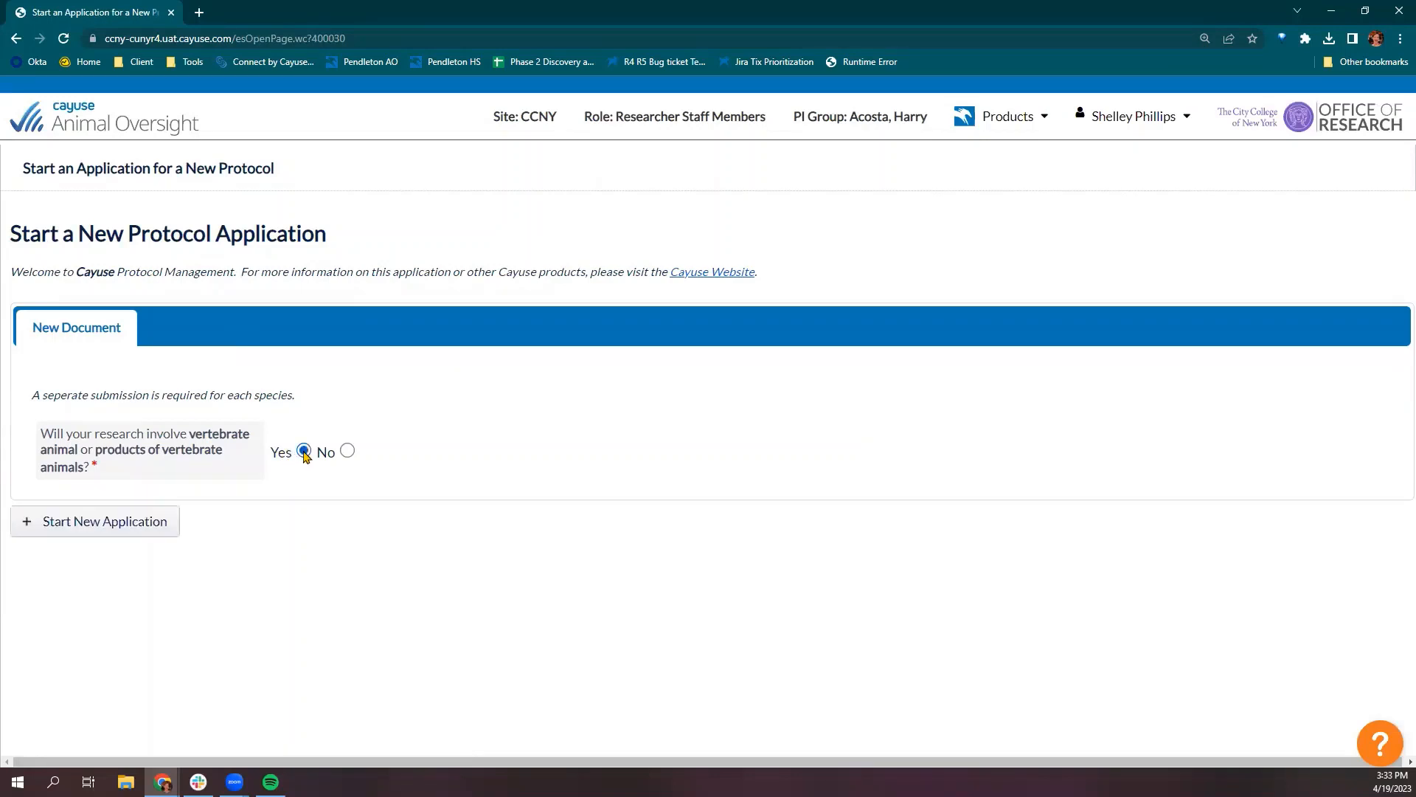
click(129, 525)
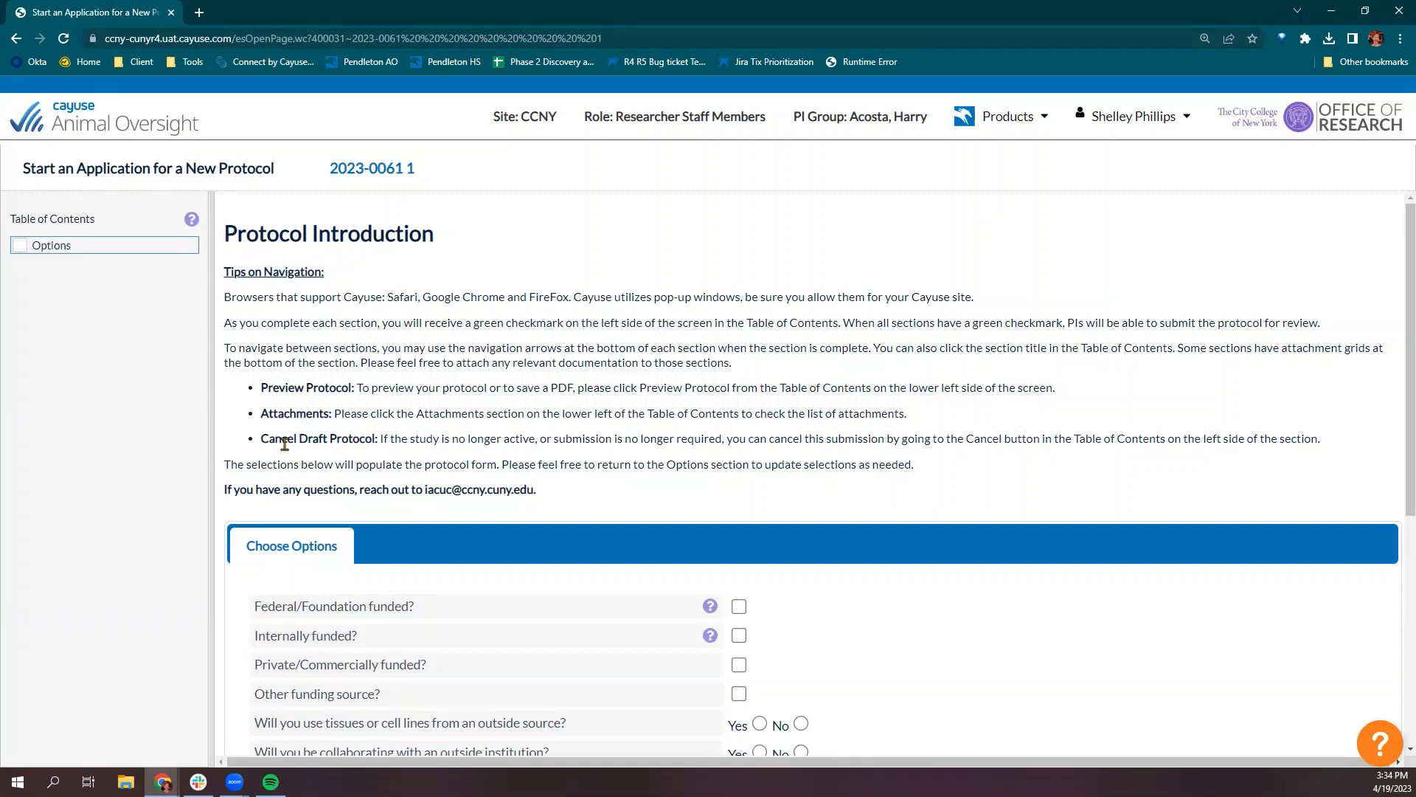
Read through the protocol introduction and options, including the help note for Federal/Foundation funding.
scroll(287, 436, down, 1)
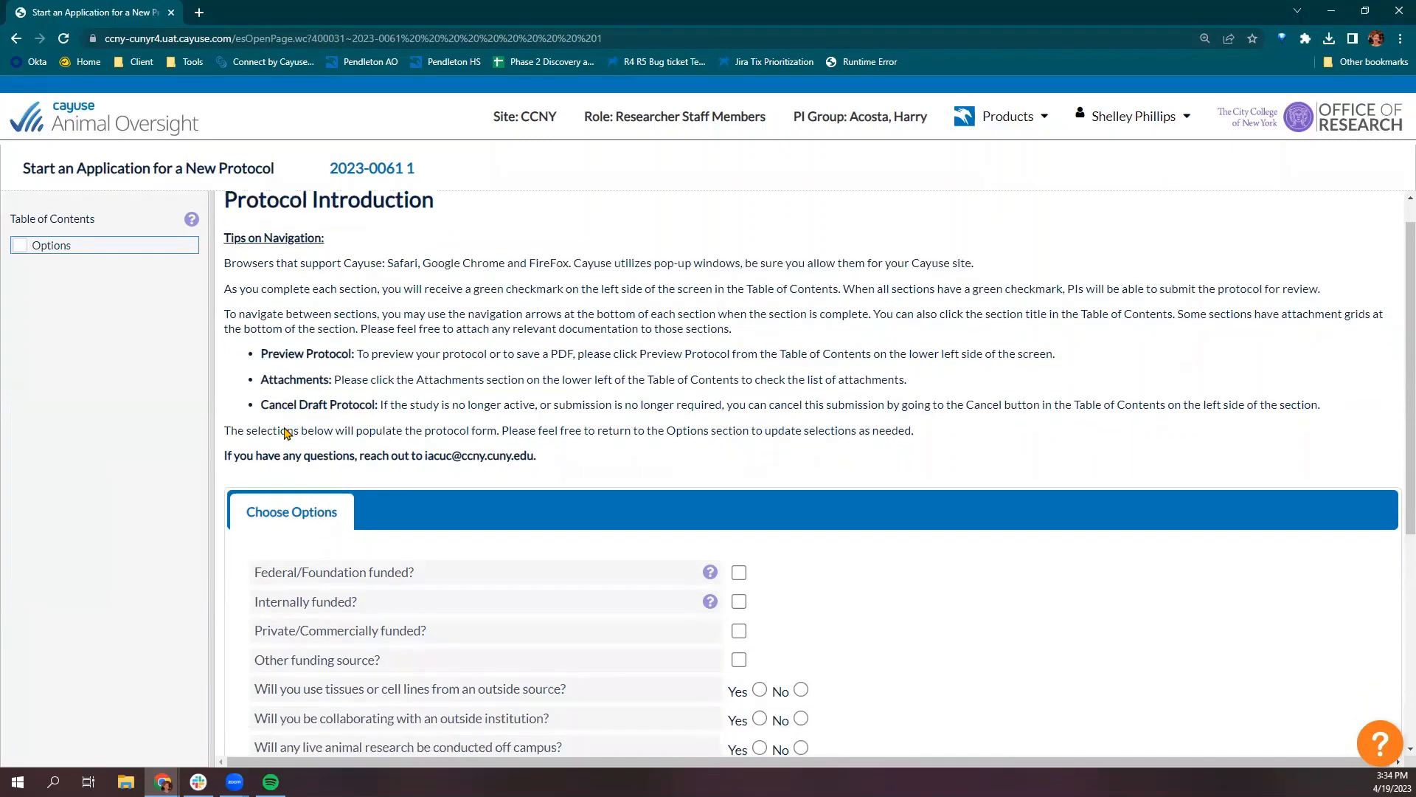
scroll(287, 433, down, 5)
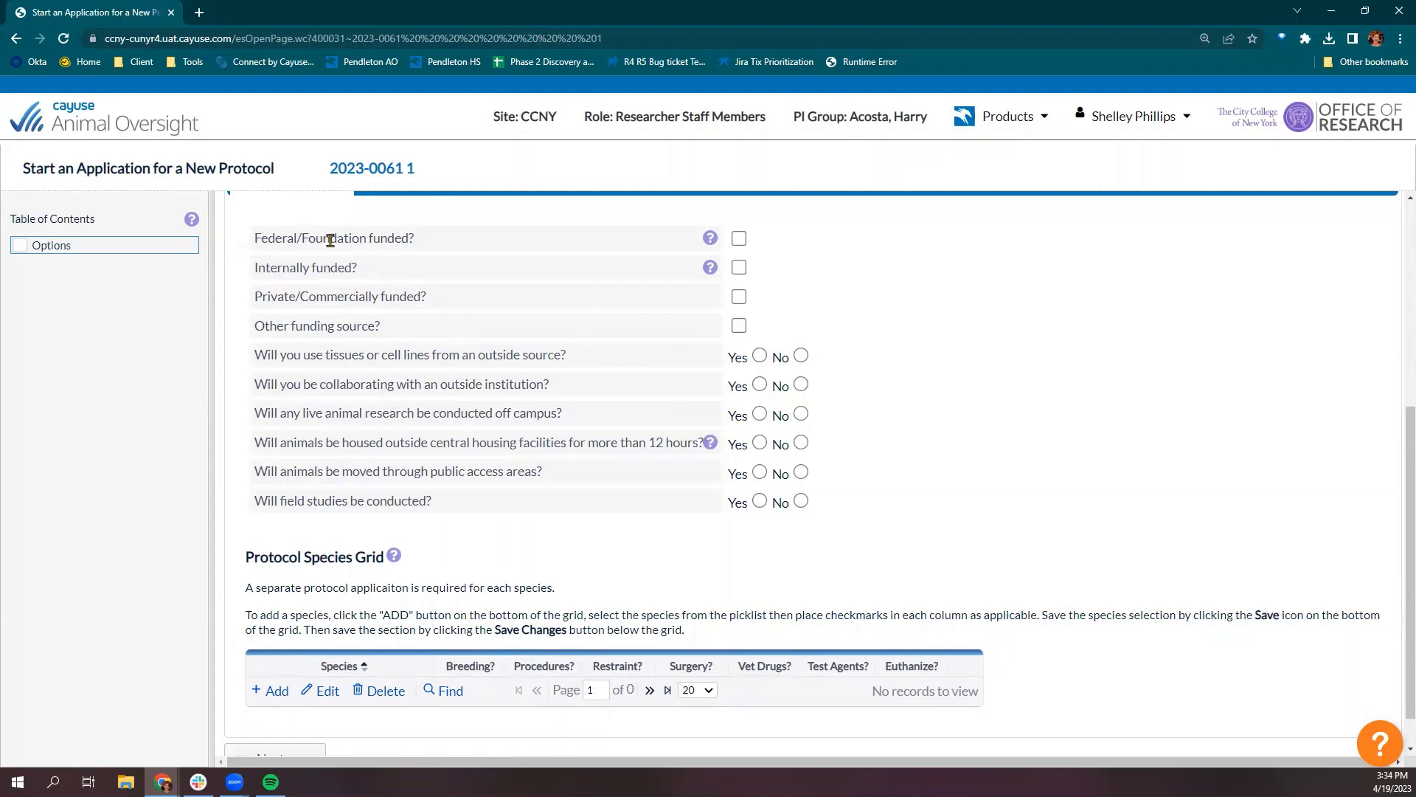
click(709, 239)
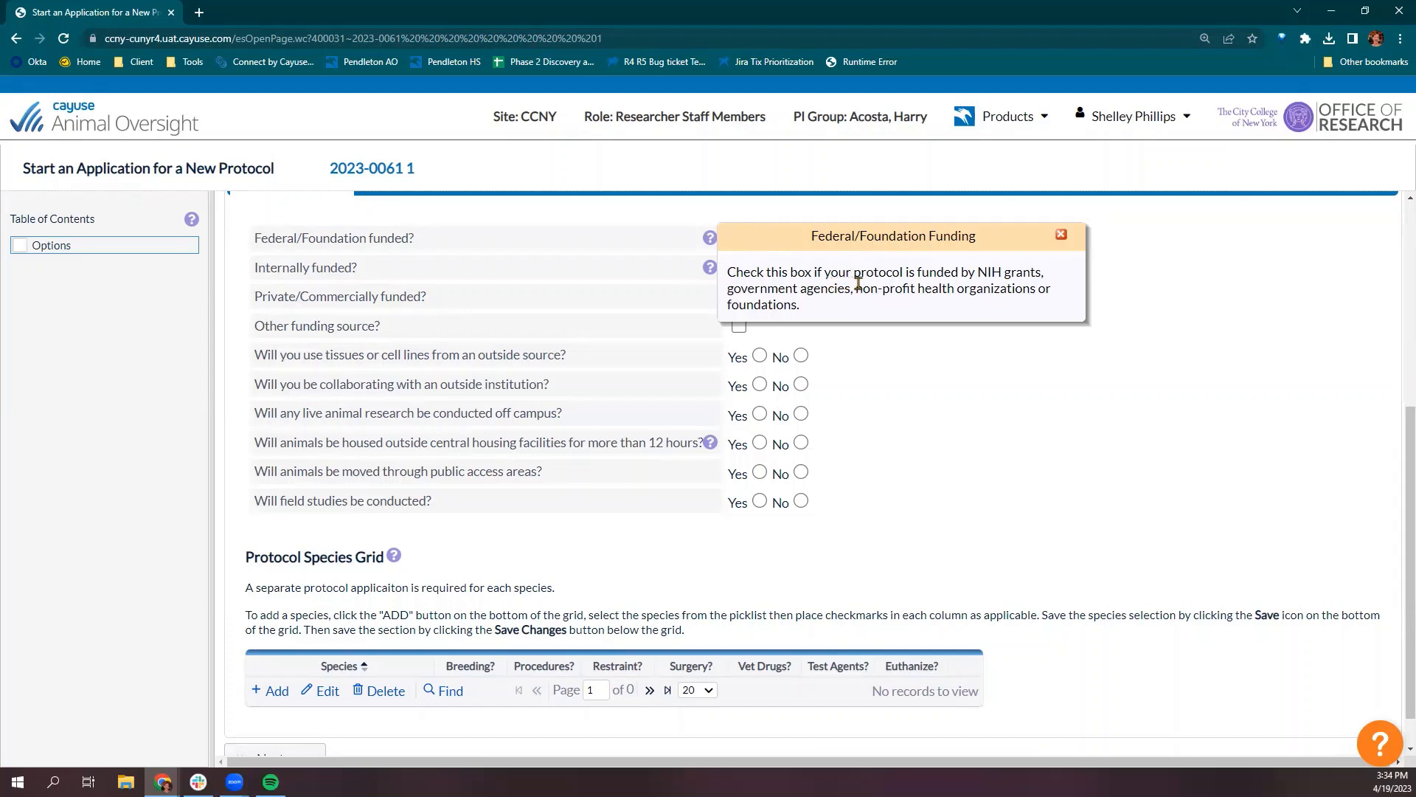
click(1062, 235)
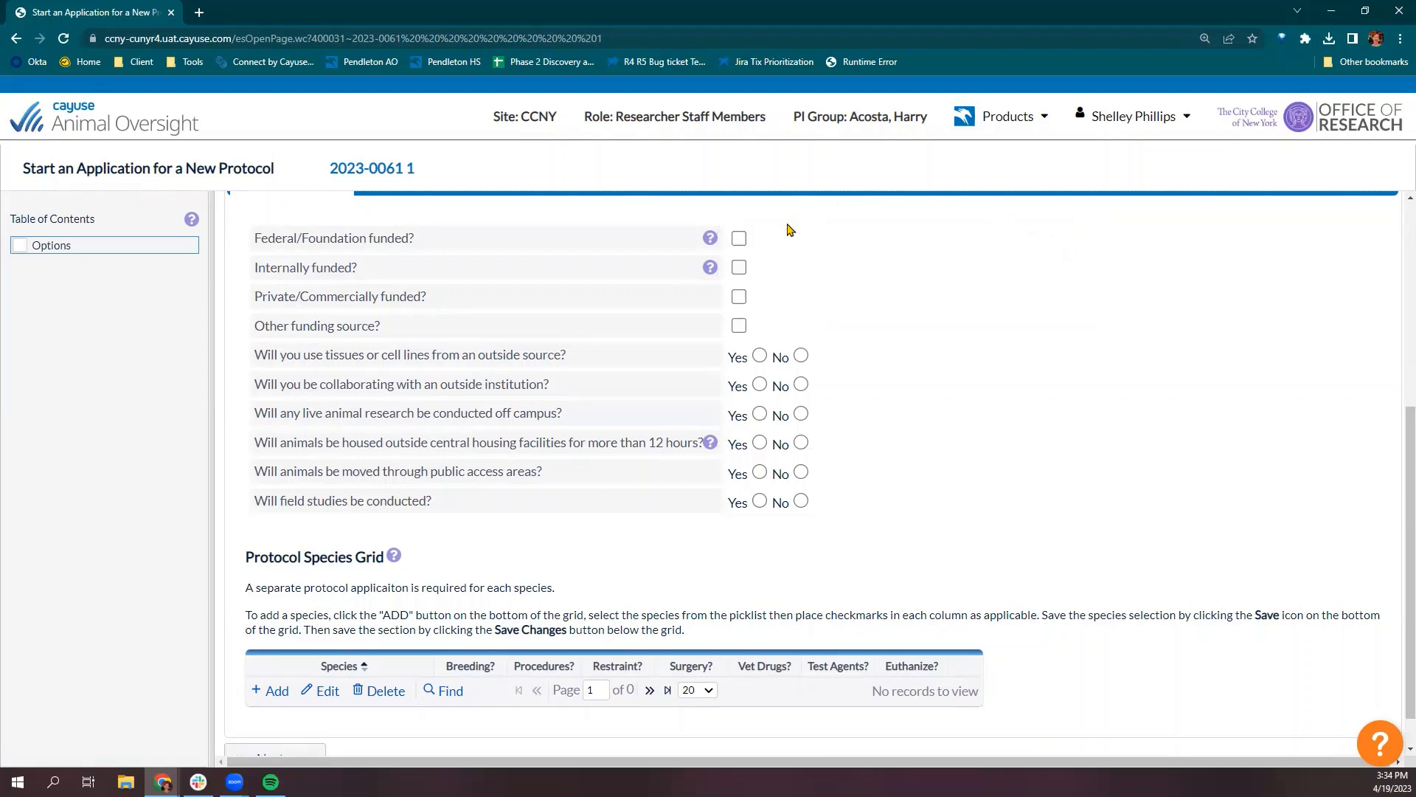
Mark all four funding sources and answer Yes to the six questions from outside tissues or cell lines through field studies.
click(738, 238)
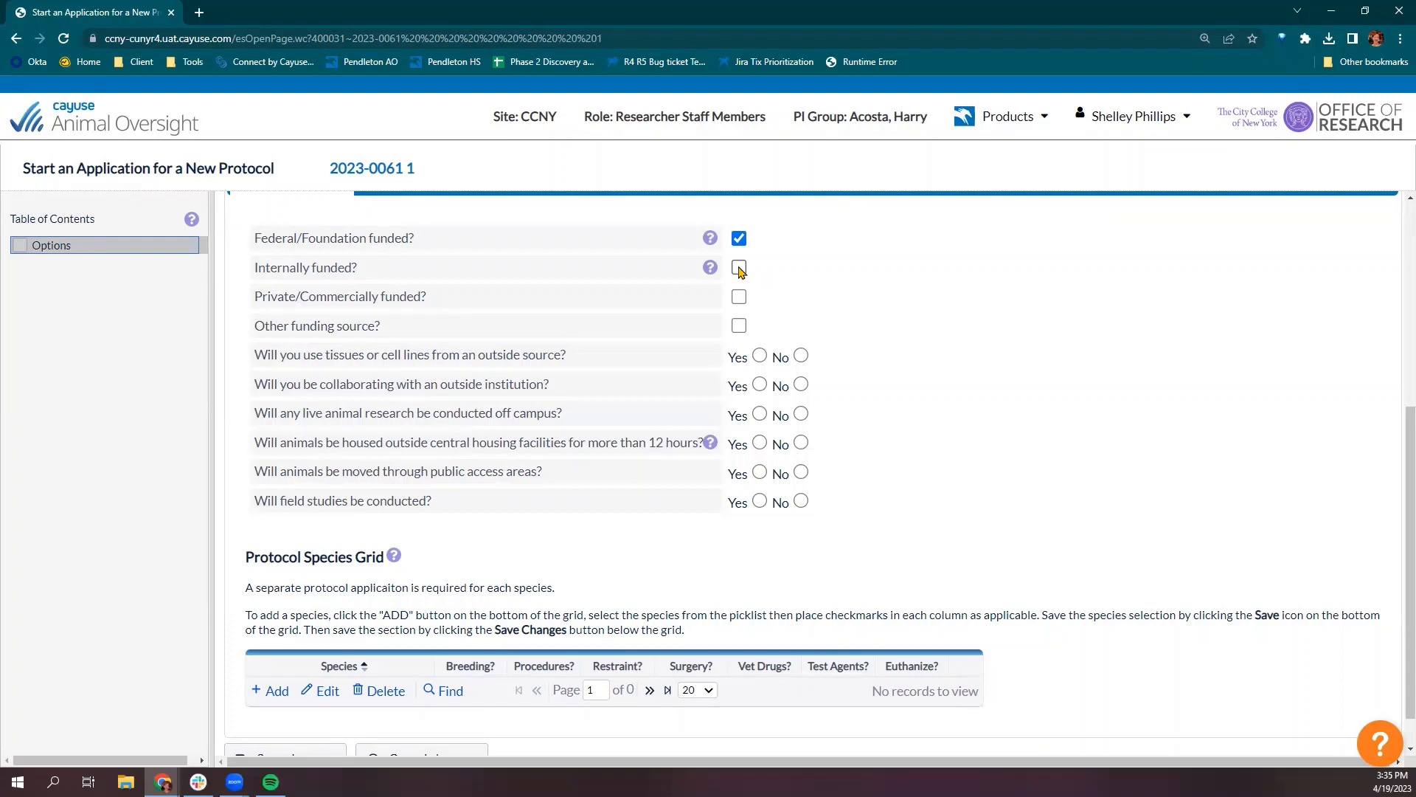
click(739, 268)
click(737, 301)
click(739, 330)
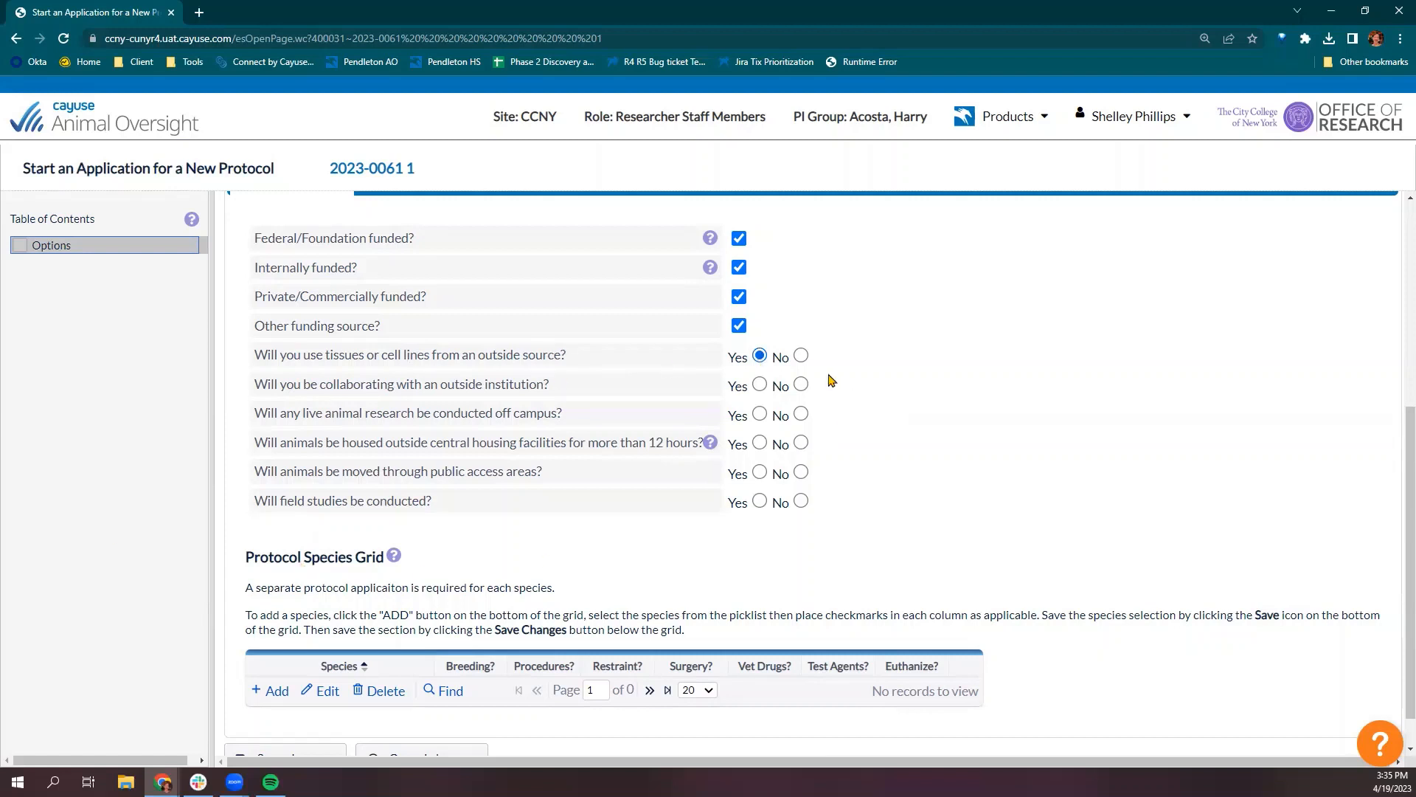
click(760, 386)
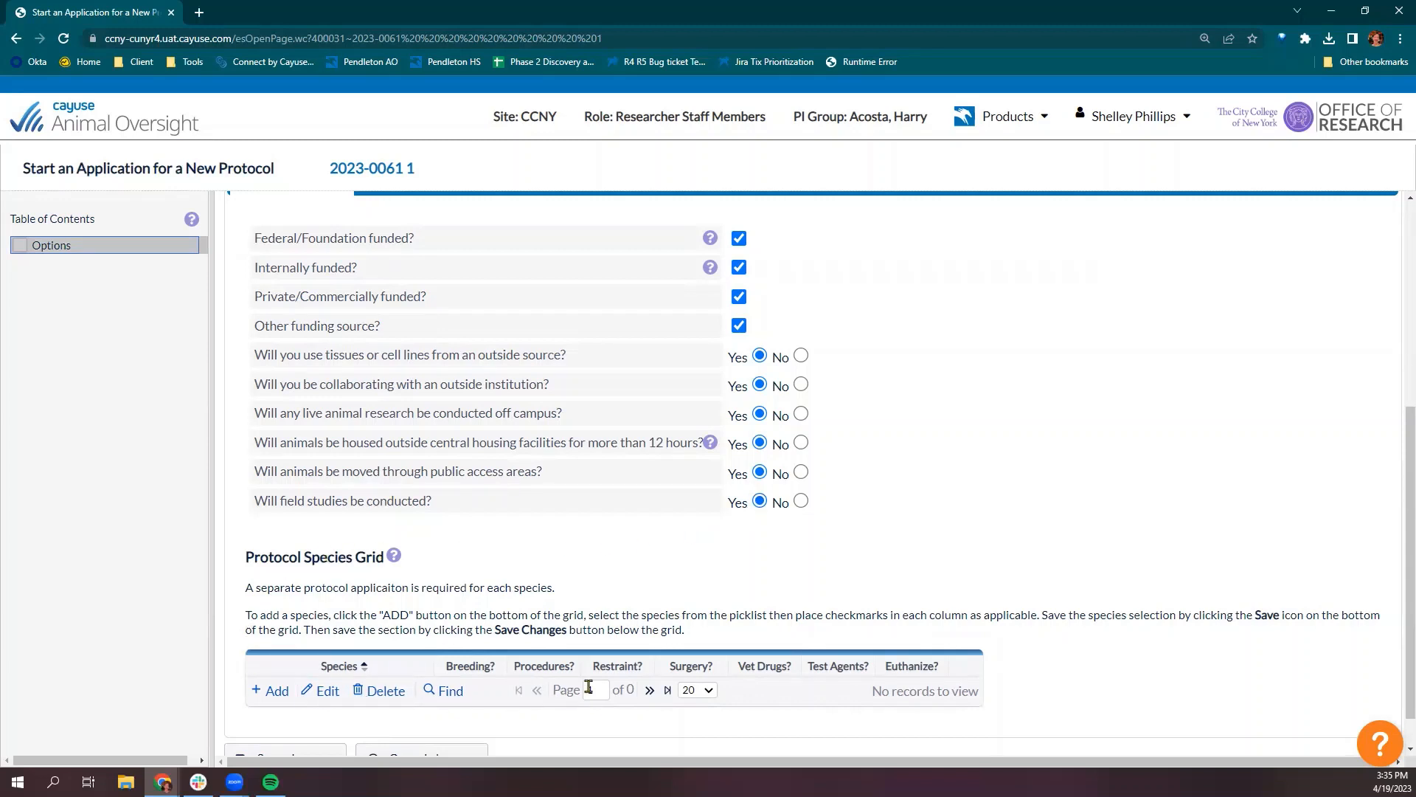
Add a row to the Protocol Species Grid, consult the grid's help note, and choose Mouse (Mus musculus) as the species.
click(283, 693)
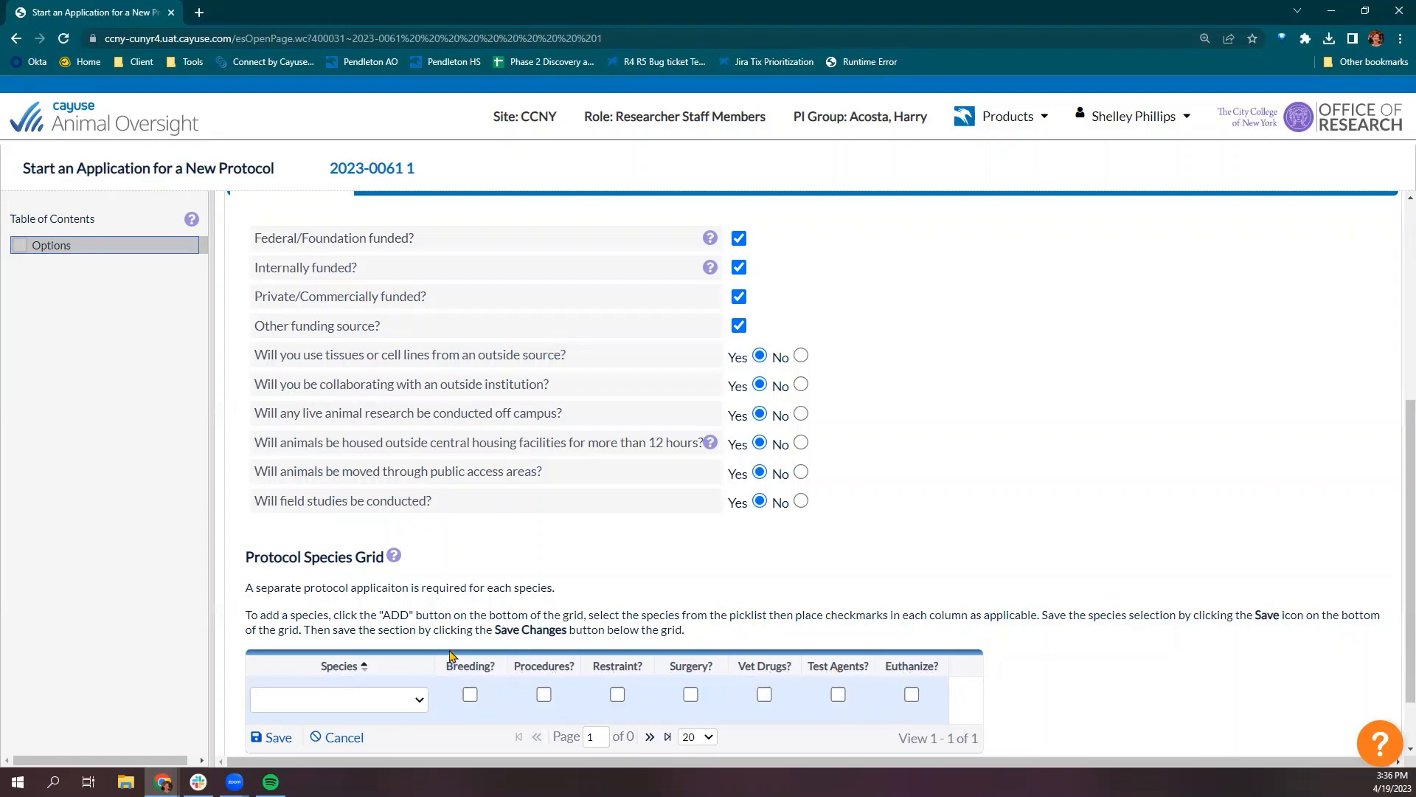
click(394, 557)
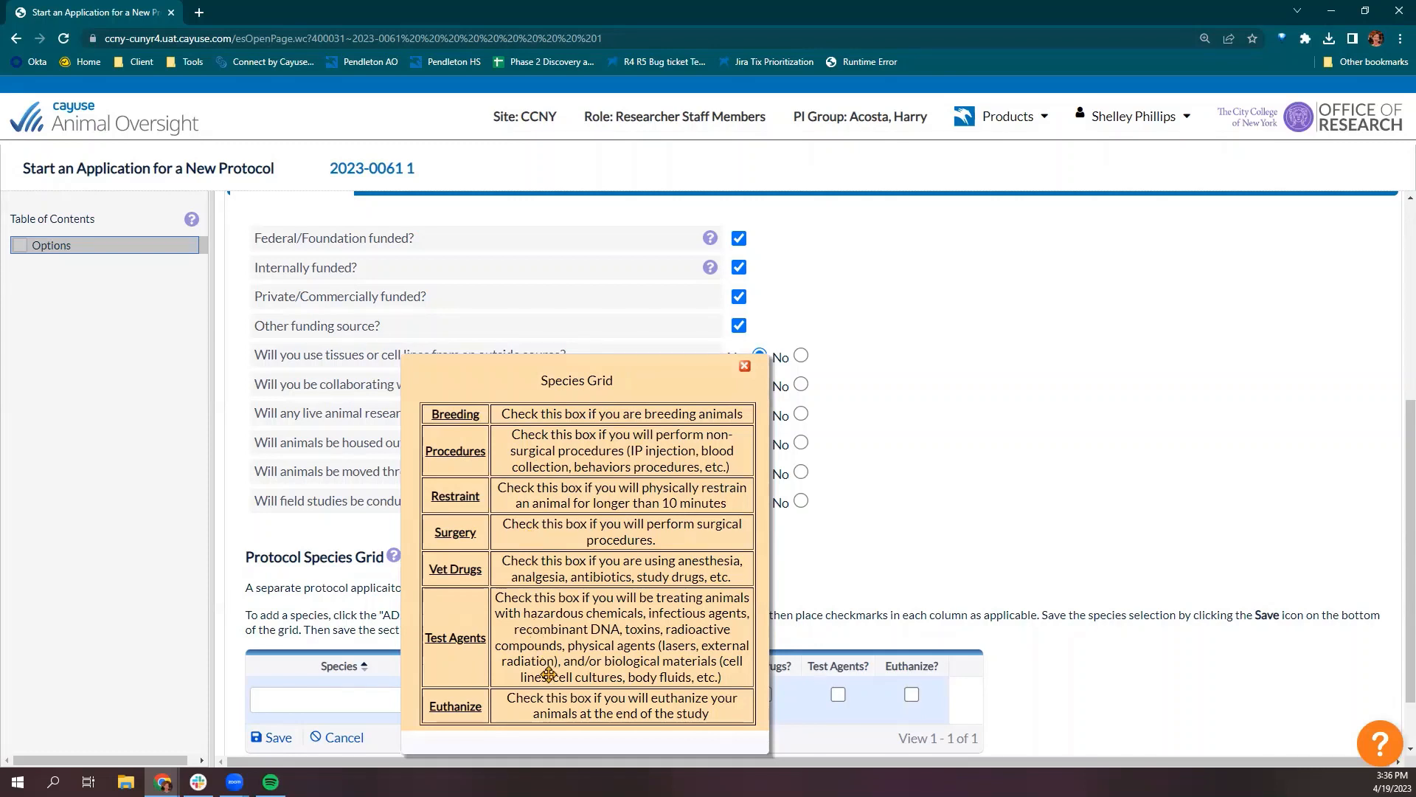
click(746, 368)
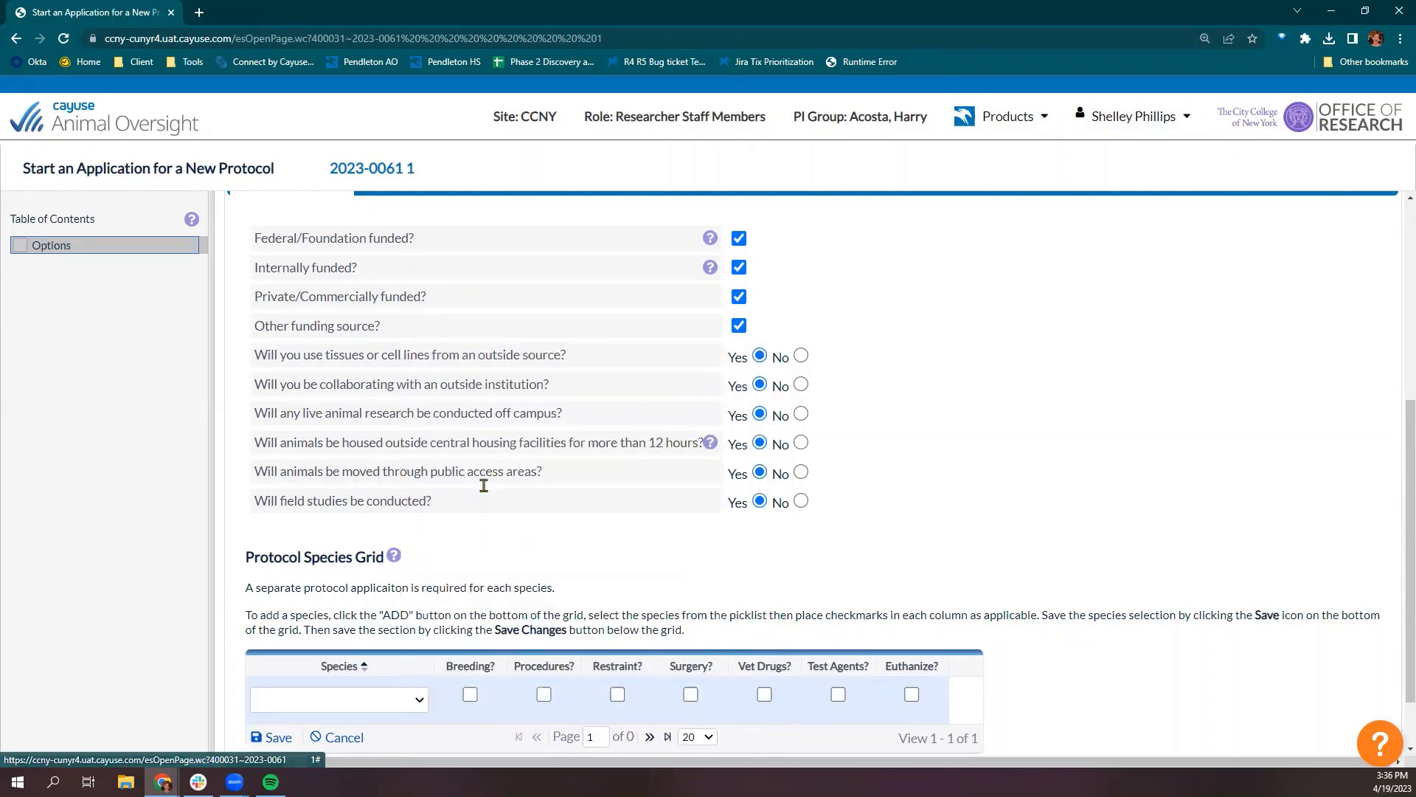
click(369, 703)
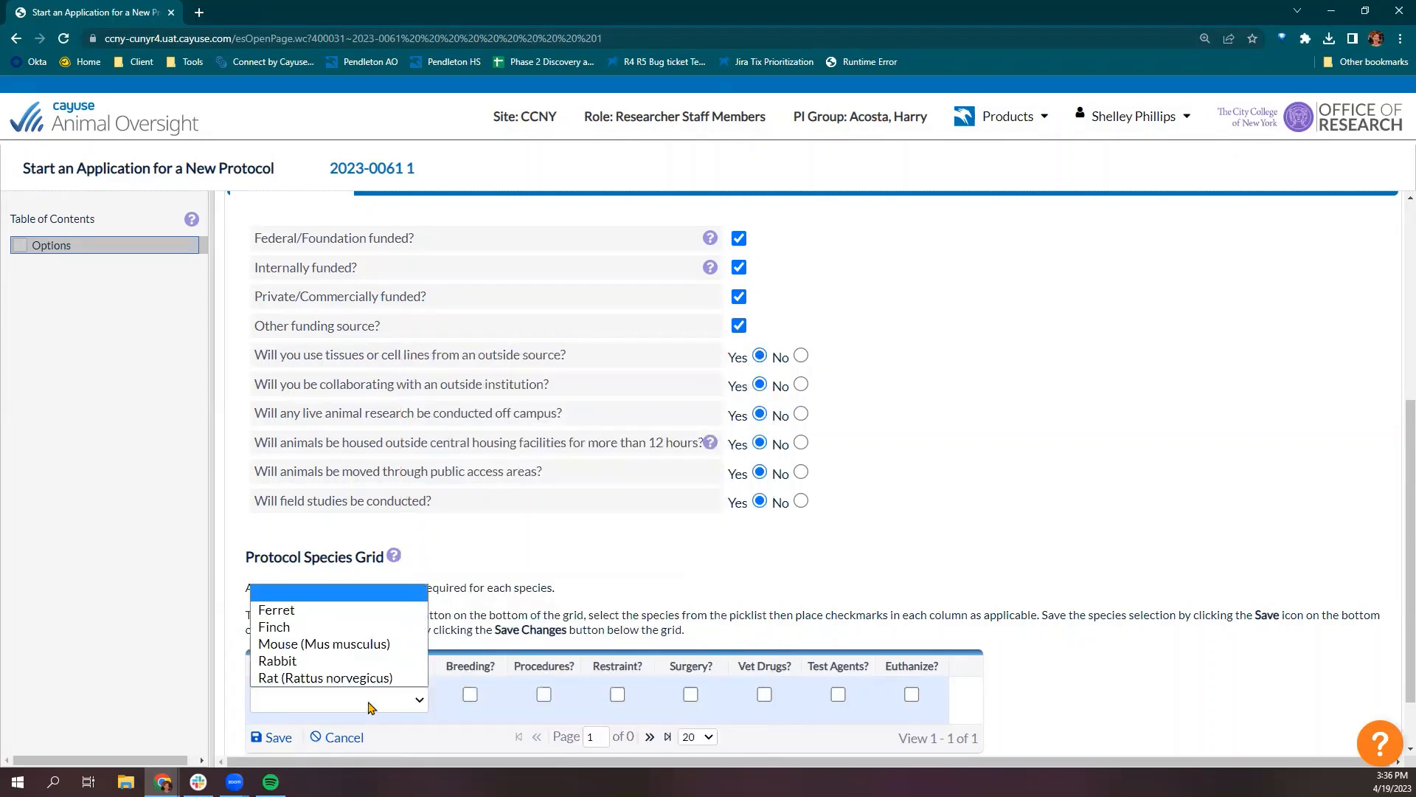
click(340, 646)
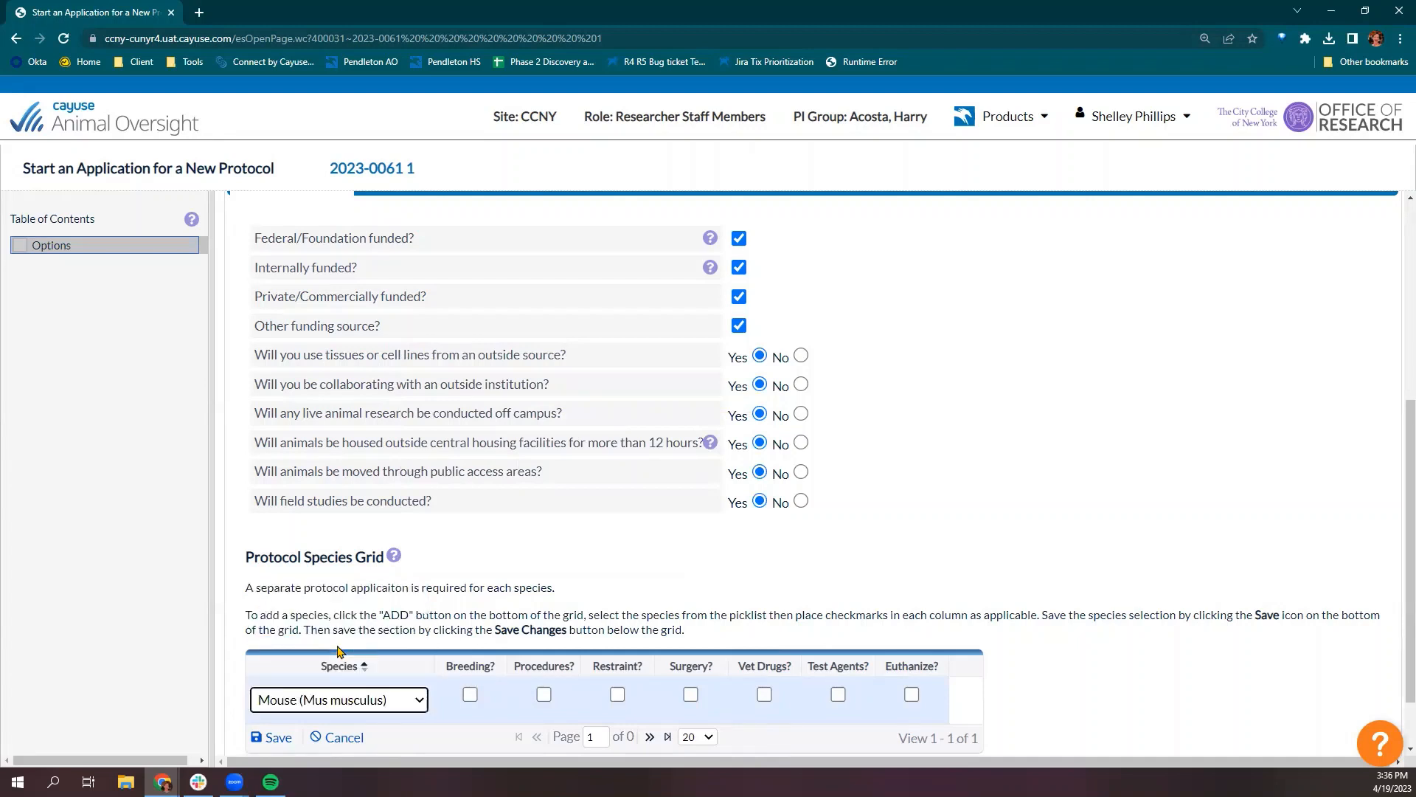
Mark Breeding, Procedures, Restraint, Surgery, Vet Drugs, Test Agents and Euthanize for the mouse, and save the species row and the Options section.
click(470, 694)
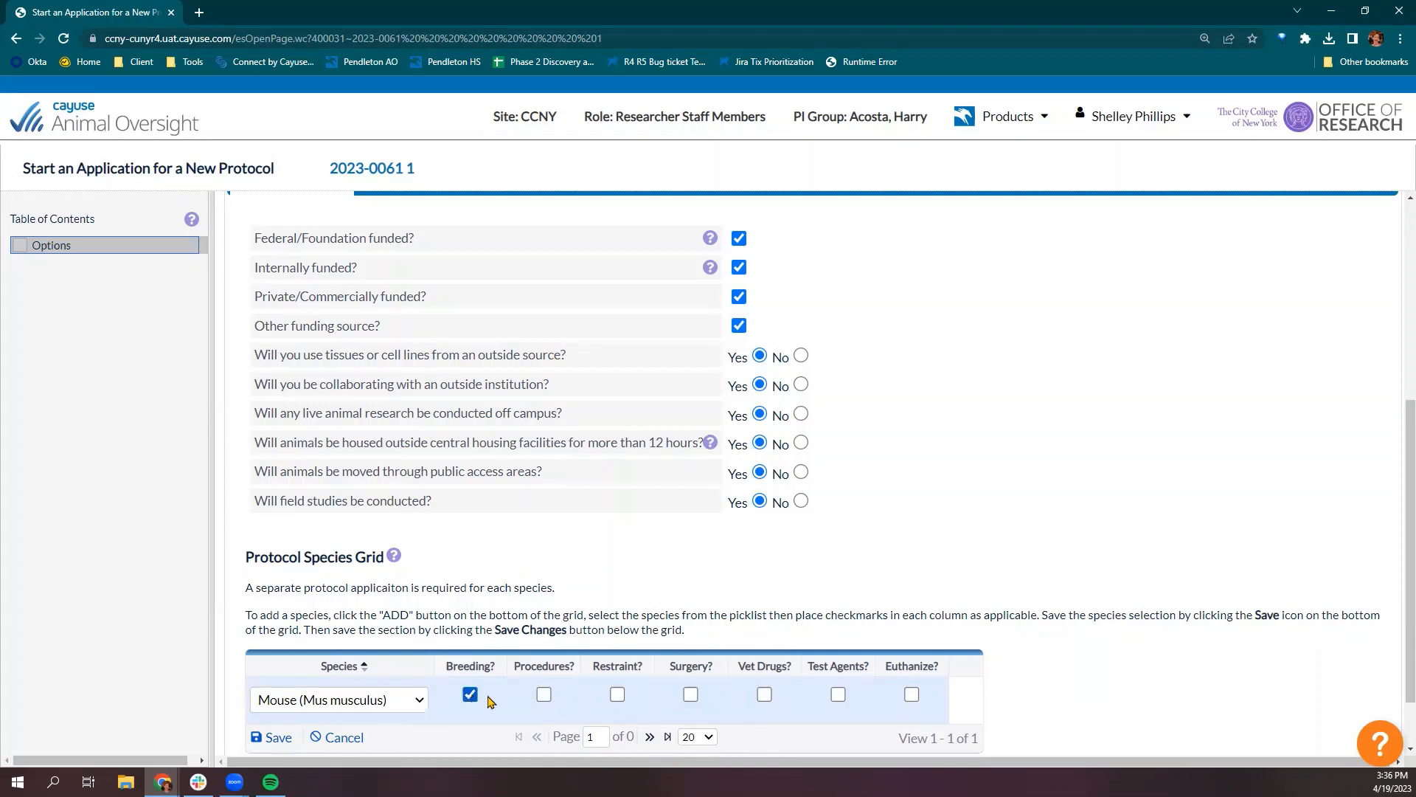
click(544, 694)
click(617, 694)
click(691, 695)
click(764, 694)
click(838, 694)
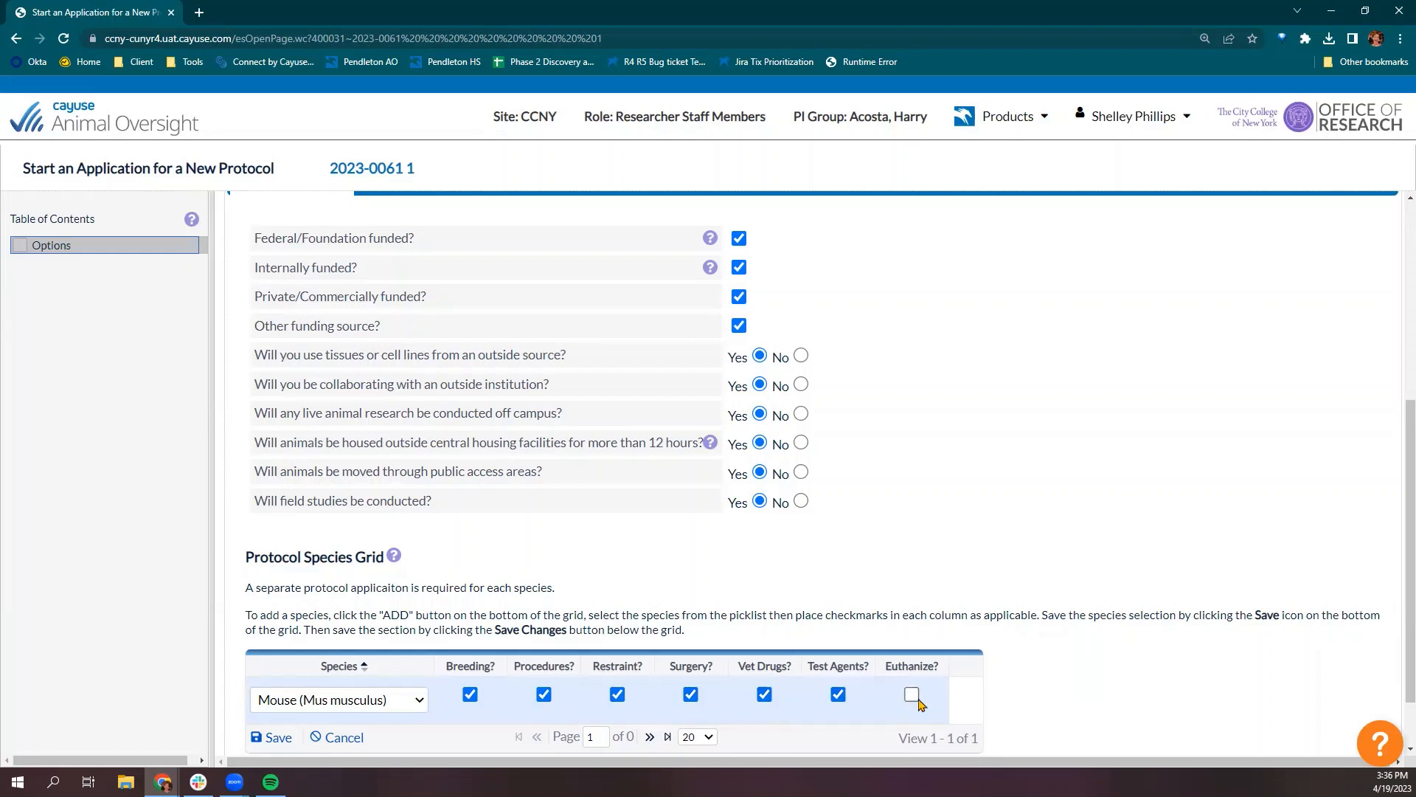
click(911, 694)
scroll(475, 693, down, 1)
click(277, 662)
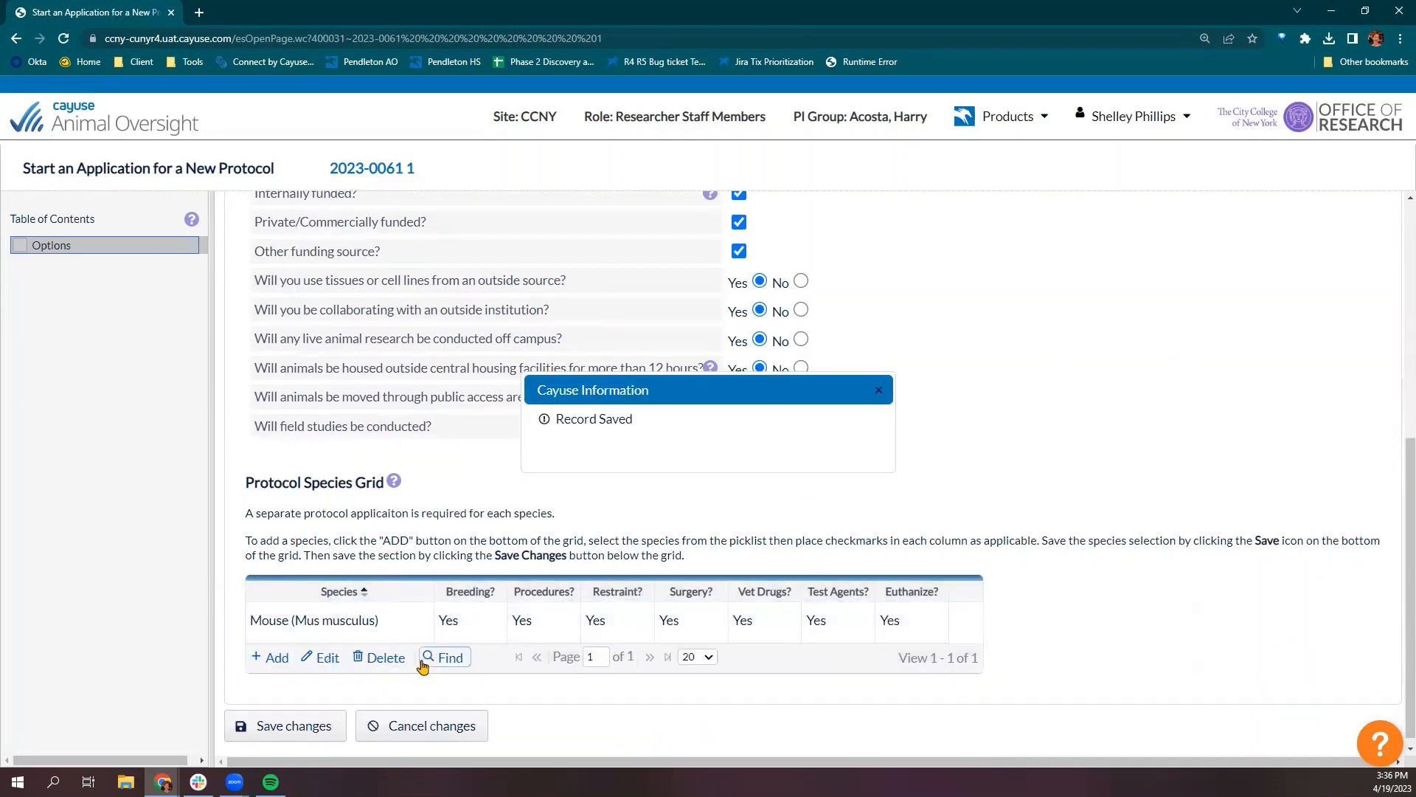
click(249, 727)
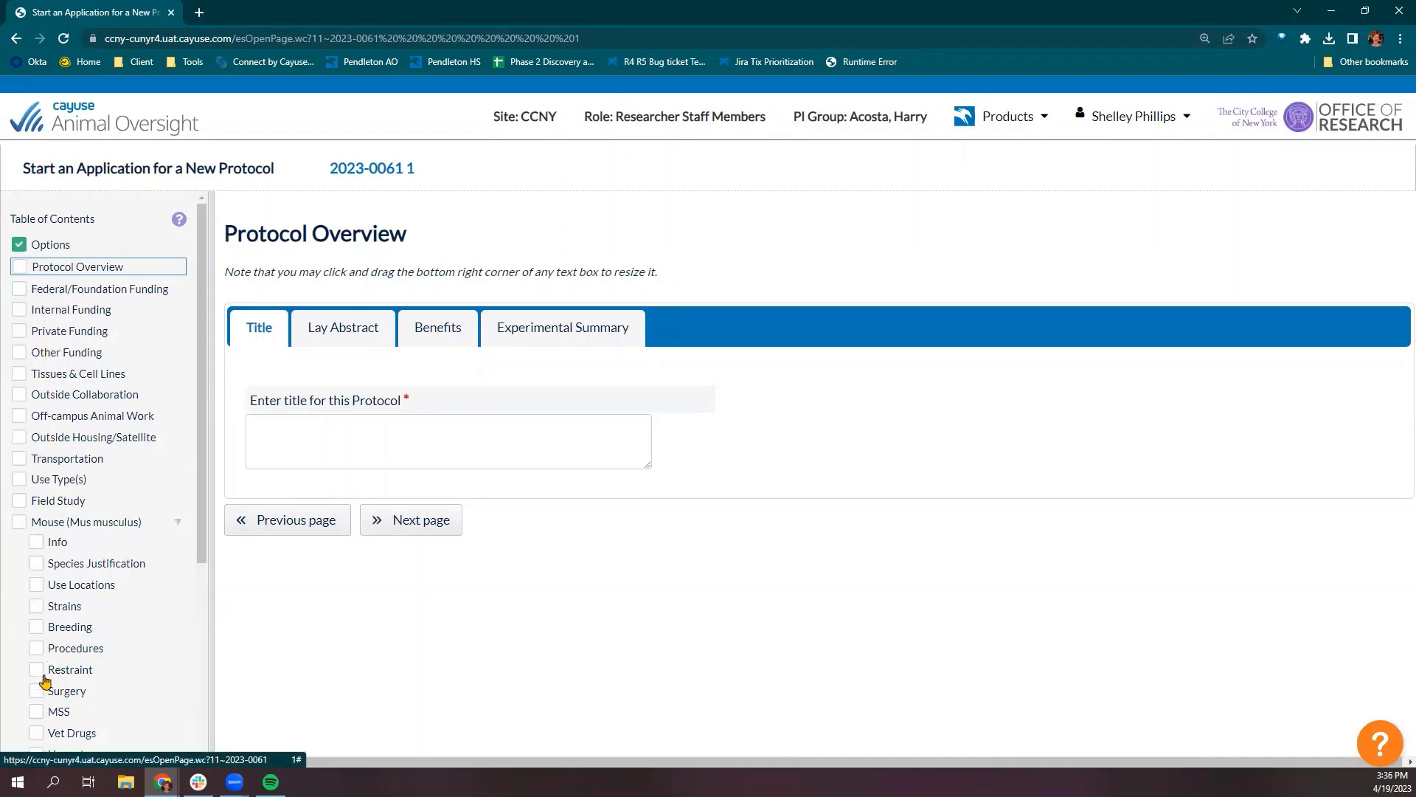
Compare the Options selections with the Other Funding section they generate, ending back in Options.
click(57, 246)
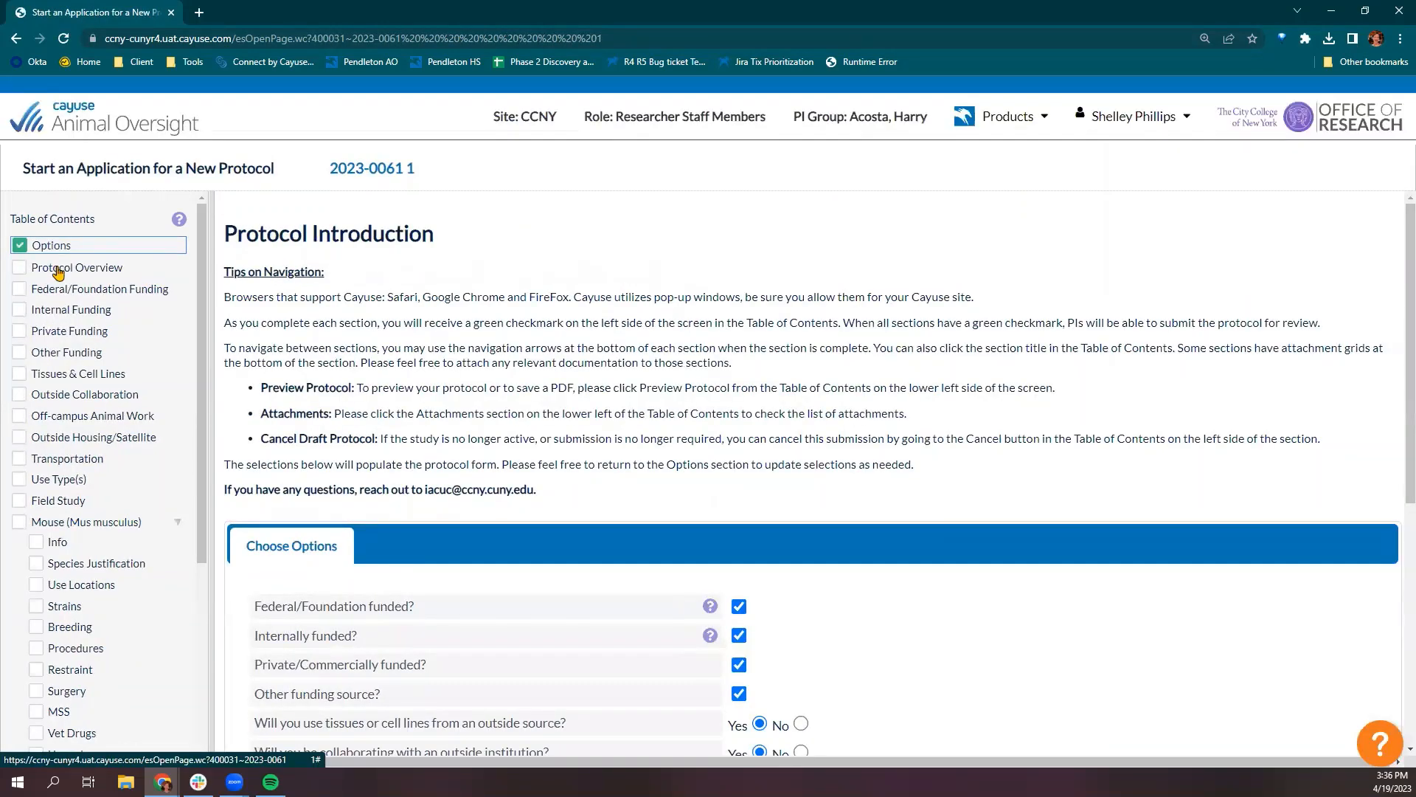
click(72, 355)
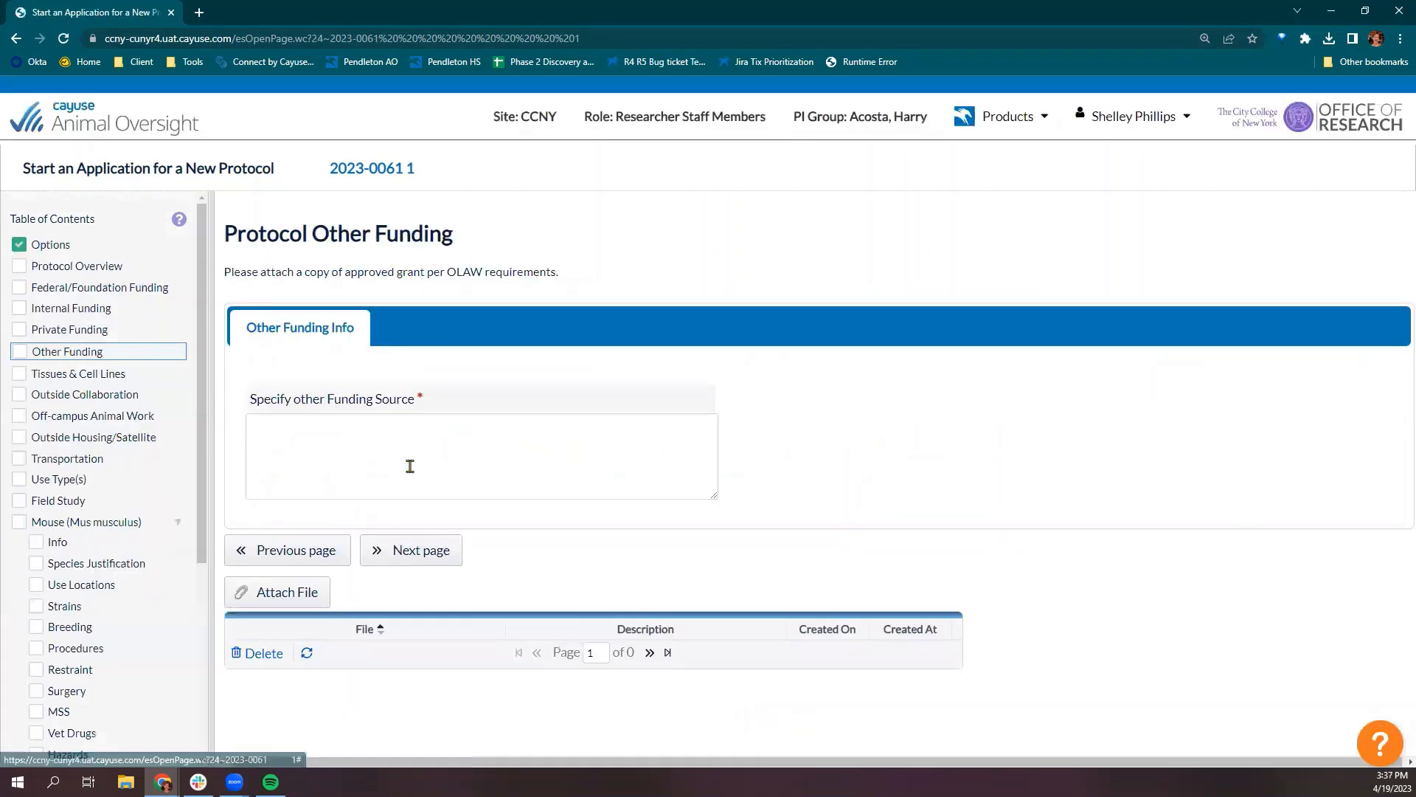
click(57, 247)
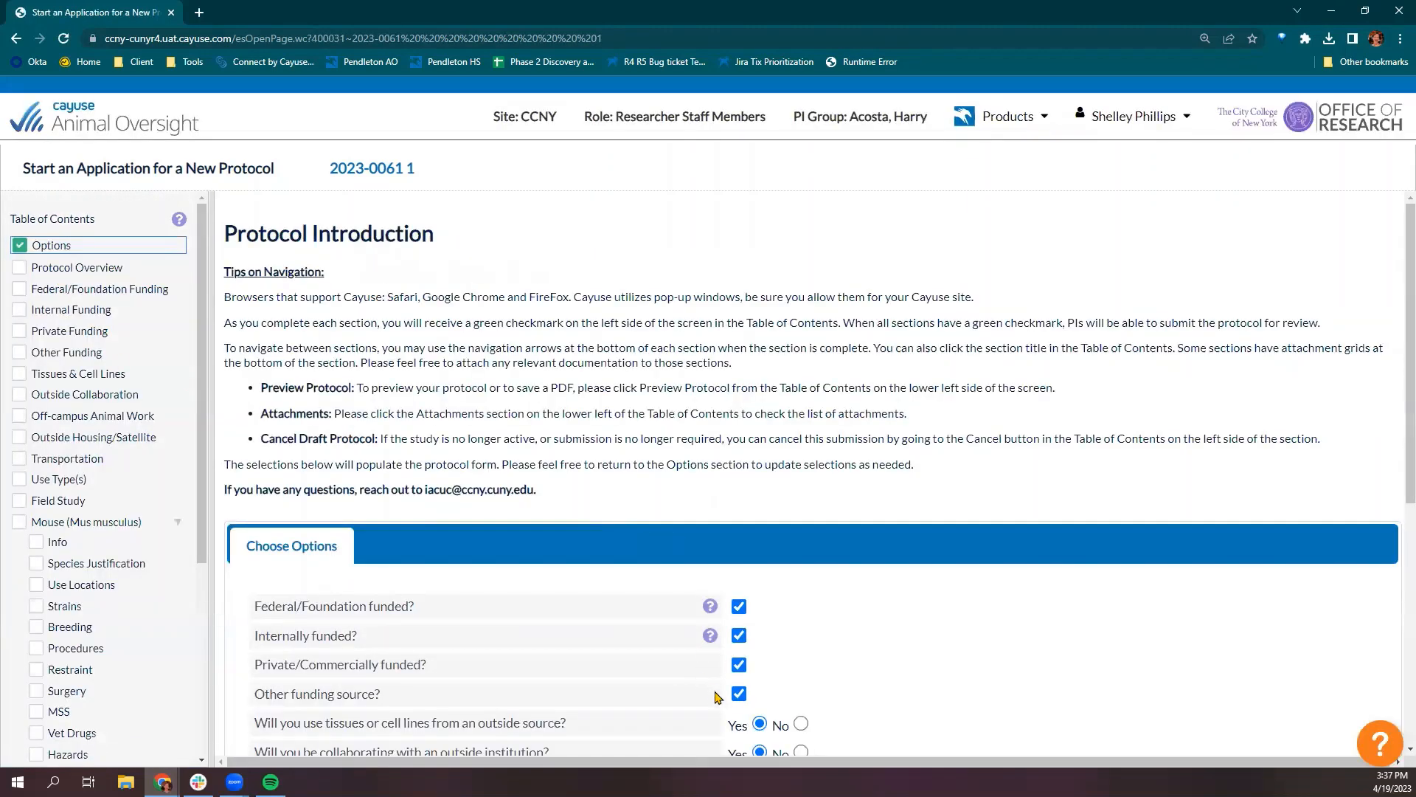
Unmark Other funding source in the protocol options and save the Options section.
scroll(463, 537, down, 4)
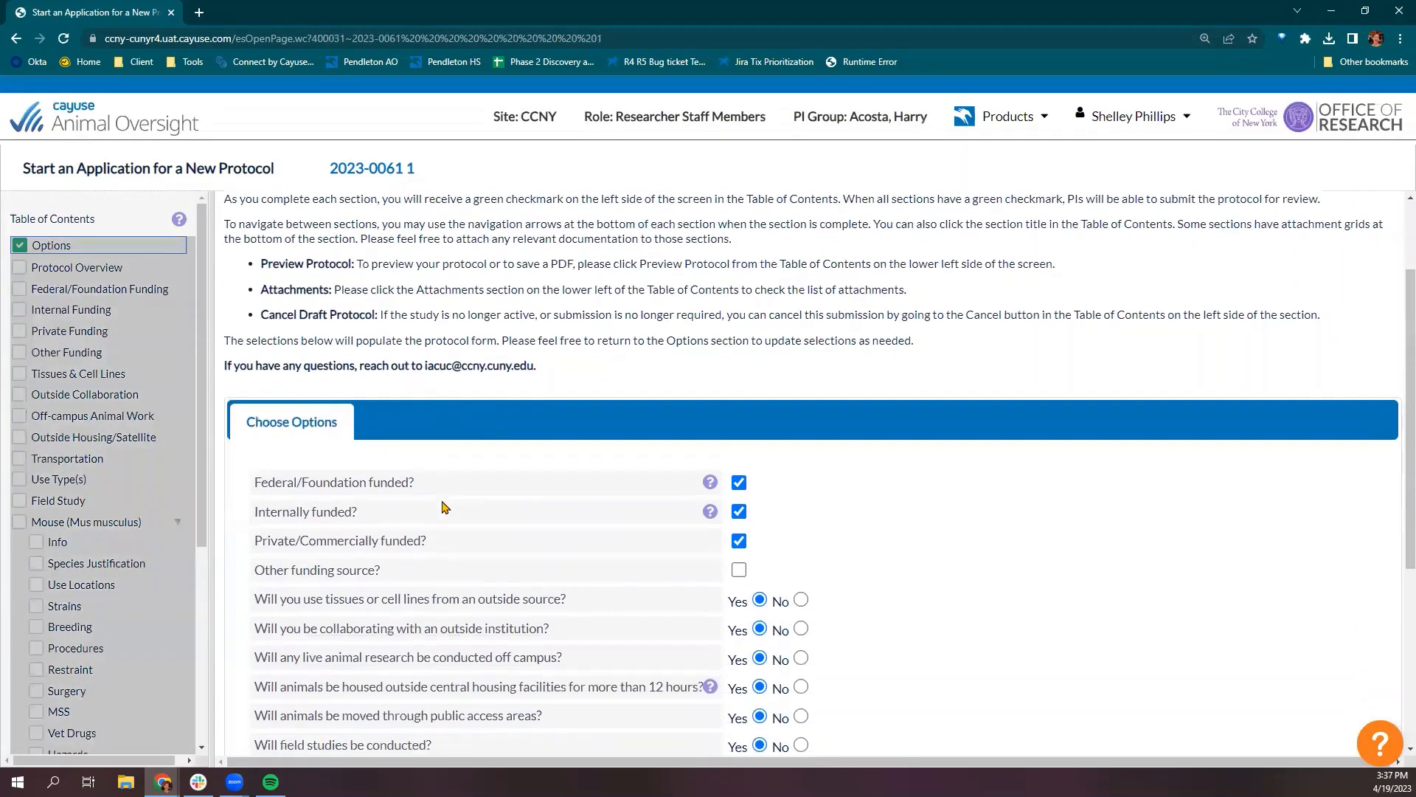
scroll(318, 695, down, 2)
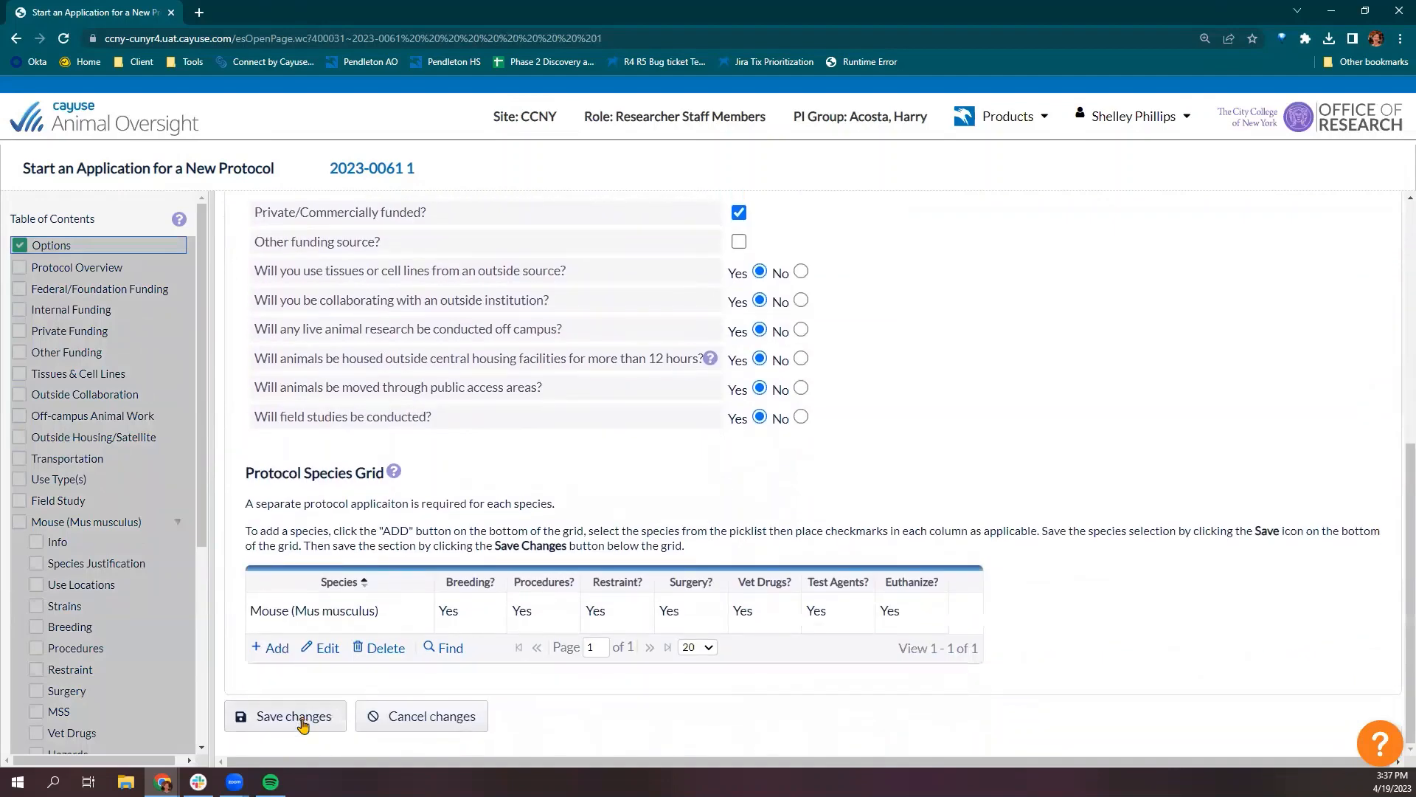
click(304, 725)
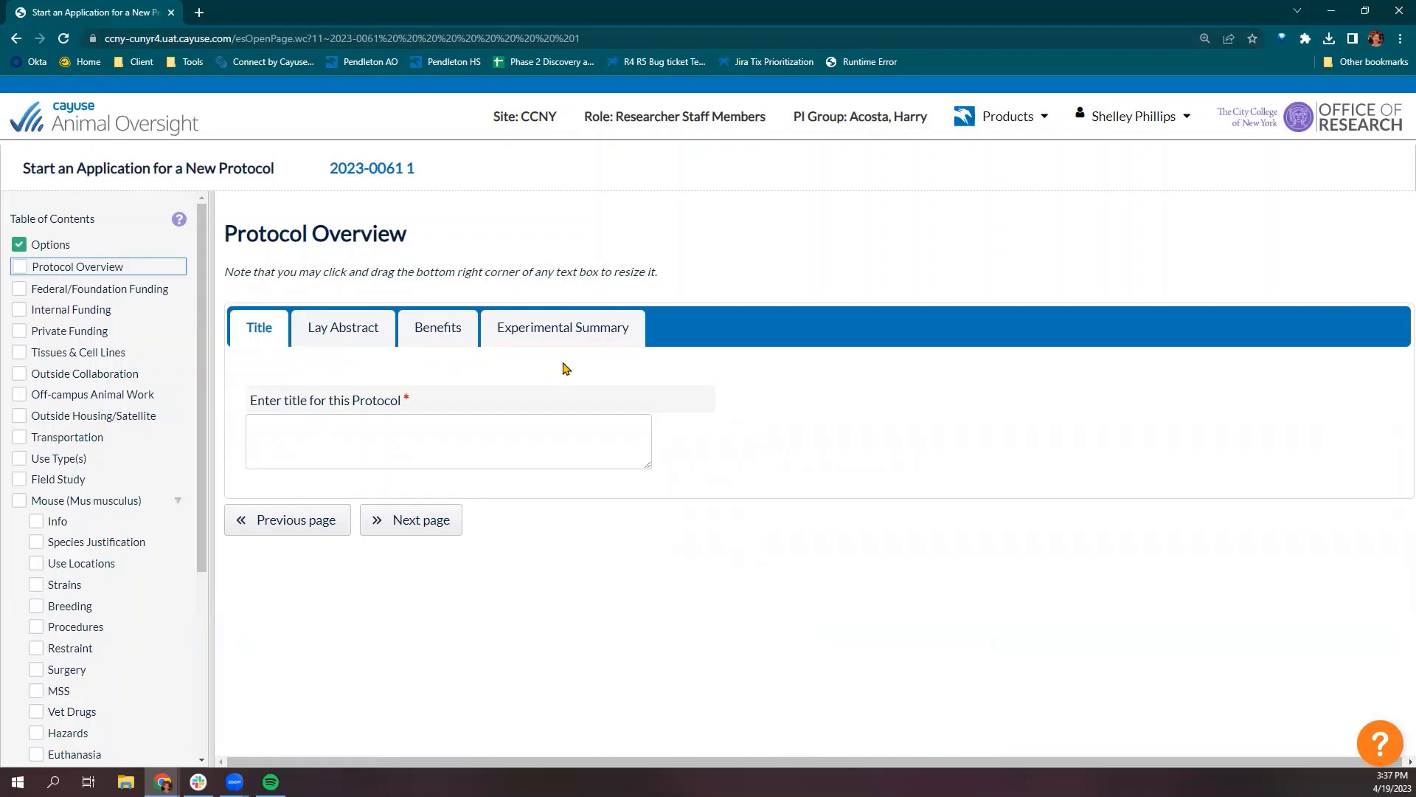
Look through the Lay Abstract and Benefits parts of the Protocol Overview and enter "Test" as the Experimental Summary.
click(317, 329)
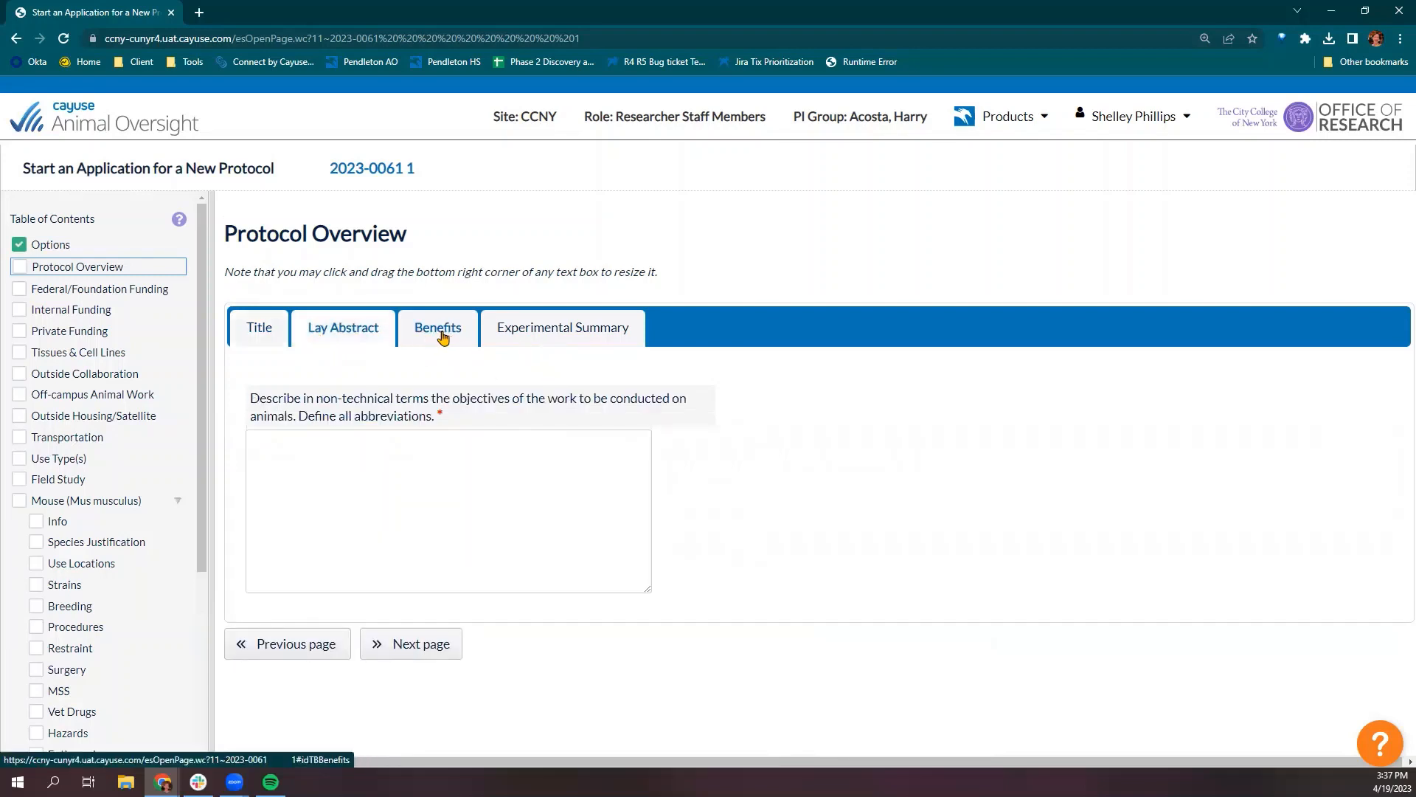
click(438, 332)
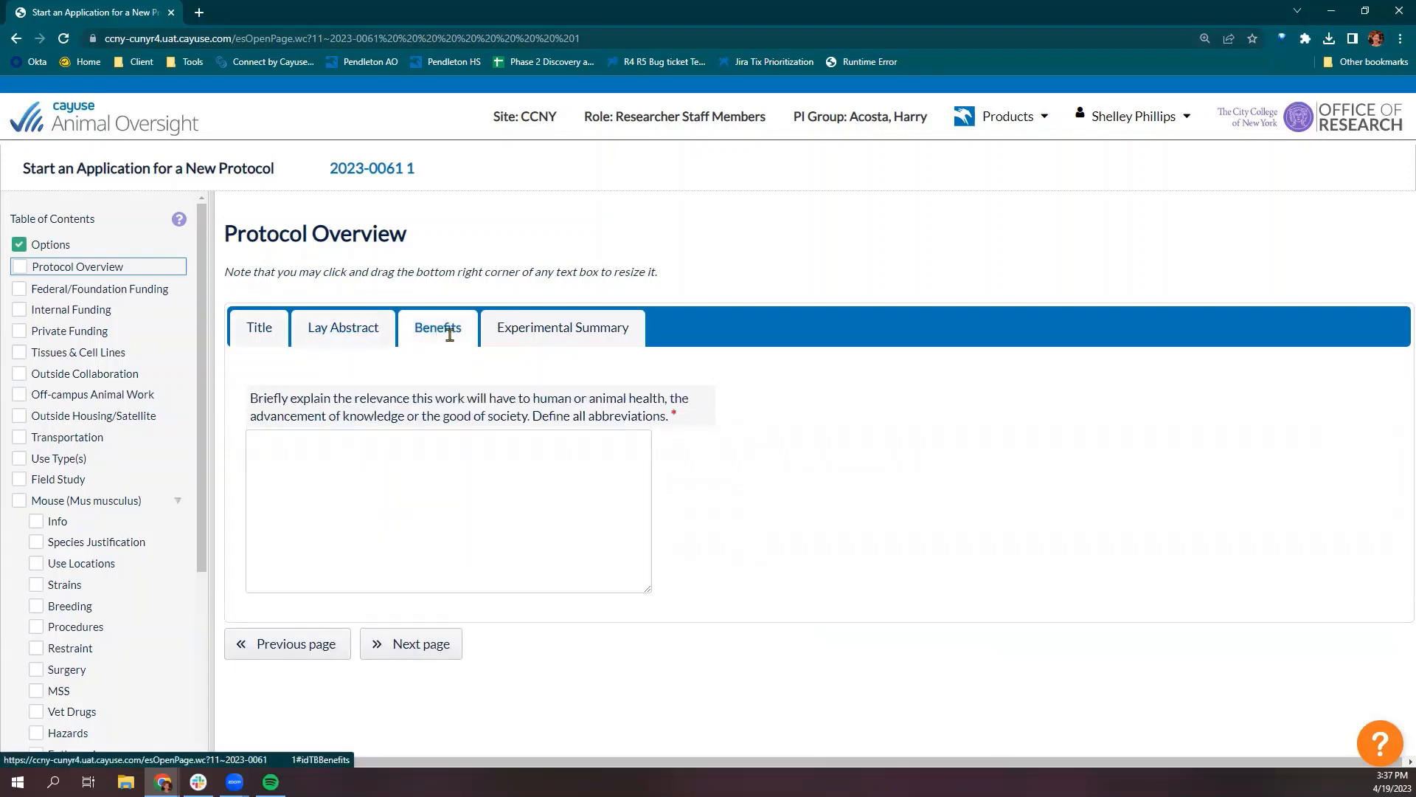
click(537, 338)
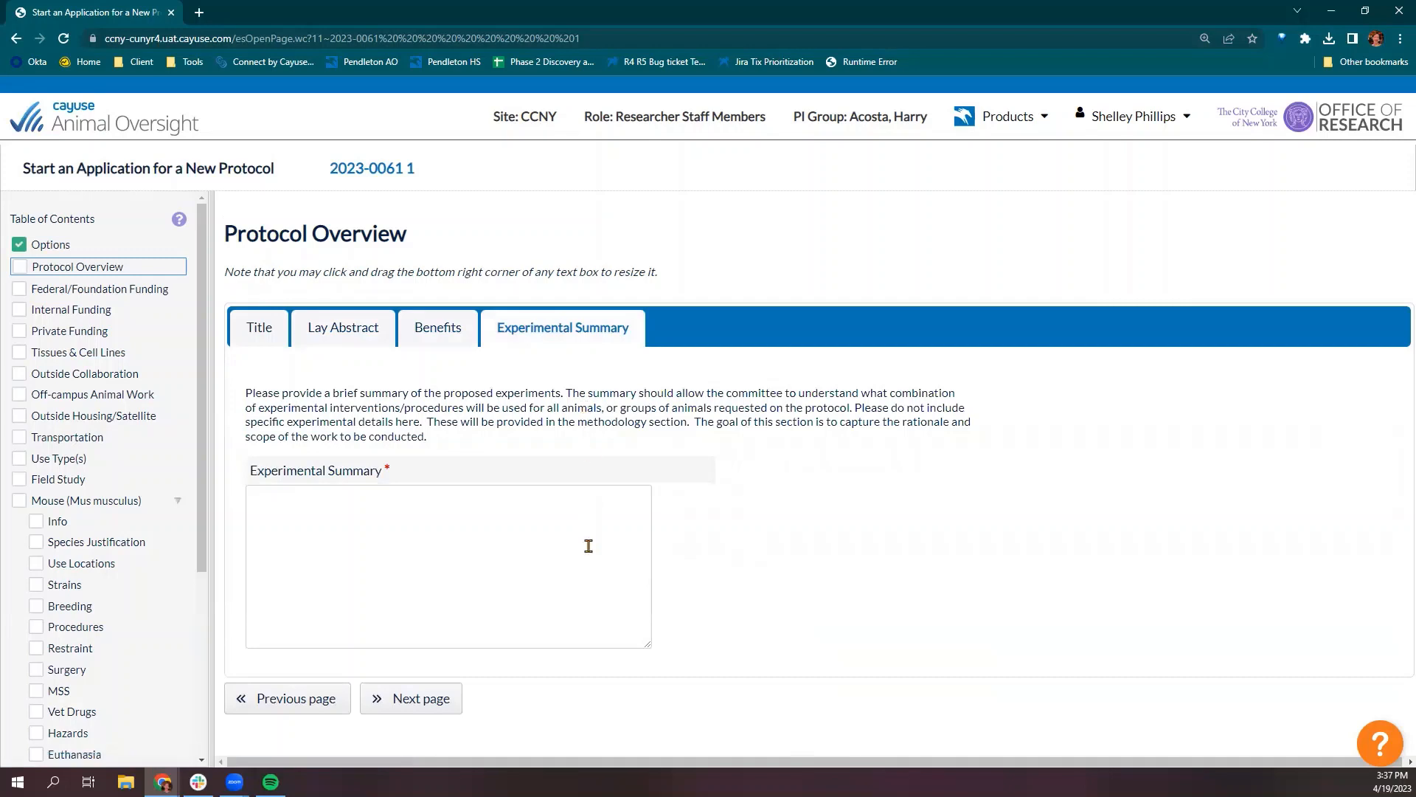
click(385, 471)
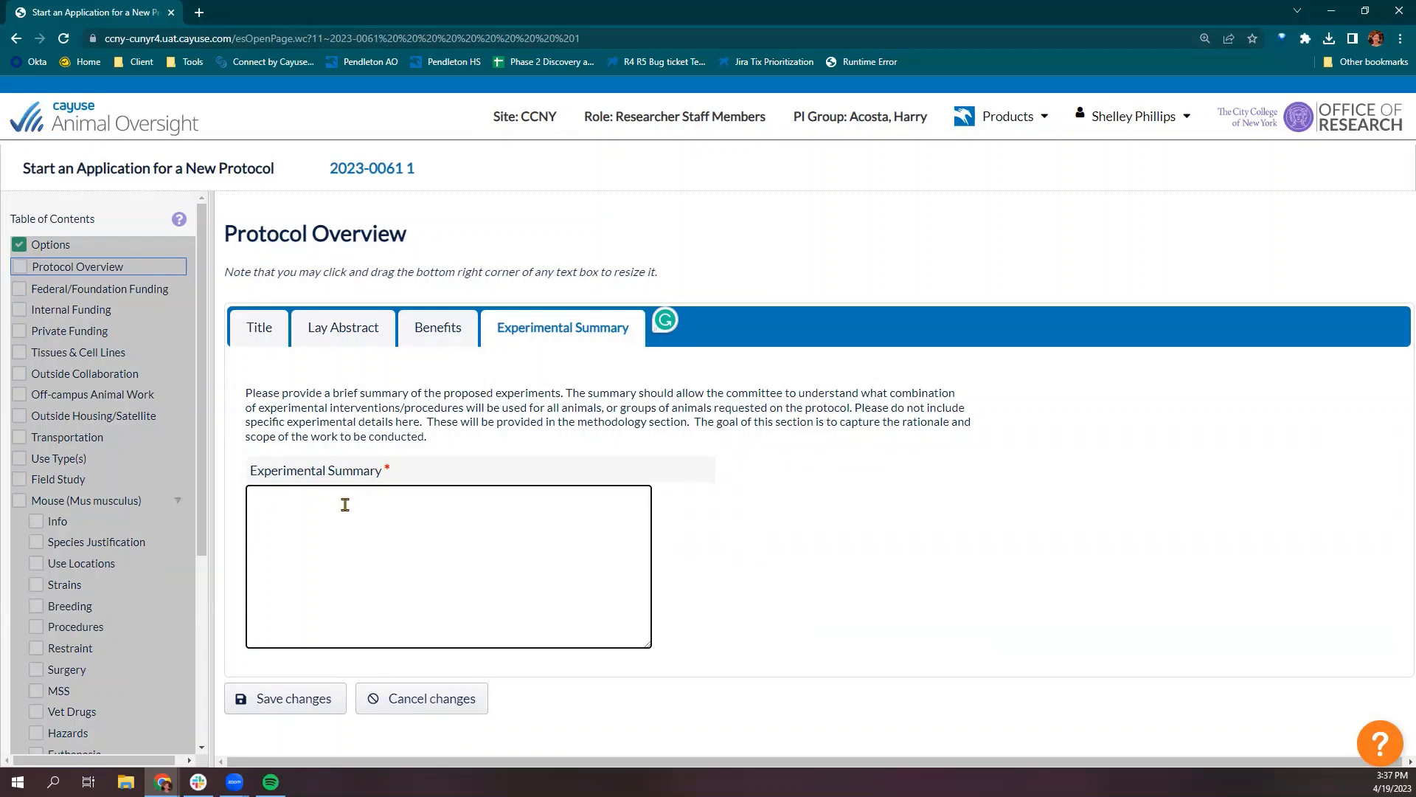
text(Test)
Enter "Funny Title" as the protocol title and try to save the Protocol Overview.
click(265, 327)
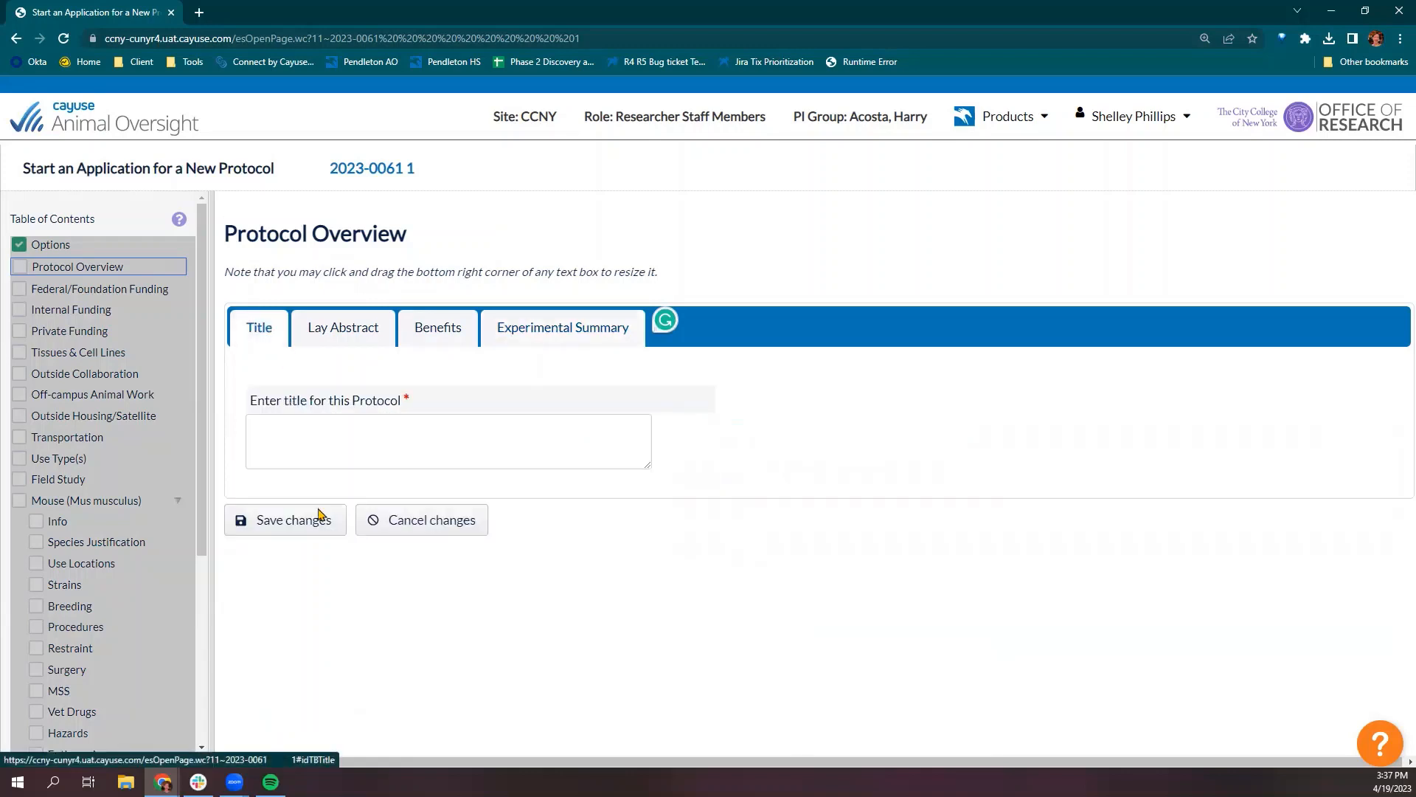
click(346, 439)
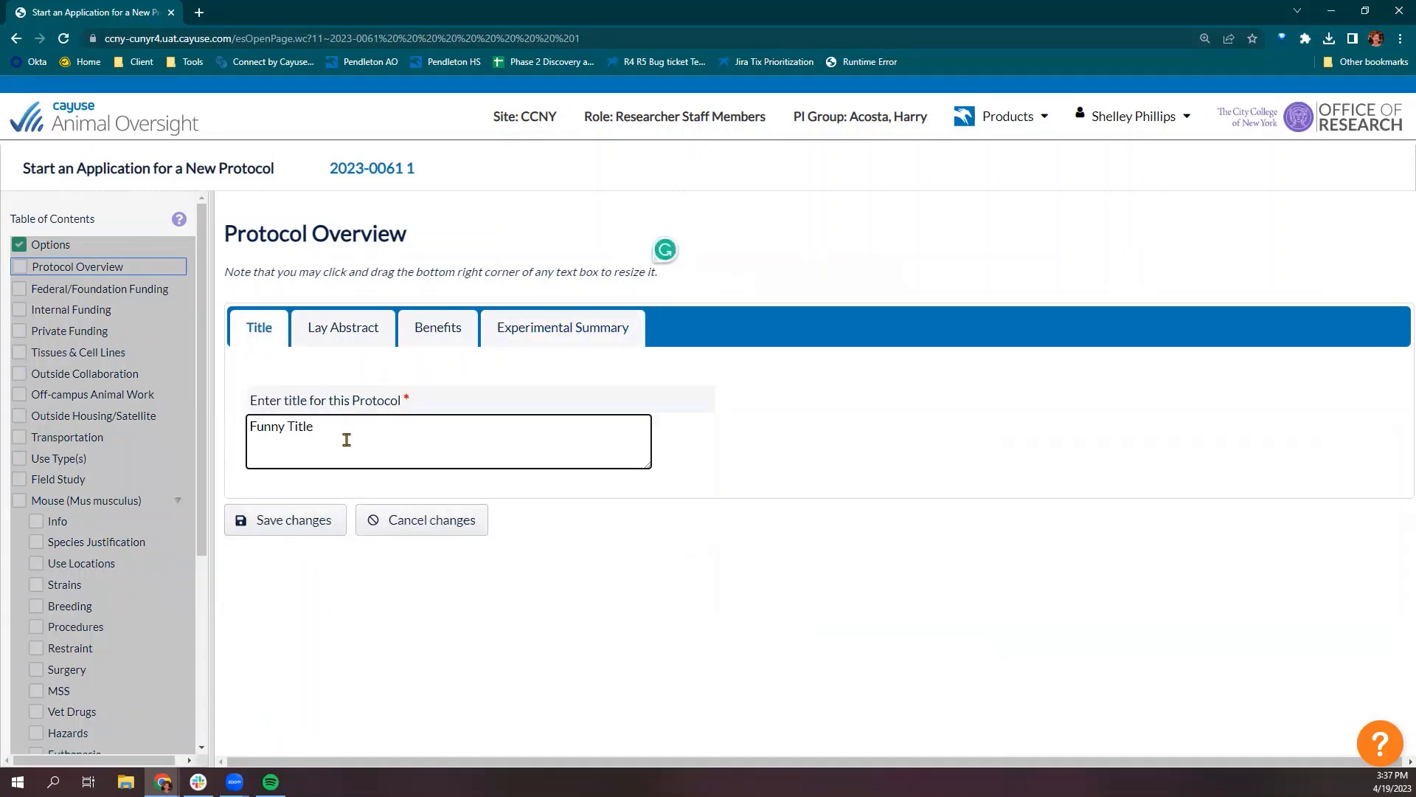
click(280, 520)
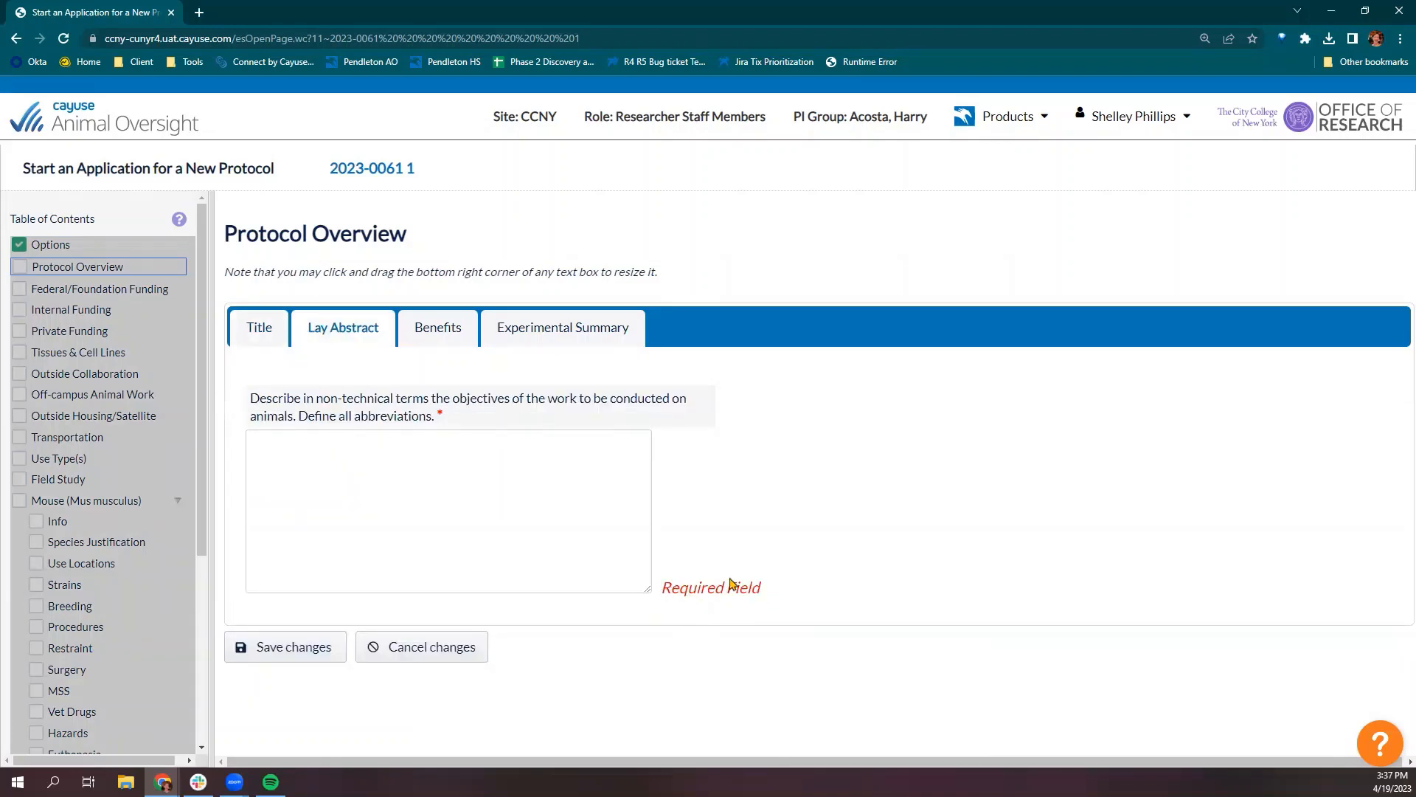
Enter "Test" in both the Benefits and Lay Abstract fields and save the Protocol Overview.
click(438, 329)
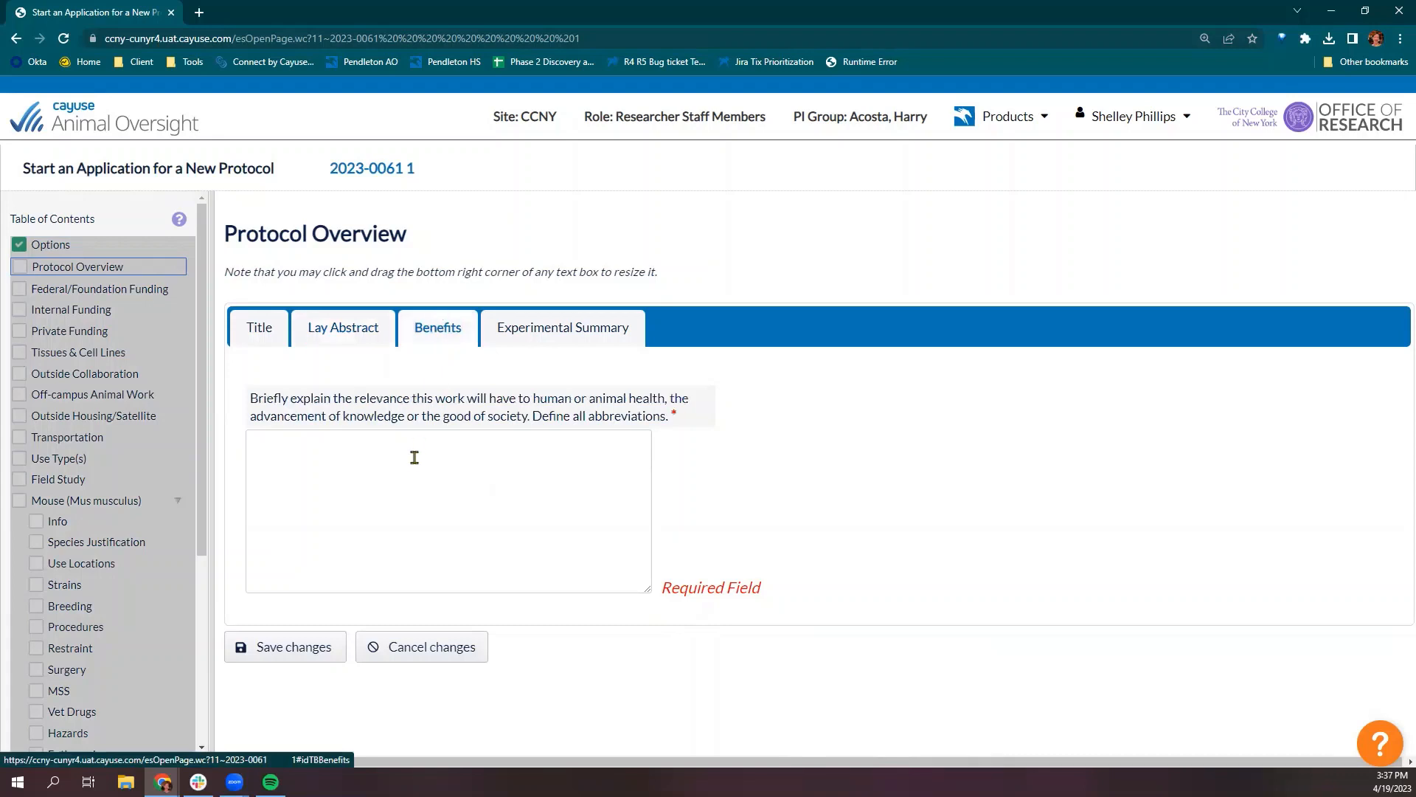
click(414, 457)
text(Test)
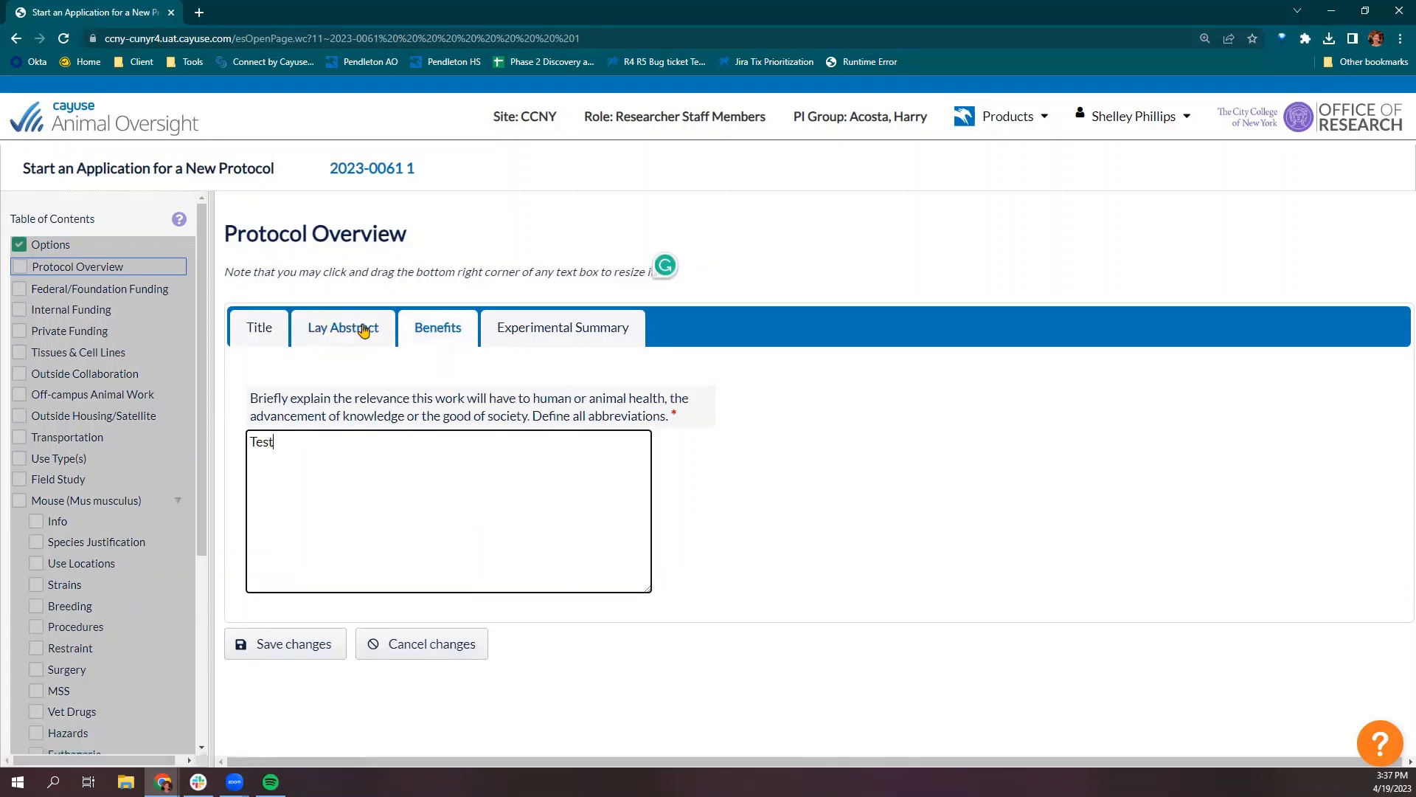
click(364, 328)
click(379, 472)
text(Test)
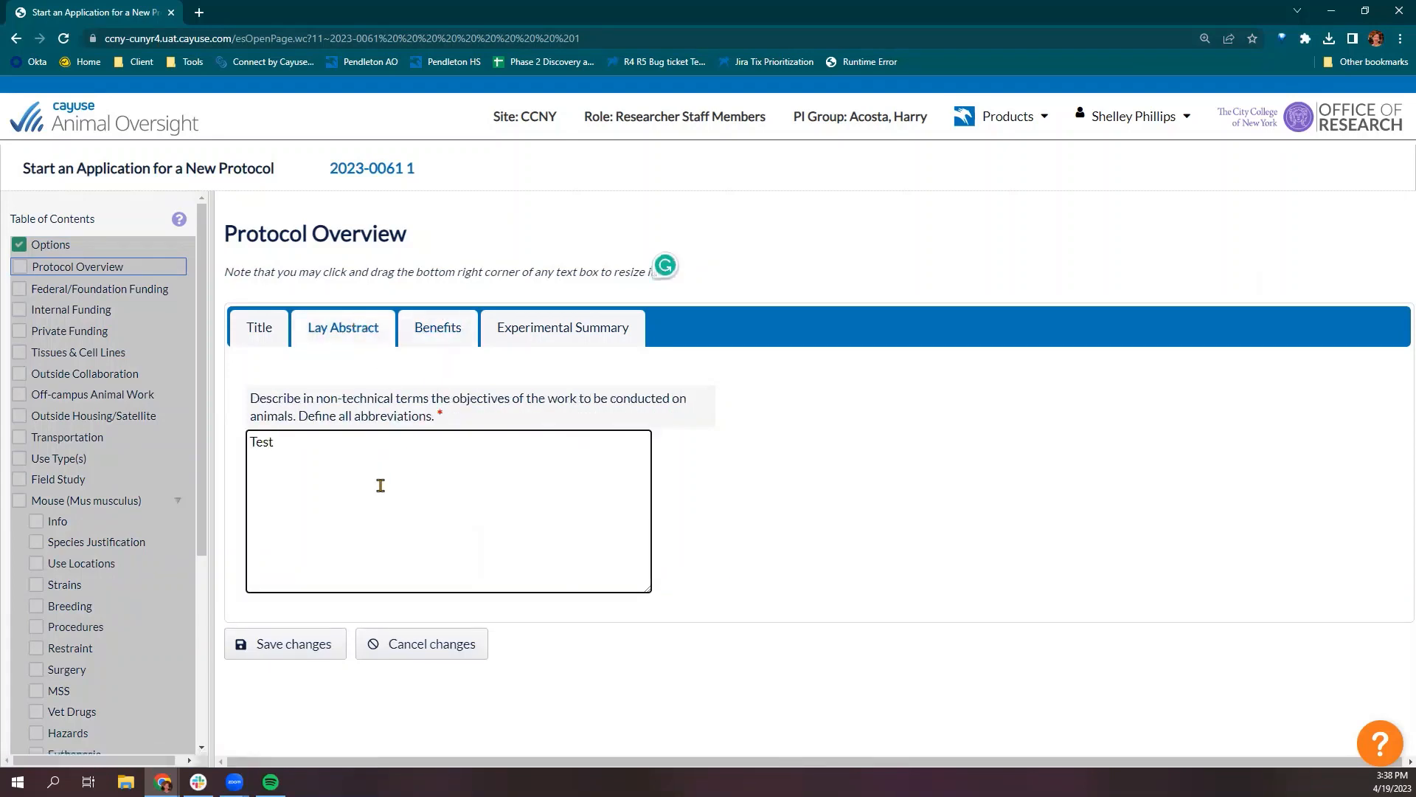
click(317, 647)
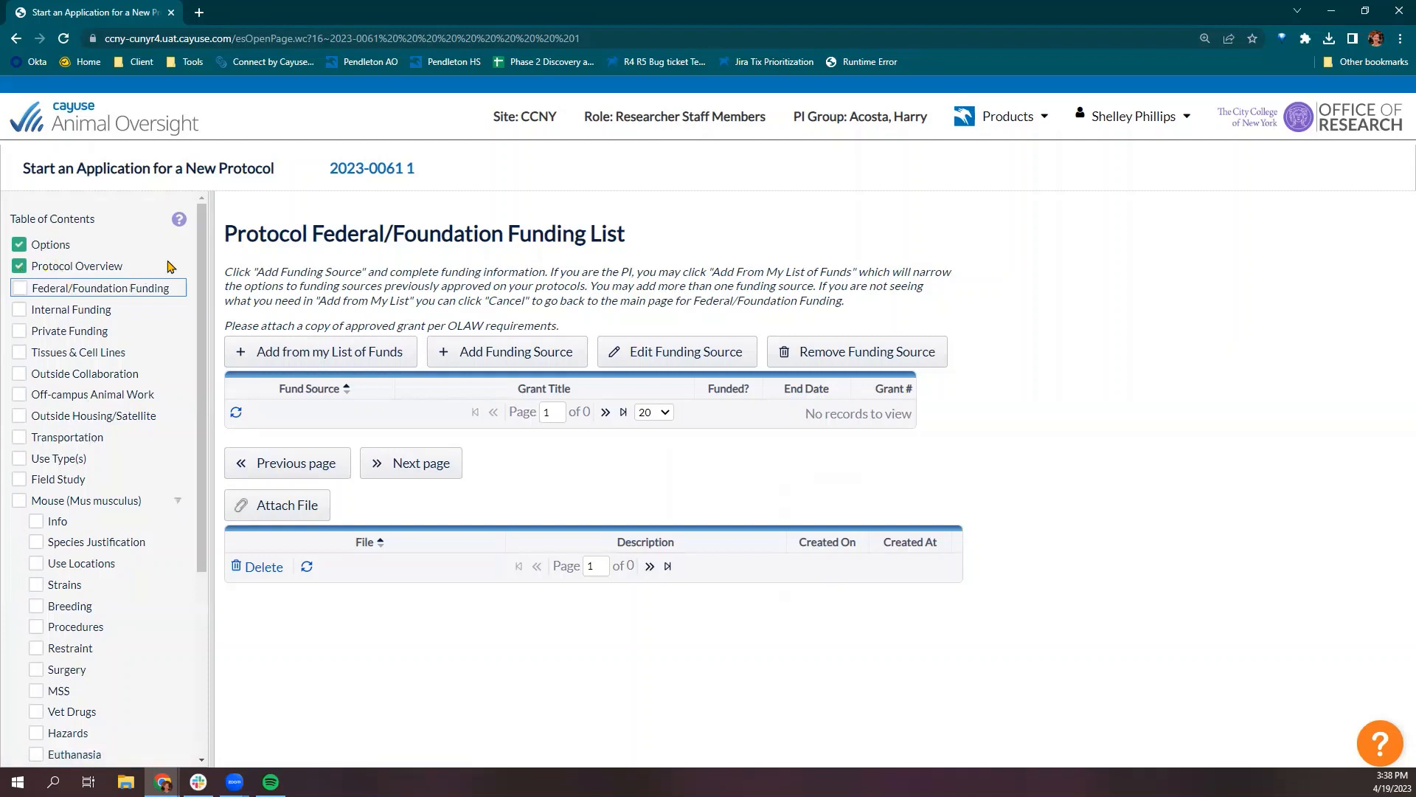
Consult the Table of Contents icon legend, and add the Ccny-startup Fund from the list of funds to the Federal/Foundation funding.
click(179, 221)
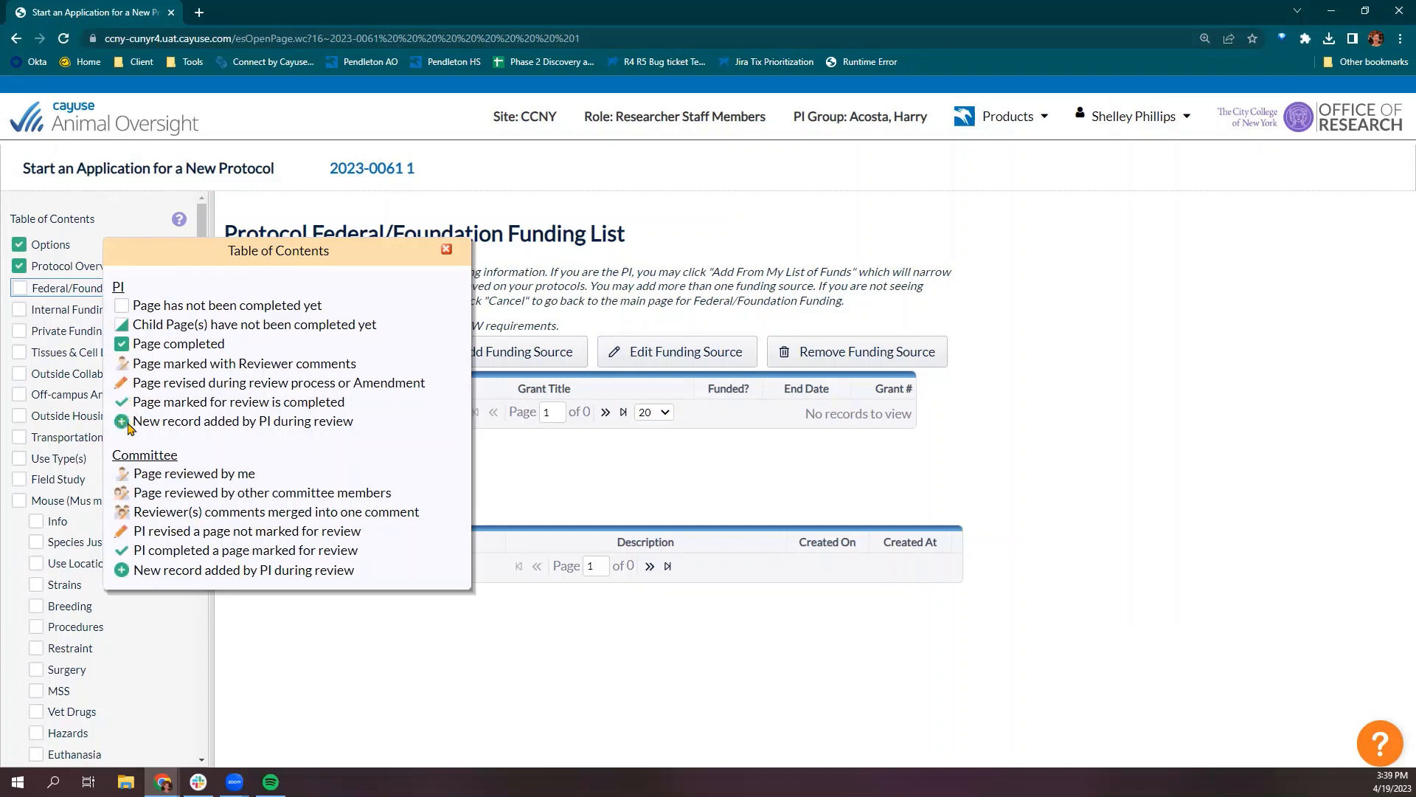
click(447, 250)
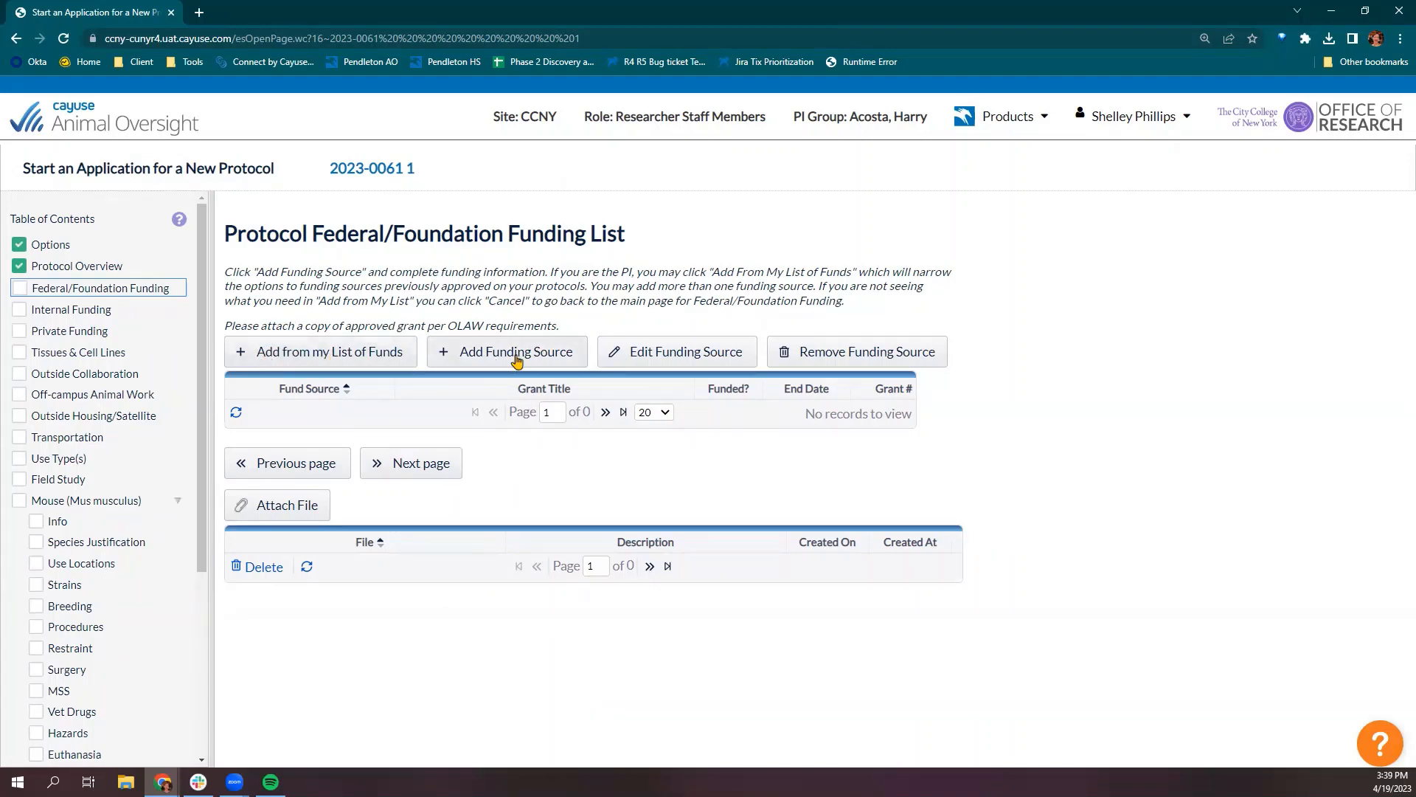
click(269, 354)
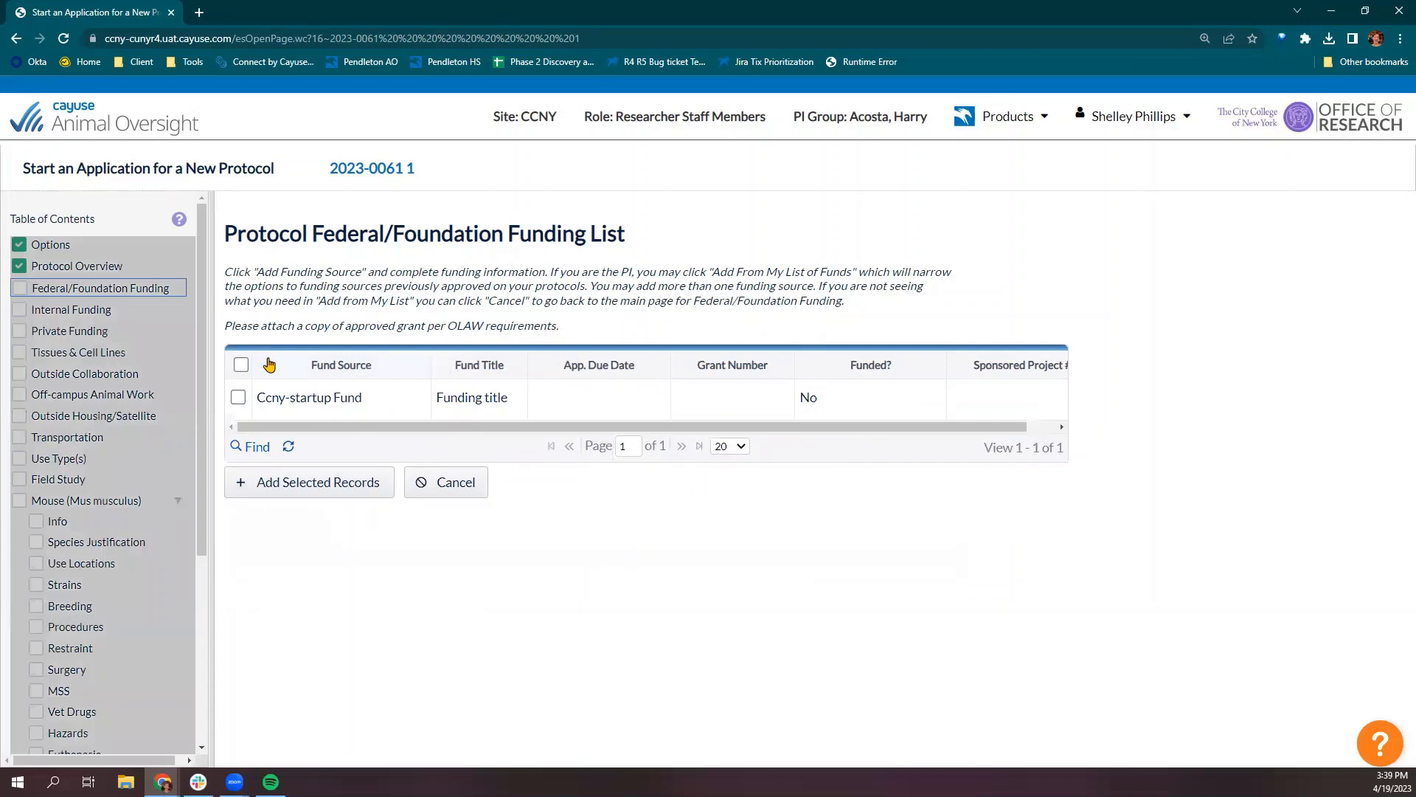
click(238, 398)
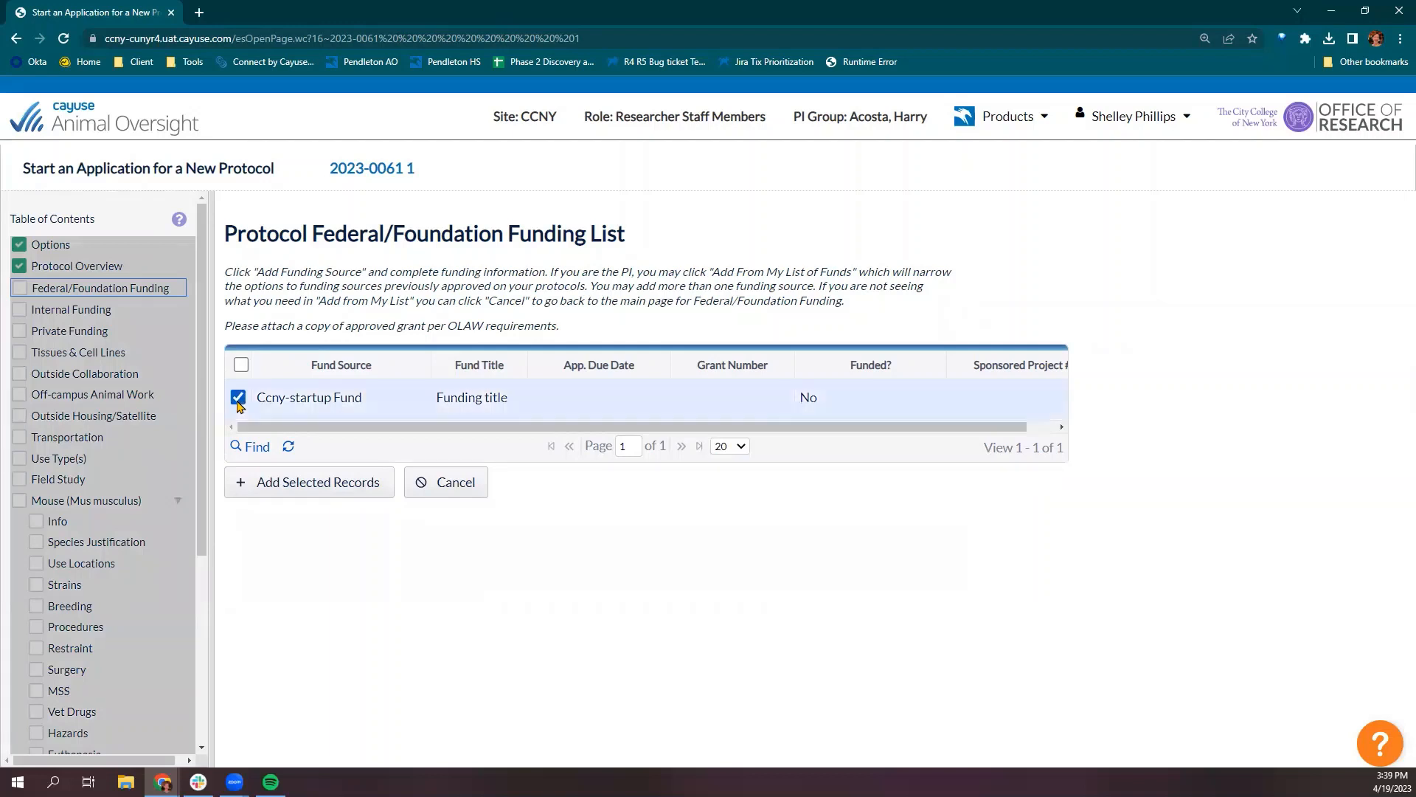
click(278, 487)
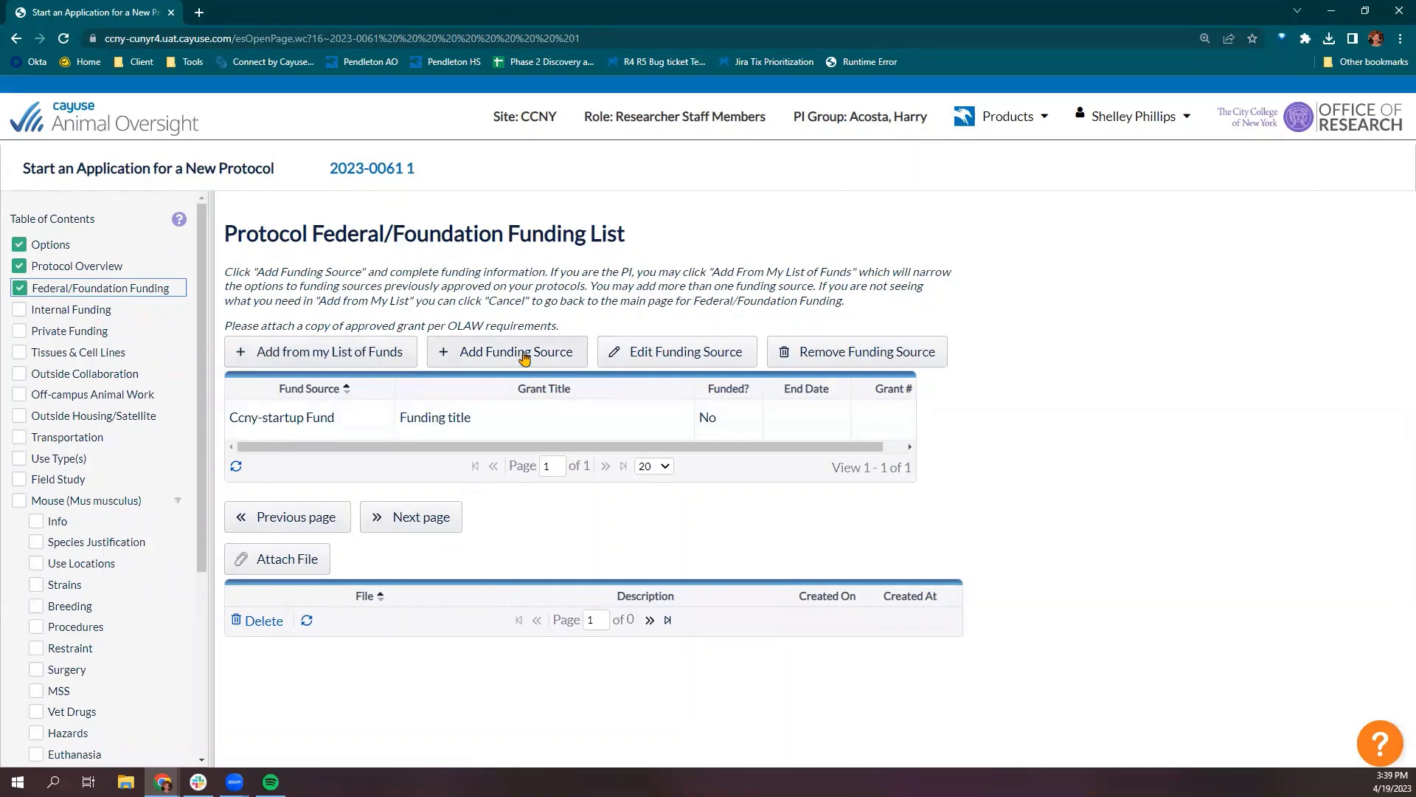
Add a Federal/Foundation funding source with National Institutes Of Health- Nigms as the fund source, read the missing-source note, and save it.
click(469, 361)
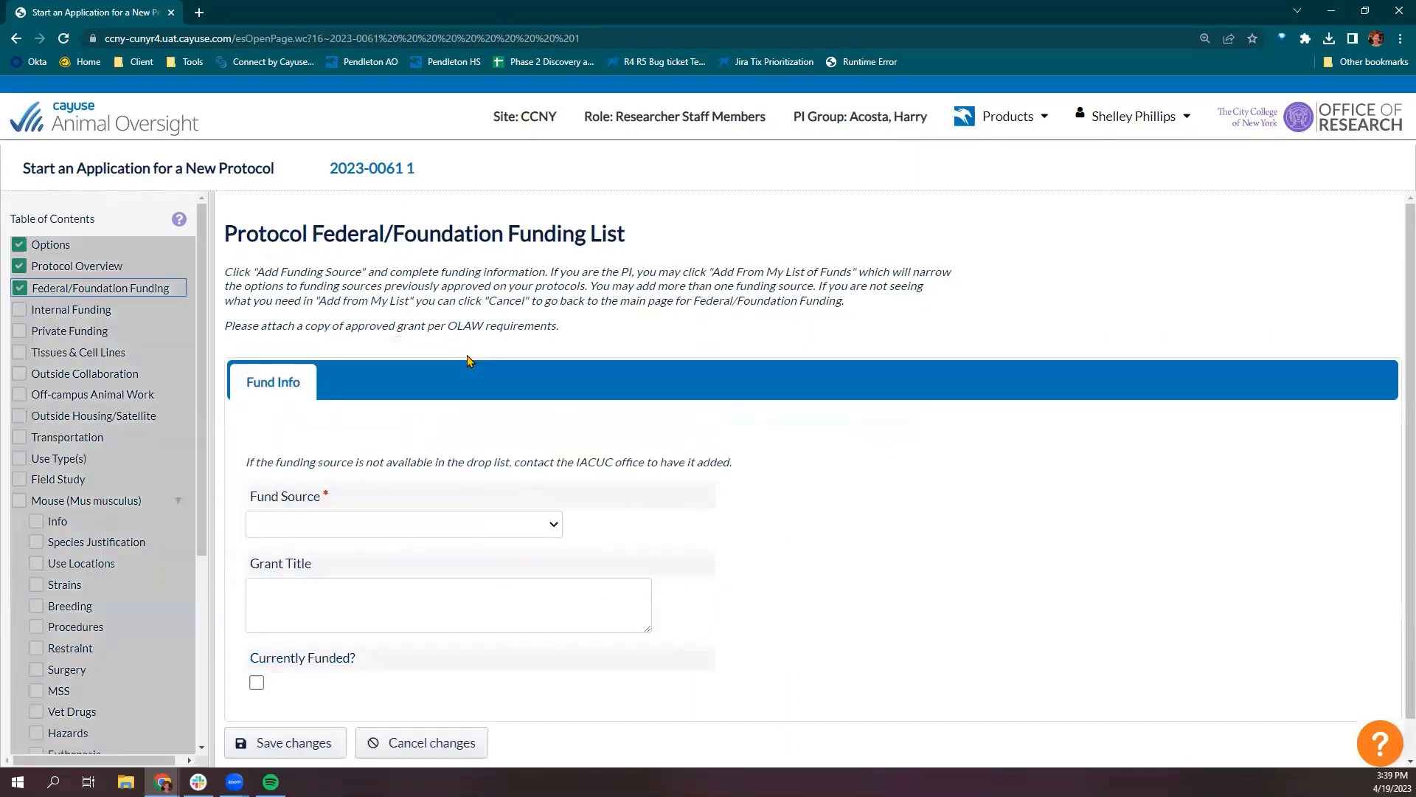
click(553, 524)
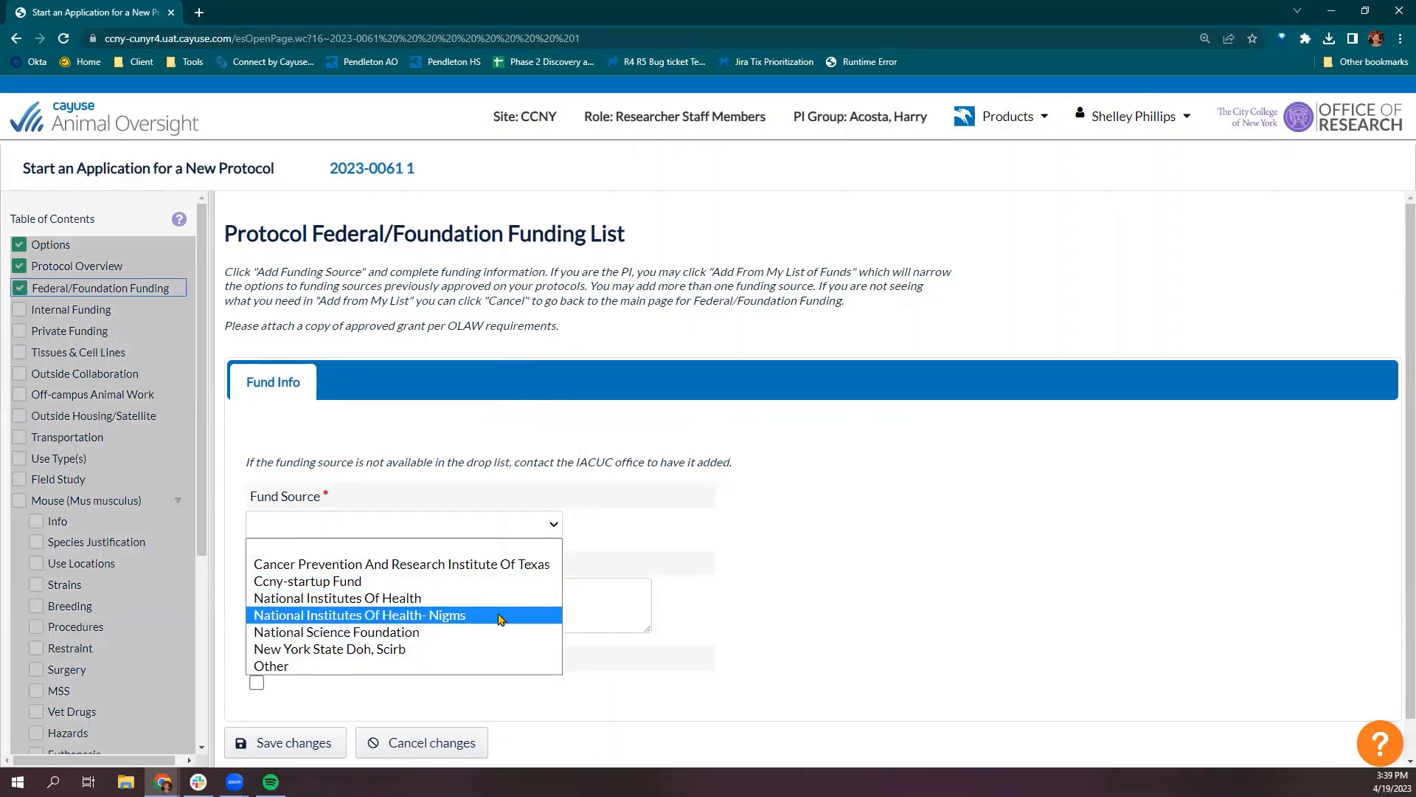
click(467, 614)
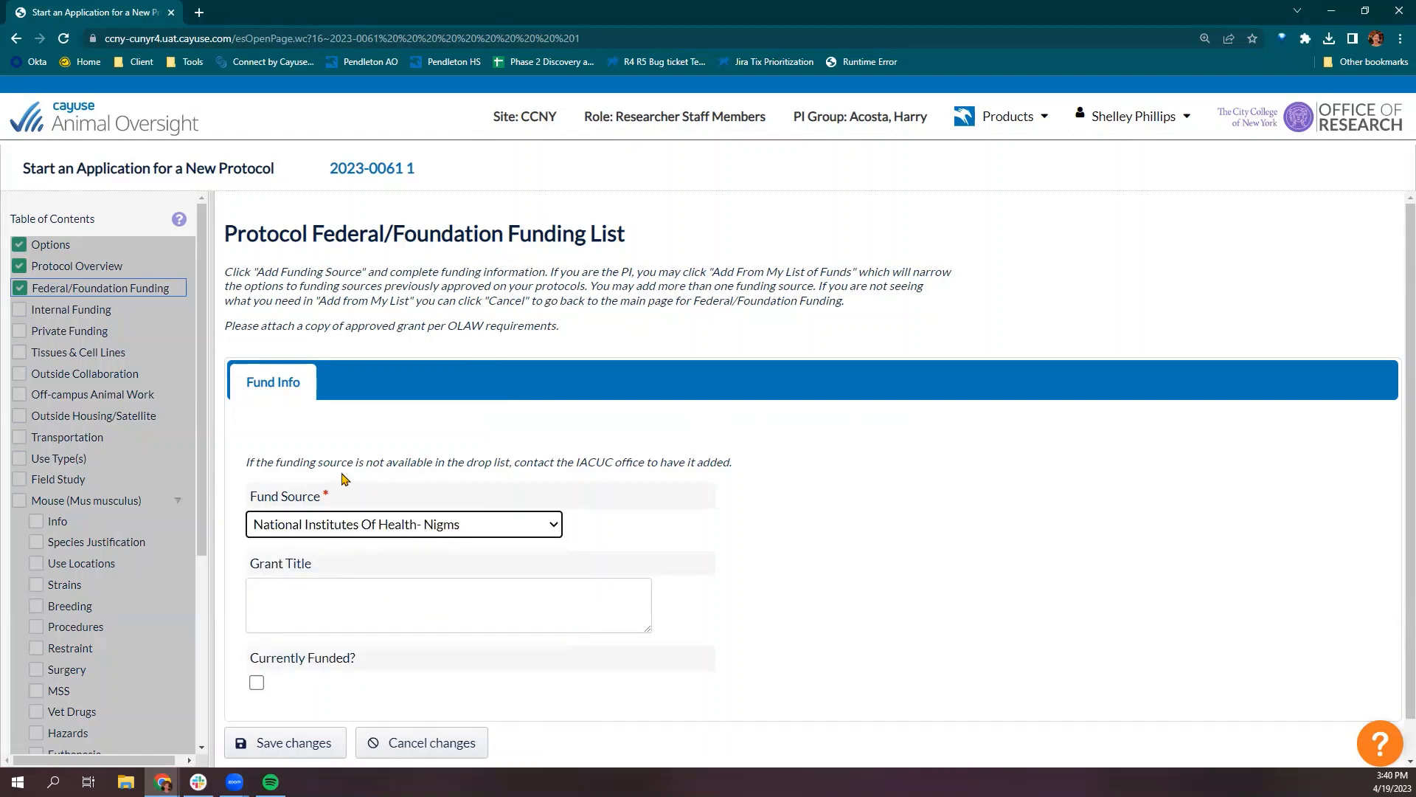
click(251, 461)
drag(251, 461, 740, 470)
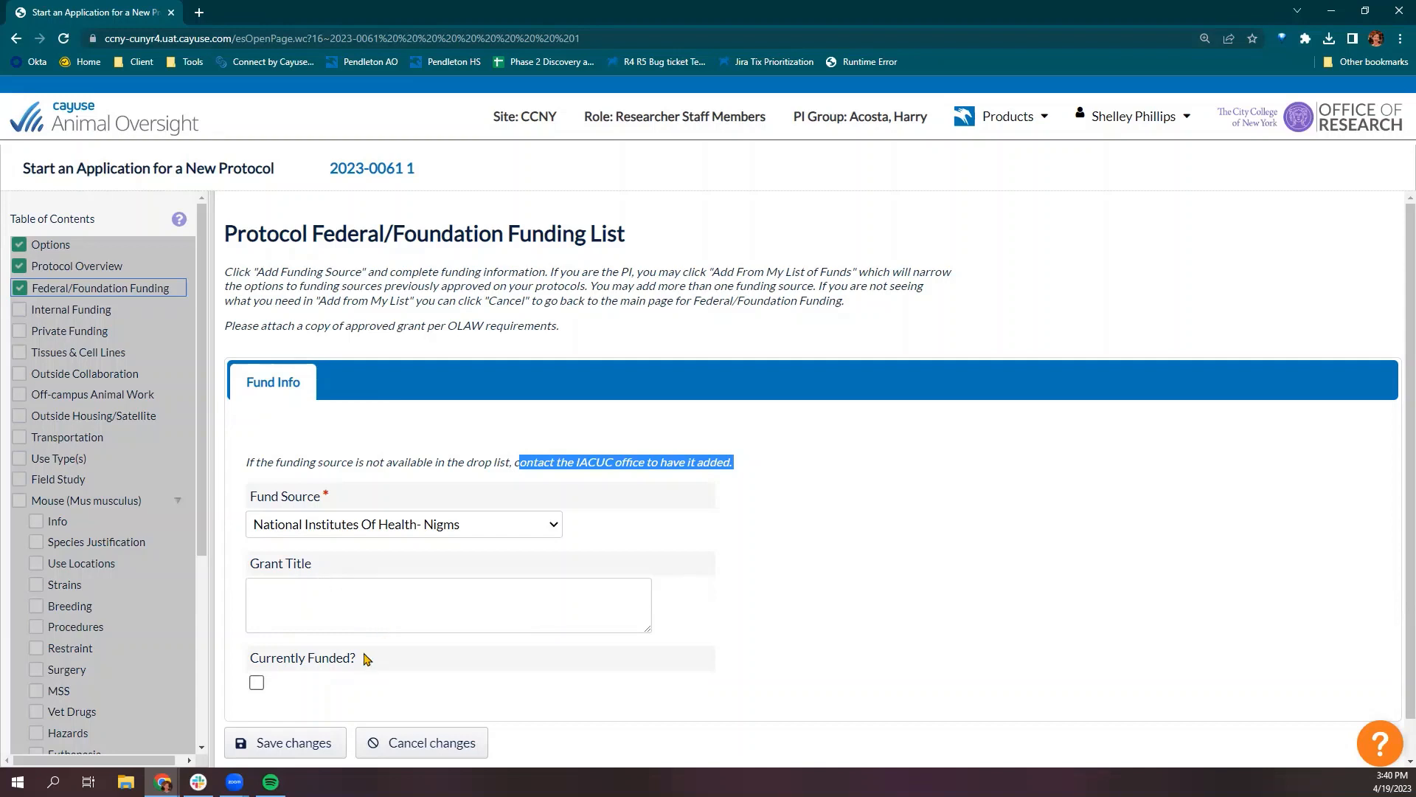
click(314, 745)
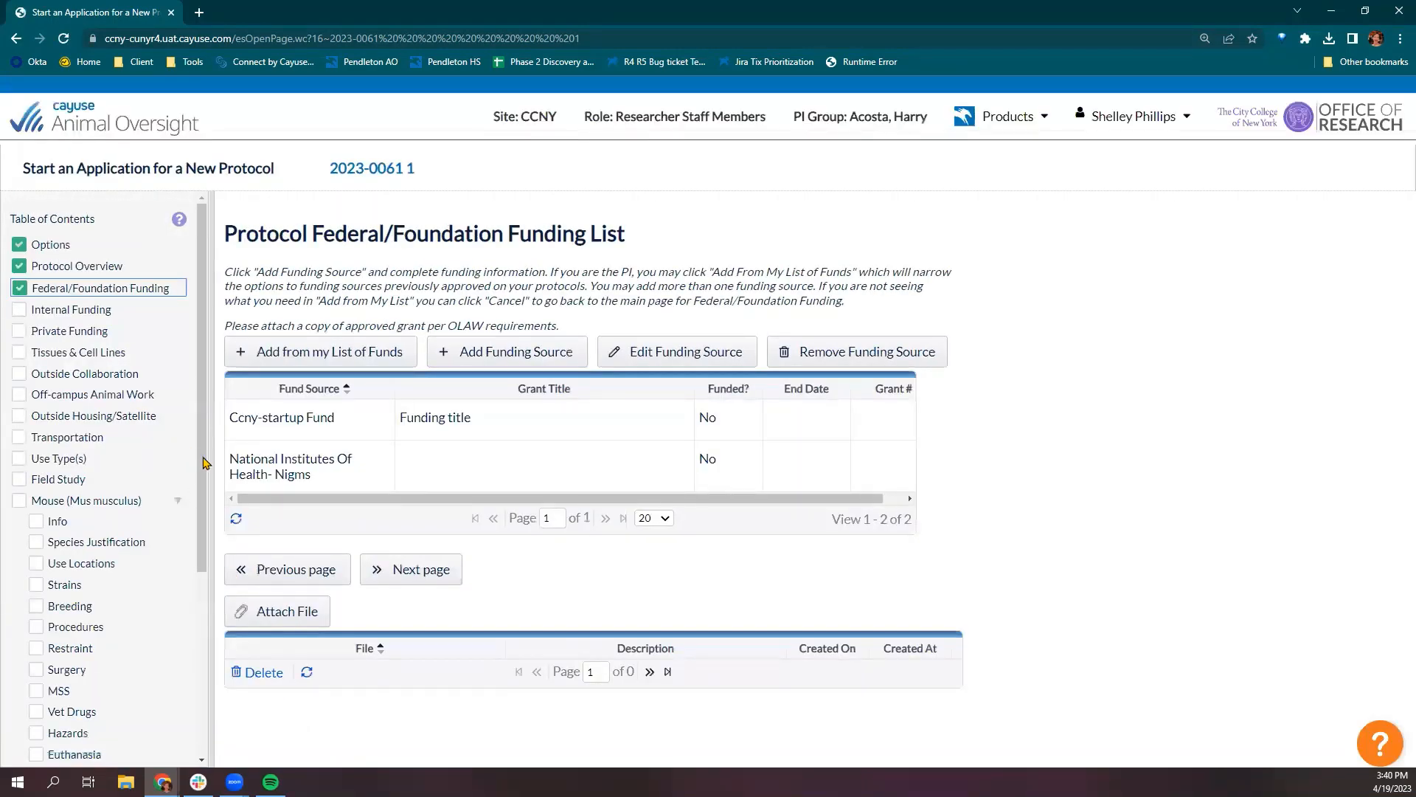
Edit the Ccny-startup Fund: mark it as currently funded, set grant number 1235-4 and proposed end date 04/26/2025, and save.
click(652, 354)
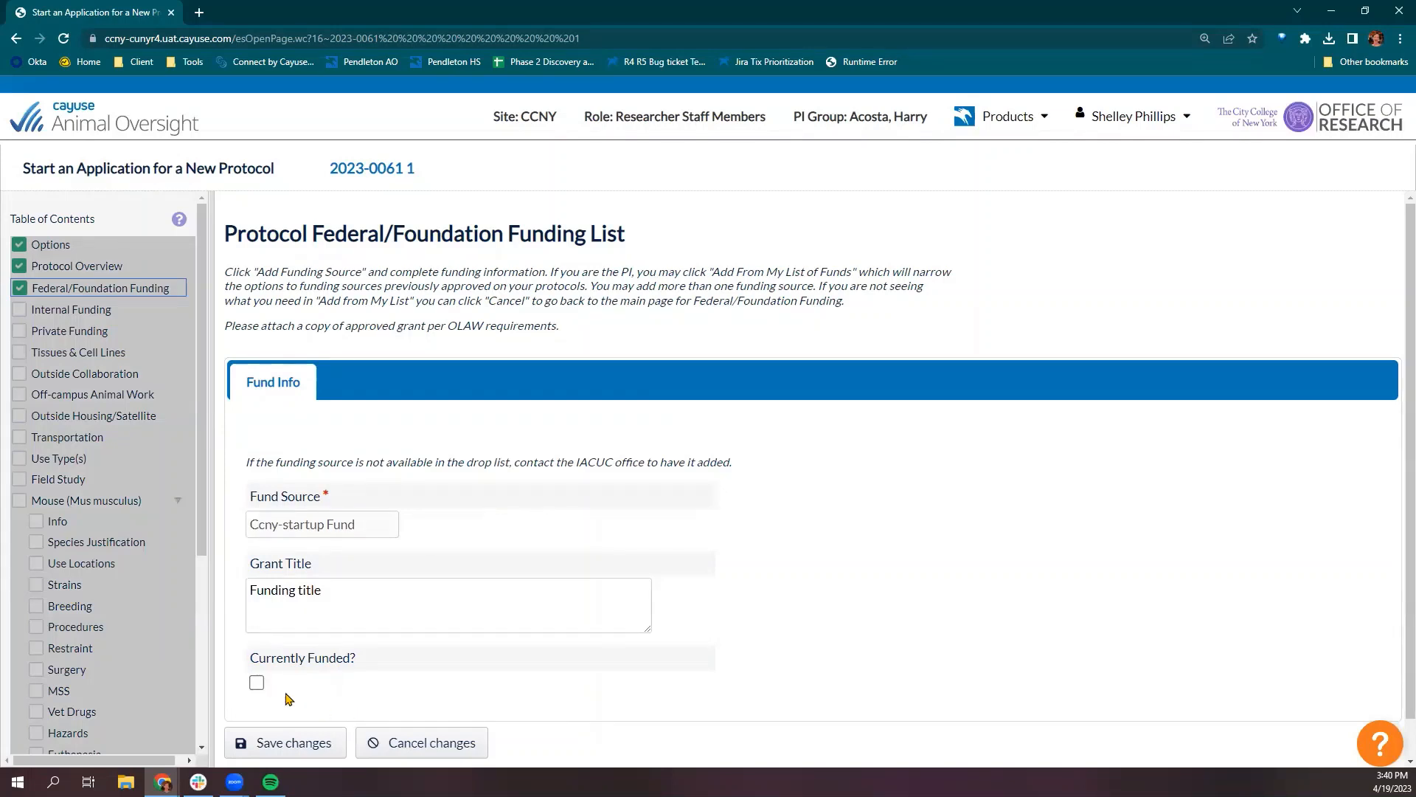
click(256, 682)
scroll(369, 634, down, 3)
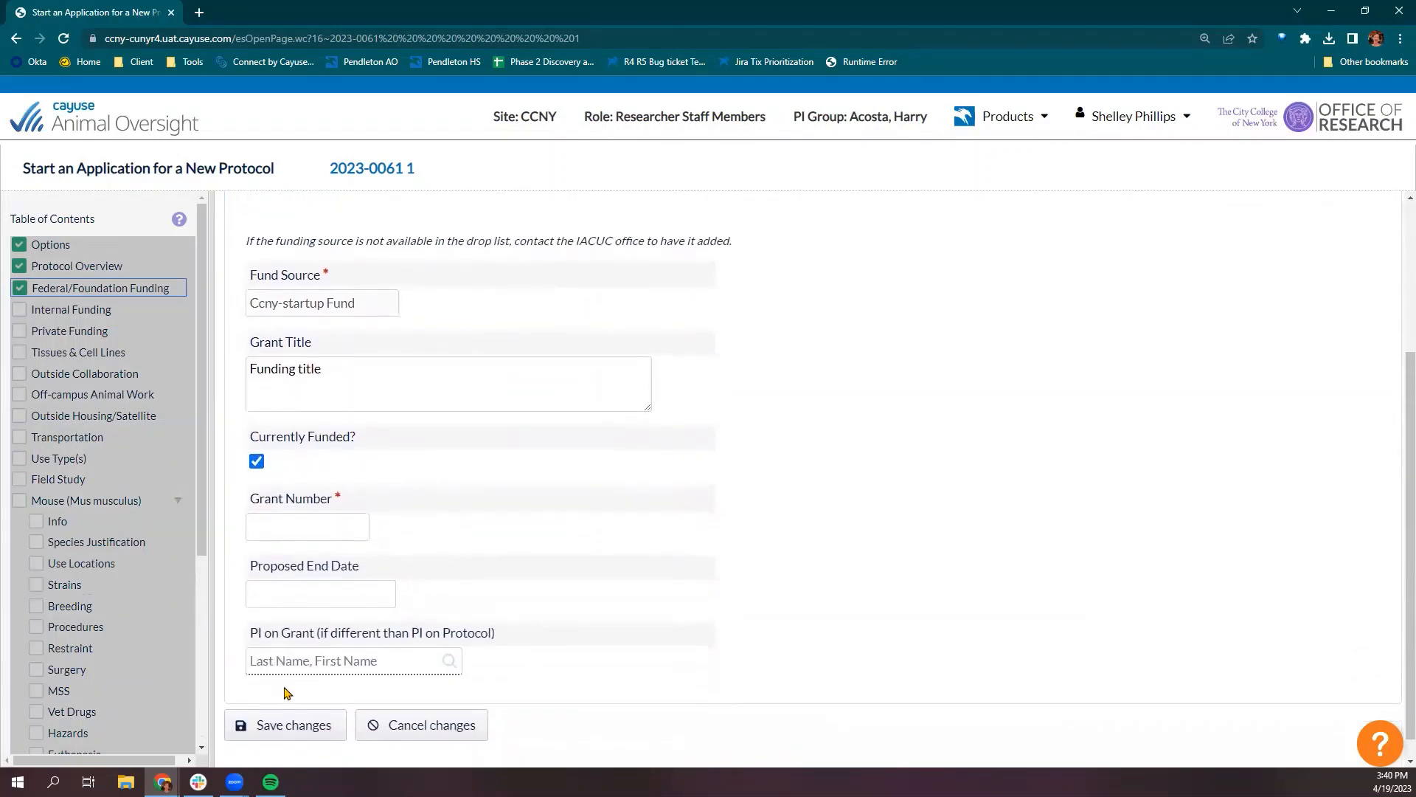
click(318, 528)
click(317, 590)
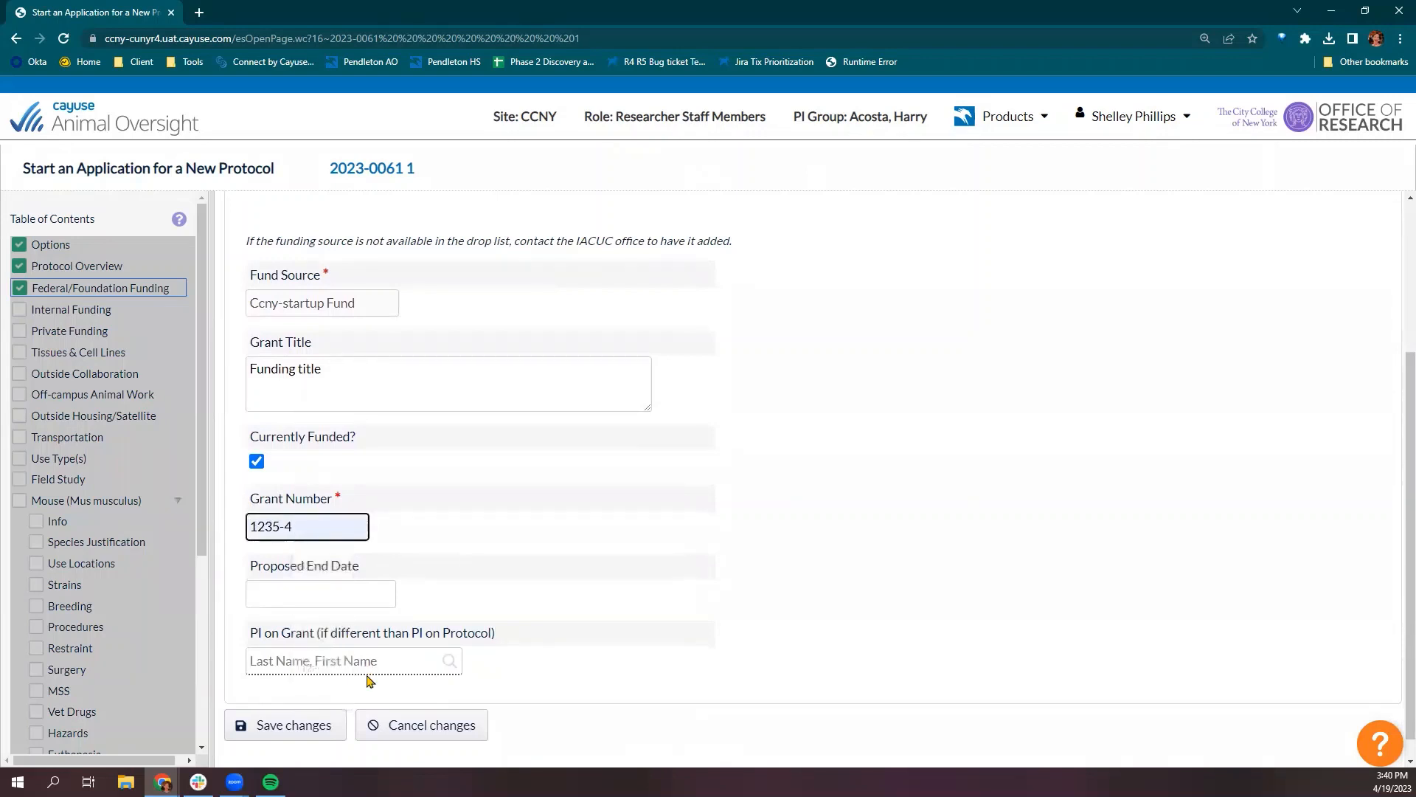
click(366, 591)
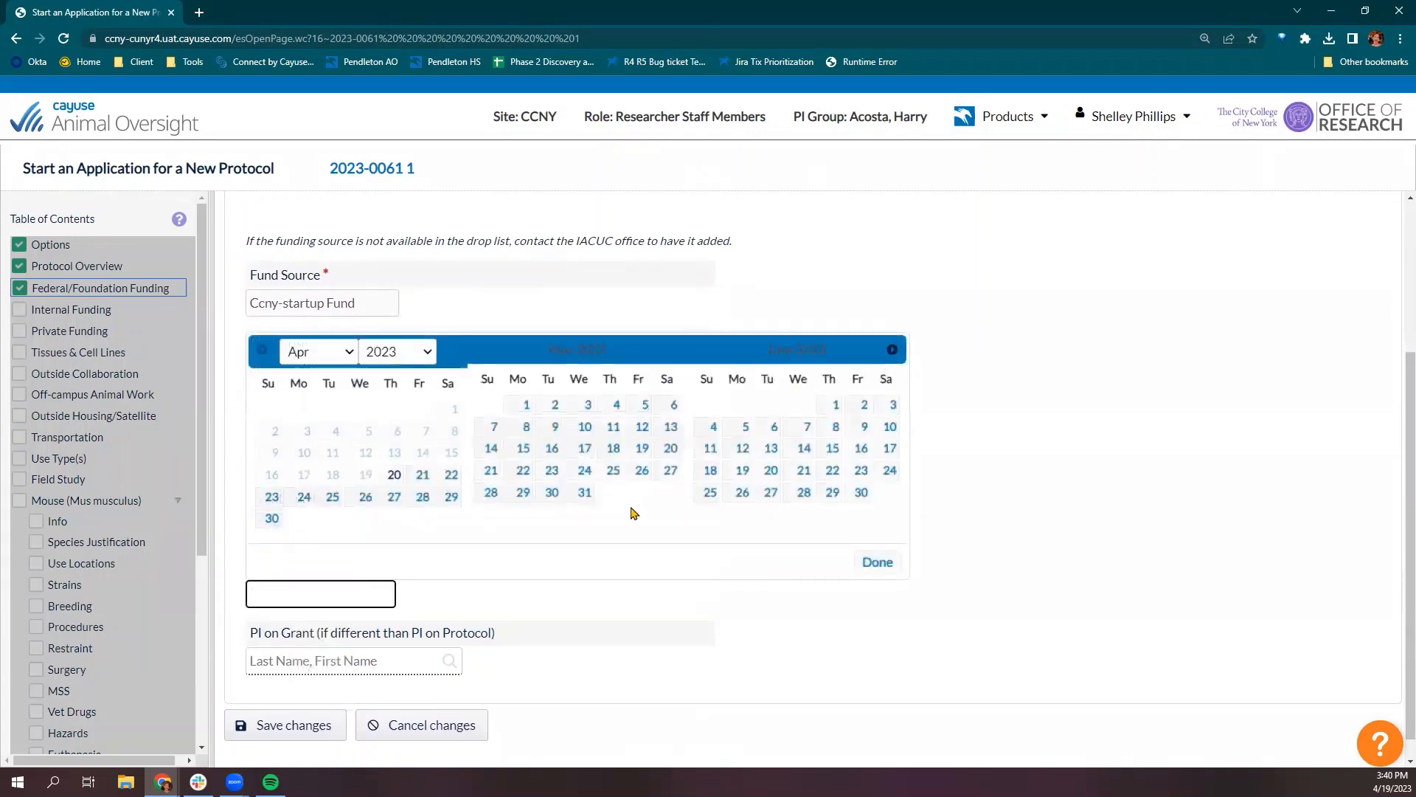
click(425, 353)
click(387, 408)
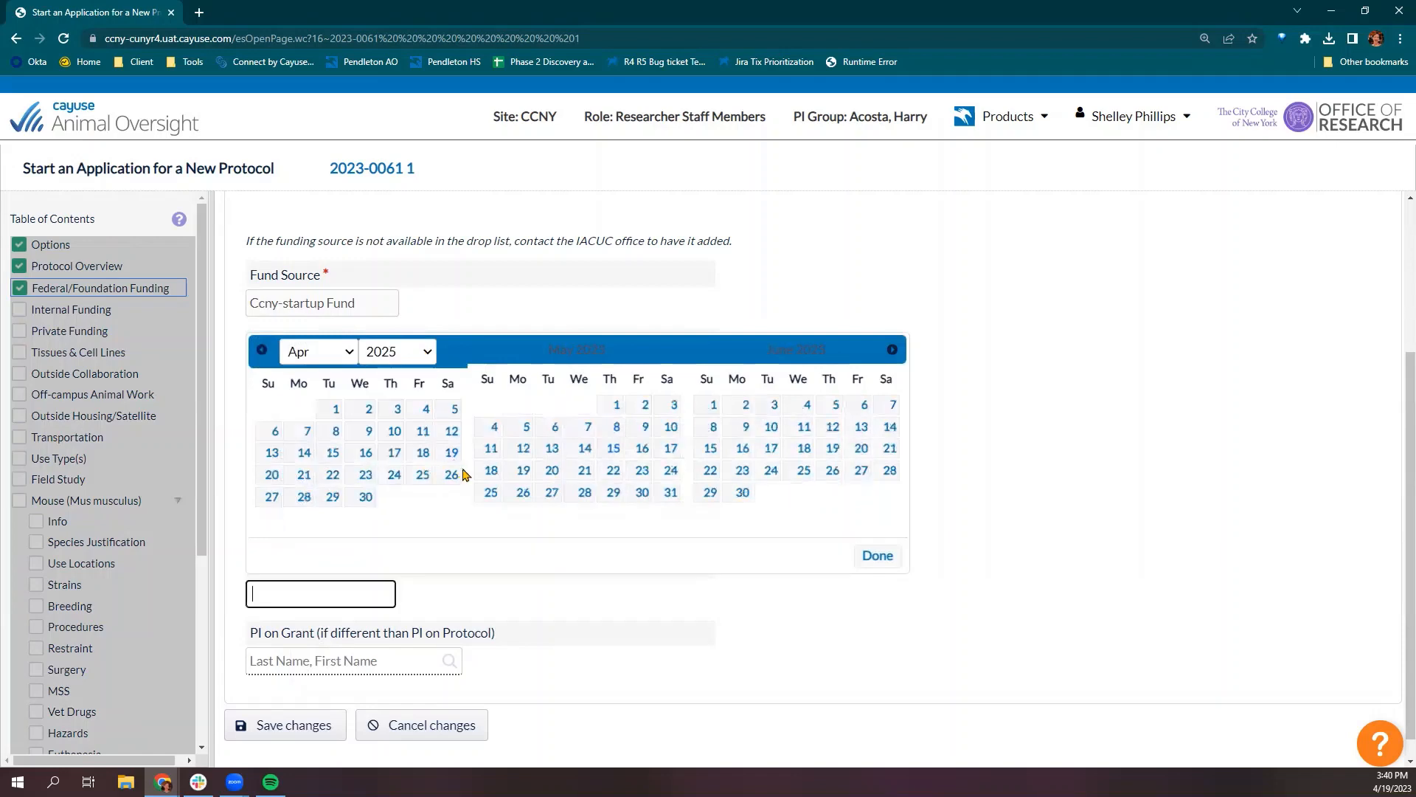
click(452, 474)
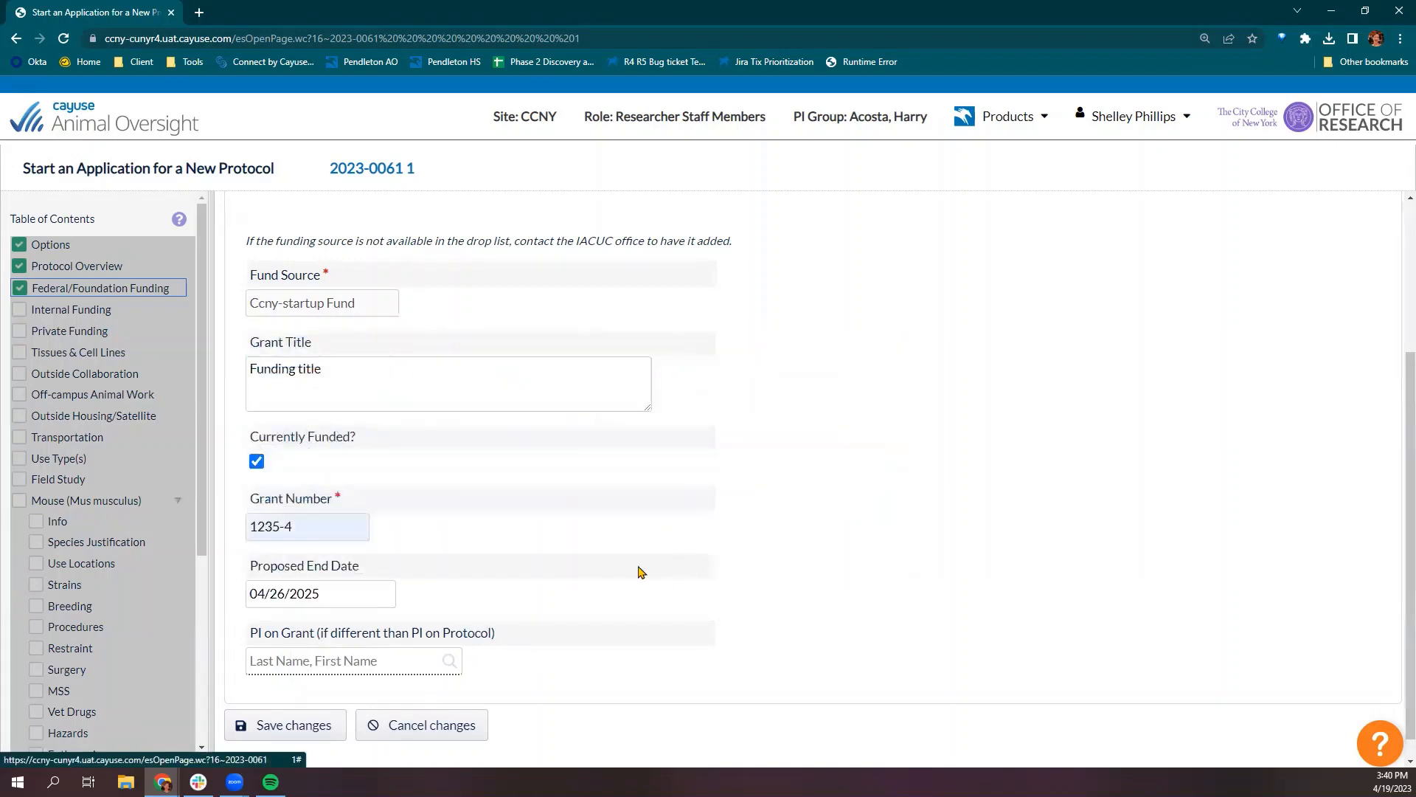
click(308, 730)
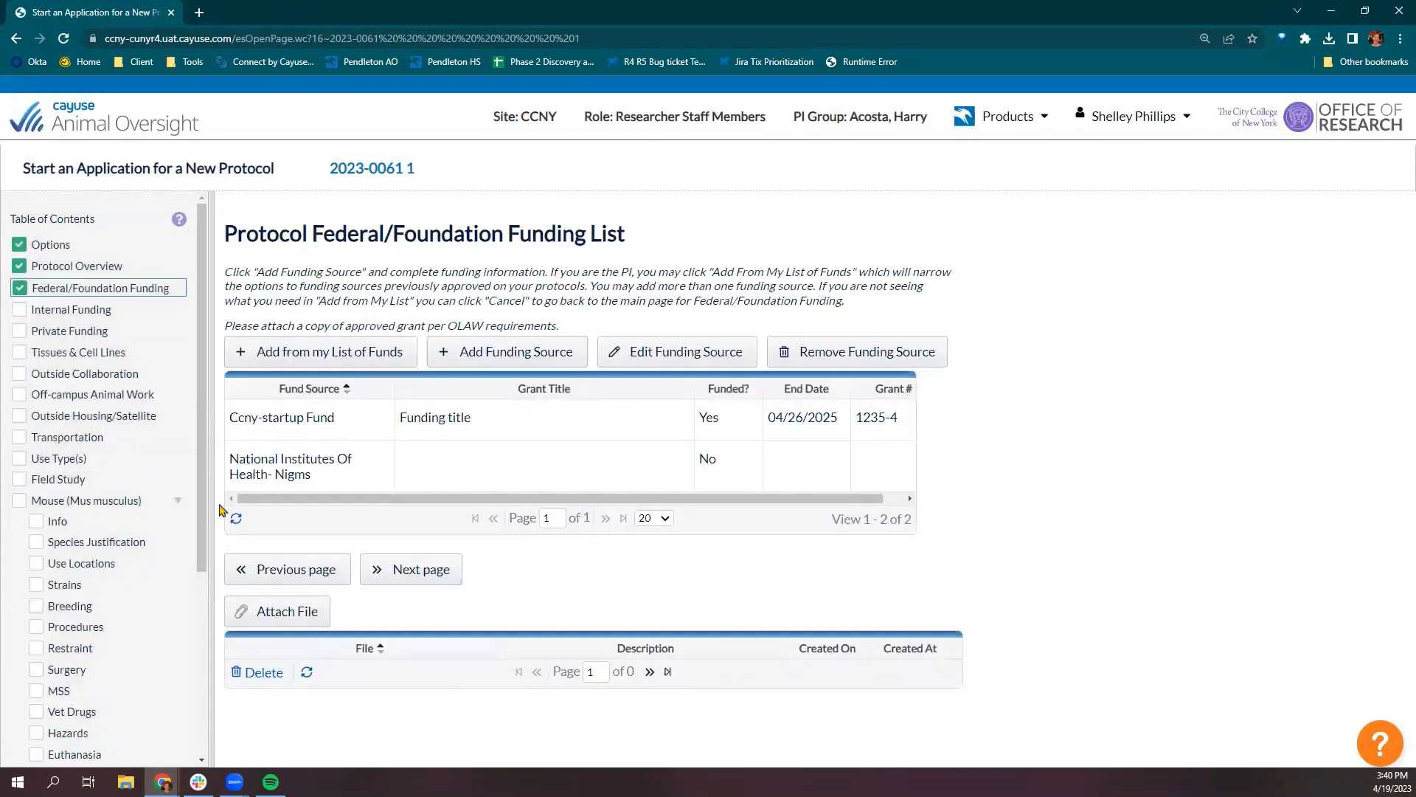
Start a new funding department under Internal Funding with Engineering as the organization and BME as the department.
click(99, 316)
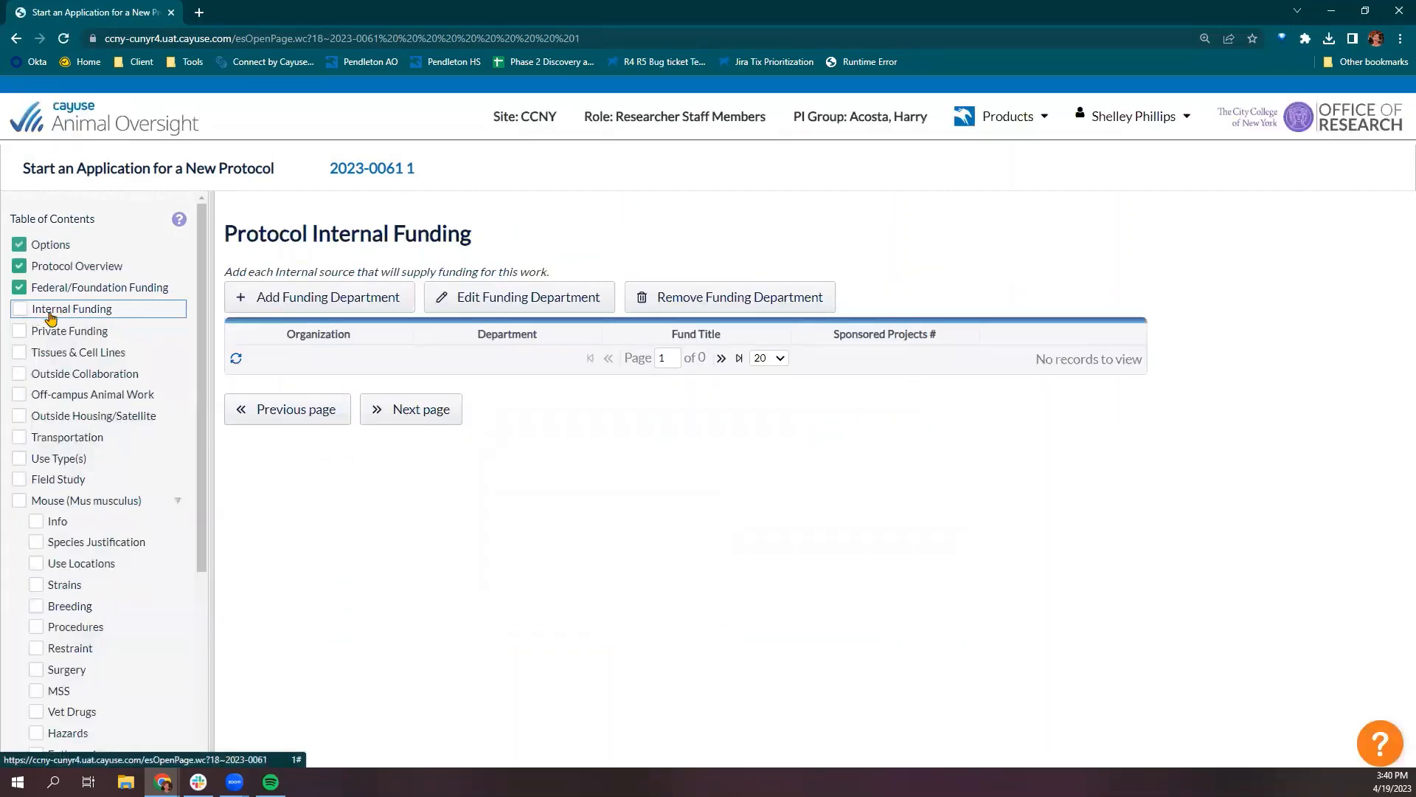
click(336, 306)
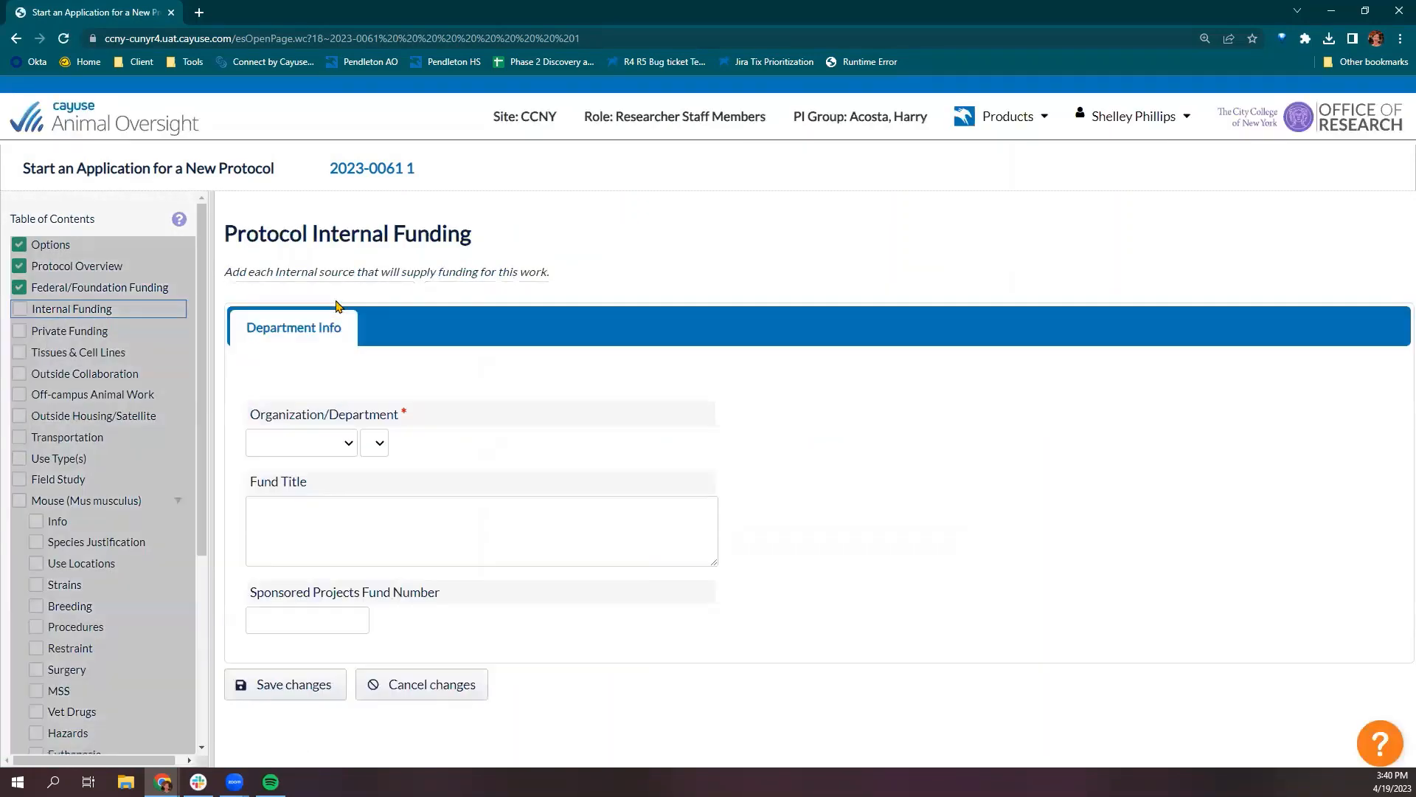
click(347, 444)
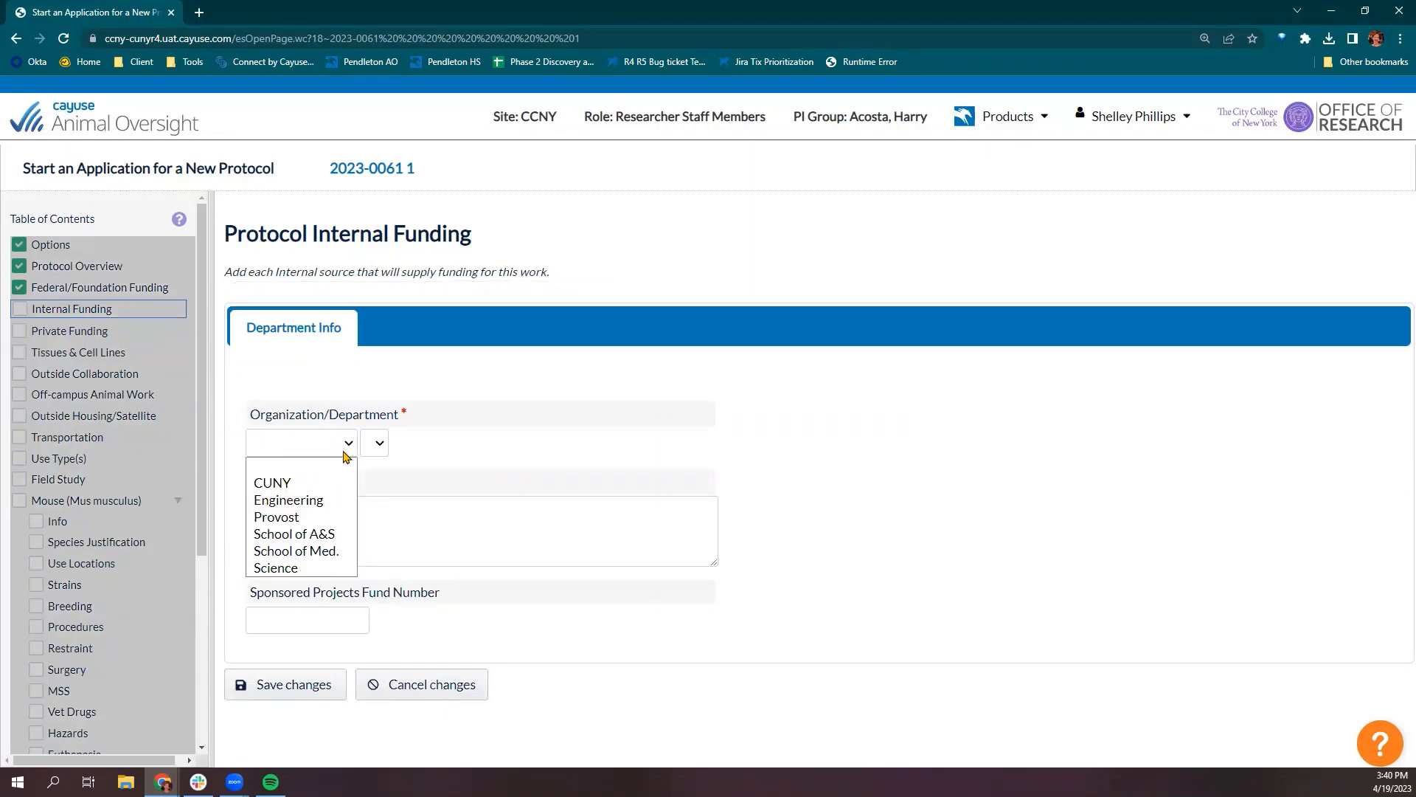
click(315, 499)
click(387, 445)
click(395, 483)
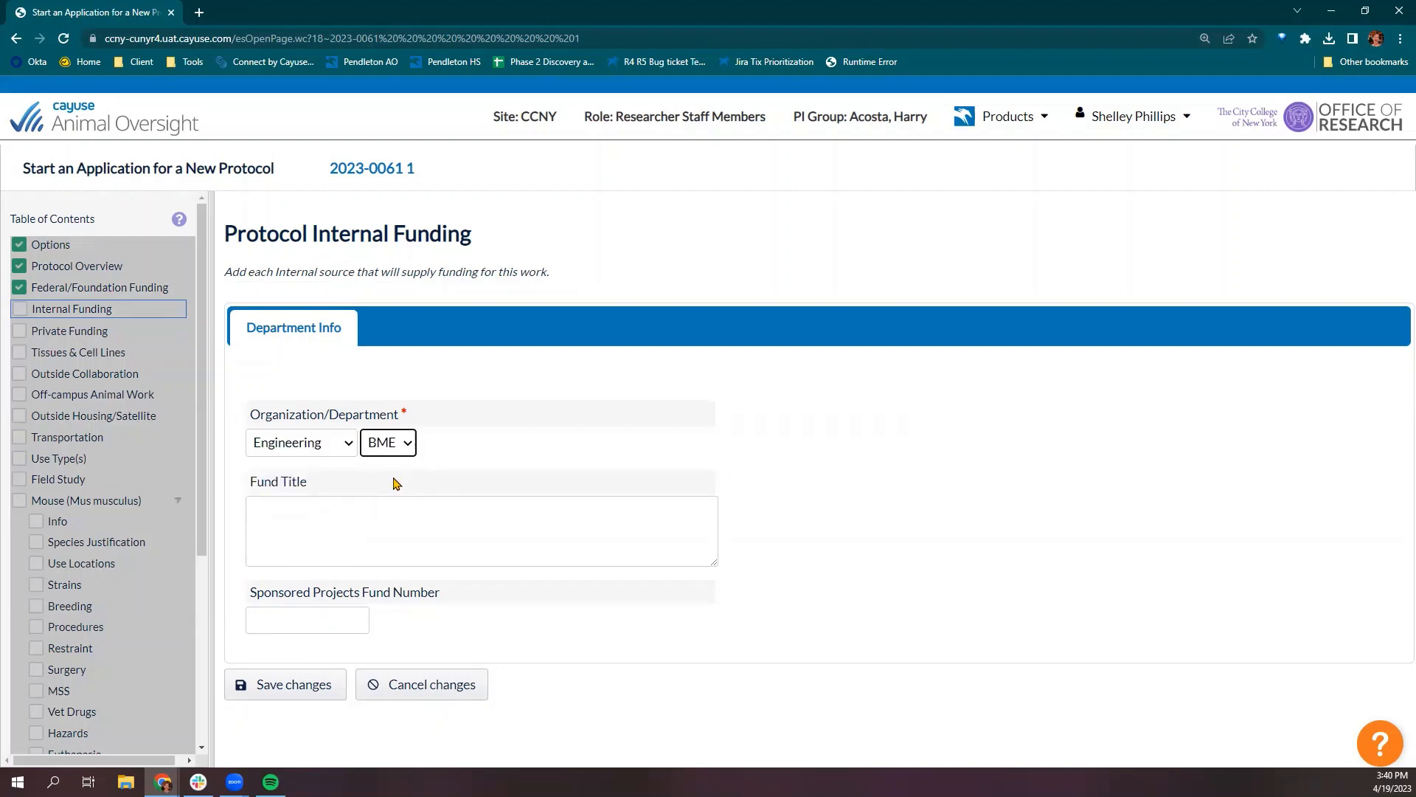
Save the new internal funding department, leaving its fund title and sponsored projects fund number blank.
click(291, 520)
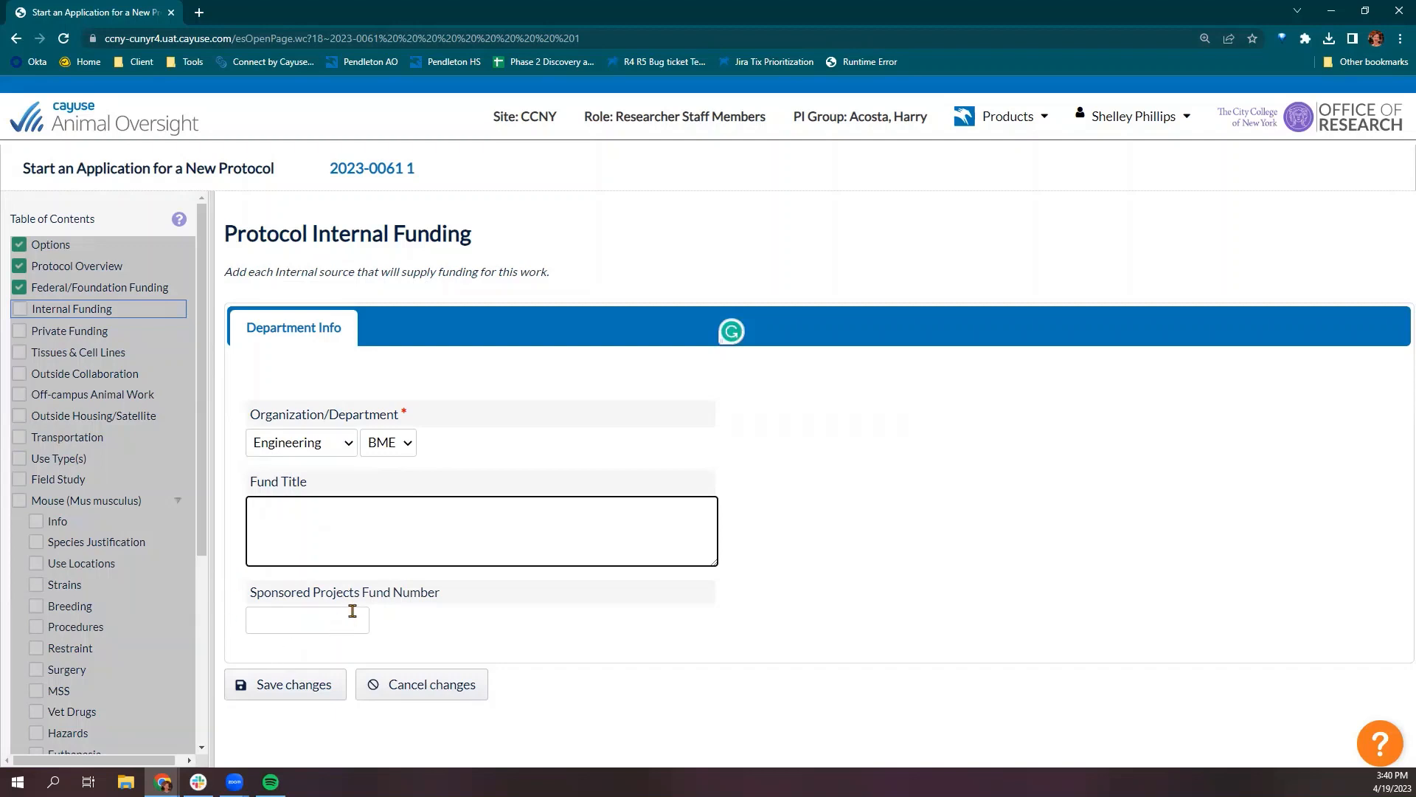
click(308, 677)
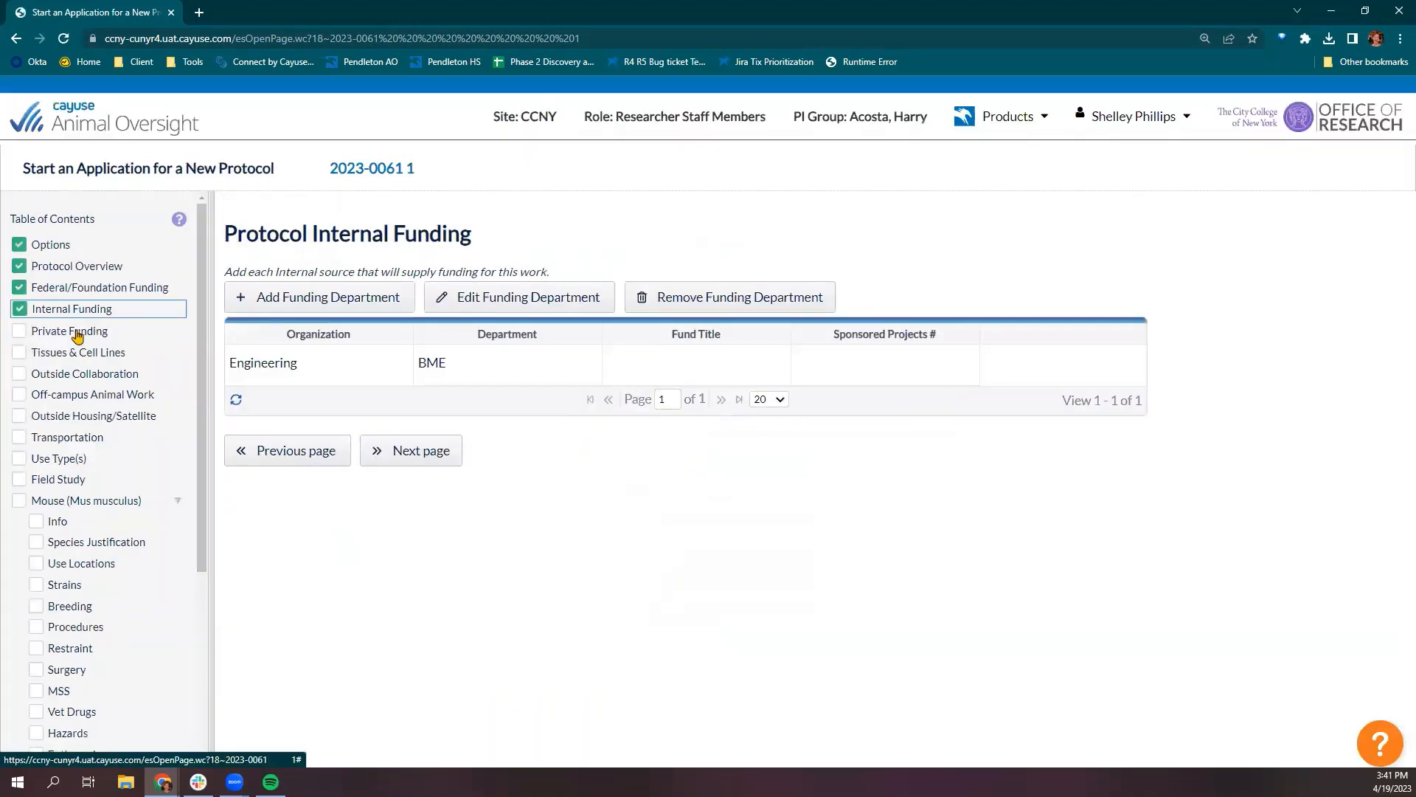
Review the Private Funding section and its grant attachment requirement, and revisit the Federal/Foundation Funding list.
click(69, 334)
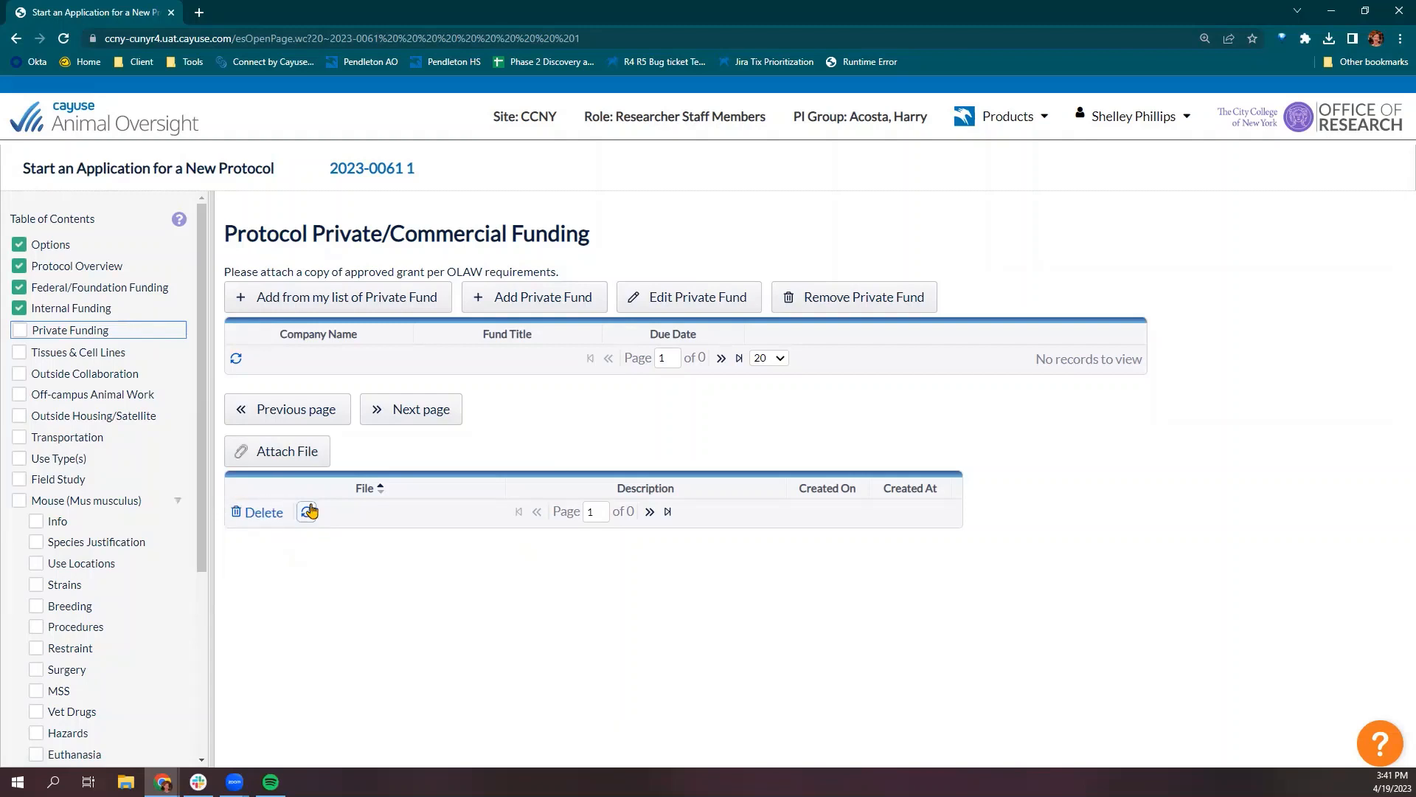
drag(270, 270, 567, 274)
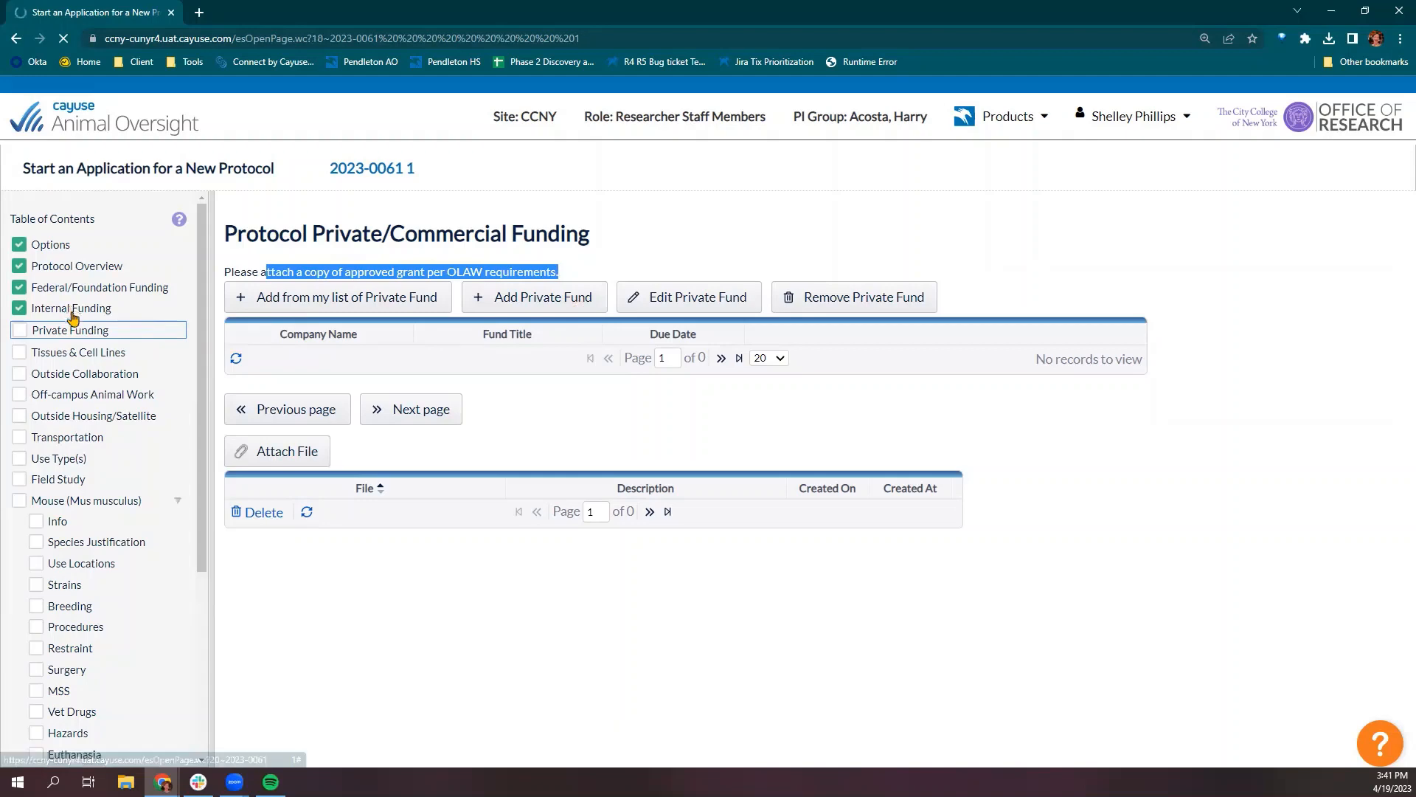
click(92, 295)
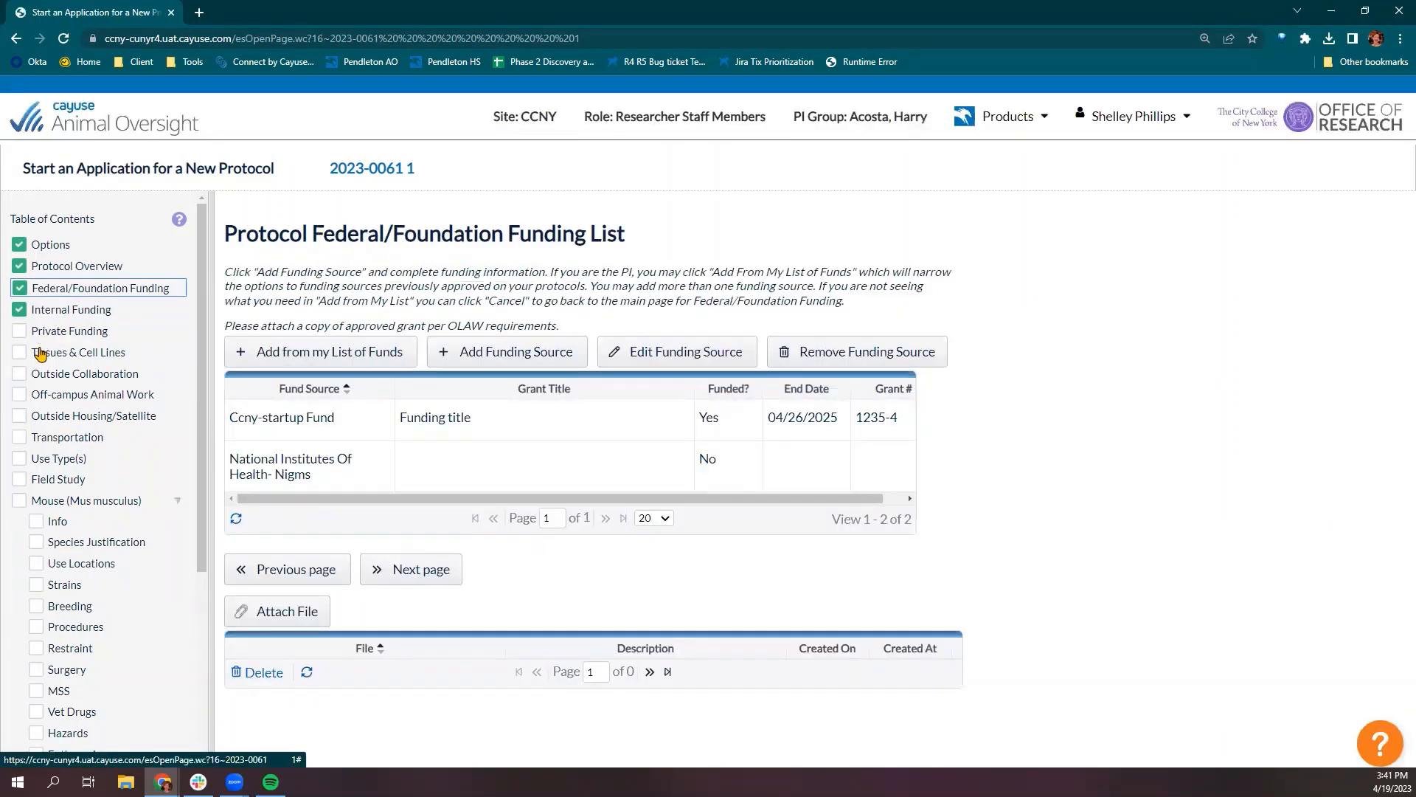
Look at the Tissues & Cell Lines section and check the corresponding answers in the Options section.
click(81, 357)
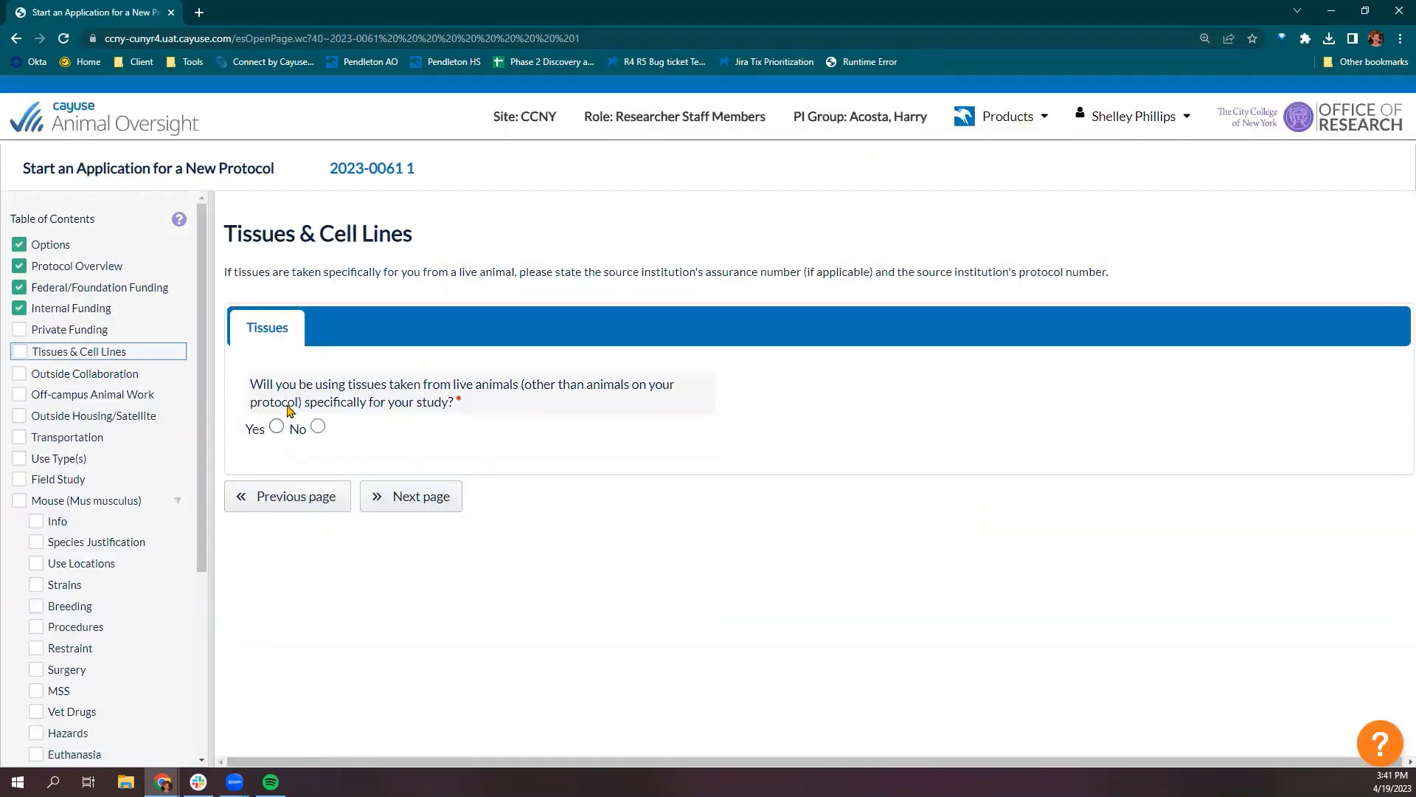
click(53, 245)
scroll(458, 517, down, 5)
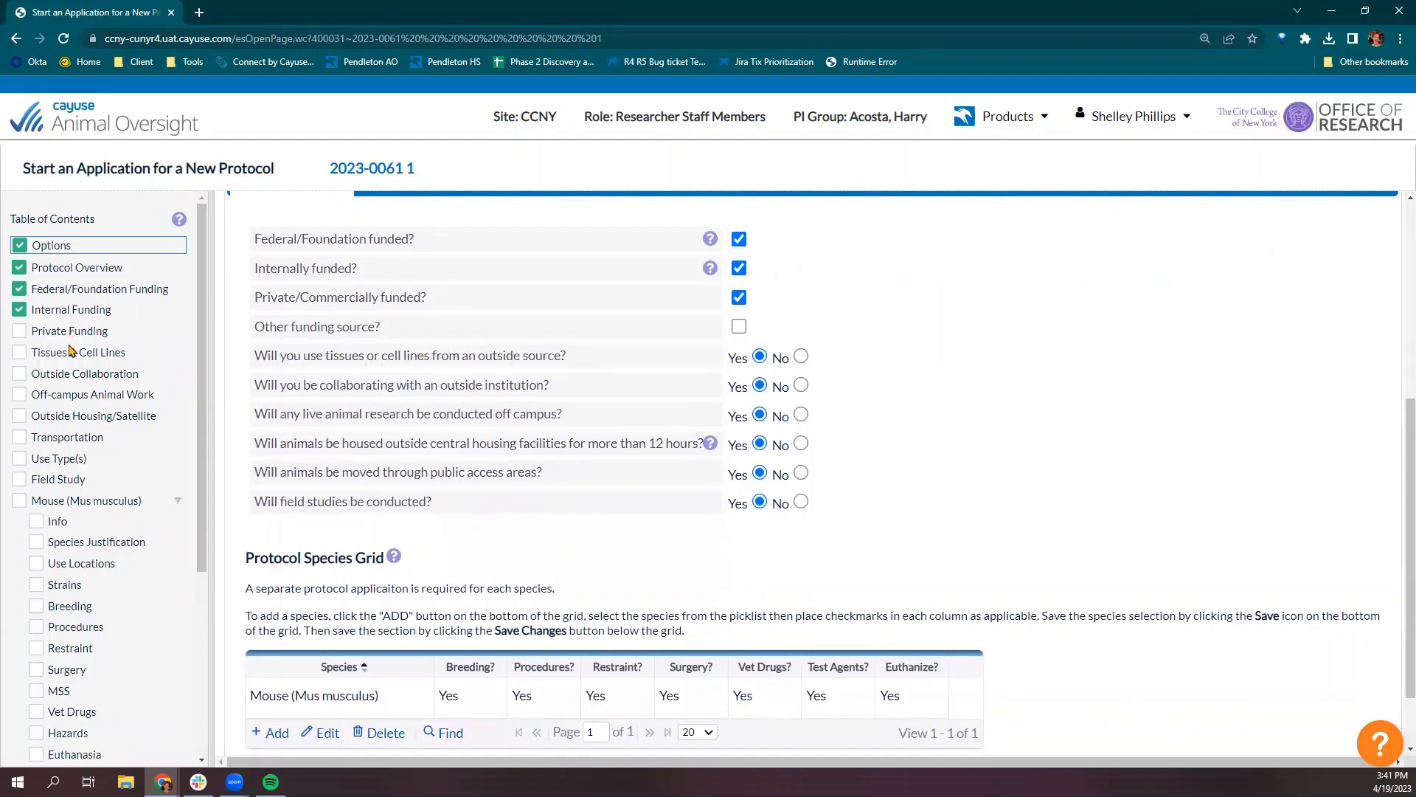
Return to Tissues & Cell Lines, try answering Yes to using tissues taken from live animals, and cancel the changes.
click(69, 354)
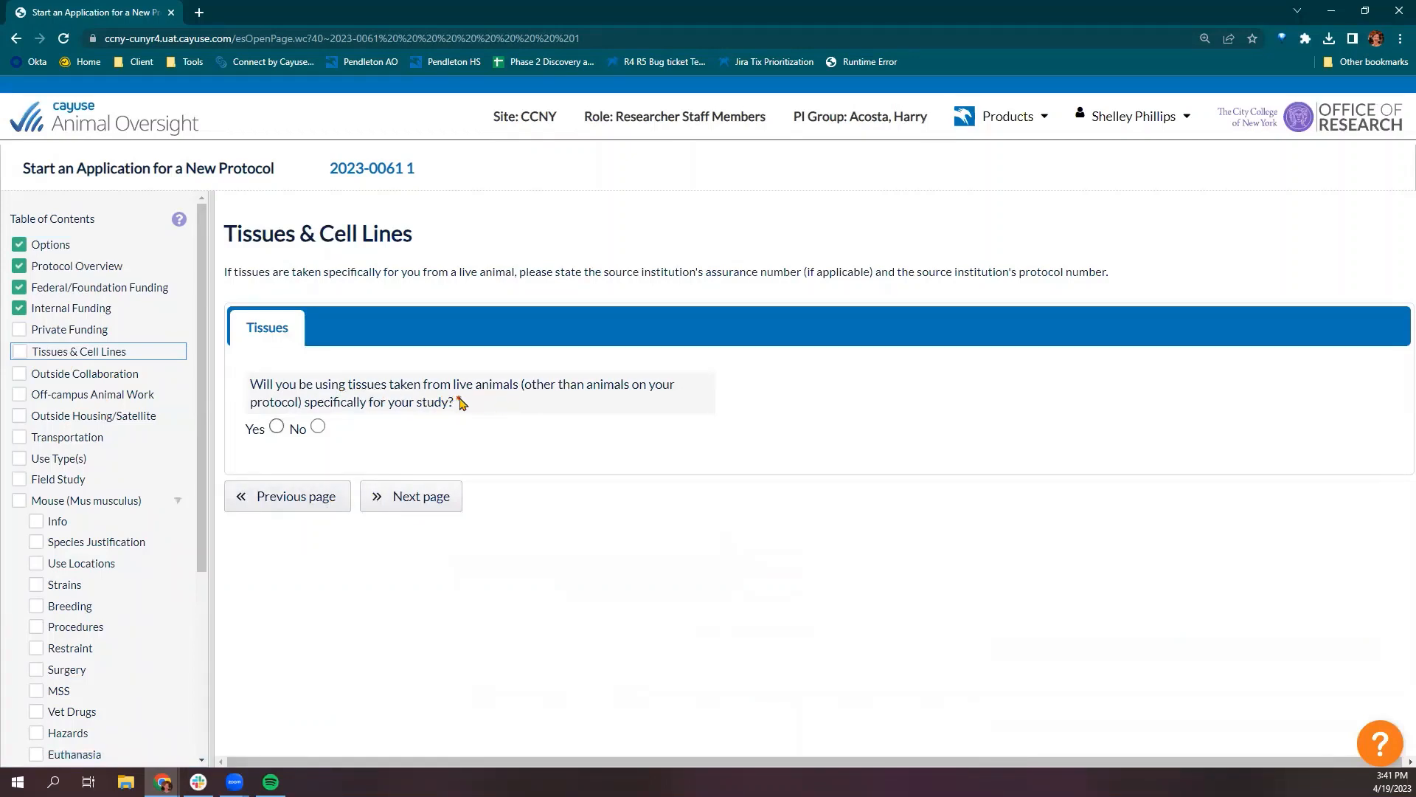
click(277, 427)
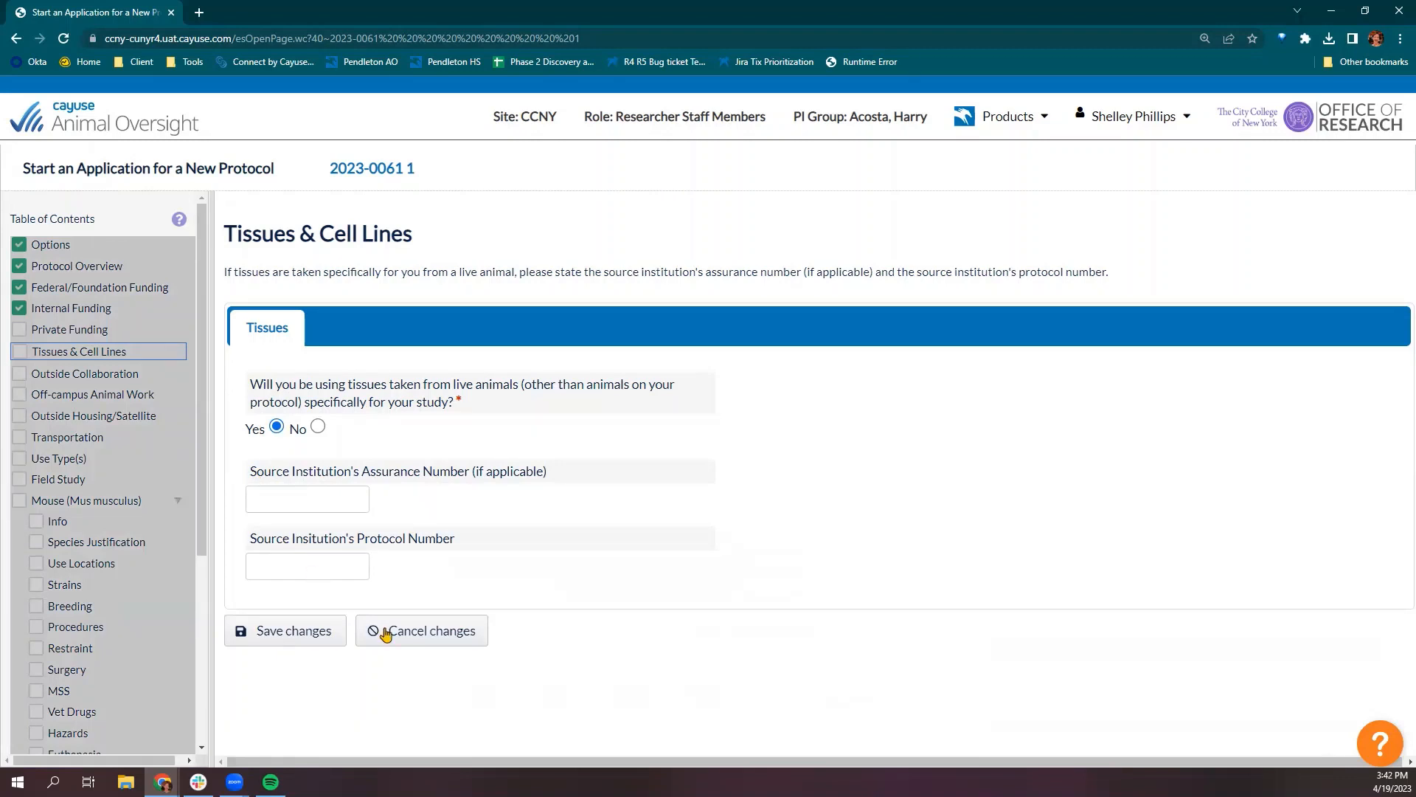
click(420, 644)
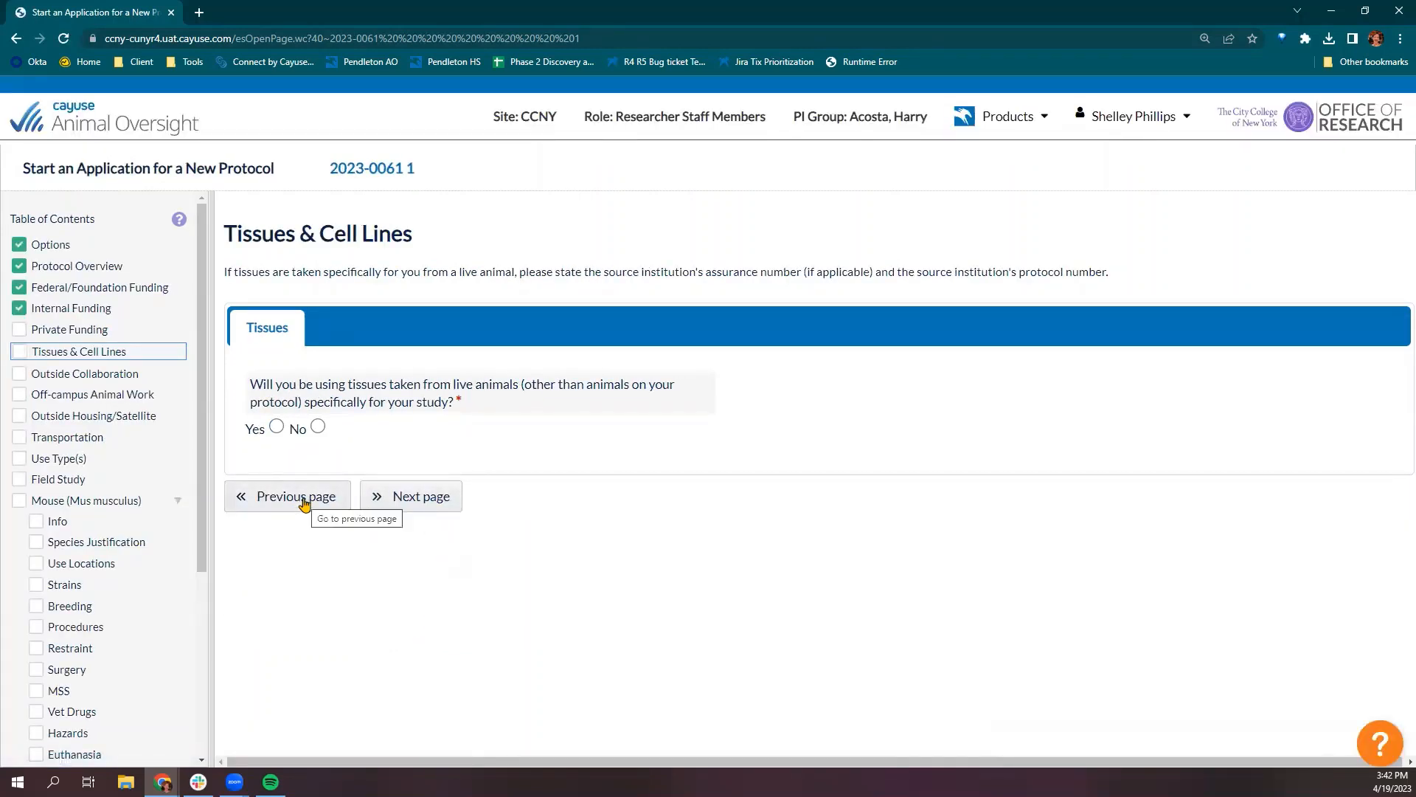
Start a new Outside Collaboration entry, try saving it with its fields blank, and cancel the entry.
click(109, 374)
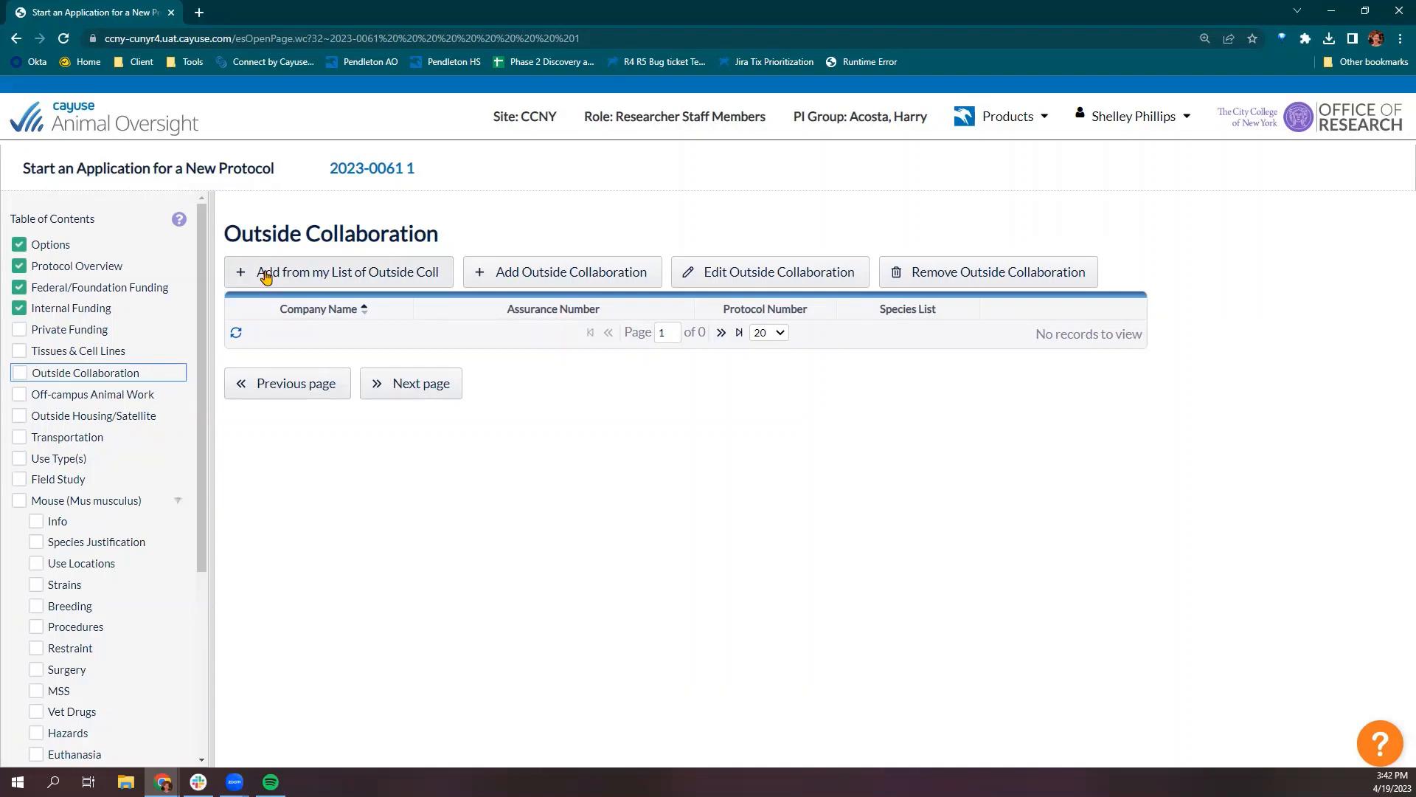
click(568, 280)
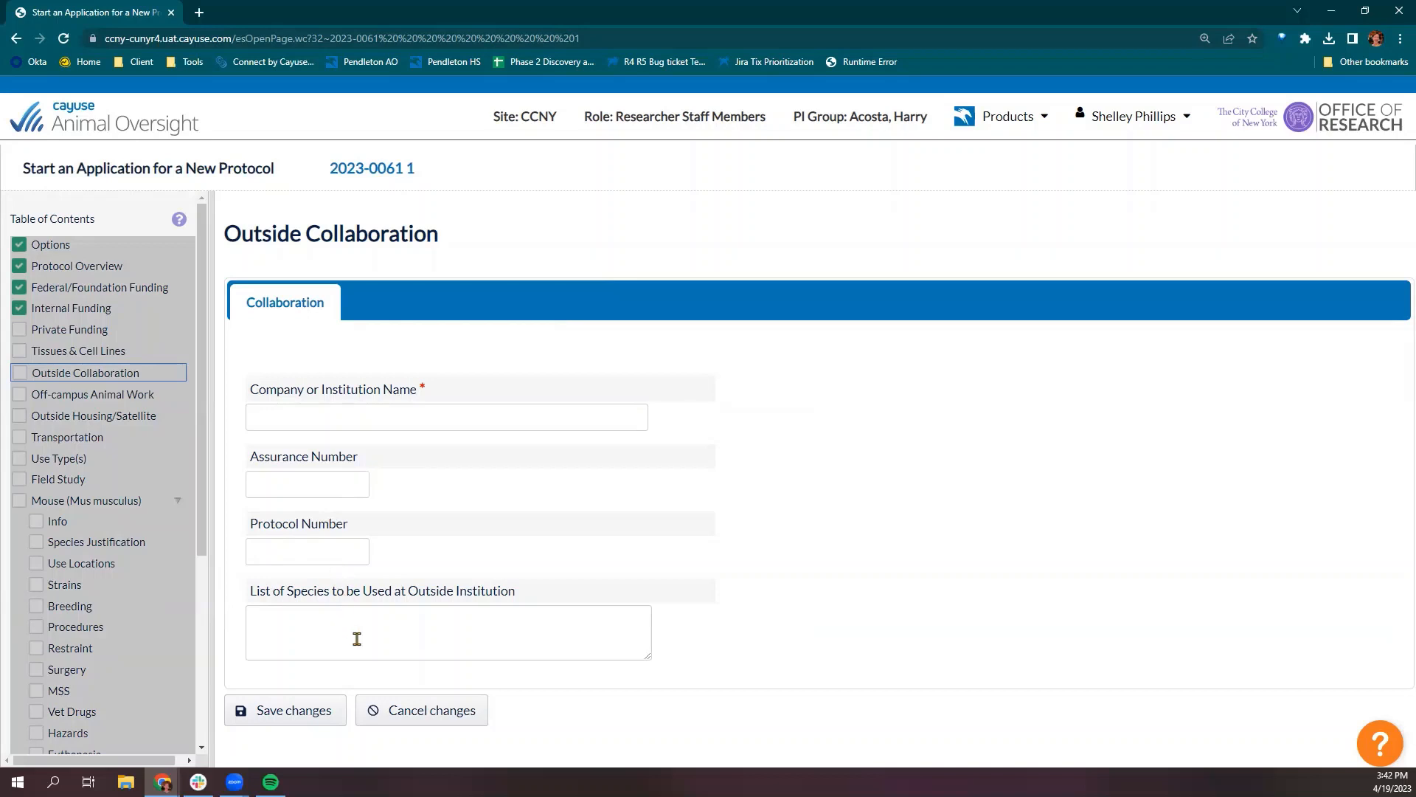
click(264, 717)
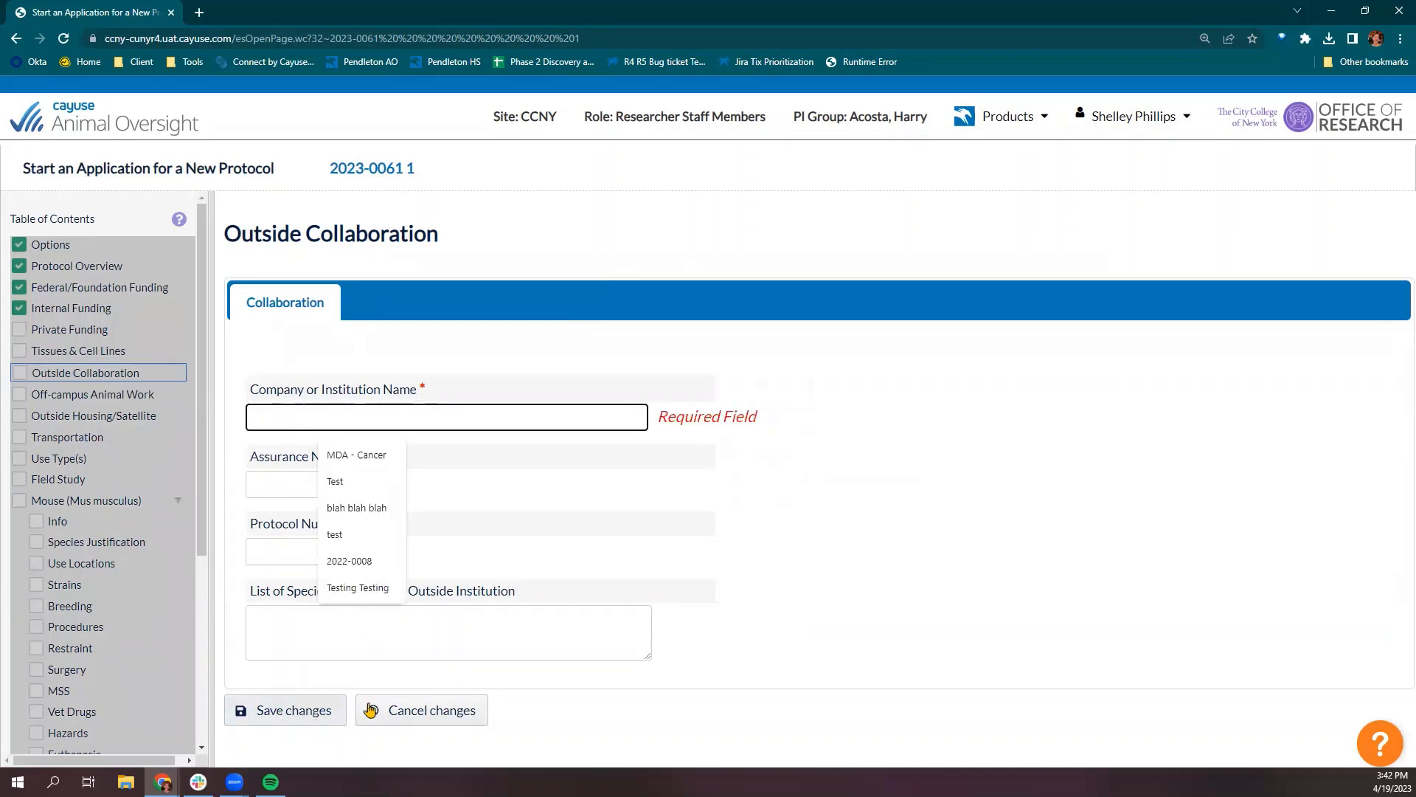
click(428, 710)
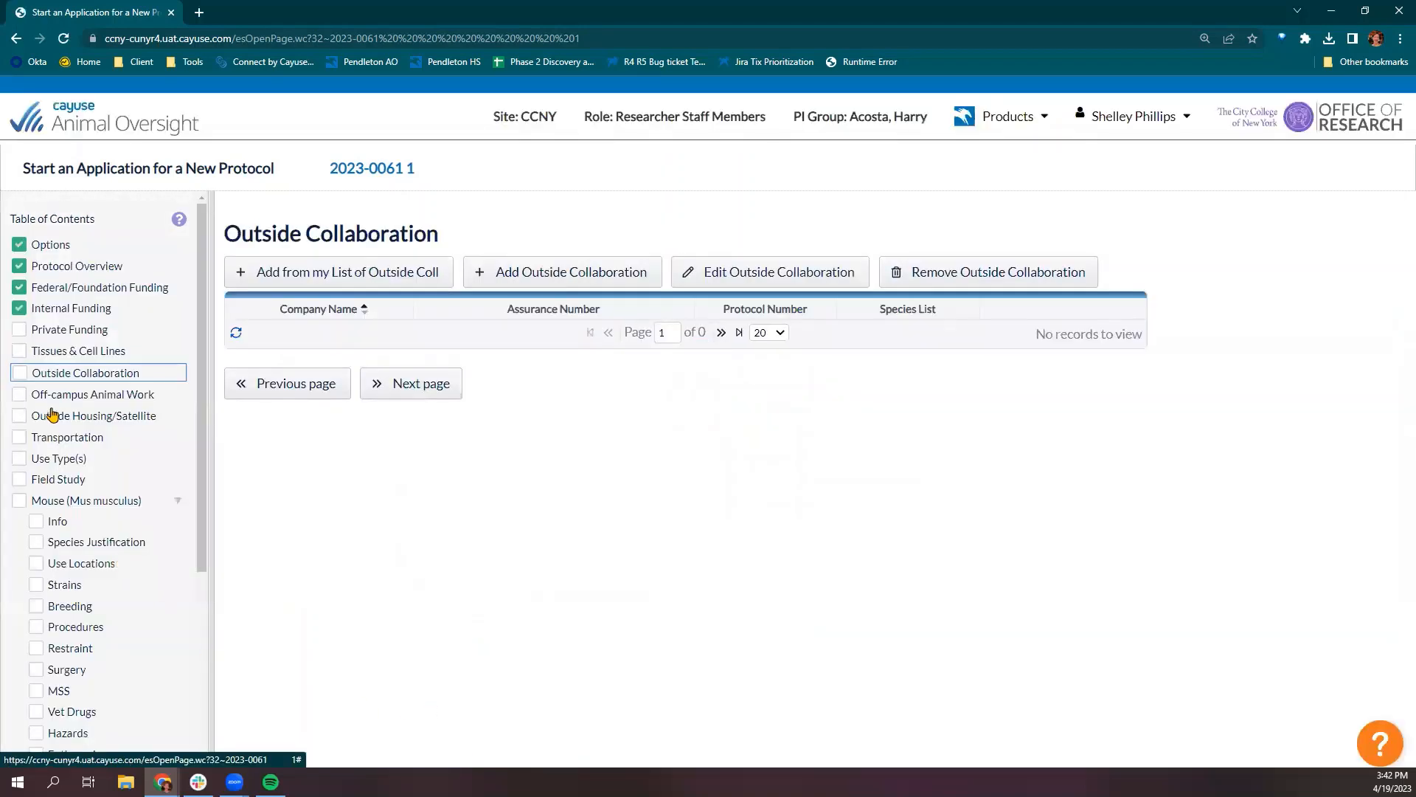
Examine the collaborator, off-site location and assurance number fields in Off-campus Animal Work, and cancel without changes.
click(72, 399)
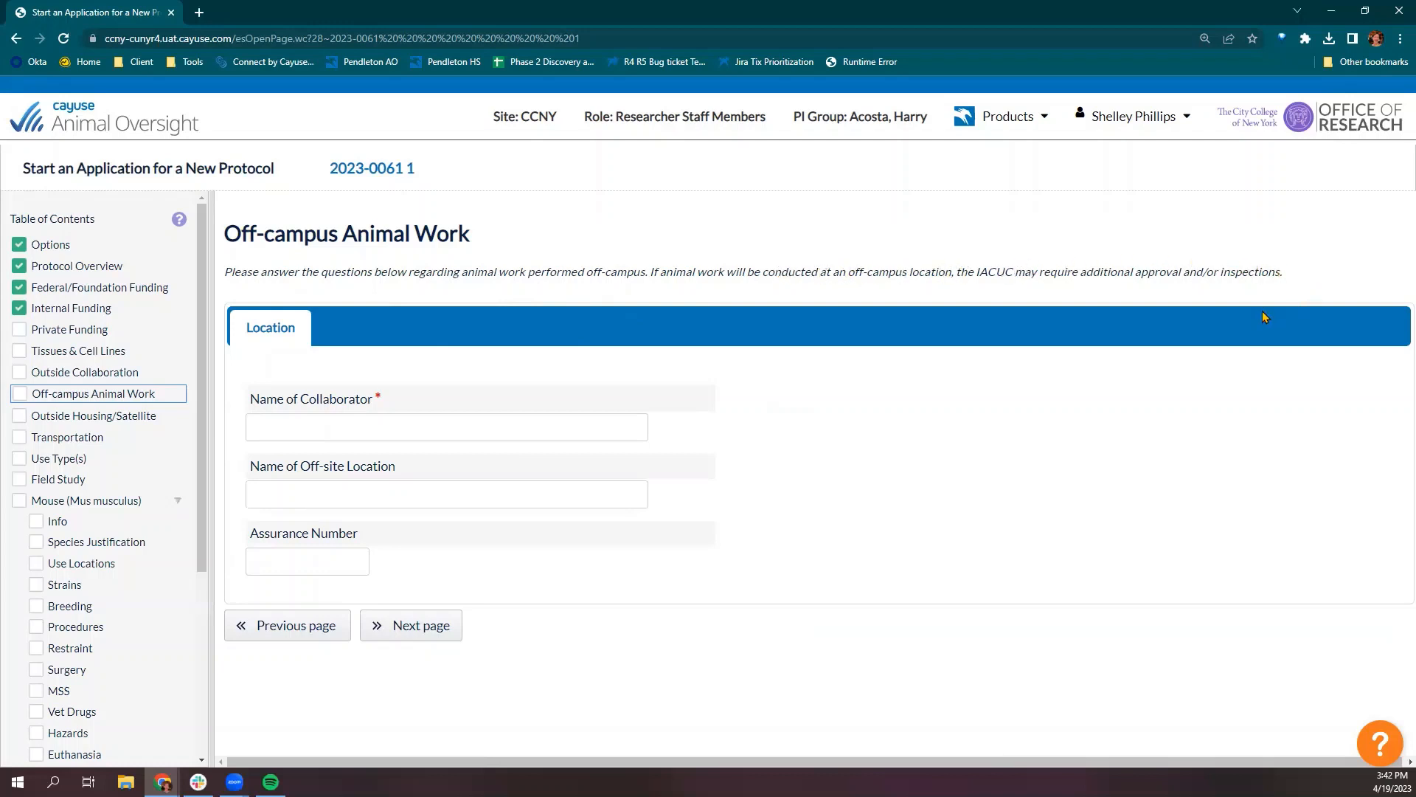
click(266, 422)
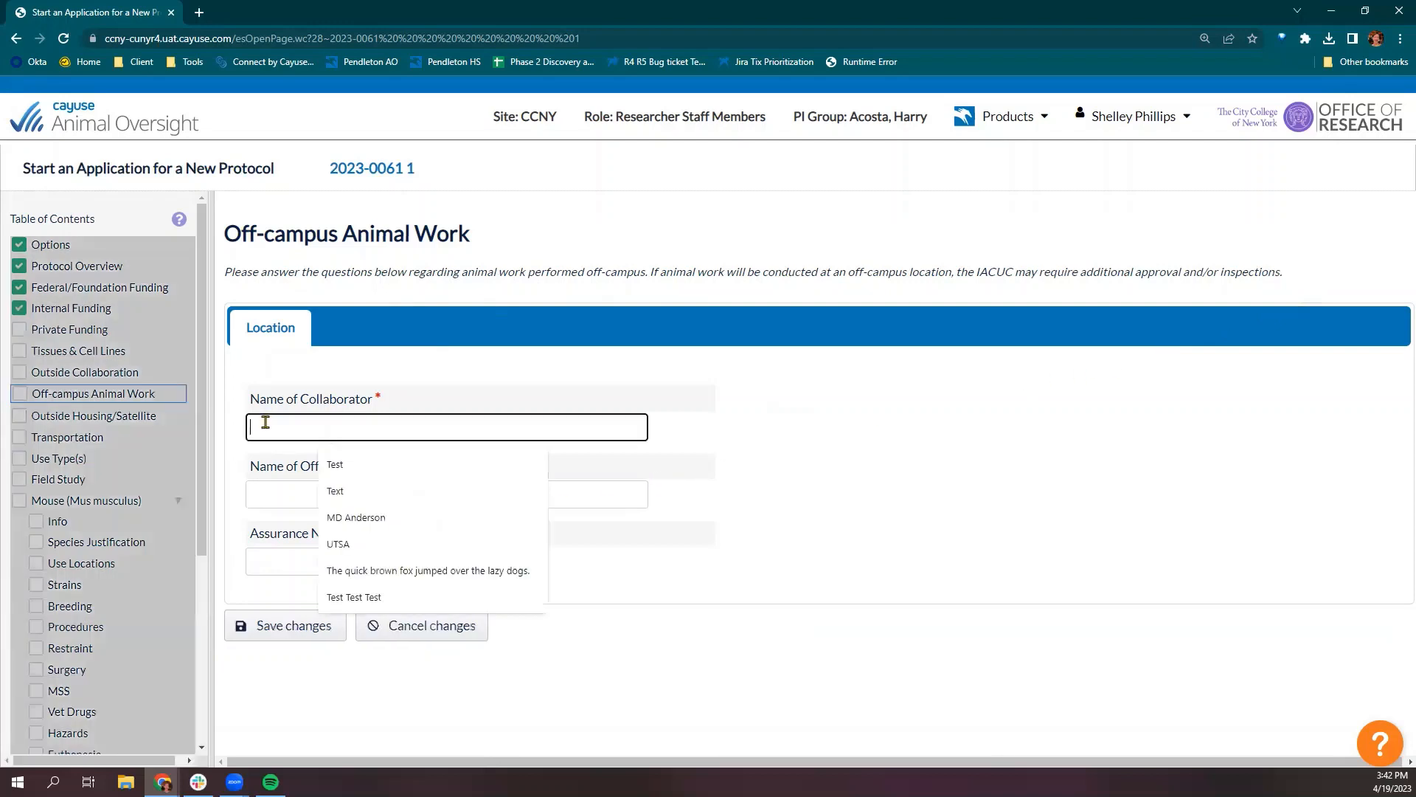
click(249, 483)
click(267, 516)
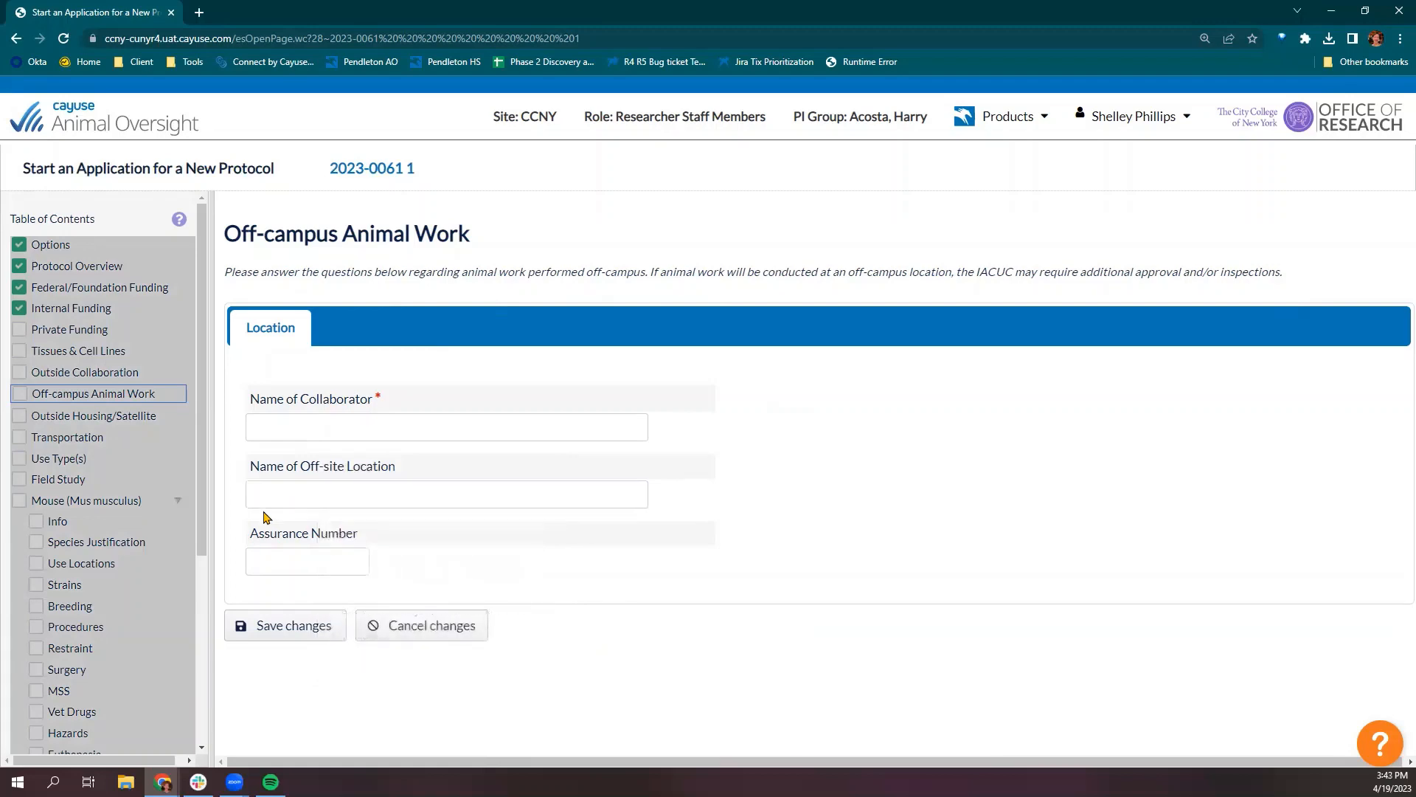
click(398, 632)
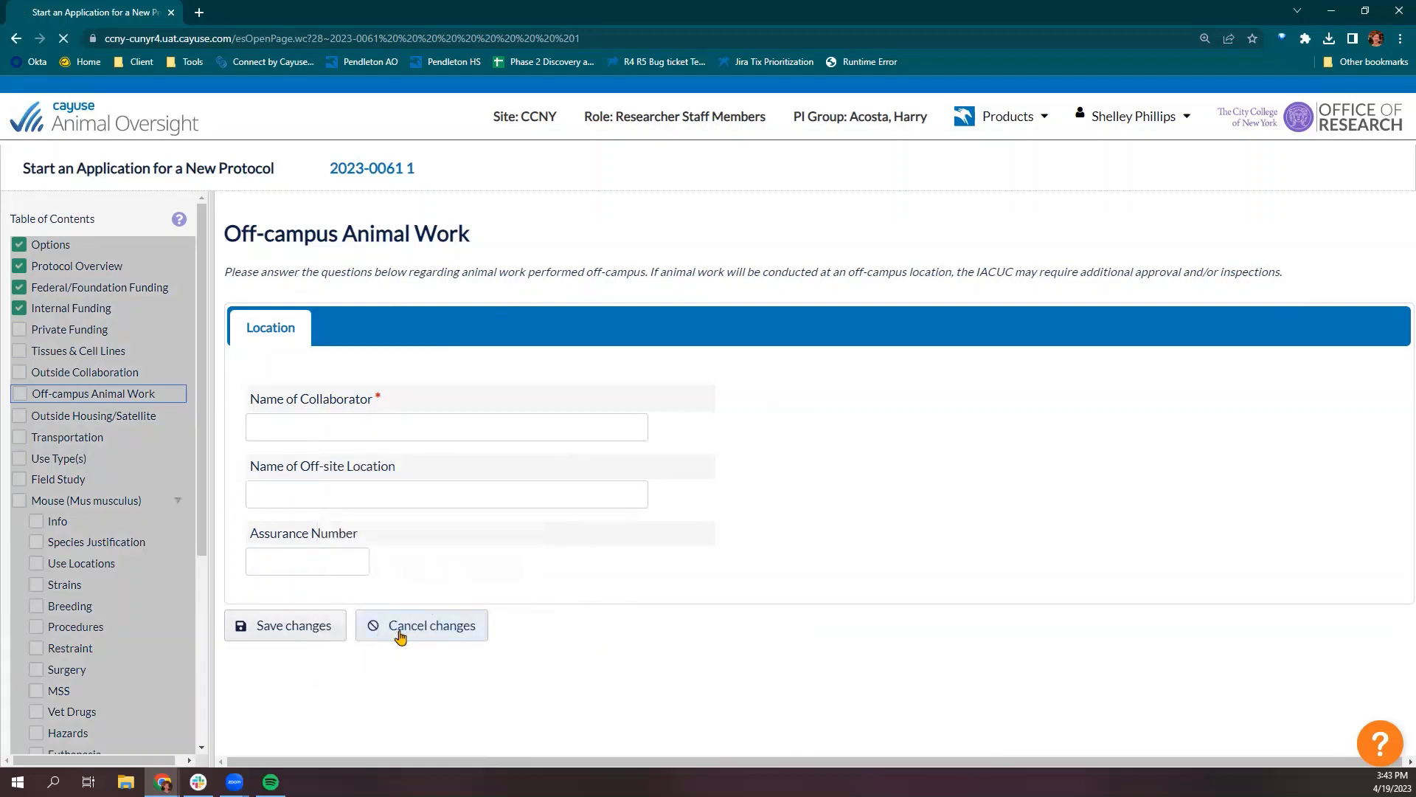
In Outside Housing/Satellite, try answering Yes to housing for more than 24 hours, enlarge the scientific justification box, and cancel the changes.
click(85, 416)
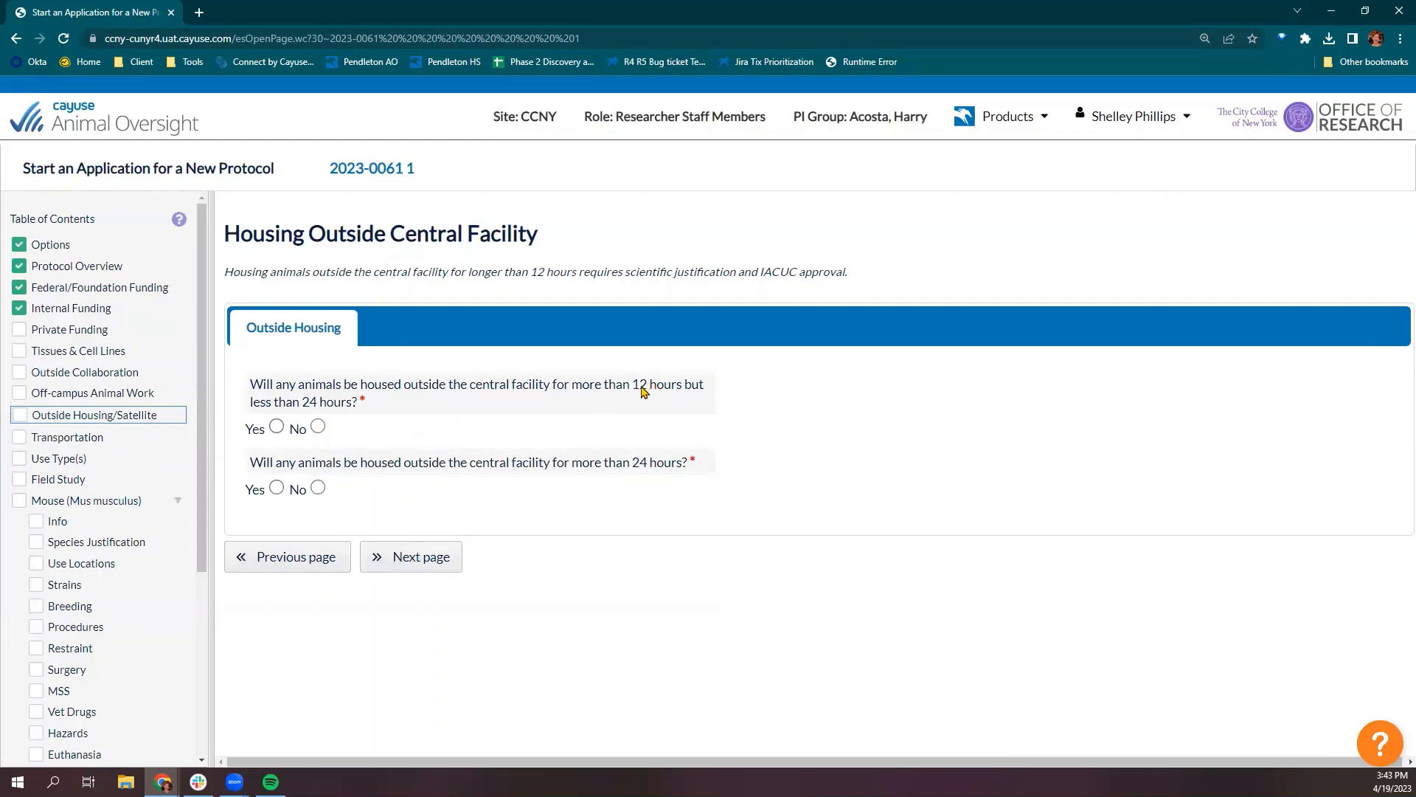
click(277, 489)
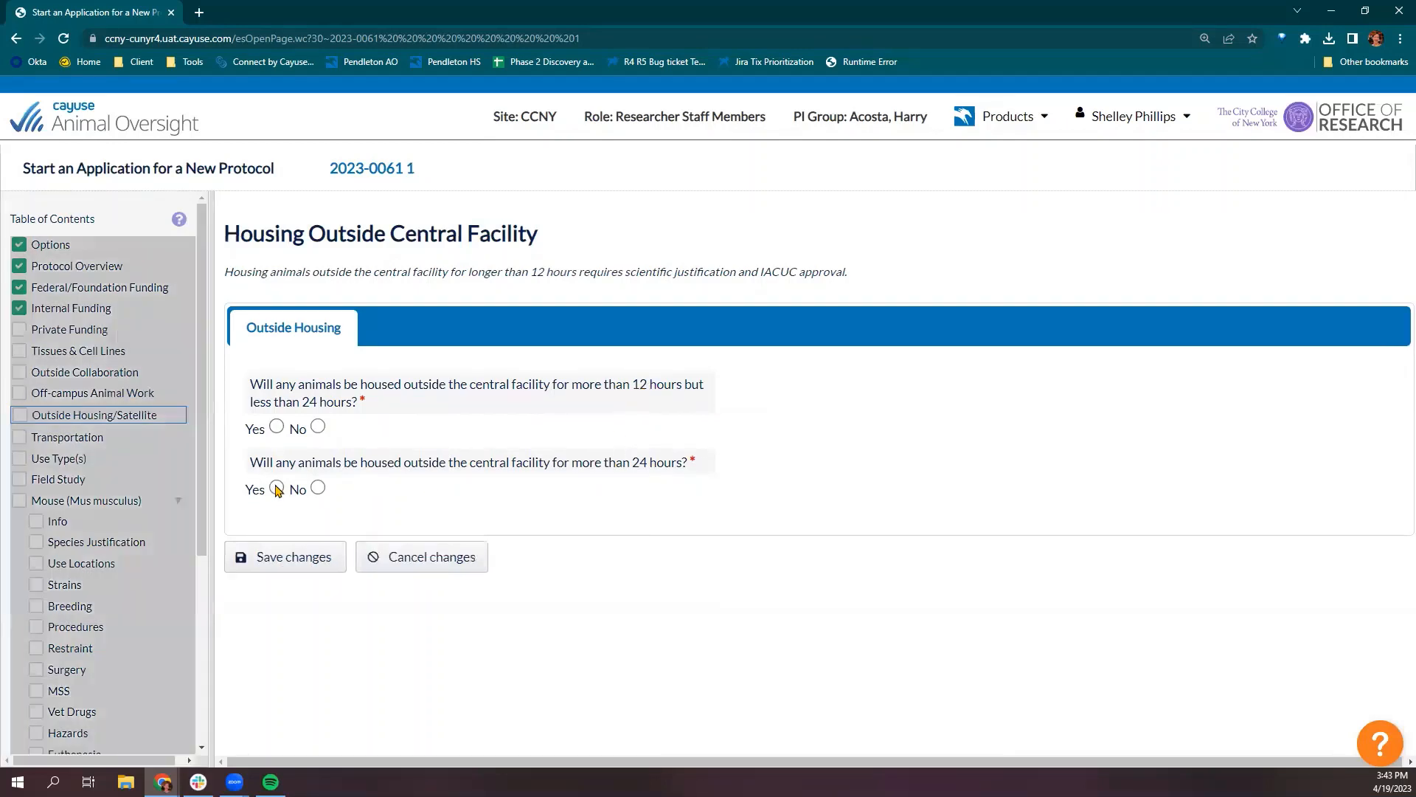
click(278, 488)
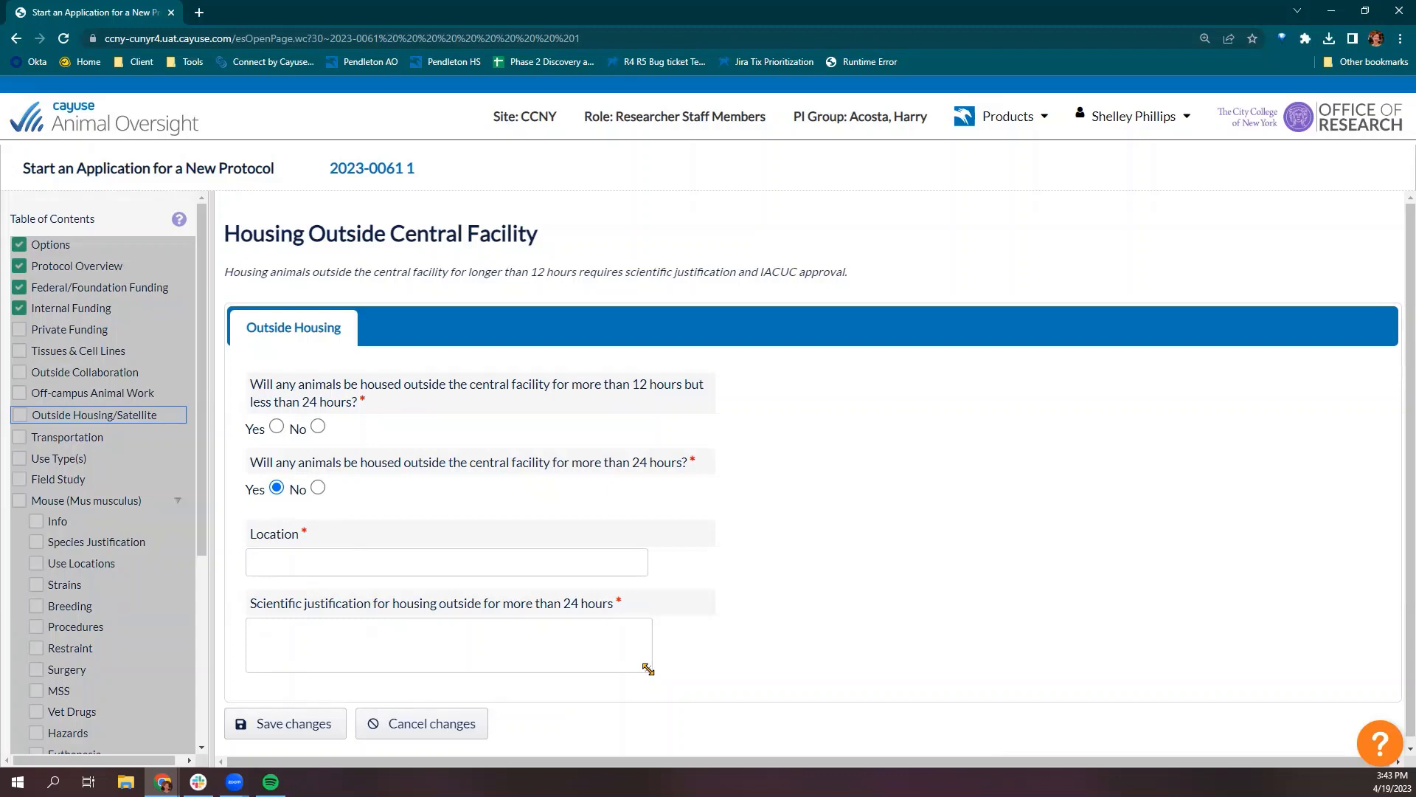
drag(647, 669, 706, 697)
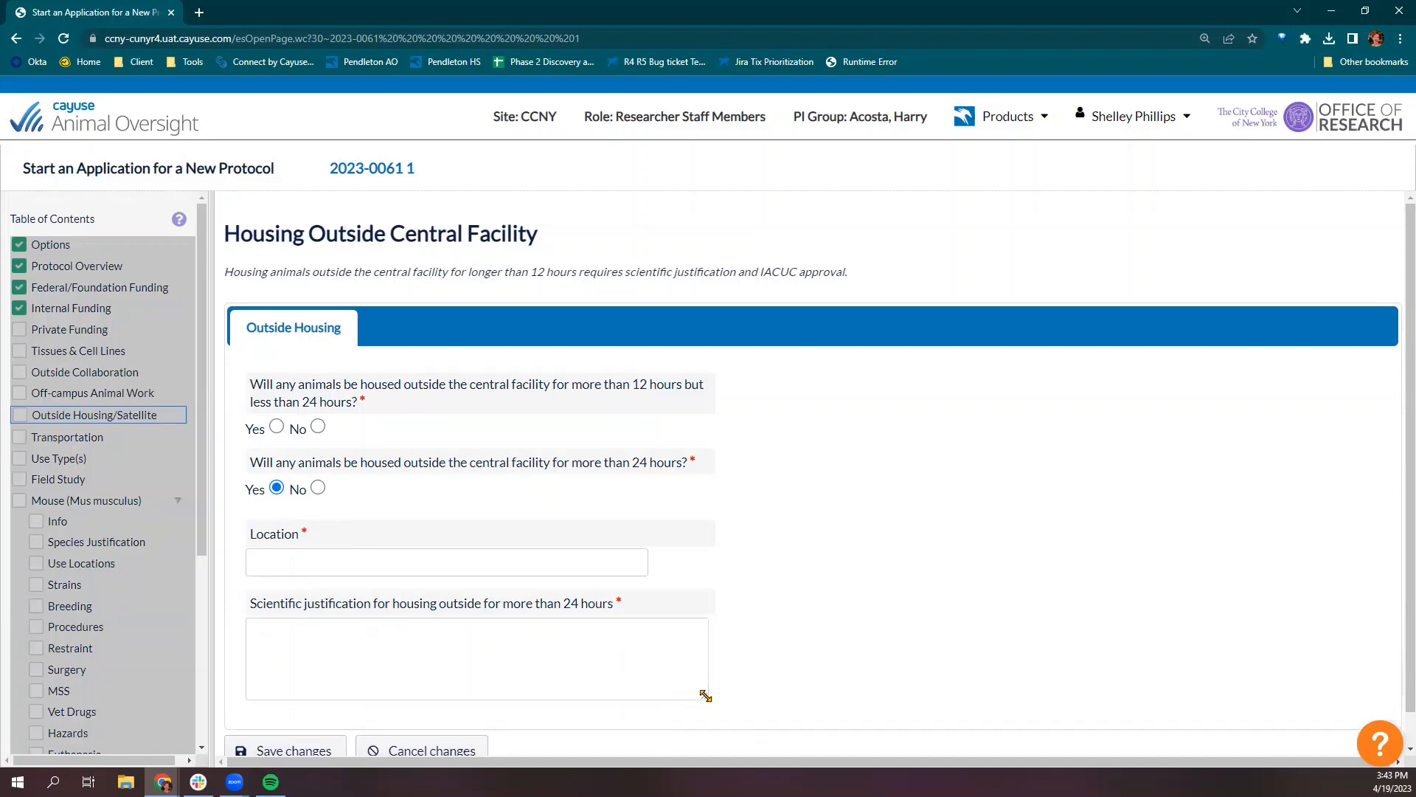
click(459, 750)
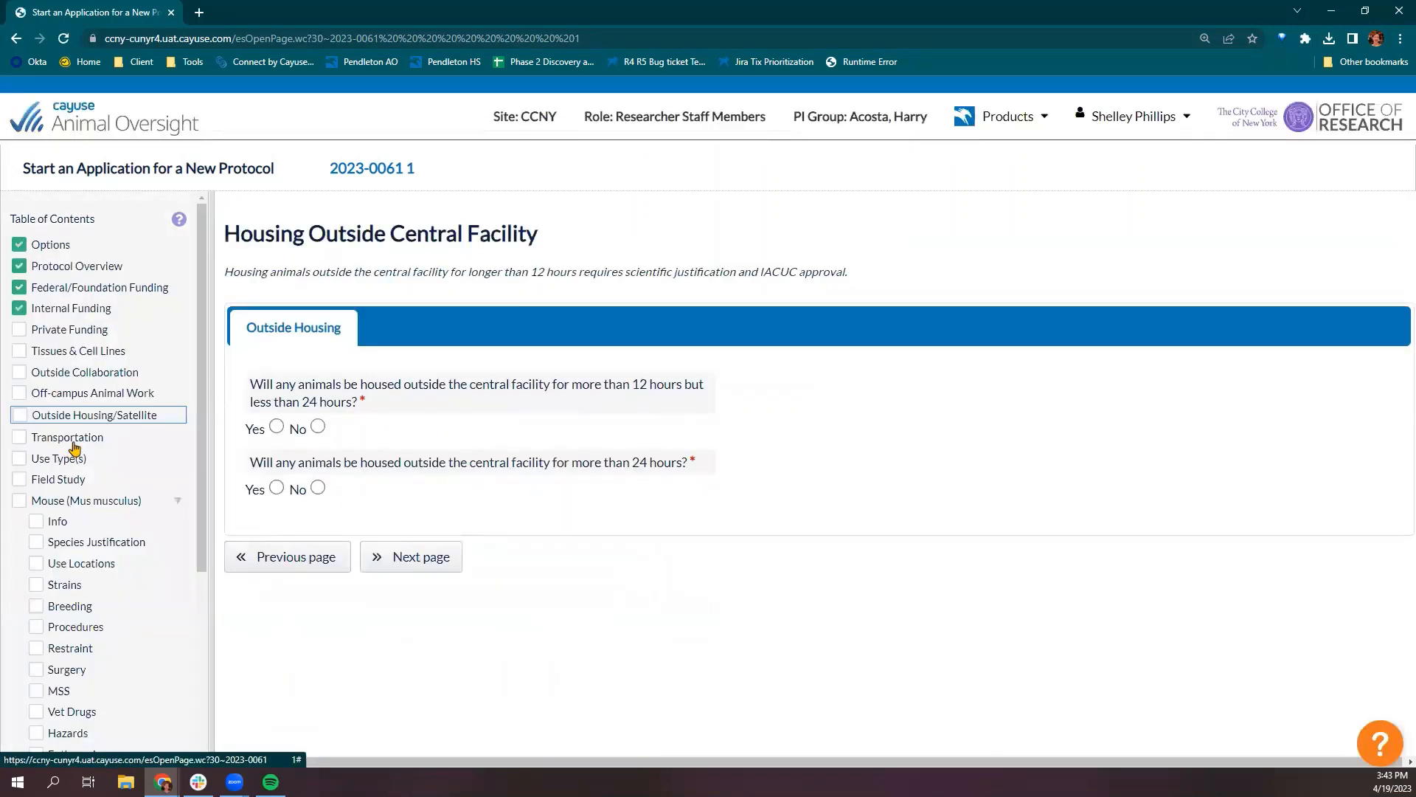
Review the Transportation of Animals questions about the Animal Transport-Transfer Policy, and continue to the Use Type(s) section.
click(75, 446)
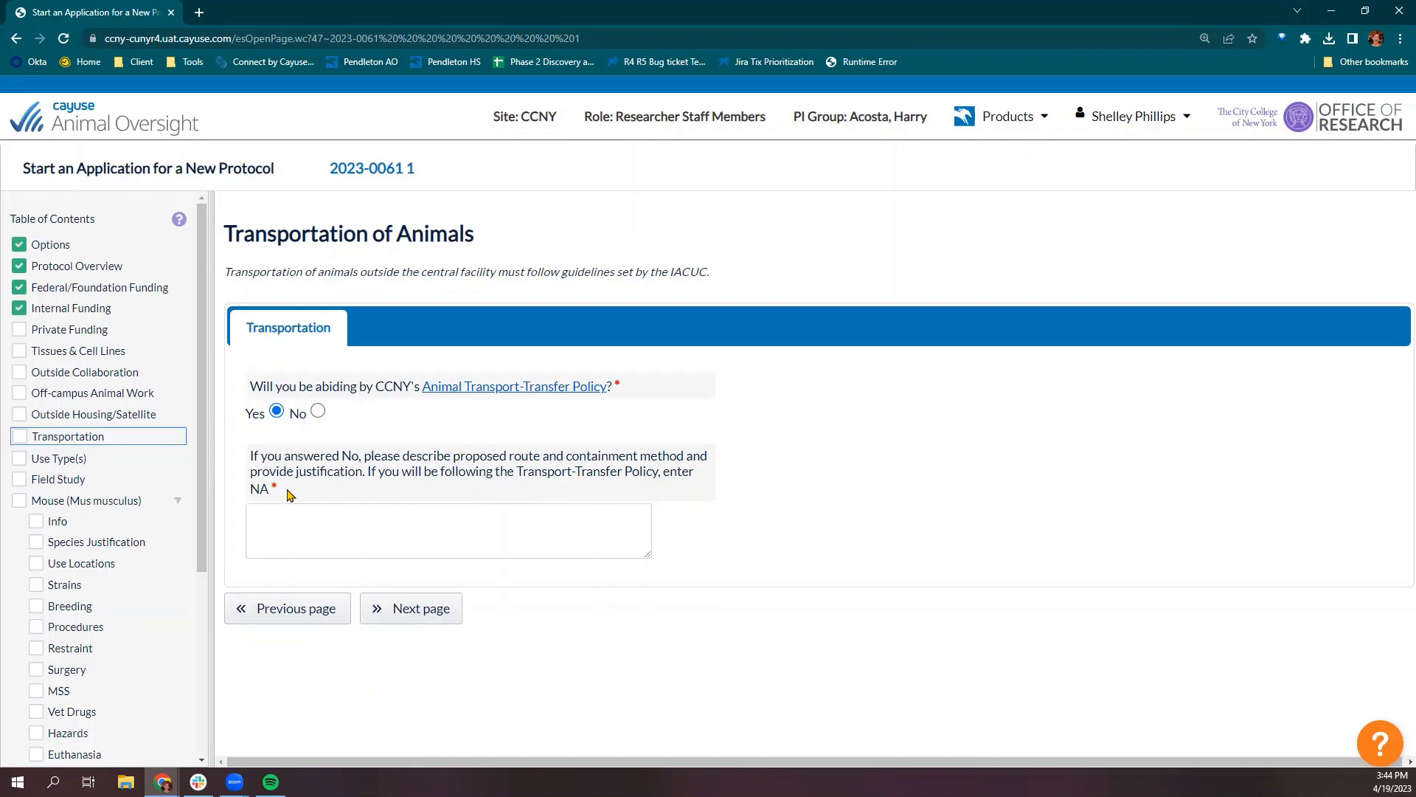
click(411, 612)
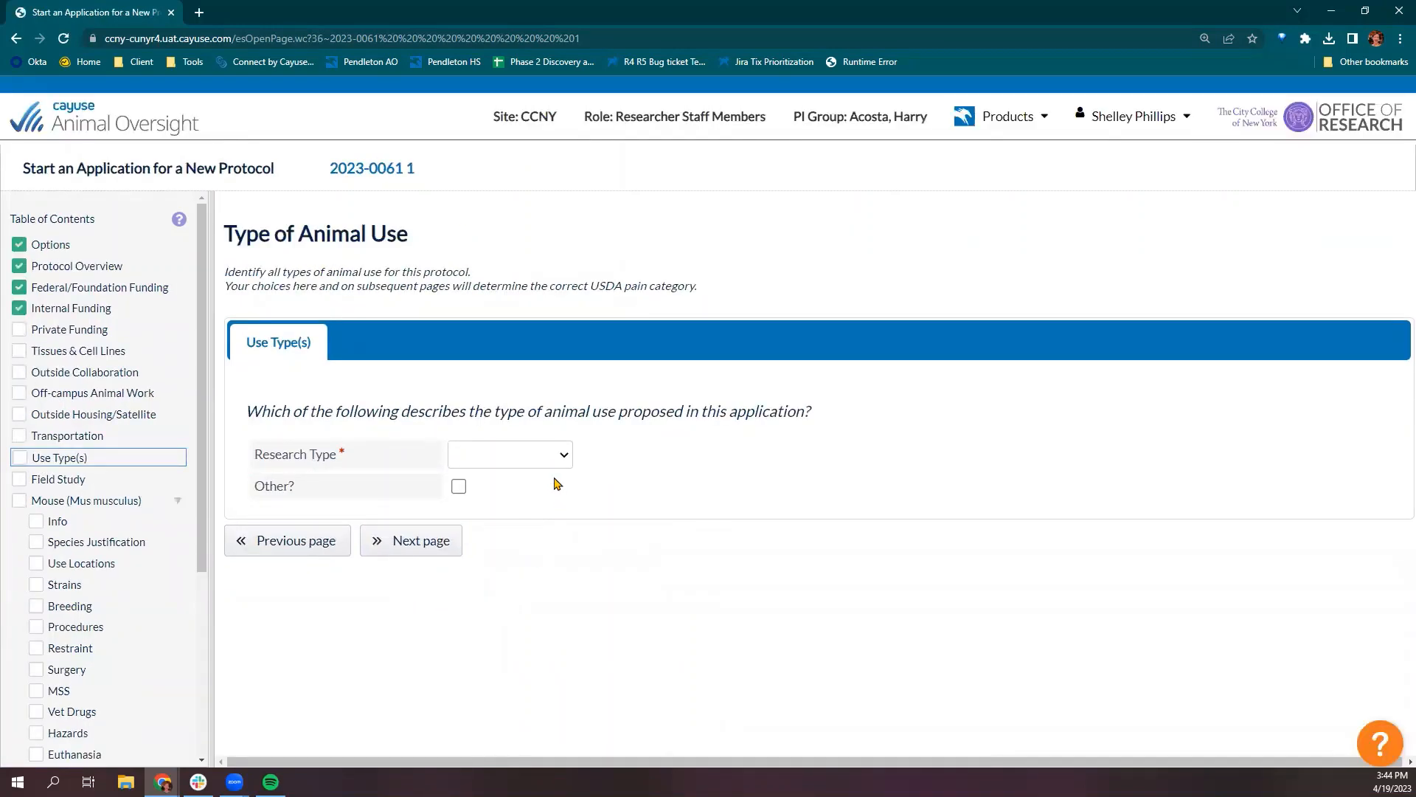
Try Holding/Housing as the research type with the Other option enabled, and cancel the changes.
click(564, 455)
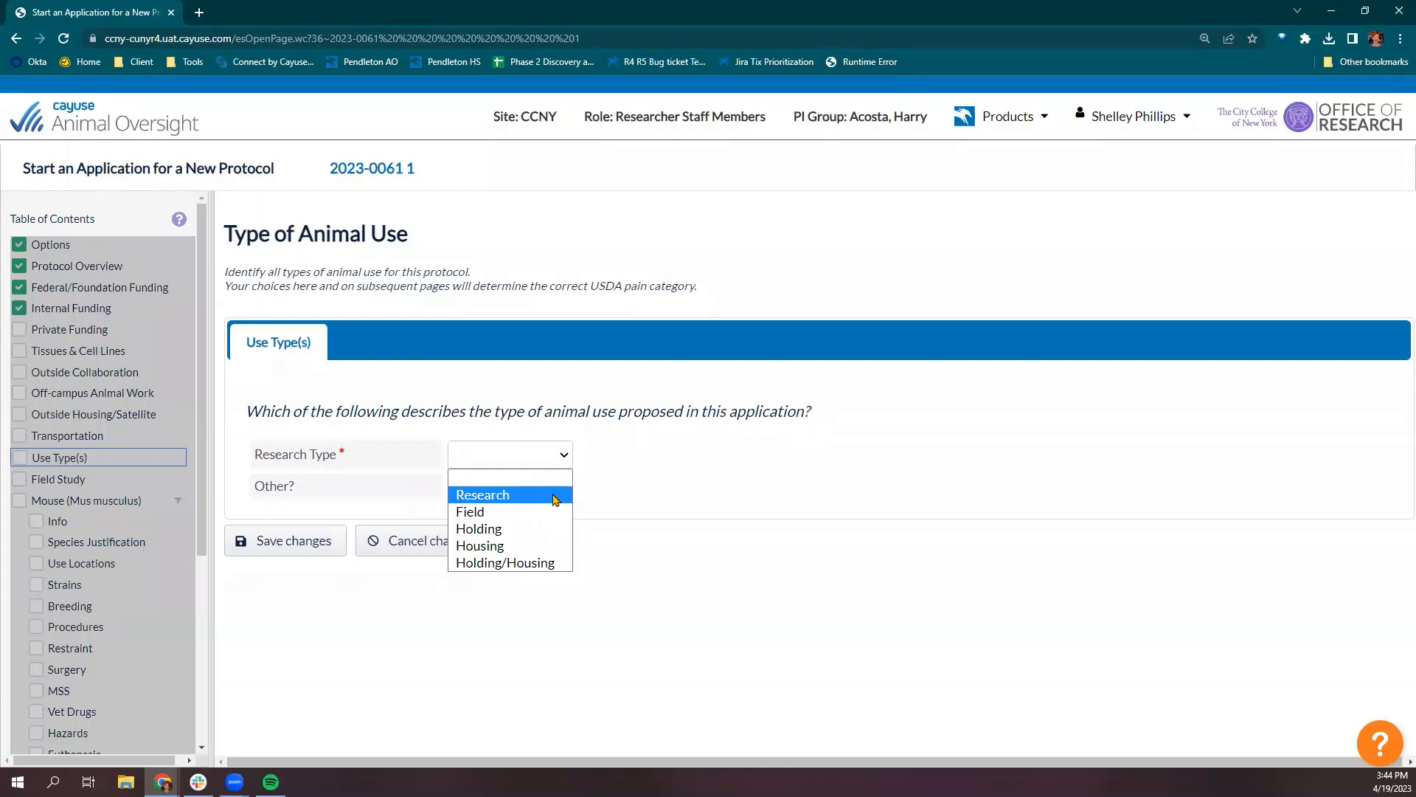
click(555, 565)
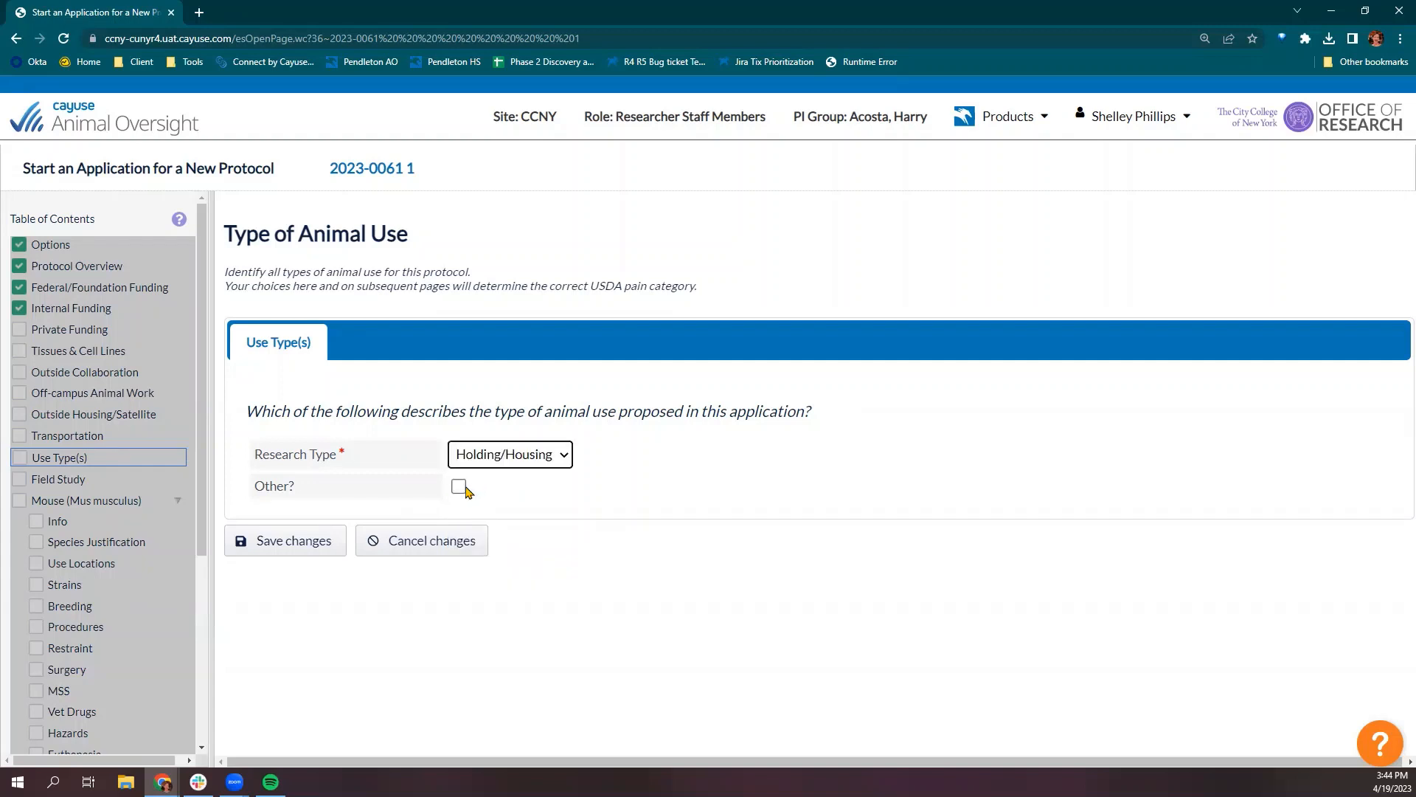
click(459, 486)
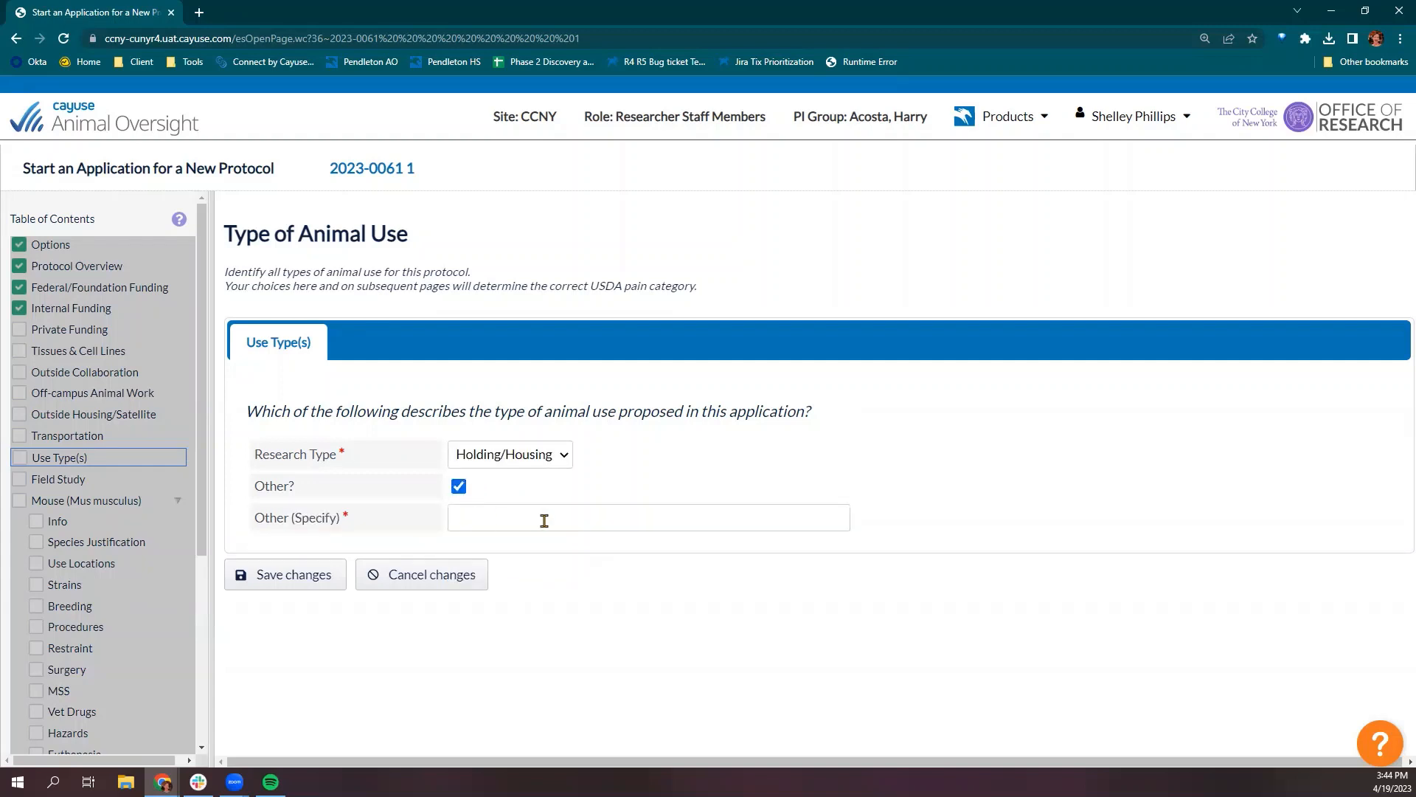
click(440, 587)
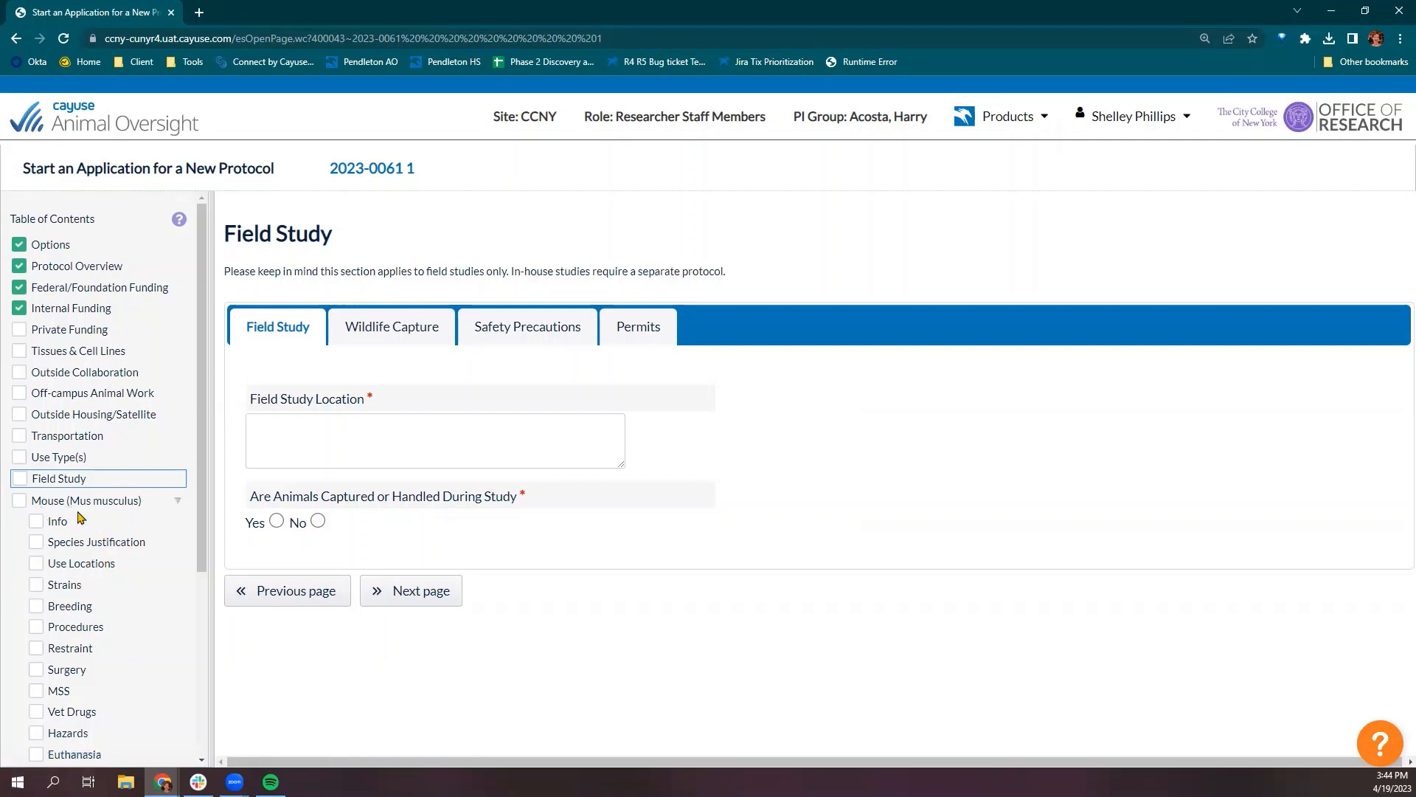
Review the Options section's field study answer and its Protocol Species Grid.
click(59, 247)
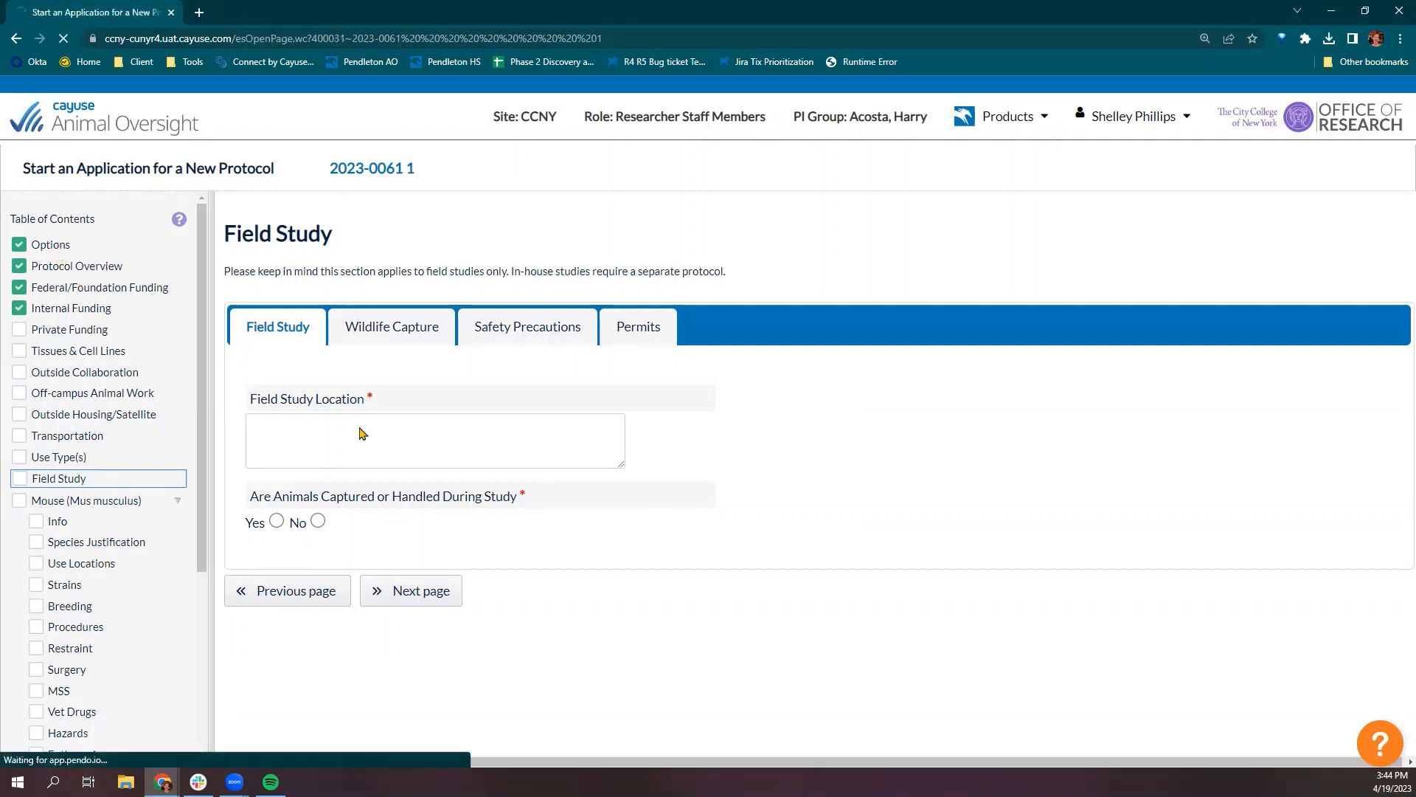
scroll(341, 584, down, 3)
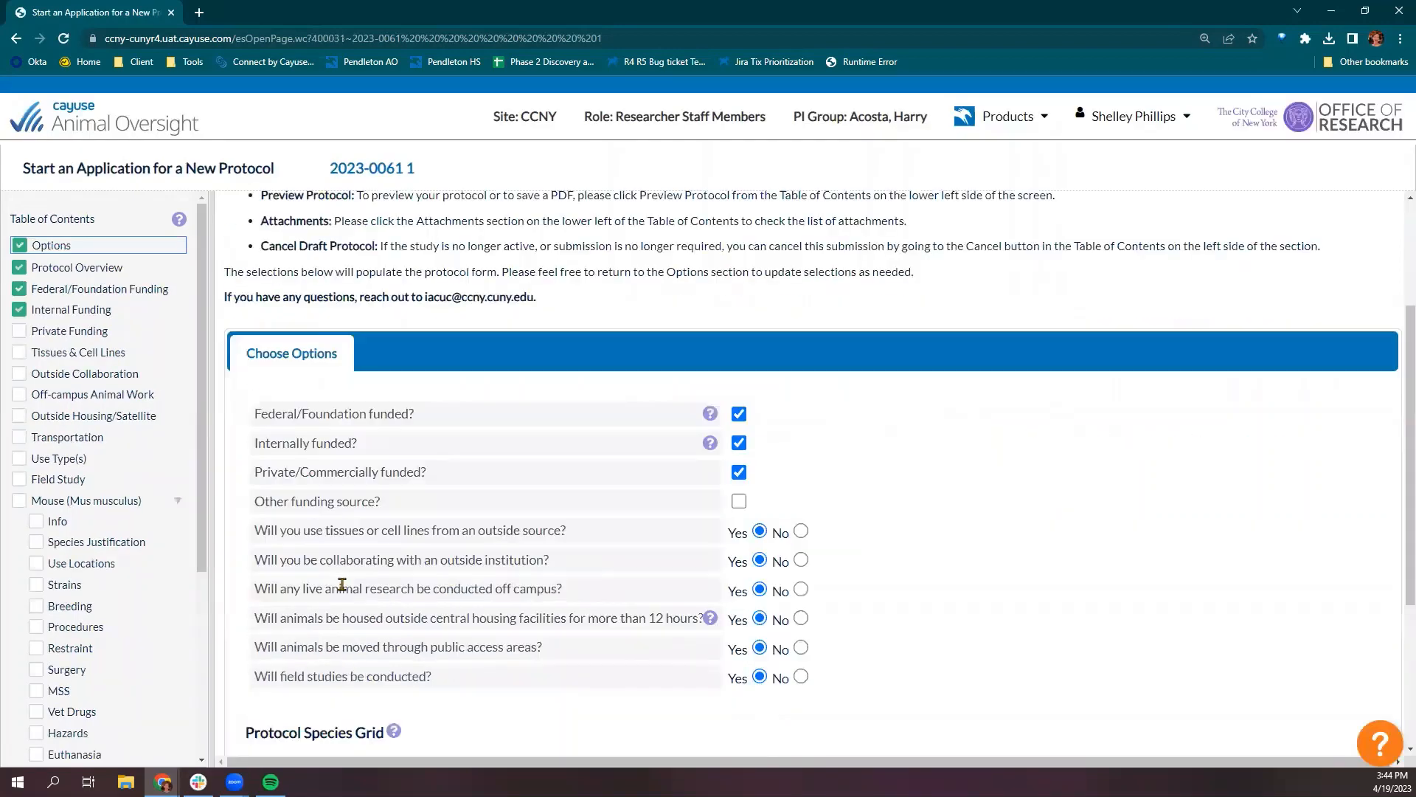
scroll(342, 584, down, 4)
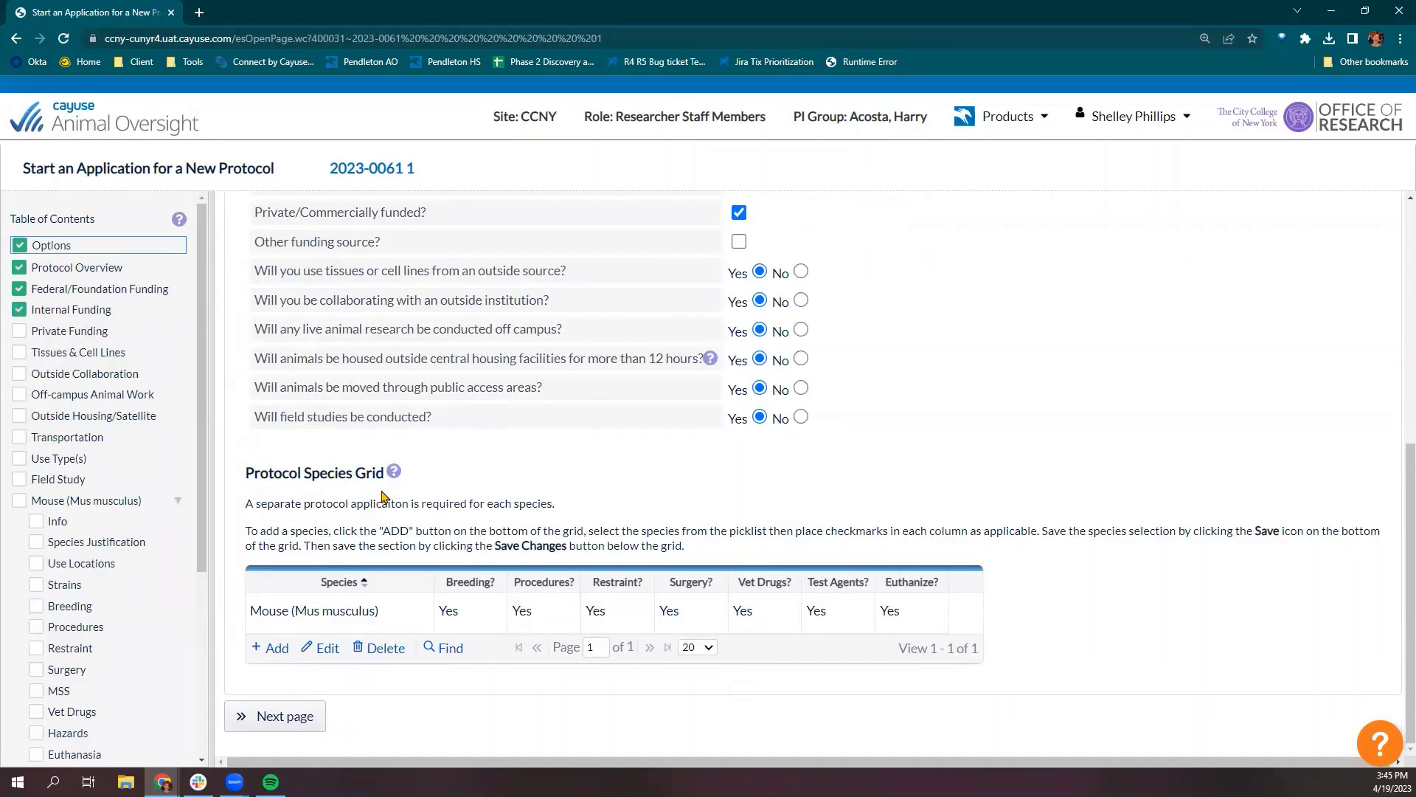
In Field Study, try entering Colorado mountains as the field study location and answering Yes to animals being captured or handled.
click(73, 481)
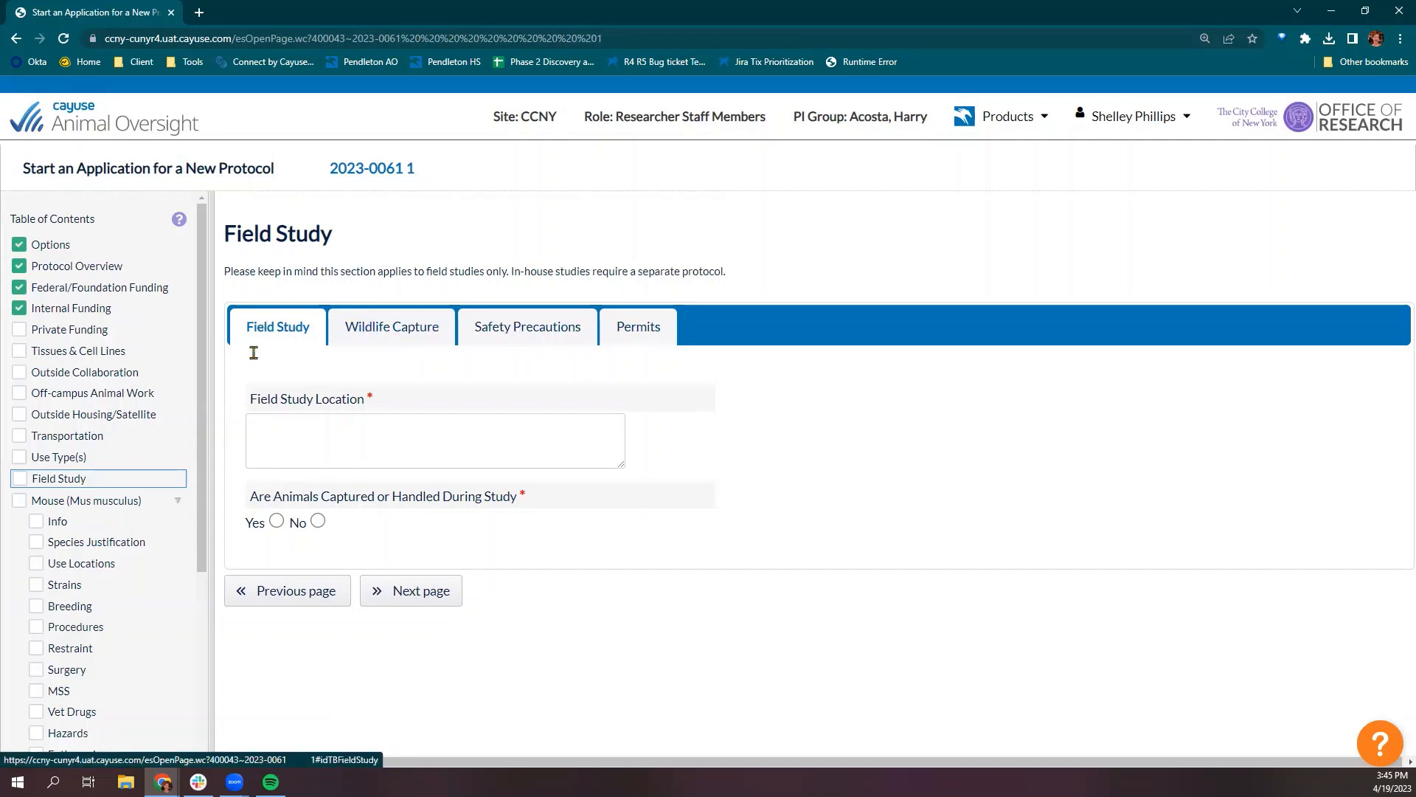
click(250, 435)
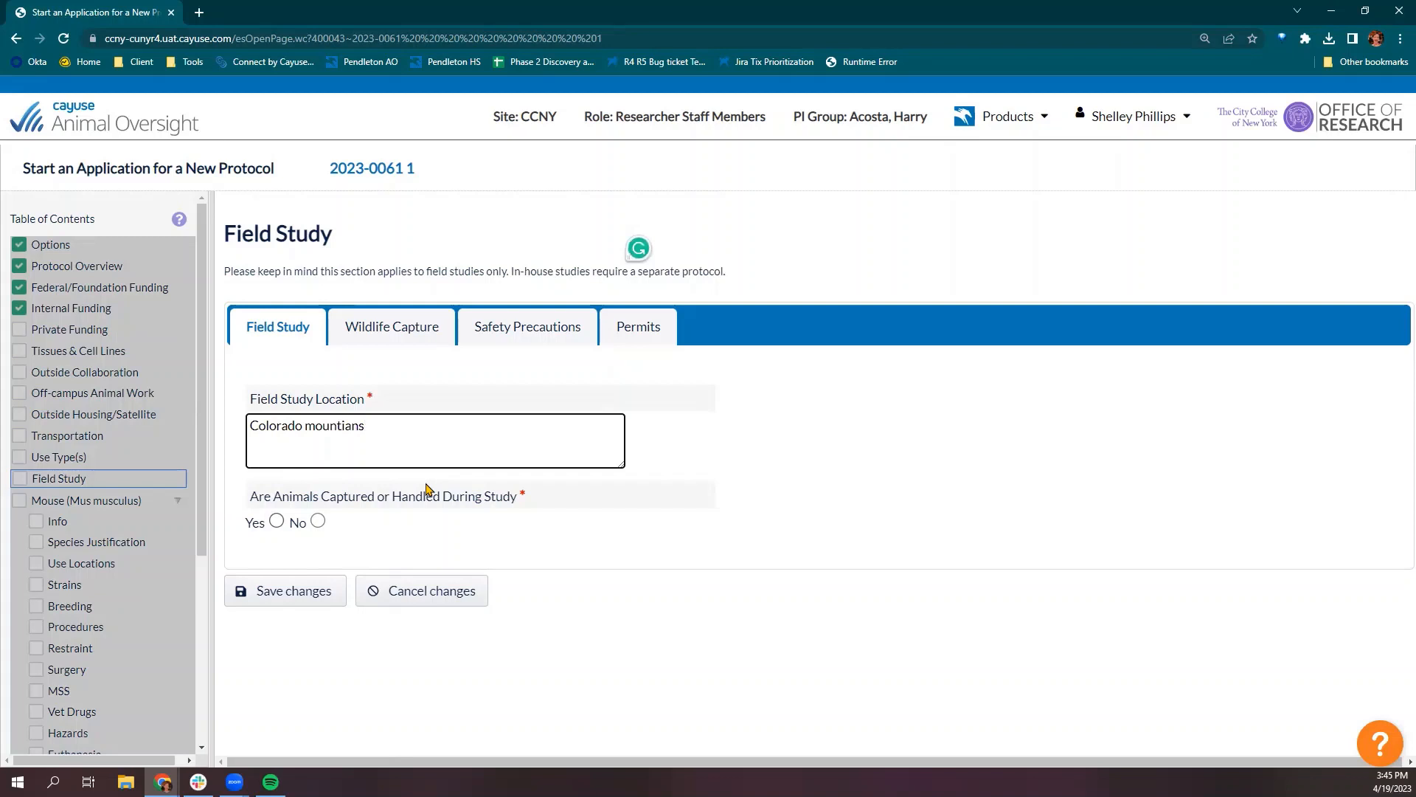
right_click(341, 425)
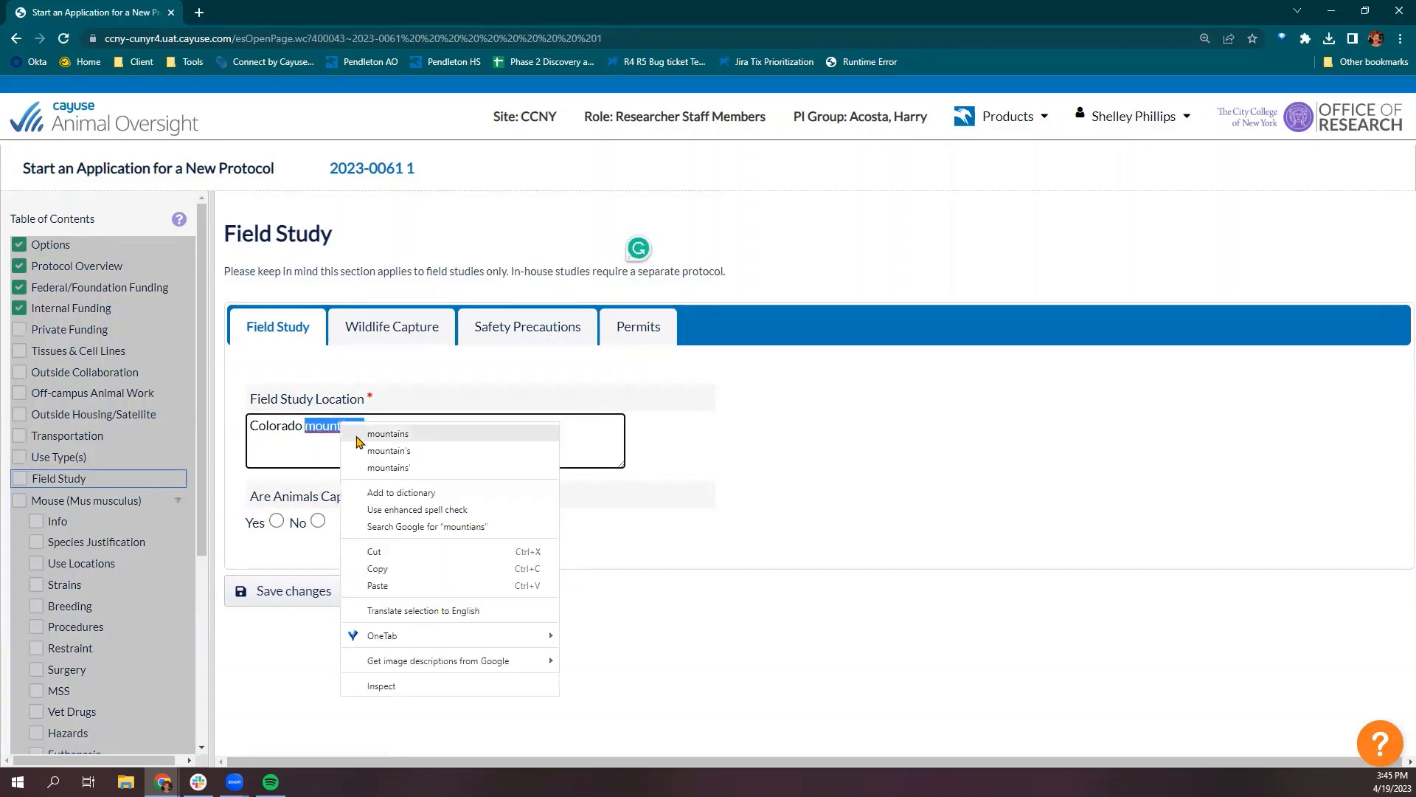
click(362, 434)
click(277, 521)
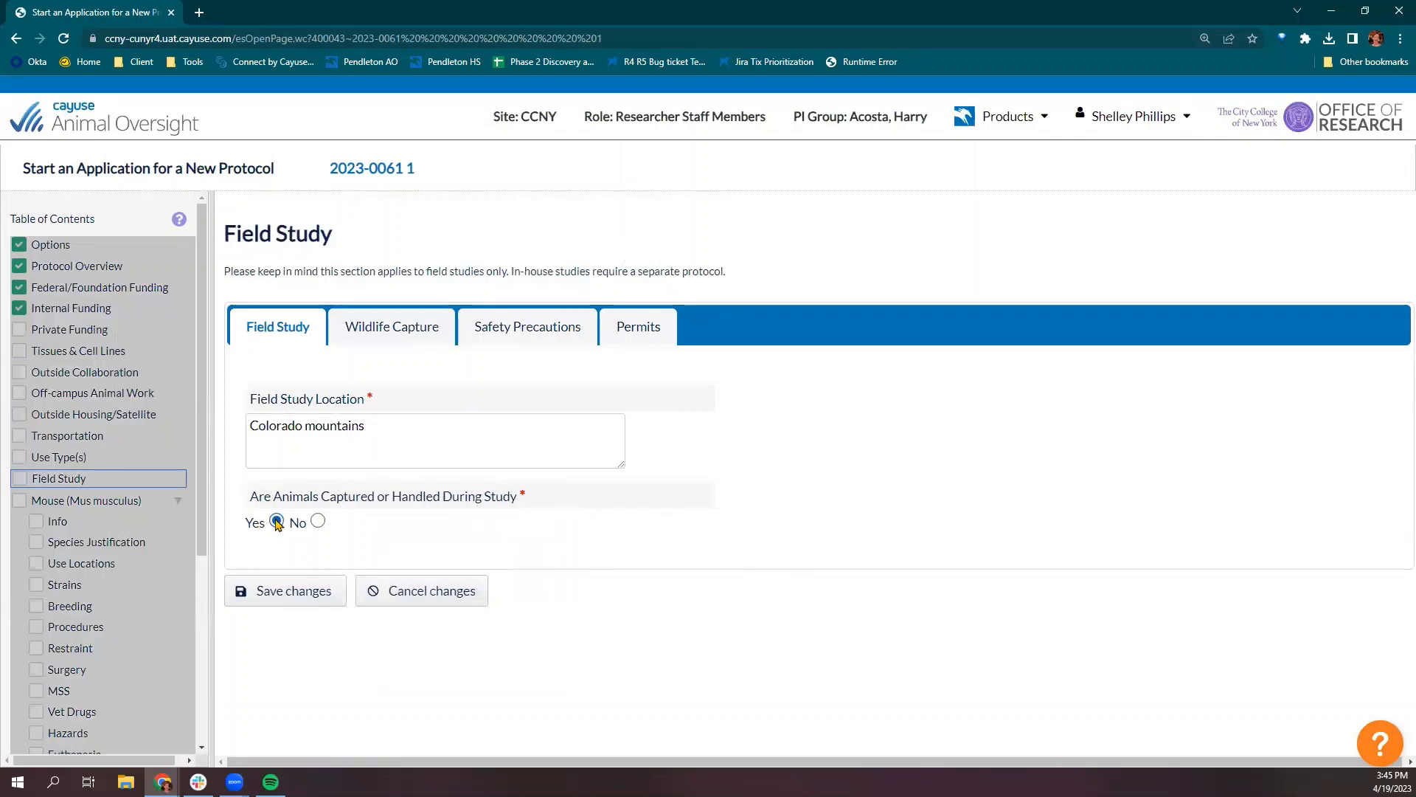
Review the Wildlife Capture questions on capture details and health monitoring, trying "Dead animals will be transported" as the transport option.
click(381, 323)
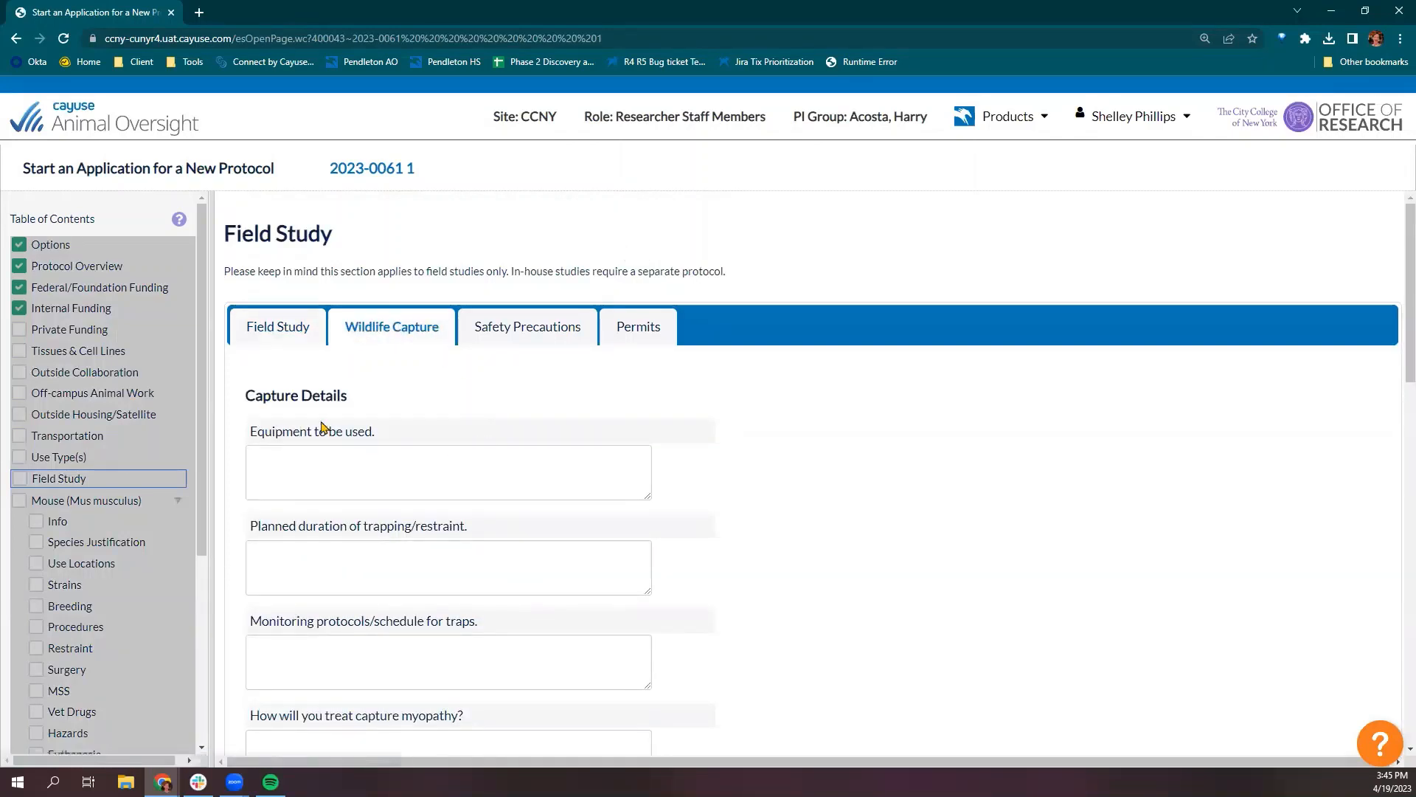
drag(255, 397, 367, 397)
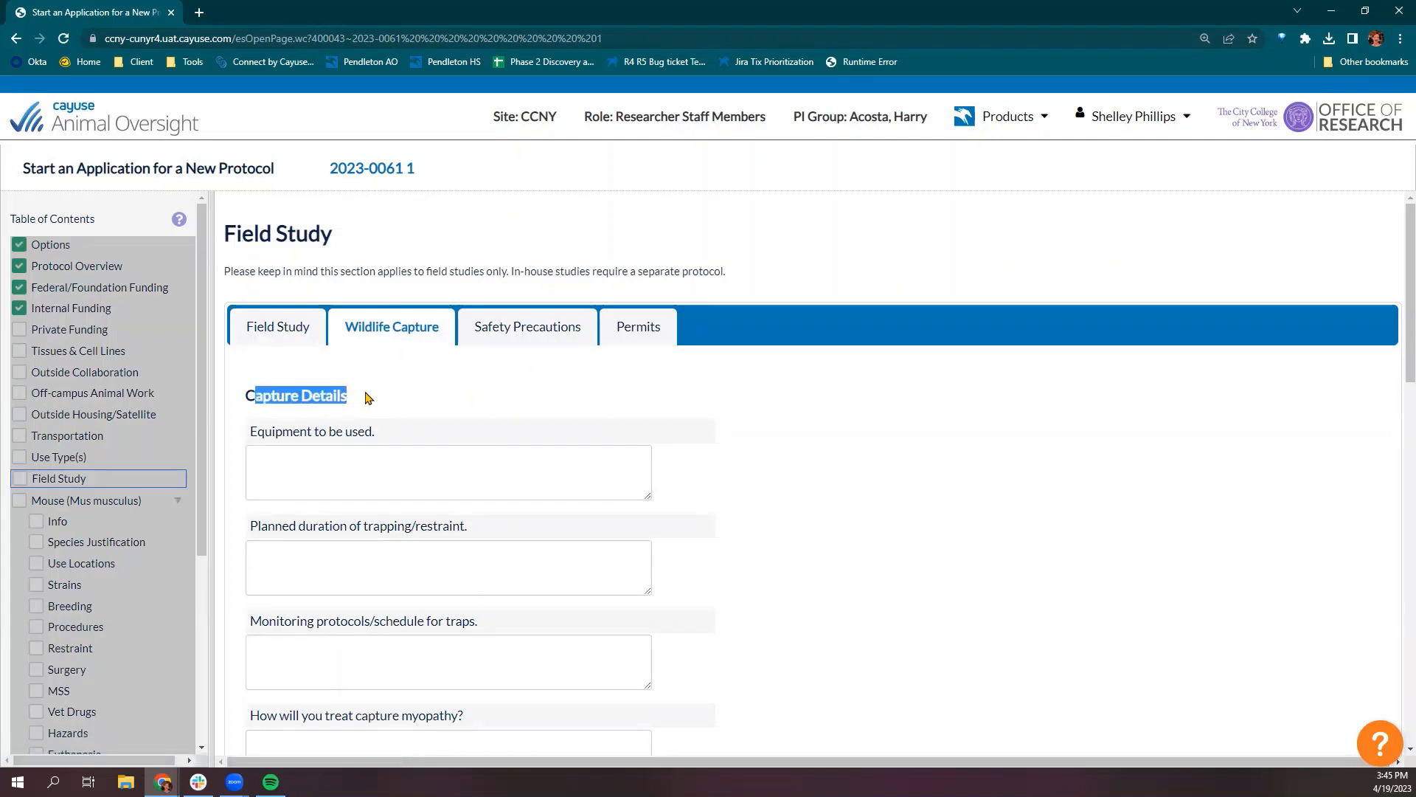
scroll(368, 397, down, 4)
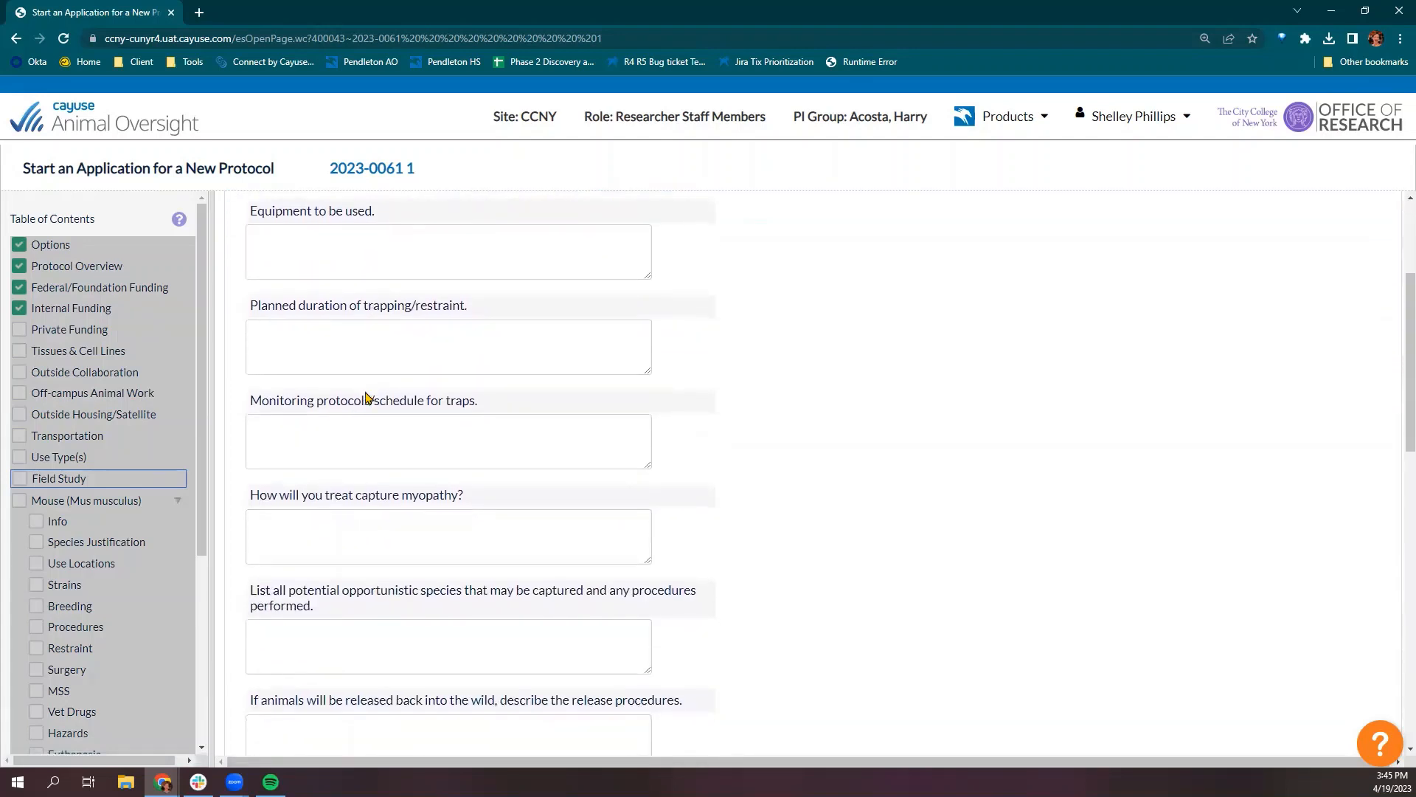
scroll(369, 397, down, 3)
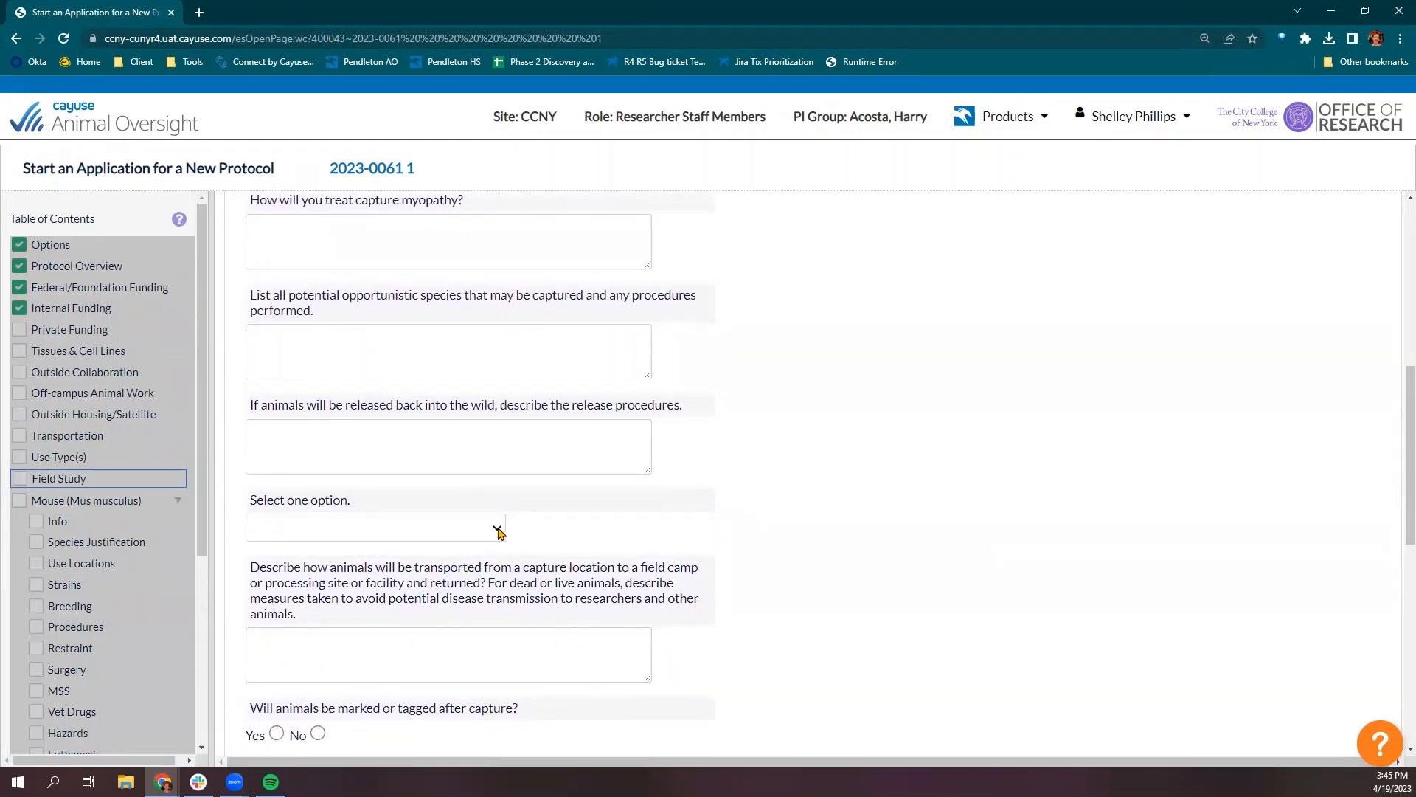
click(498, 529)
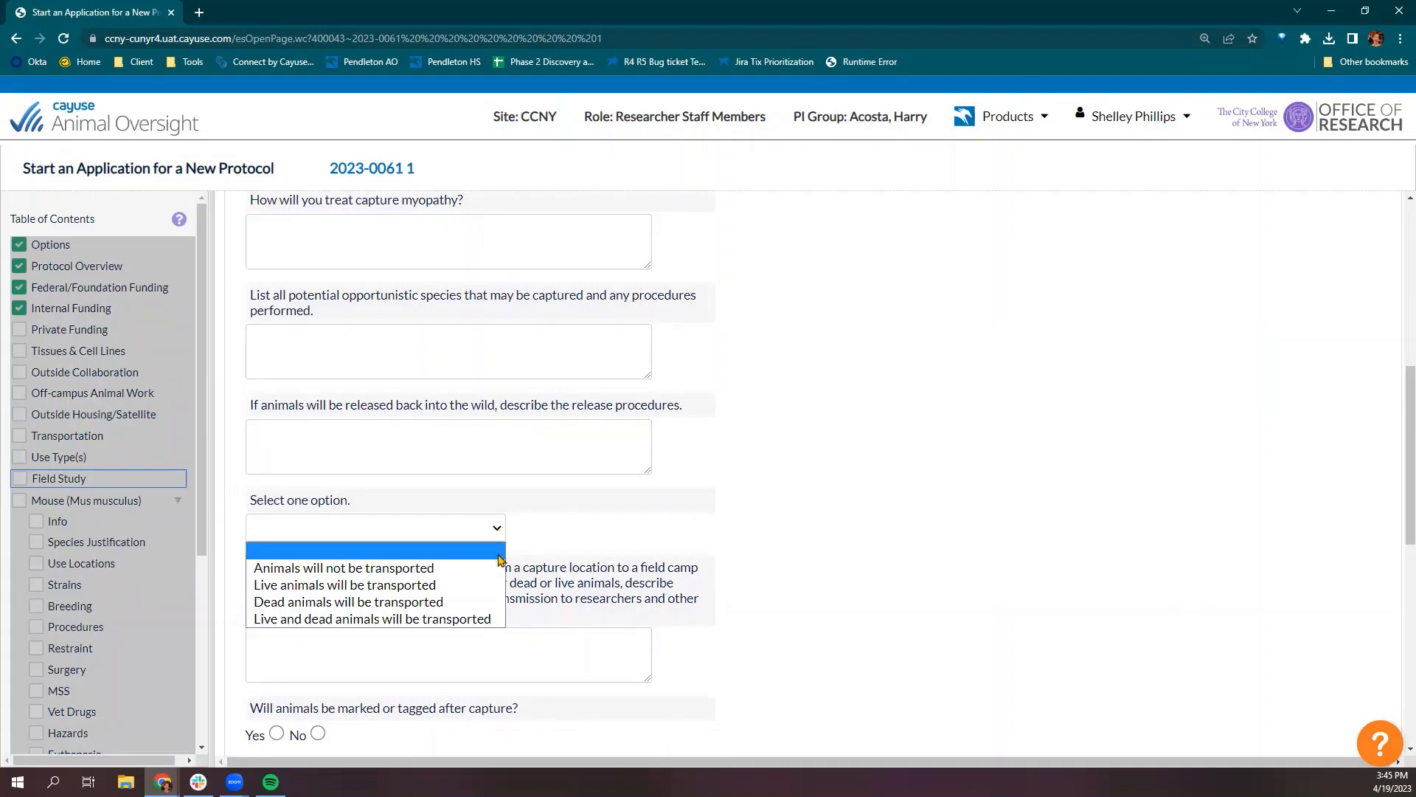
click(492, 602)
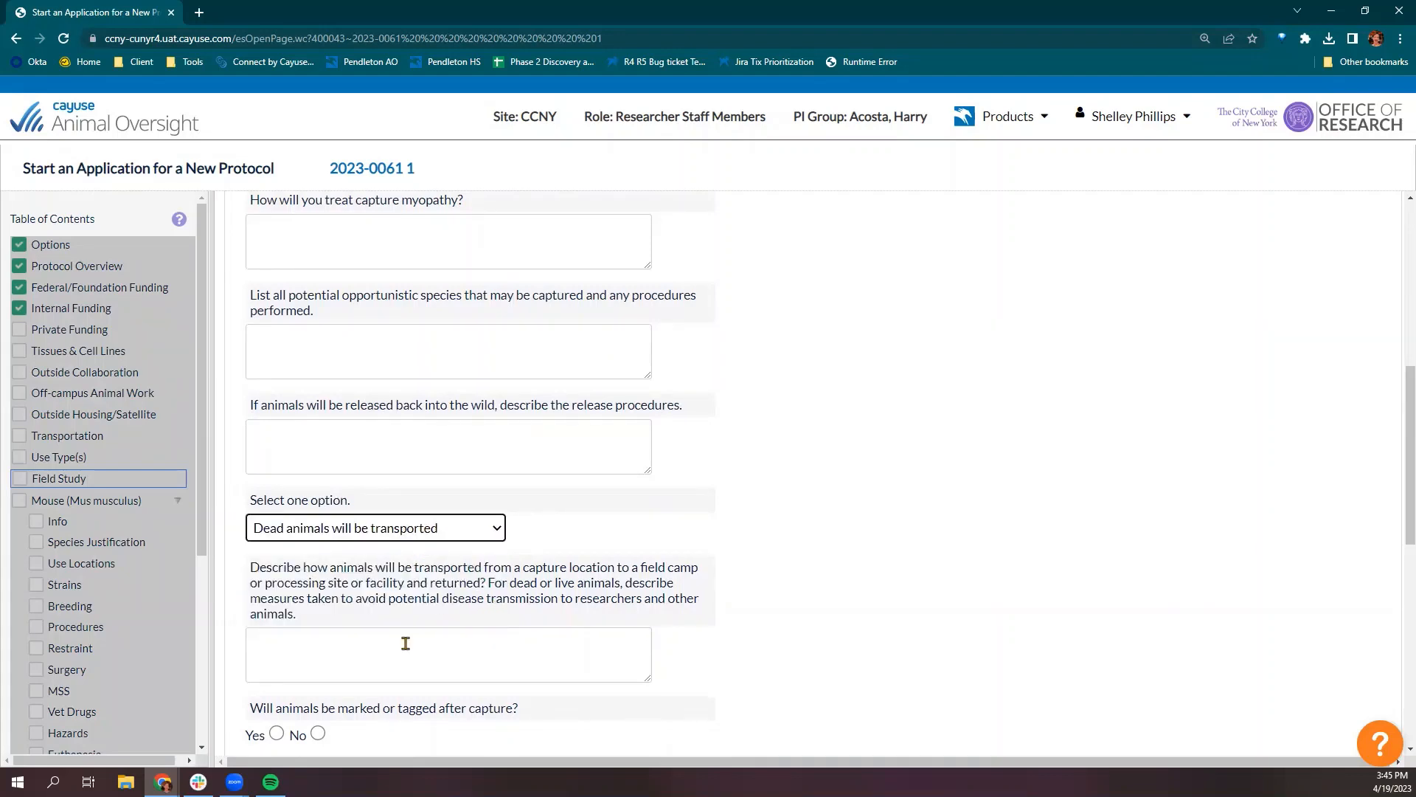
scroll(315, 721, down, 5)
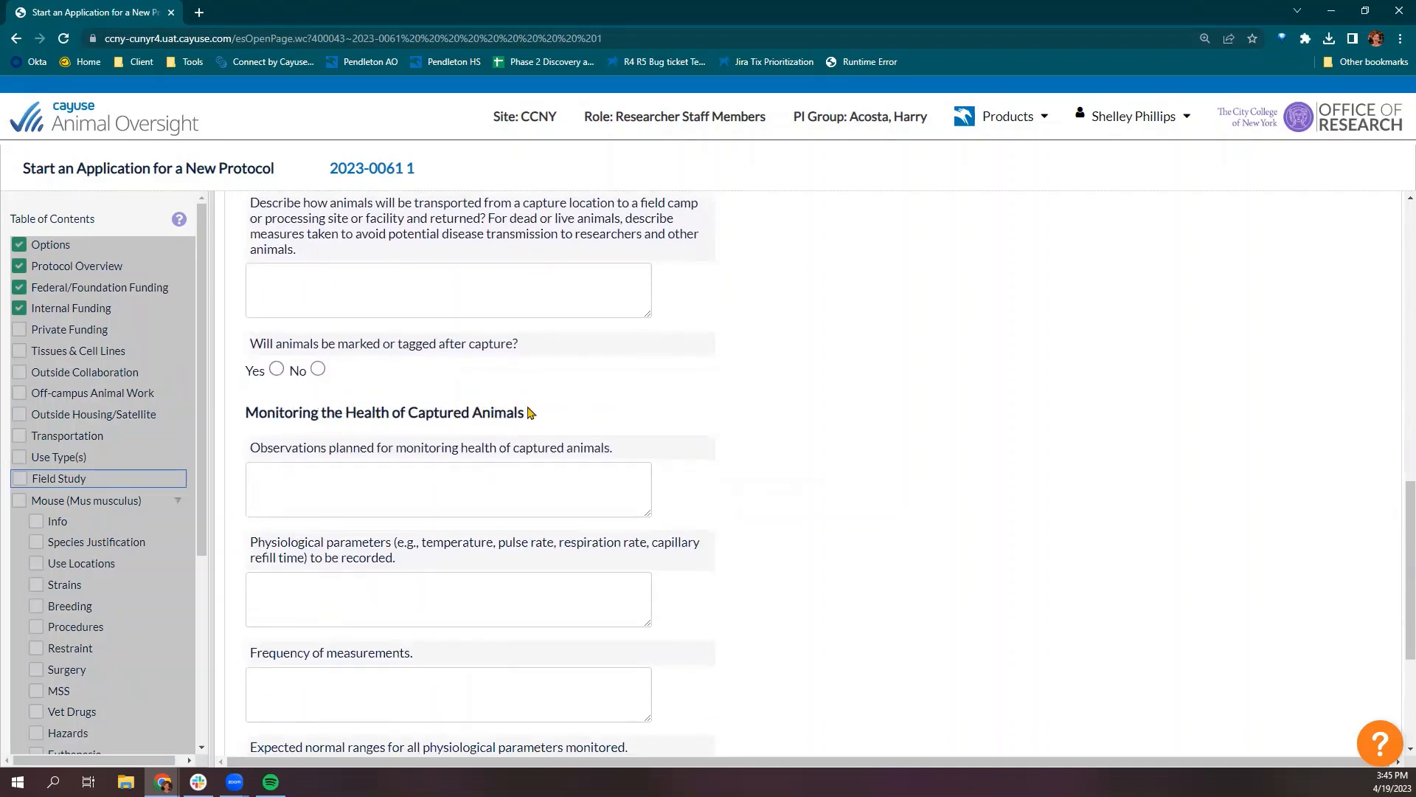
scroll(528, 412, down, 4)
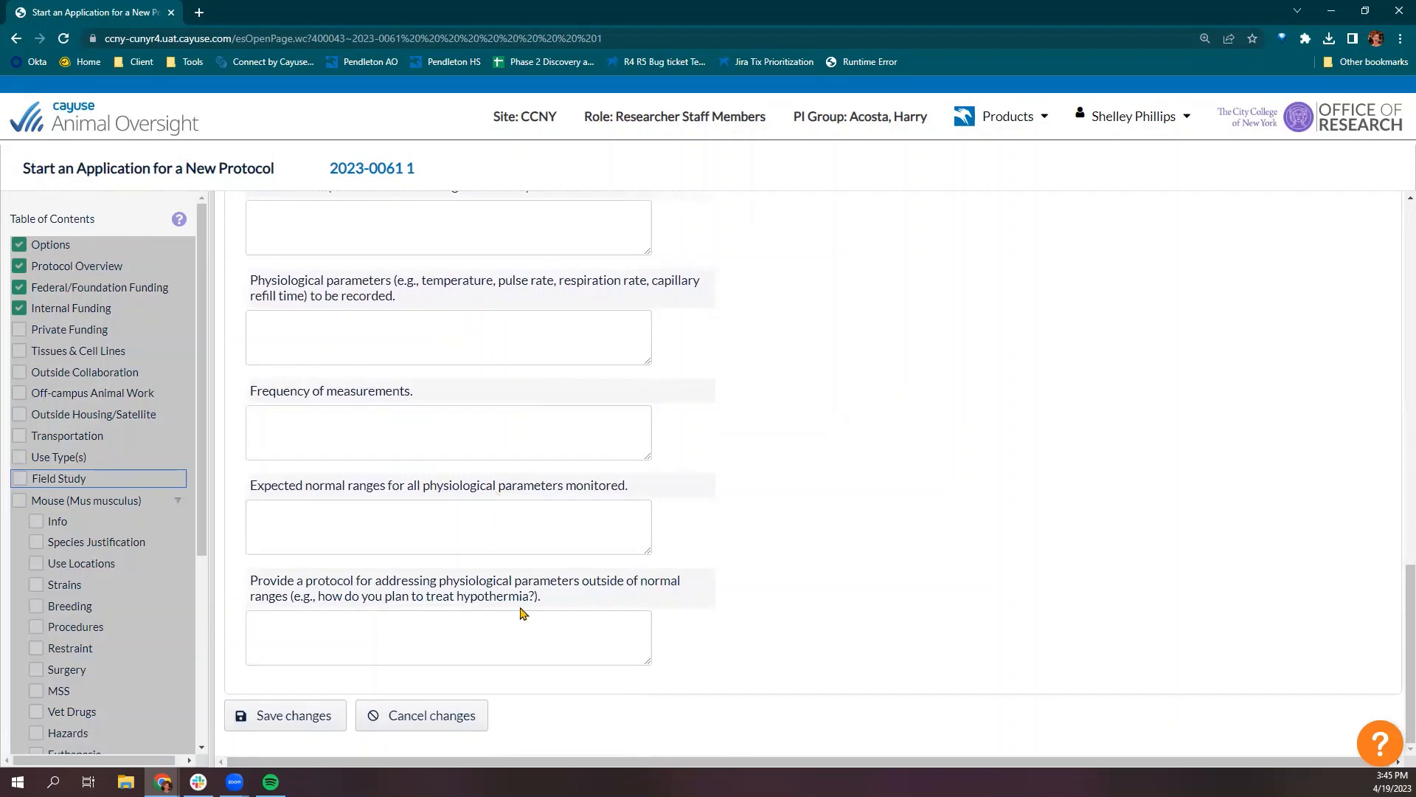
scroll(520, 613, up, 15)
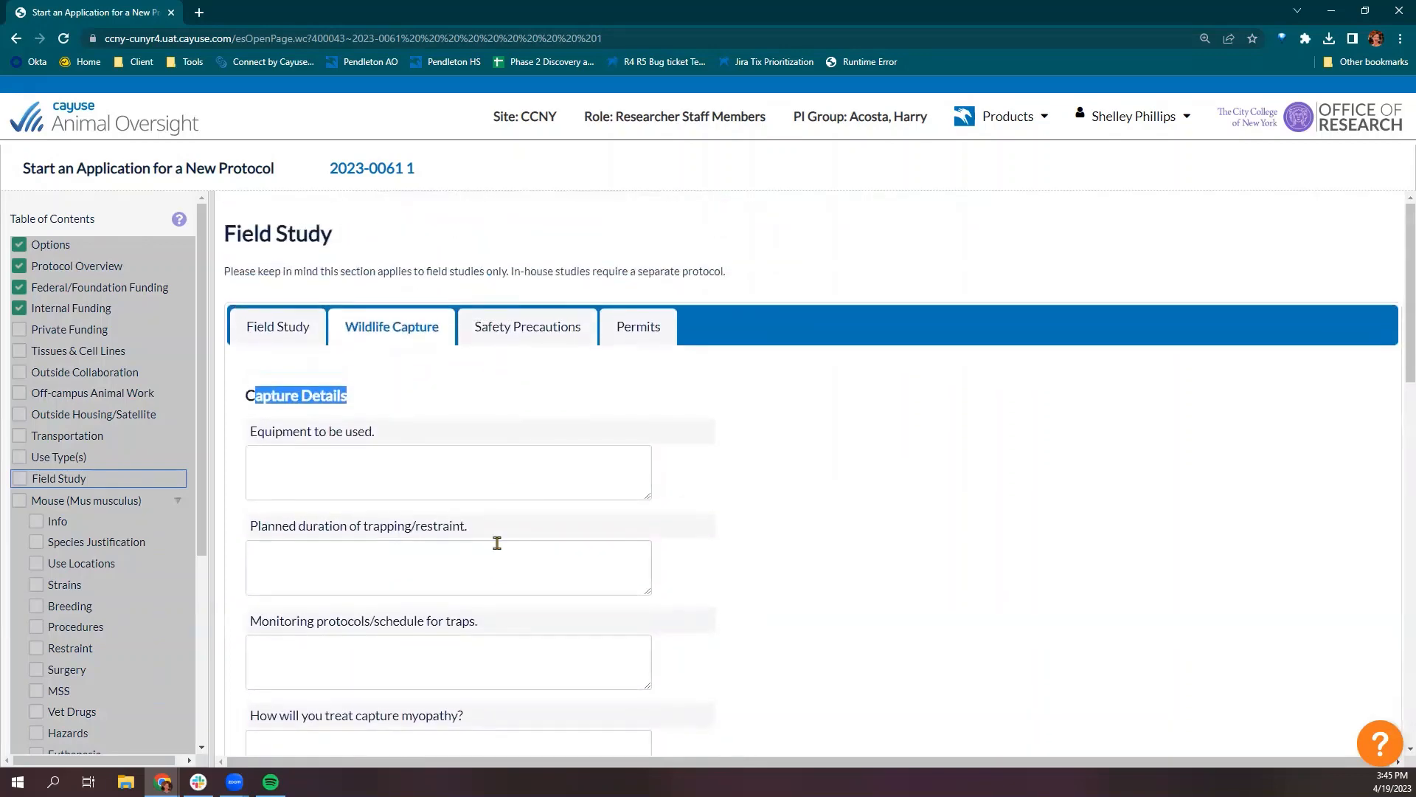
Review the Safety Precautions and Permits questions of the field study, and cancel the Field Study changes.
click(526, 331)
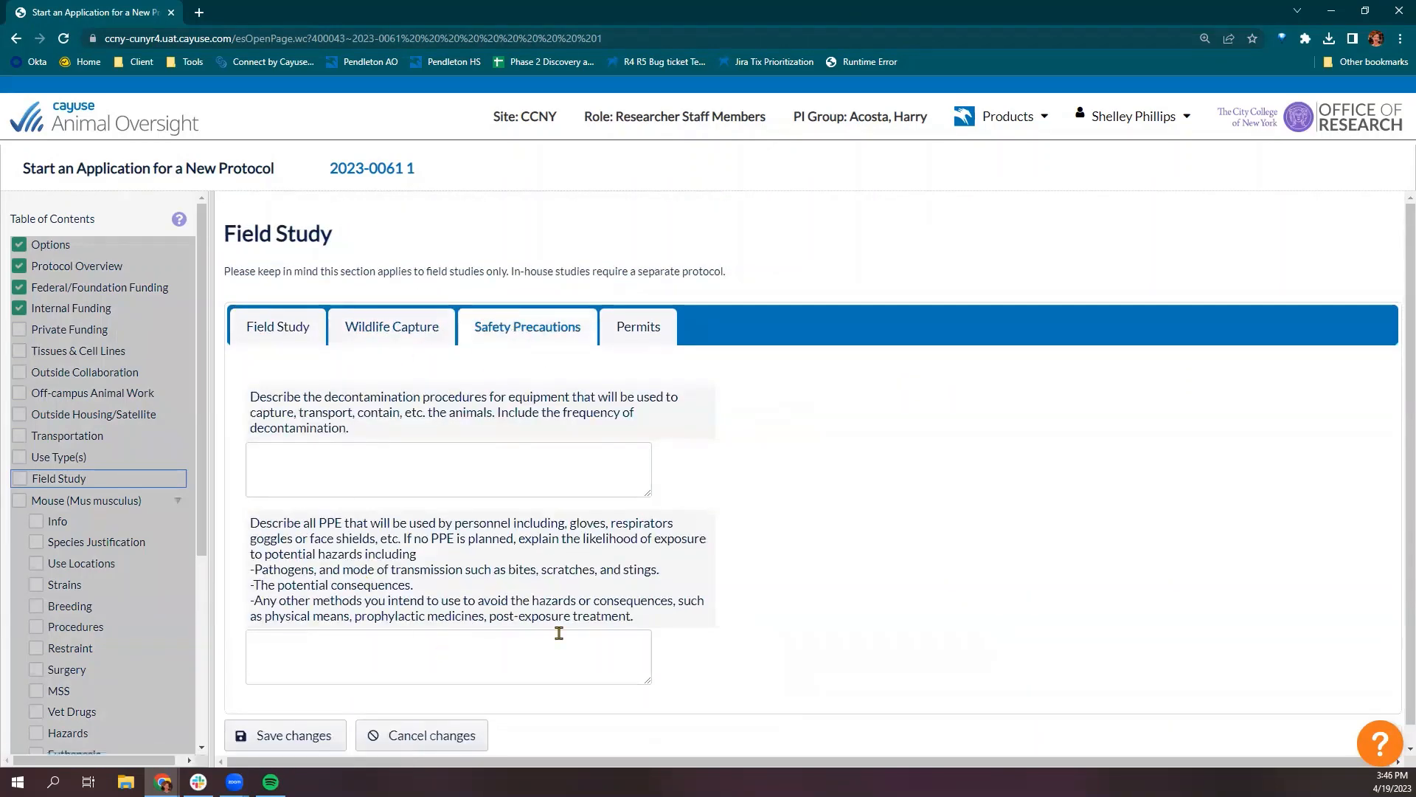
click(653, 323)
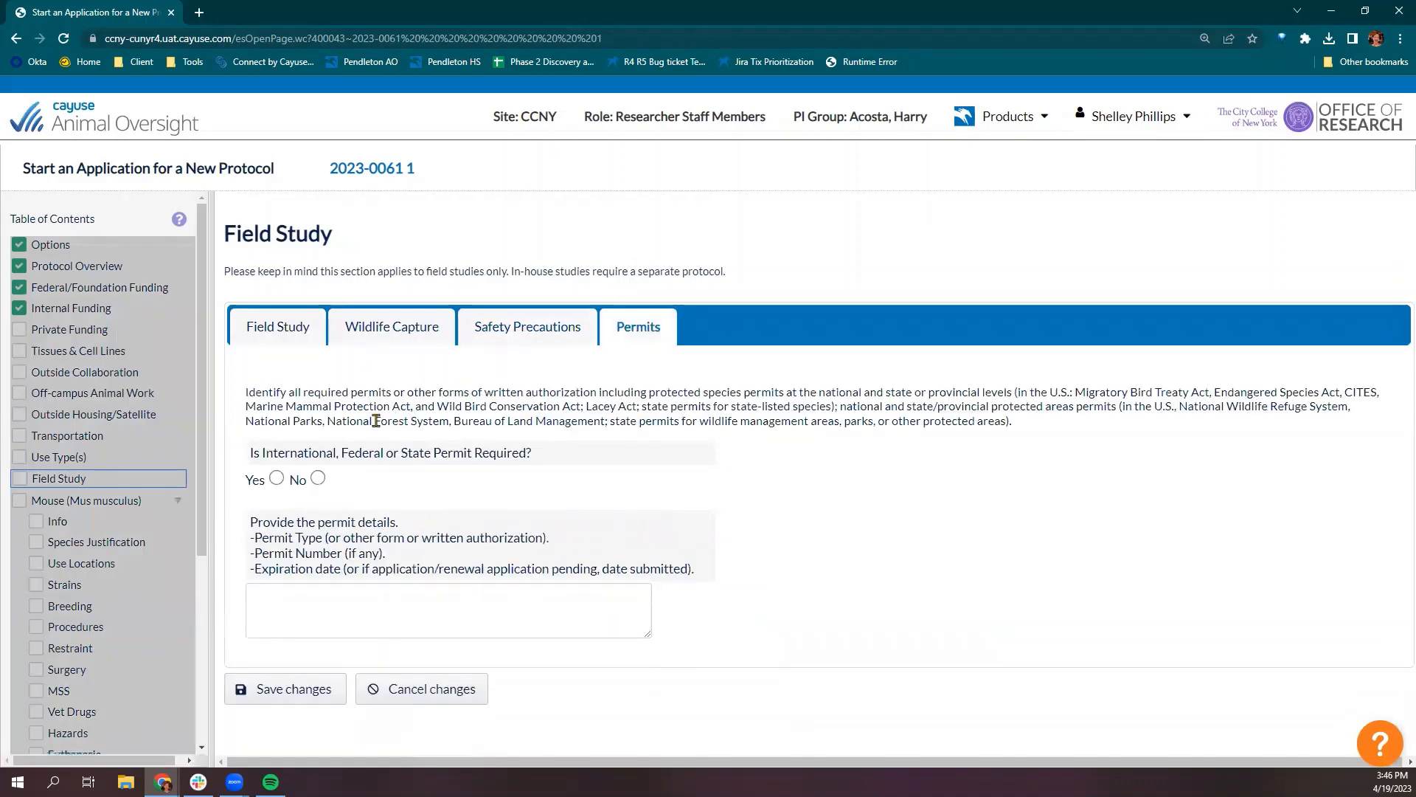
click(404, 694)
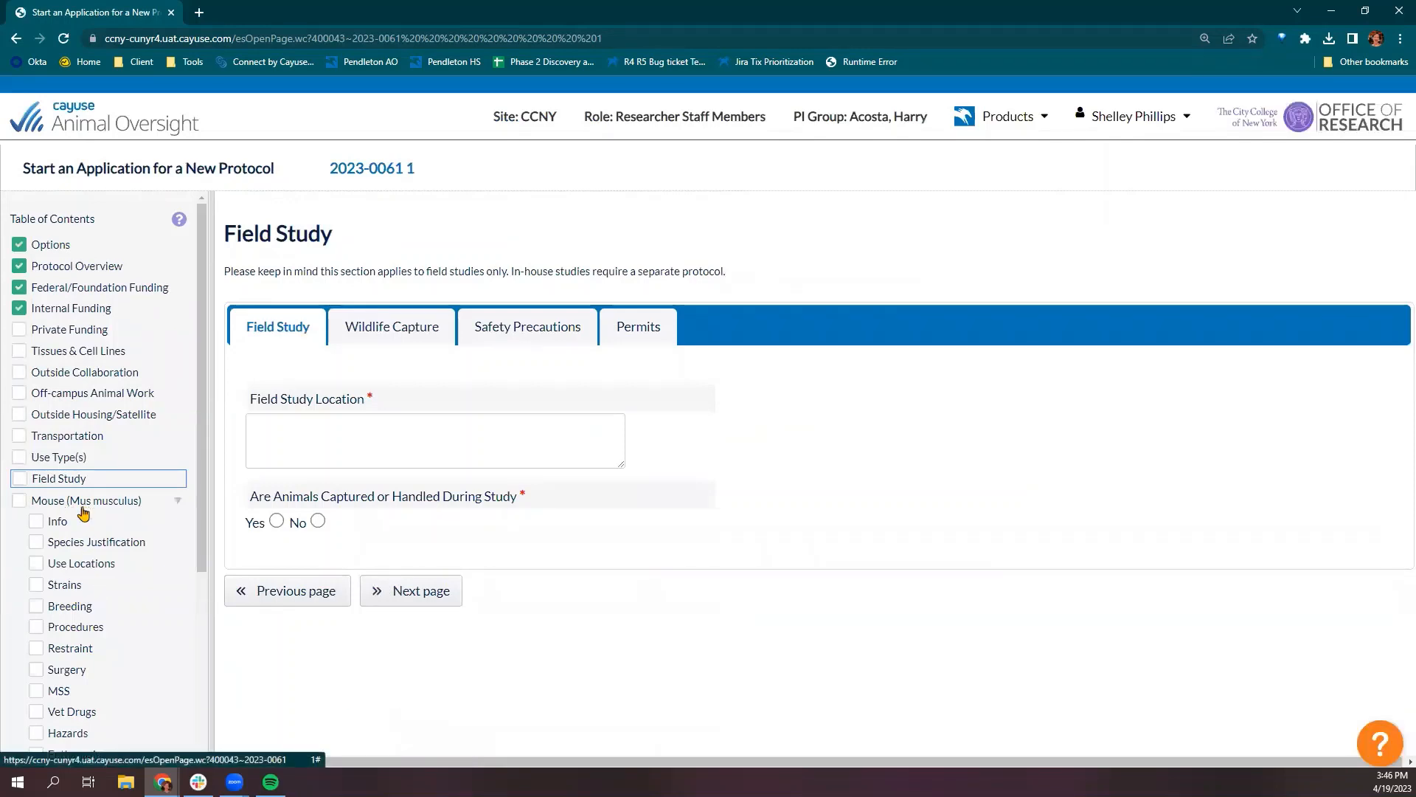
Review the mouse Species Information questions, from age and weight range to the animal identification methods.
scroll(78, 549, down, 3)
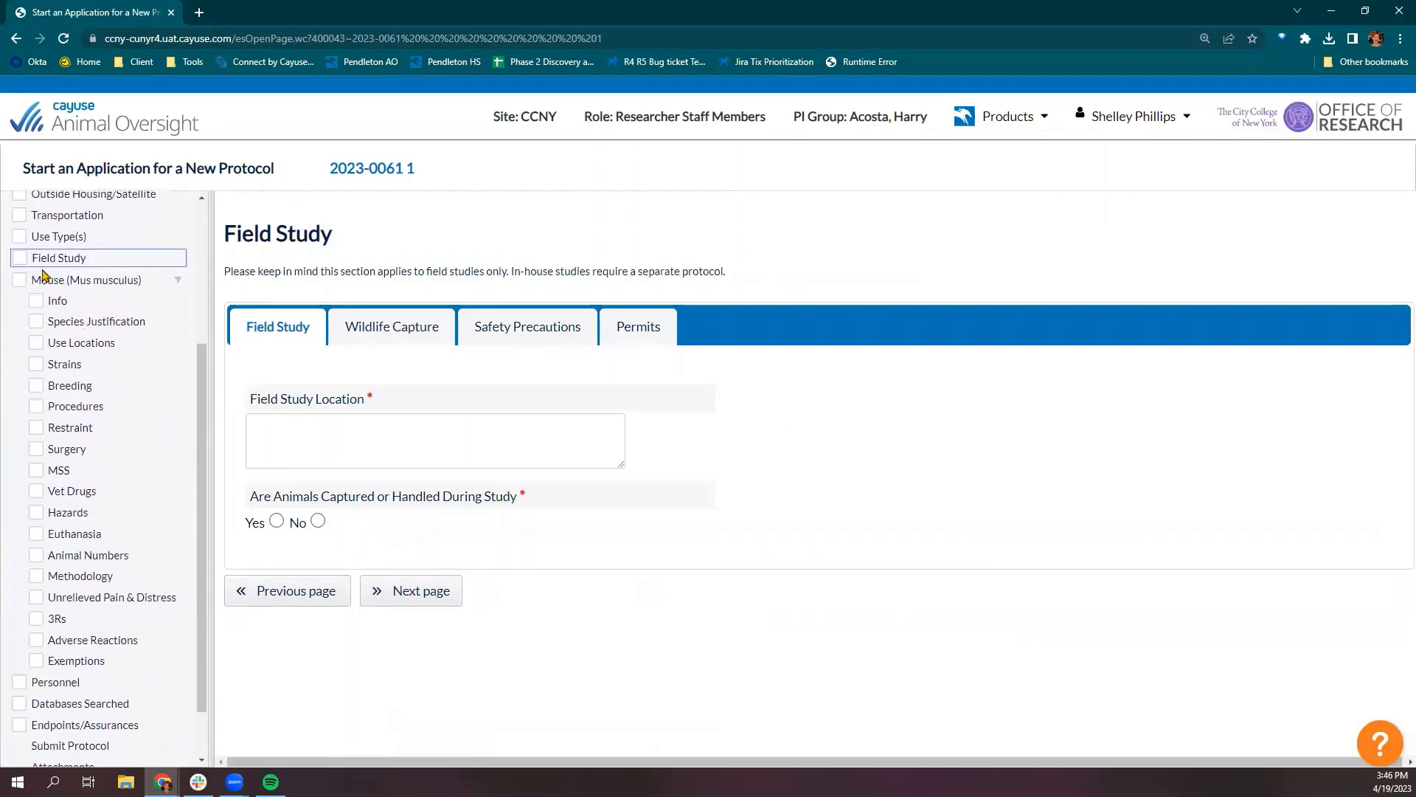
click(41, 283)
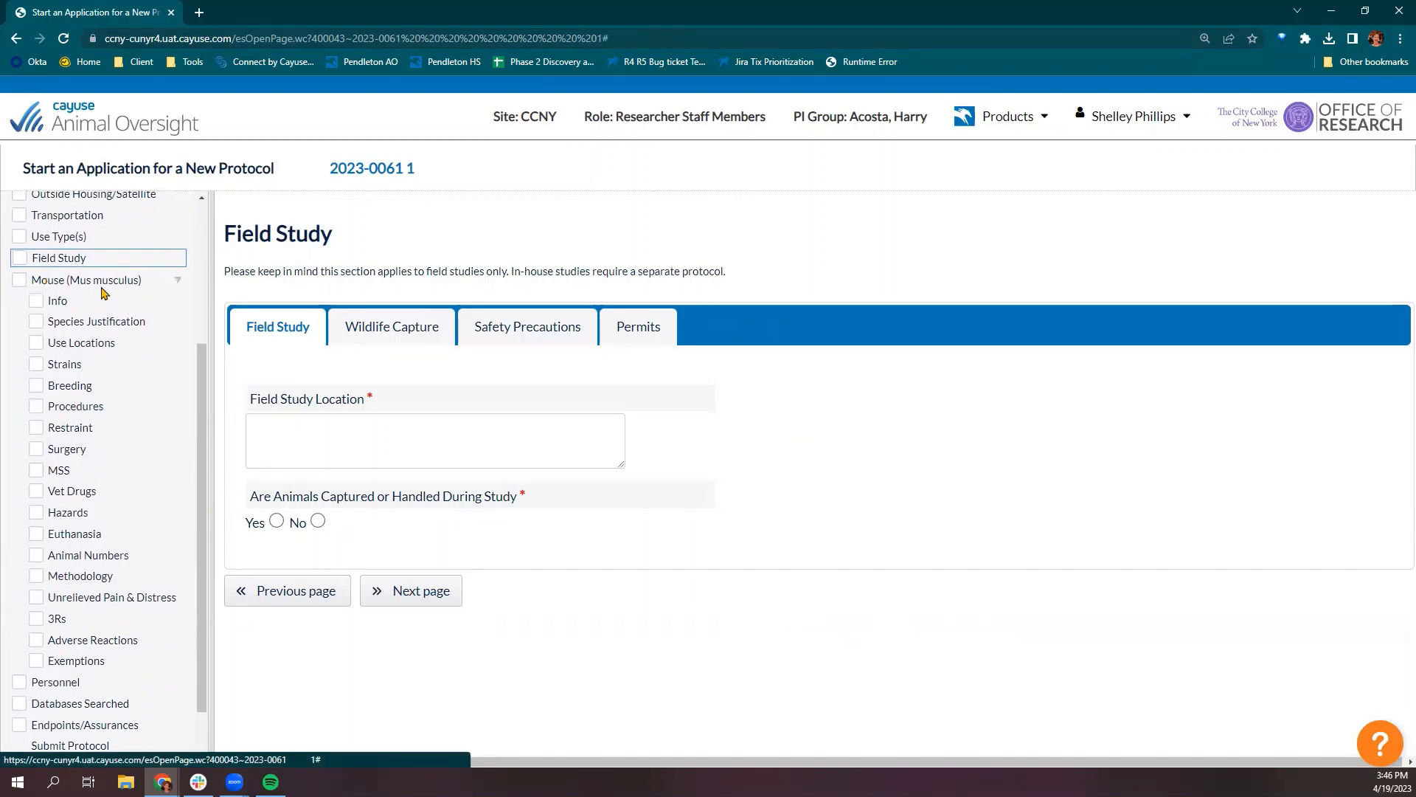
click(58, 304)
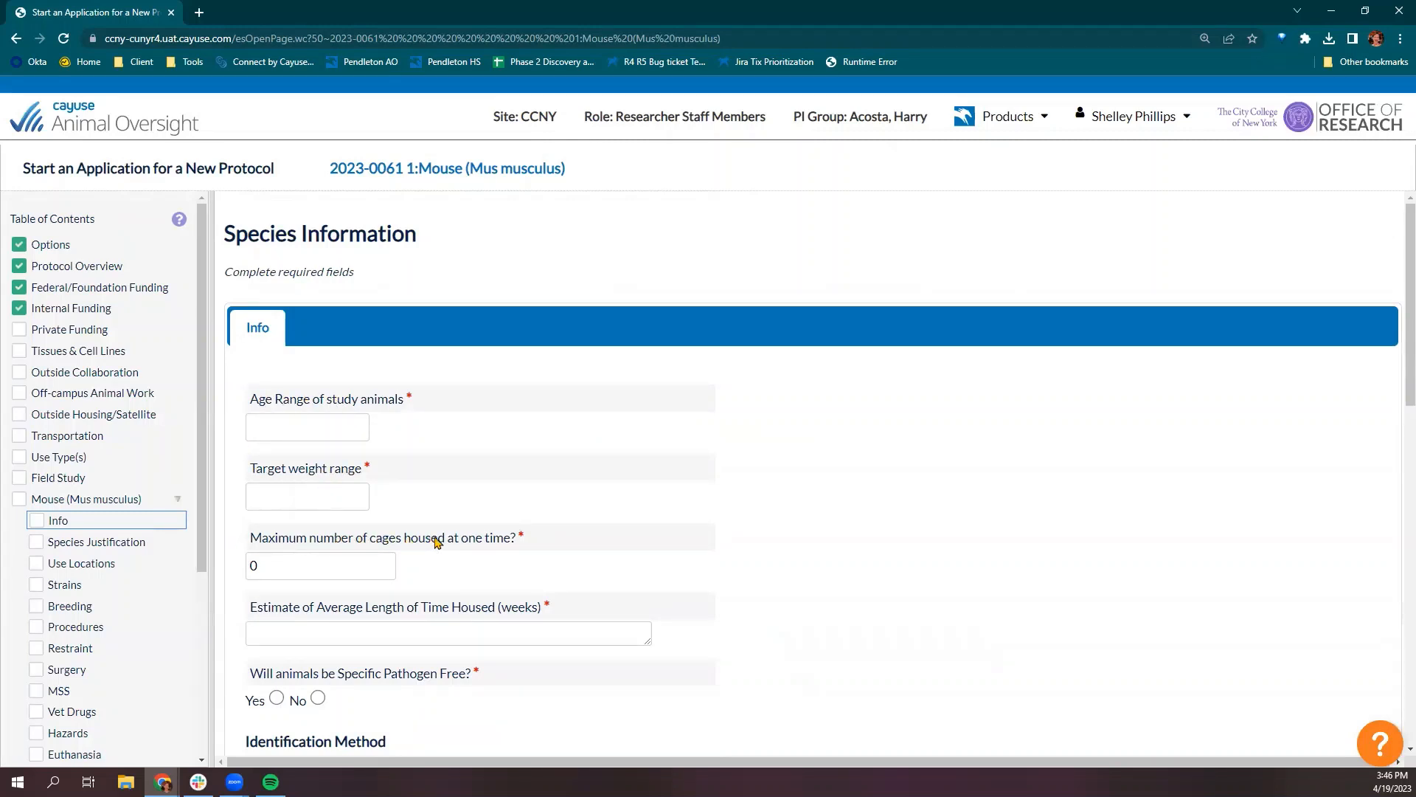
scroll(437, 543, down, 3)
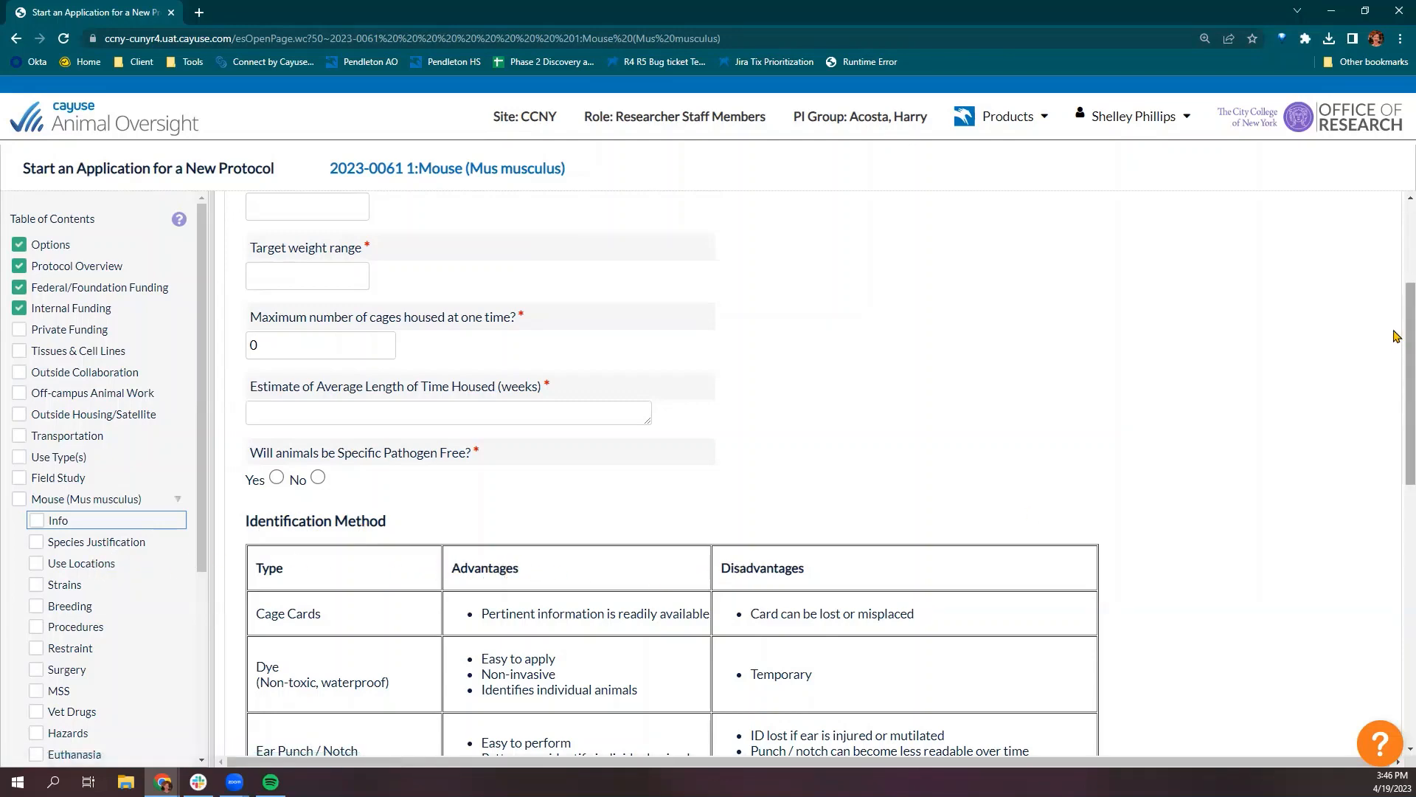
drag(1401, 332, 1396, 587)
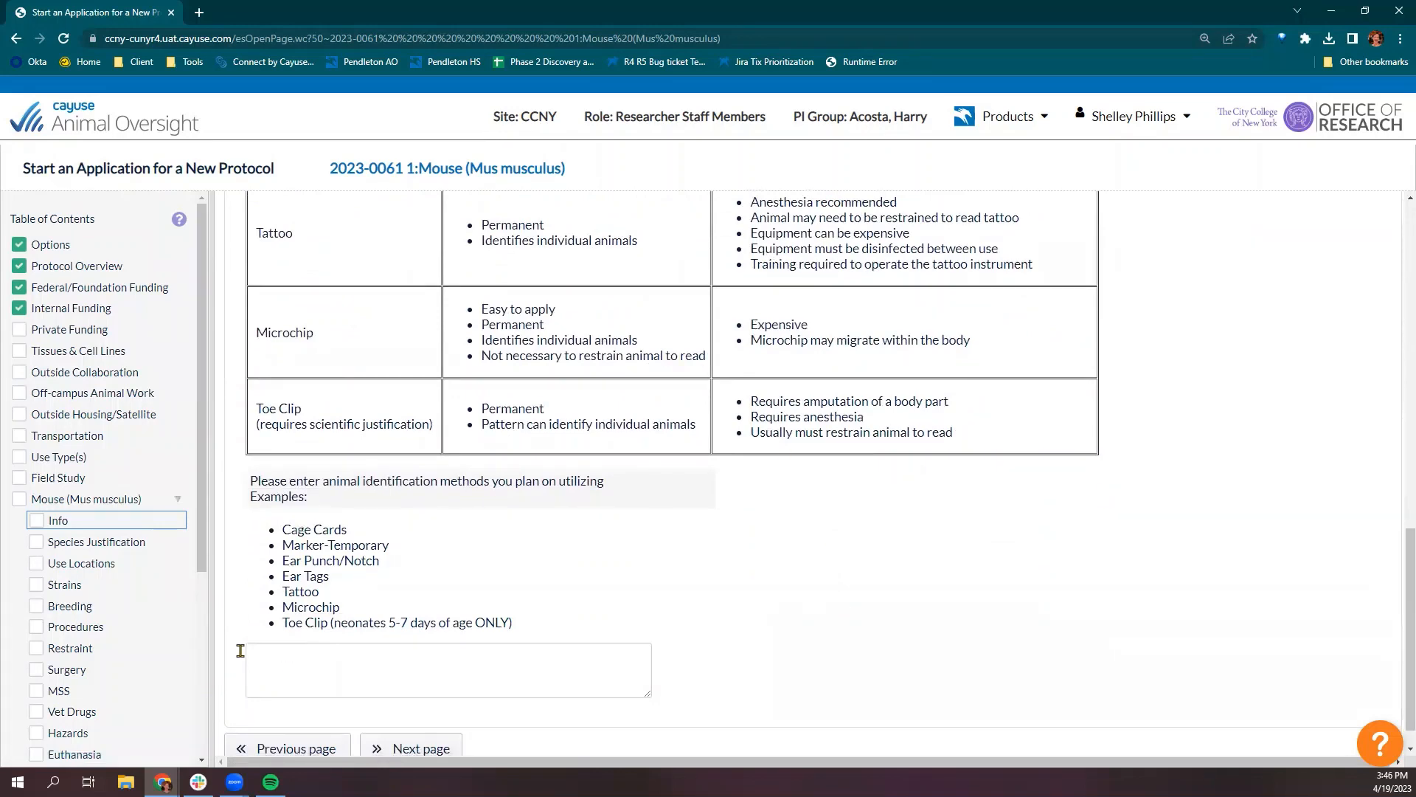
Justify the mouse species as uniquely suited to the study by anatomy, genetics, physiology or behavior, enter NA for the Other description, and save.
click(77, 544)
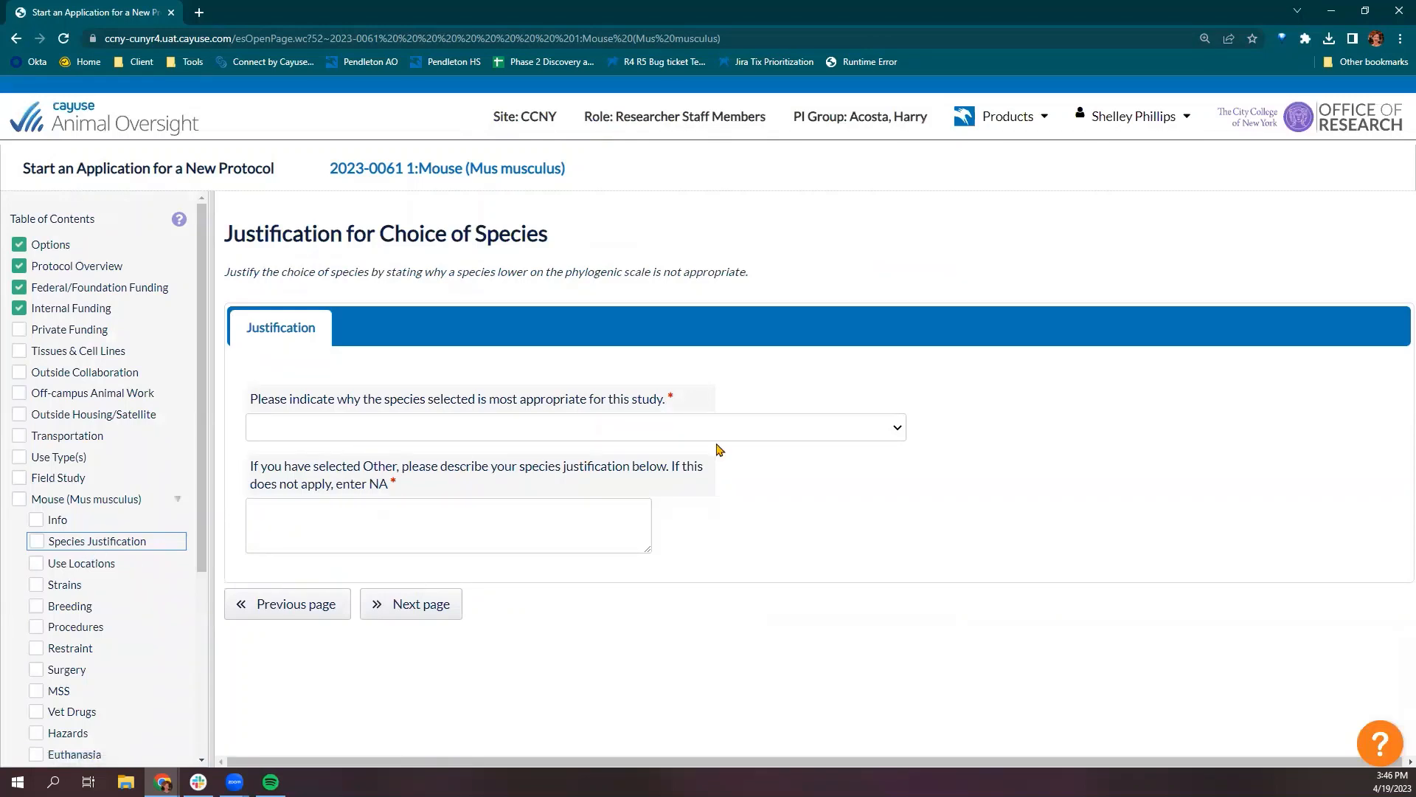
click(898, 429)
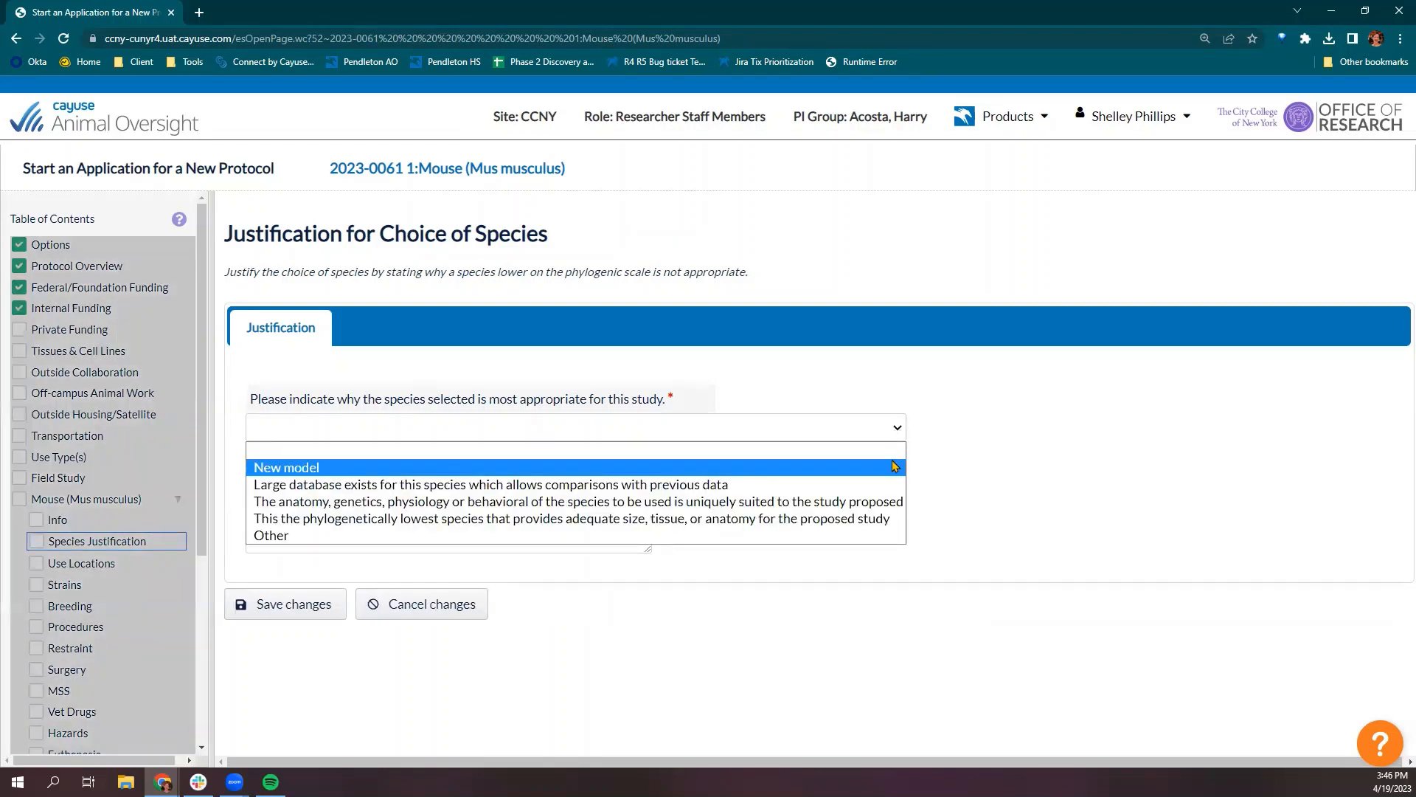
click(885, 502)
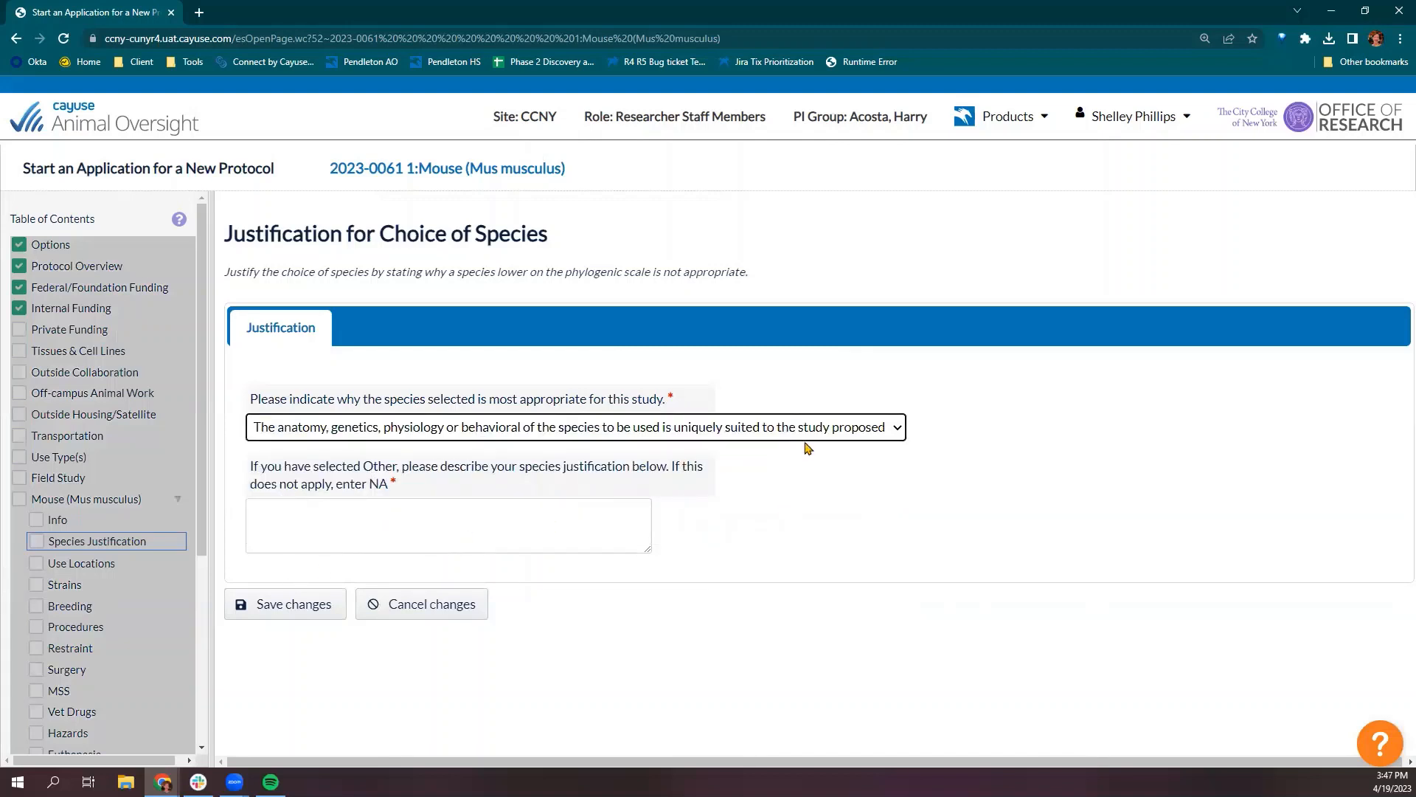
click(896, 428)
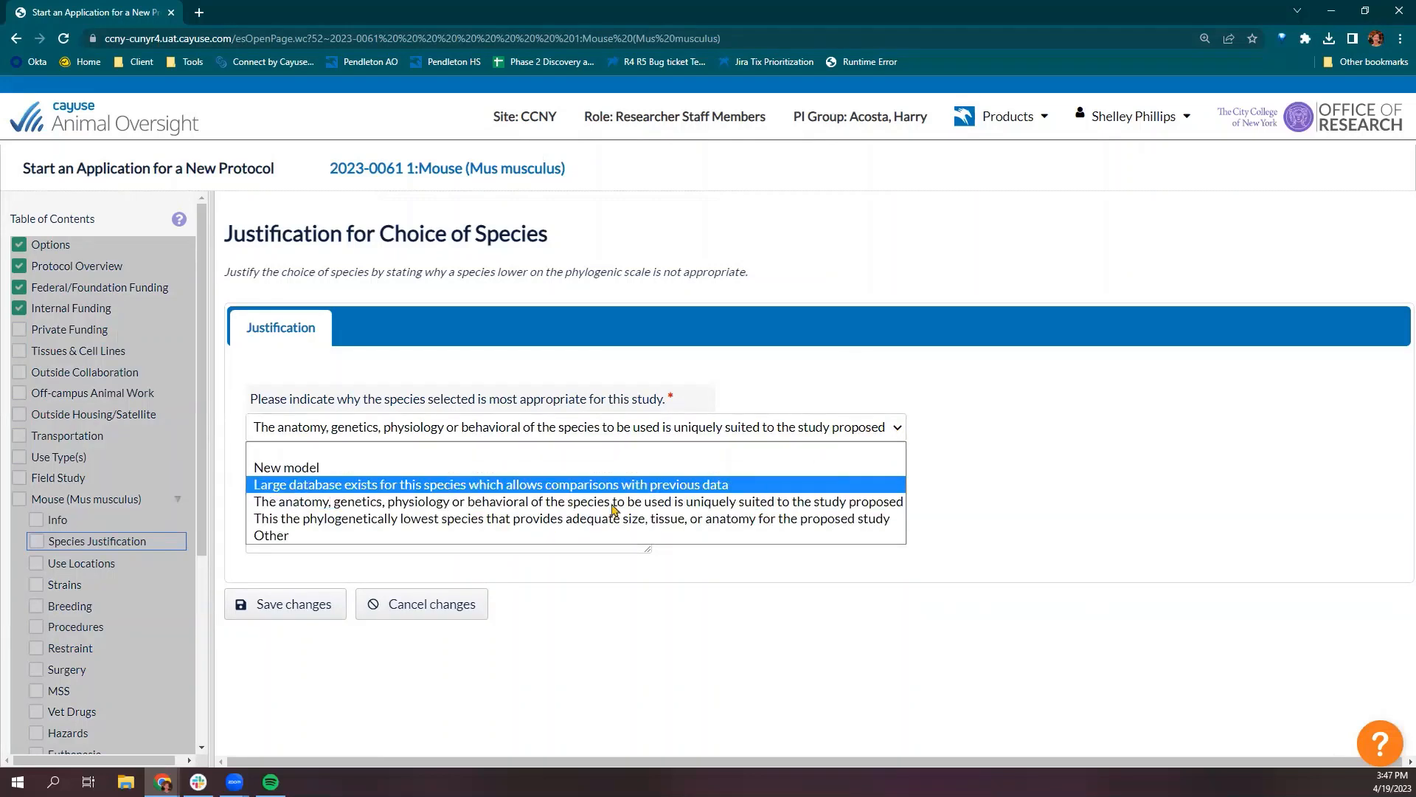
click(319, 537)
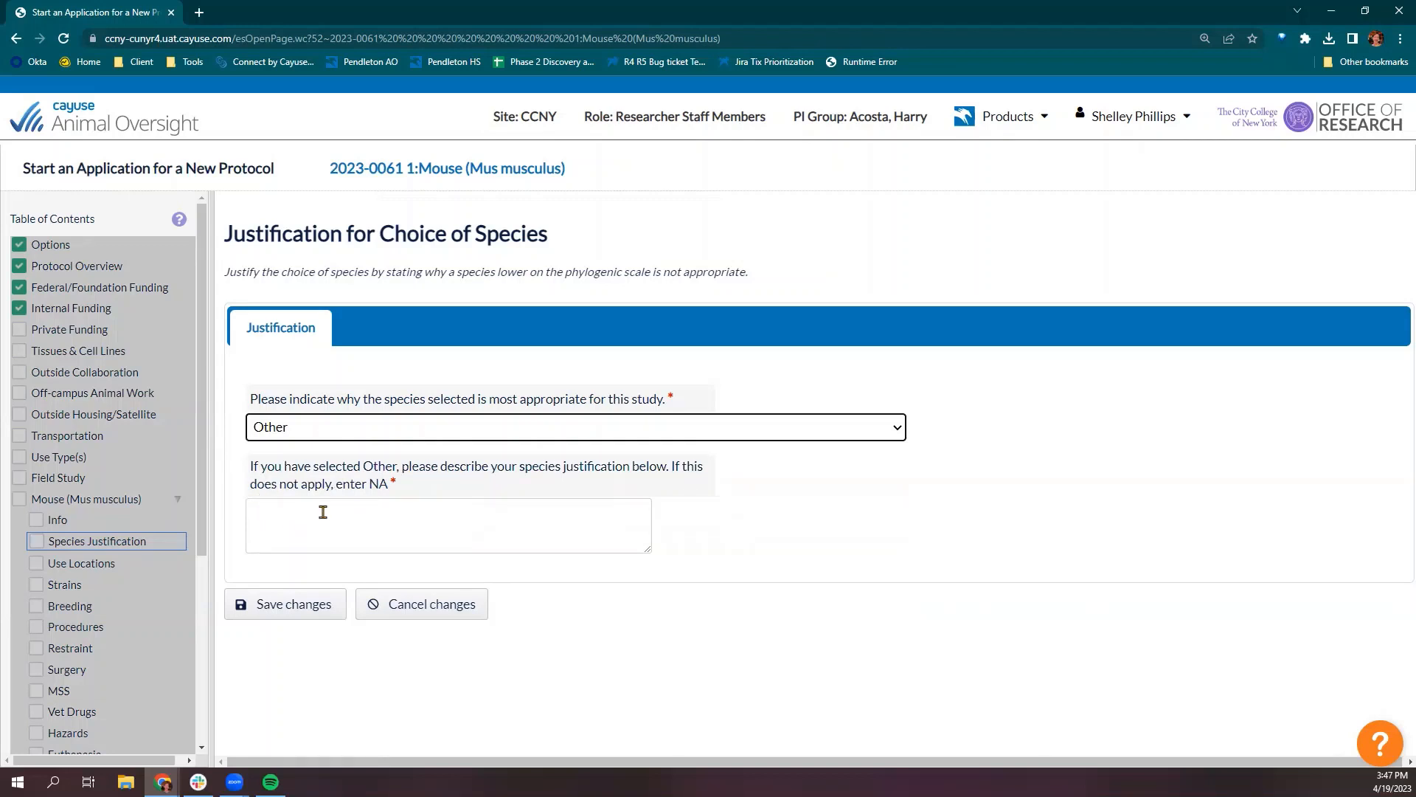
click(348, 431)
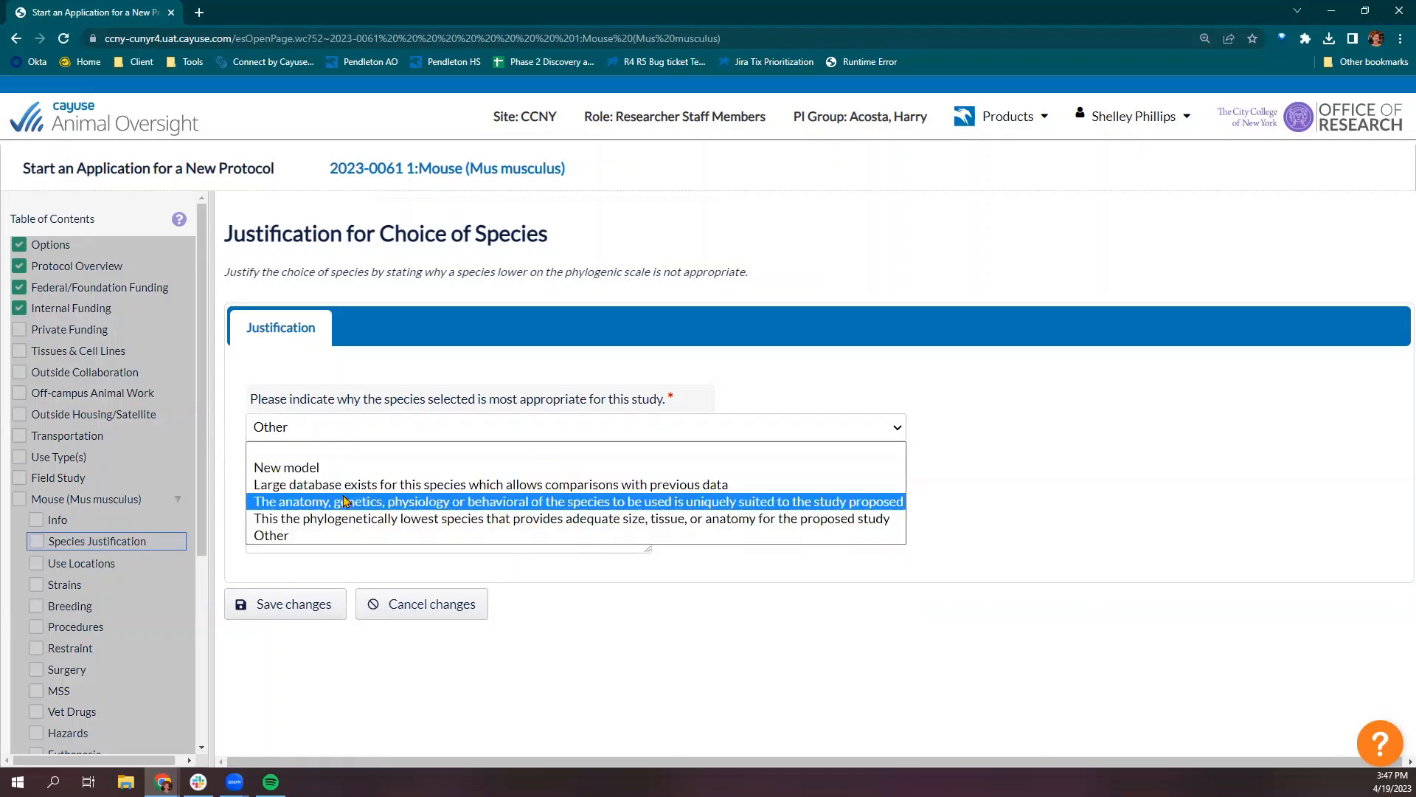
click(346, 496)
double_click(378, 485)
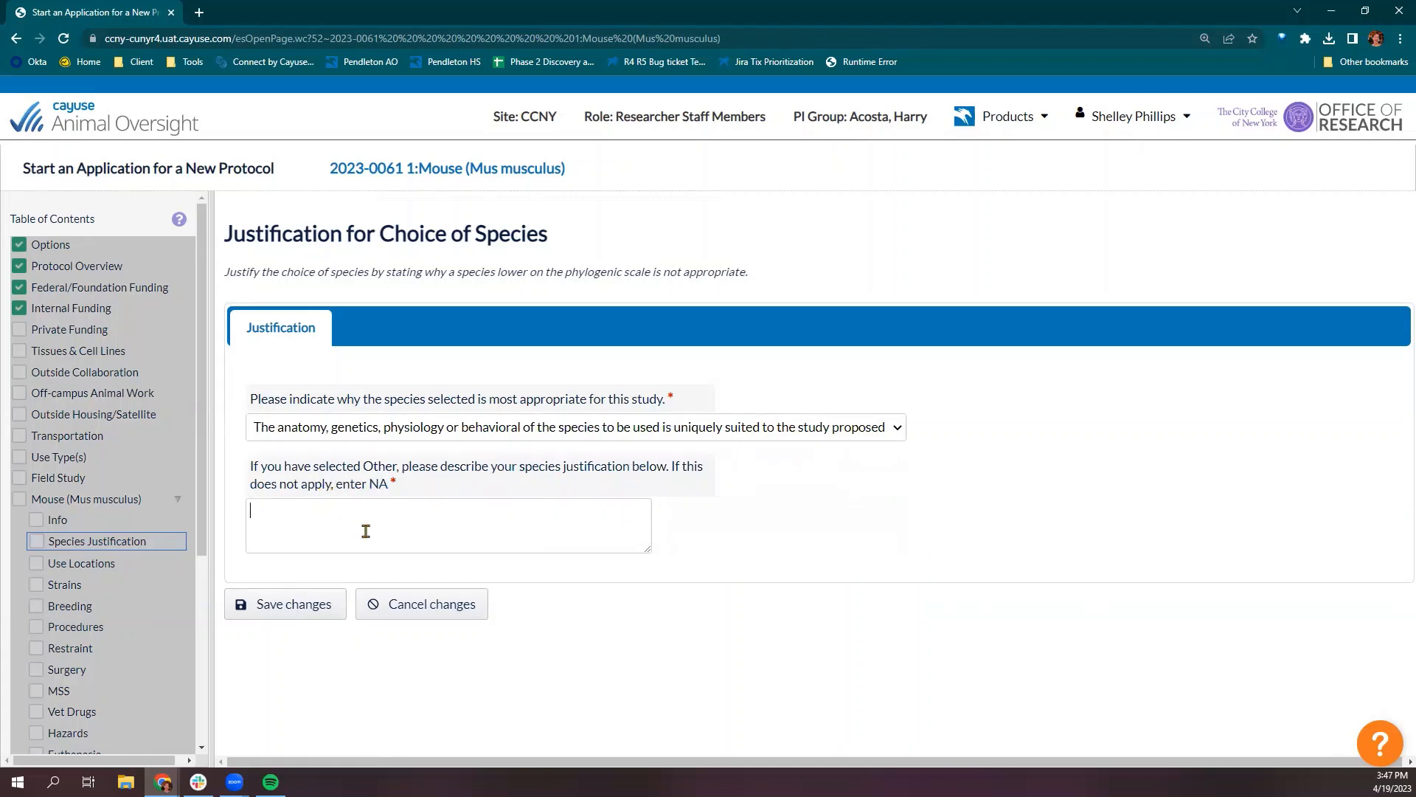
click(365, 530)
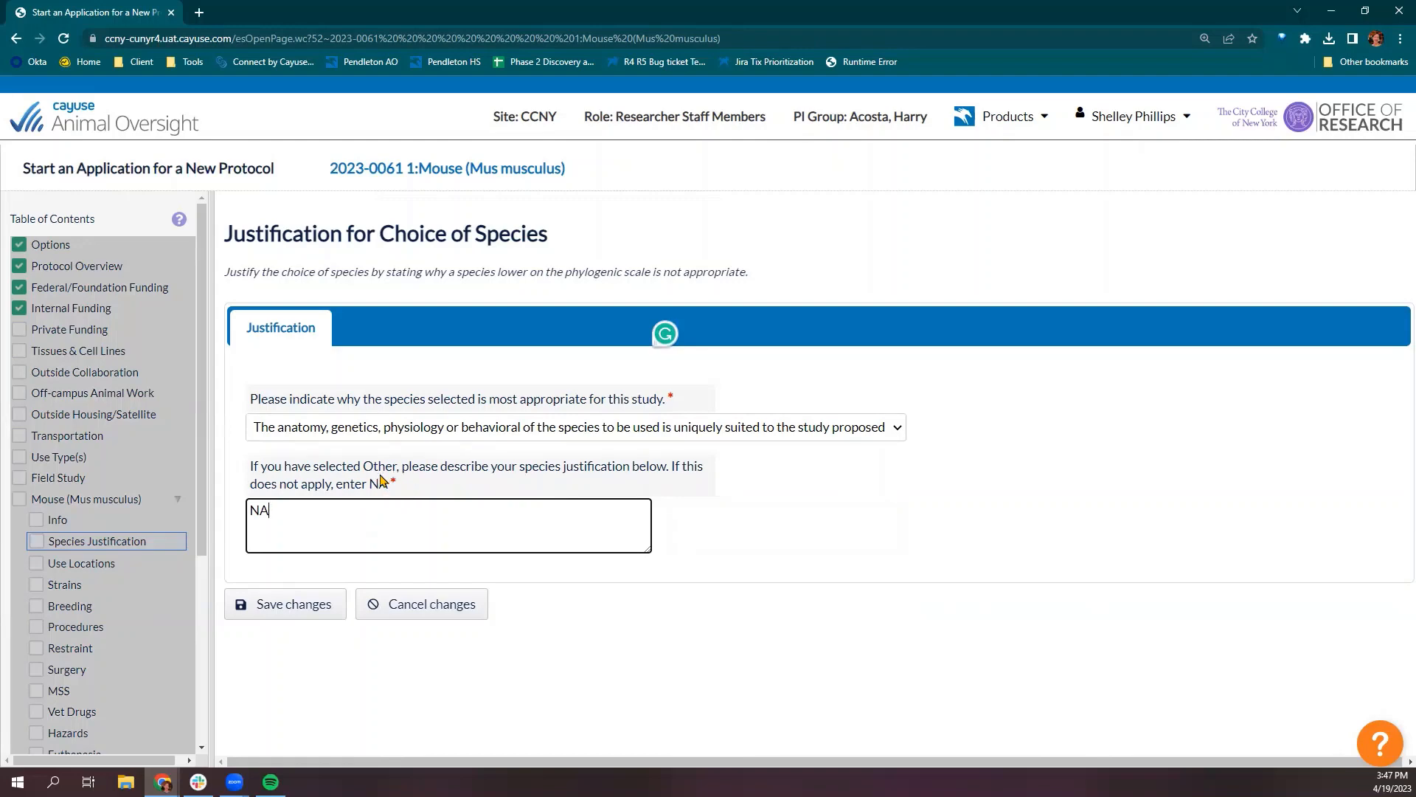
click(298, 614)
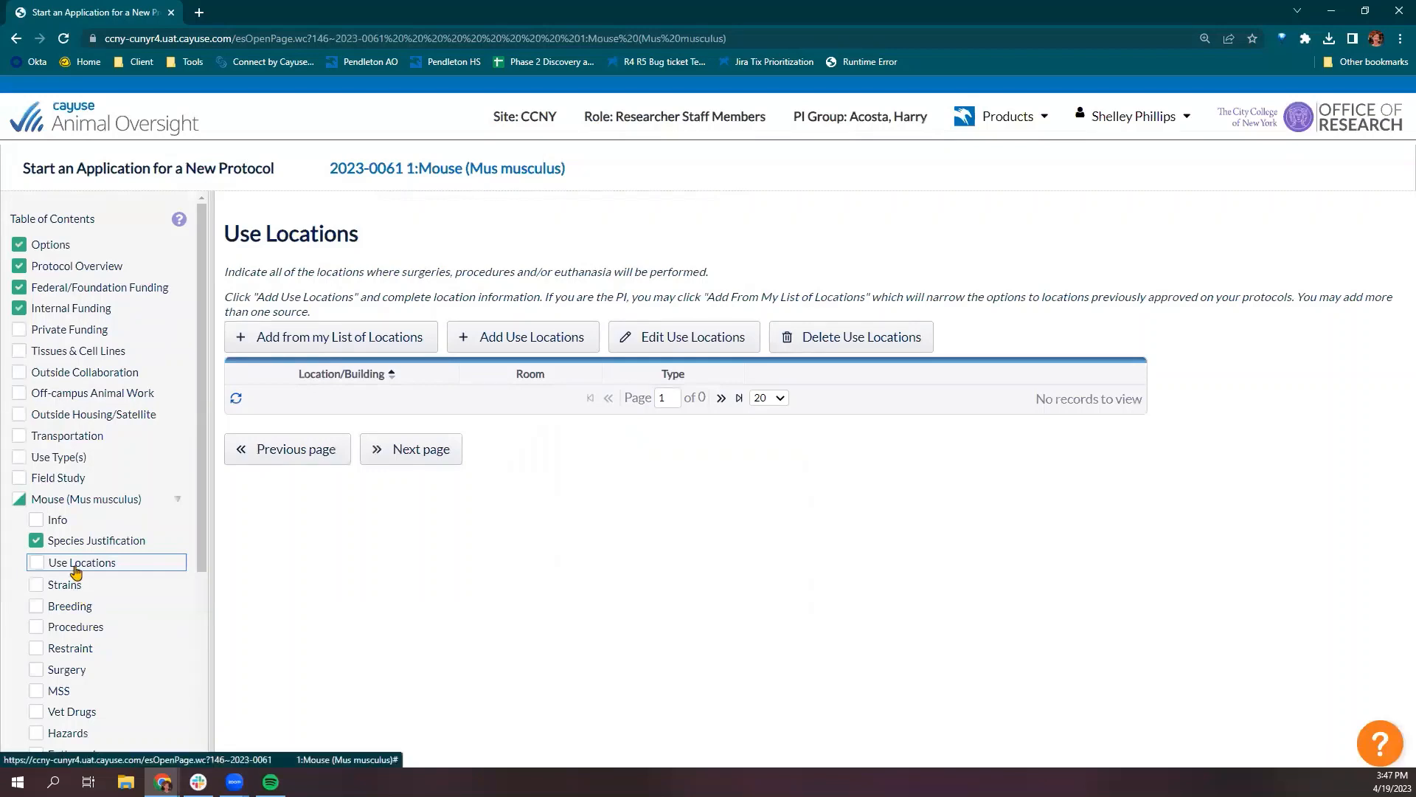
Add a use location in the Marshak Building, room MR-918, with location type USE, and save it.
click(502, 338)
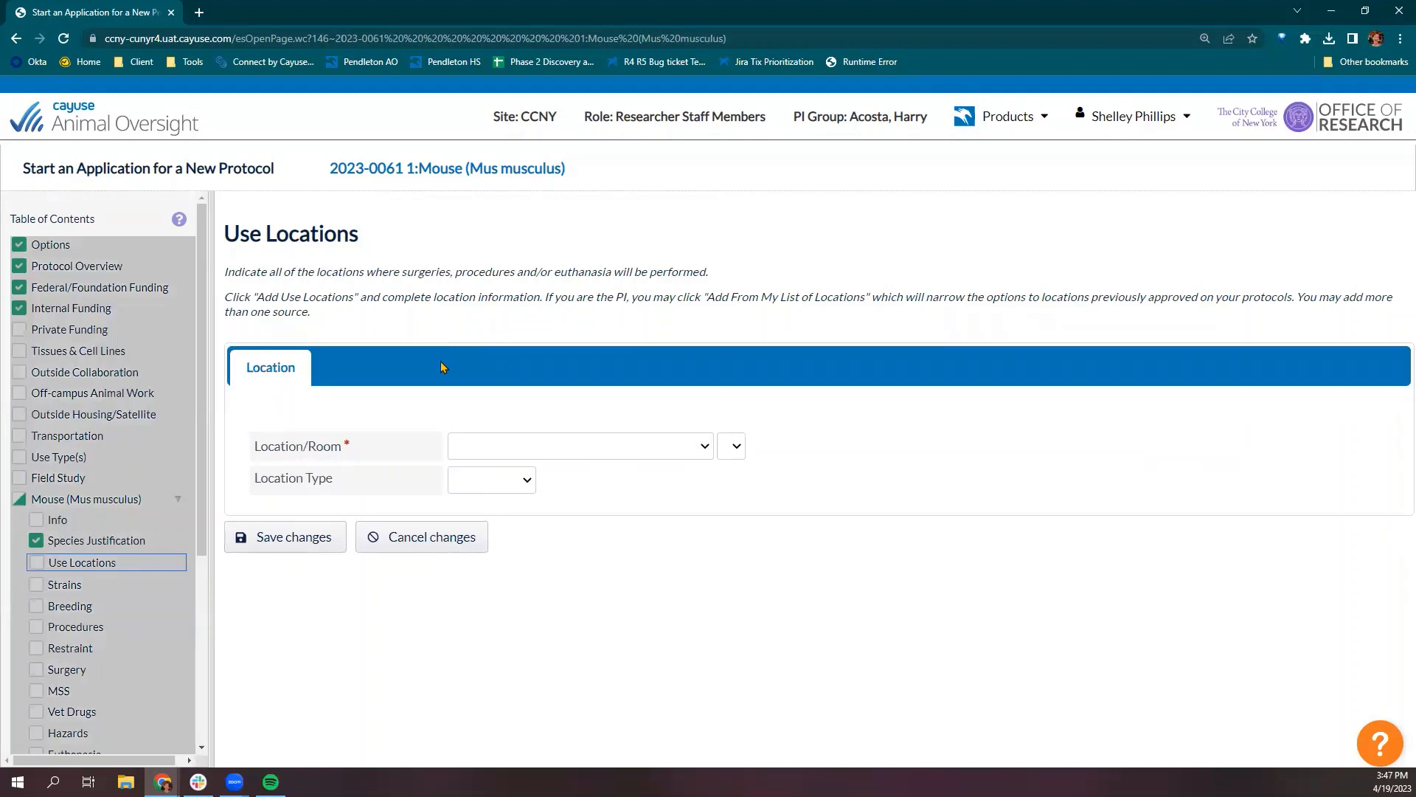
click(479, 447)
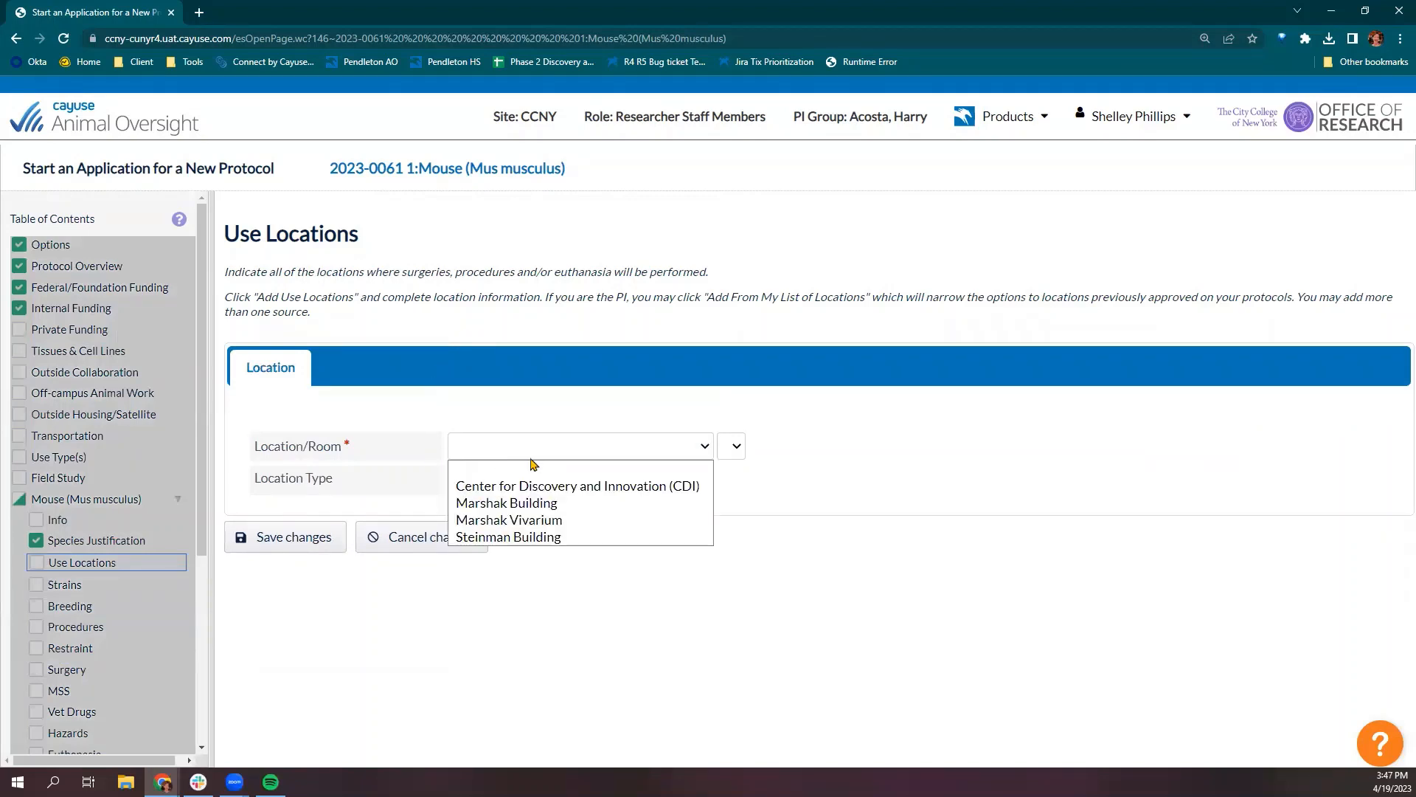
click(564, 506)
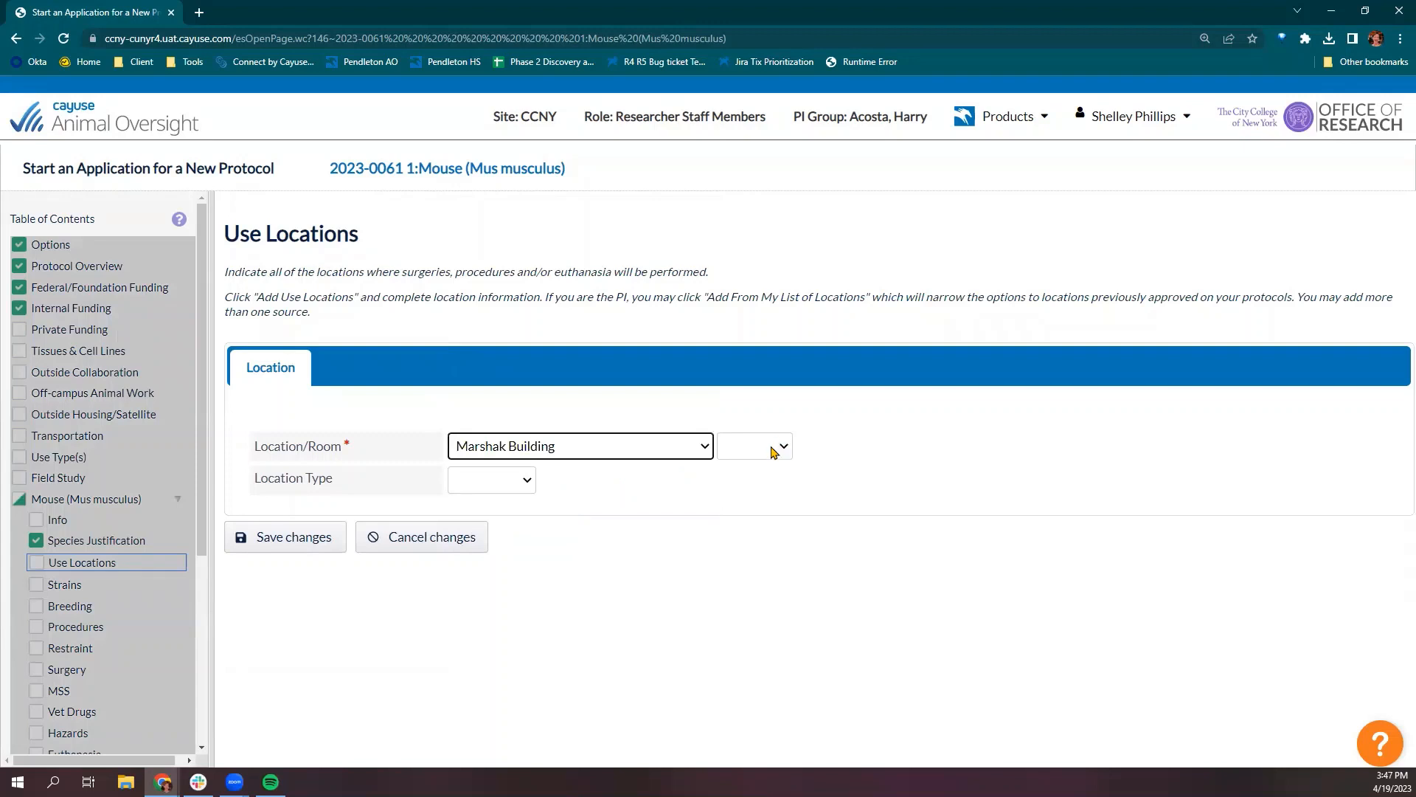
click(775, 448)
click(747, 553)
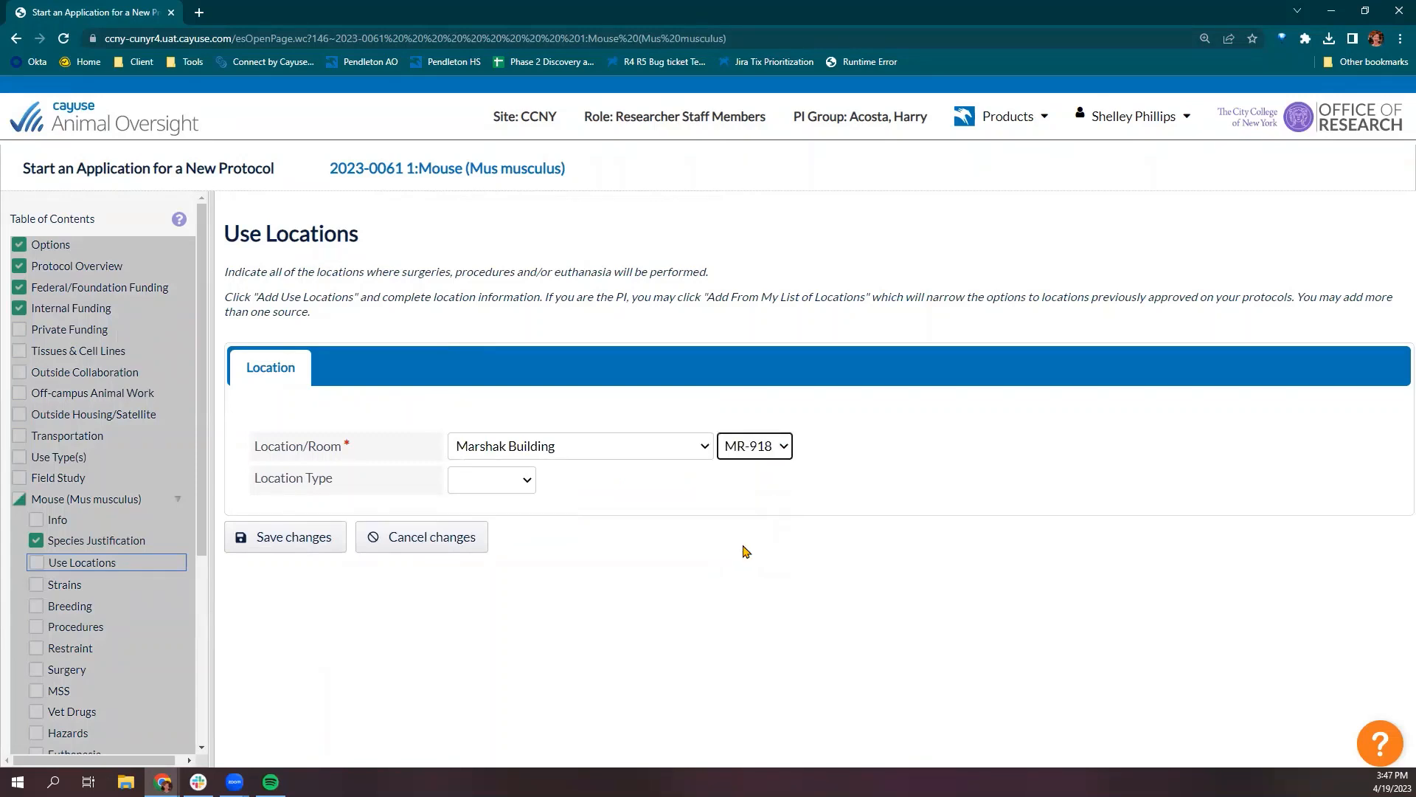
click(529, 484)
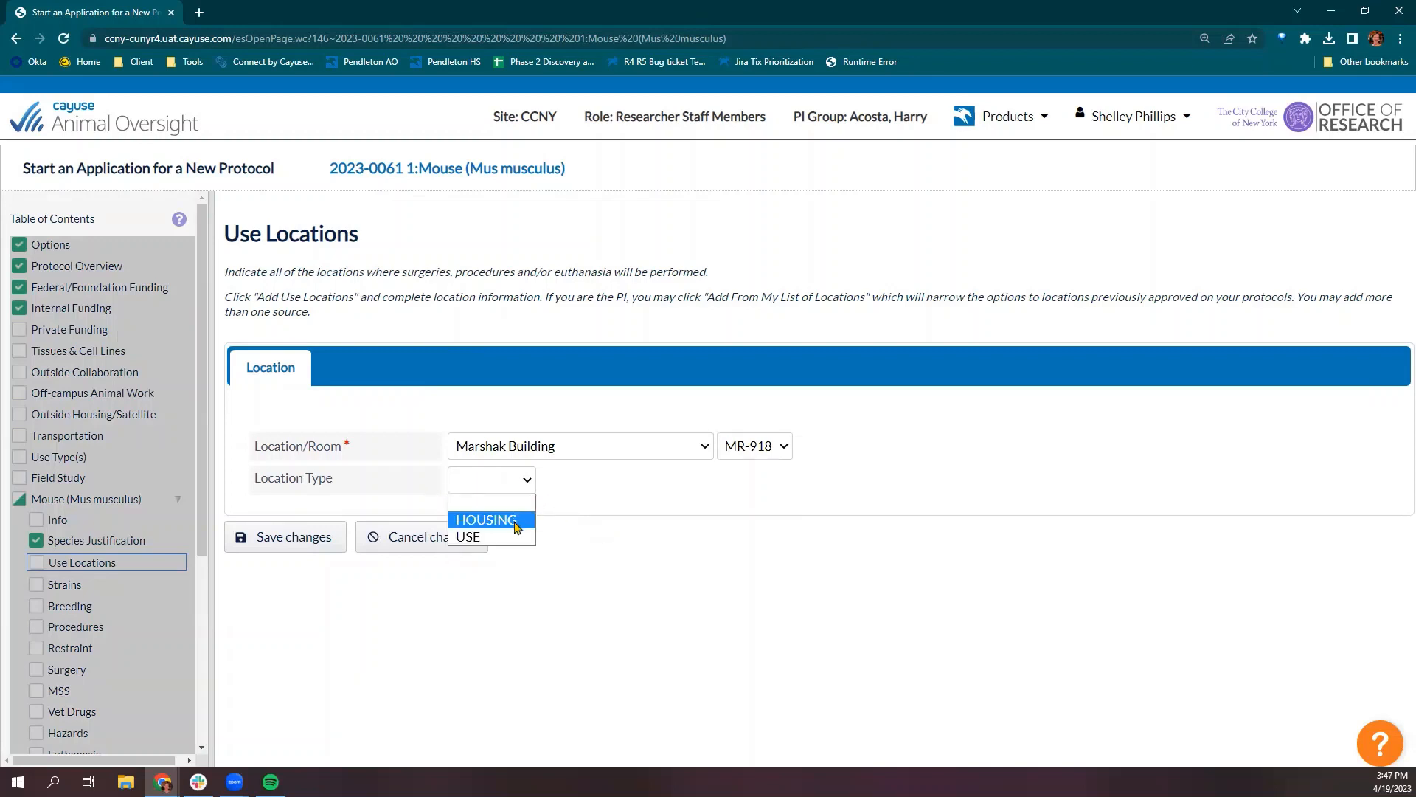
click(514, 539)
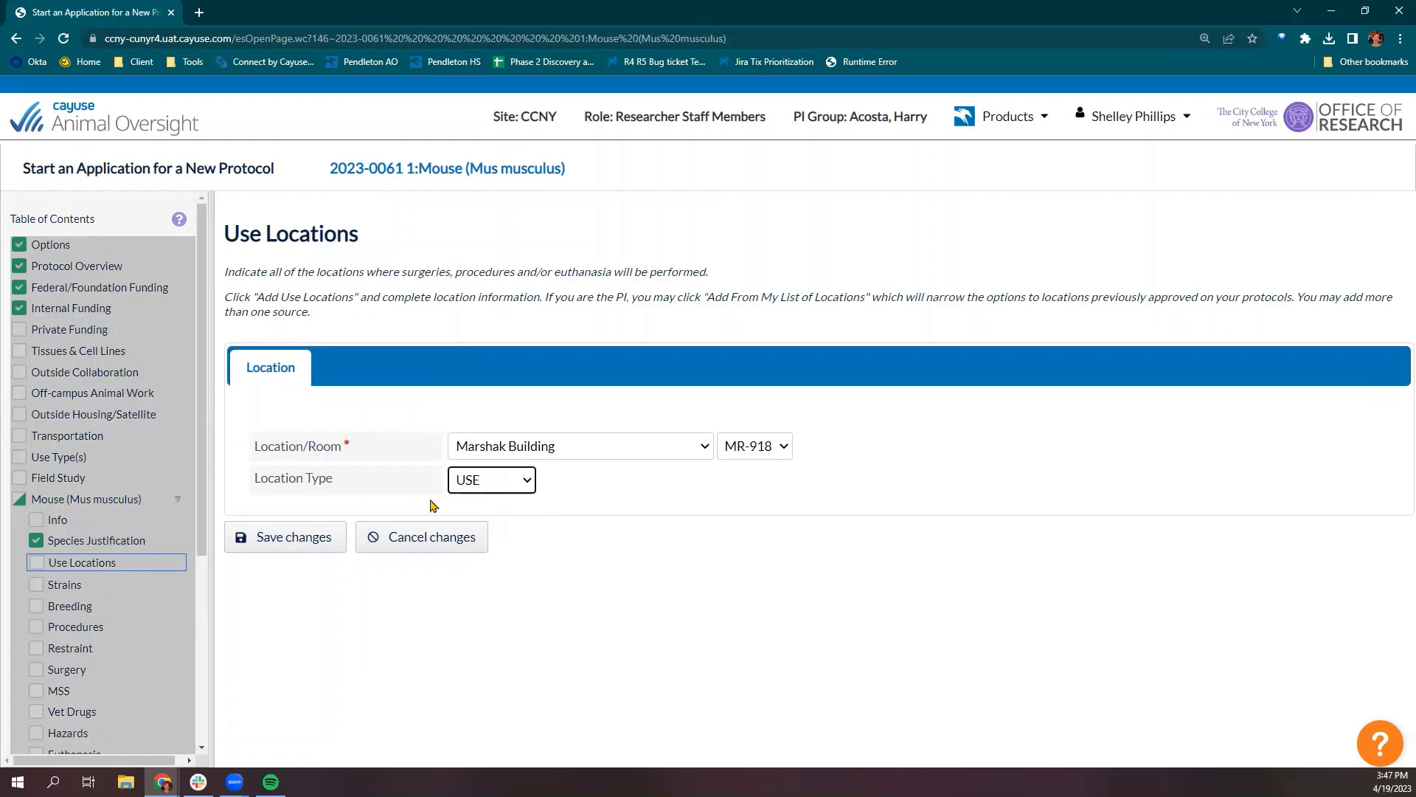
click(308, 538)
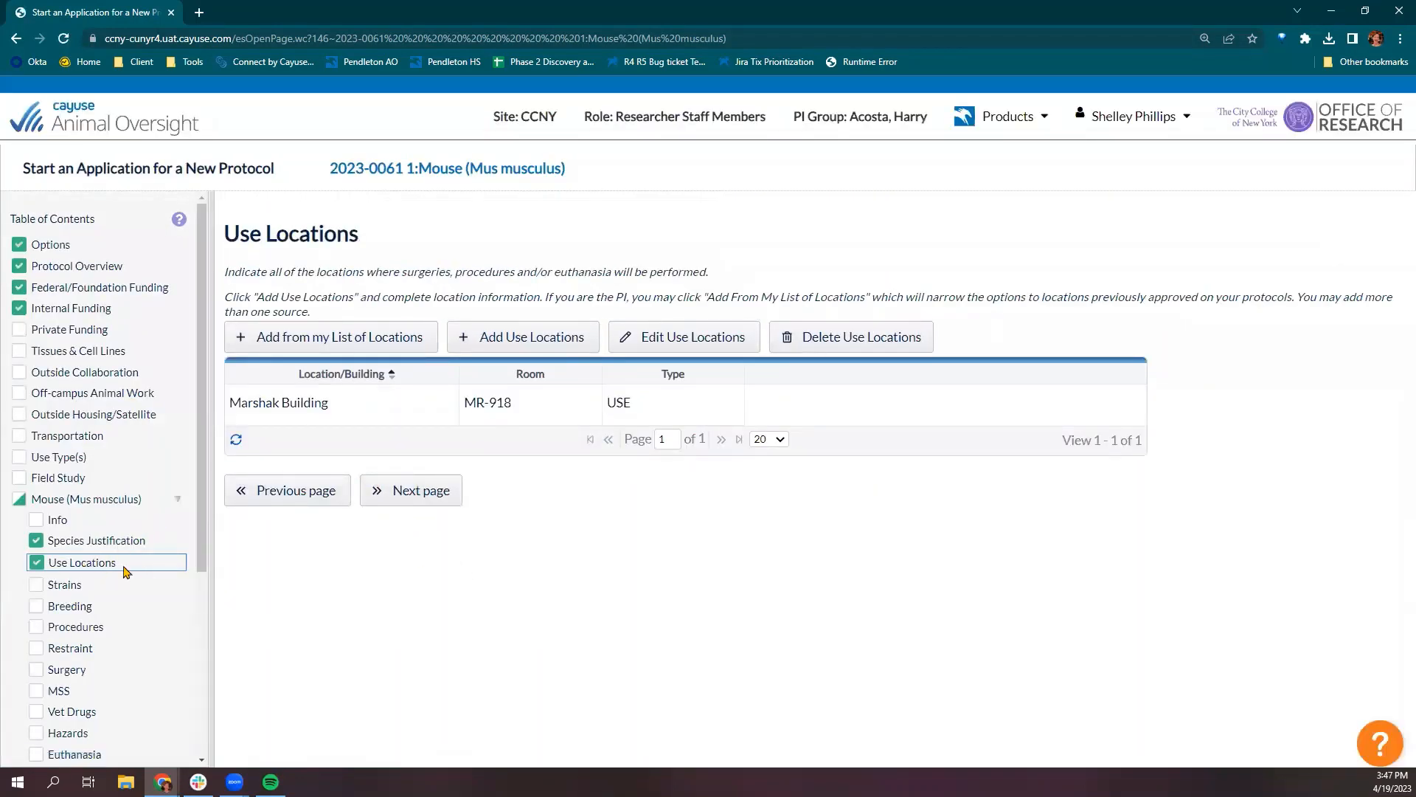
Add a mouse strain based on the listed Balb/c, naming it "Balb/c +/-", and save it.
click(65, 586)
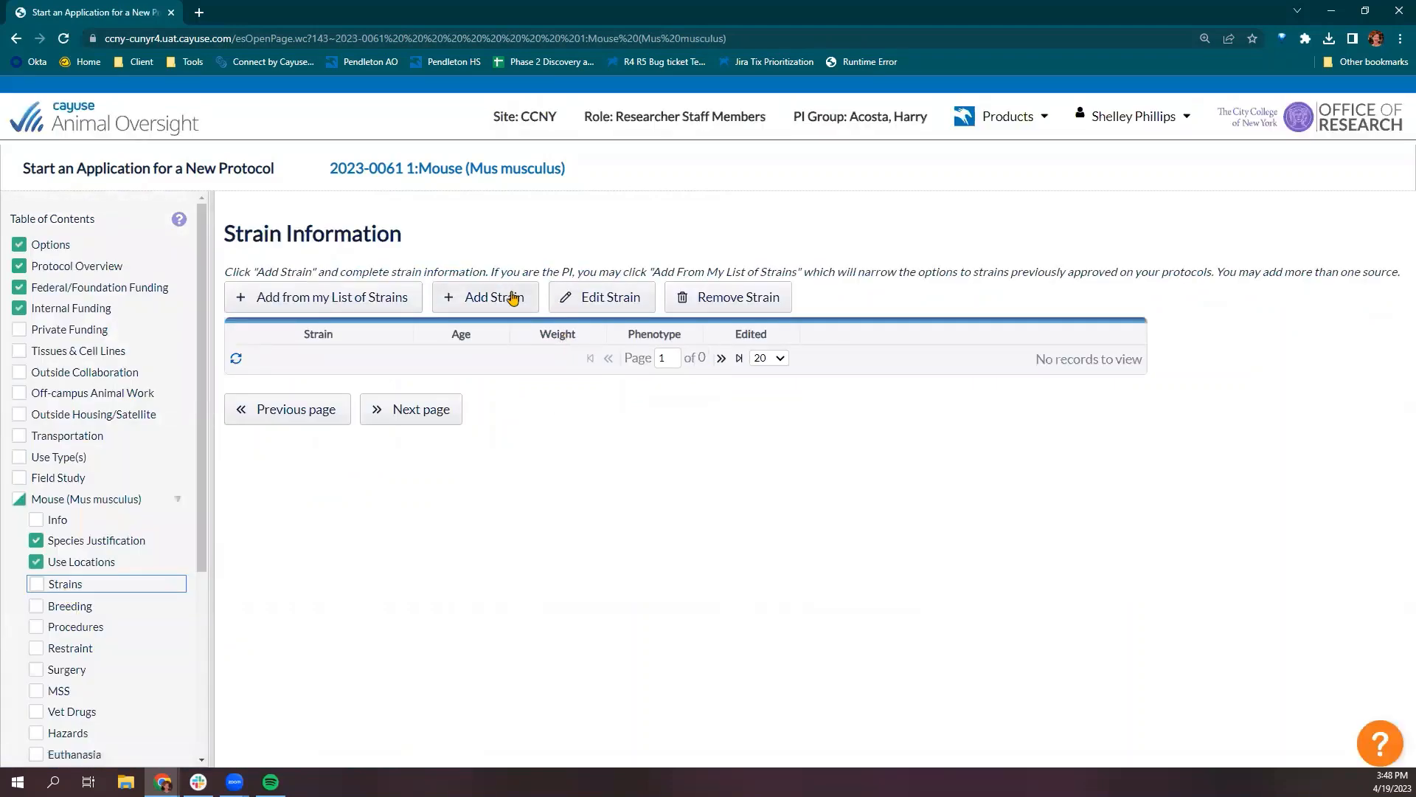
click(504, 298)
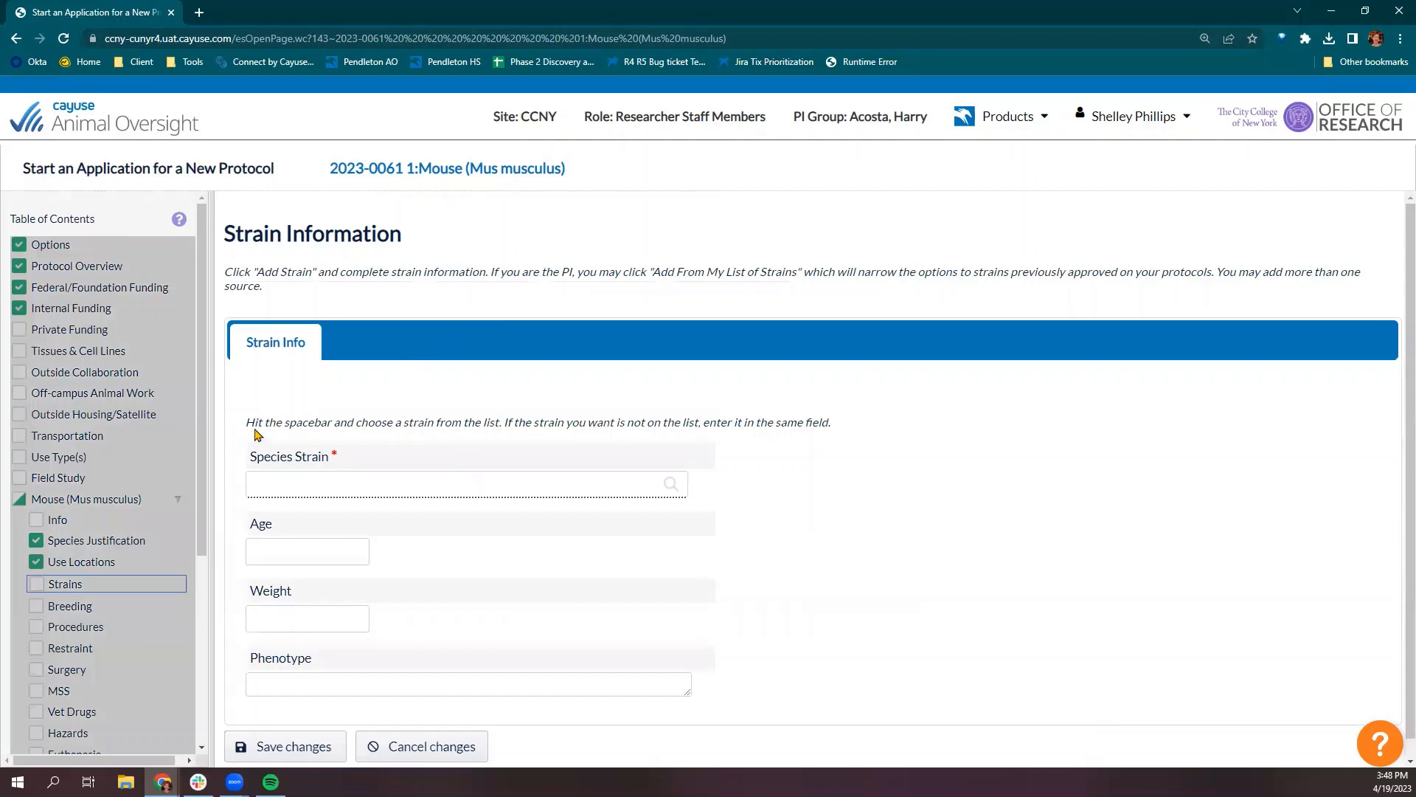
drag(246, 422, 284, 422)
click(252, 476)
key(space)
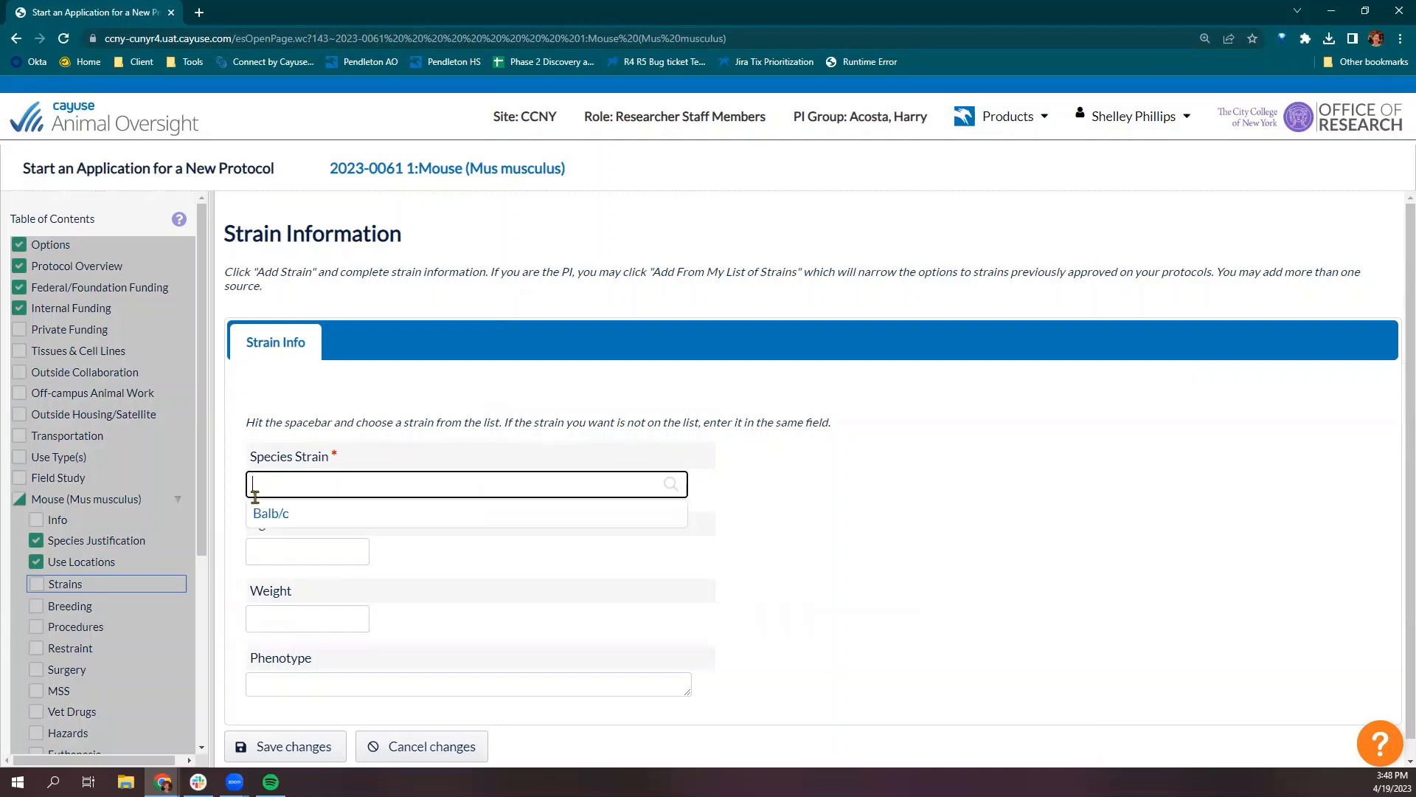
click(277, 511)
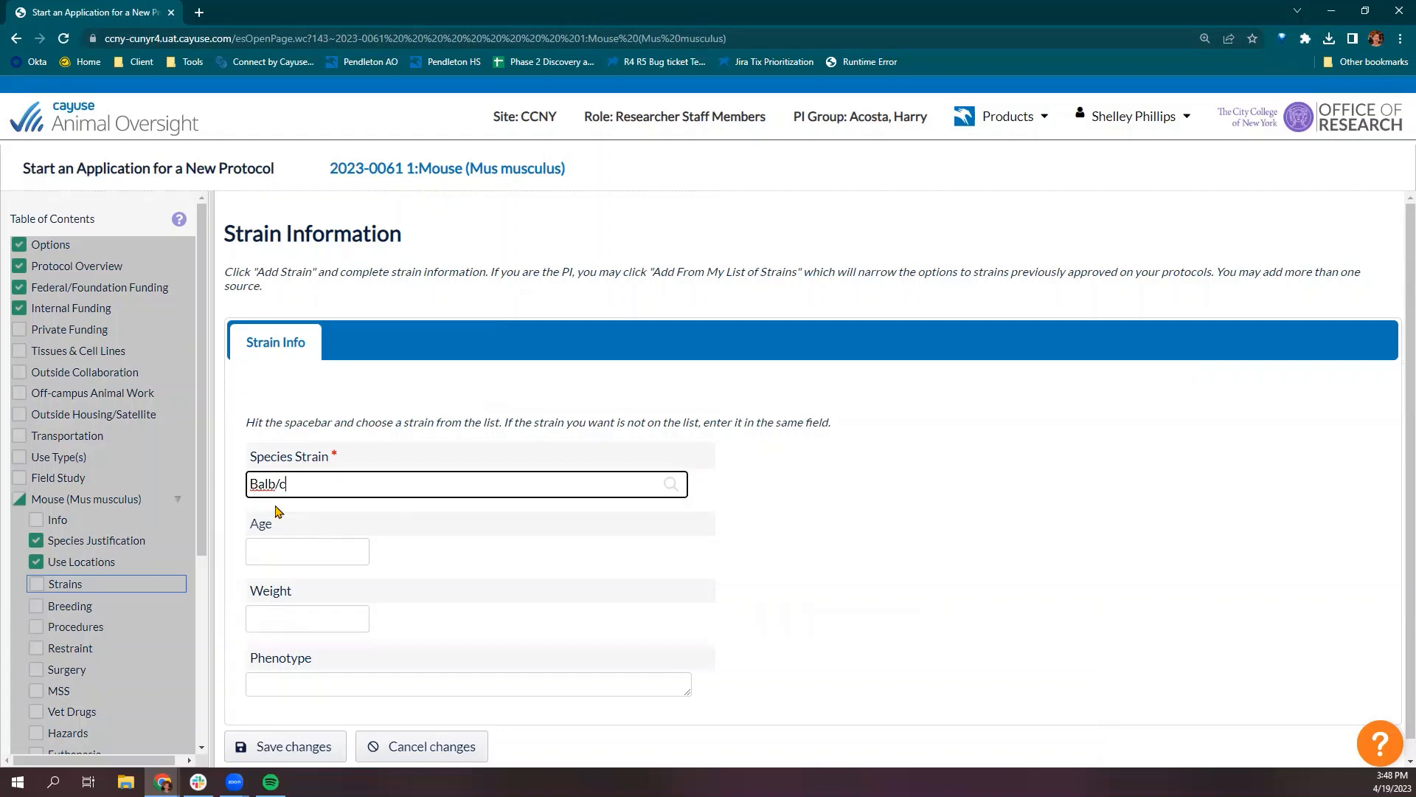
text(+-)
drag(286, 483, 352, 480)
text(+/-)
click(269, 677)
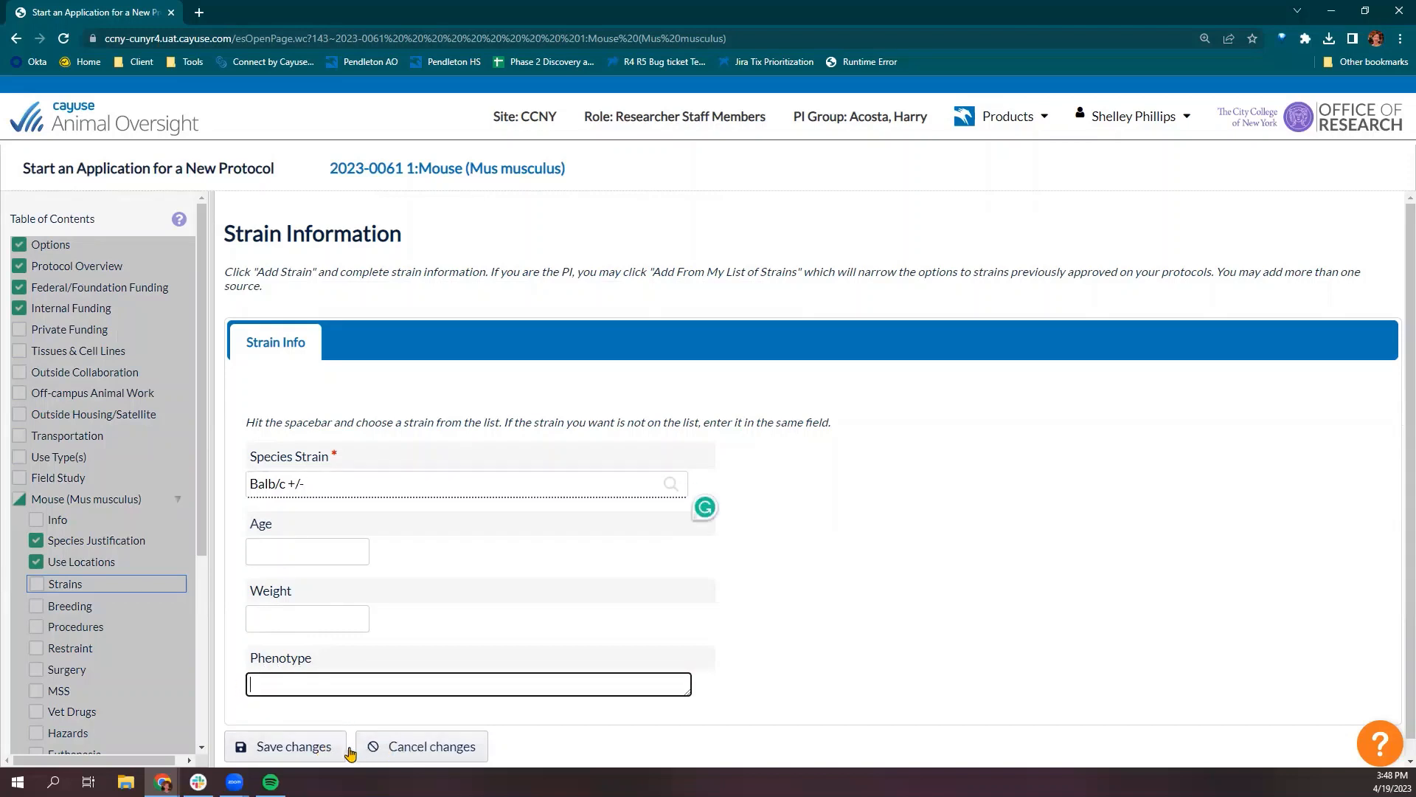
click(324, 748)
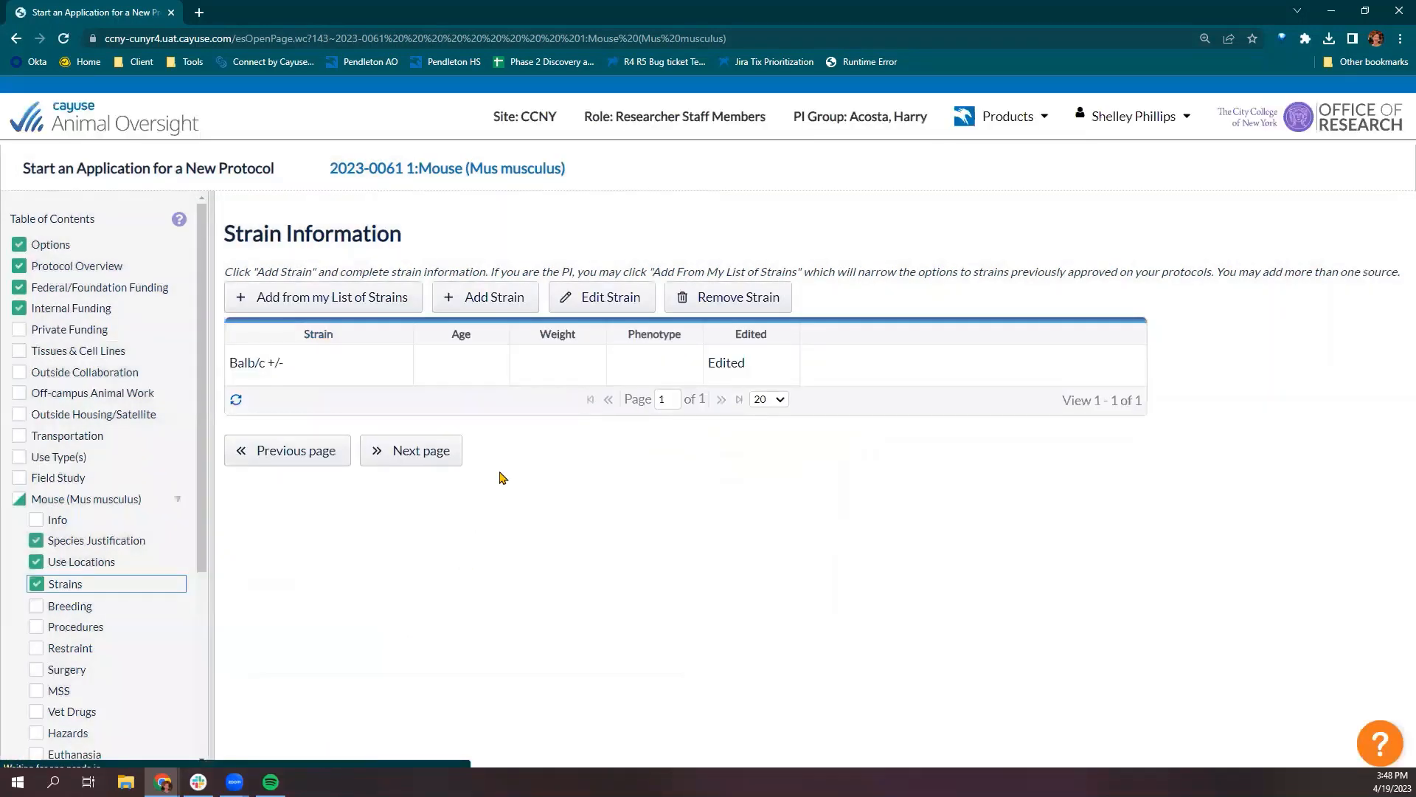
Add a second mouse strain, "Balb/c 6+-", from the suggested strains and save it.
click(516, 304)
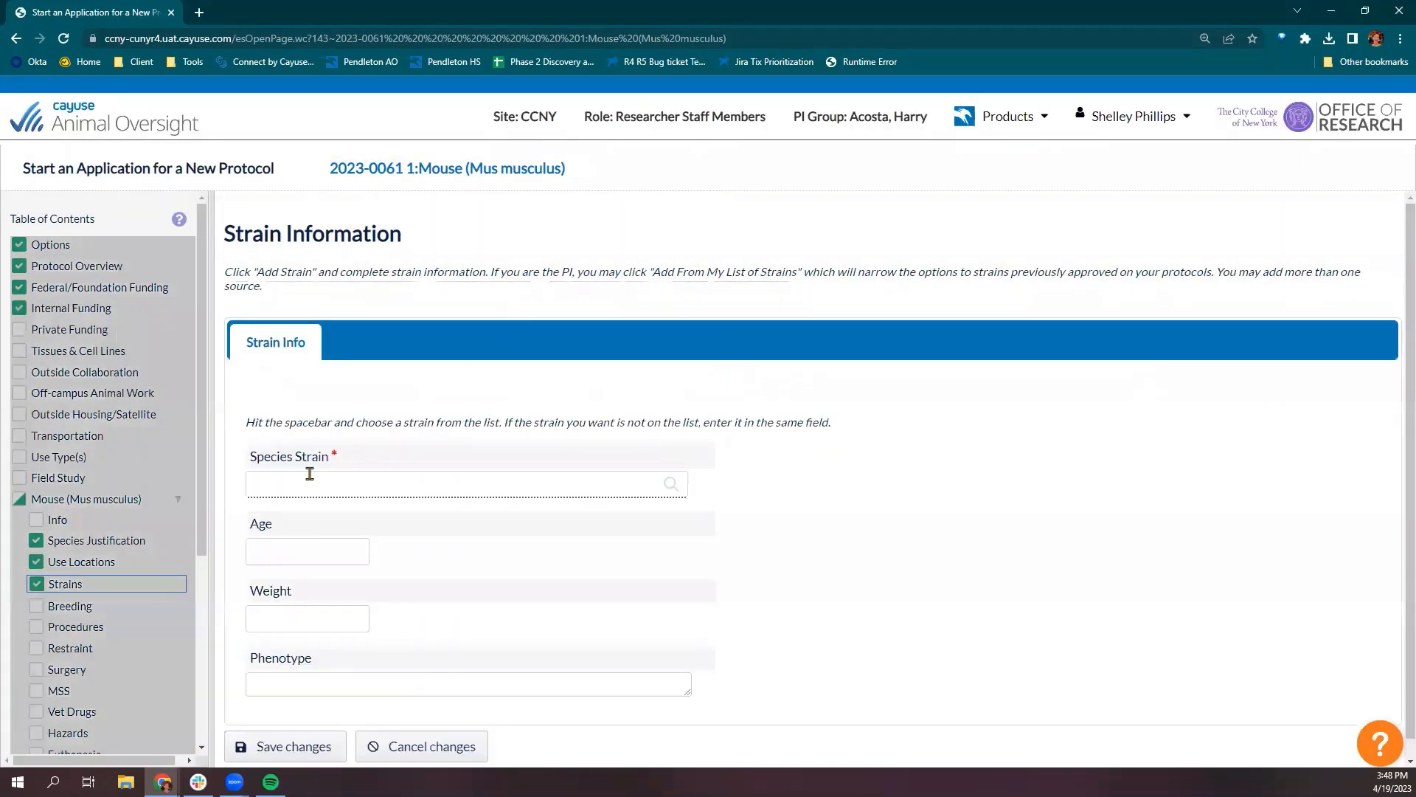
click(305, 483)
key(space)
click(306, 512)
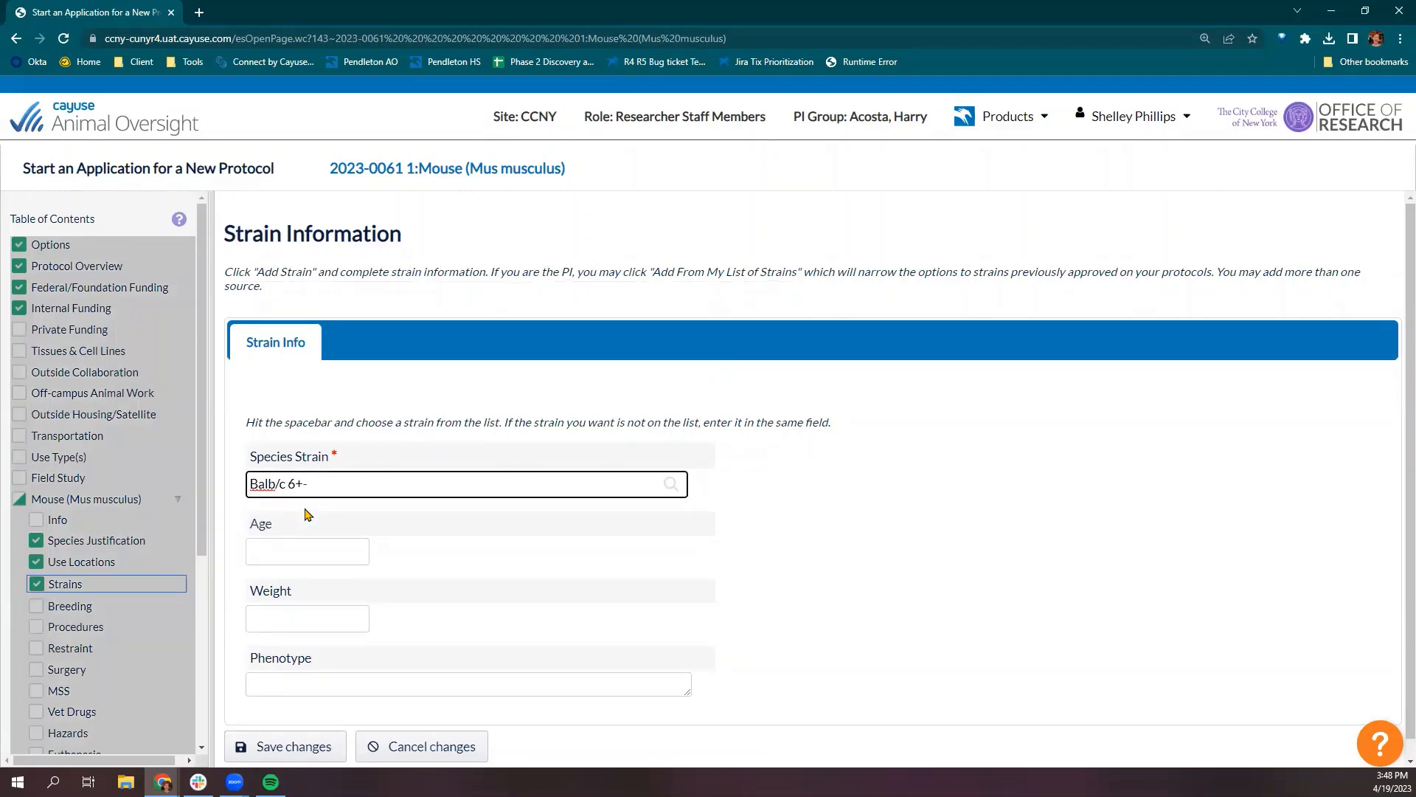
click(295, 745)
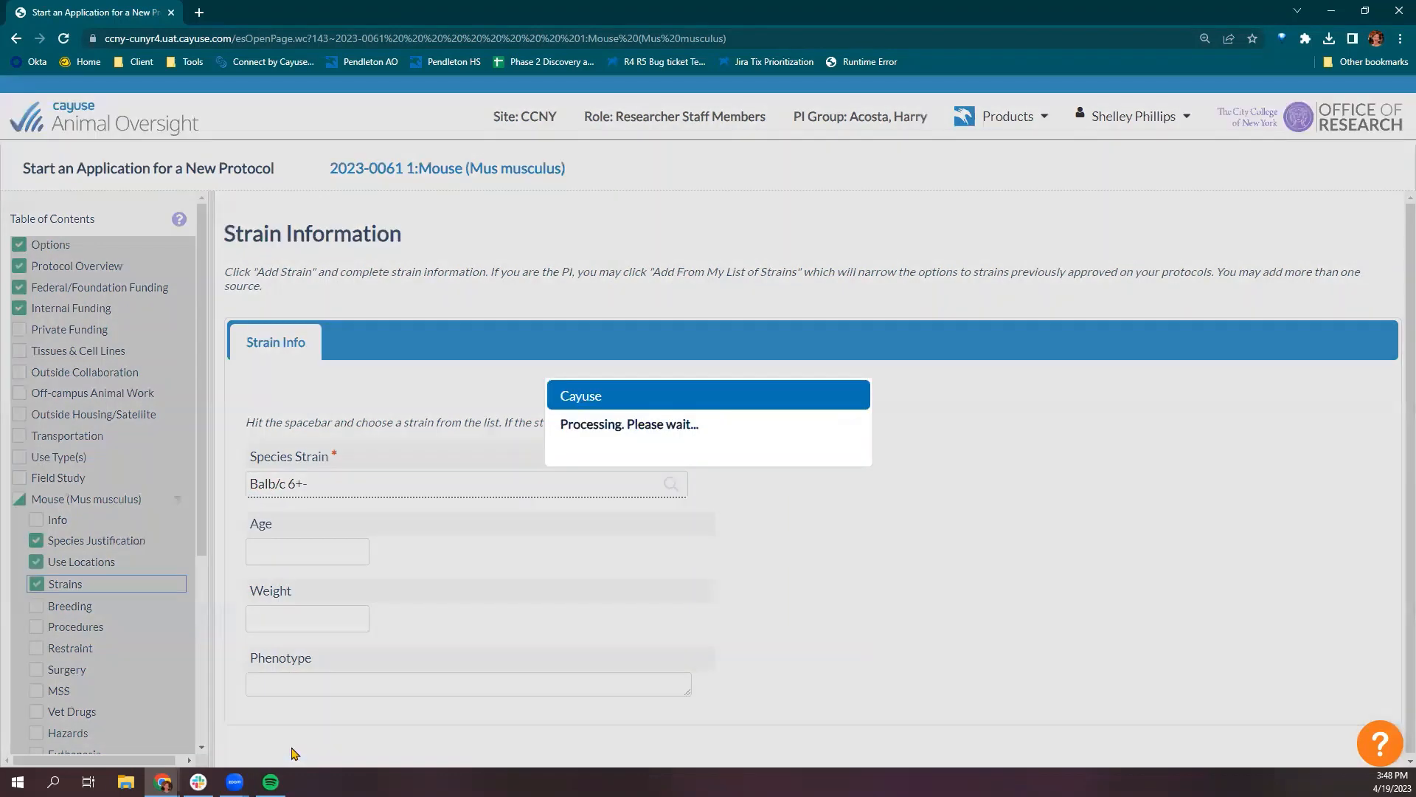
Edit the Balb/c +/- strain to set its age to "60 days", and save the change.
click(357, 367)
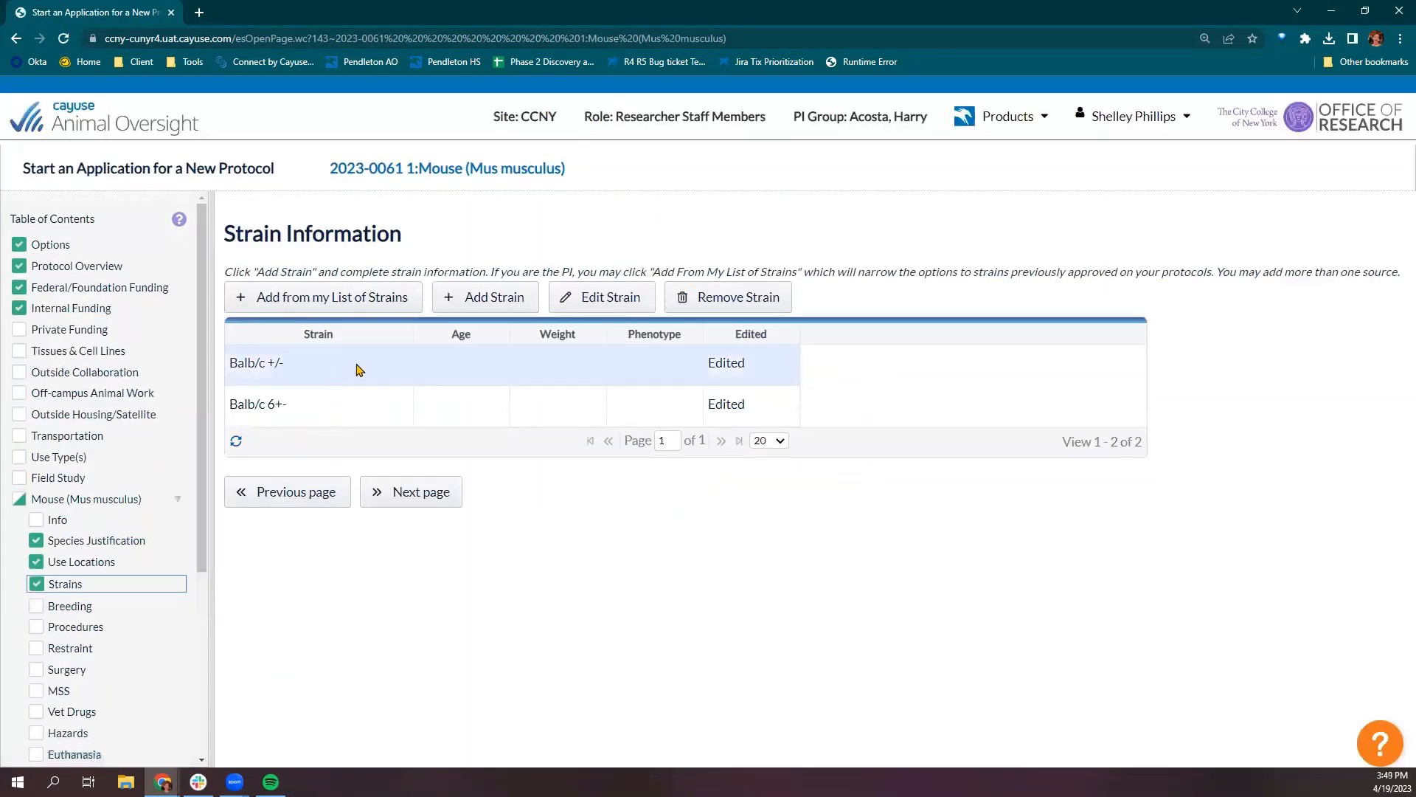
click(610, 302)
click(295, 545)
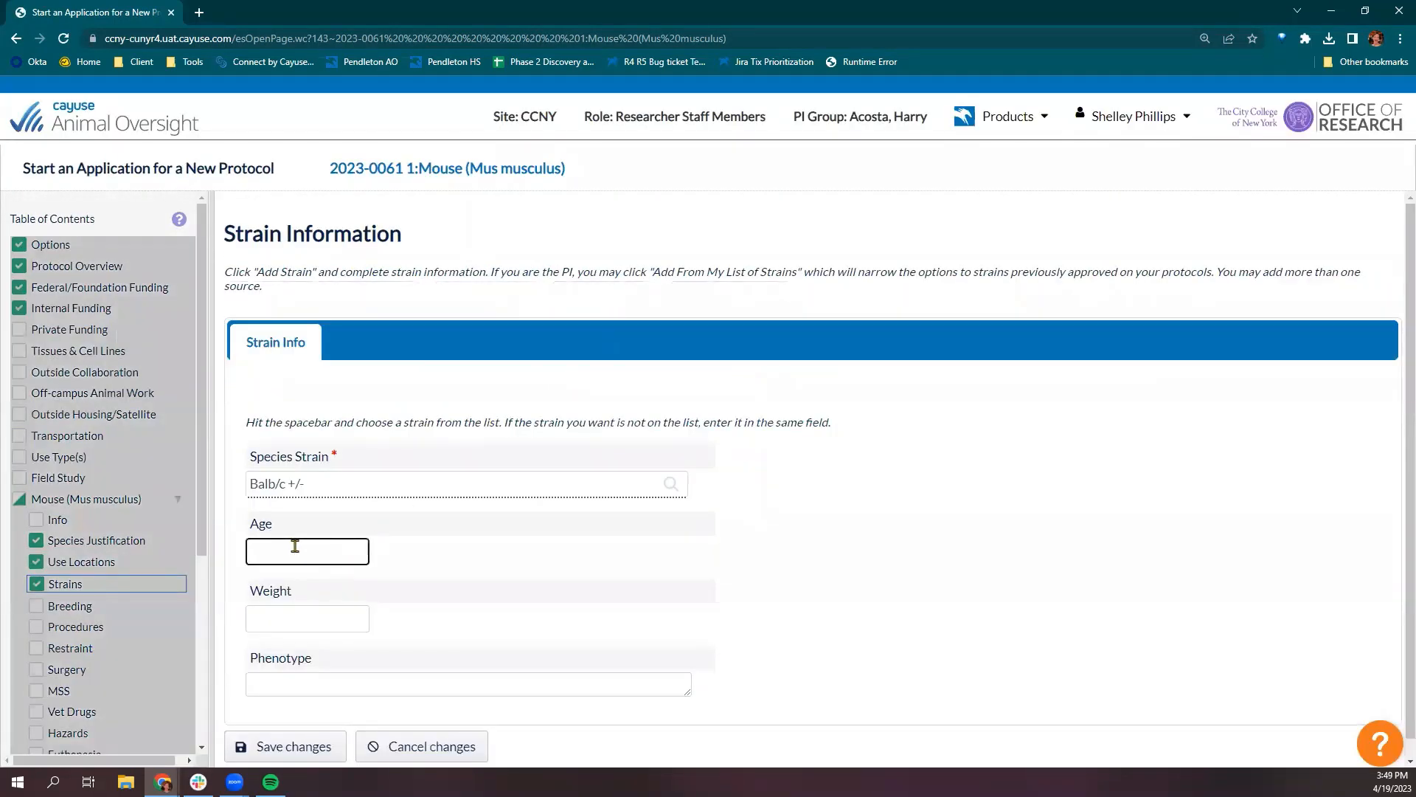
text(60)
text( dyas)
text(au)
key(BackSpace)
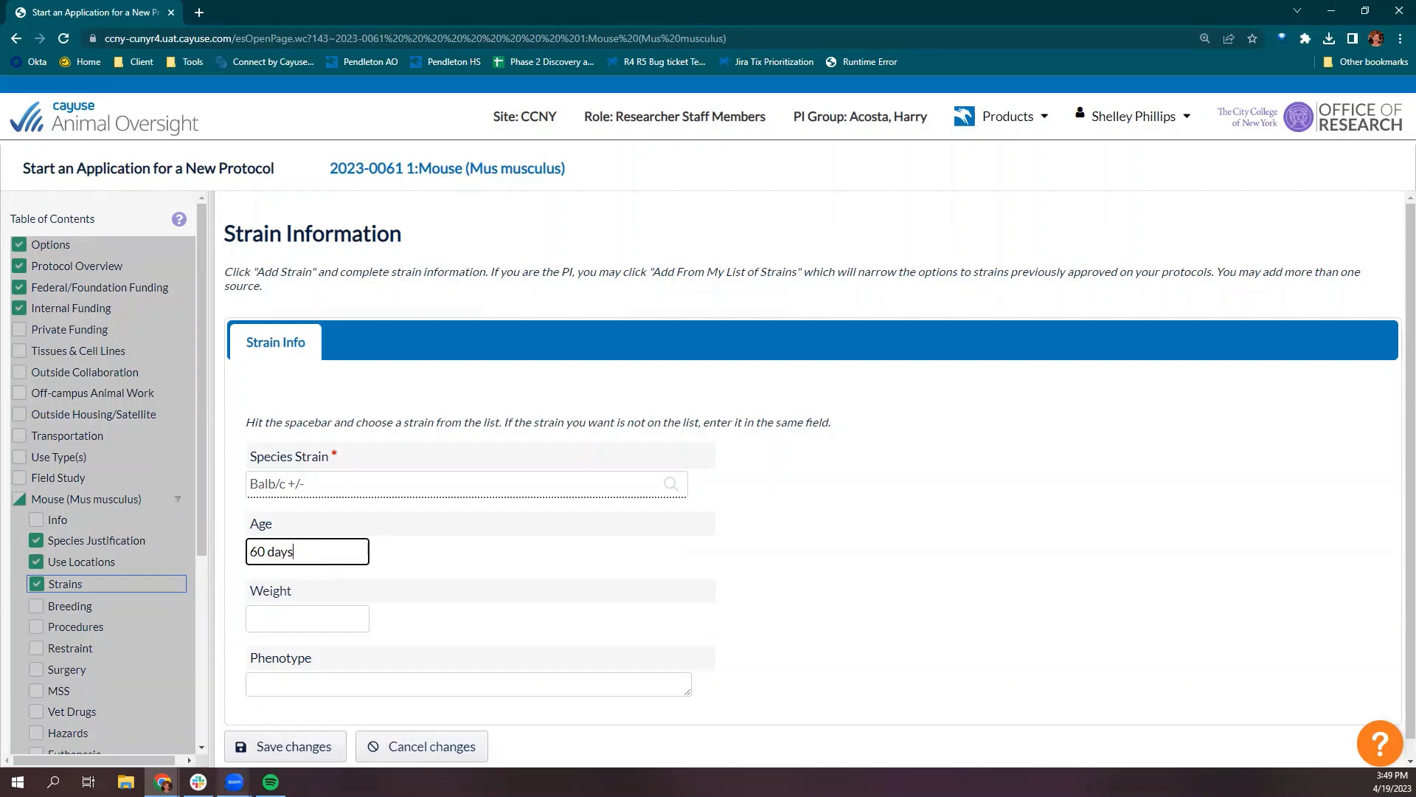
click(271, 750)
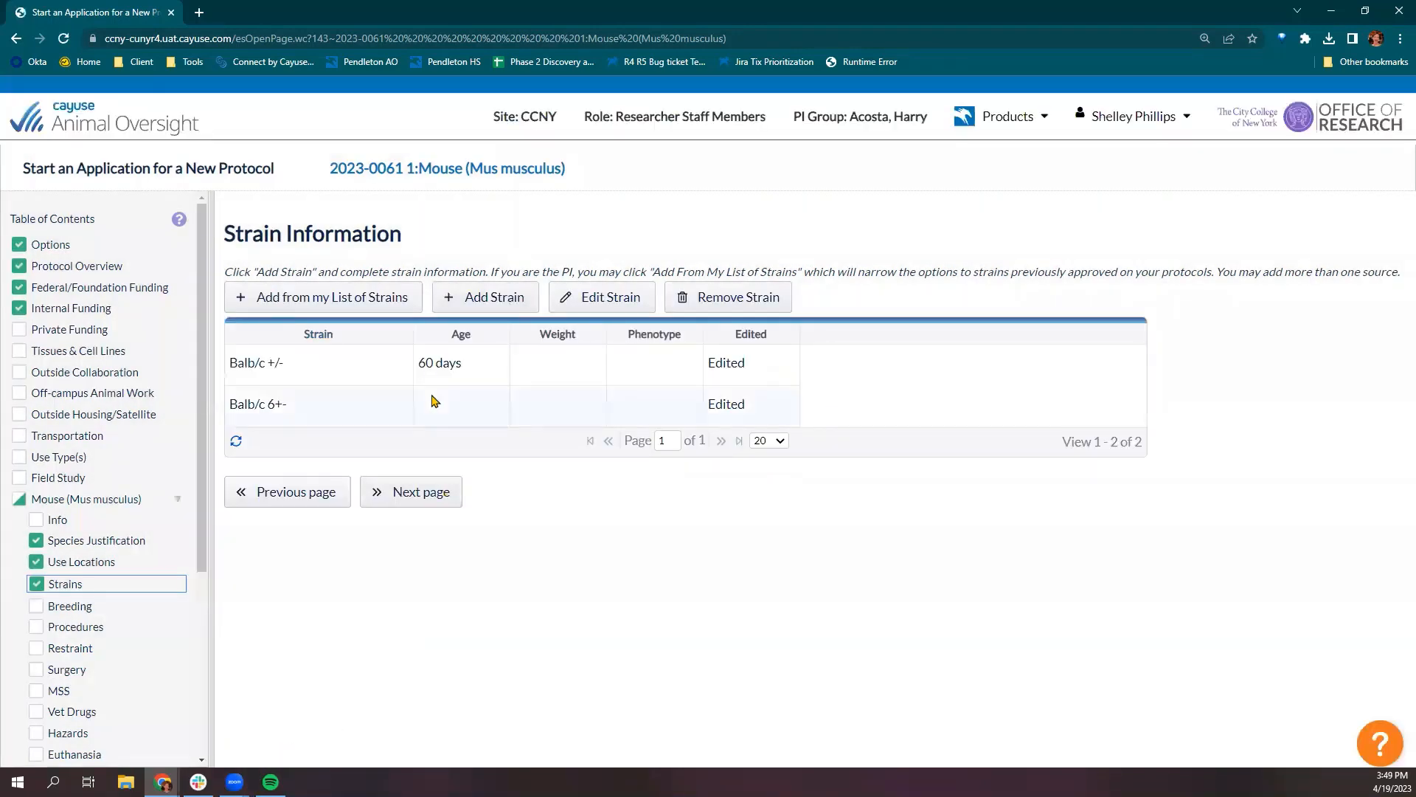
Remove the Balb/c 6+- strain from the strain list.
click(353, 368)
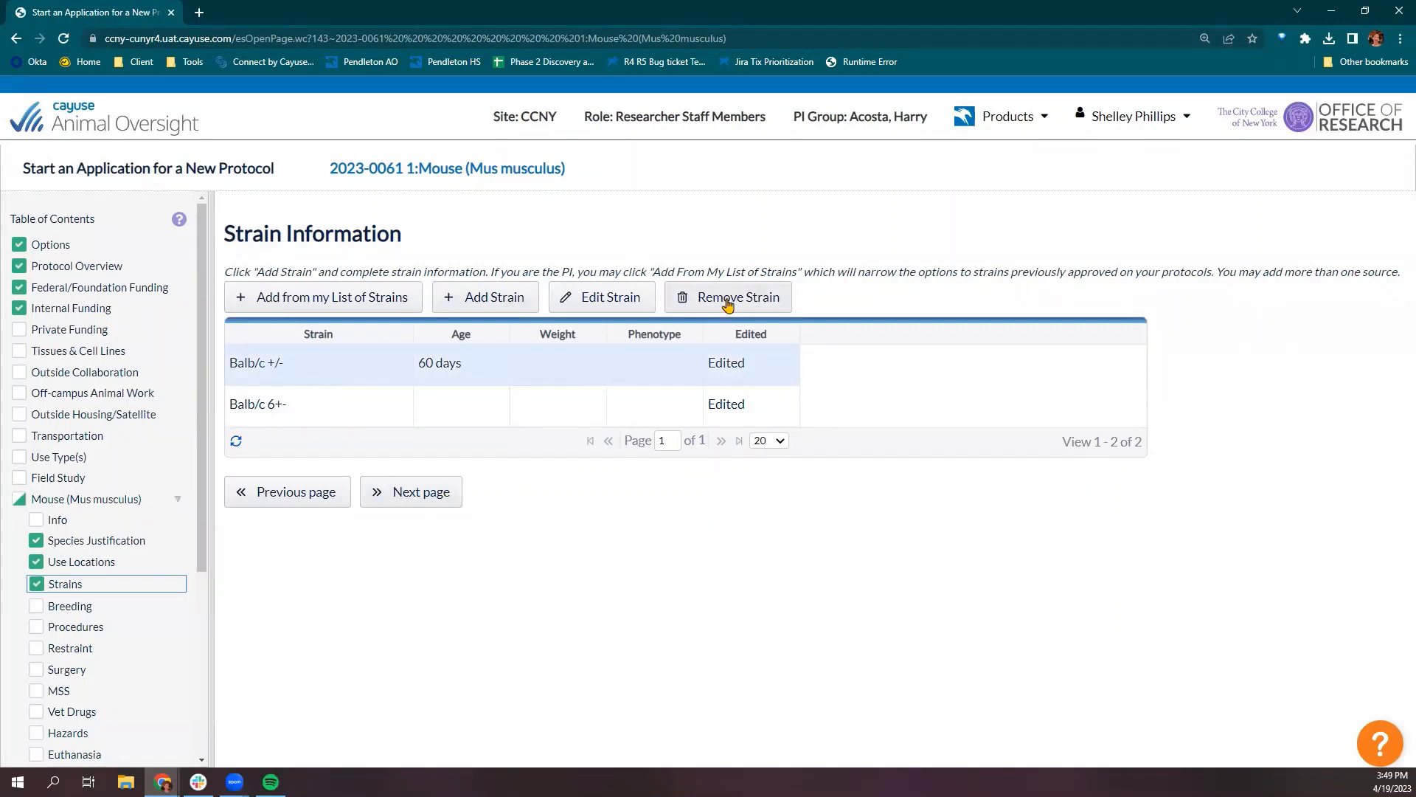
click(624, 383)
click(747, 303)
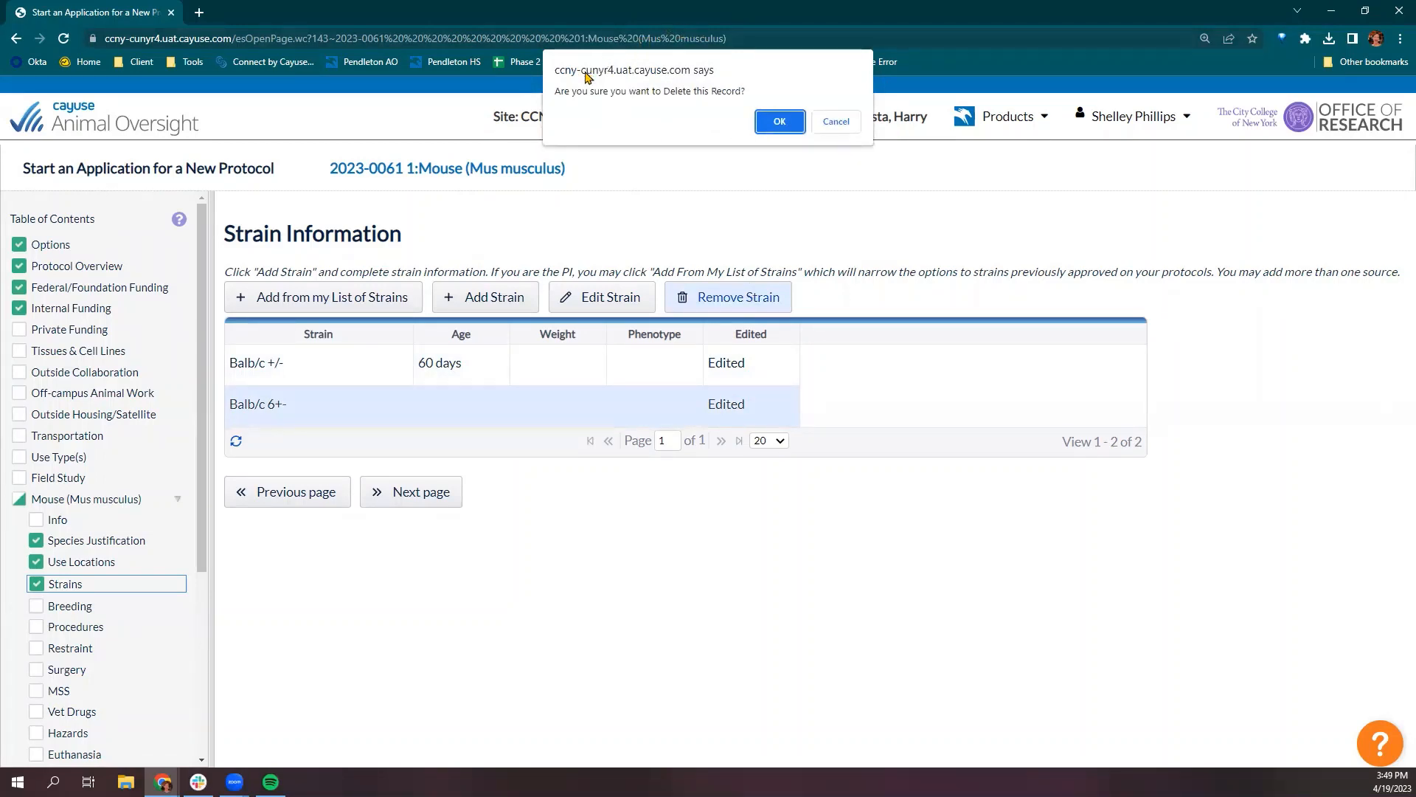
click(779, 122)
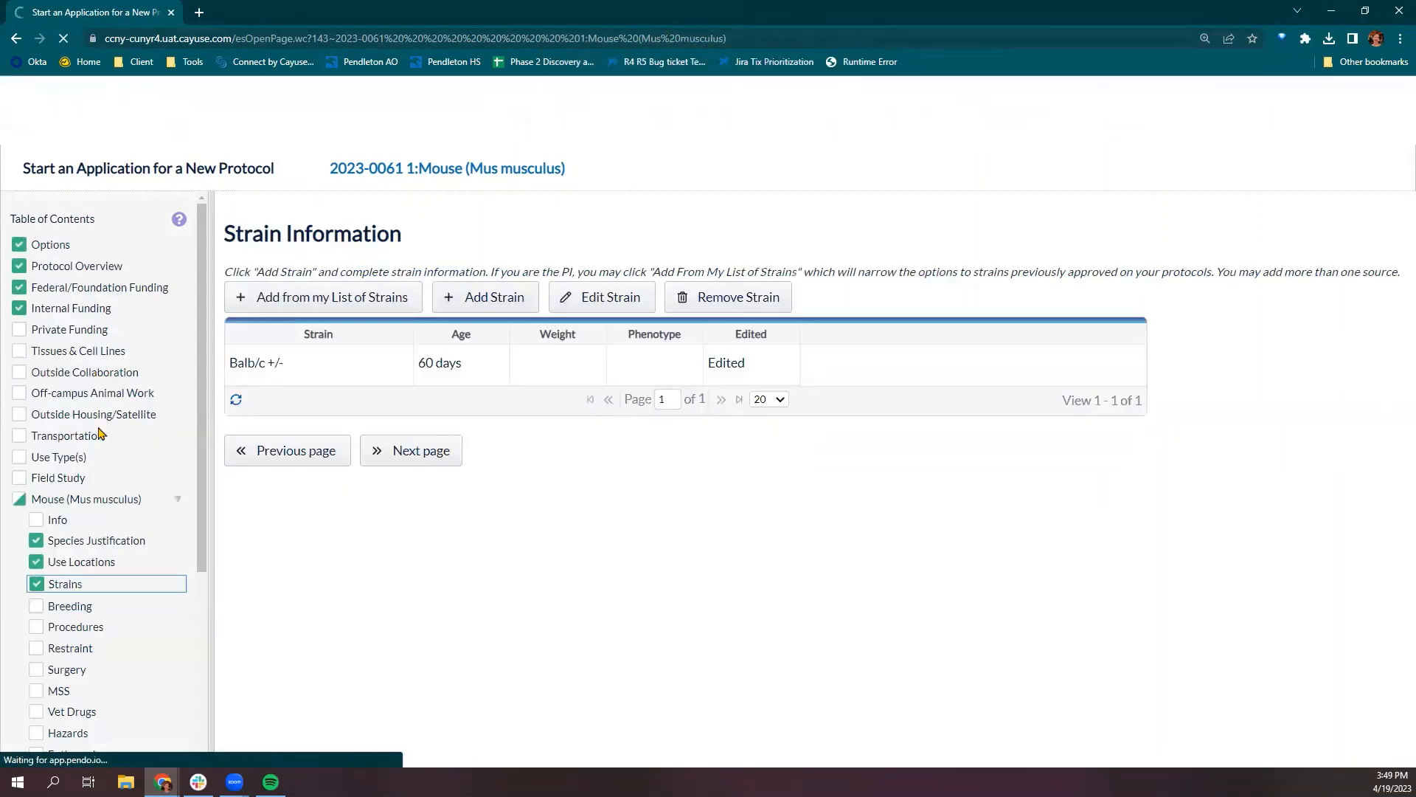
In the mouse Breeding Information, read the Transgenic Flag help and answer Yes to both Transgenic Flag and Maintain Breeding Colony.
click(417, 456)
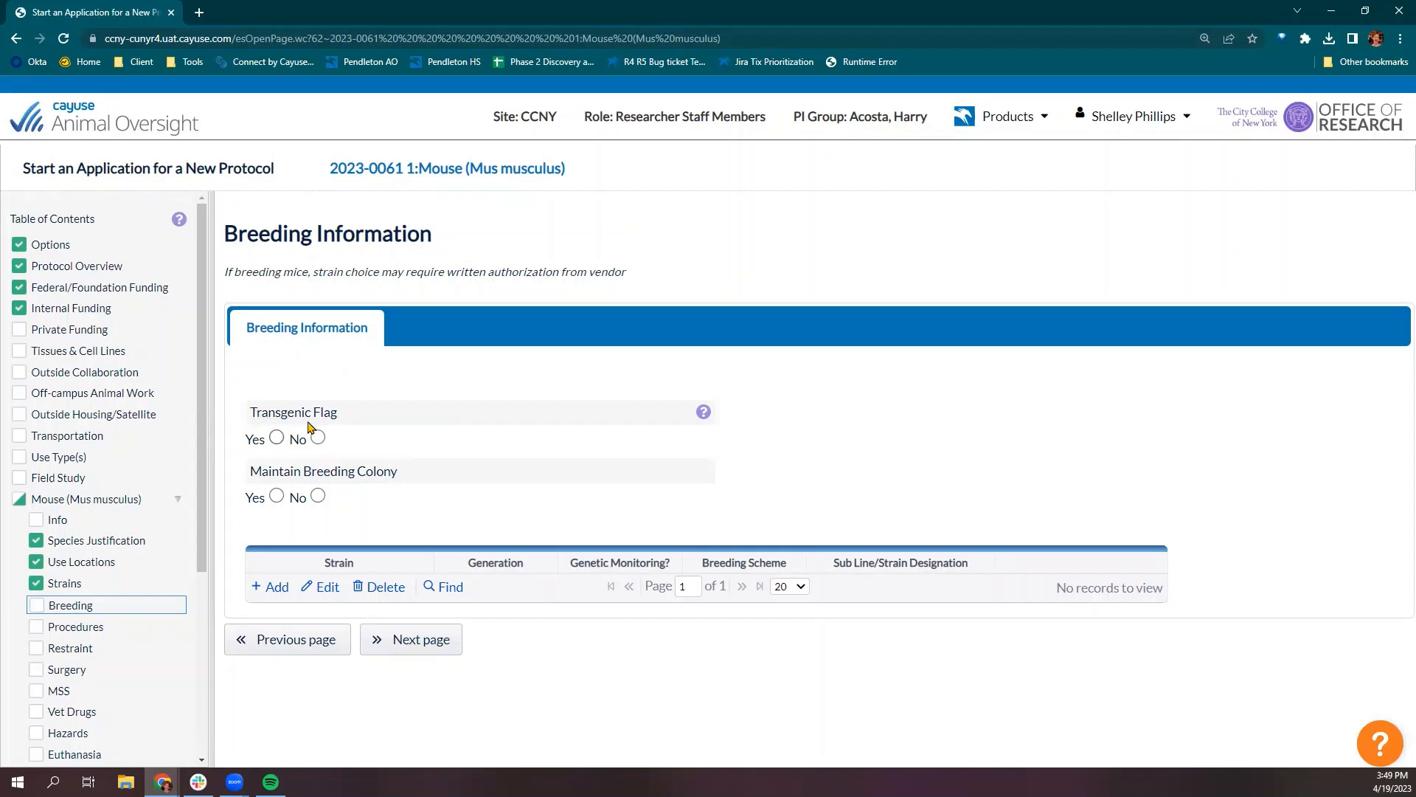
click(705, 415)
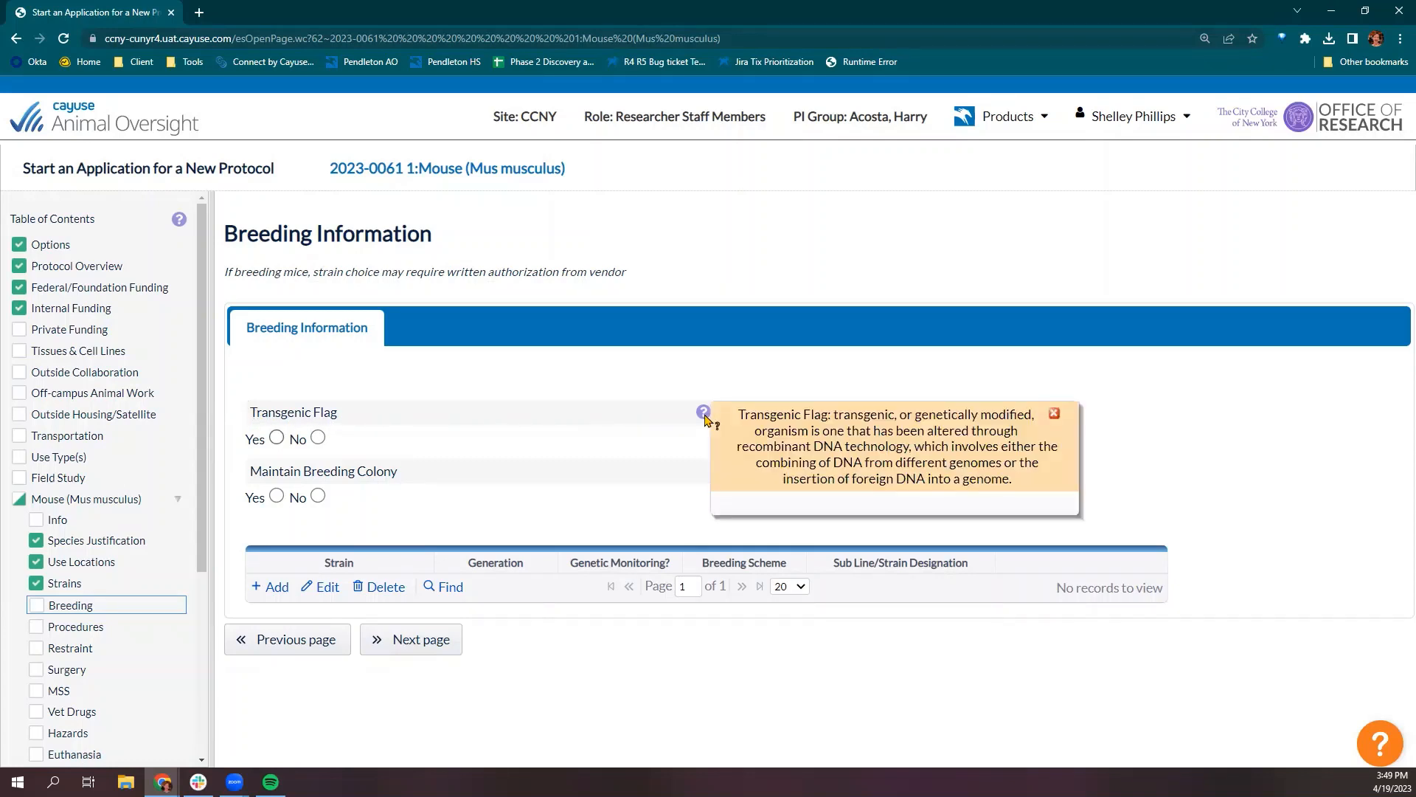
click(276, 437)
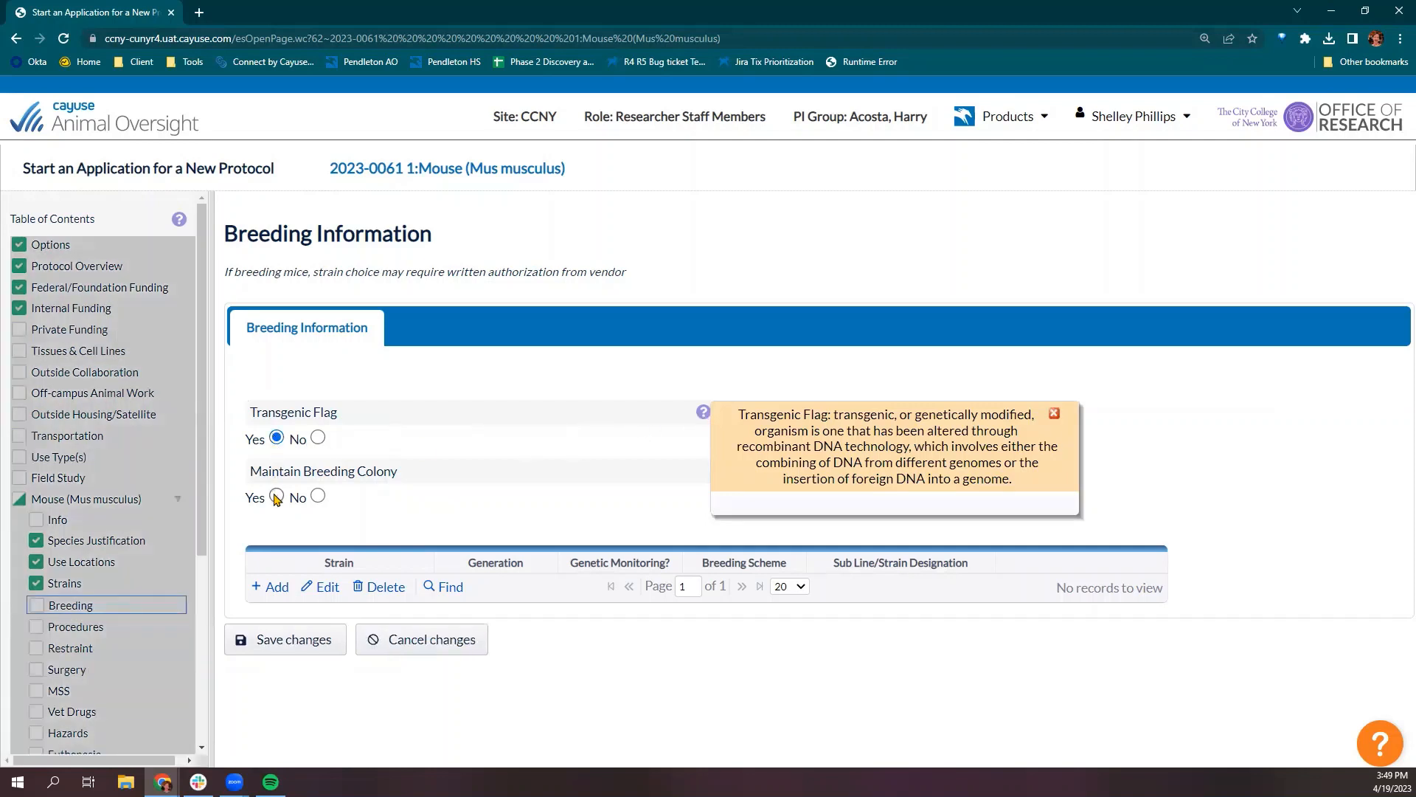
click(1054, 414)
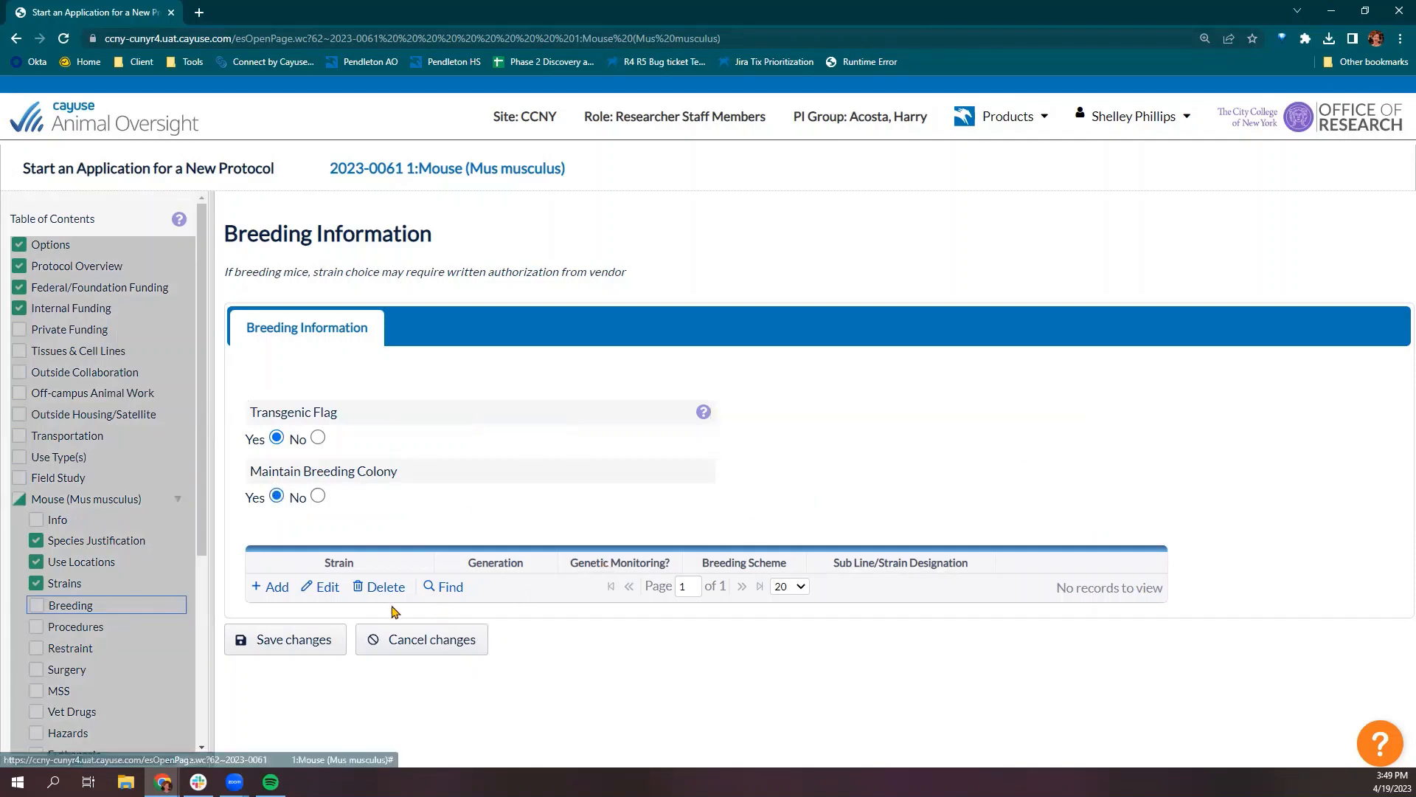
Add a breeding record for strain C57 with genetic monitoring and the Breeding Pair scheme, and save the breeding information.
click(272, 590)
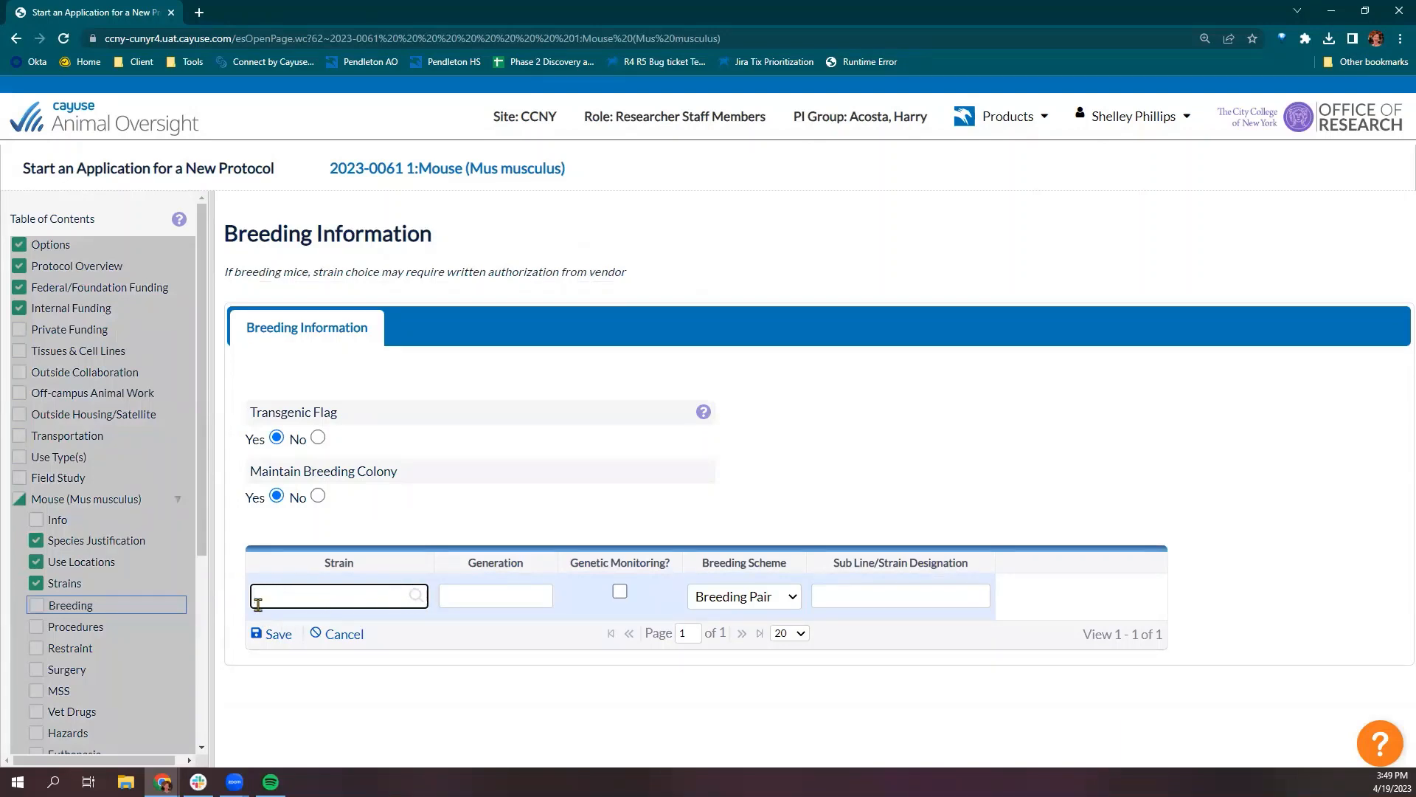
text(7)
click(499, 597)
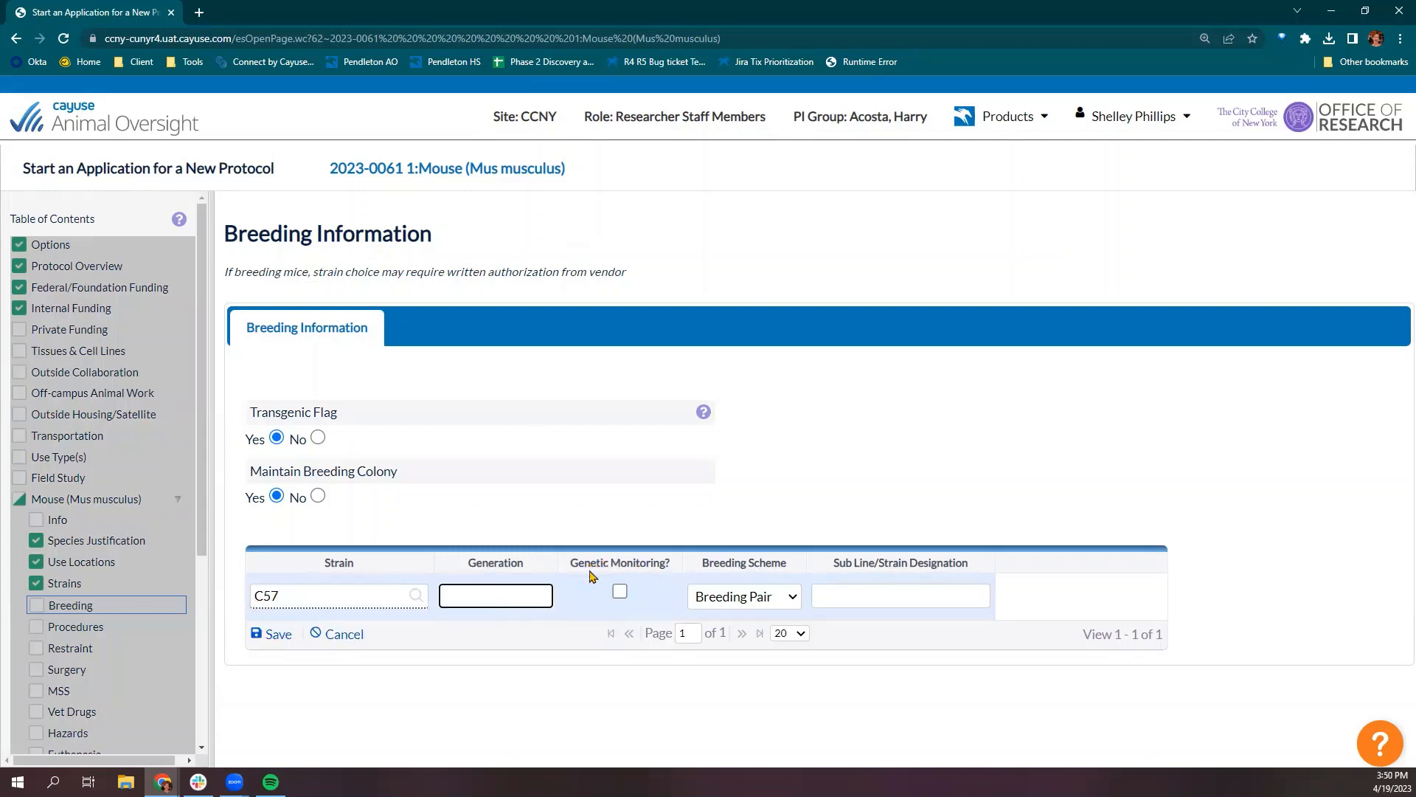
click(621, 591)
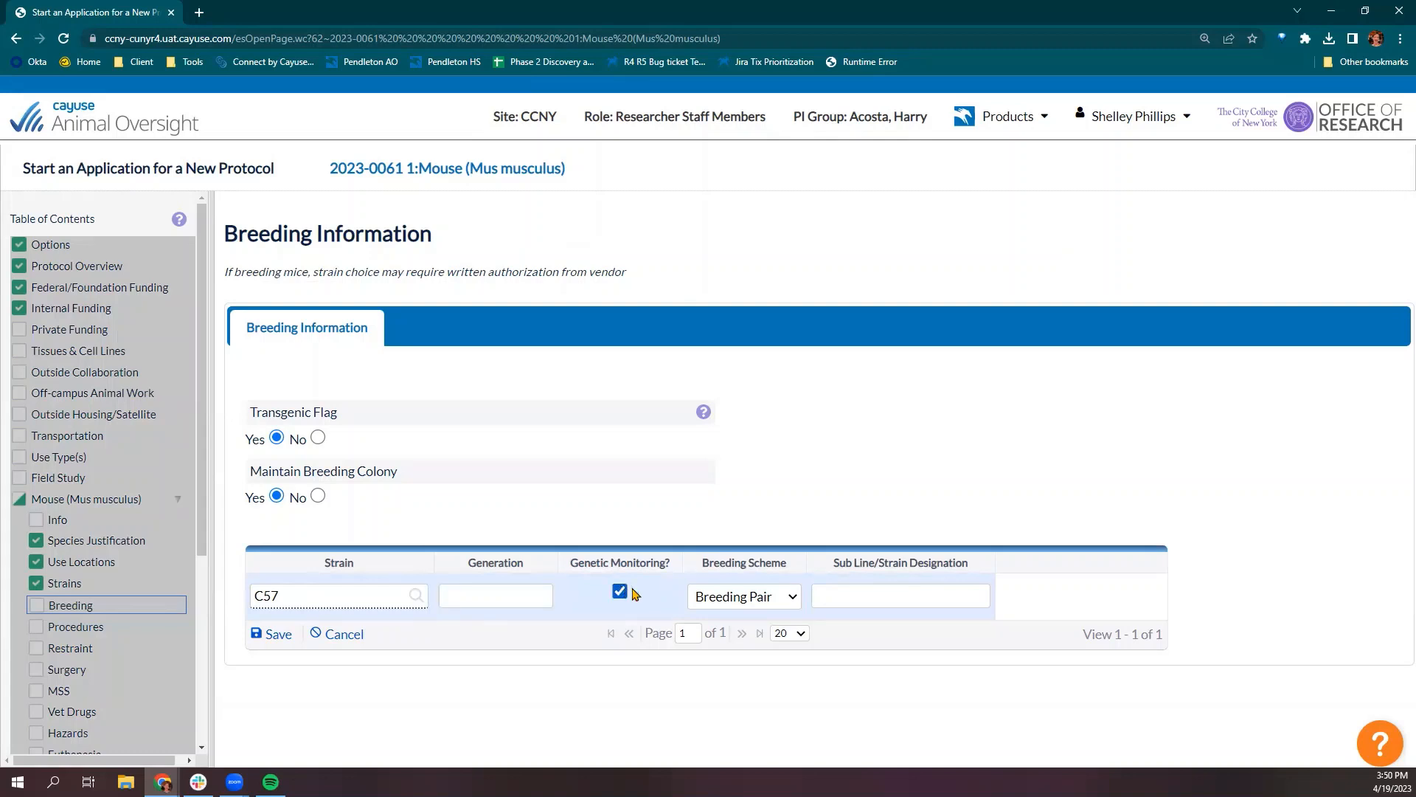
click(792, 596)
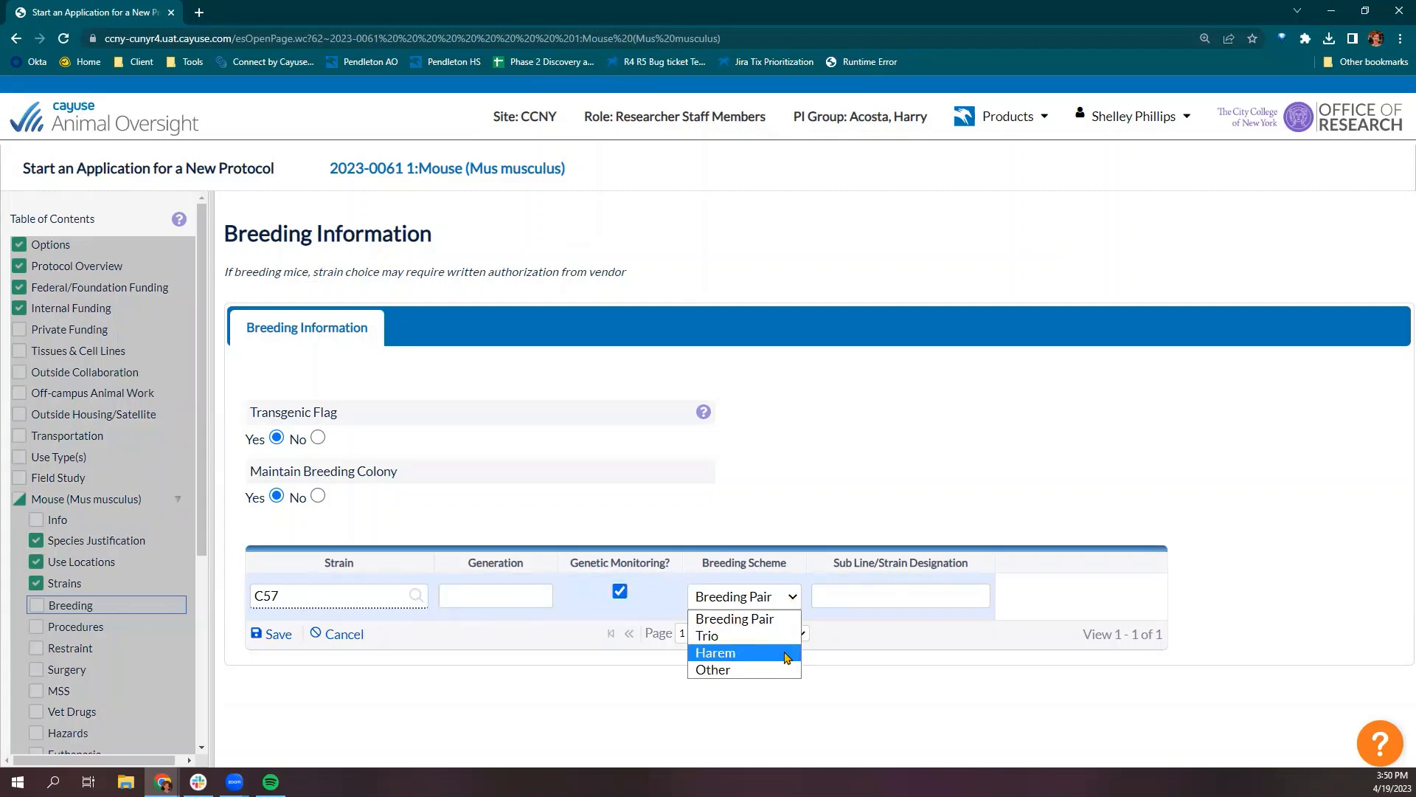
click(837, 596)
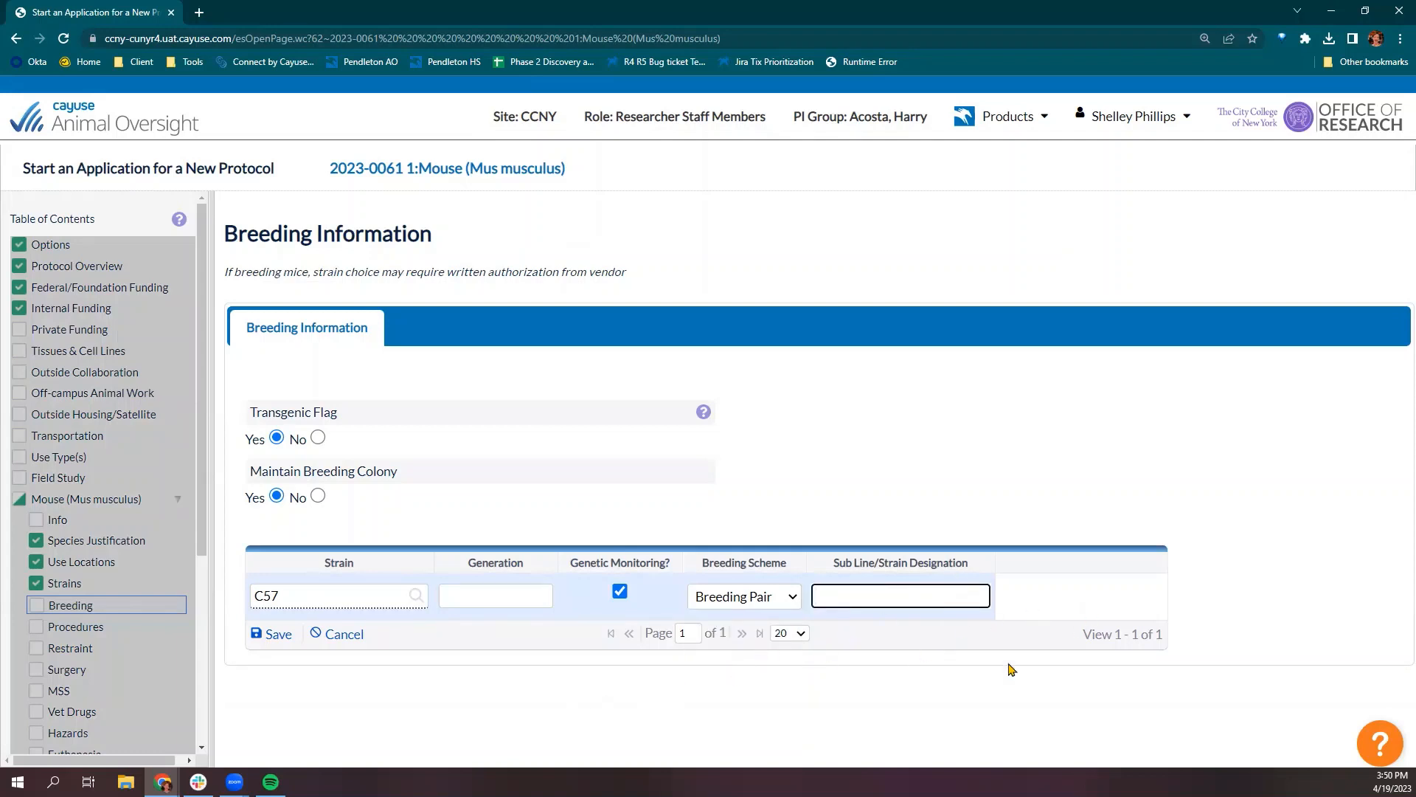
click(271, 634)
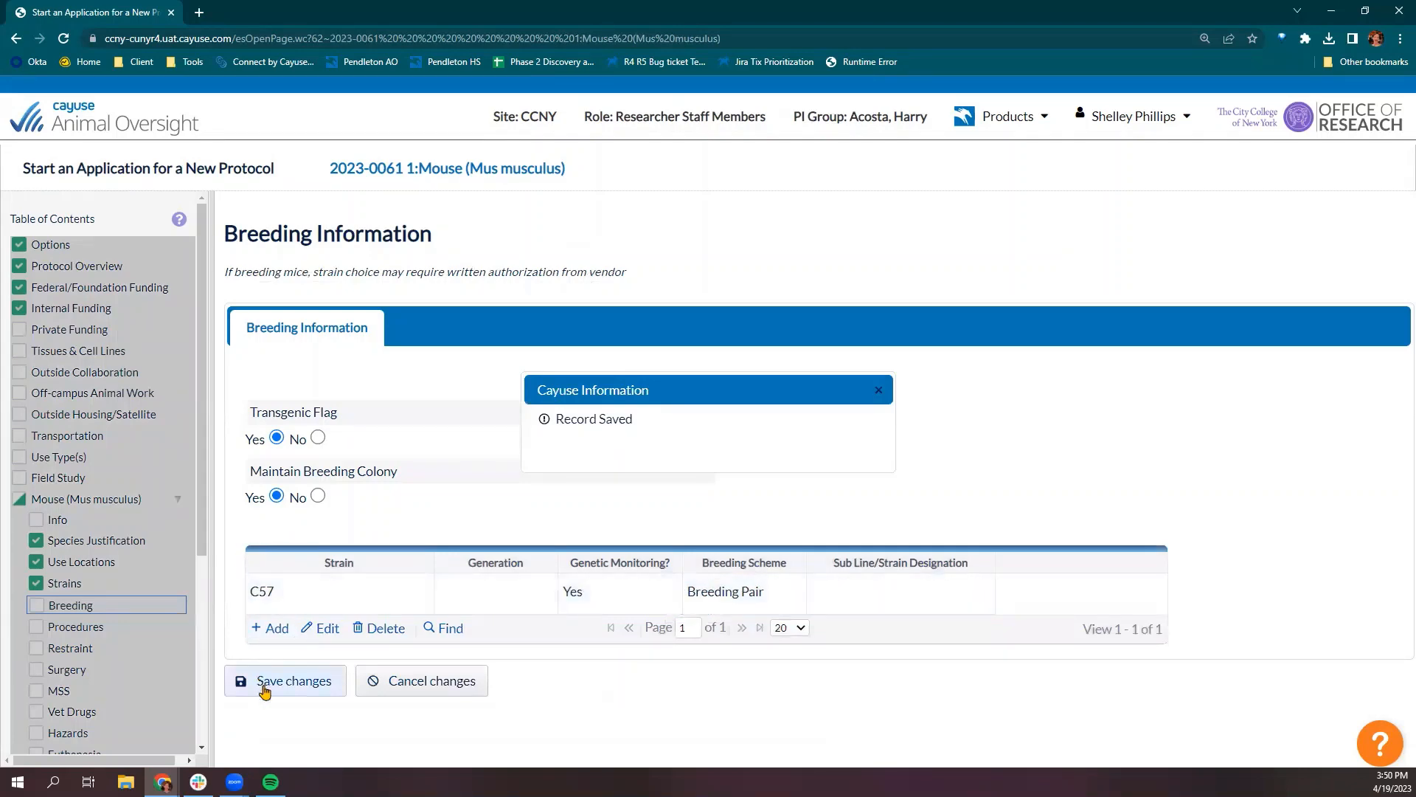
click(265, 689)
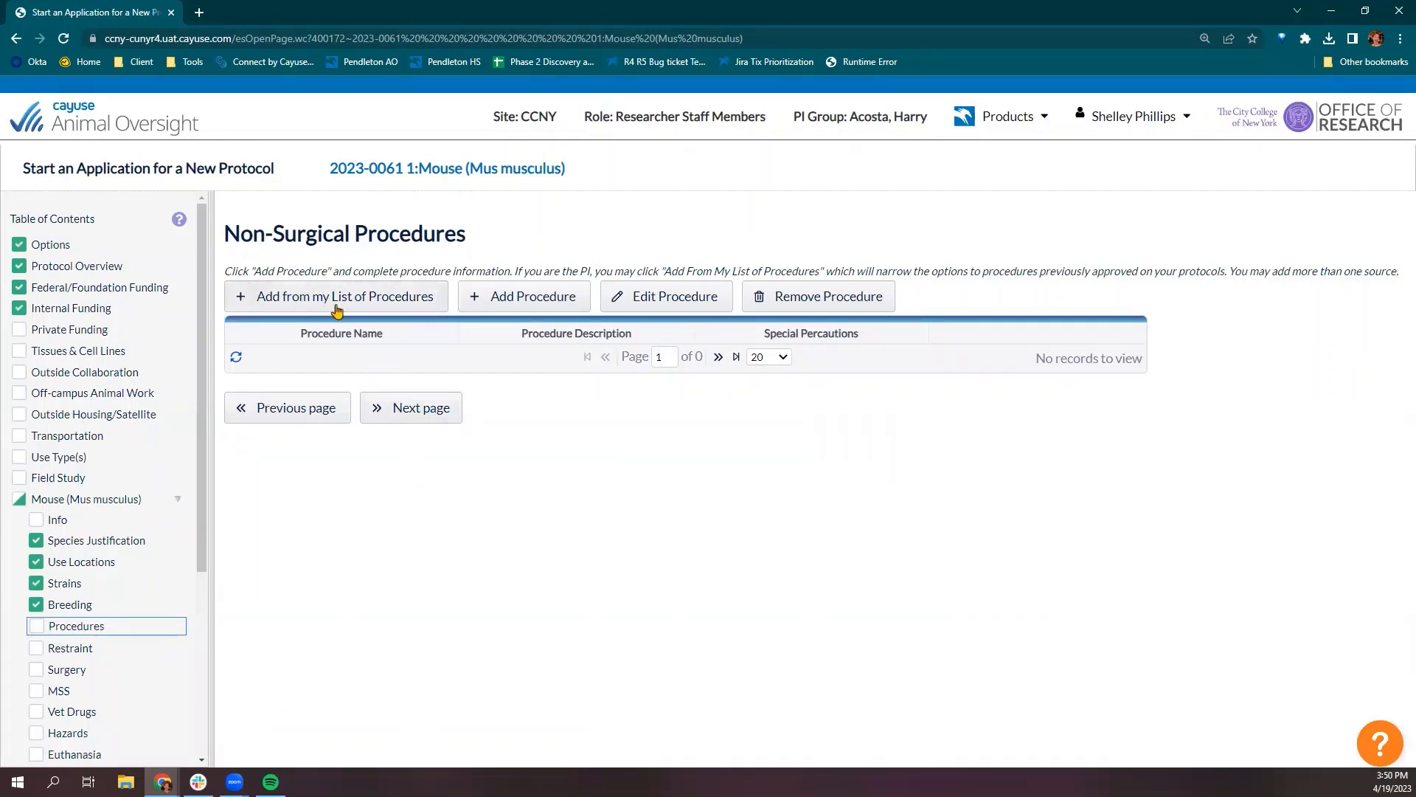
Add a non-surgical procedure named Other with the description "Test", and save it.
click(516, 298)
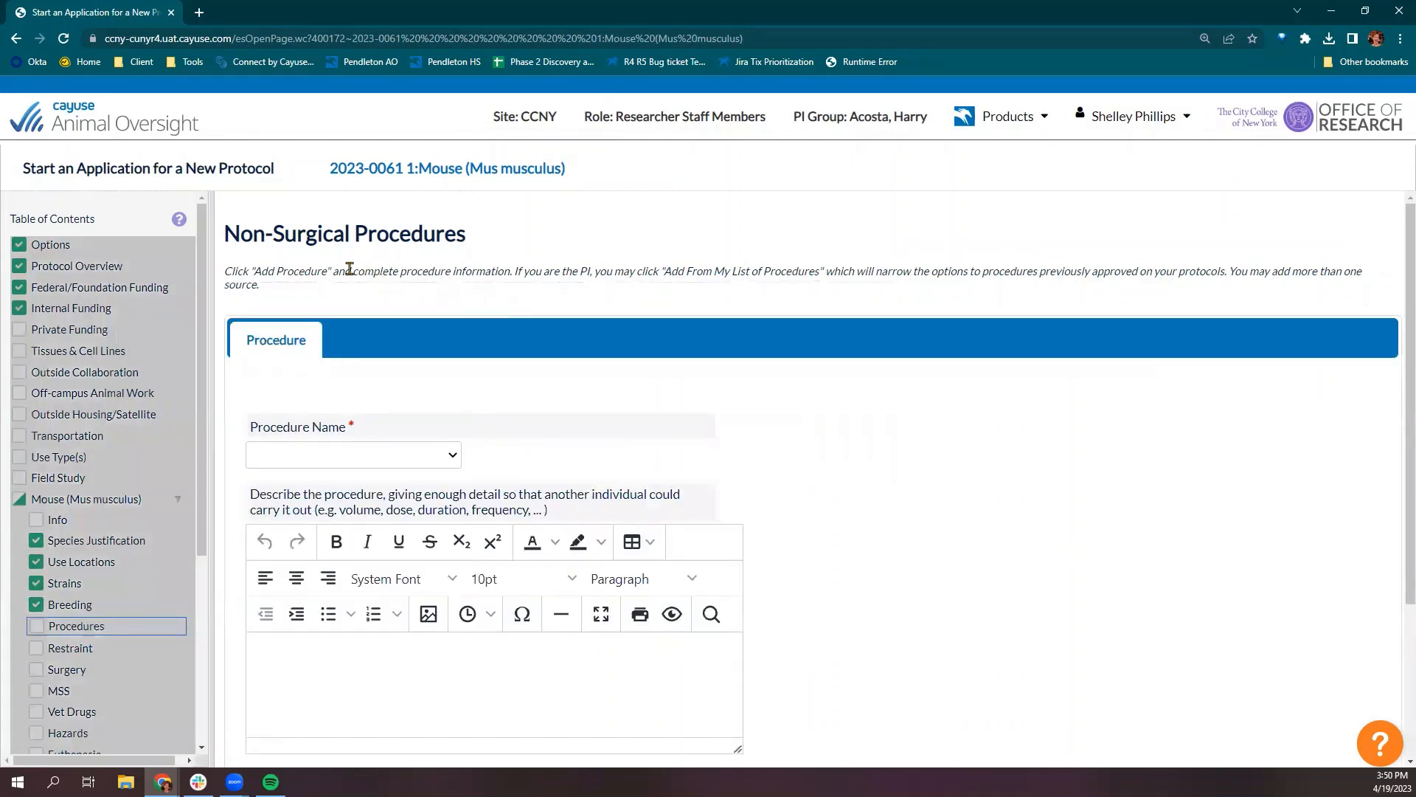
click(452, 460)
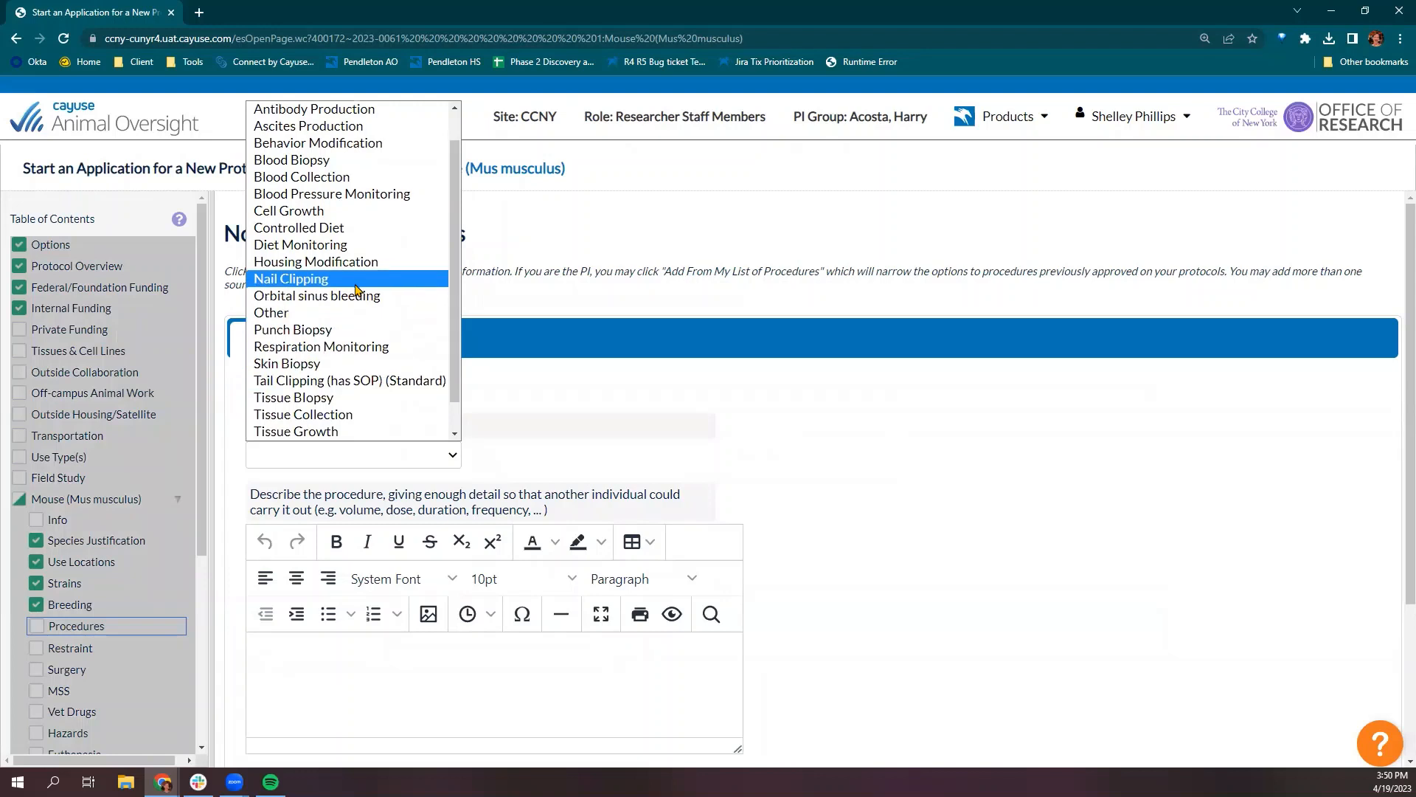
scroll(356, 288, down, 1)
click(361, 280)
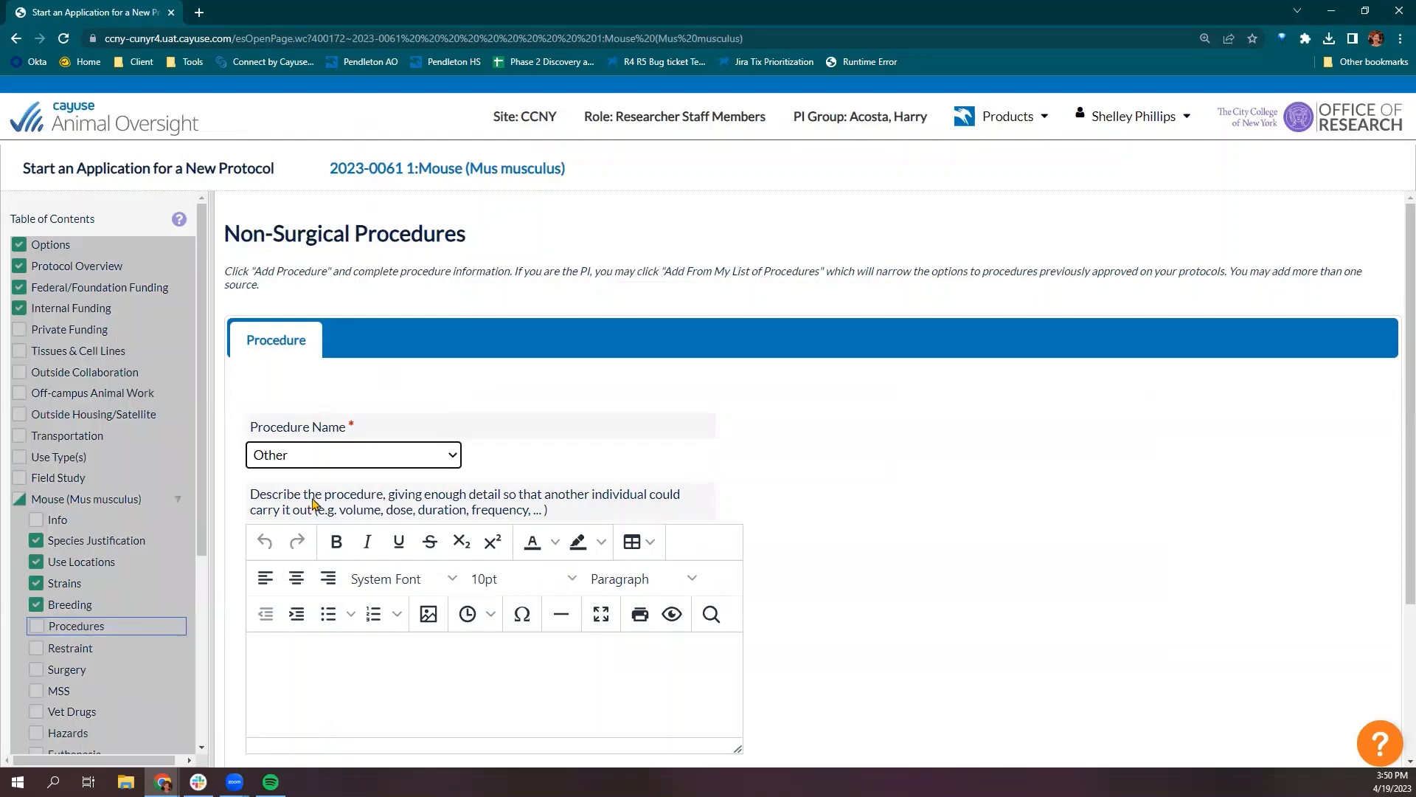
scroll(310, 496, down, 3)
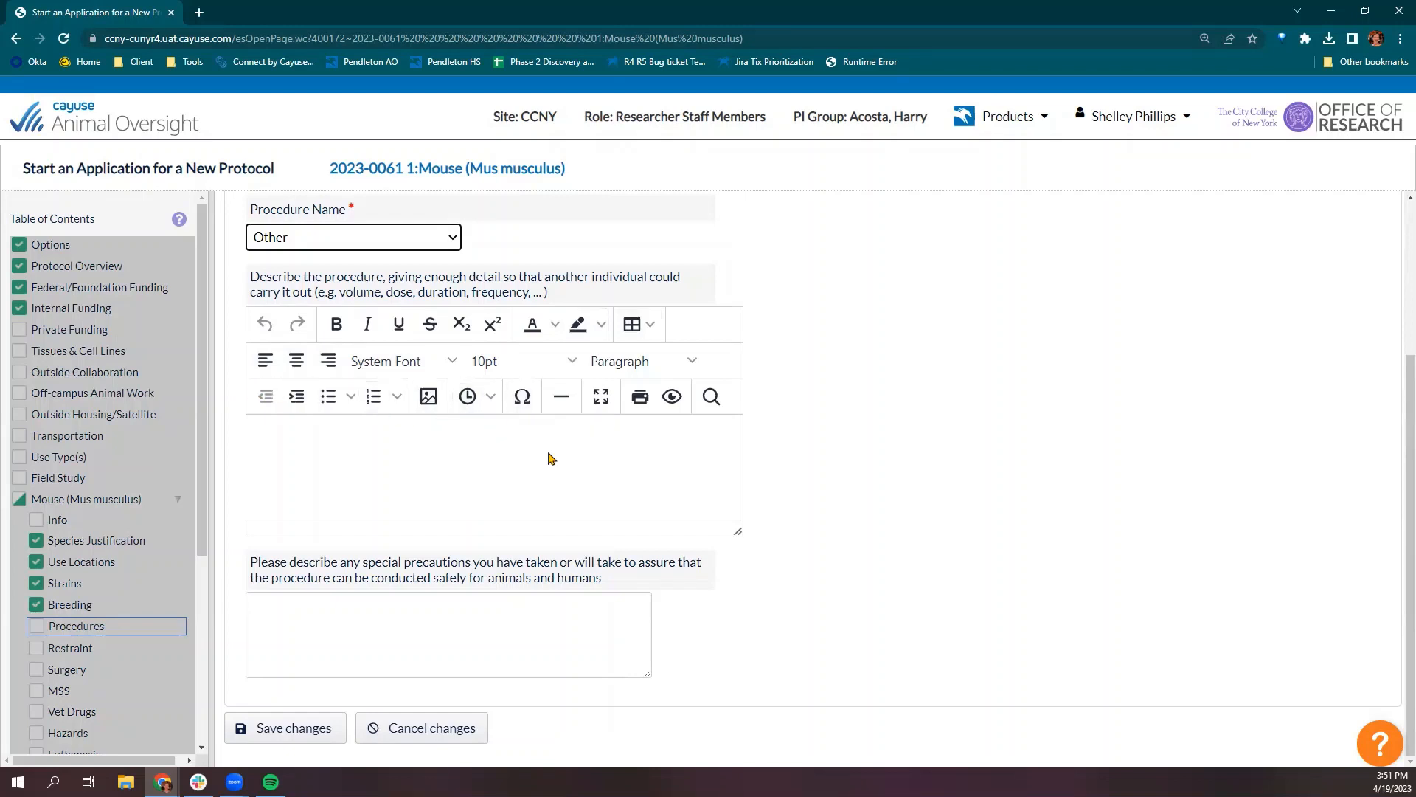
click(602, 399)
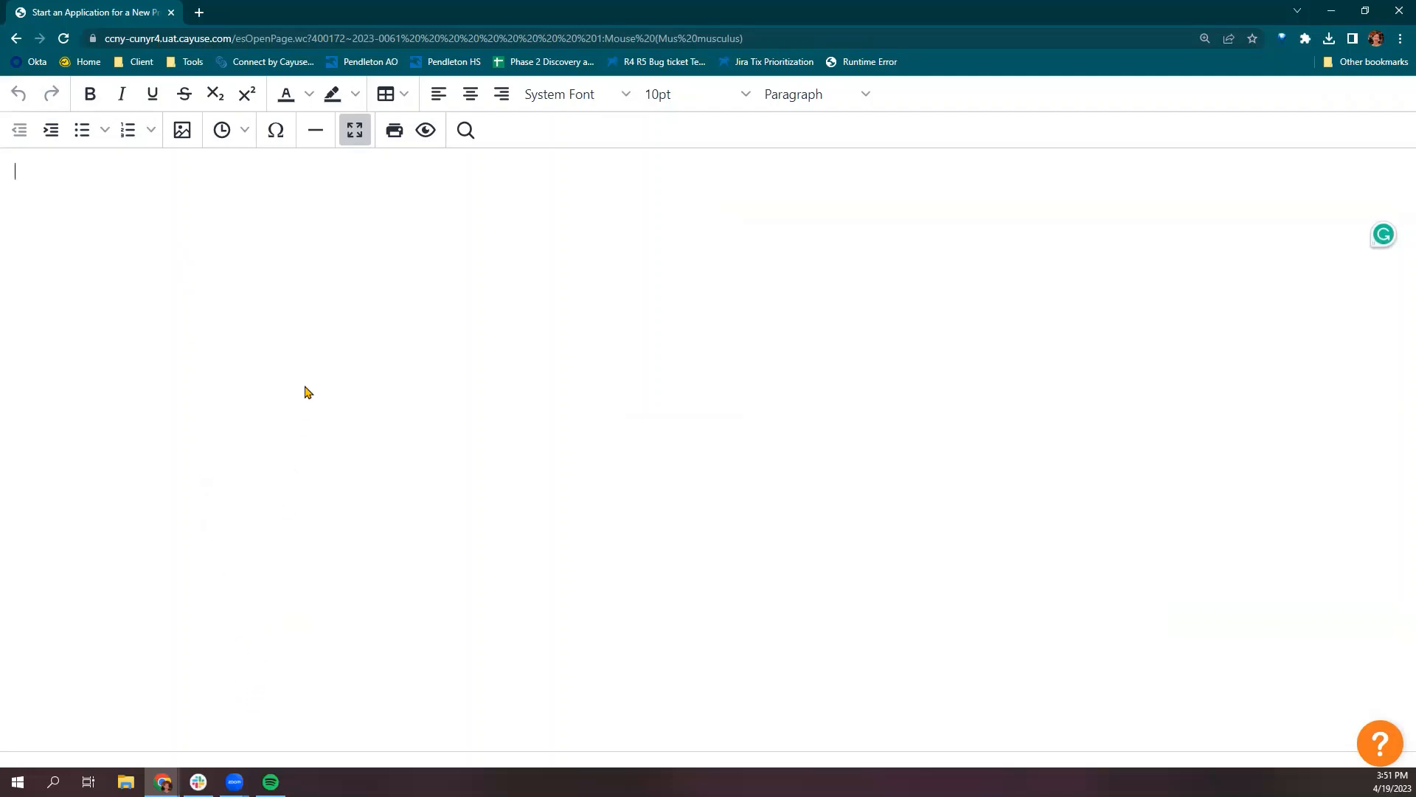
click(355, 133)
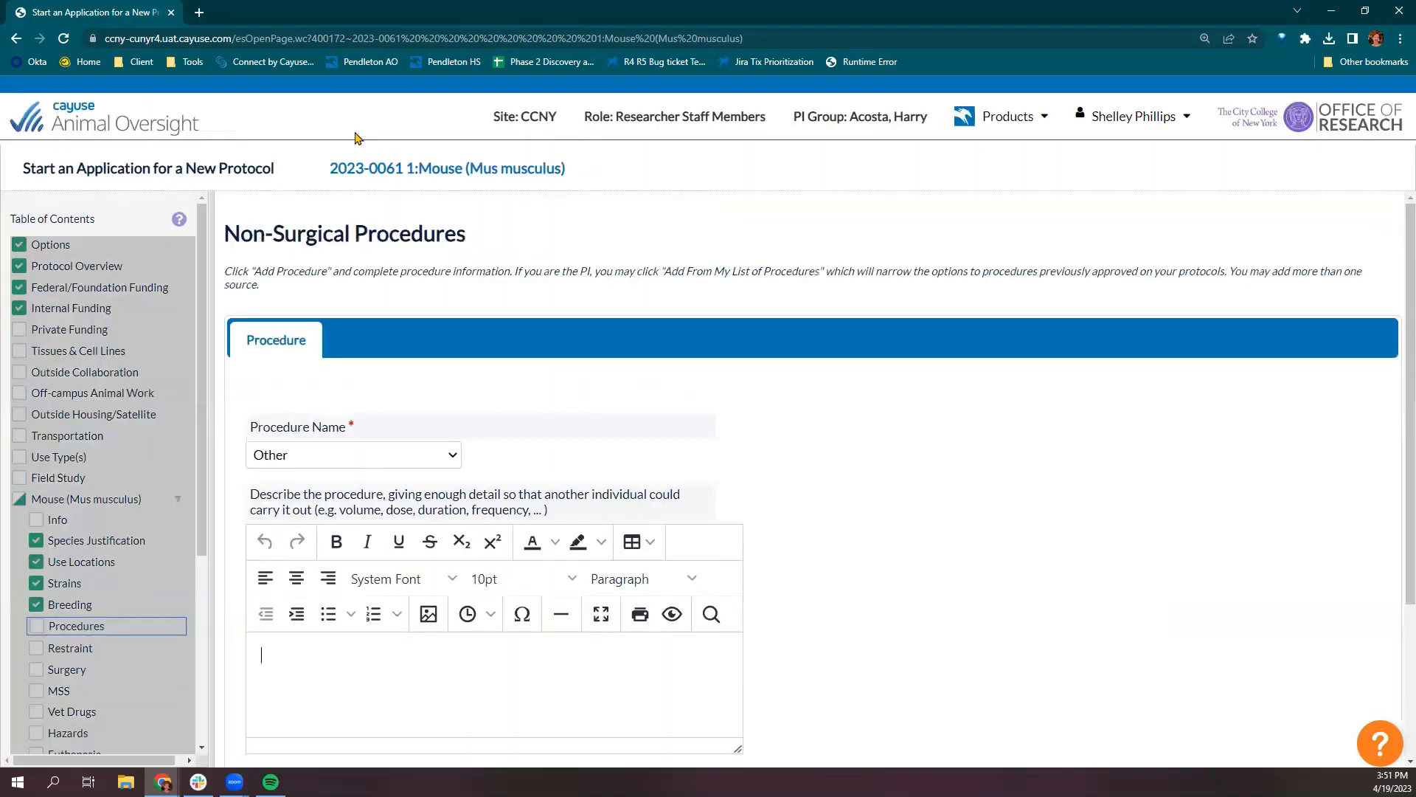
scroll(397, 559, down, 3)
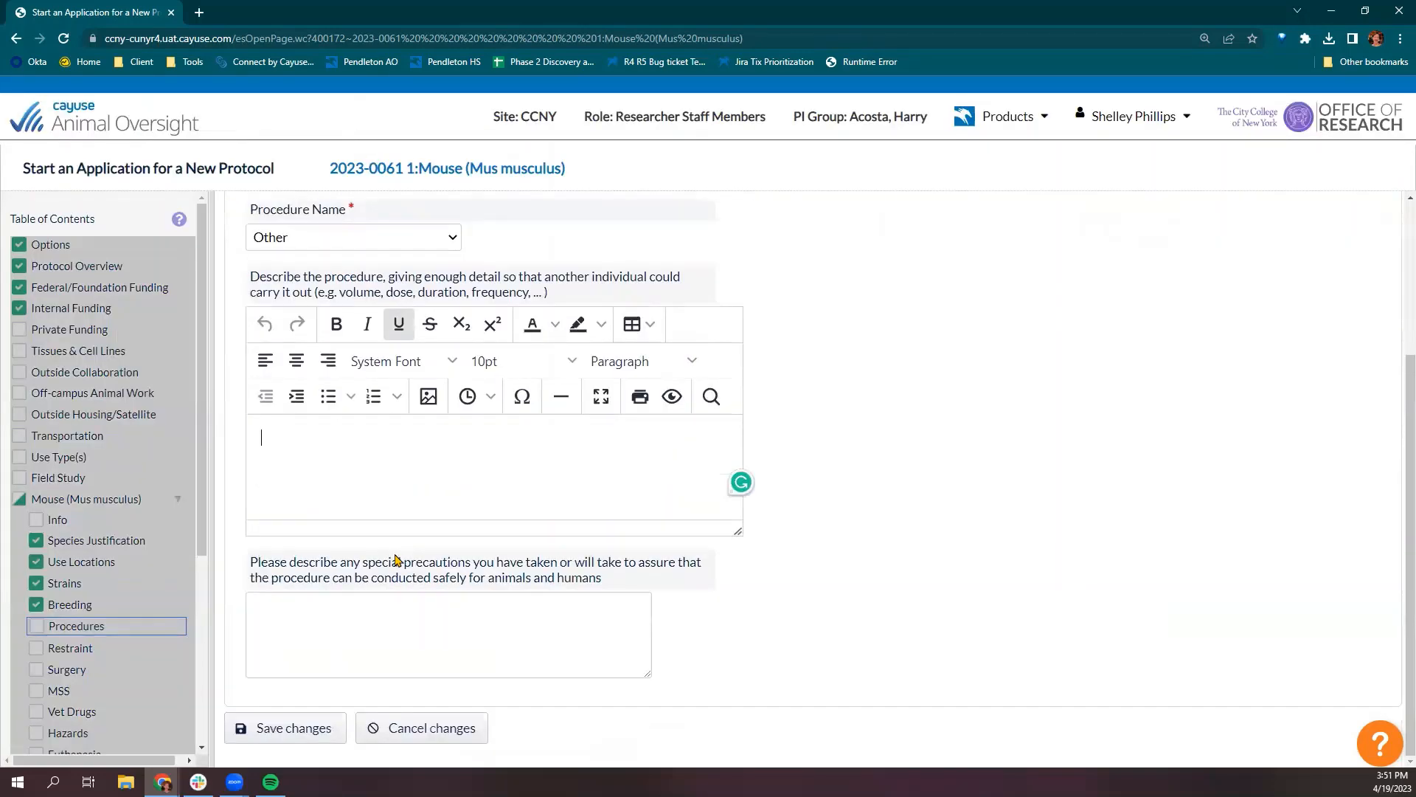
text(Test)
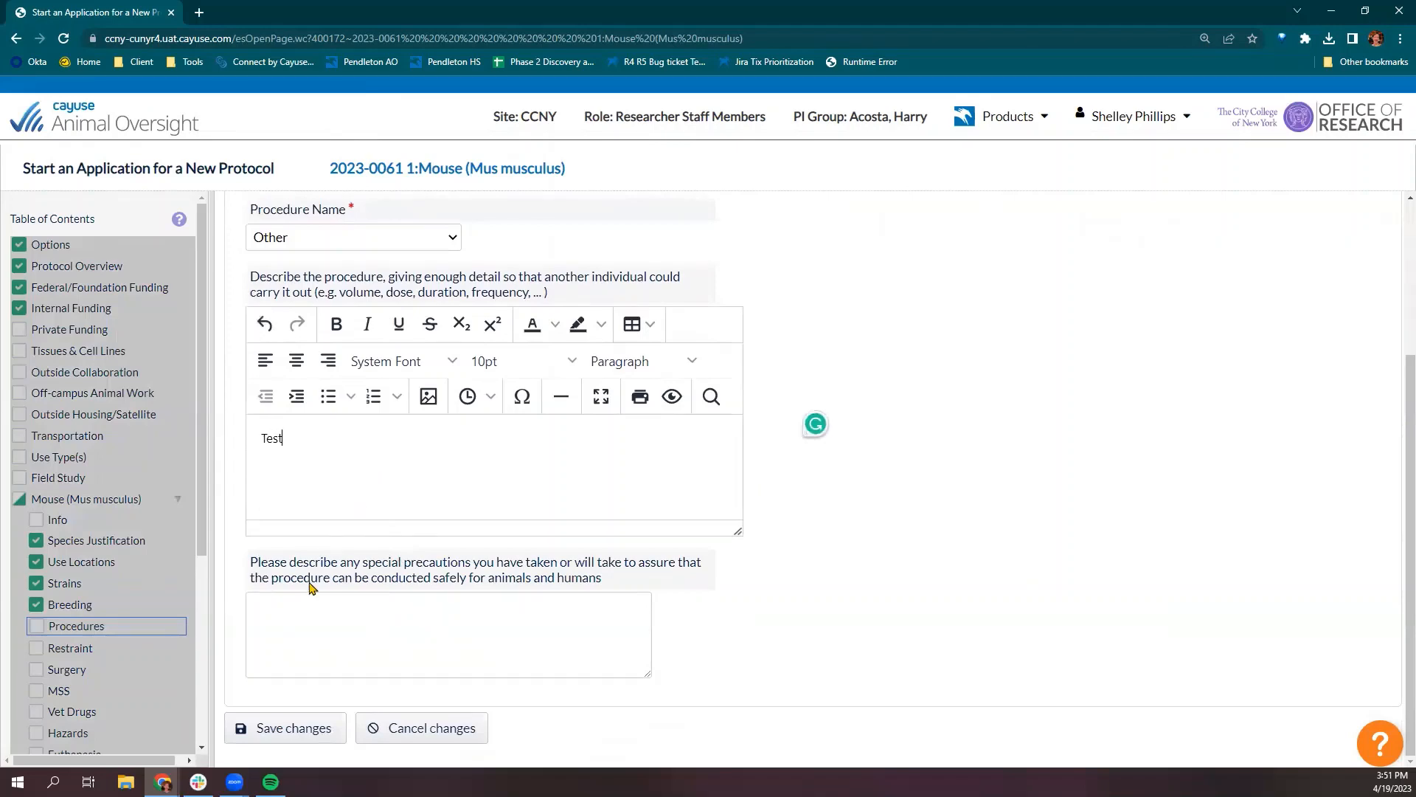
click(284, 727)
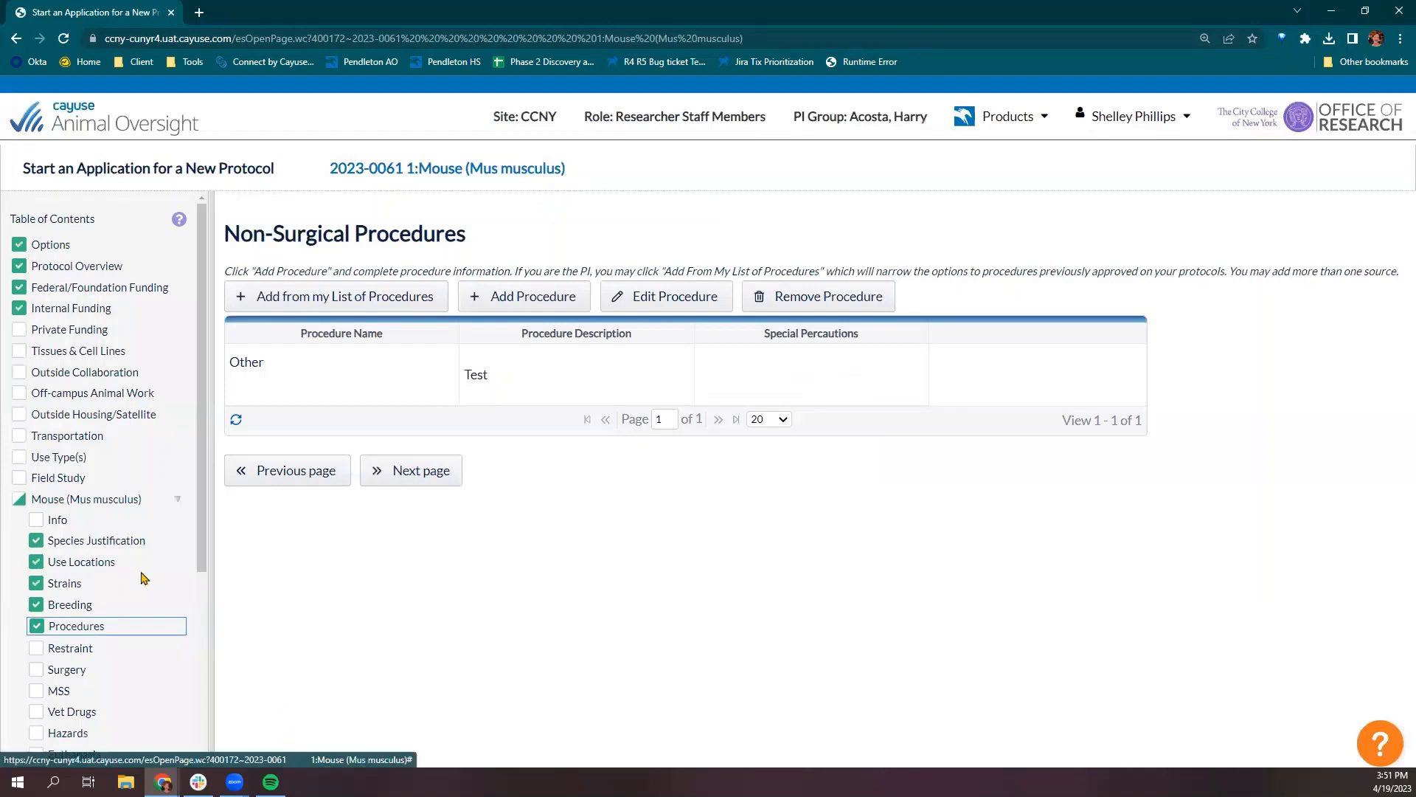
In the Restraint section, examine the restraint type options and the fields of a new restraint record without saving it.
click(66, 648)
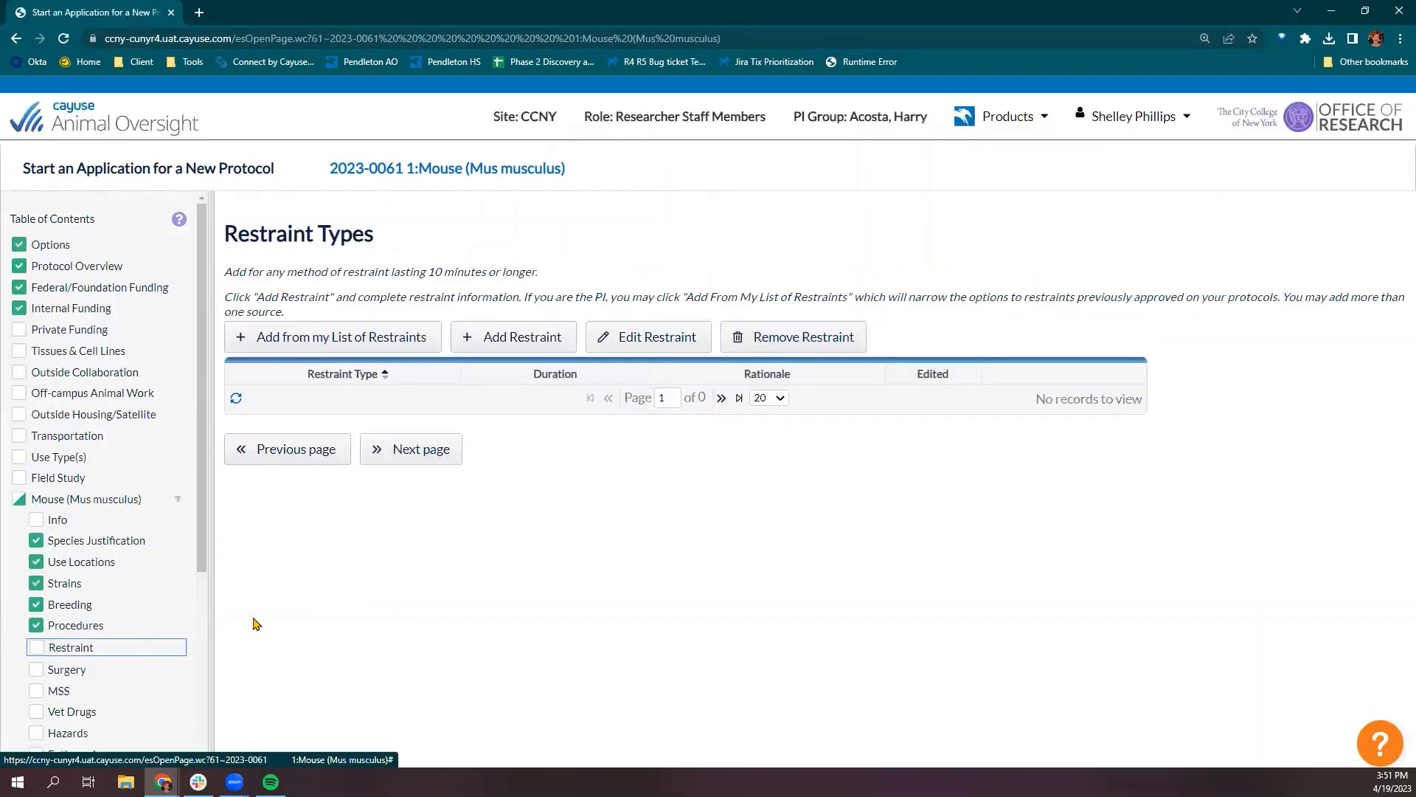
click(519, 341)
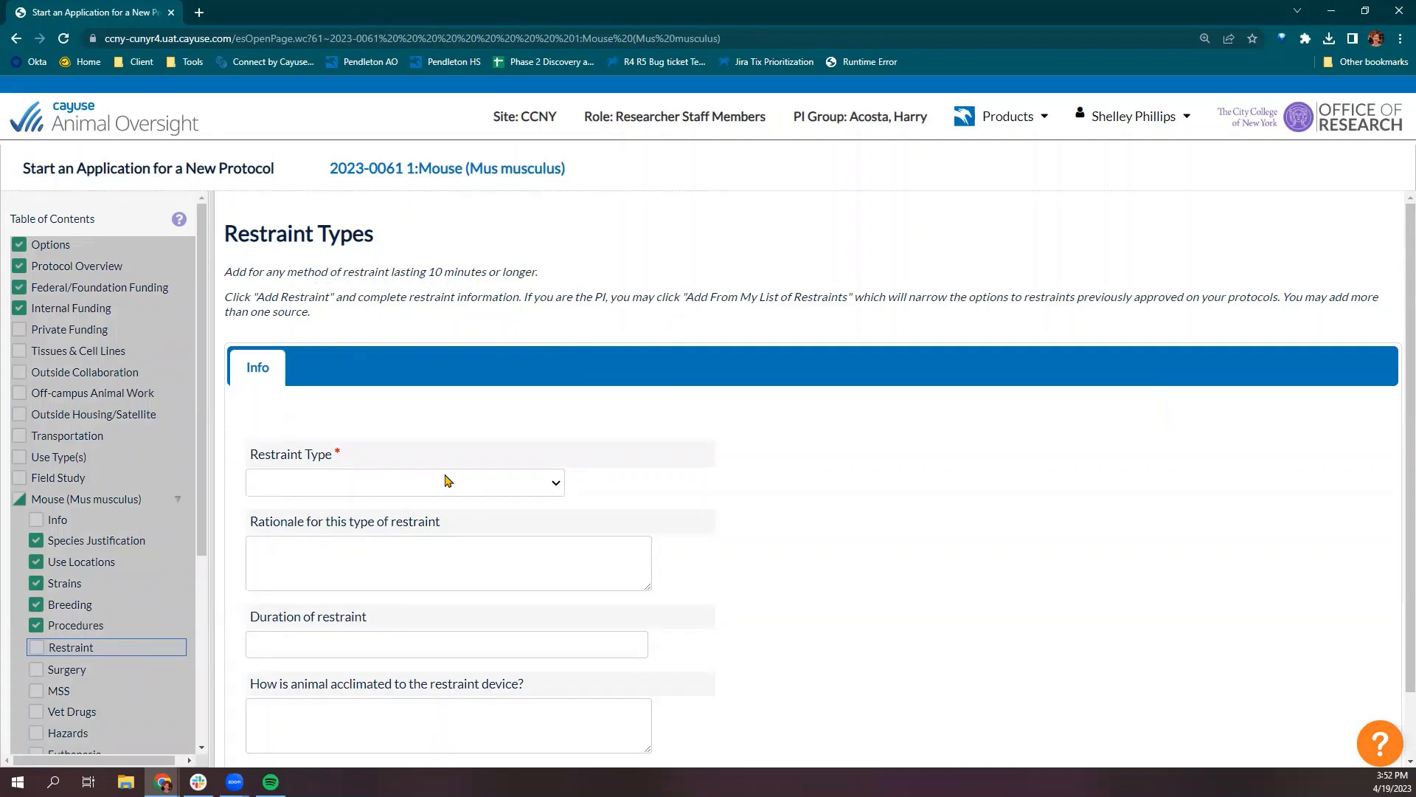
click(557, 484)
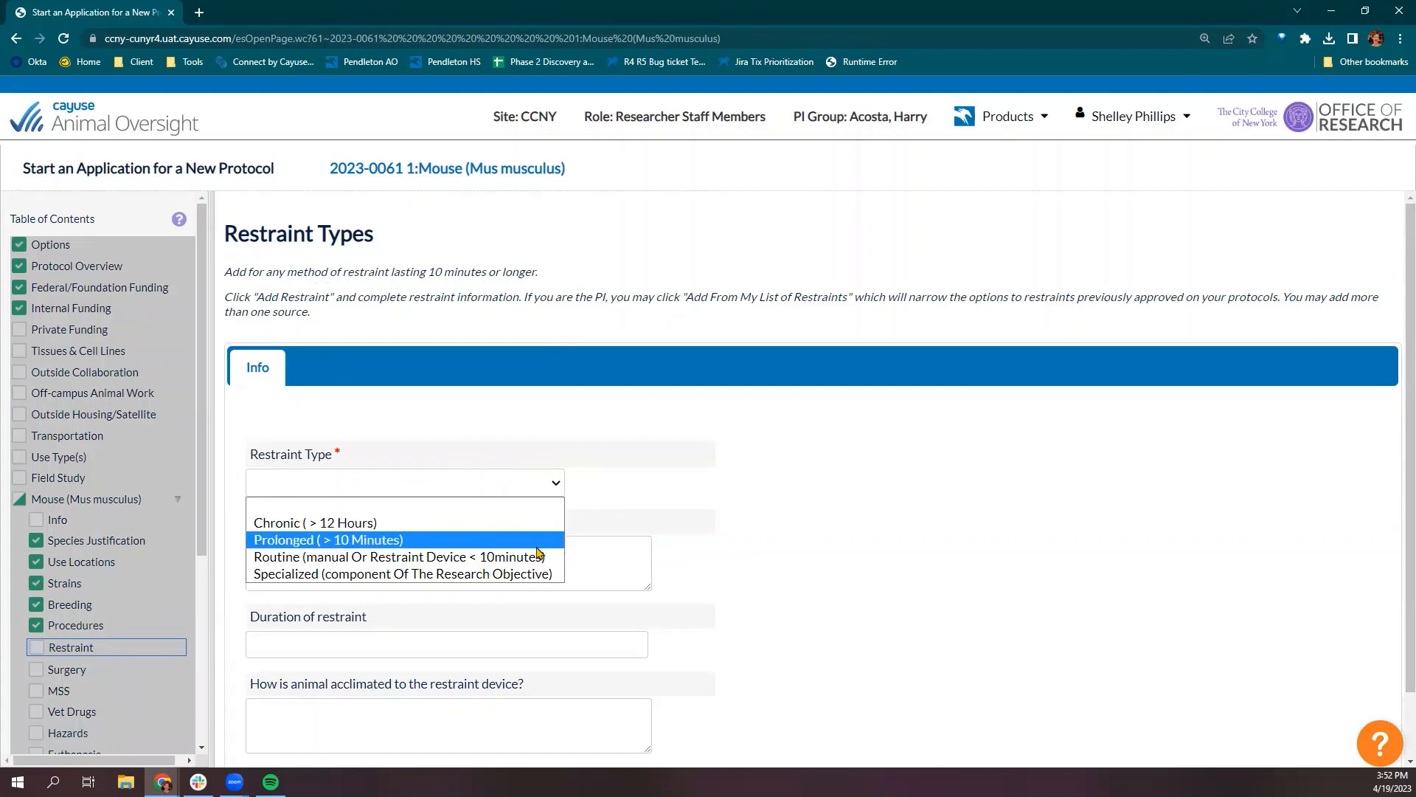
click(641, 573)
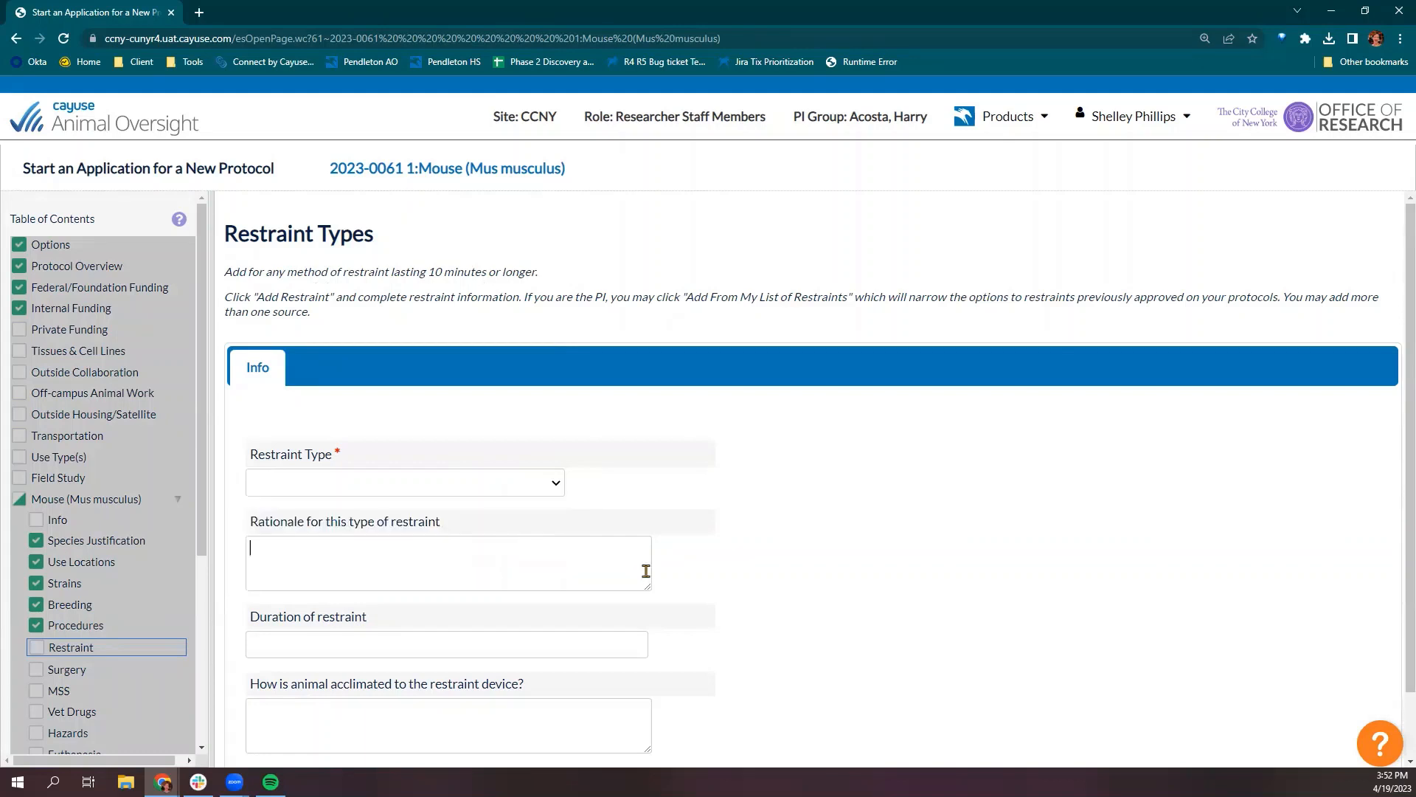
click(640, 573)
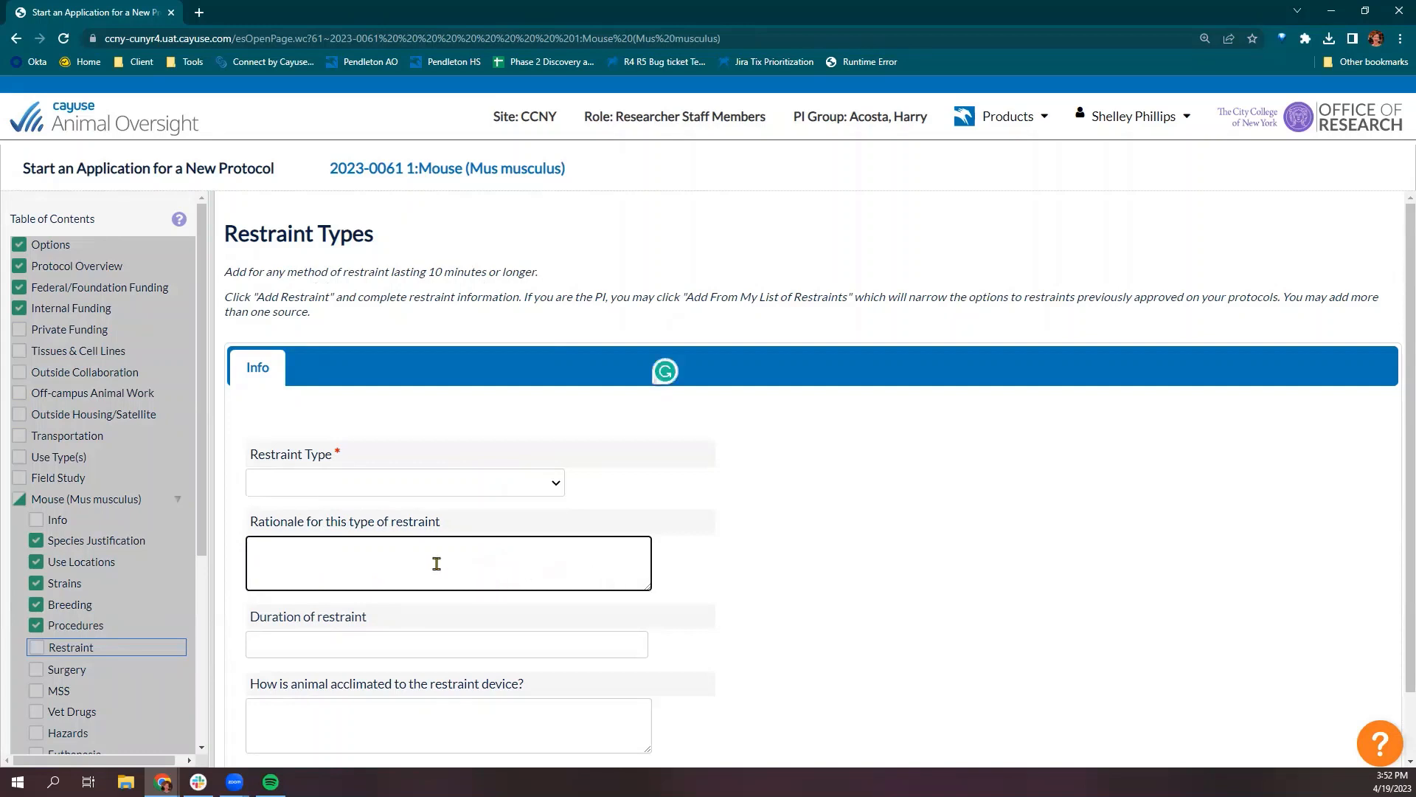
scroll(365, 561, down, 1)
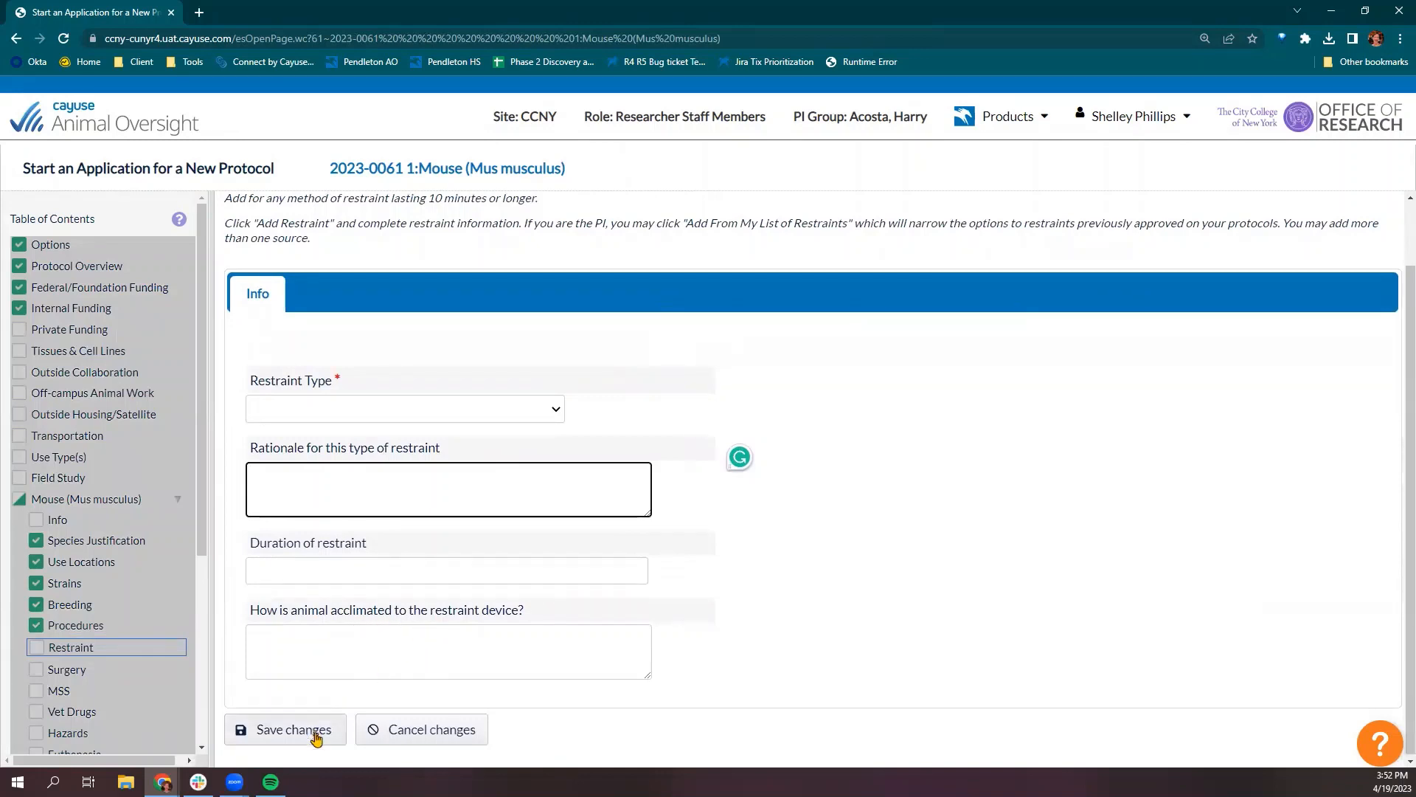
click(396, 733)
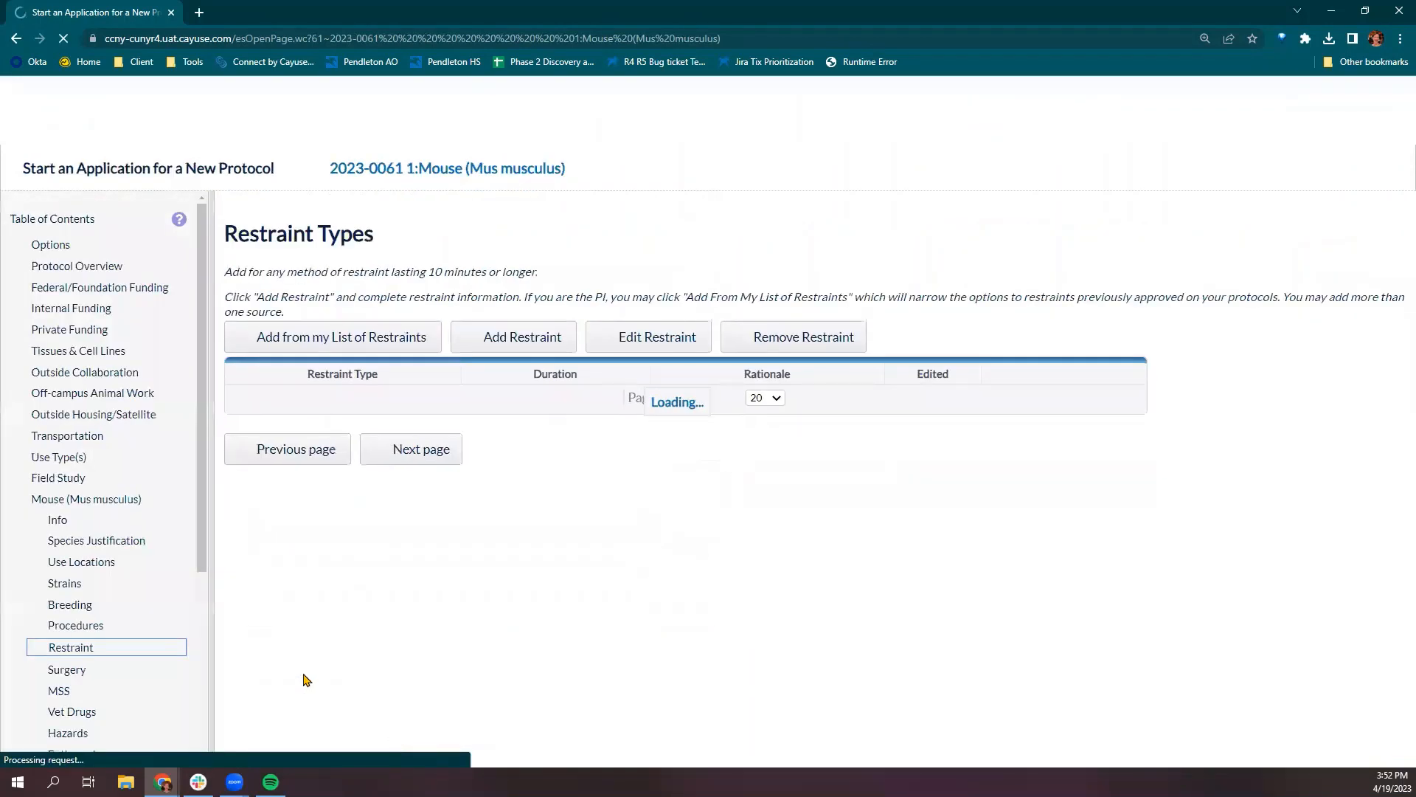
click(418, 457)
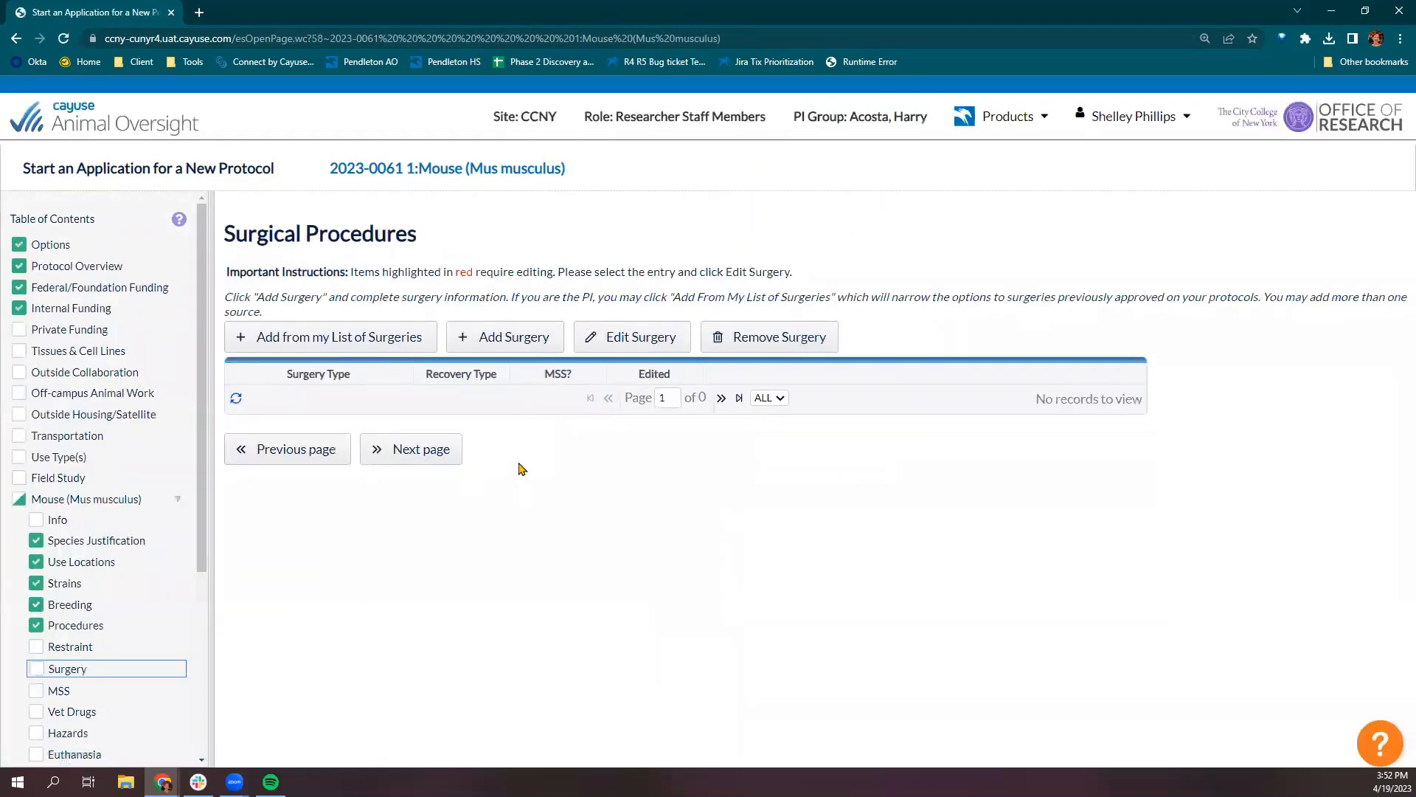
click(519, 337)
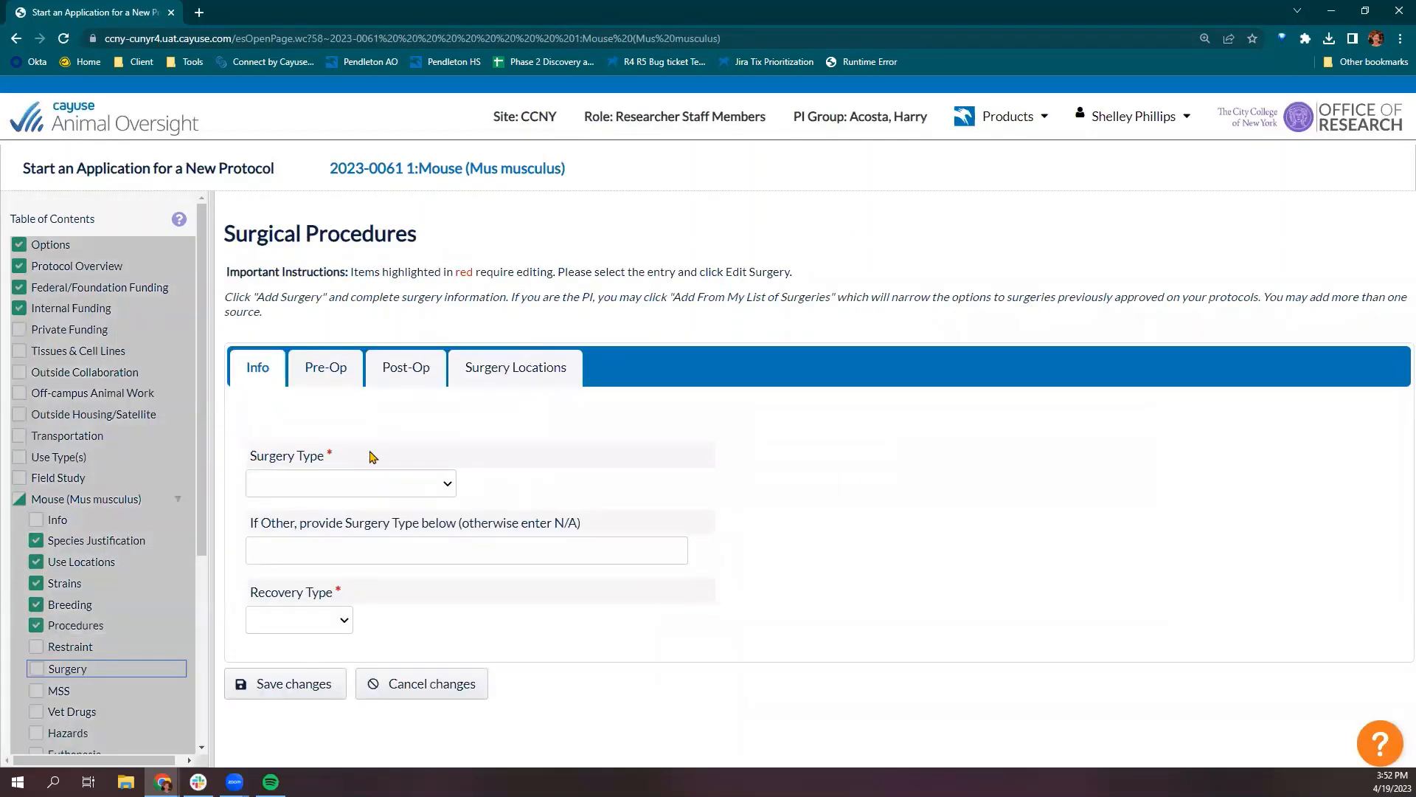
click(425, 487)
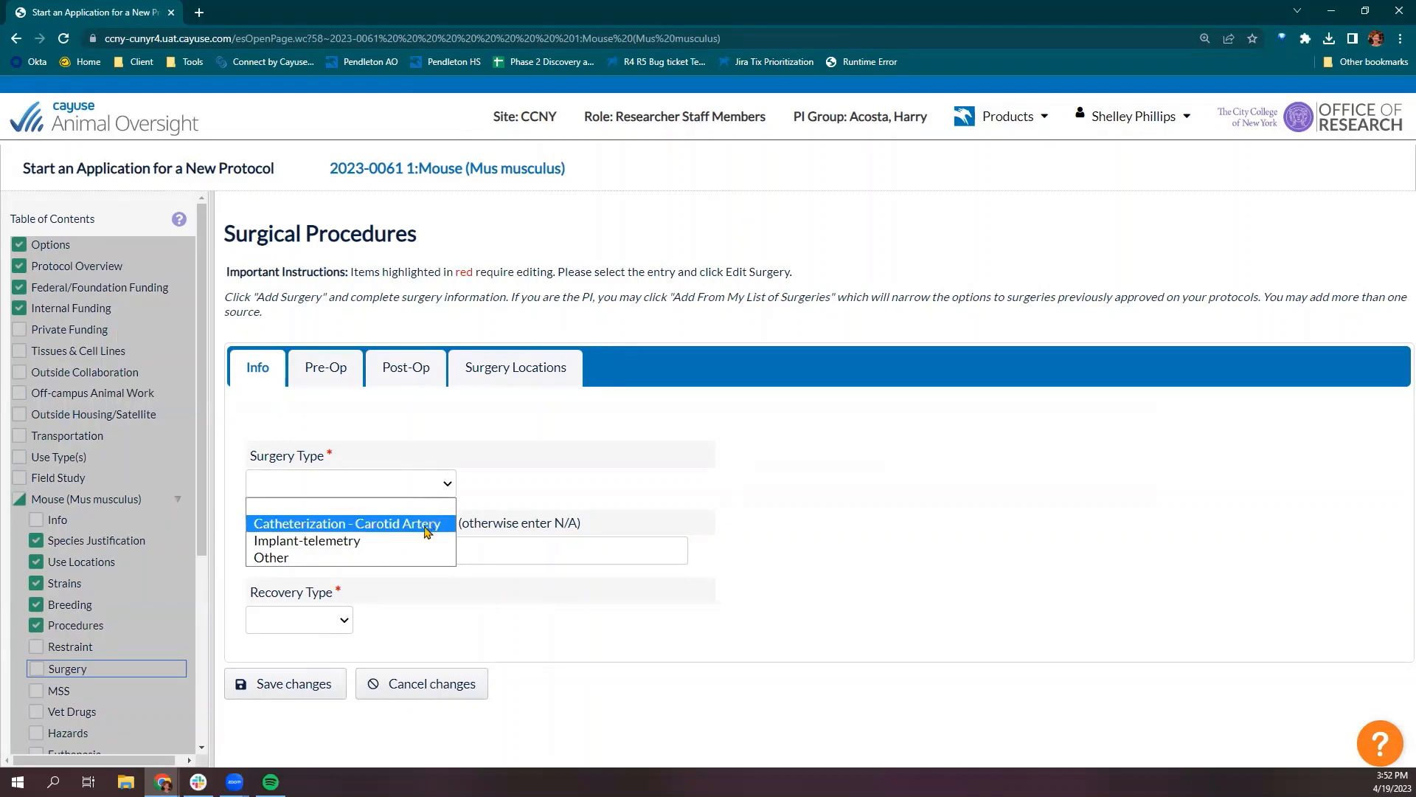
click(415, 557)
click(416, 551)
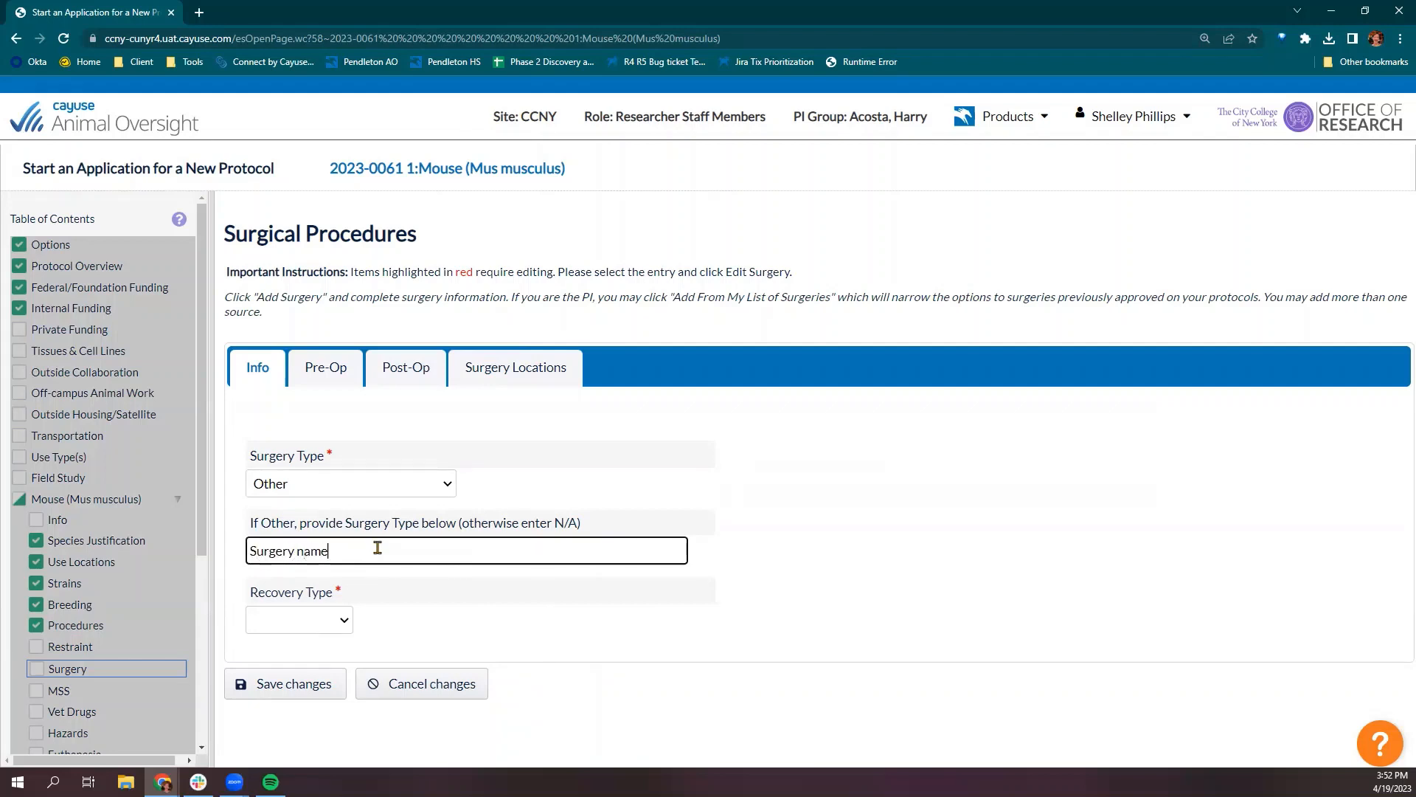
text(Surgery name)
click(325, 625)
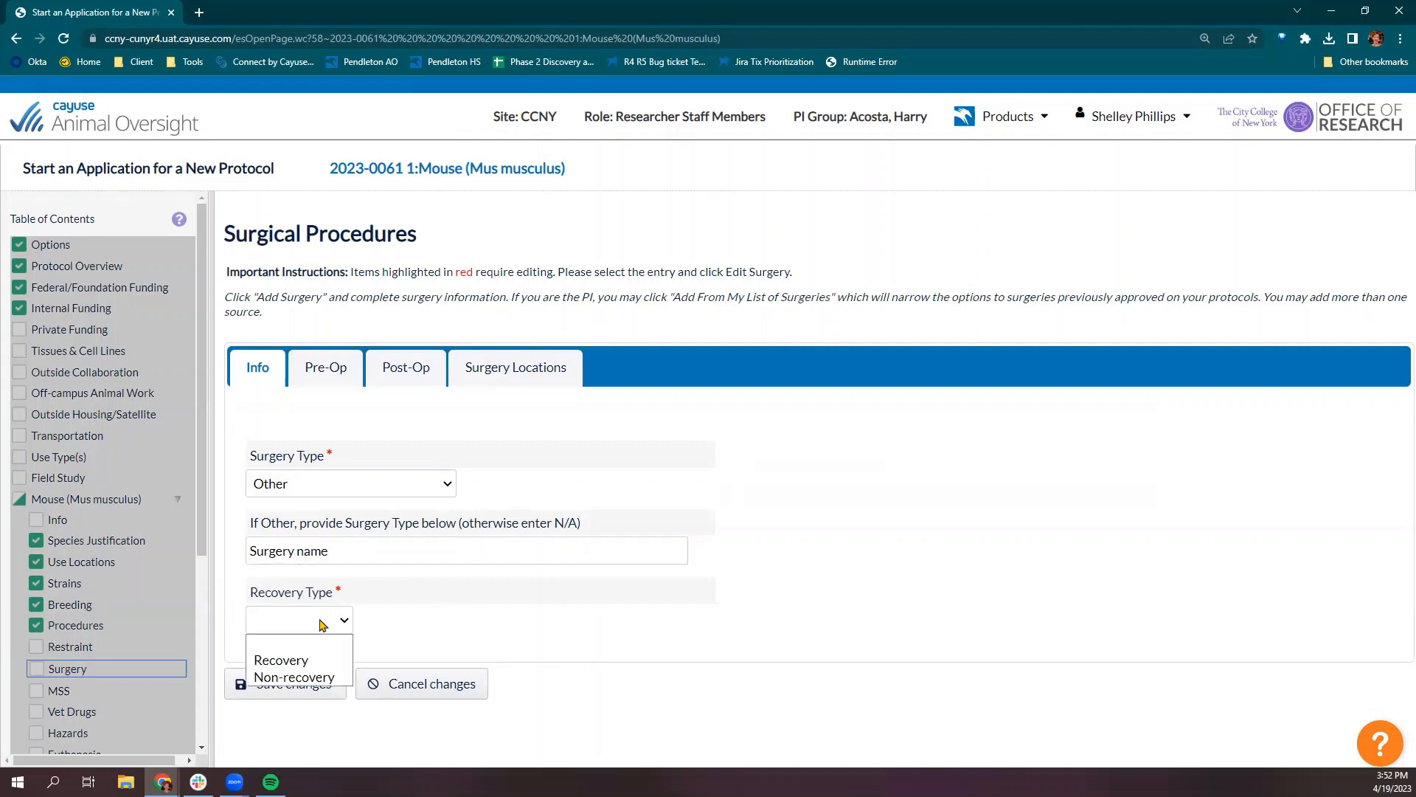
click(317, 662)
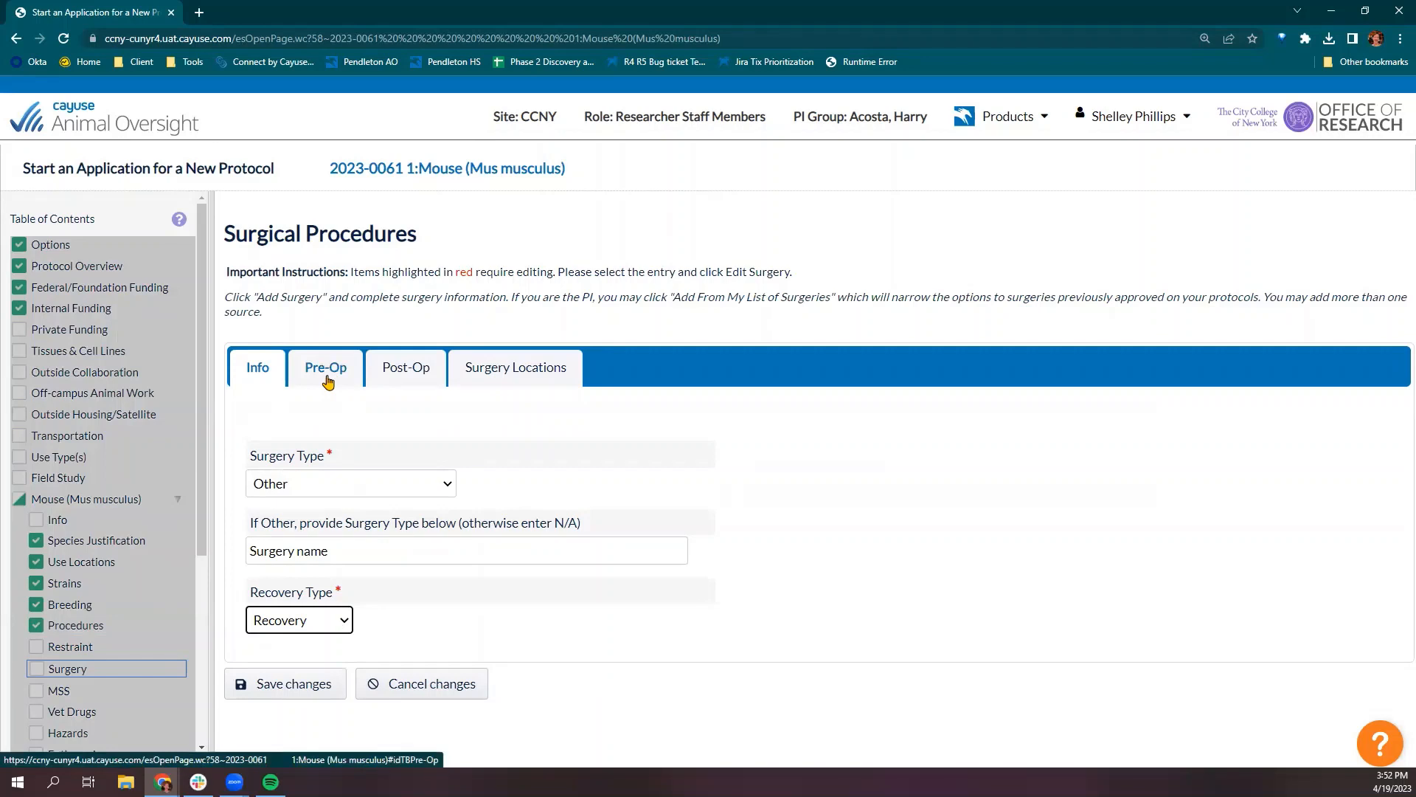
click(328, 380)
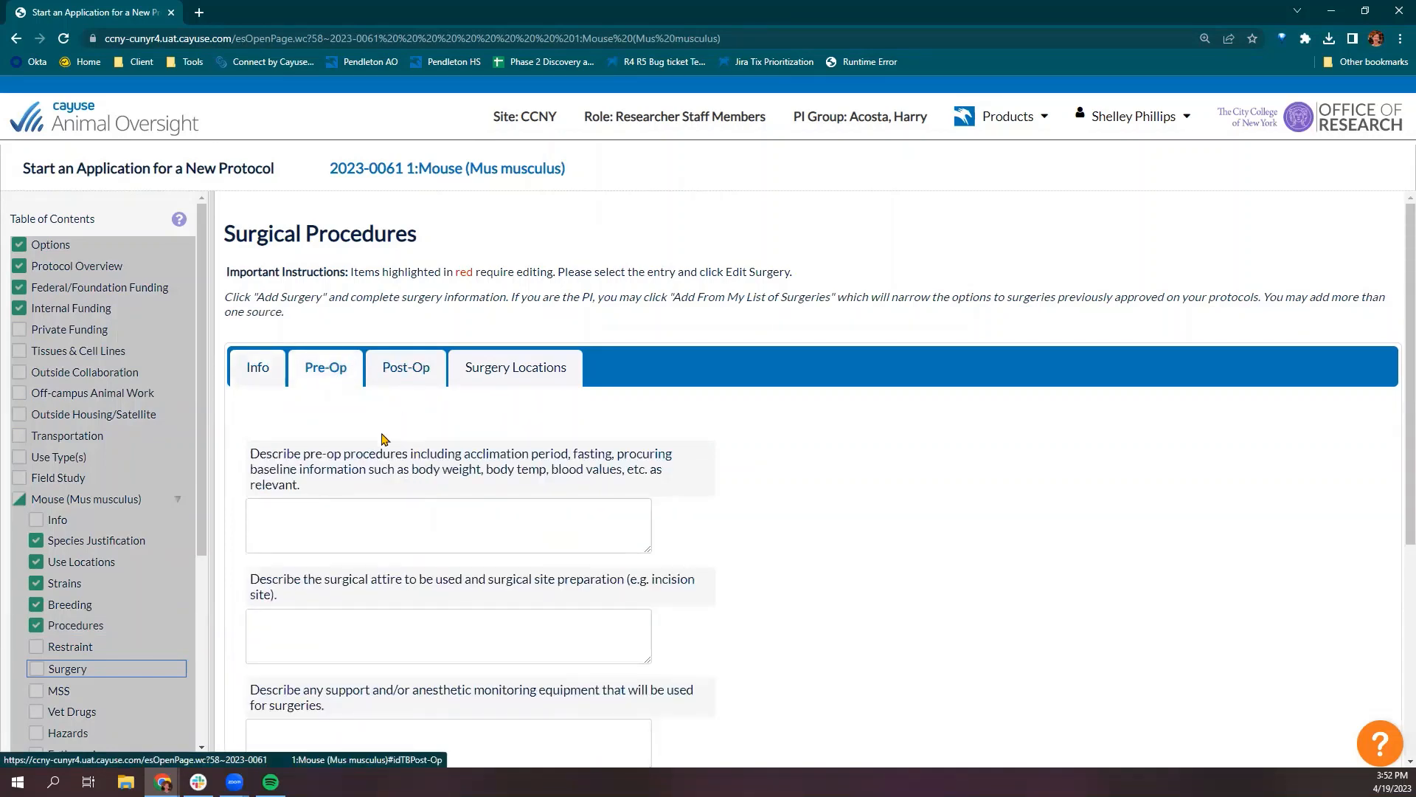
click(403, 366)
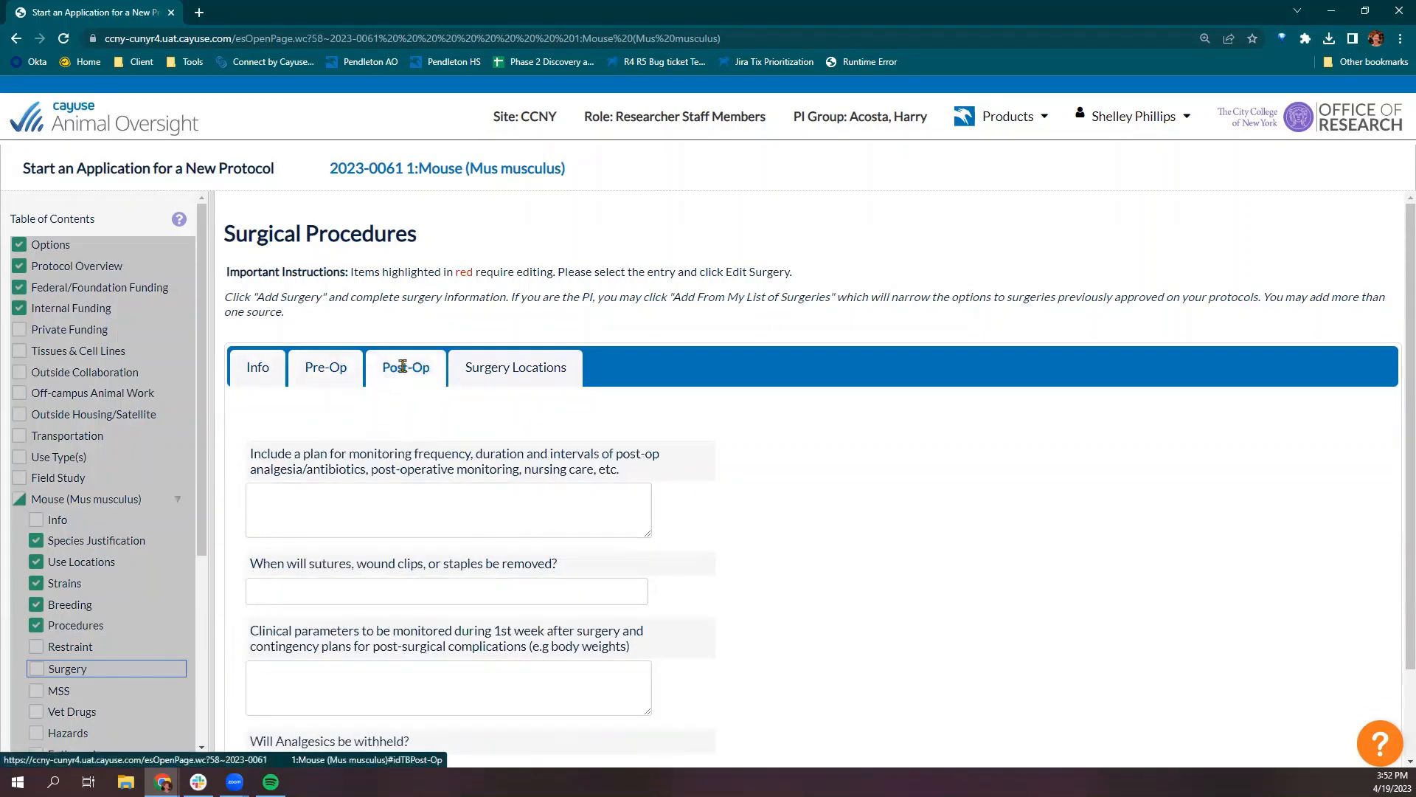
click(520, 380)
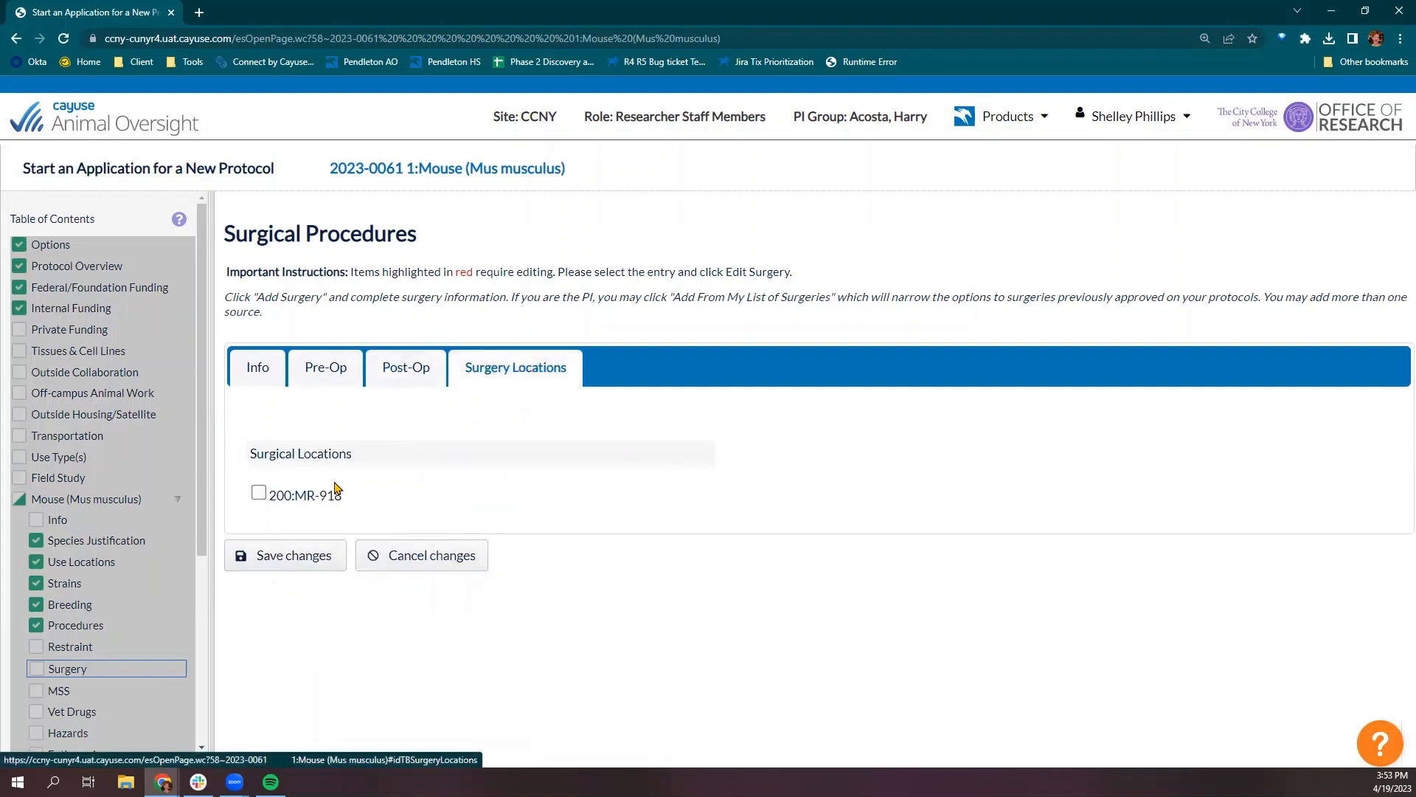
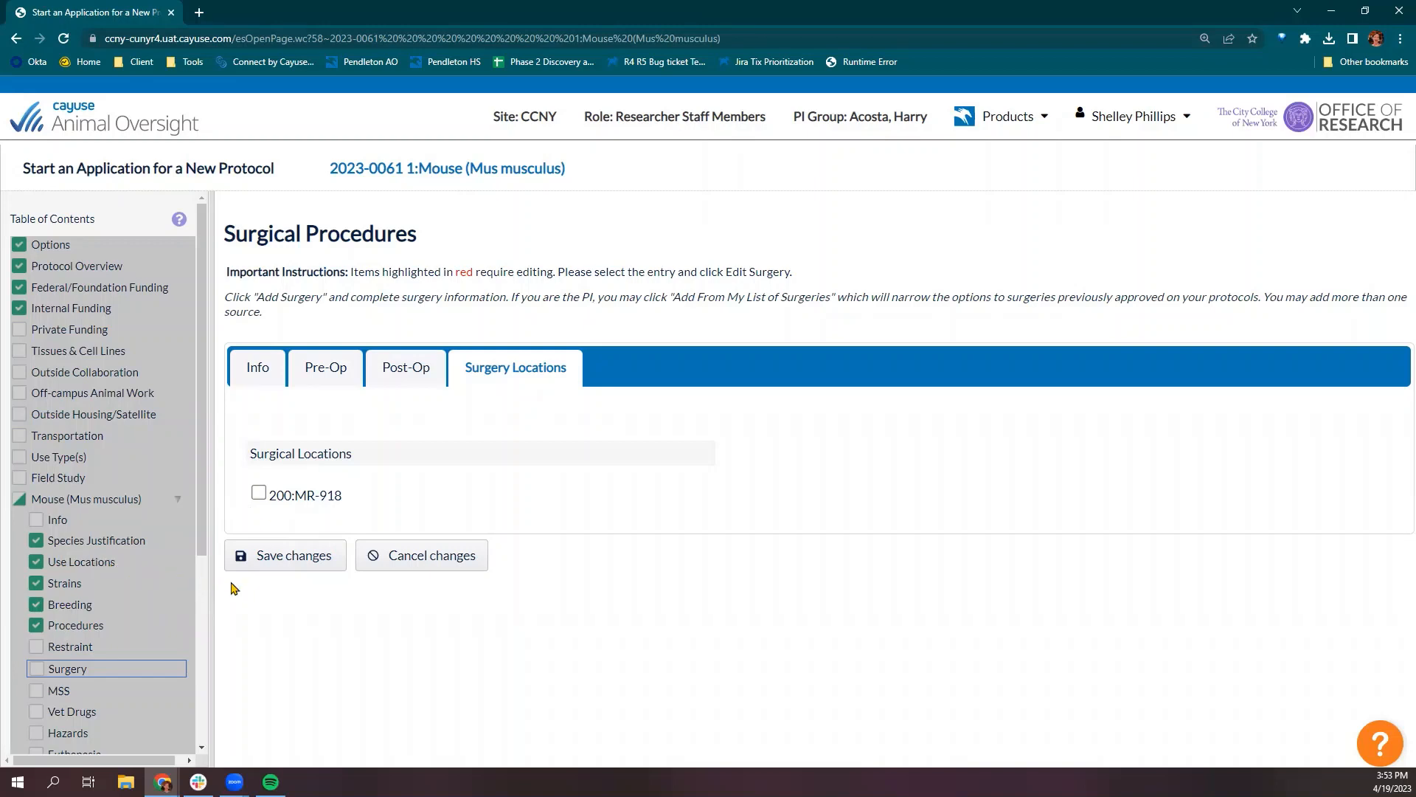
click(433, 564)
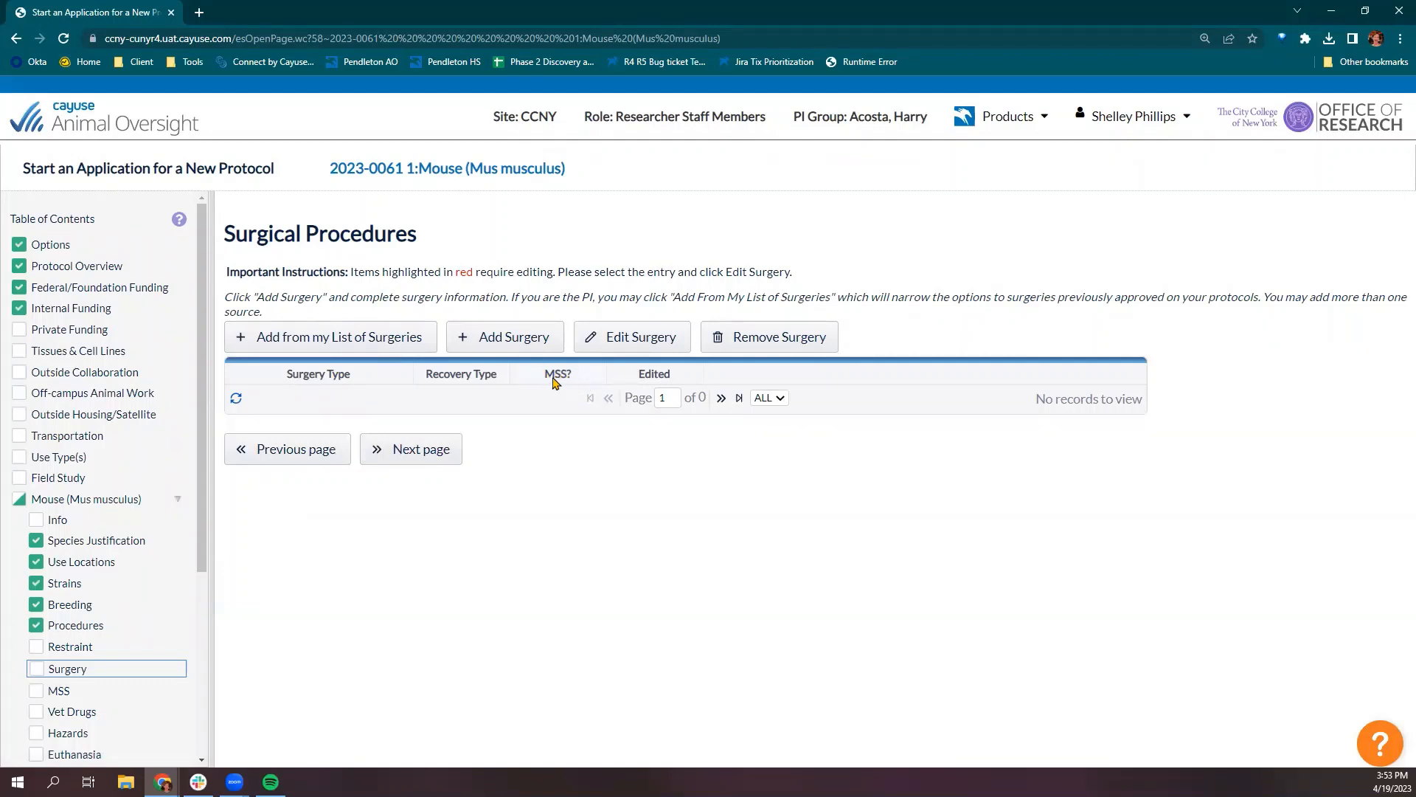
In Multiple Survival Surgeries, answer Yes, enter "Test" as the procedures and justification, and continue to the Vet Drug Information page.
click(427, 449)
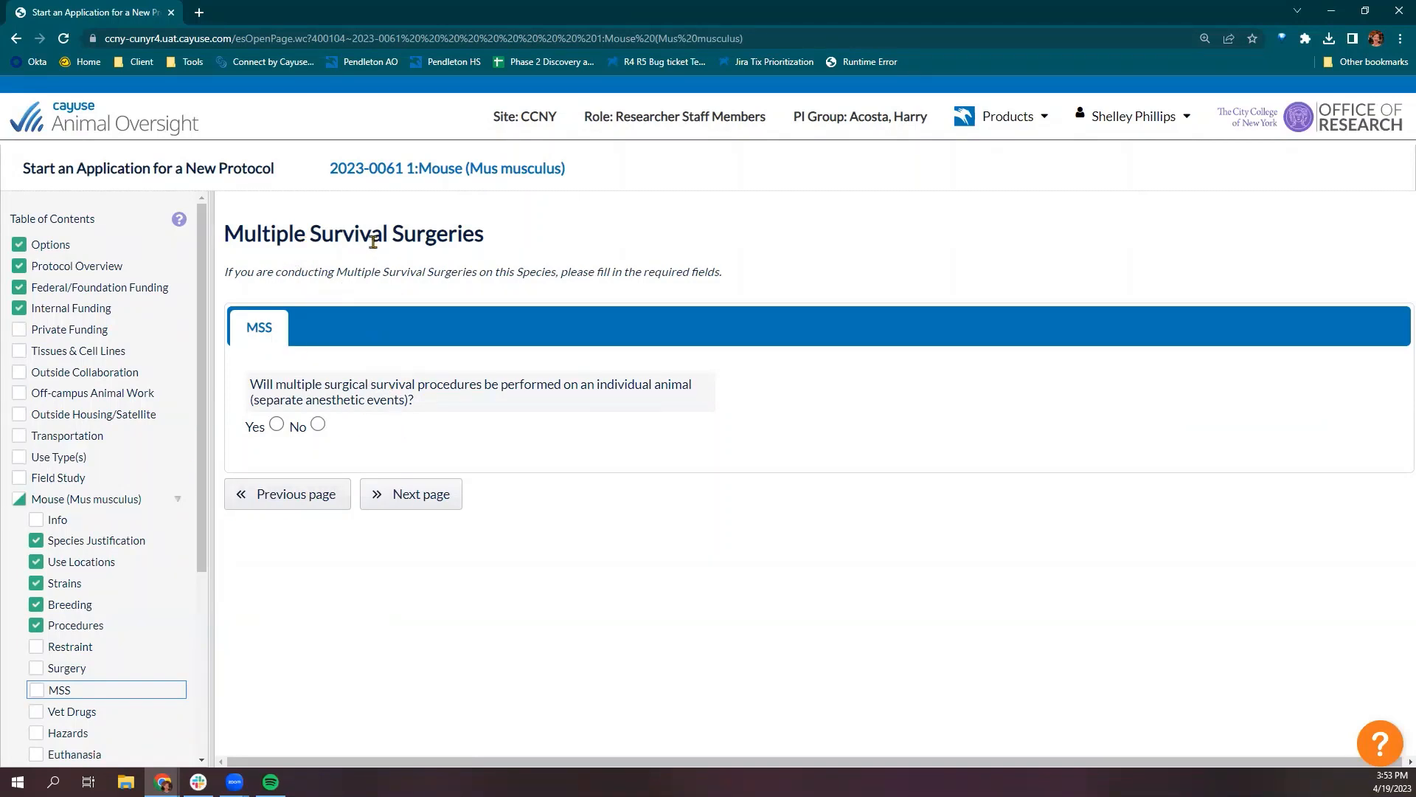
click(277, 424)
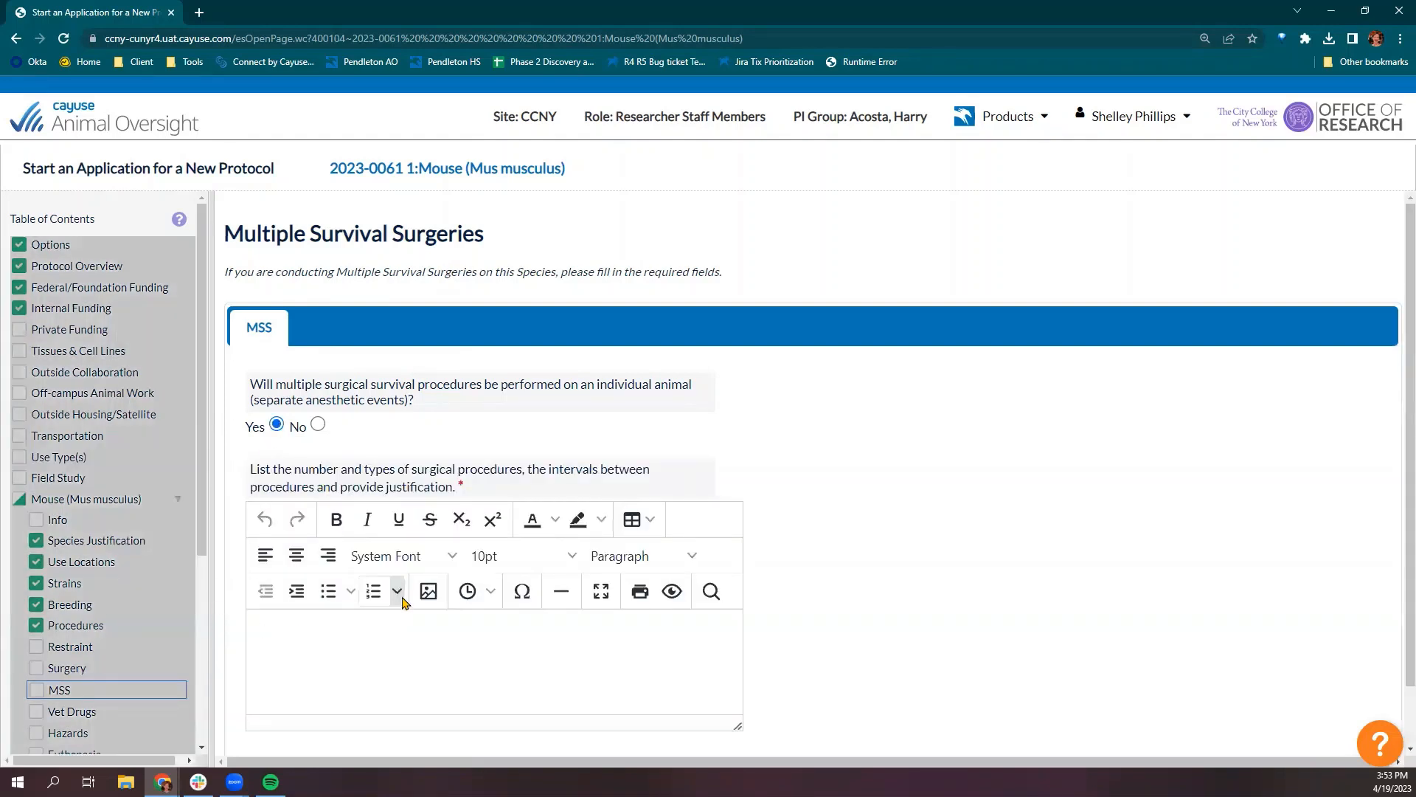
text(Test)
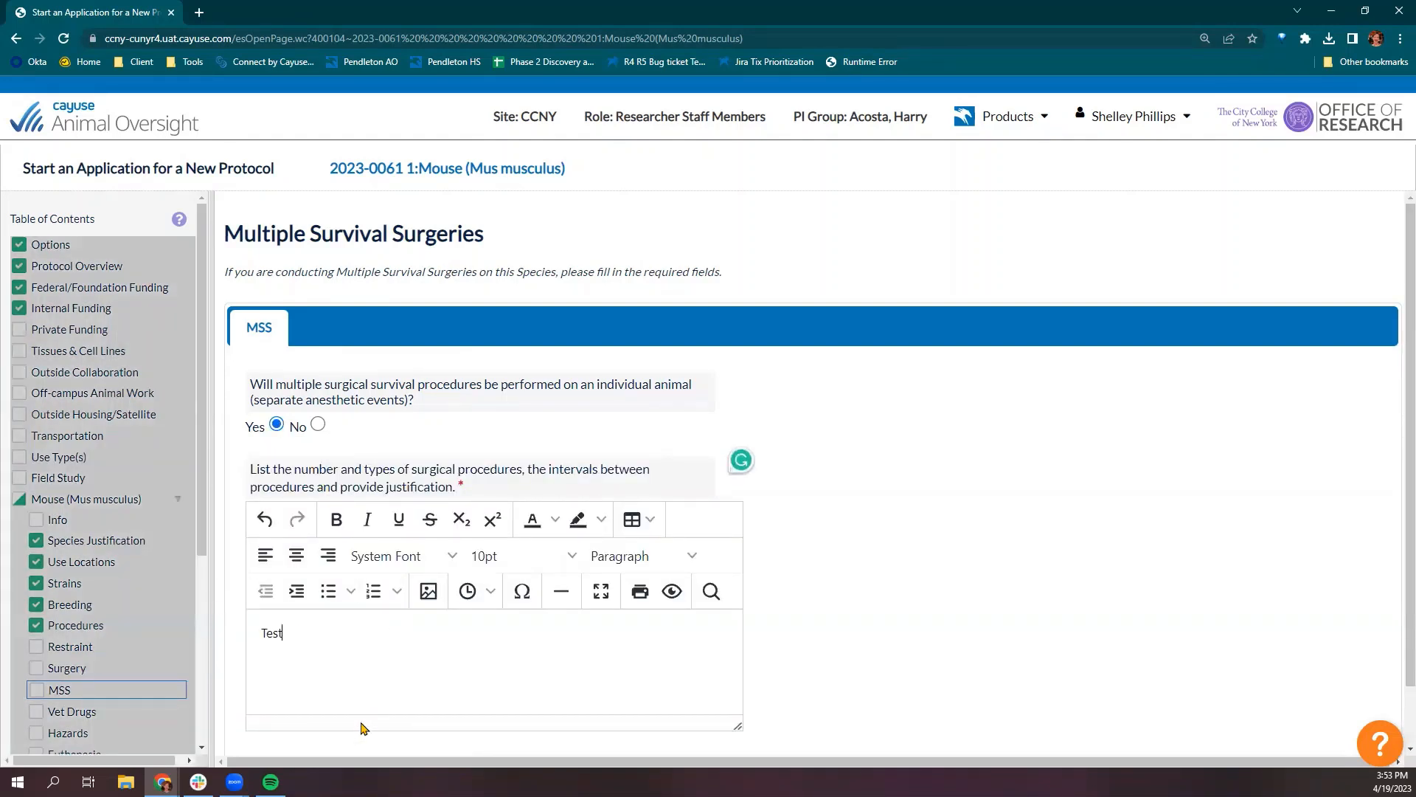
scroll(360, 627, down, 1)
scroll(361, 627, down, 1)
click(316, 718)
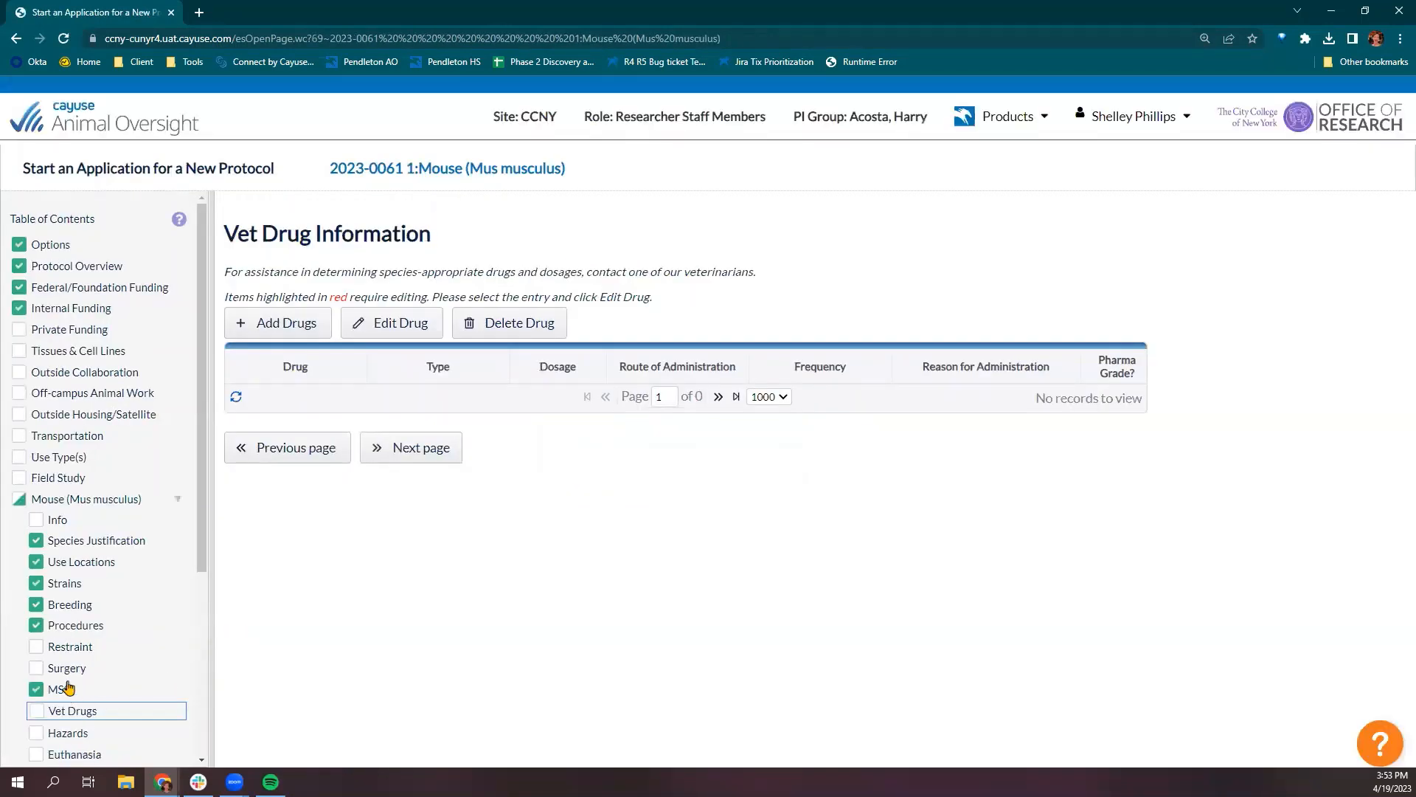
Return to Surgical Procedures and add a Catheterization - Carotid Artery surgery with recovery type Recovery, and save it.
click(74, 670)
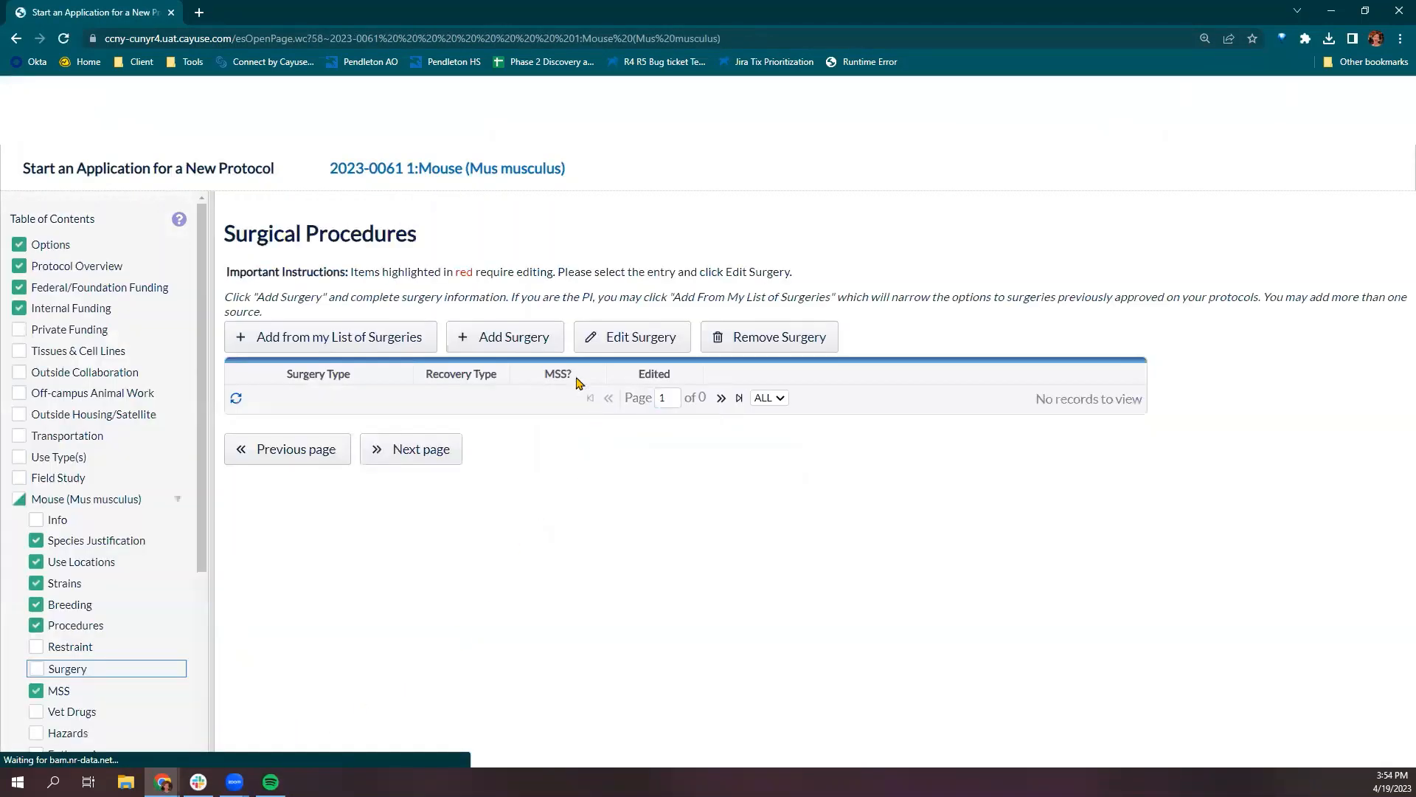
click(514, 336)
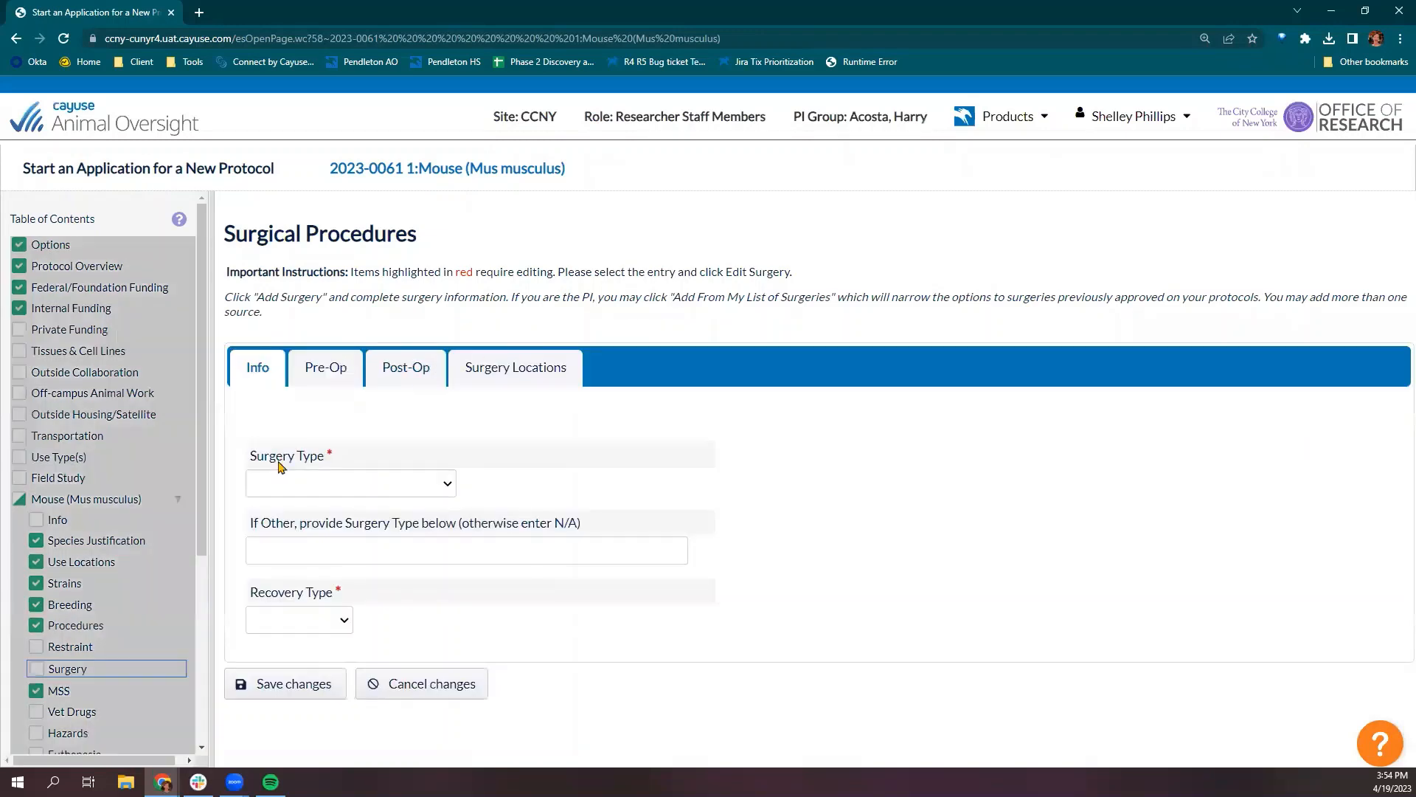
click(277, 481)
click(289, 524)
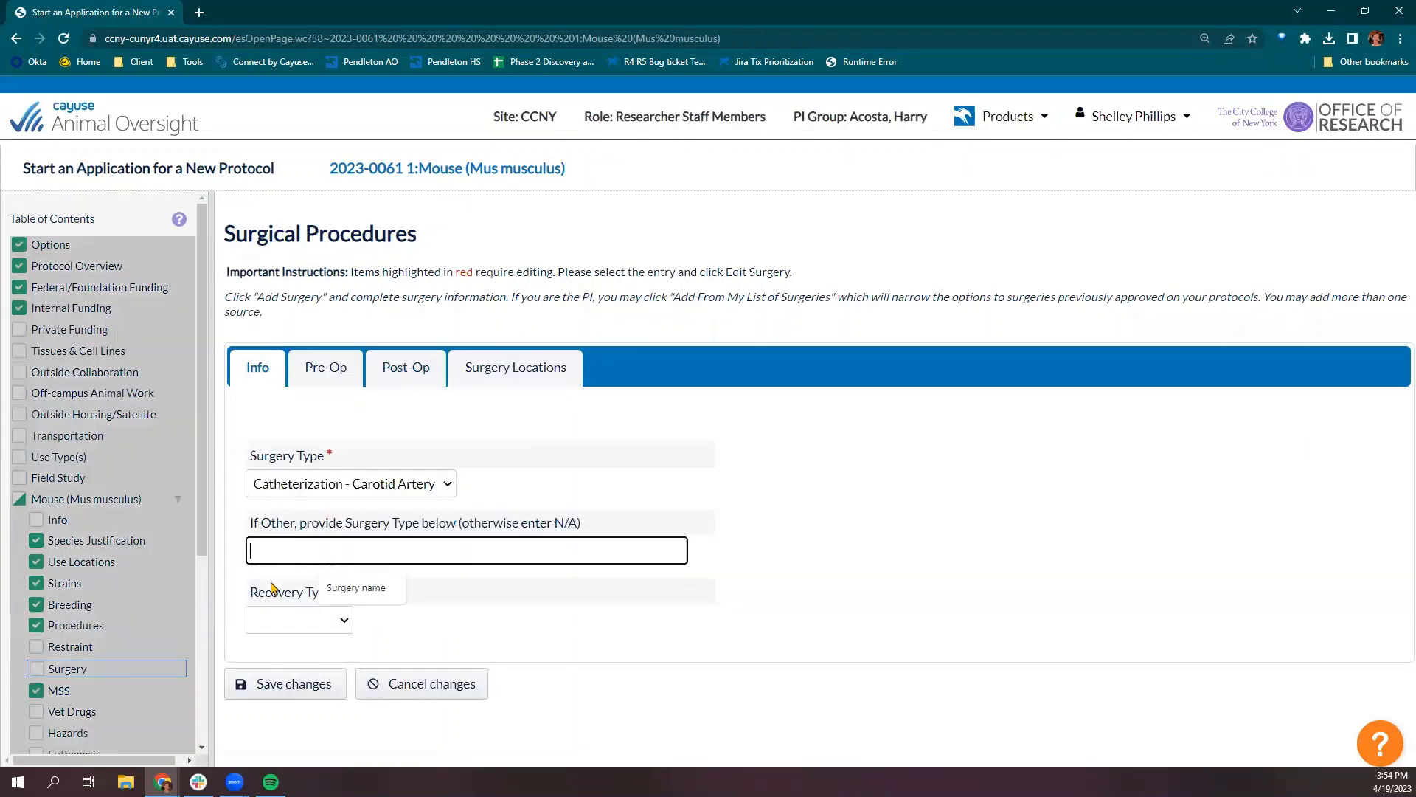
click(269, 623)
click(277, 660)
click(284, 685)
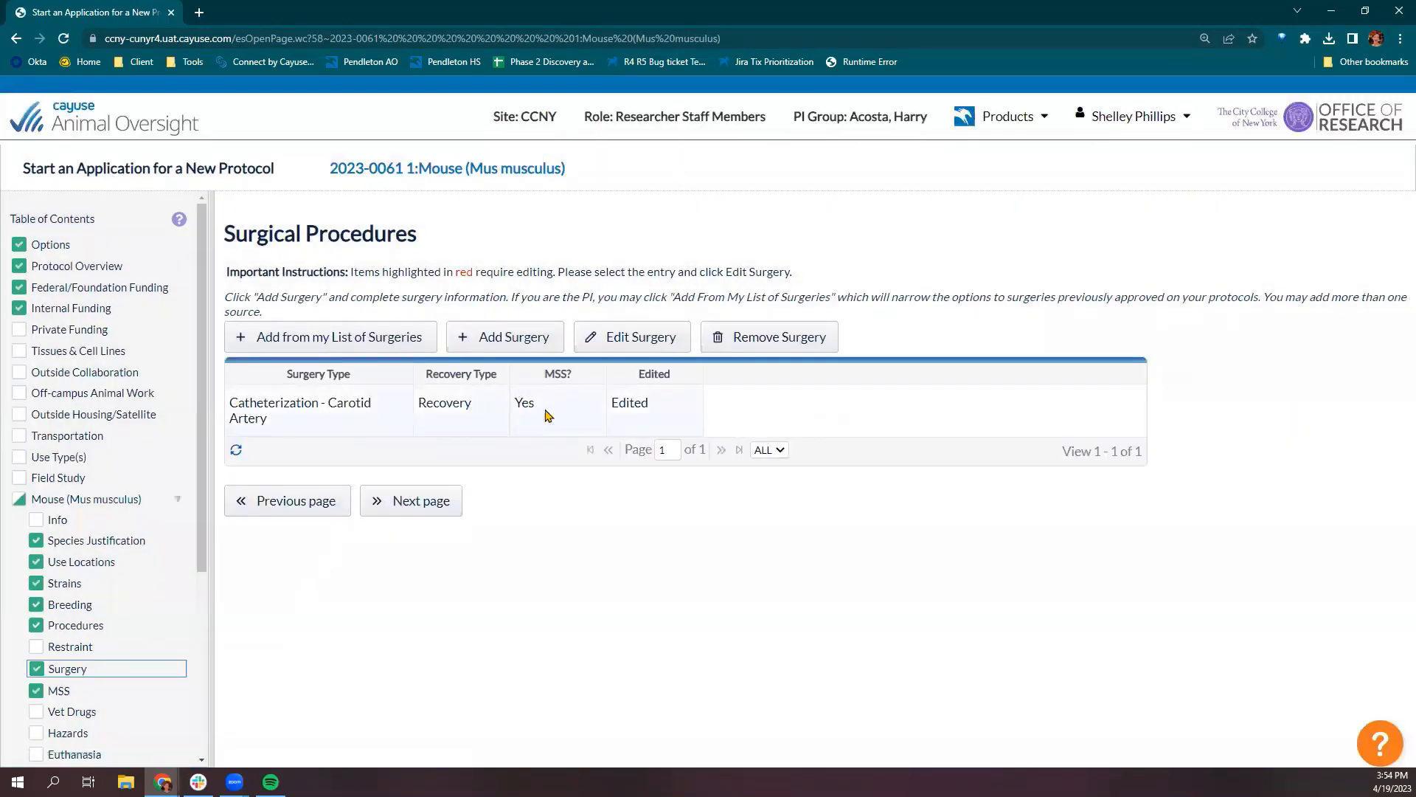
drag(544, 410, 511, 426)
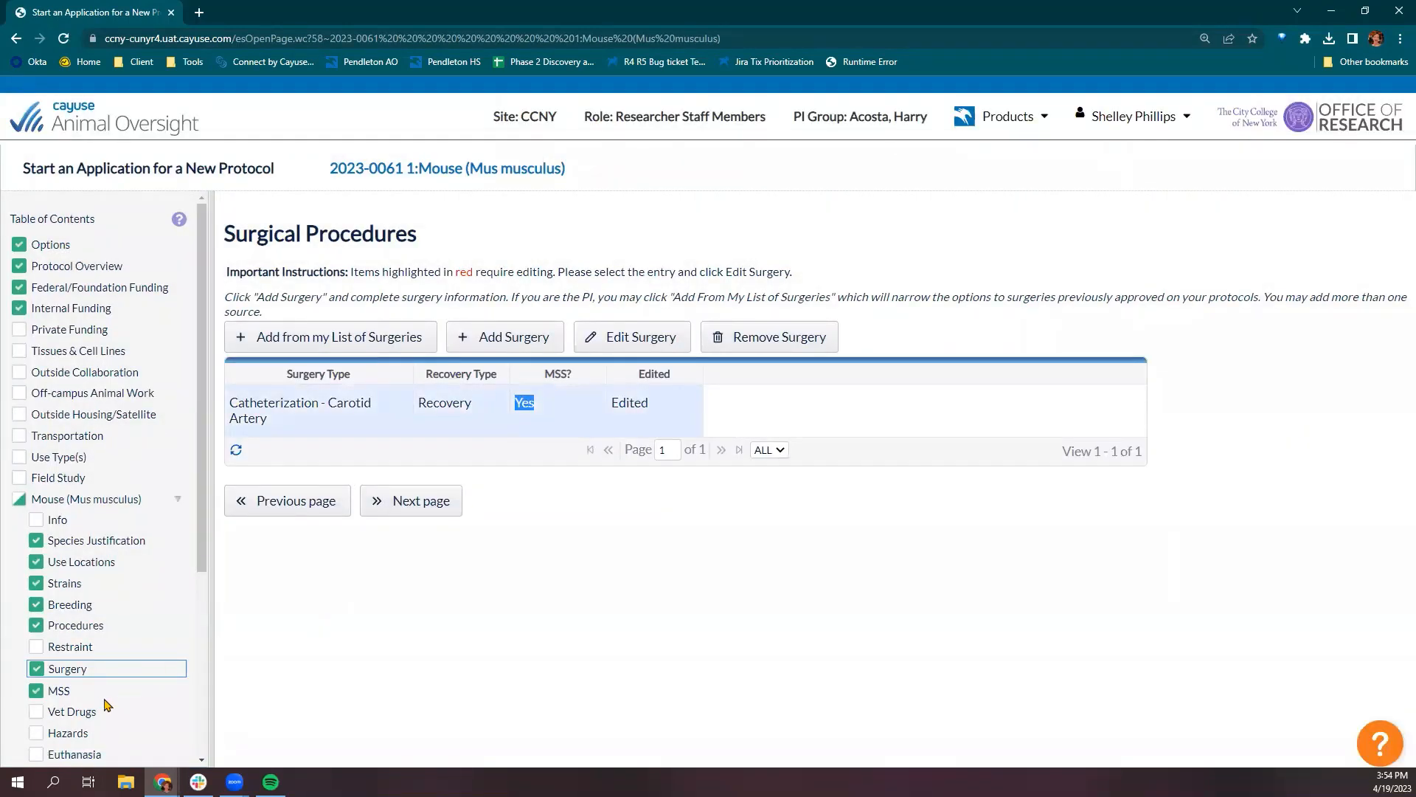
In Vet Drugs, add Isoflurane with the 1.5 - 2.5% surgical maintenance dosage and Meloxicam from the approved drug list.
click(78, 713)
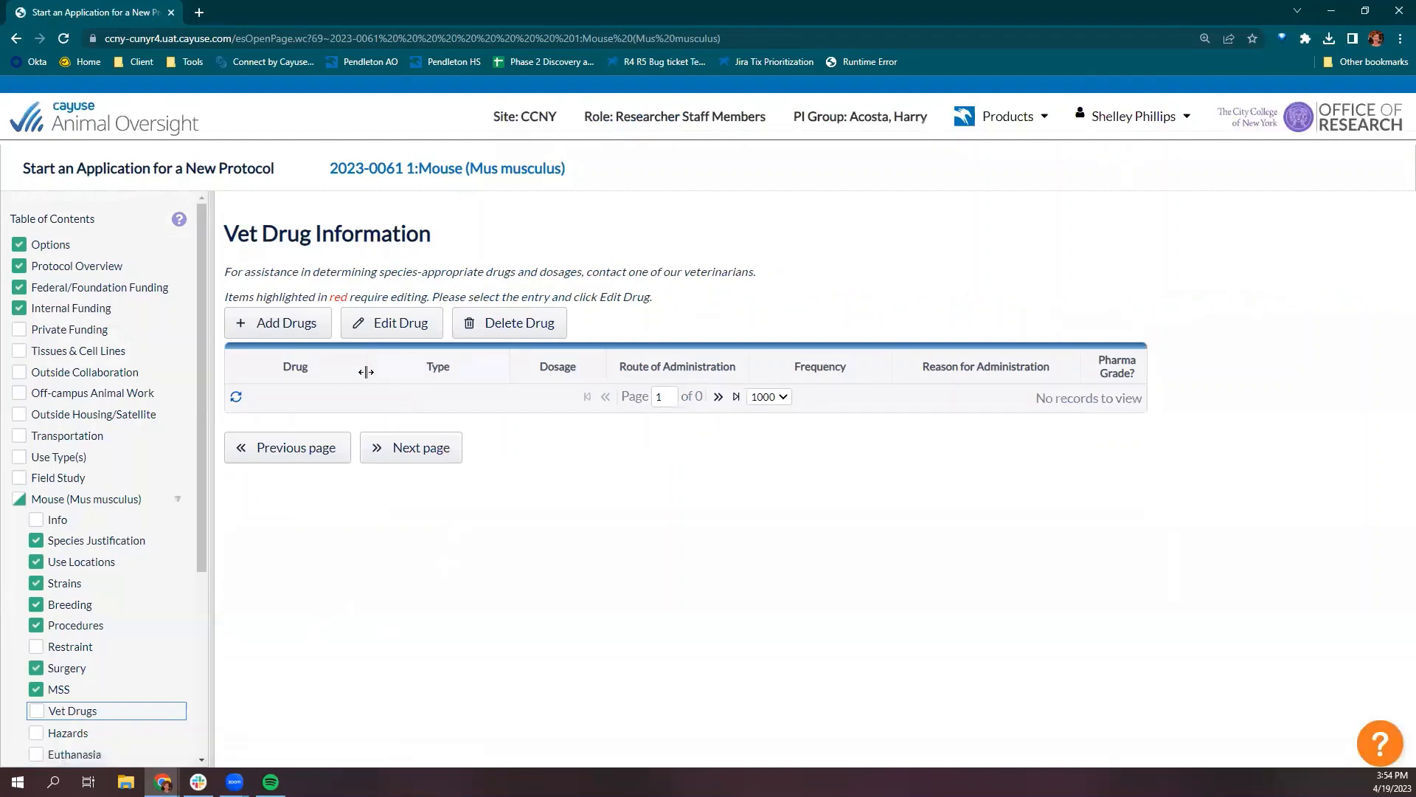
click(296, 327)
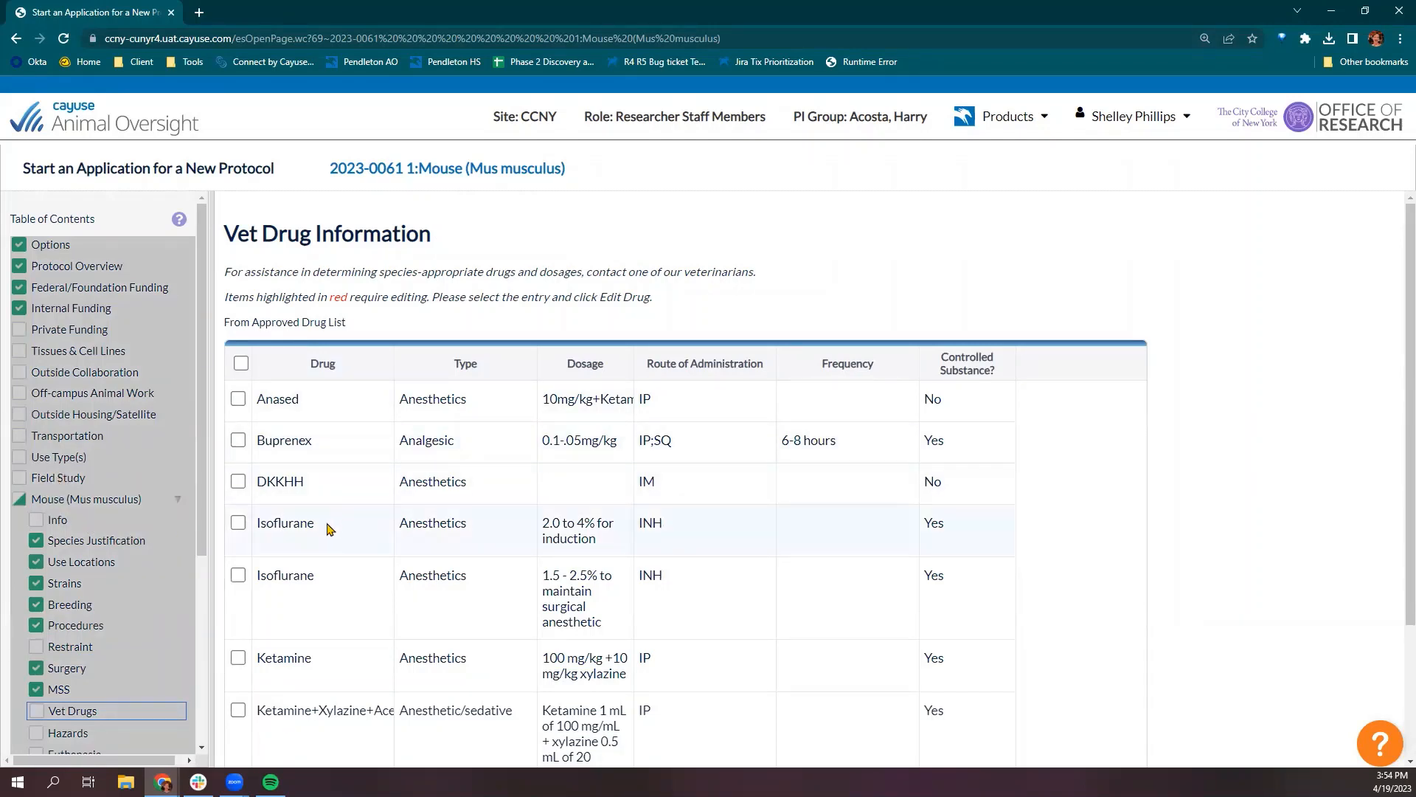
click(308, 575)
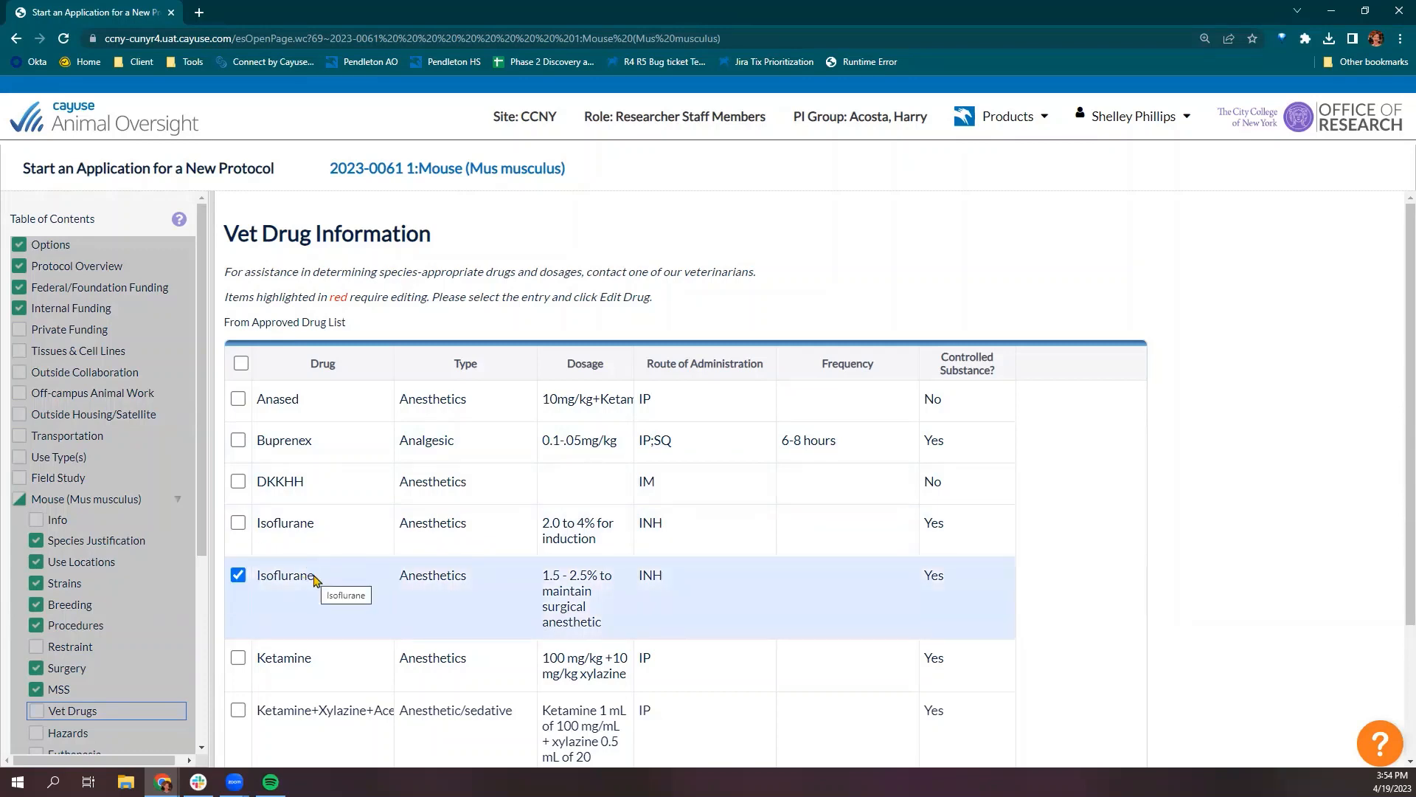
scroll(316, 581, down, 3)
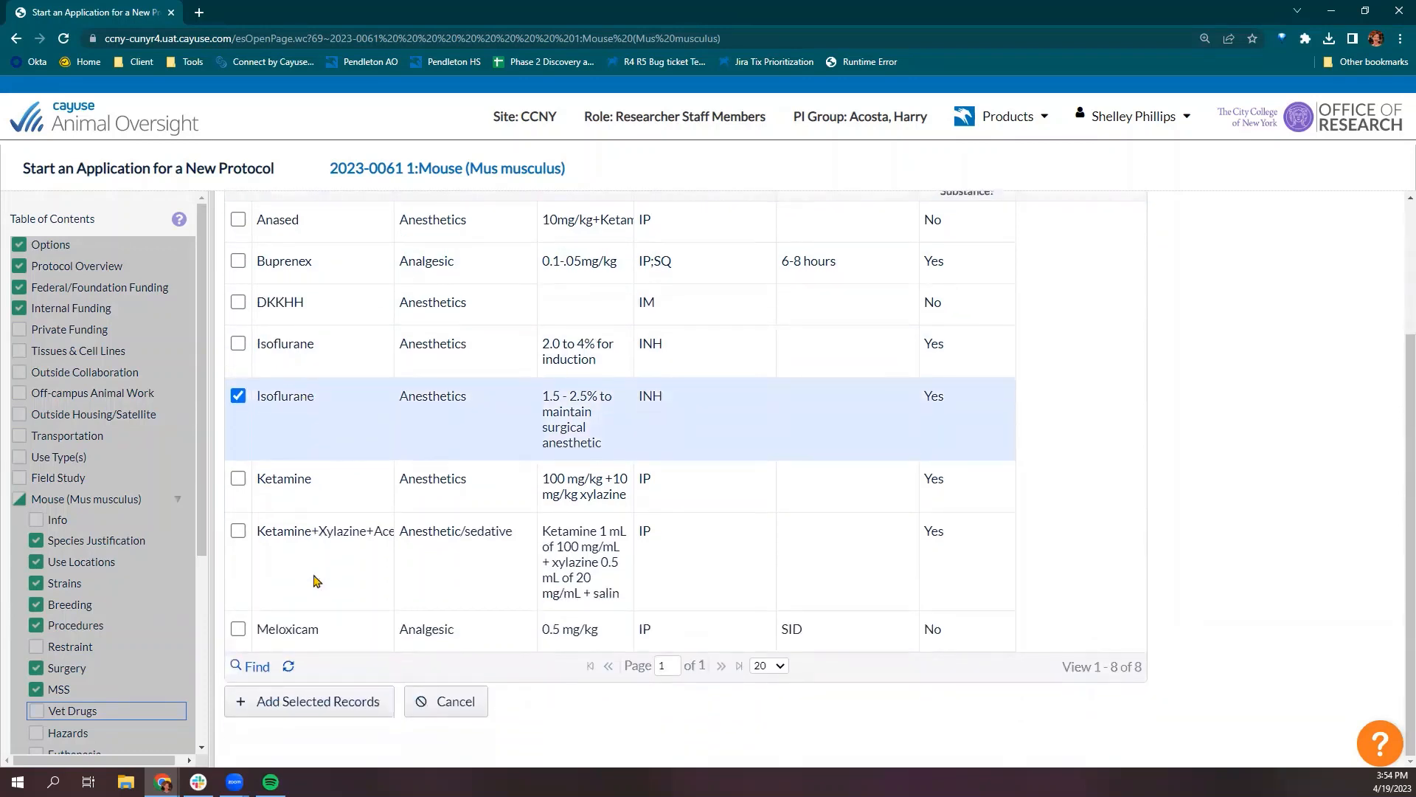
click(291, 629)
click(281, 703)
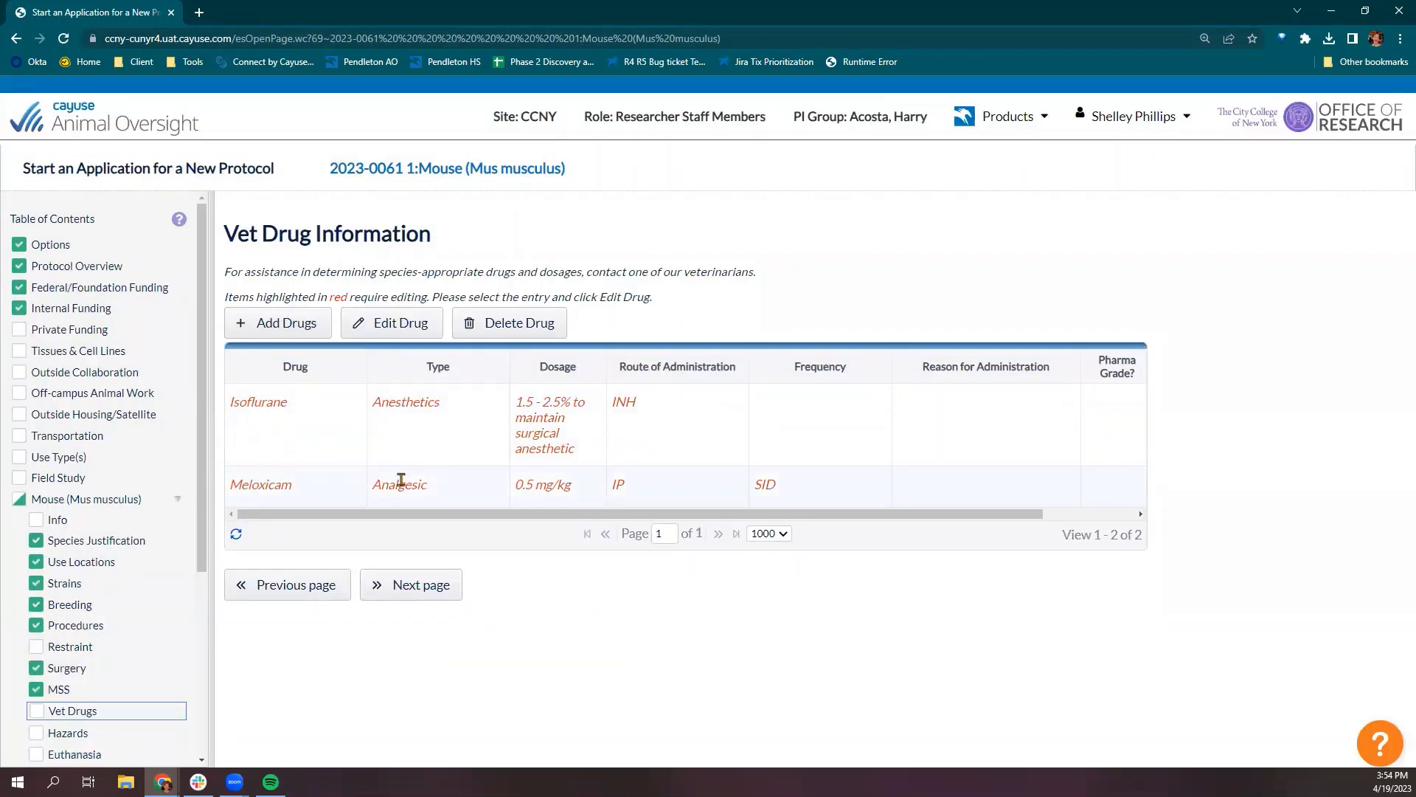
Select the Isoflurane entry in the protocol's vet drug list.
click(428, 428)
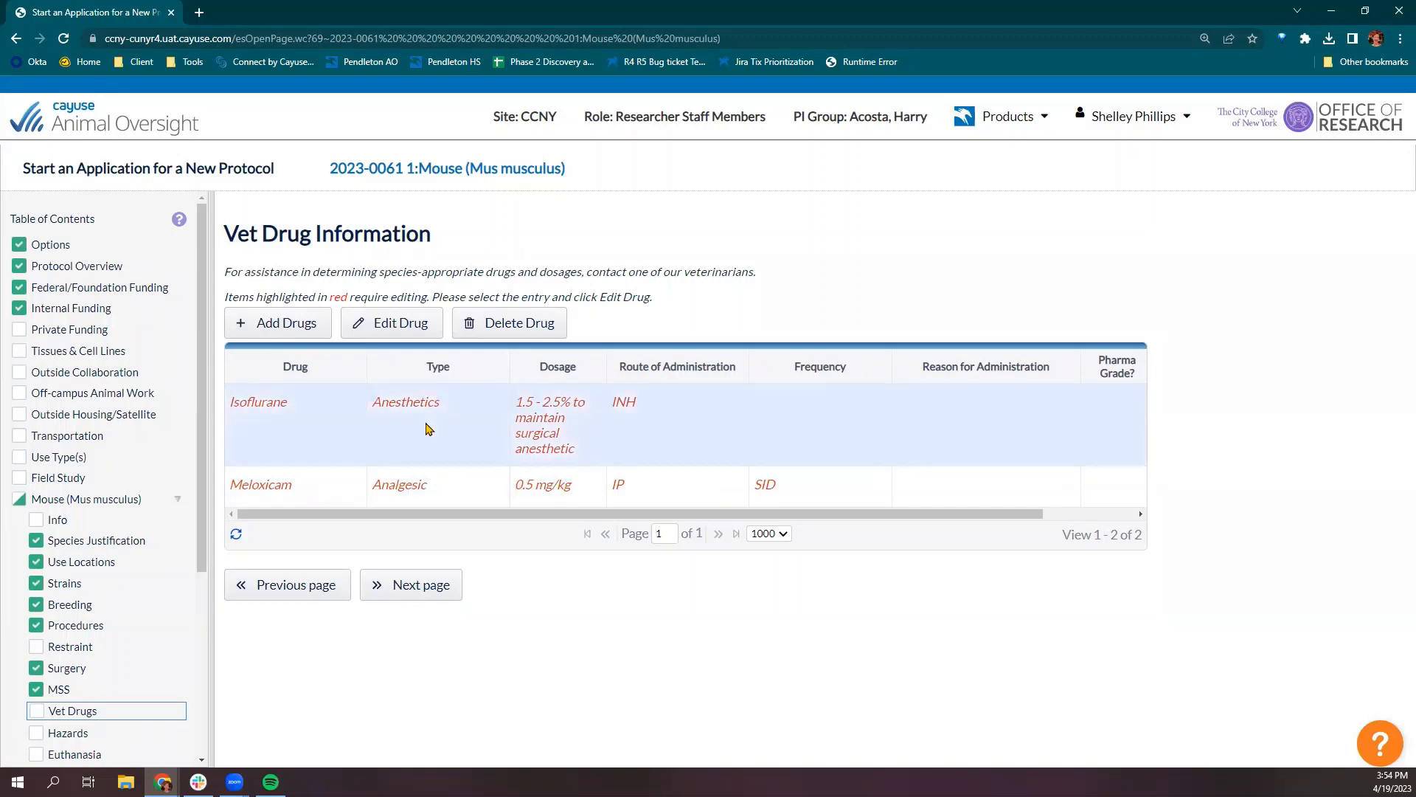
click(412, 328)
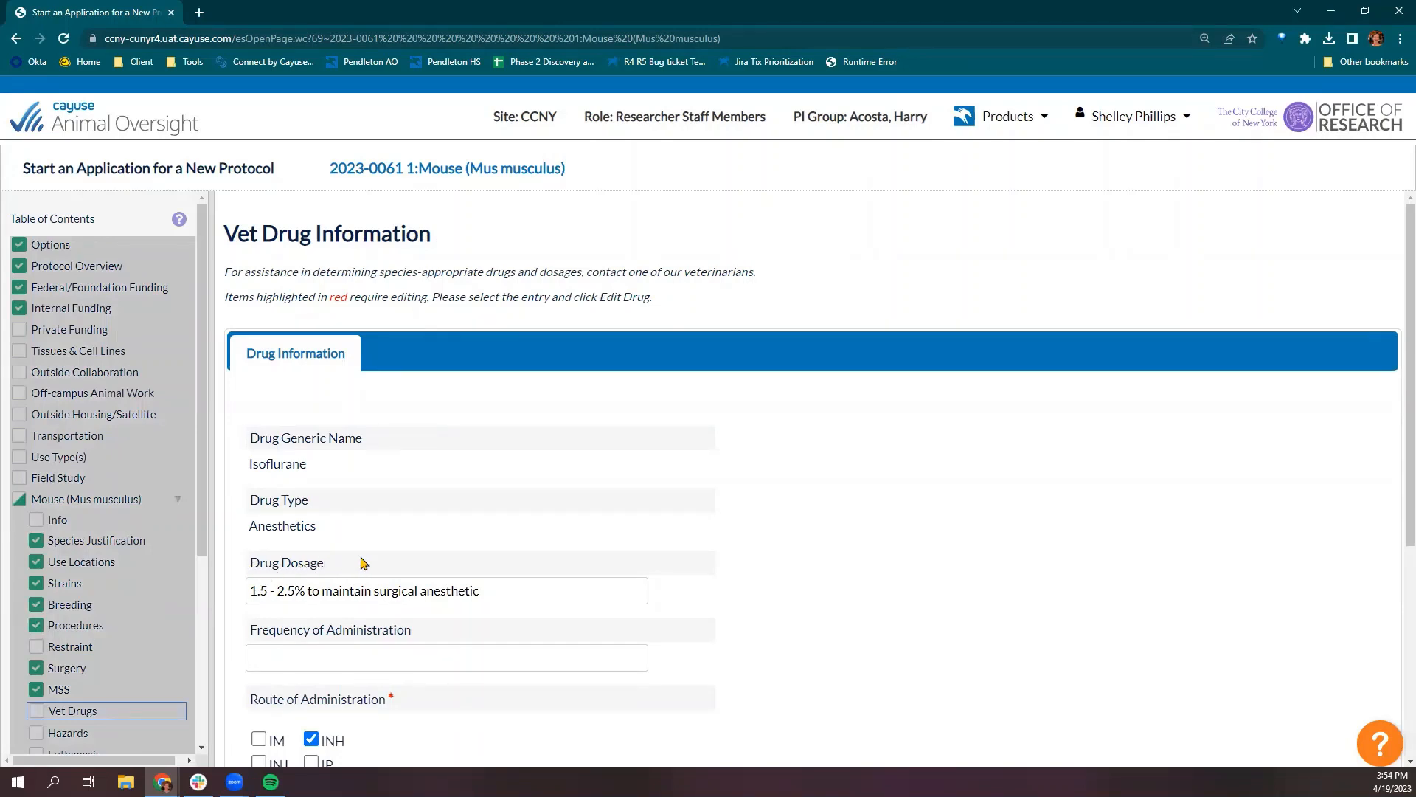
scroll(361, 563, down, 3)
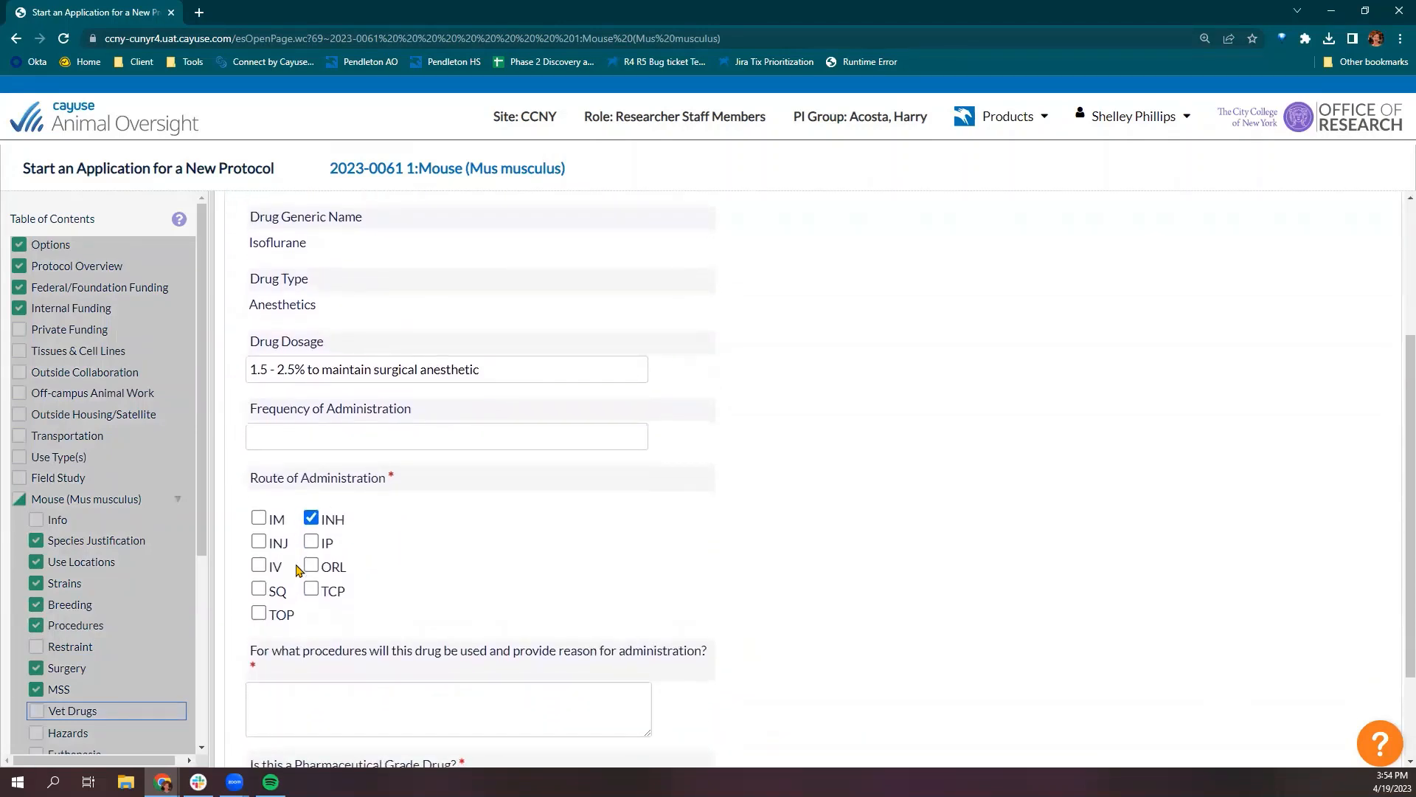
scroll(325, 582, down, 2)
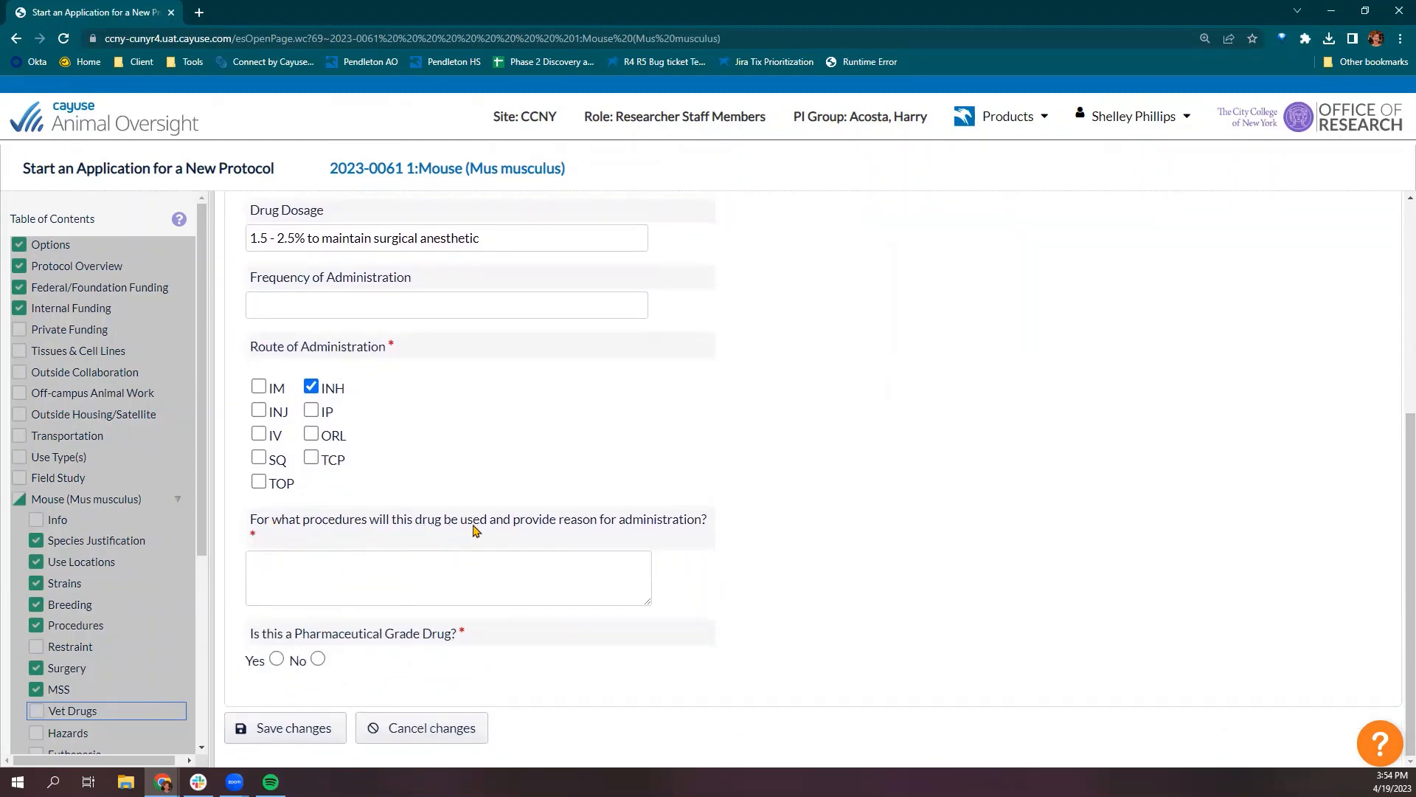
click(318, 658)
scroll(340, 654, down, 1)
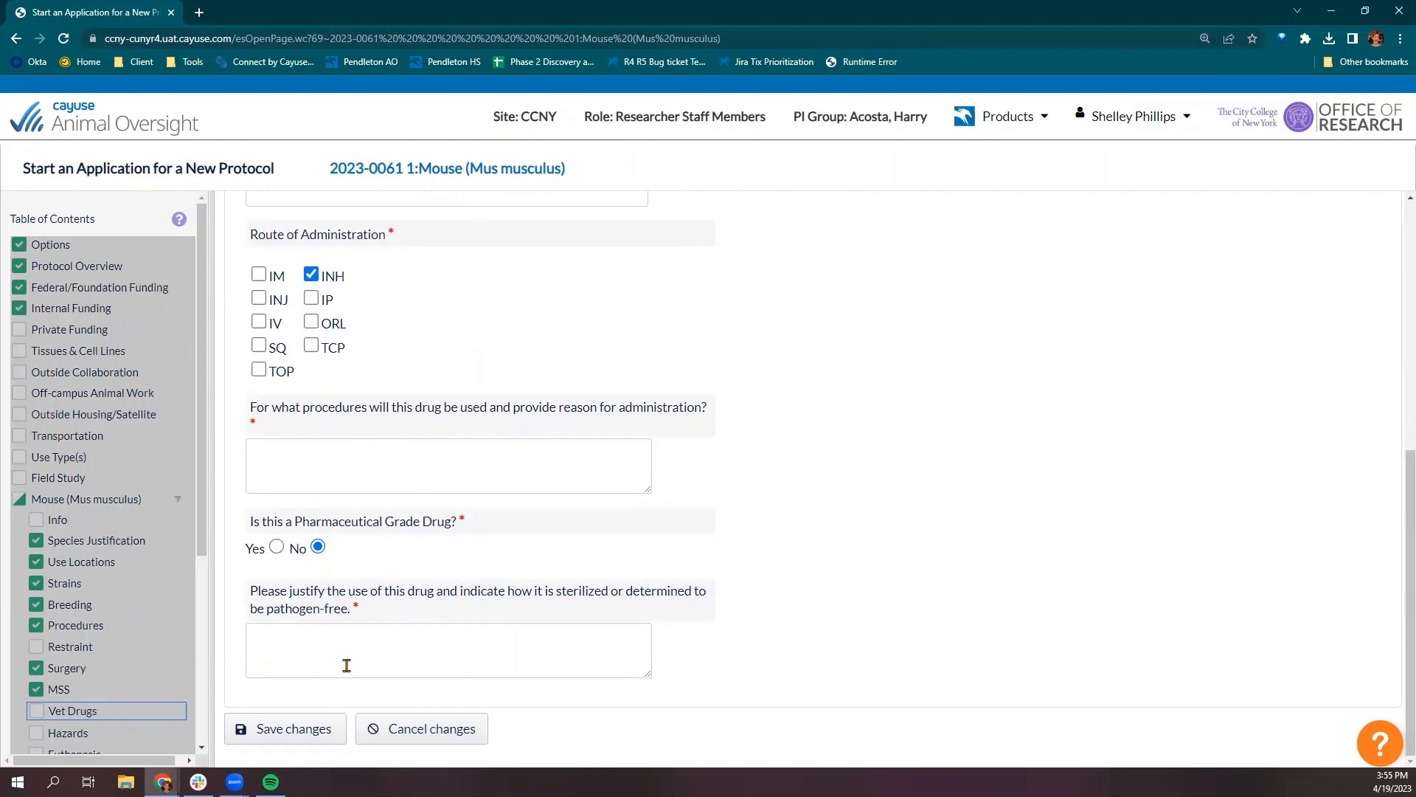
click(414, 726)
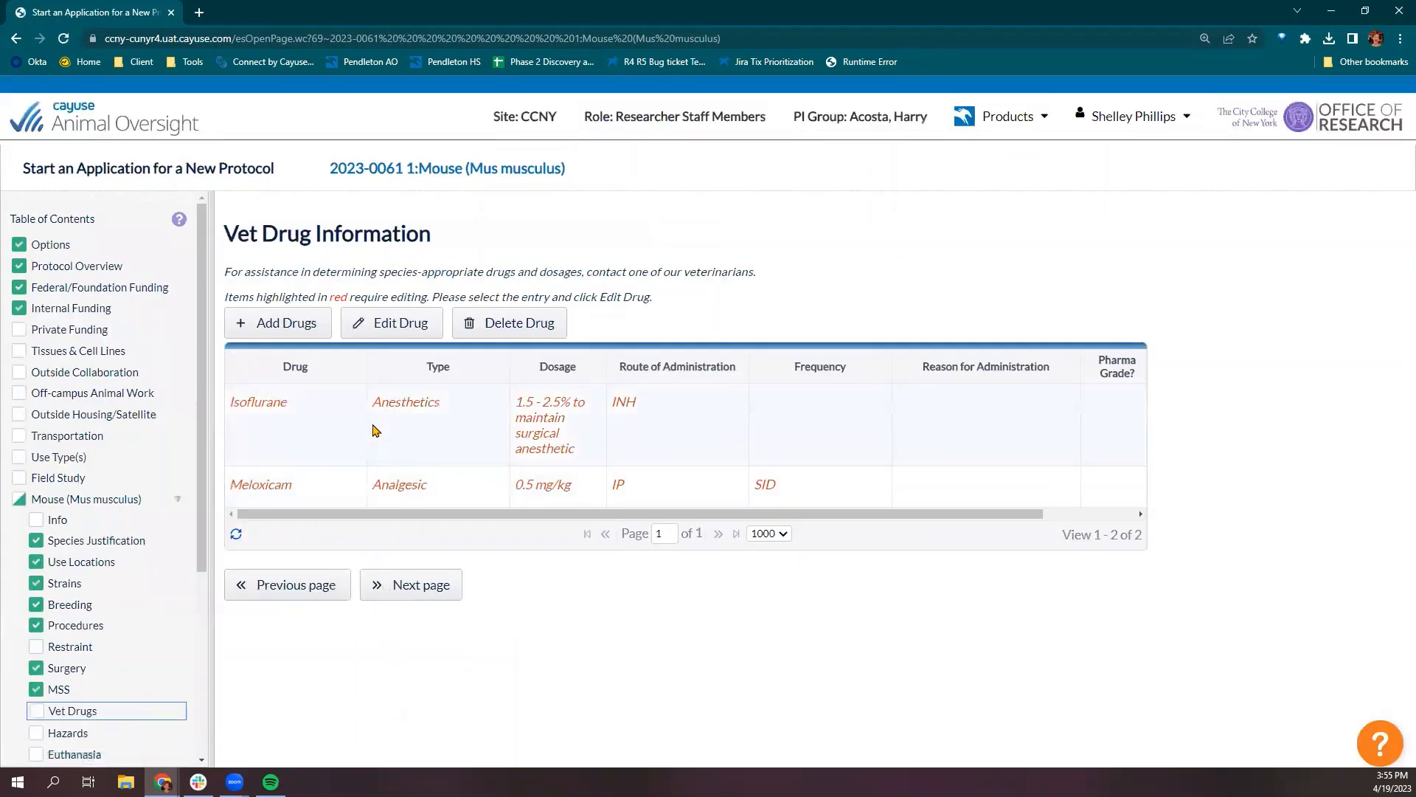
Complete the Isoflurane entry with "Test" as the reason for administration, mark it as pharmaceutical grade, and save it.
click(397, 323)
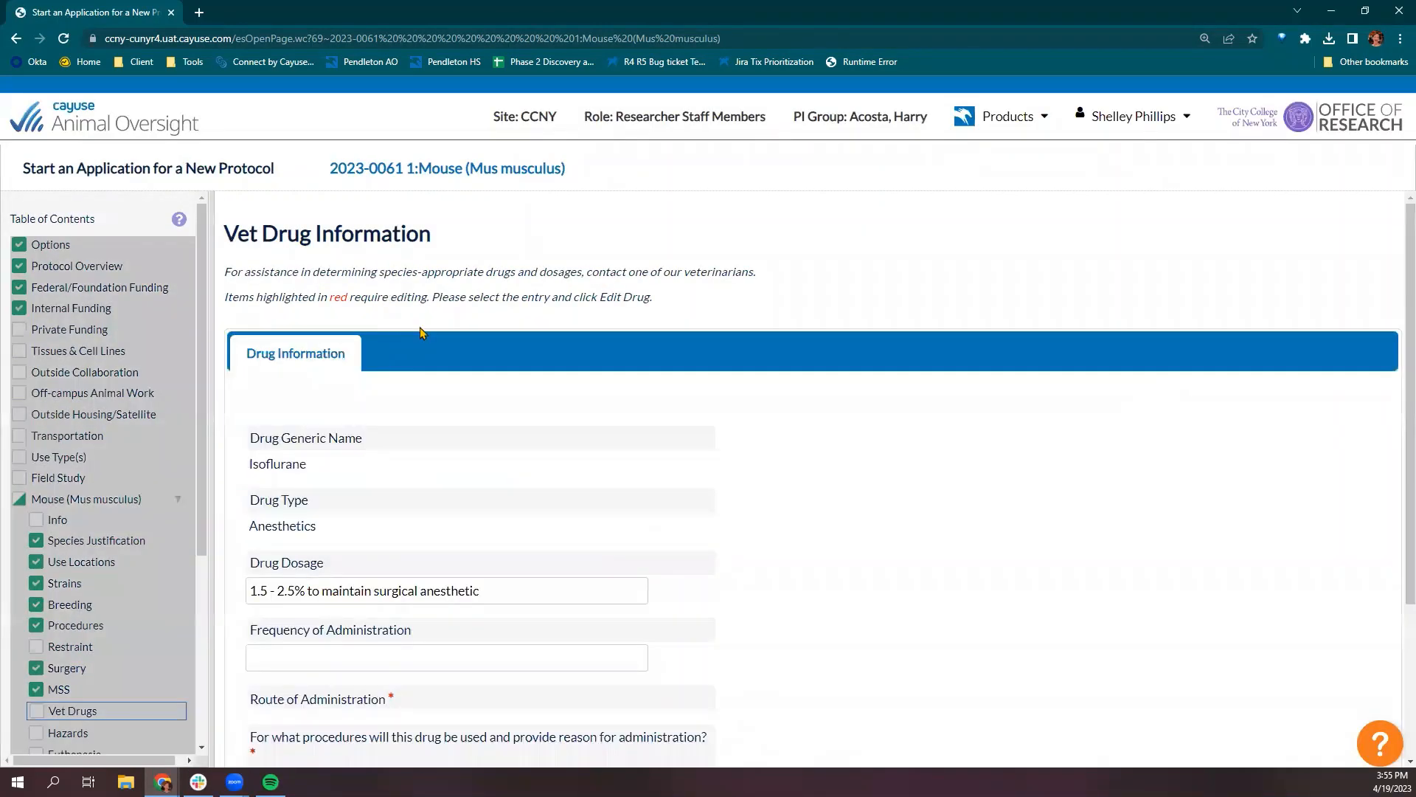
scroll(435, 545, down, 2)
scroll(439, 539, down, 4)
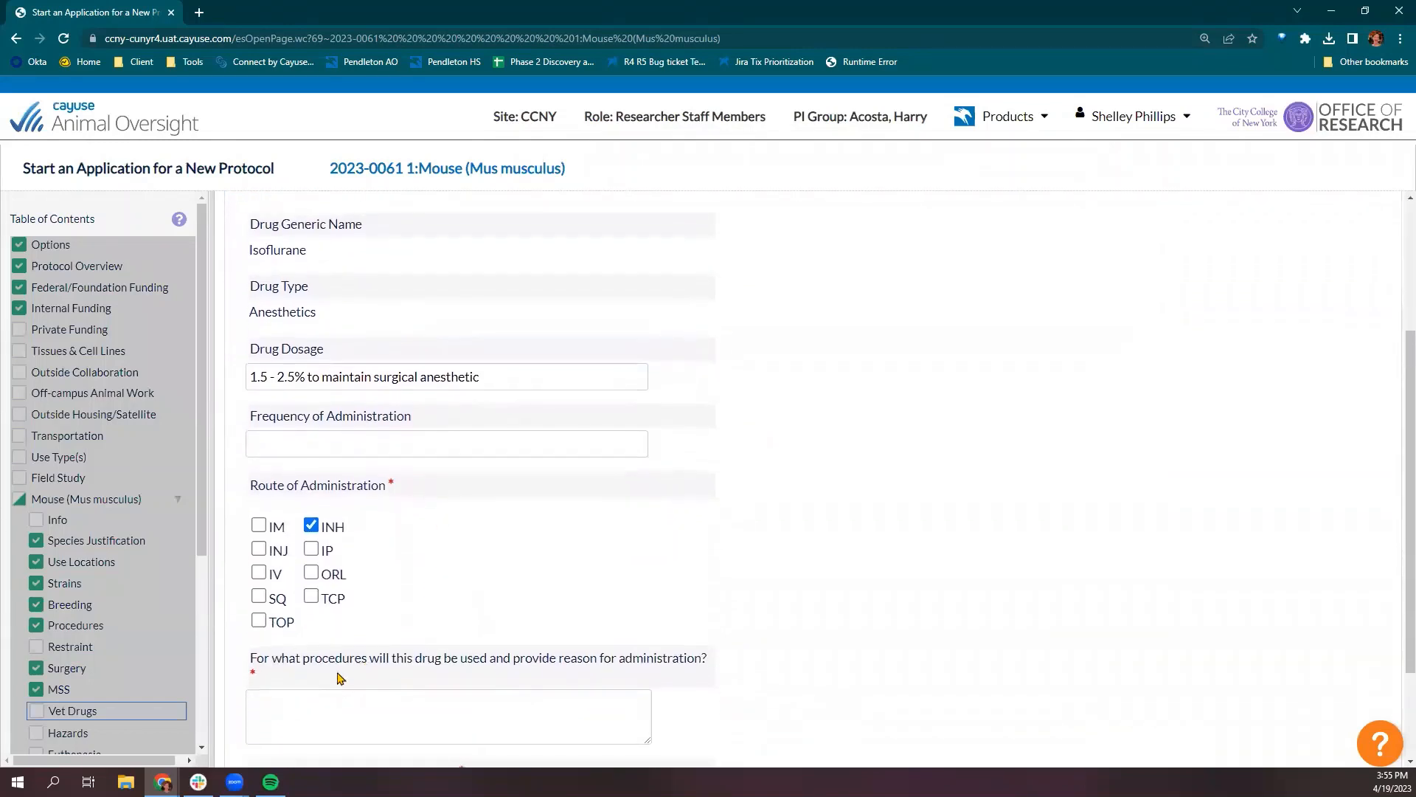
click(363, 575)
text(Test)
click(318, 659)
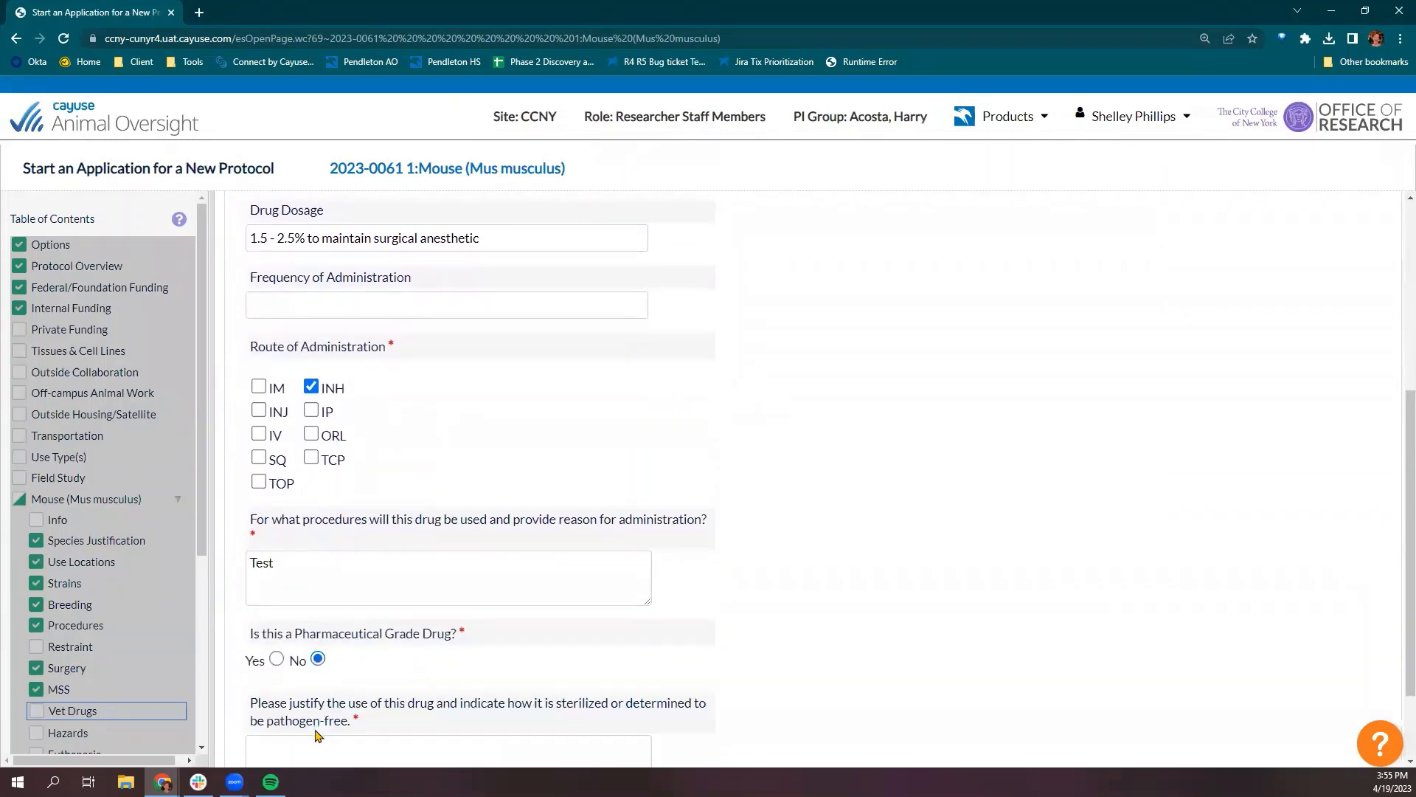
click(276, 658)
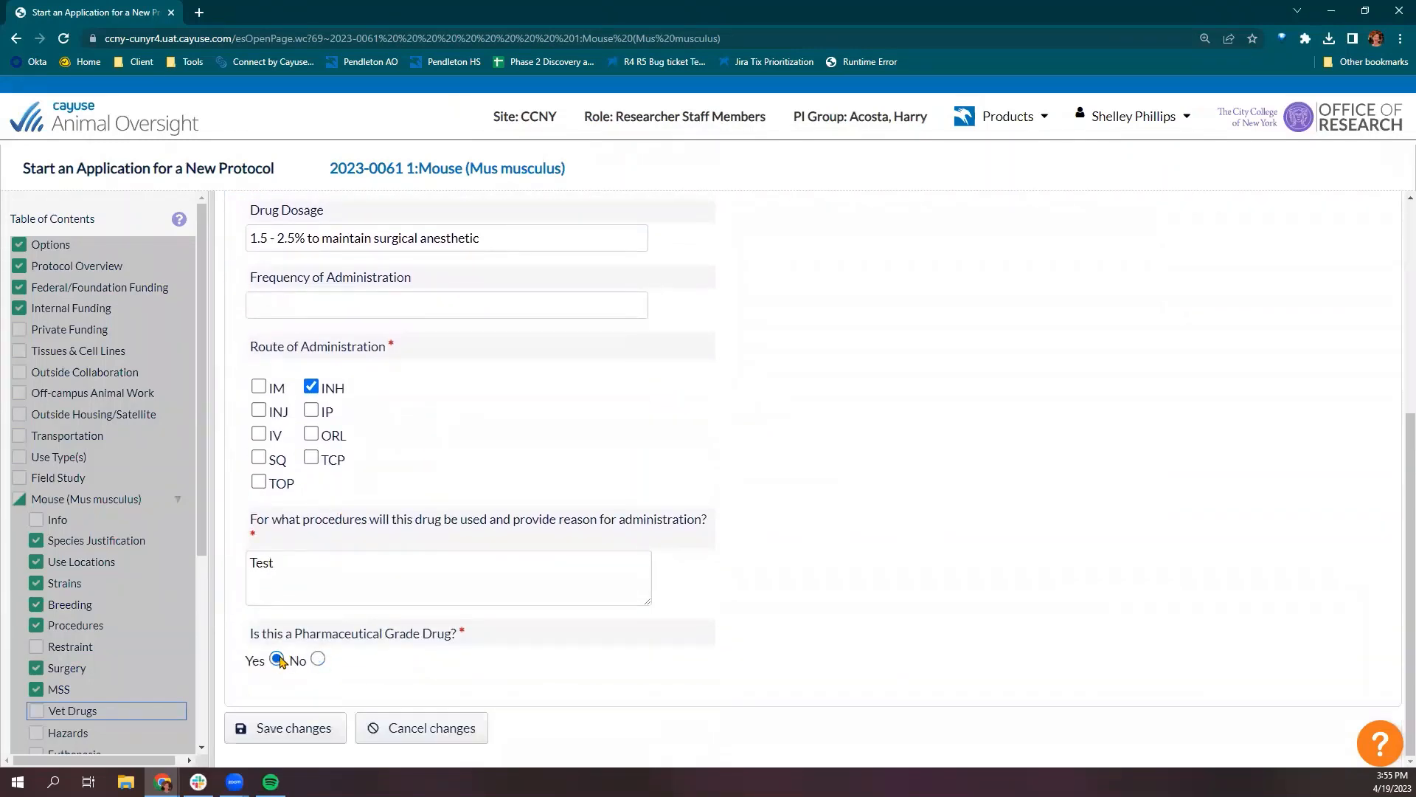
click(314, 734)
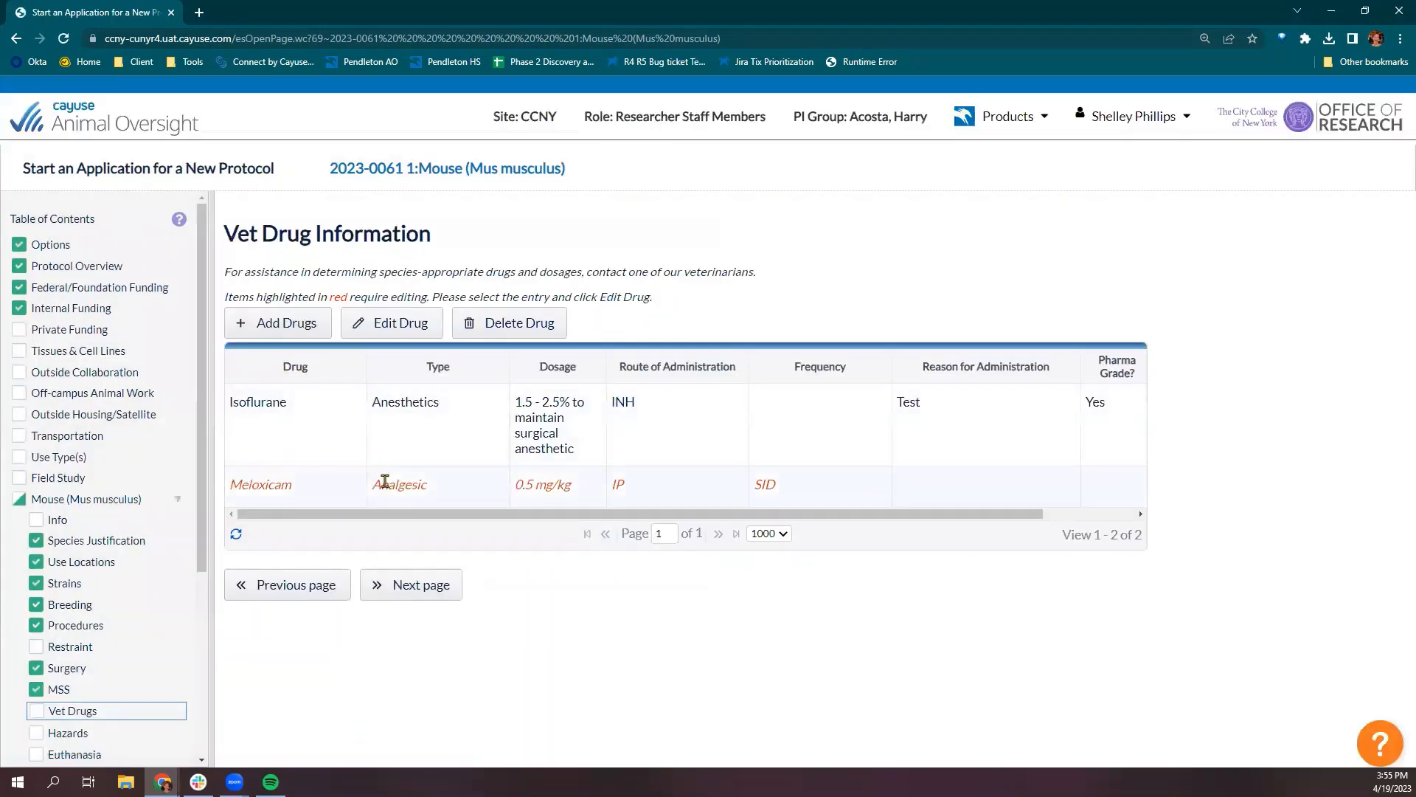
Complete the Meloxicam entry with "TEst" as the reason for administration, mark it as pharmaceutical grade, and save it.
click(383, 488)
click(404, 322)
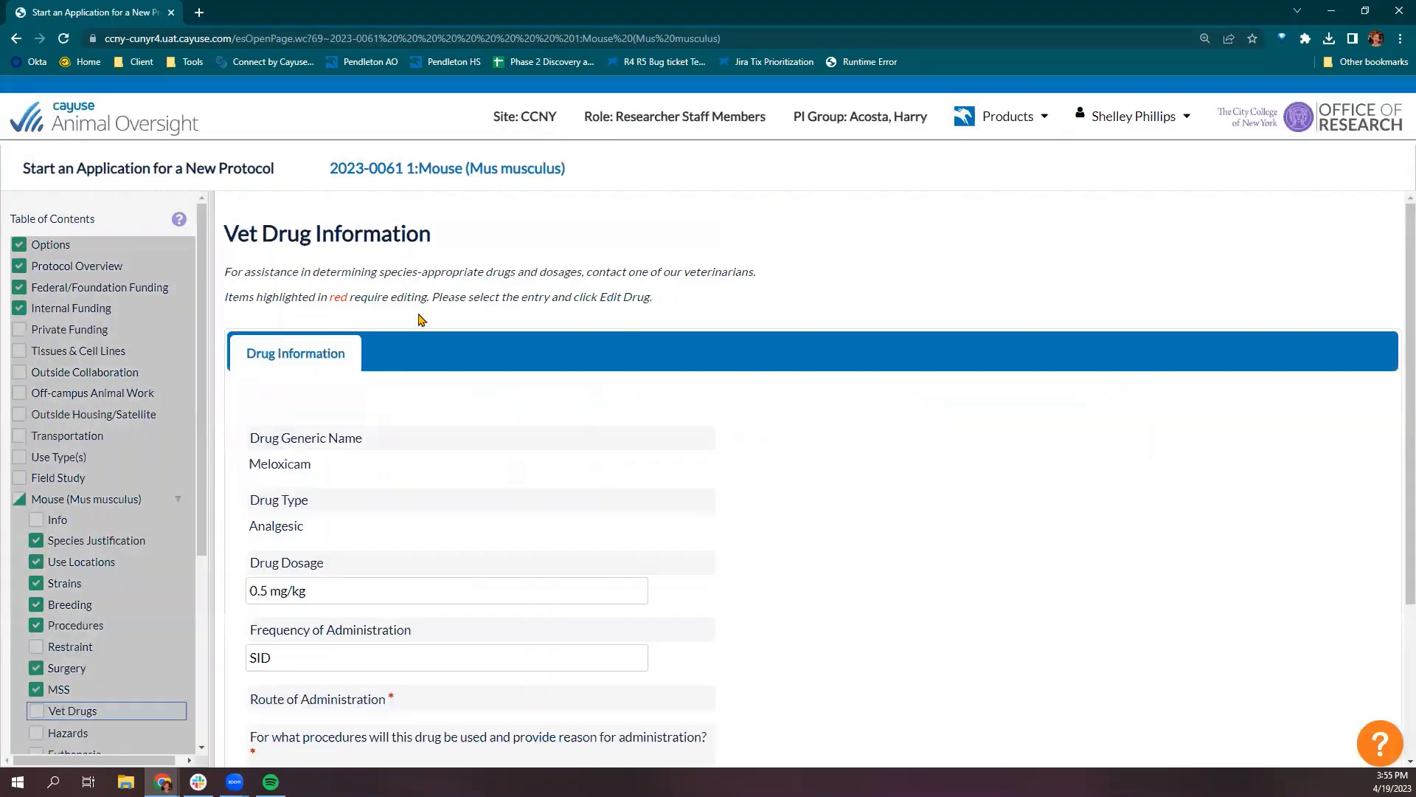
scroll(362, 522, down, 3)
click(301, 701)
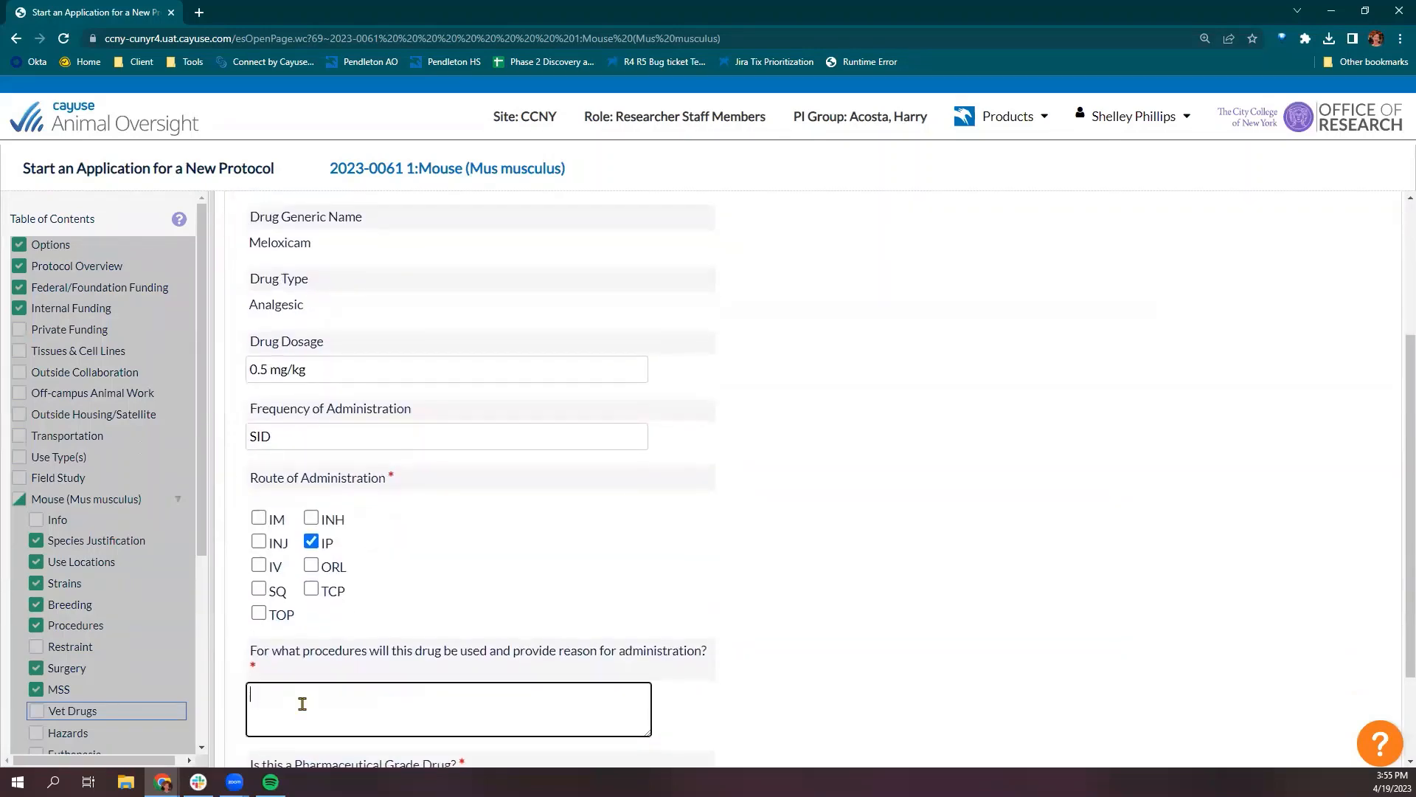
text(TEst)
scroll(348, 708, down, 1)
scroll(348, 673, down, 1)
click(277, 673)
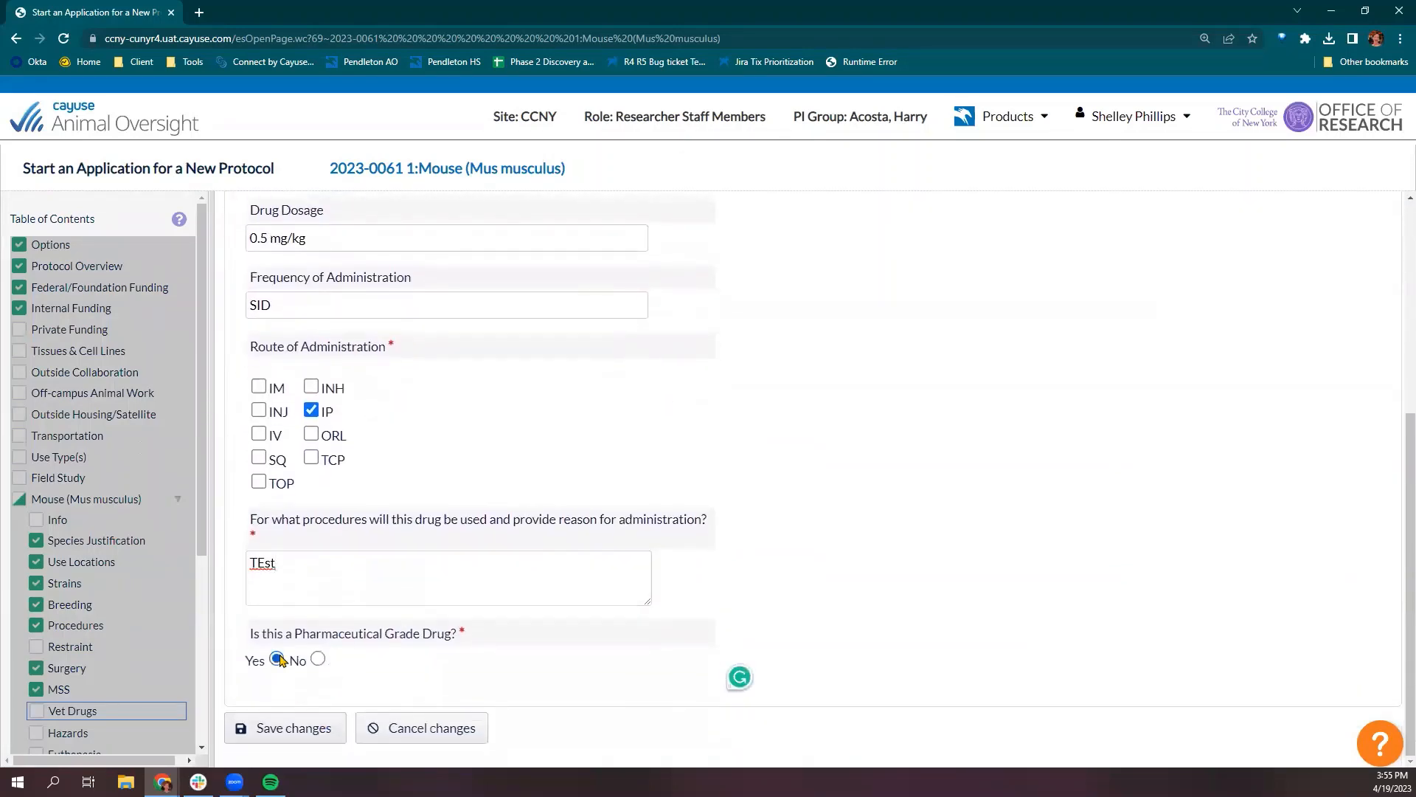
click(282, 729)
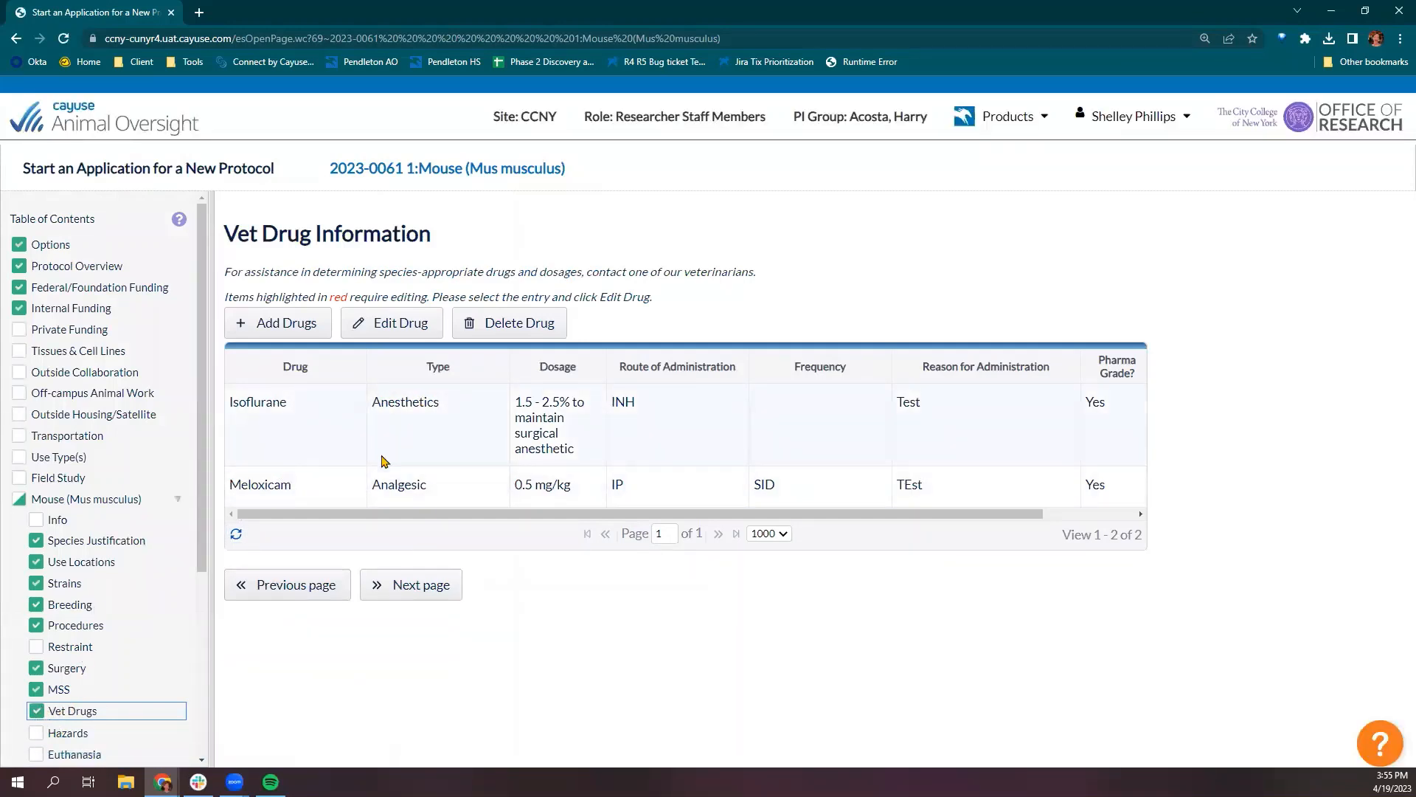
Continue to the Hazards section and add the Chemotherapeutic agent from the available agents.
click(398, 590)
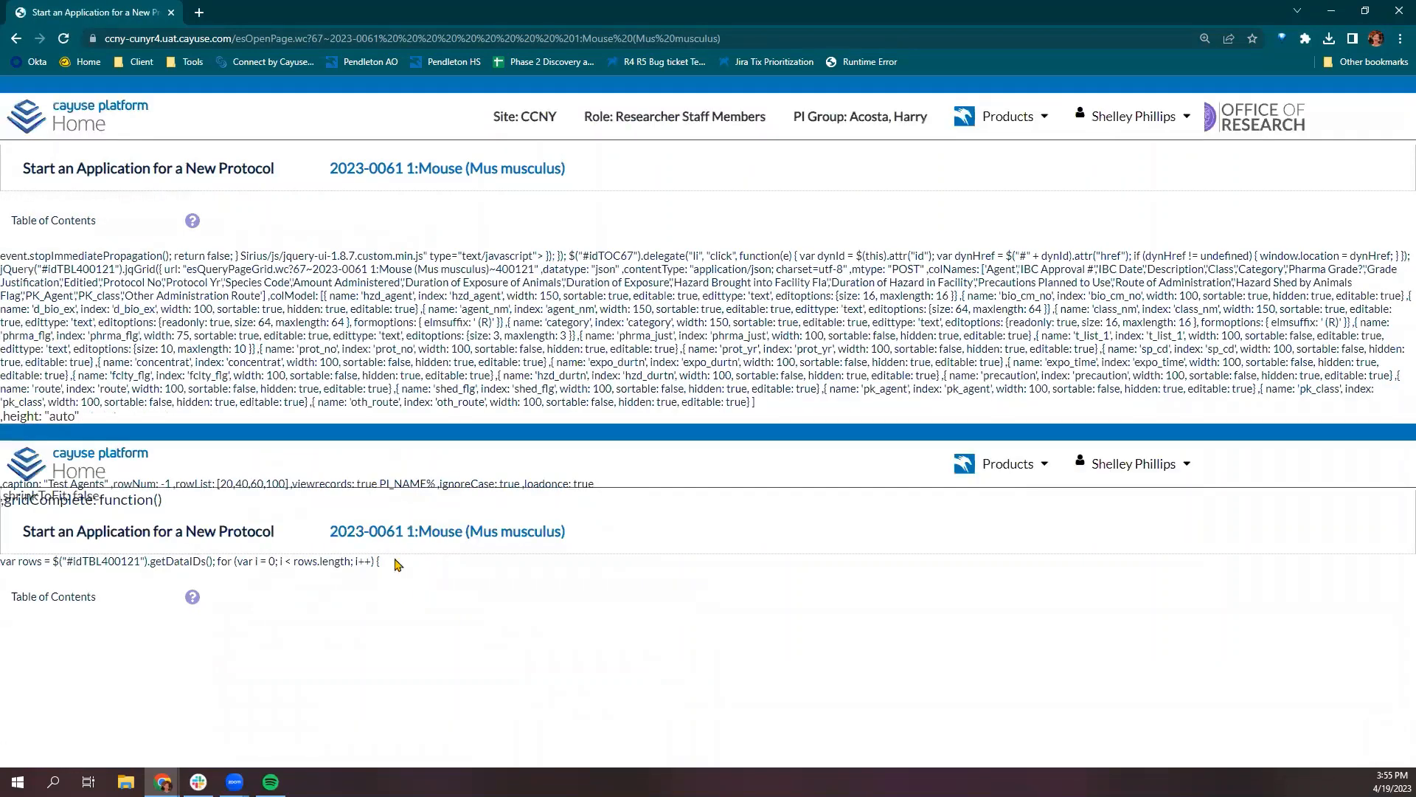
click(74, 118)
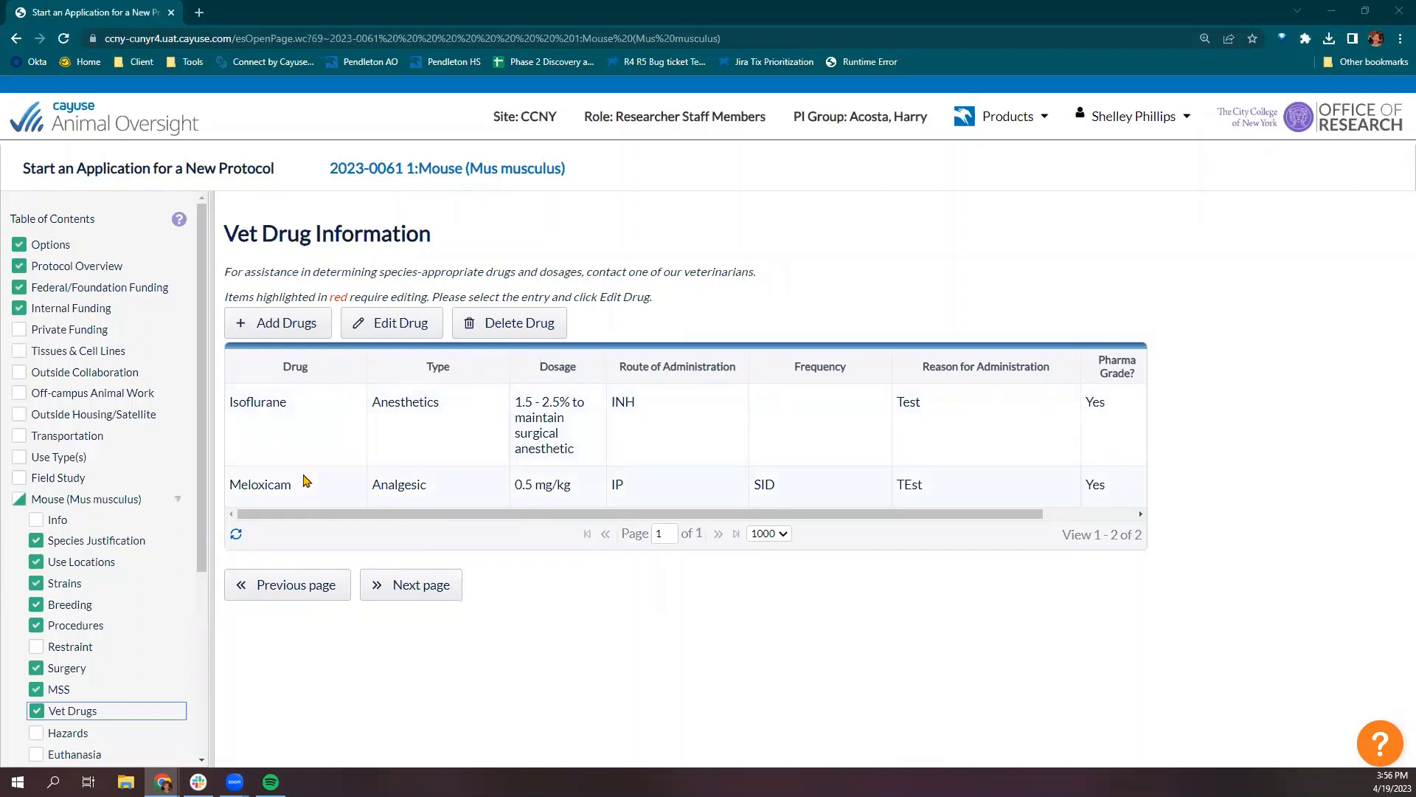
click(428, 588)
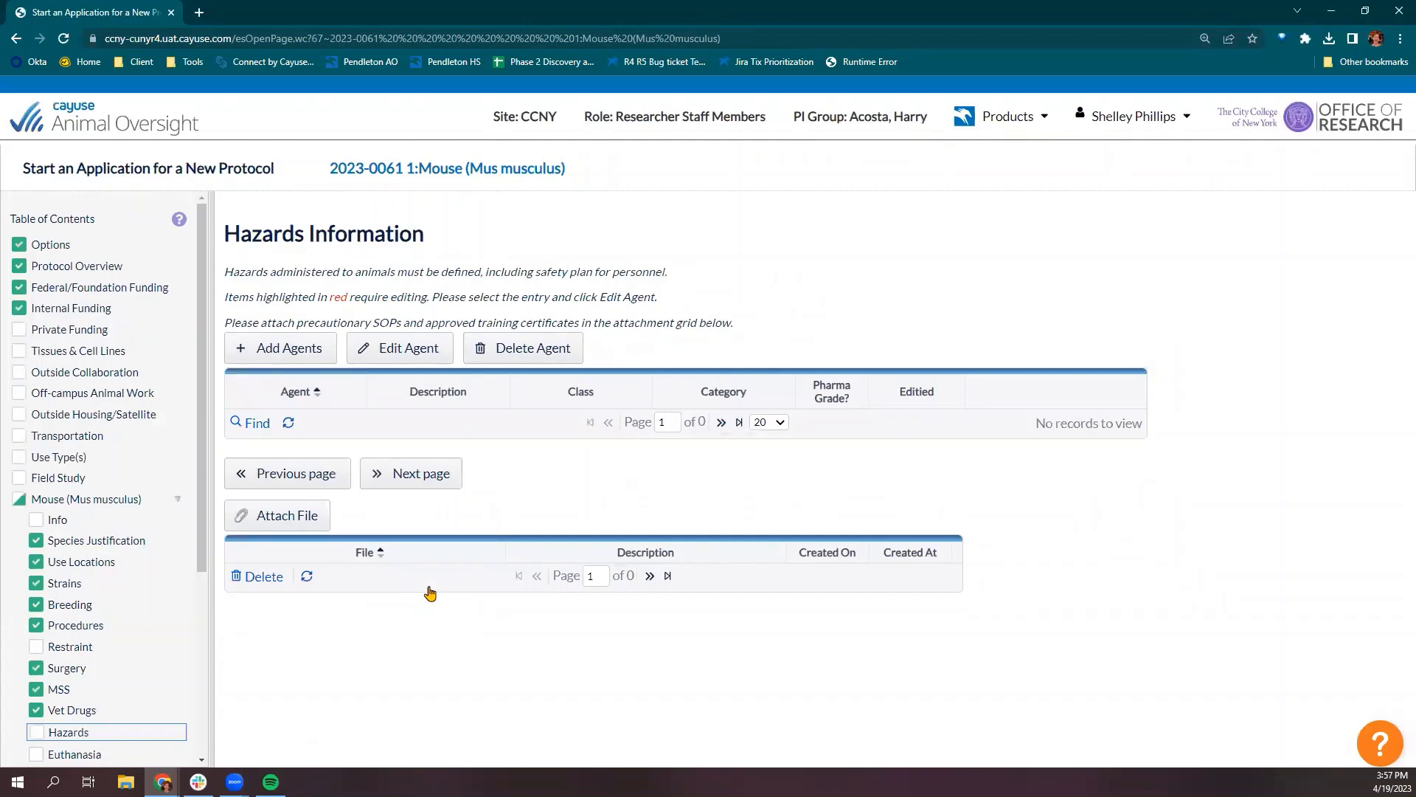
click(293, 360)
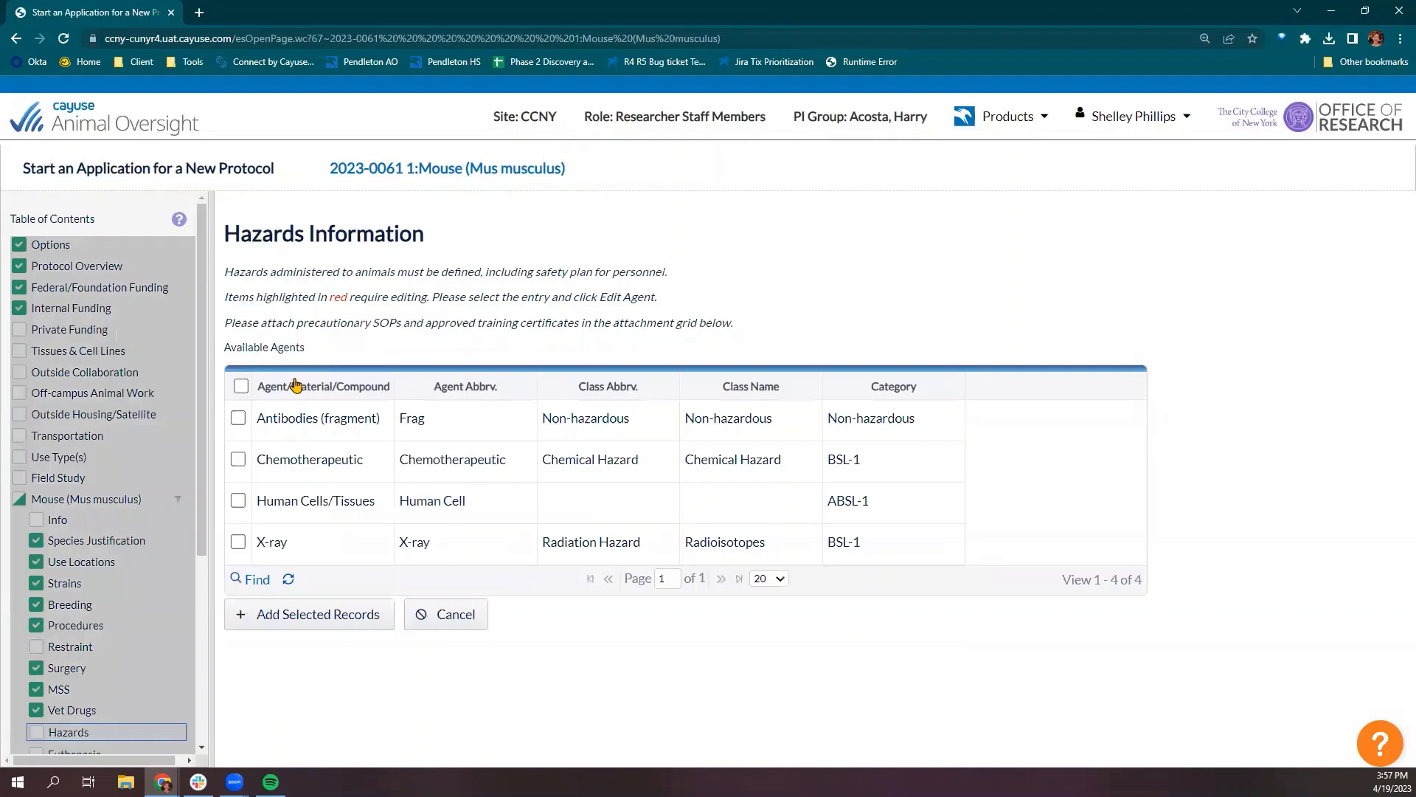
click(238, 459)
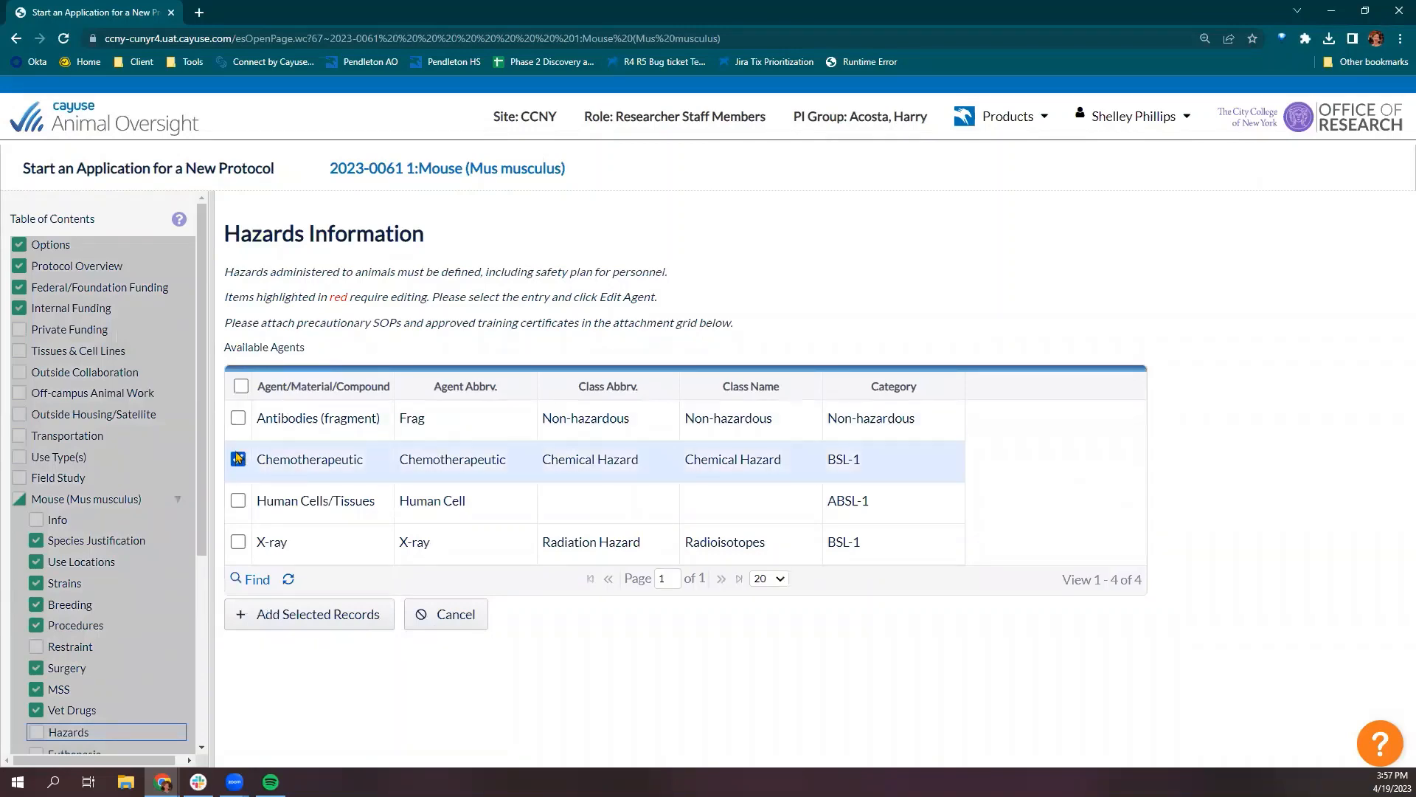
click(292, 623)
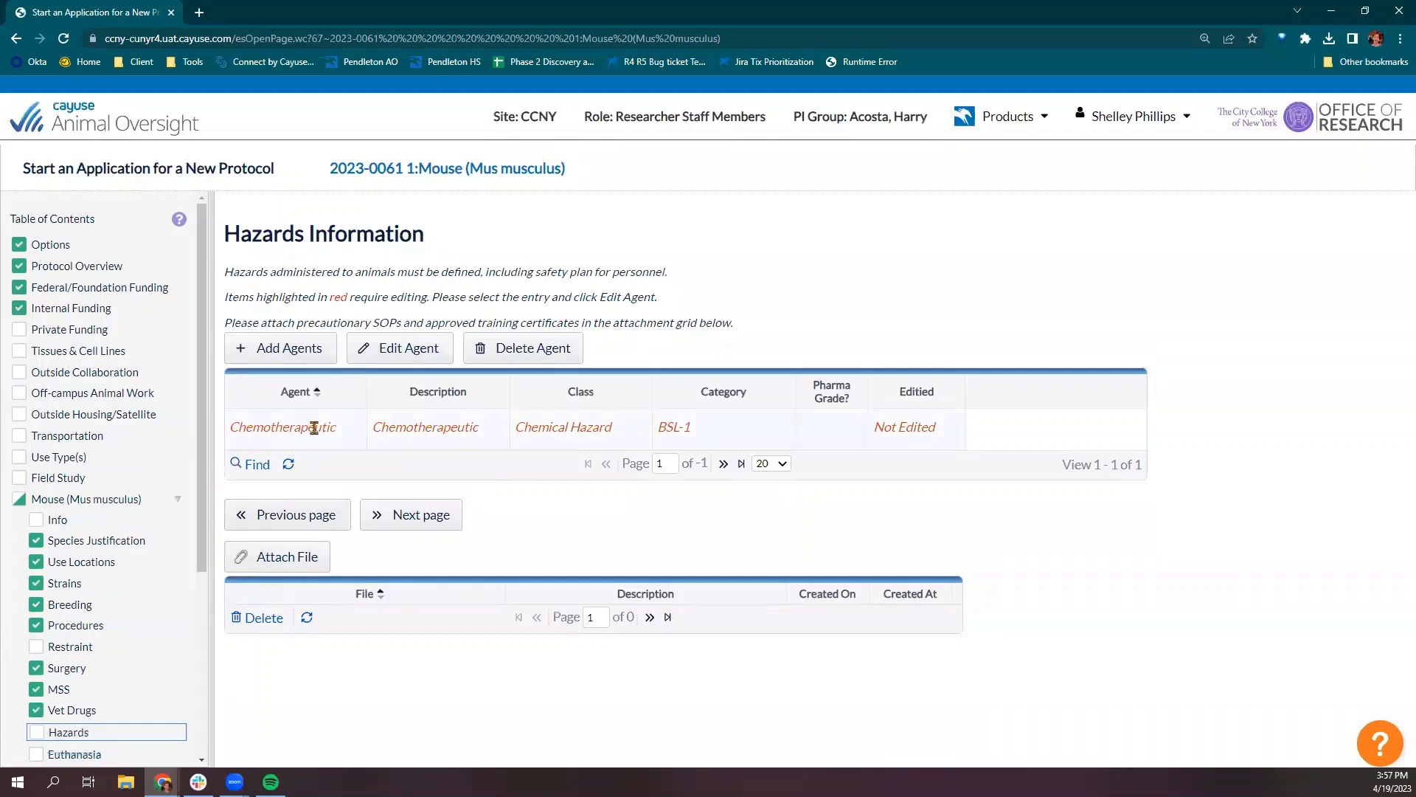
Edit the Chemotherapeutic agent, setting its route of administration to IM and answering Yes to bringing the hazard into the animal facility.
click(314, 428)
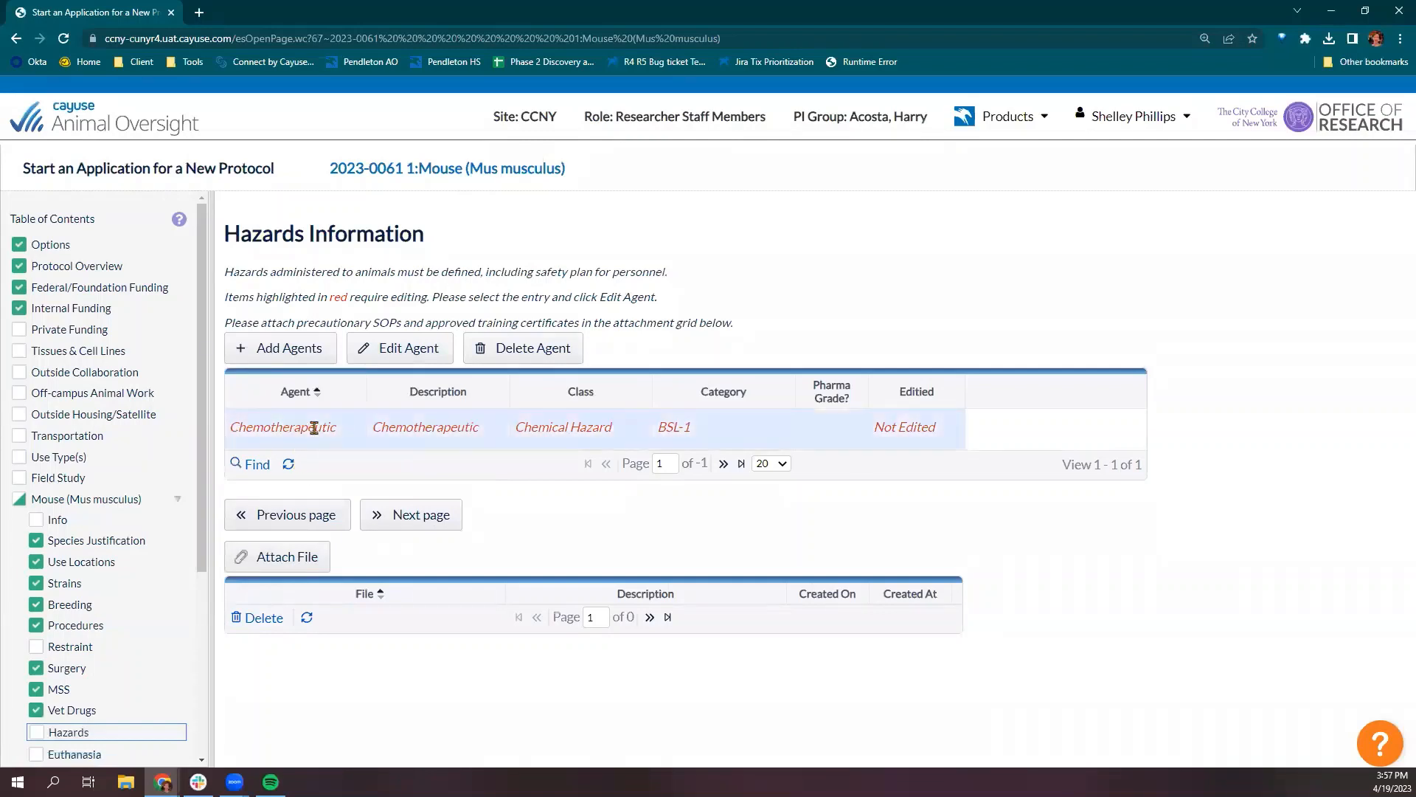
click(408, 350)
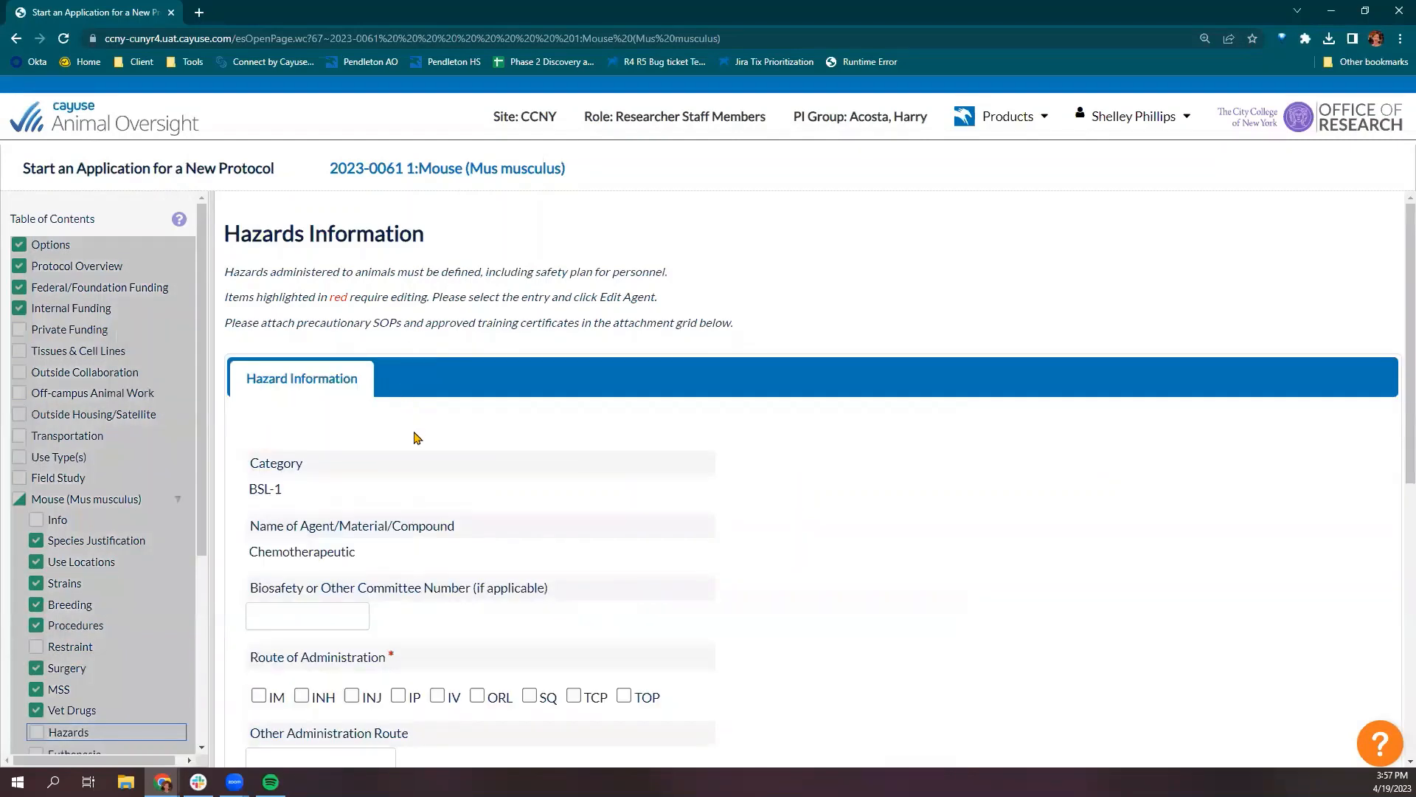
scroll(413, 435, down, 2)
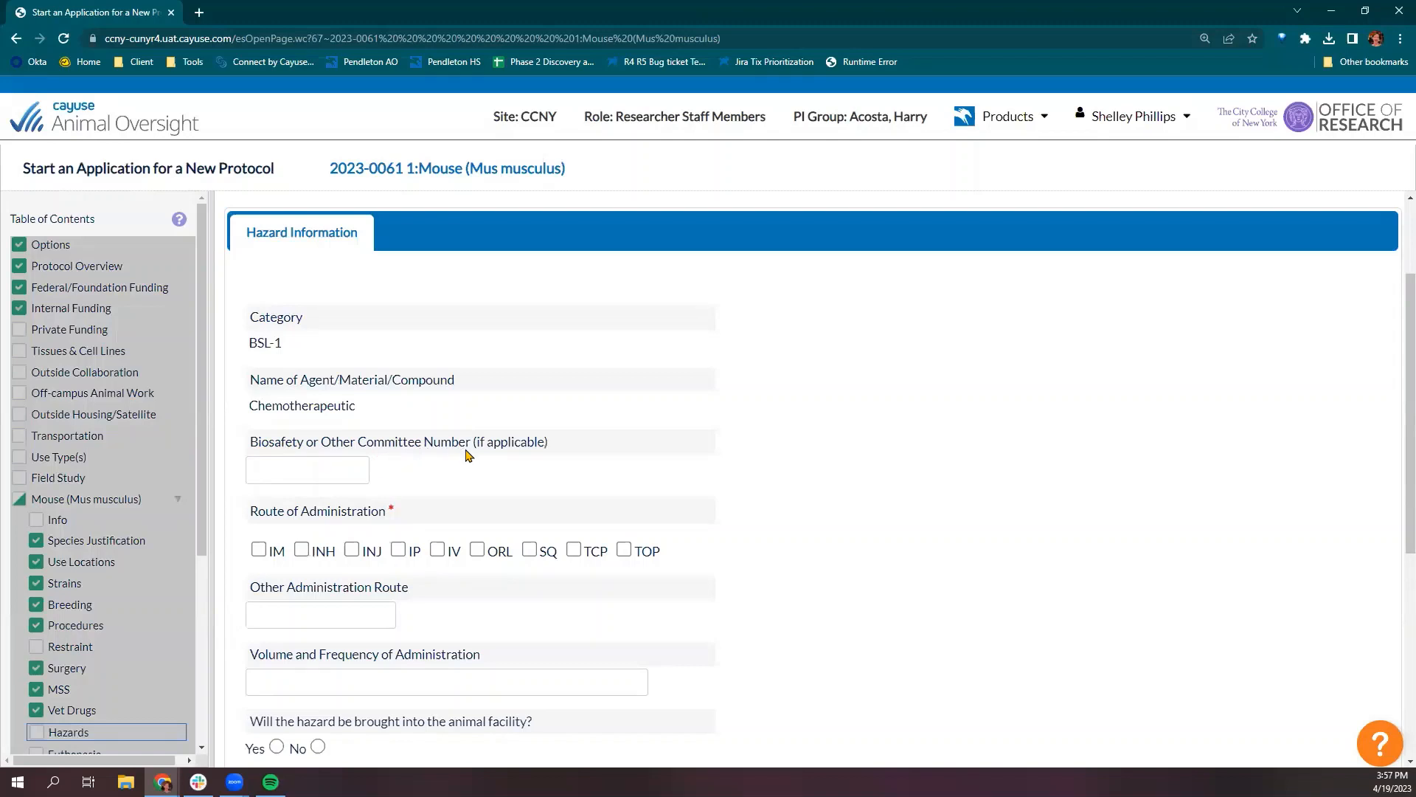
click(258, 551)
scroll(256, 442, down, 3)
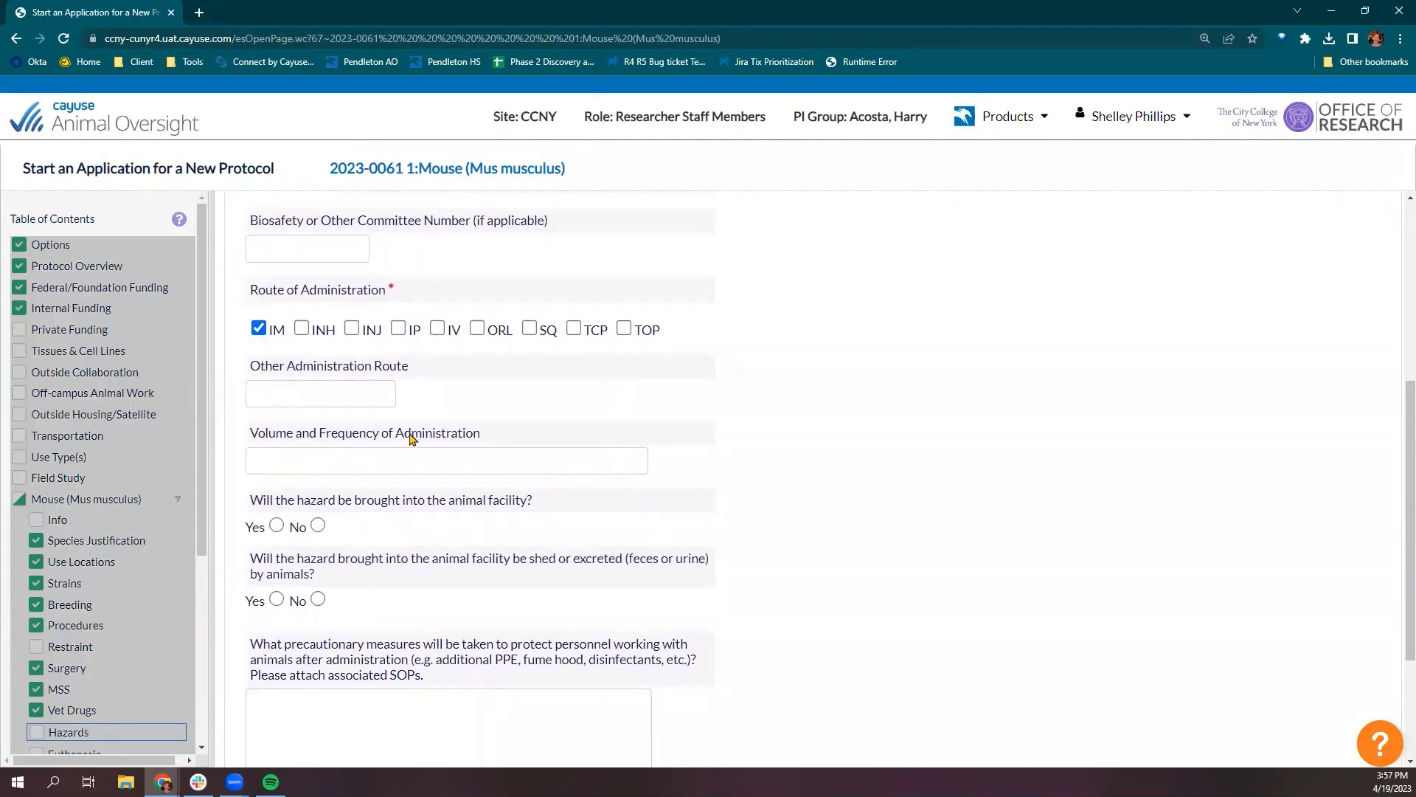
click(276, 525)
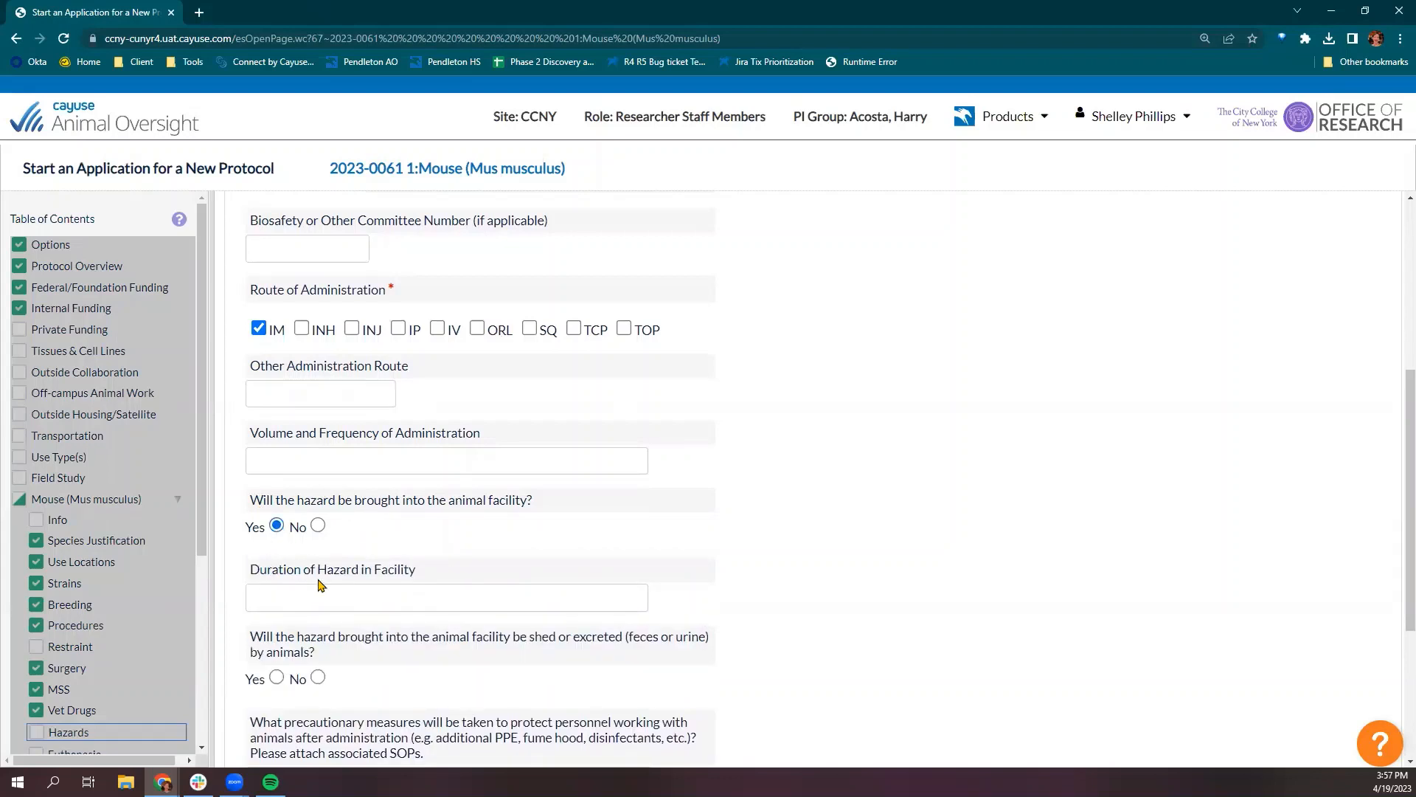
Mark the Chemotherapeutic agent as pharmaceutical grade and save its hazard information.
scroll(341, 582, down, 1)
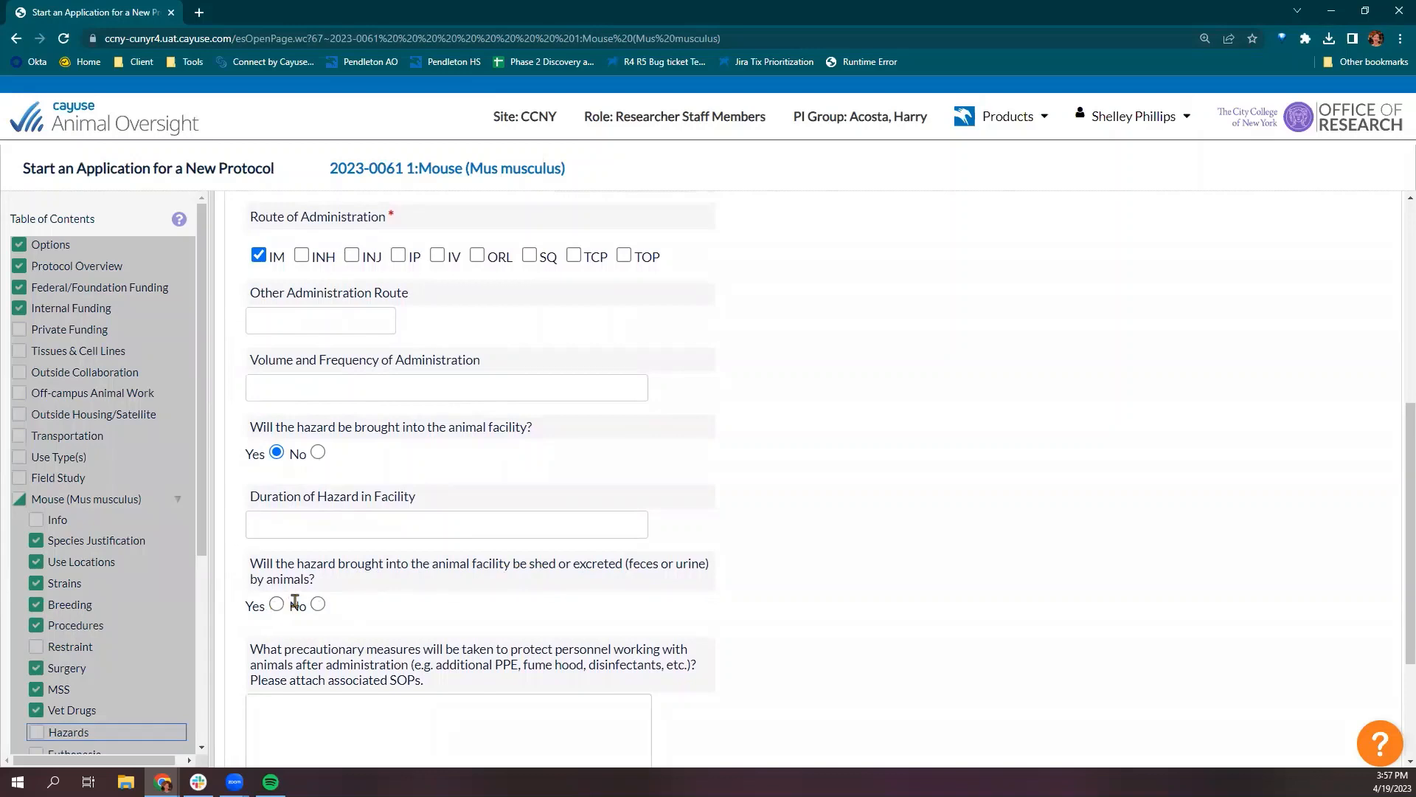
scroll(295, 601, down, 3)
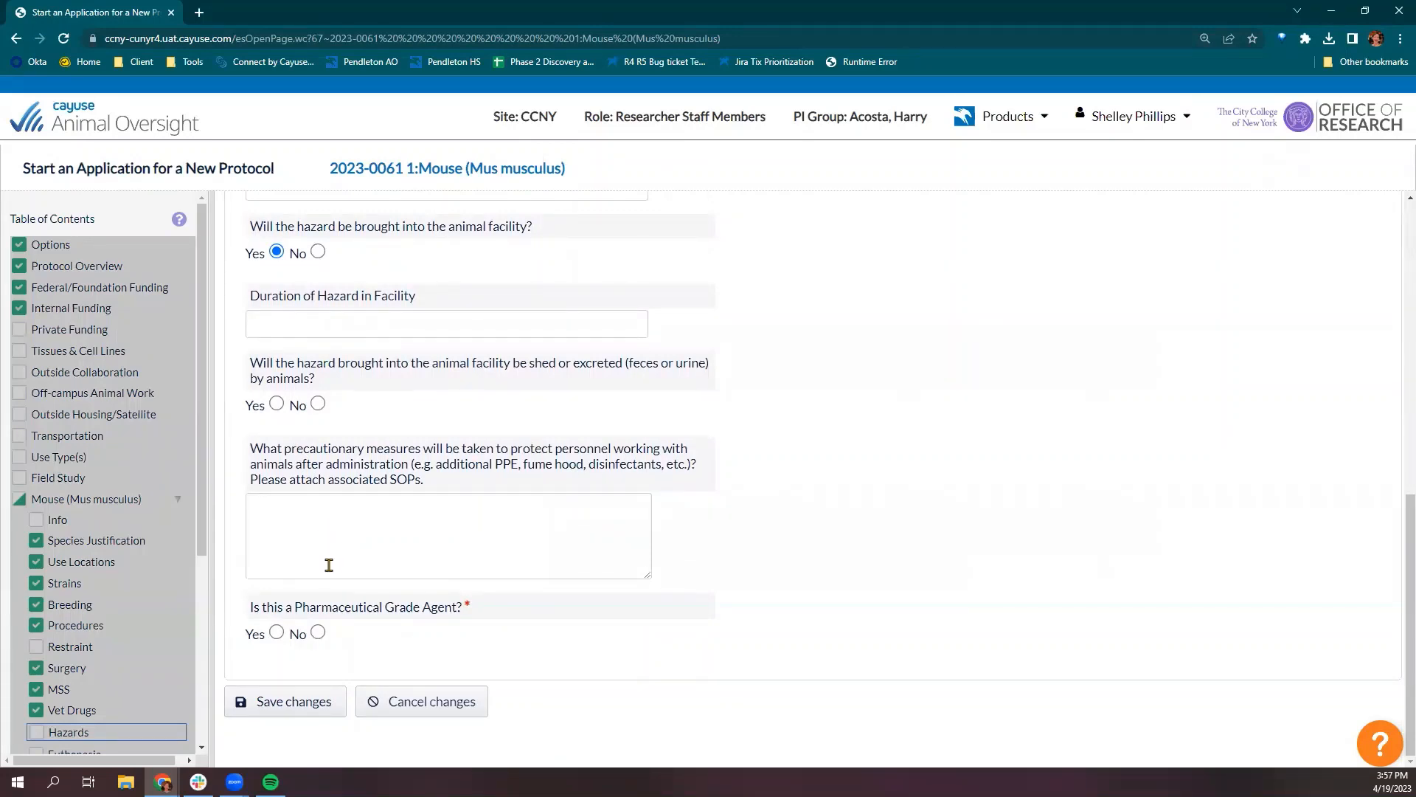
drag(256, 483, 411, 489)
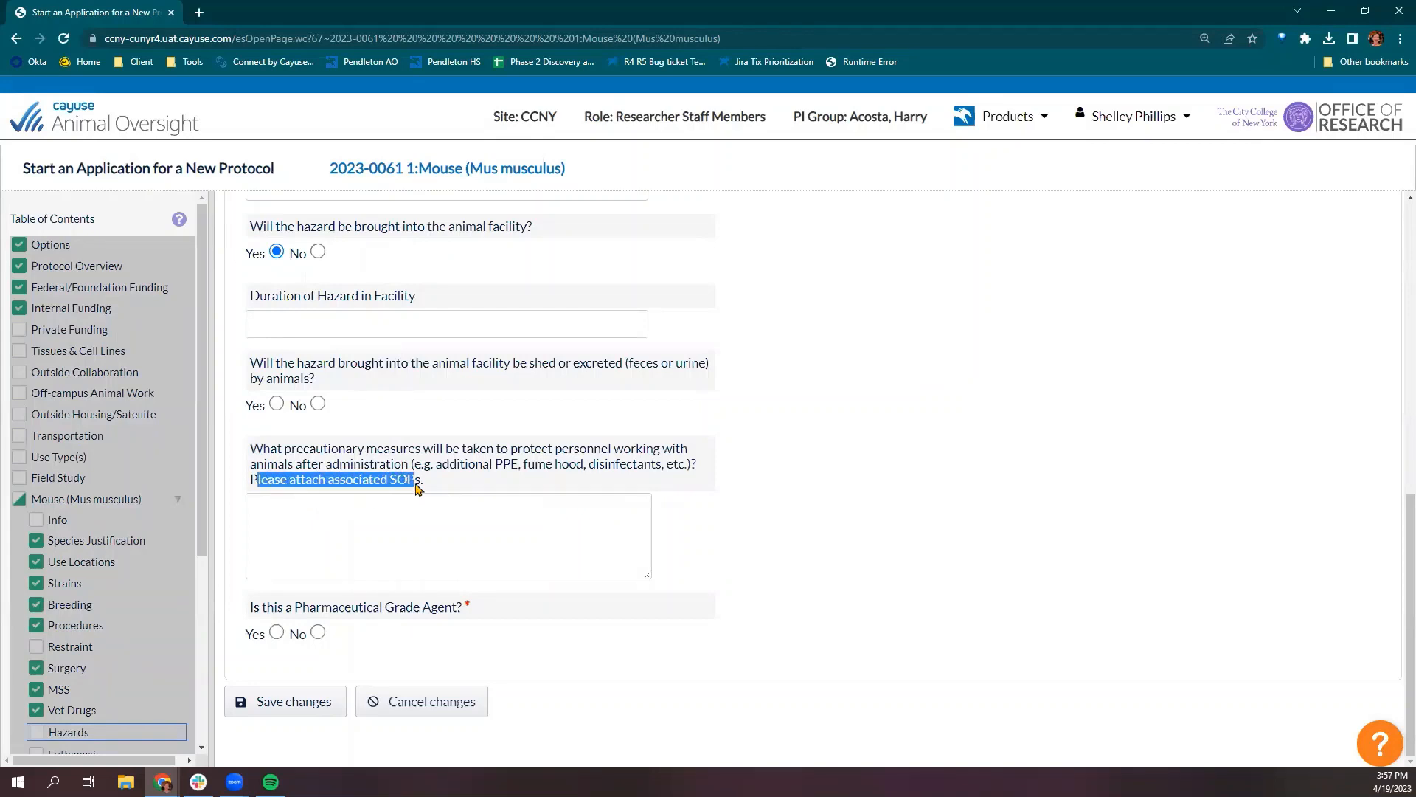
click(277, 632)
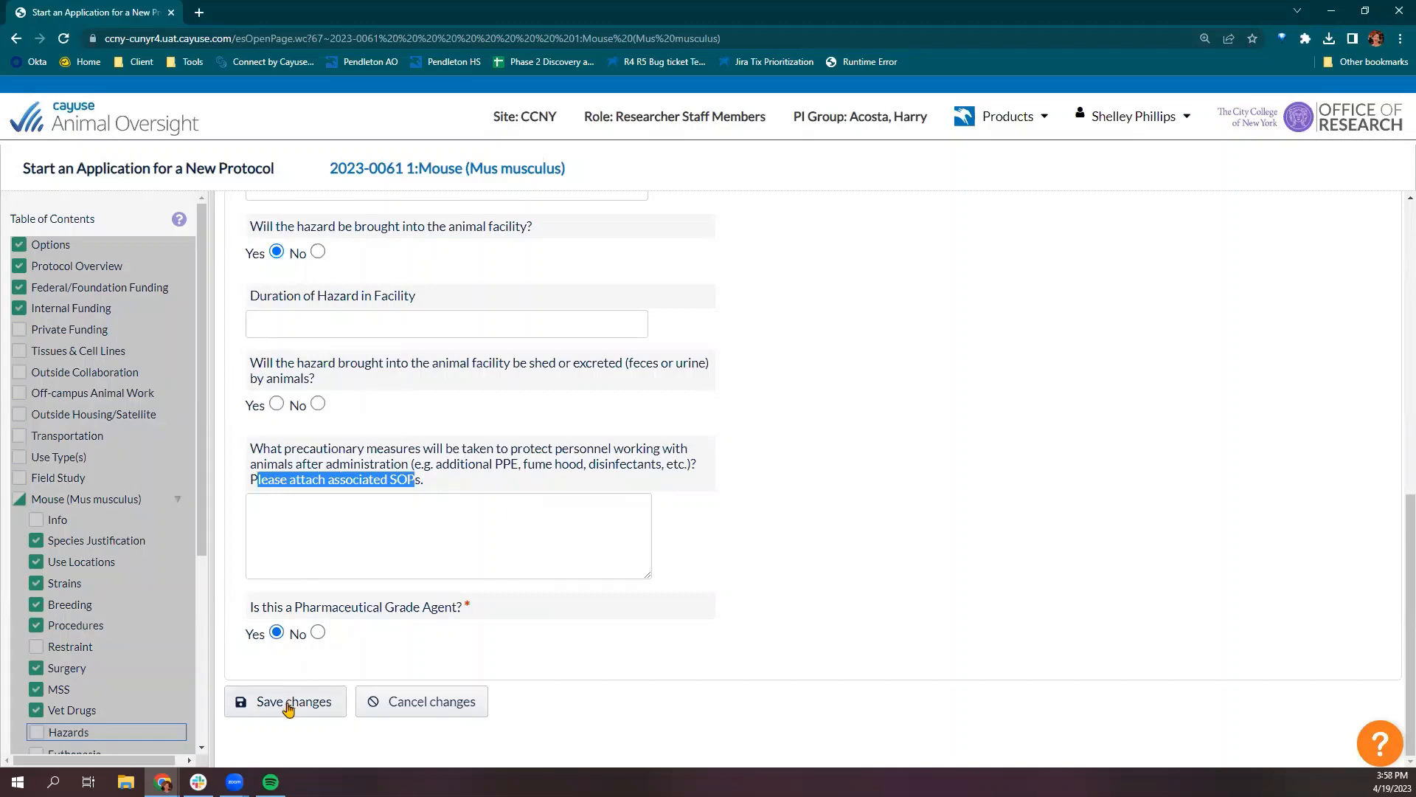
click(288, 704)
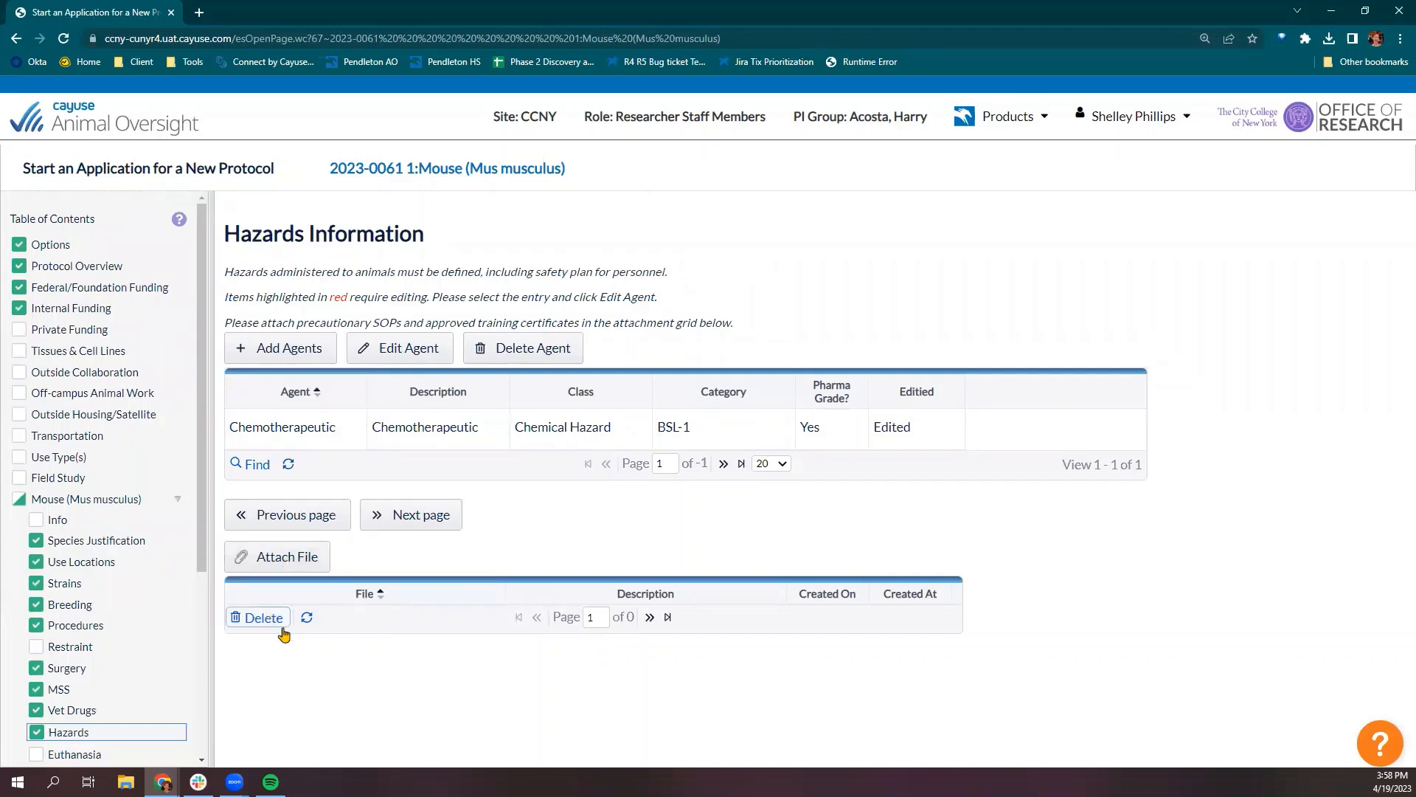
Continue to the Euthanasia section and add a euthanasia method with Carbon Dioxide Inhalation selected.
scroll(177, 625, down, 1)
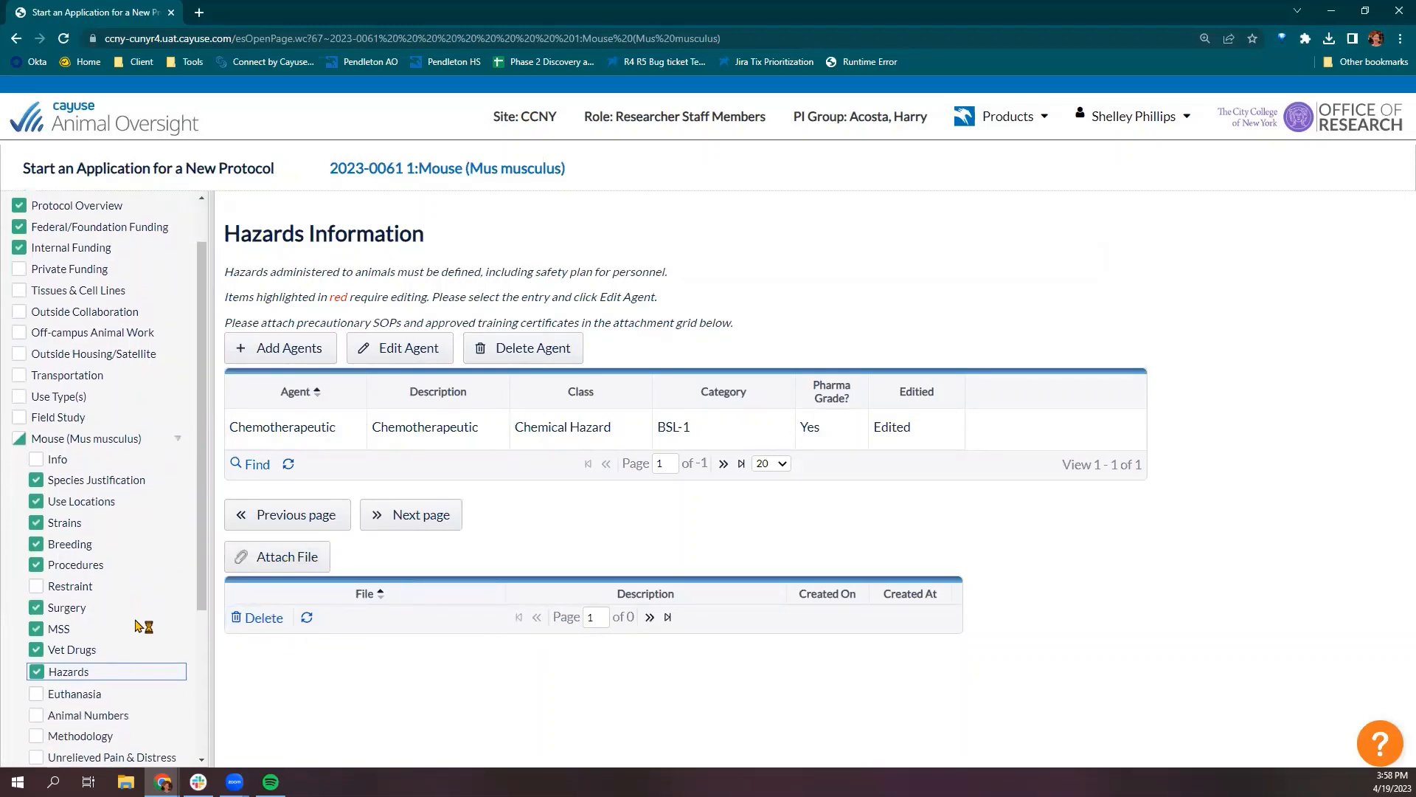
click(381, 526)
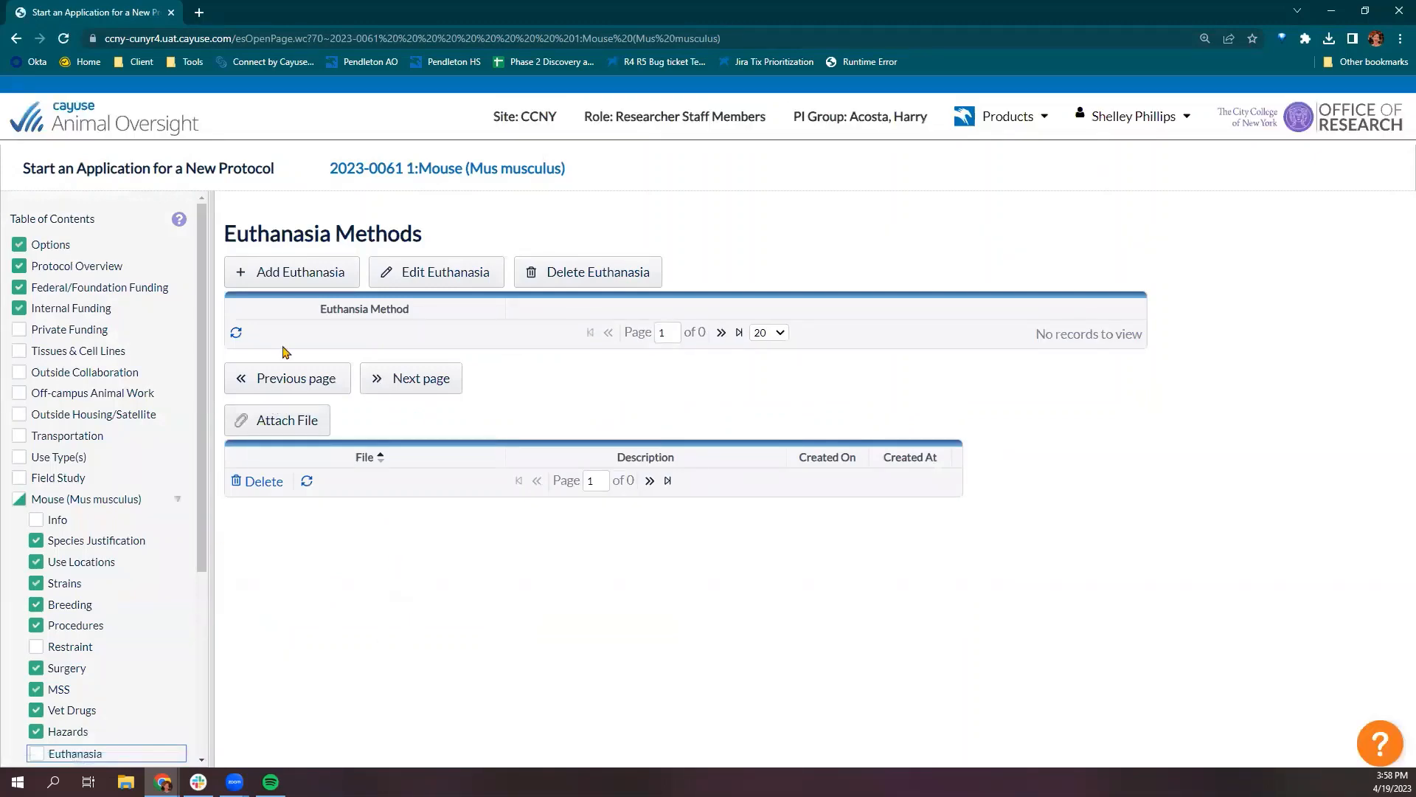
click(303, 276)
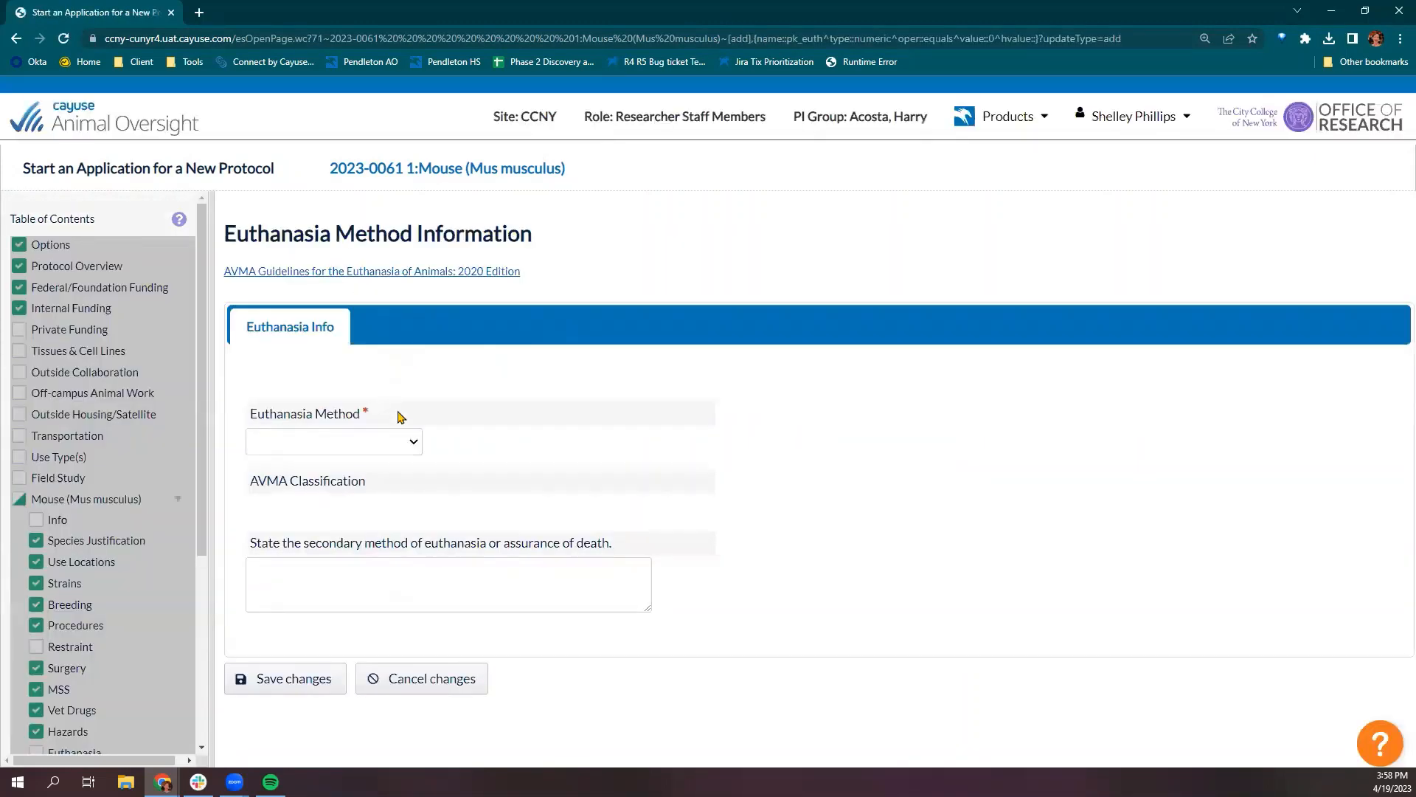
click(413, 443)
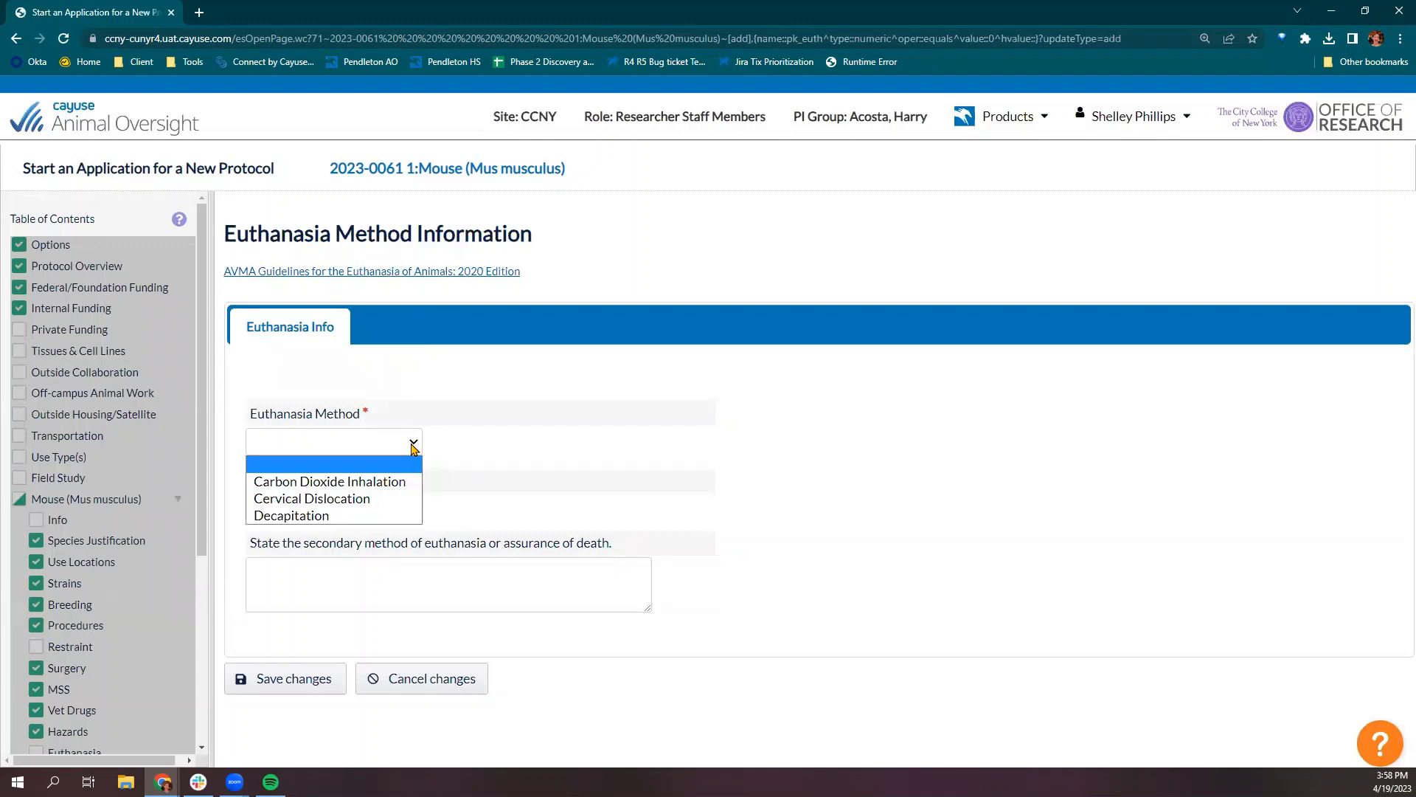
click(412, 484)
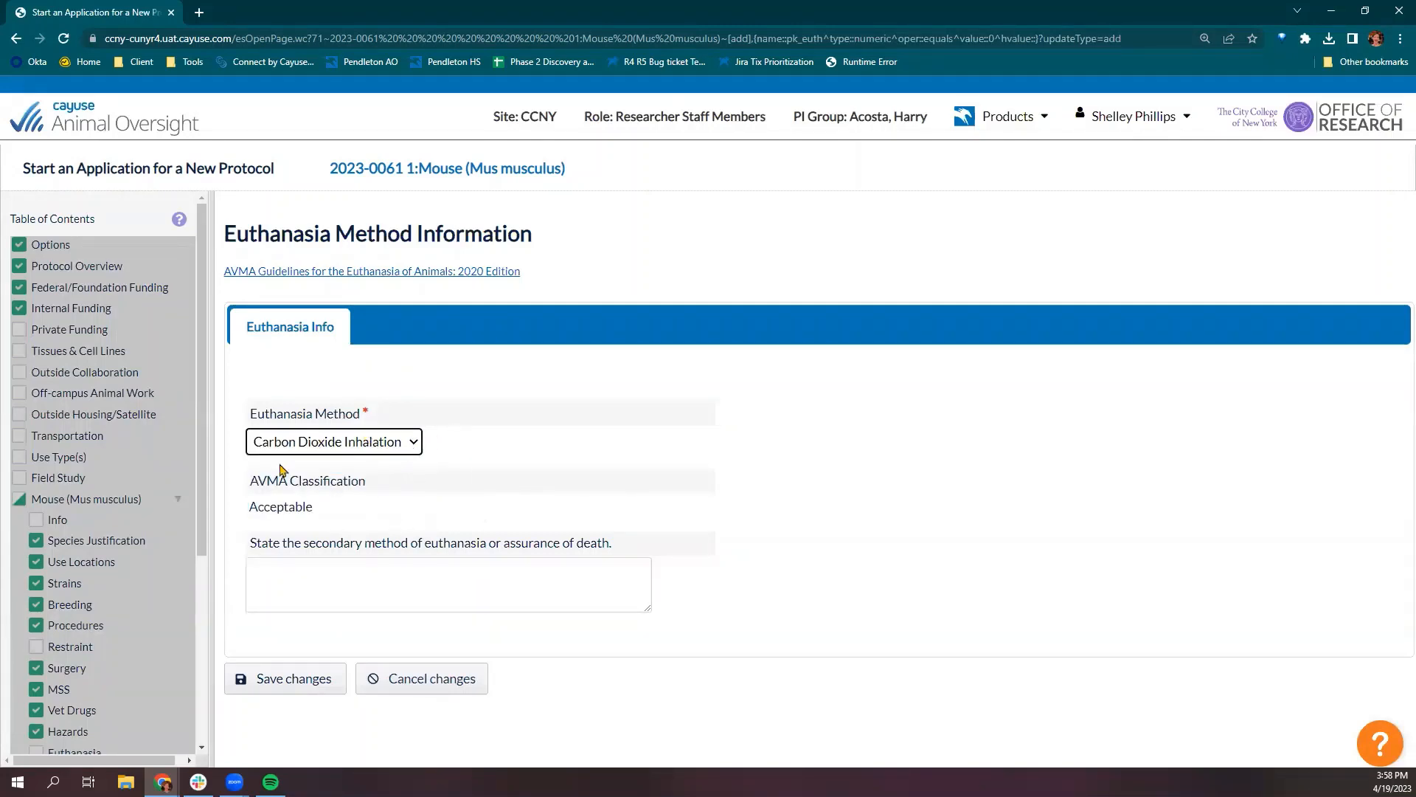
Enter "Cervical dislocation" as the secondary method of euthanasia, save the method, and agree to add protocol euthanasia drugs.
click(302, 589)
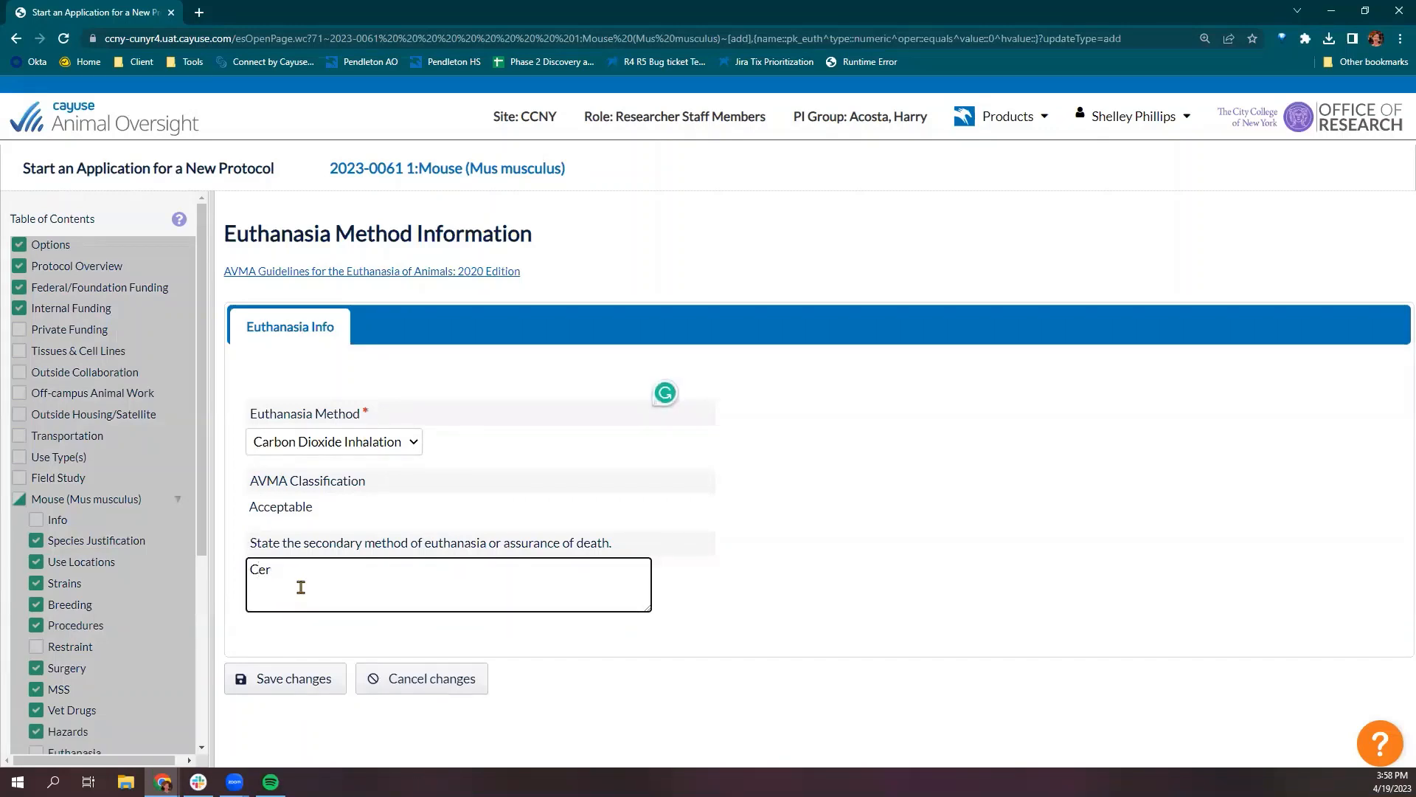
text(Cervical dislocation)
click(292, 686)
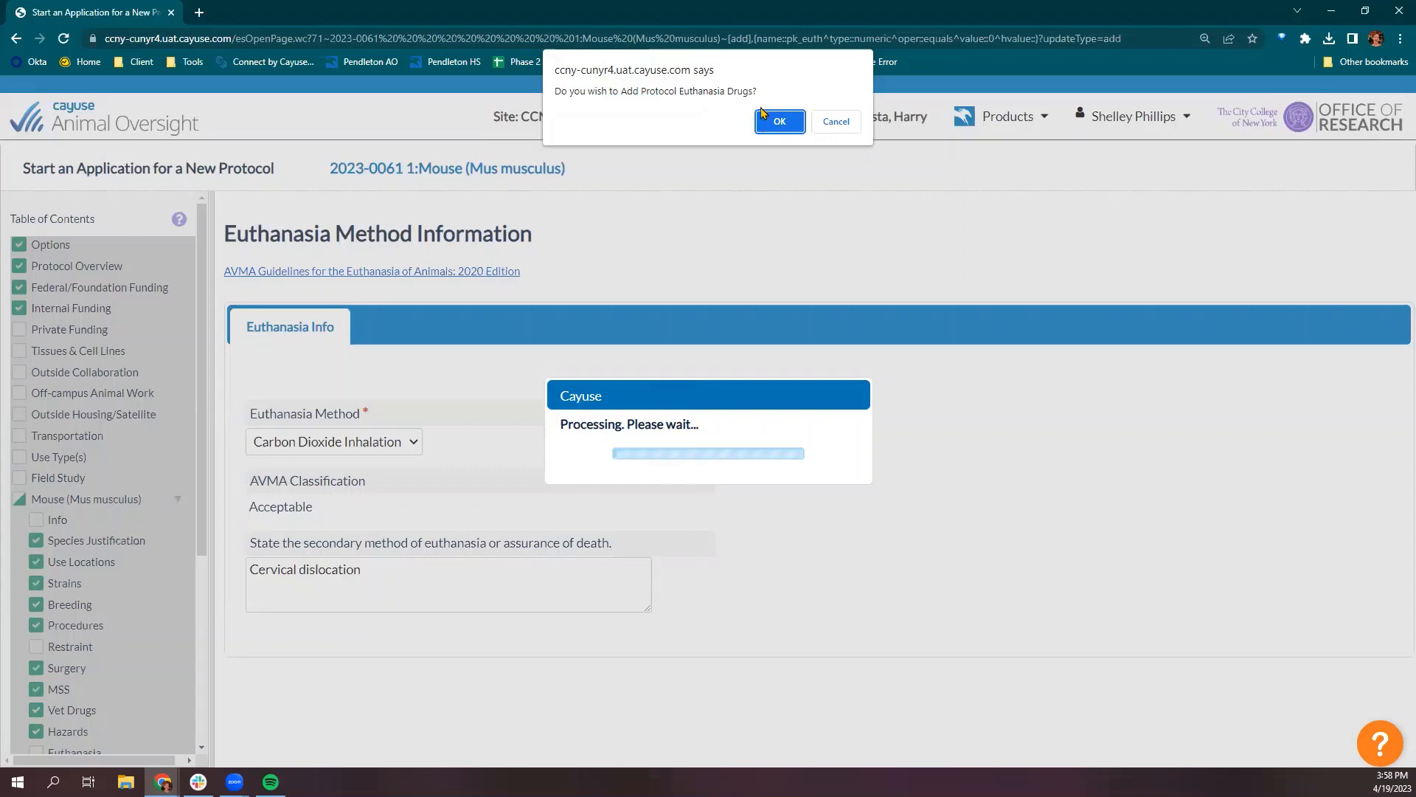
click(776, 126)
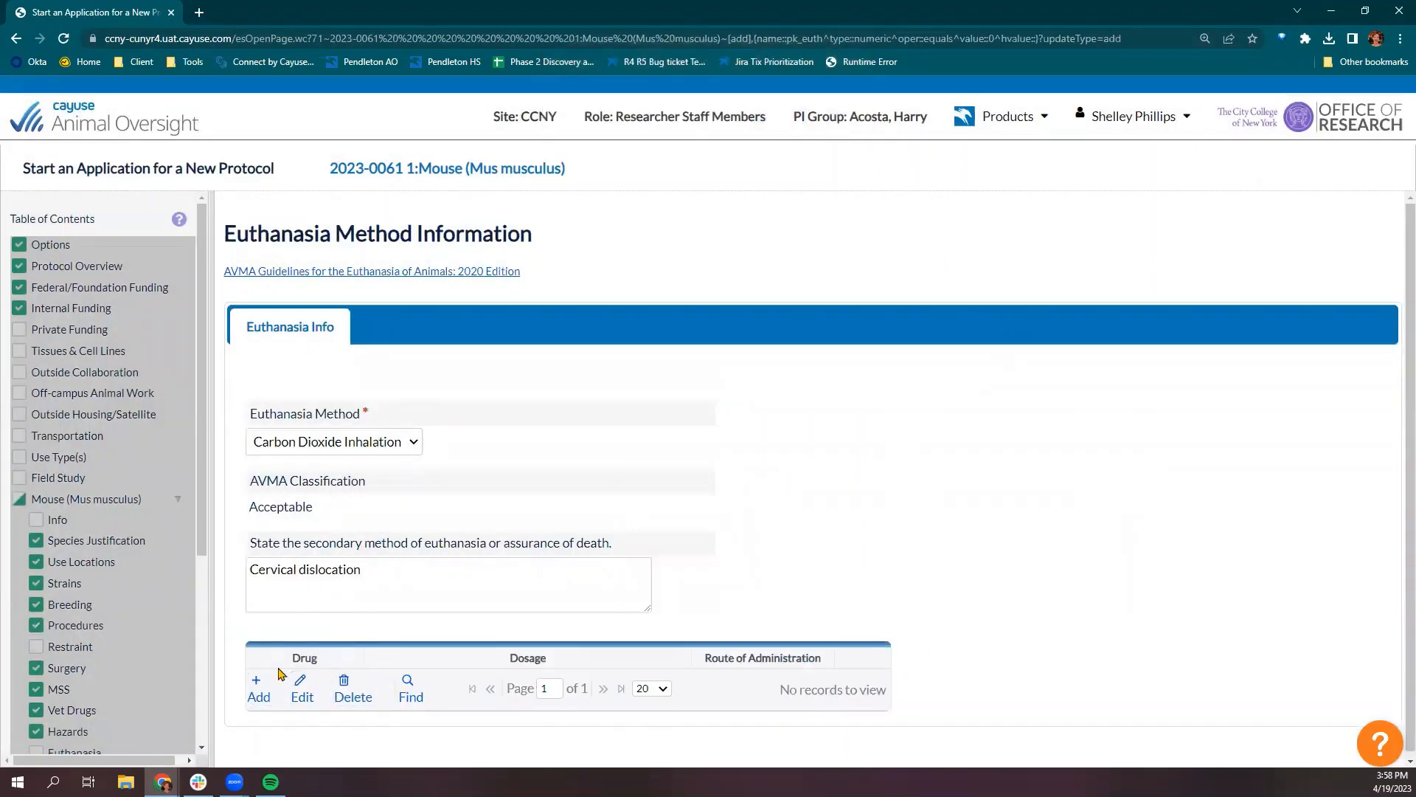
click(262, 693)
click(264, 690)
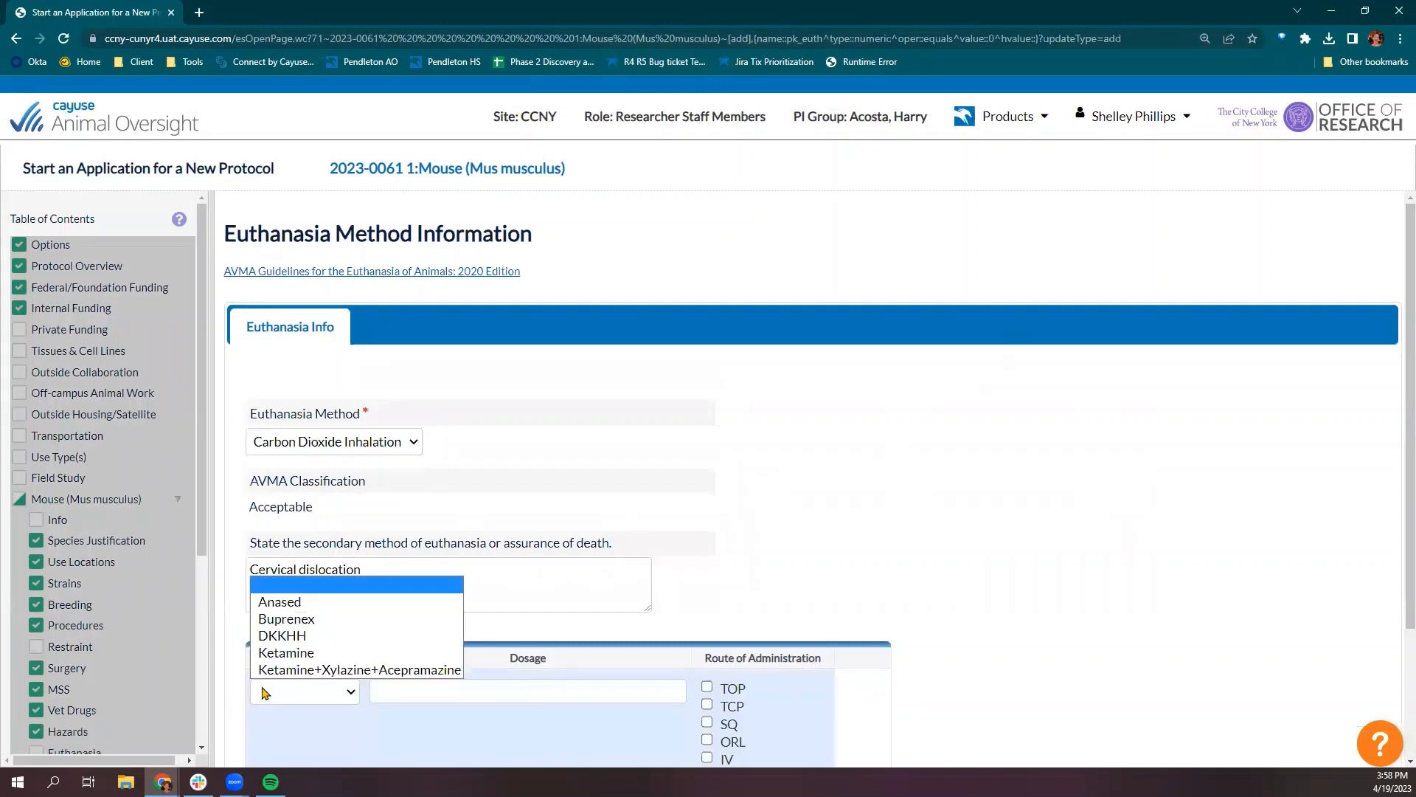
click(334, 653)
click(475, 697)
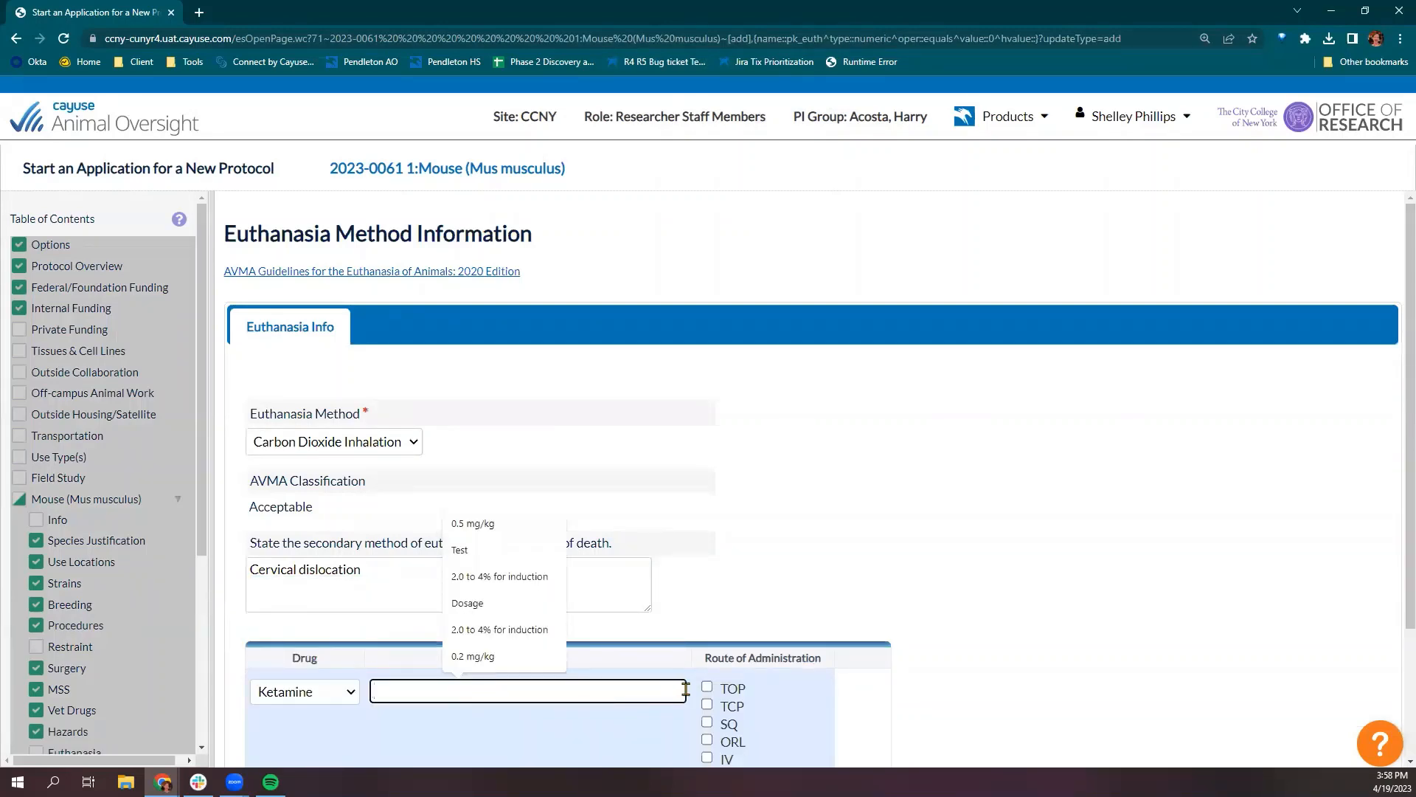
scroll(686, 689, down, 3)
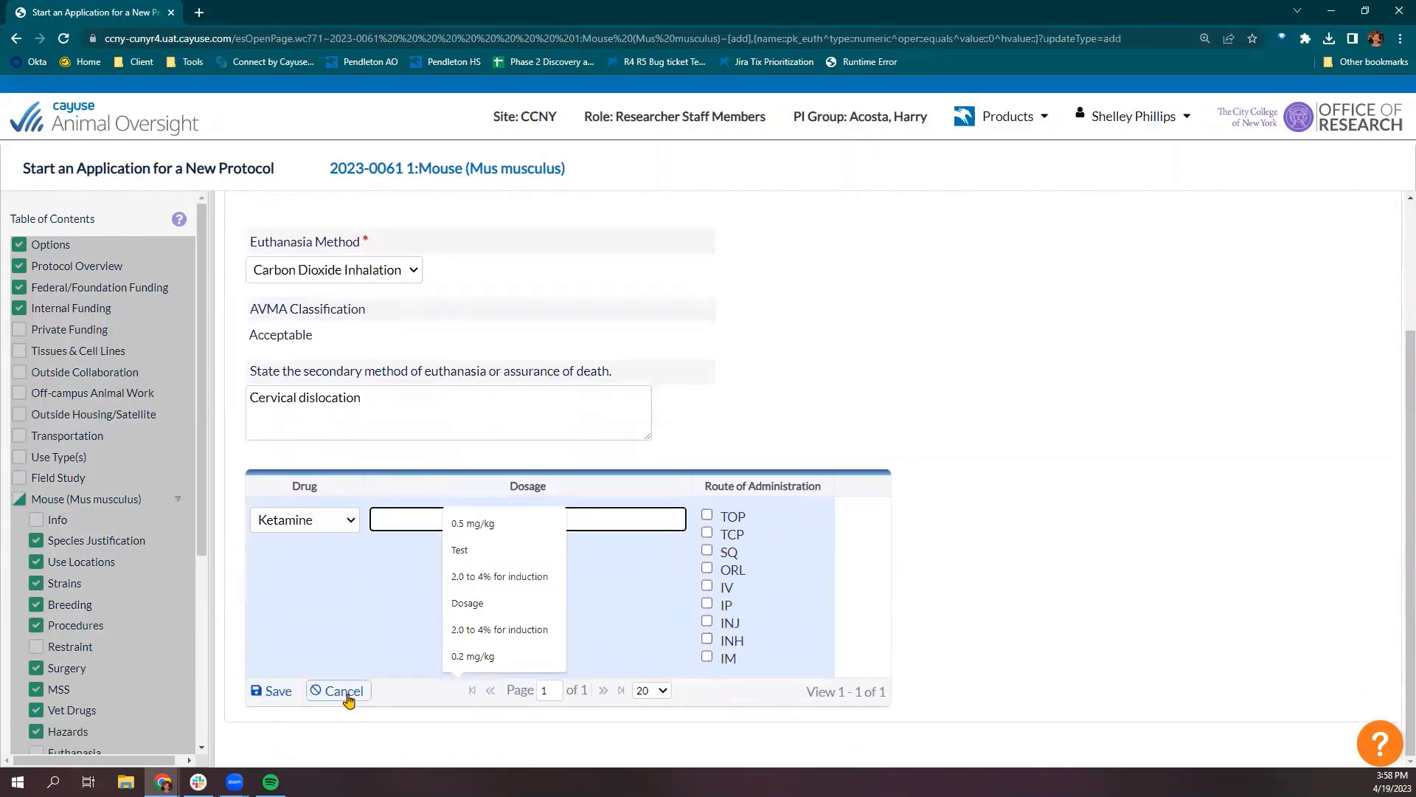
click(344, 691)
Leave the euthanasia method details, open the Animal Numbers section, and review its USDA category counts and justification field.
scroll(110, 593, down, 3)
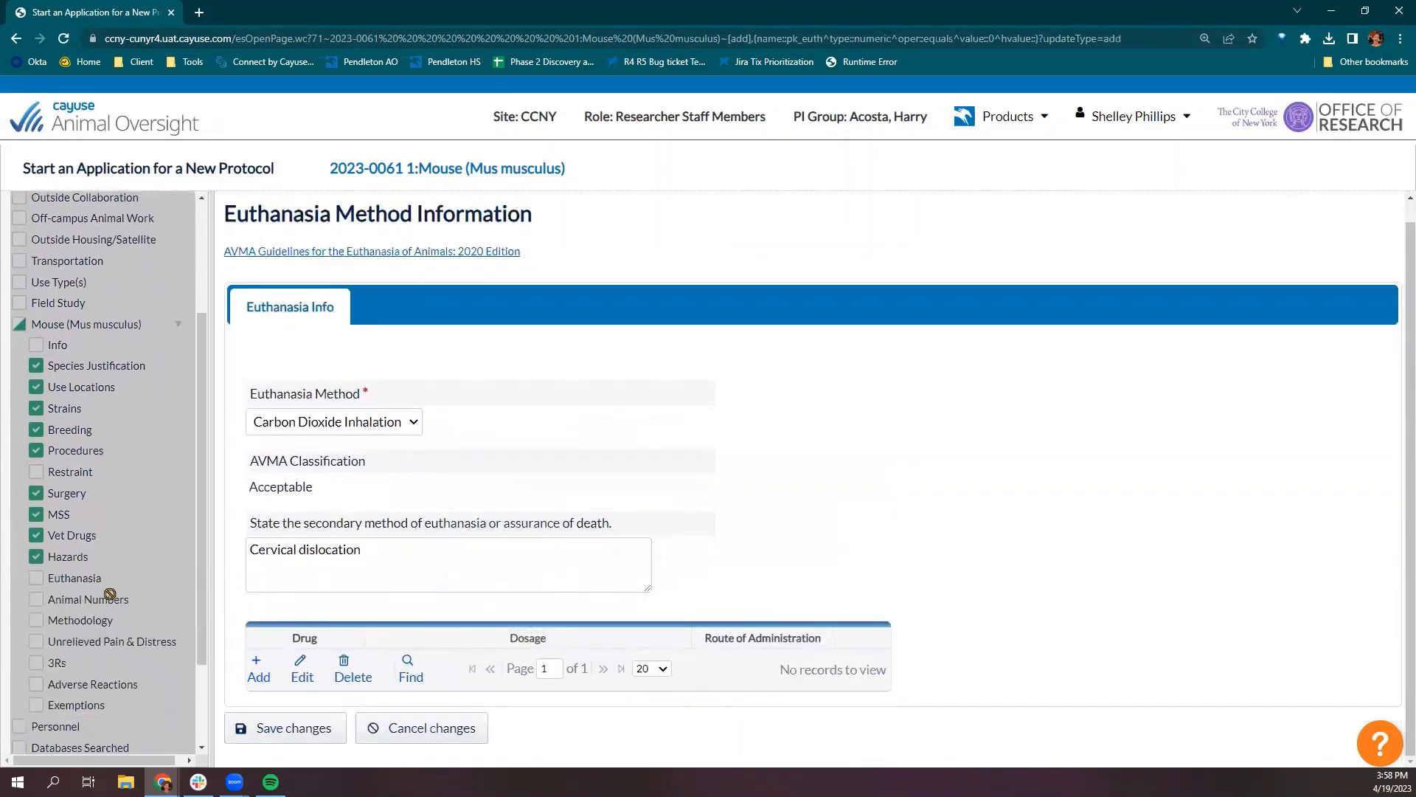
click(382, 726)
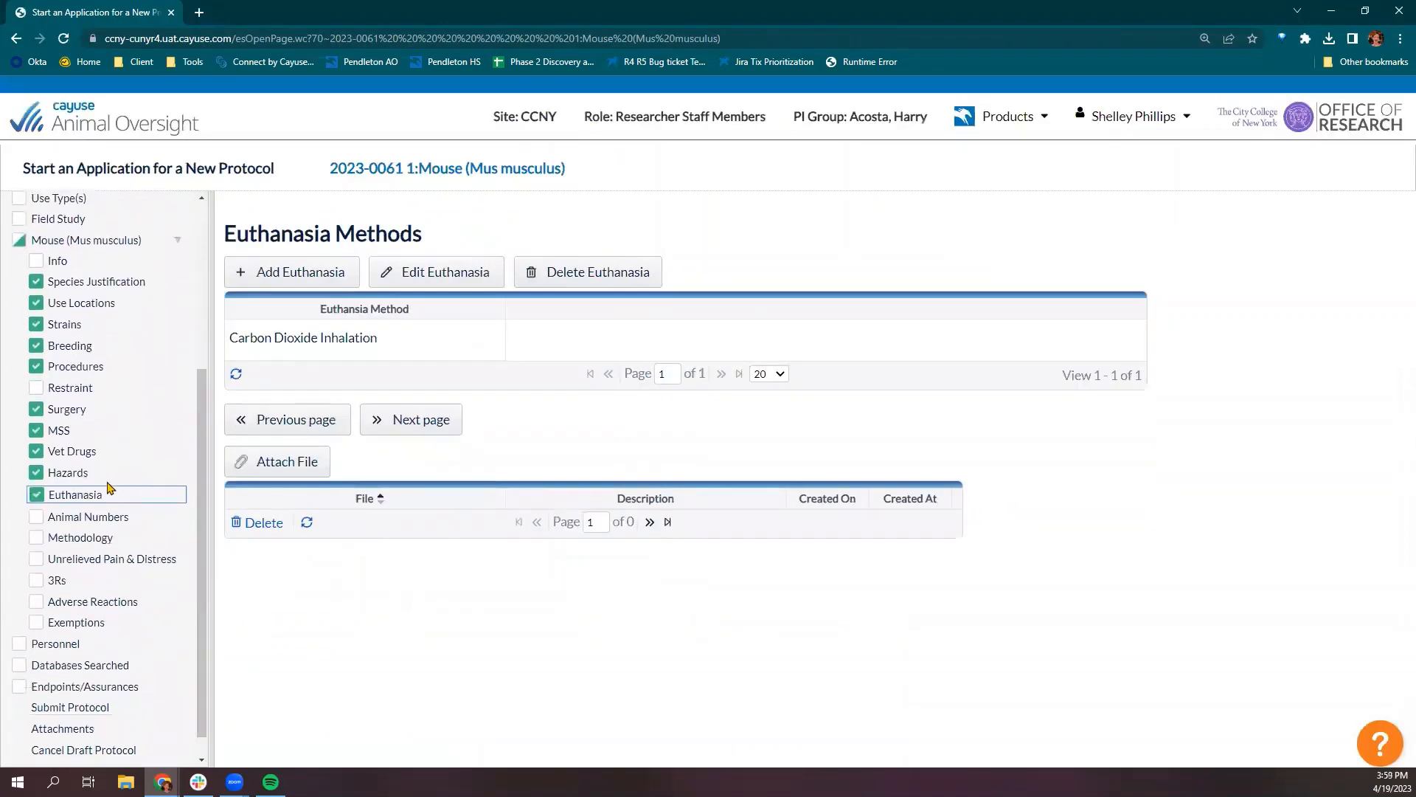
click(62, 523)
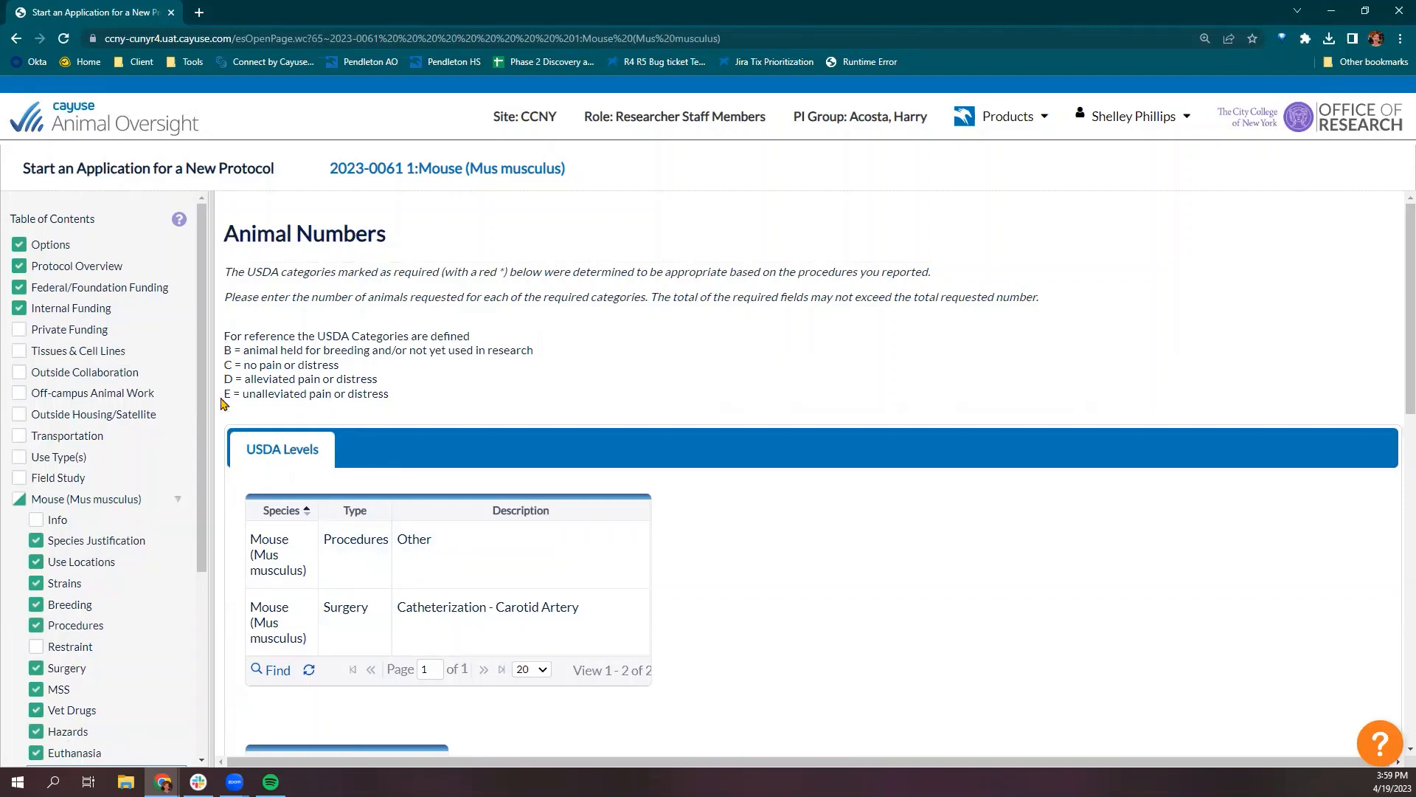
scroll(221, 403, down, 7)
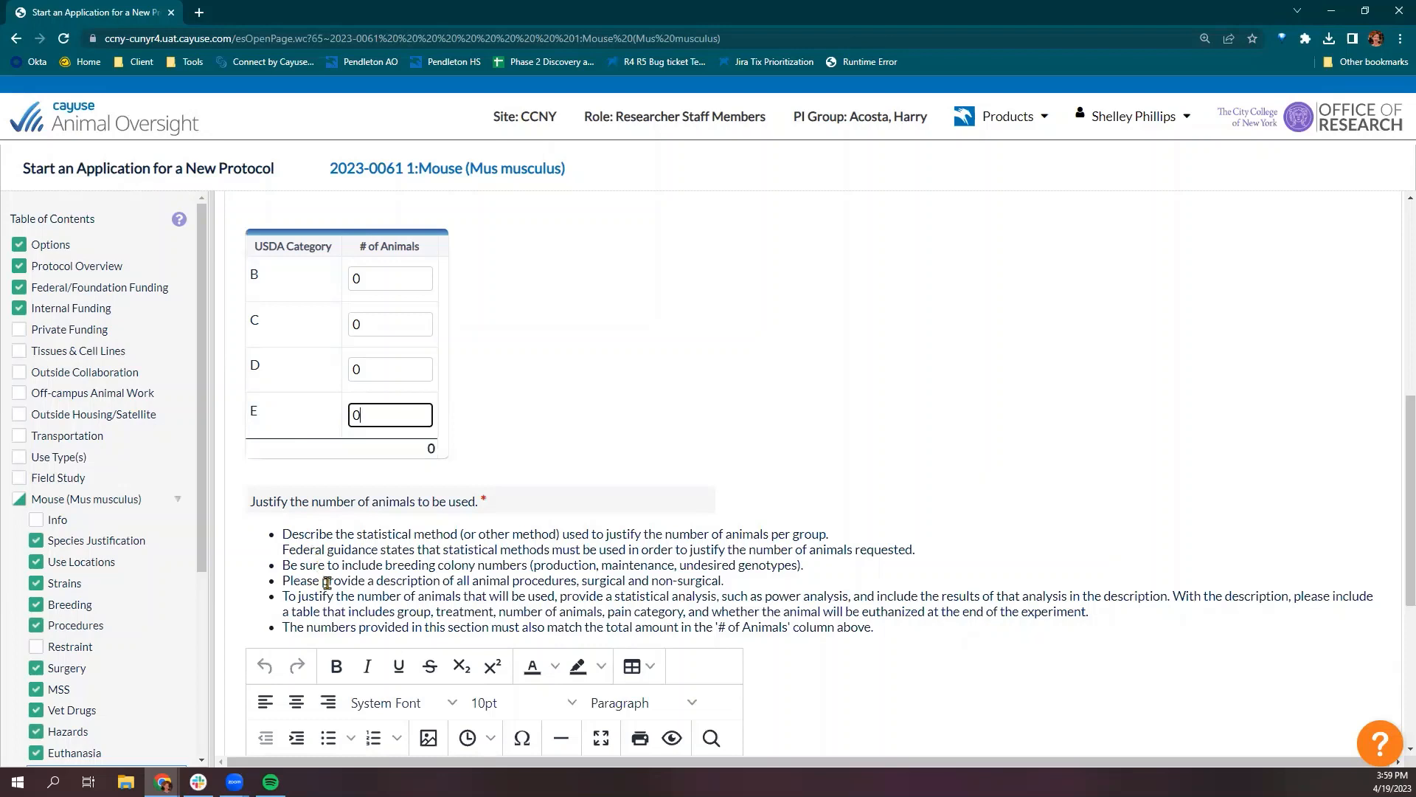
scroll(328, 584, down, 5)
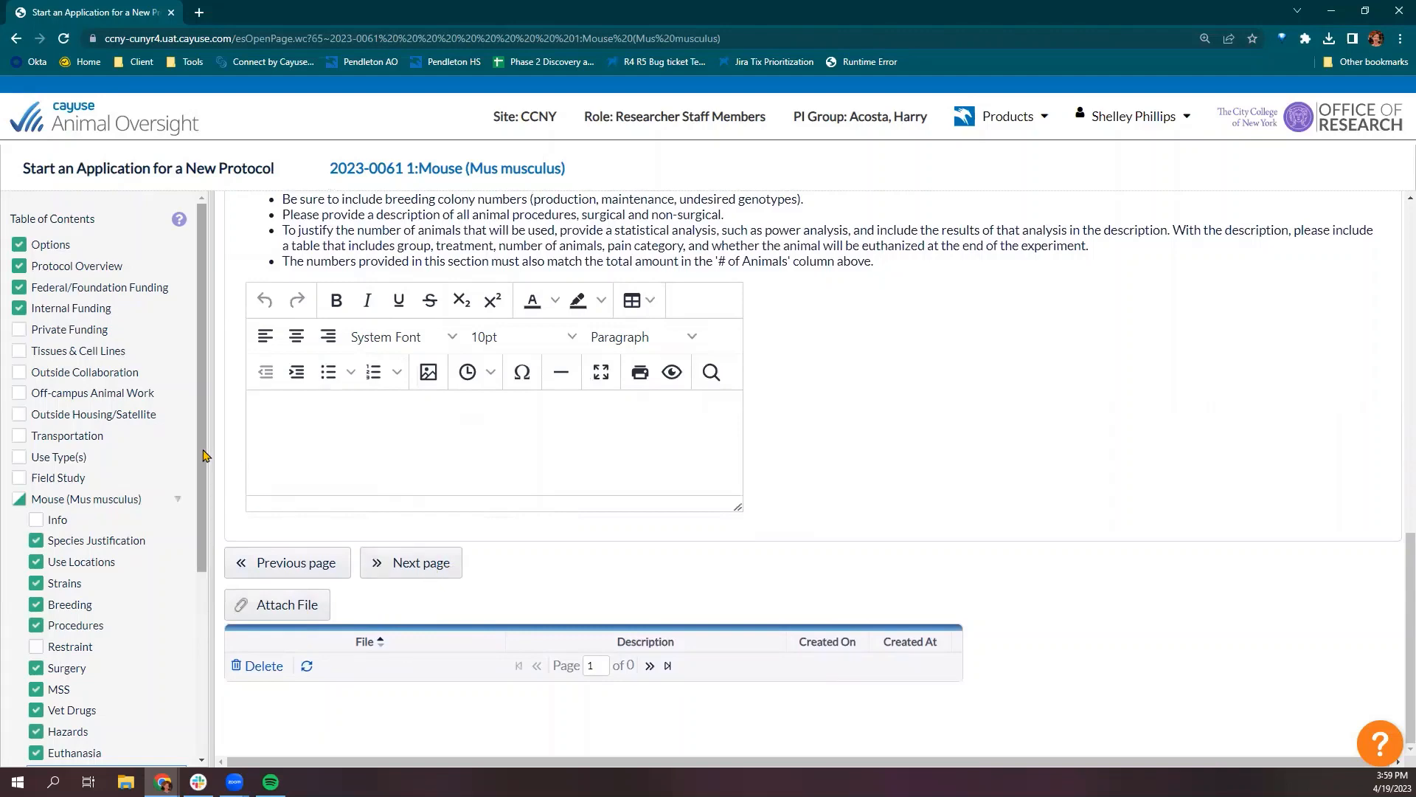
drag(199, 475, 196, 652)
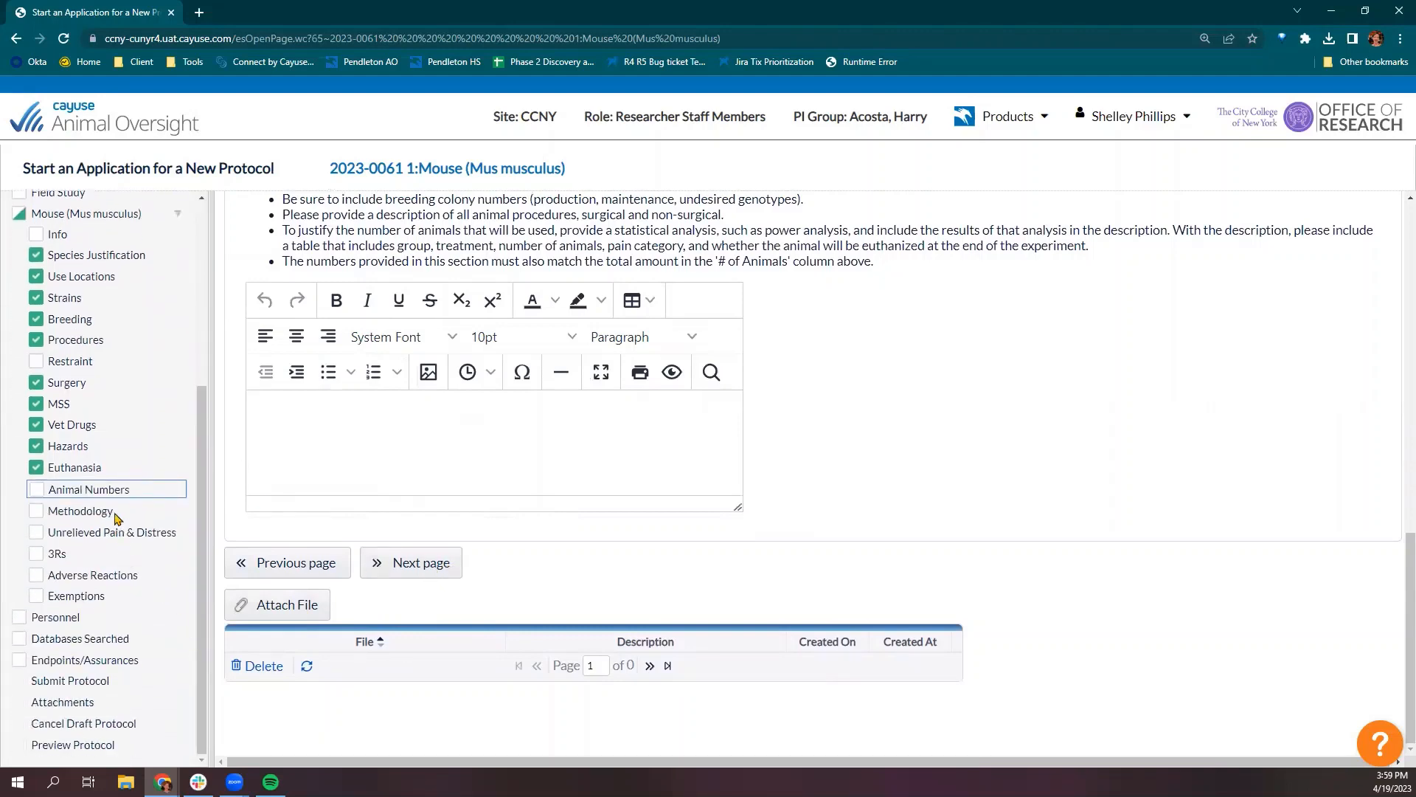
Open the Methodology section, review its procedure table and description field, and continue to Unrelieved Pain & Distress.
click(87, 510)
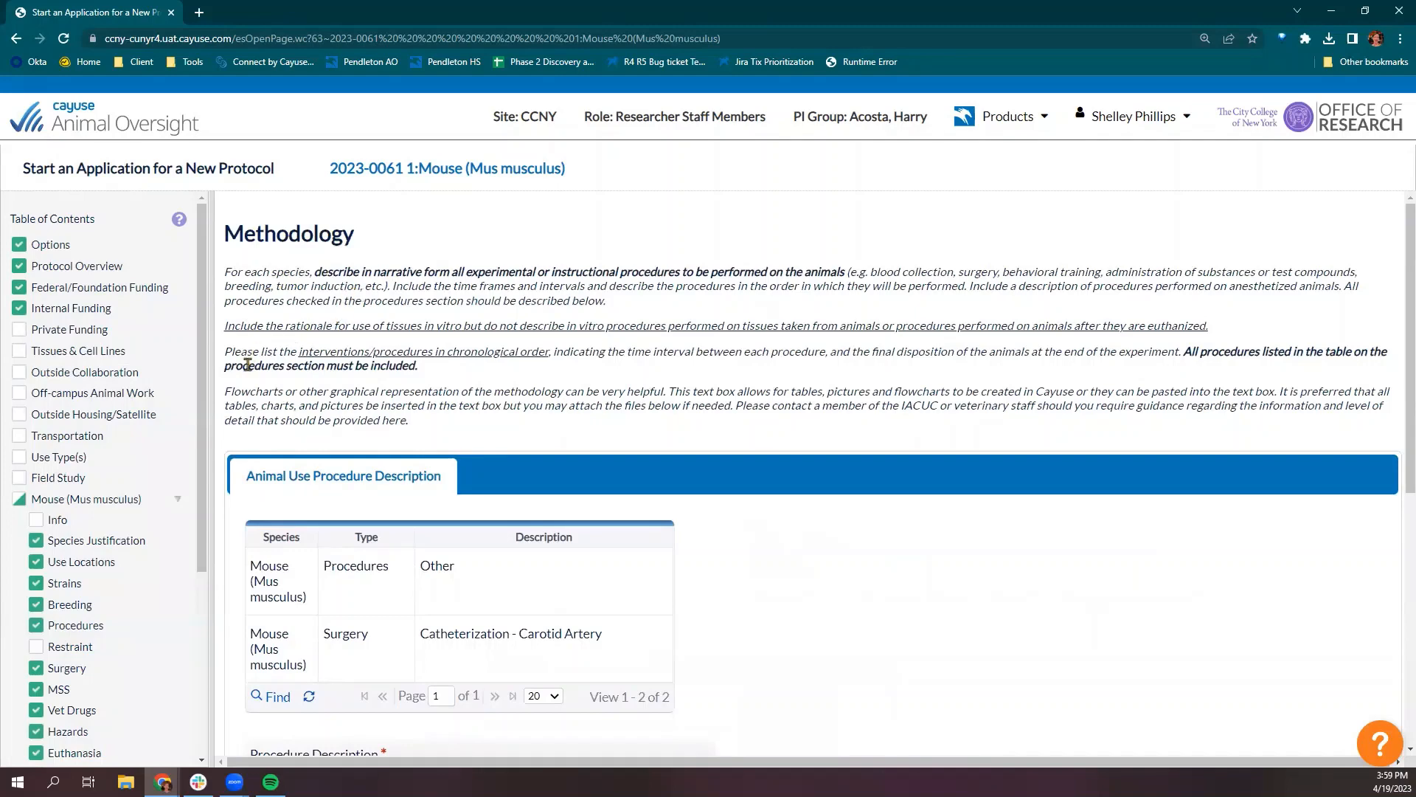
scroll(248, 363, down, 3)
scroll(248, 364, down, 5)
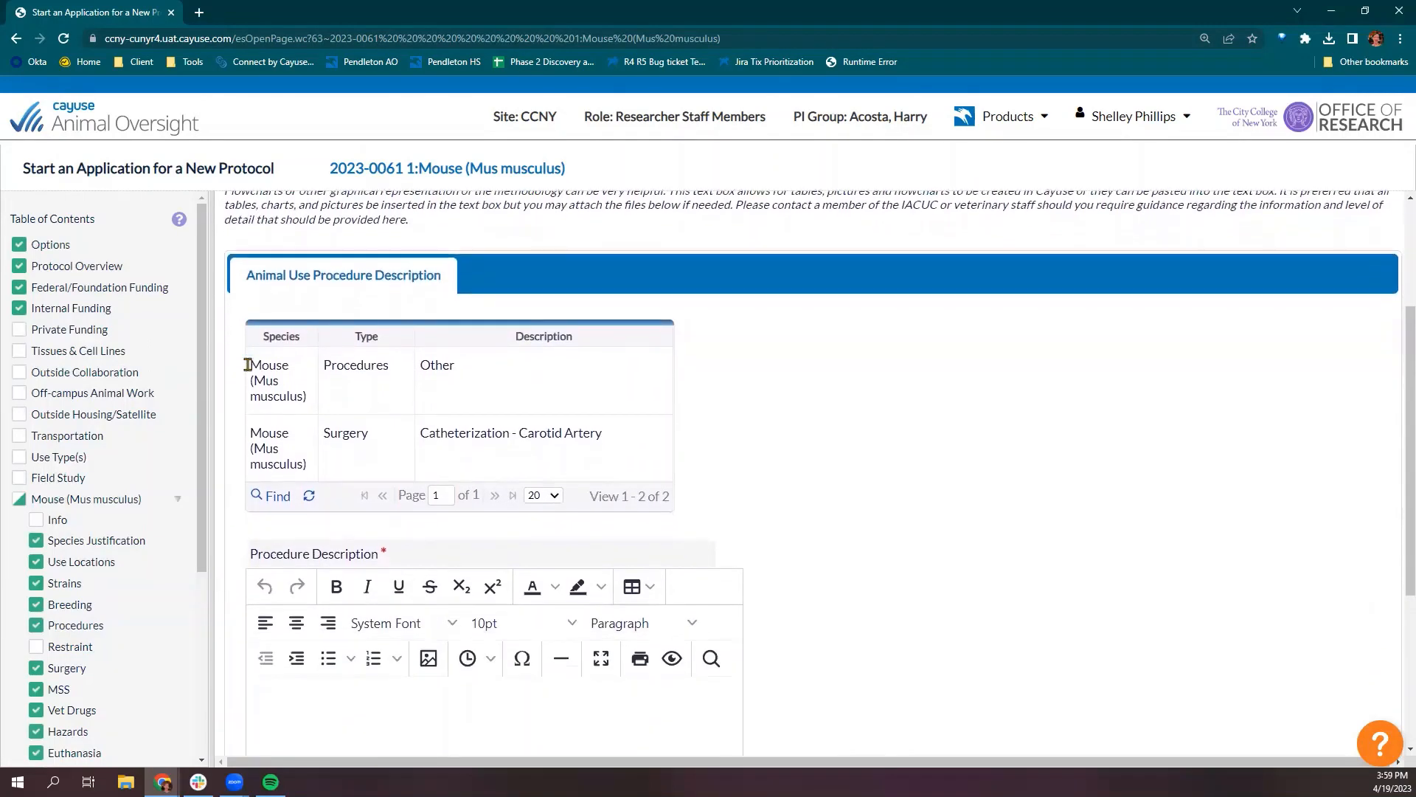
scroll(248, 364, down, 1)
click(415, 565)
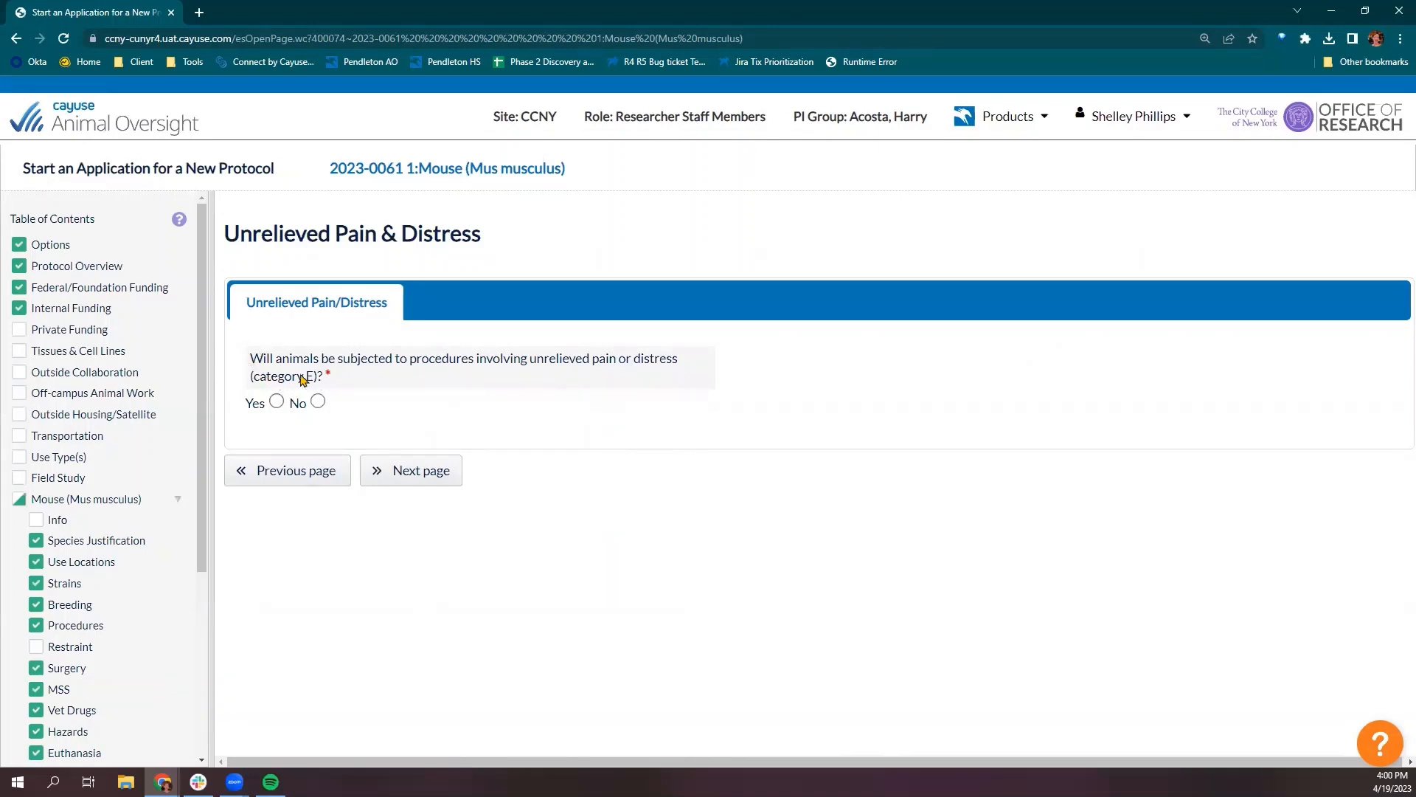
click(276, 401)
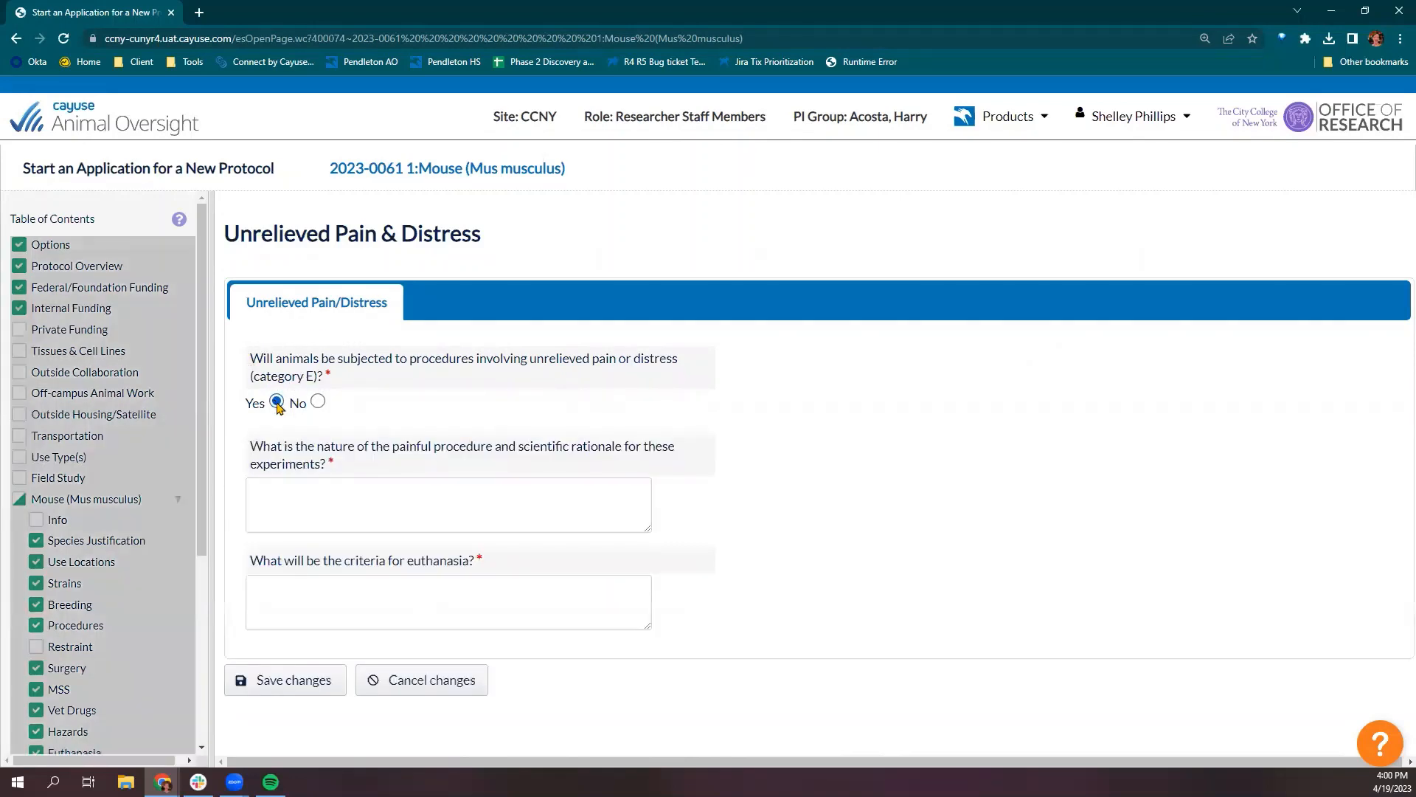
click(318, 402)
click(406, 471)
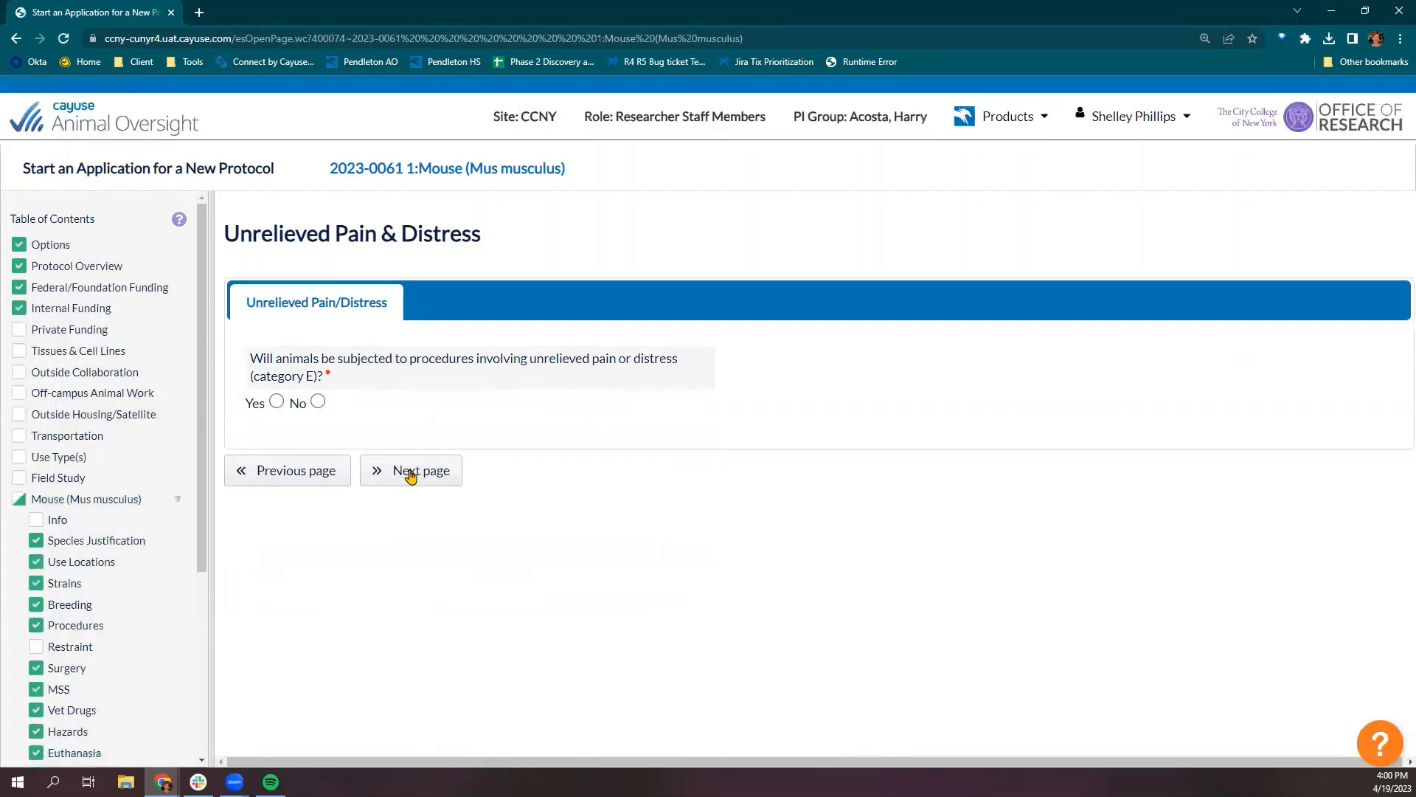
Continue to Reduce, Refine, Replace, review the questions in its three parts, and move on to Adverse Reactions.
click(410, 472)
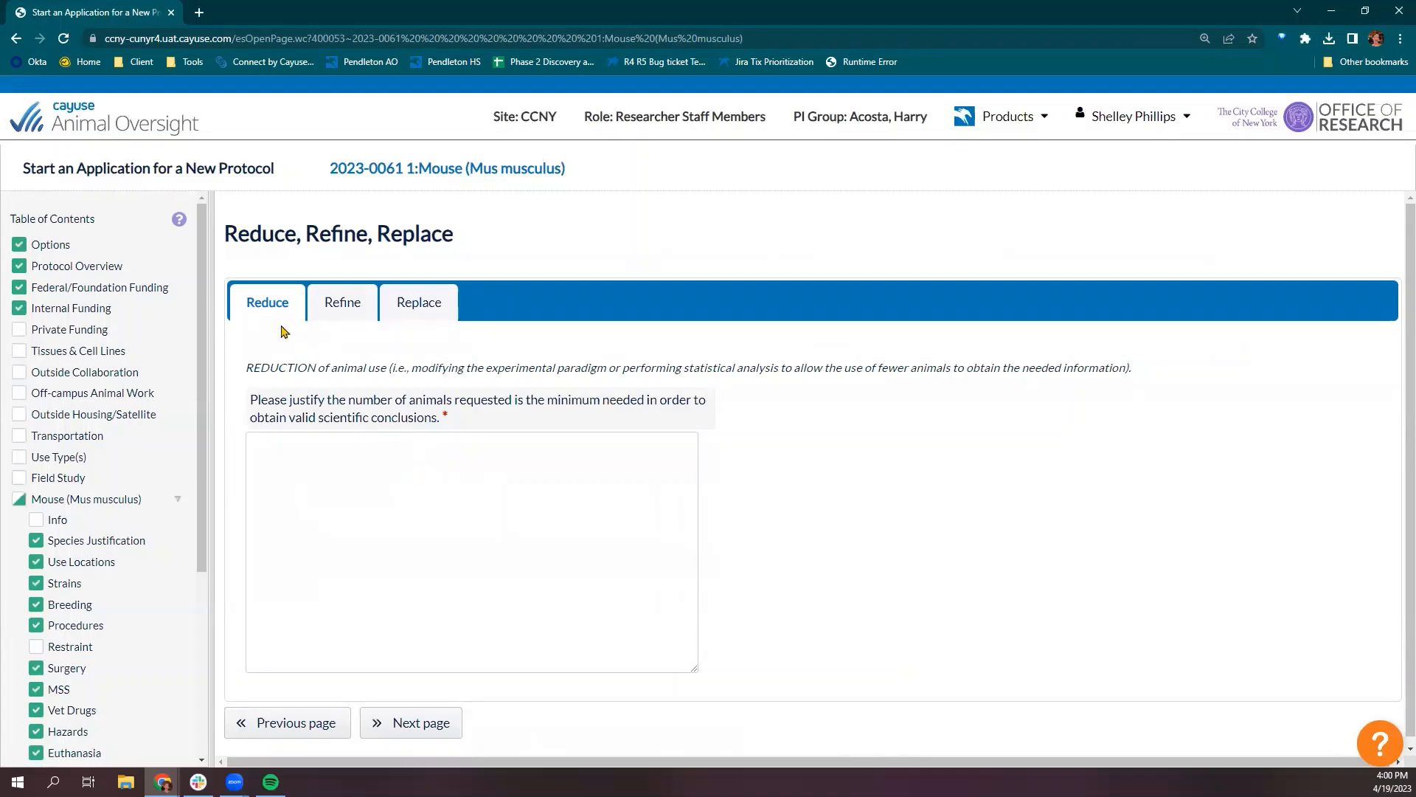
click(341, 303)
click(435, 306)
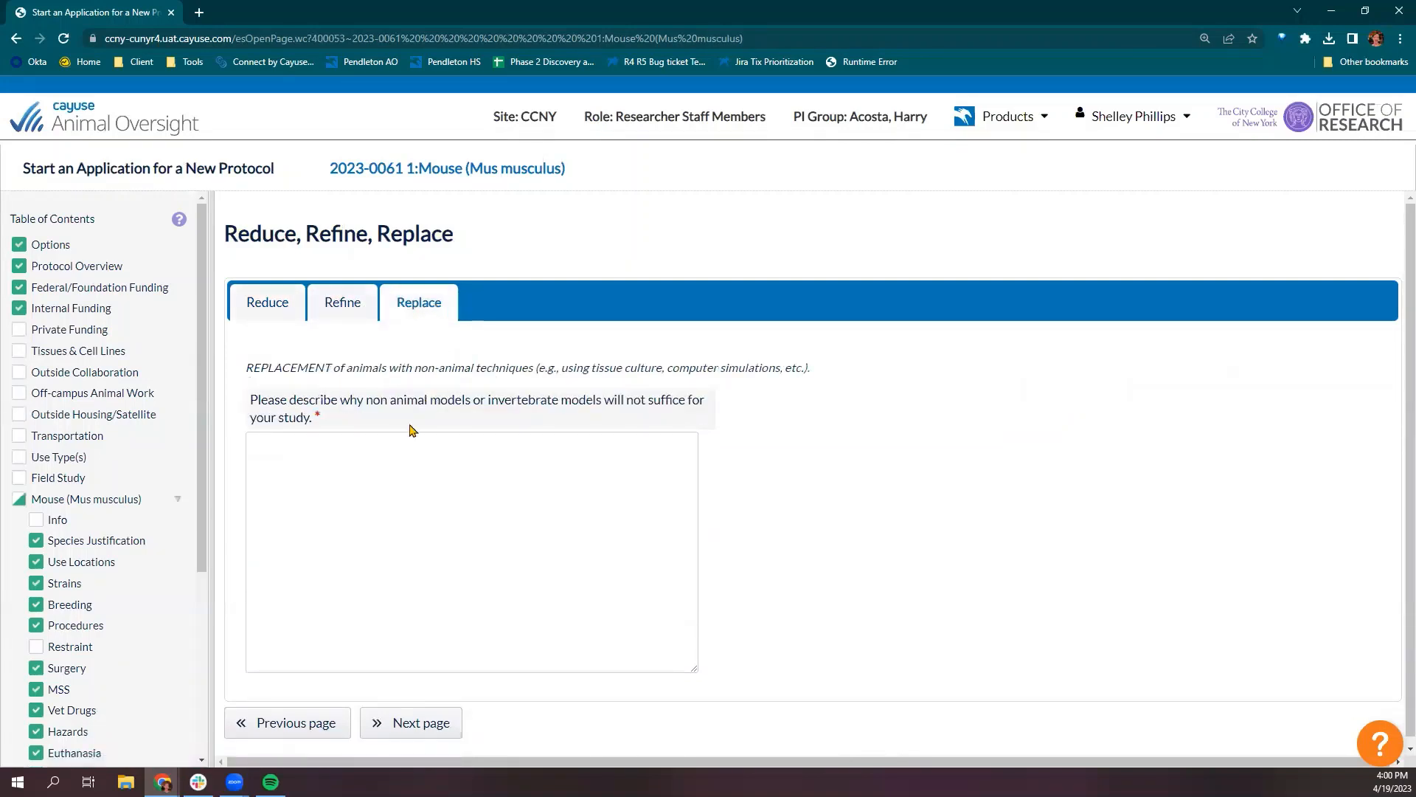
scroll(365, 494, down, 1)
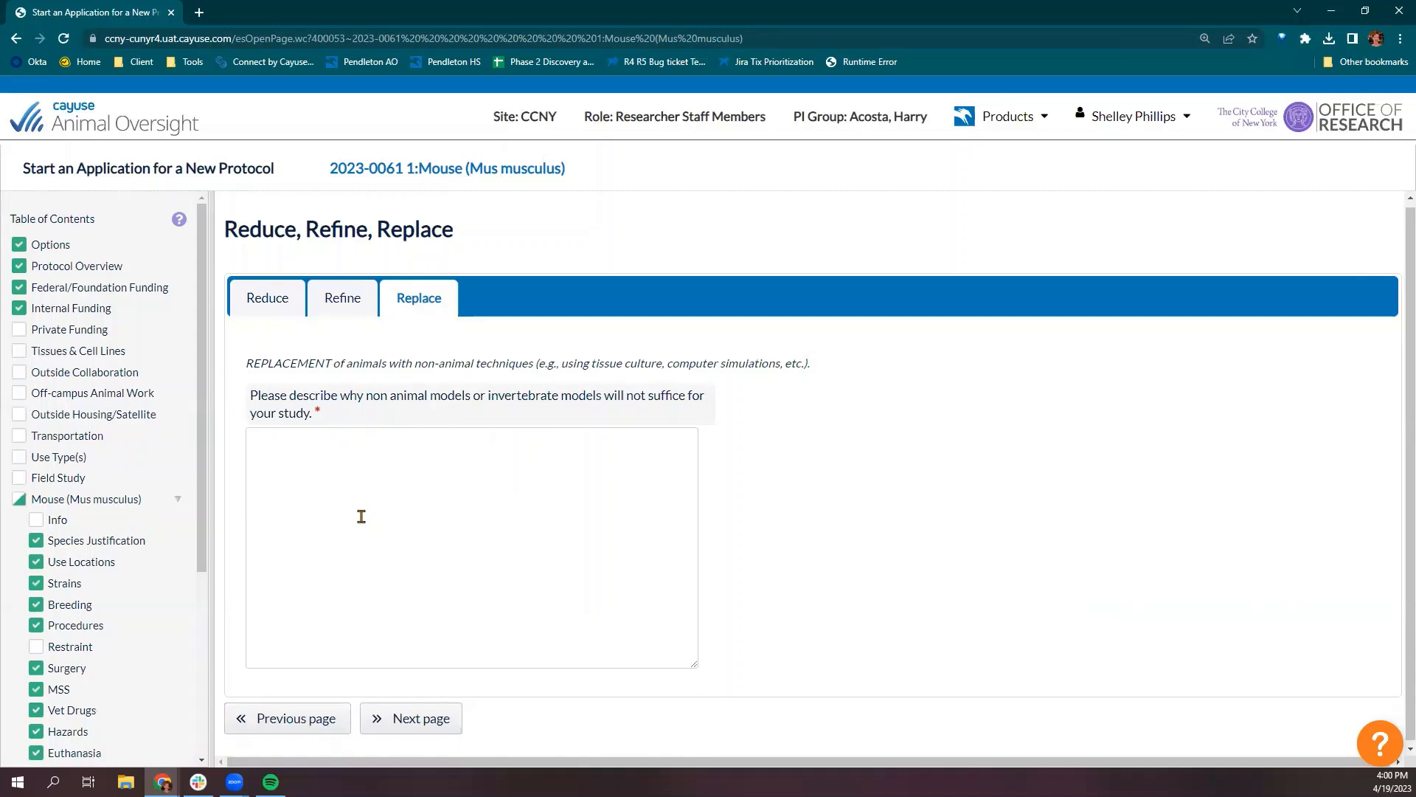
click(404, 719)
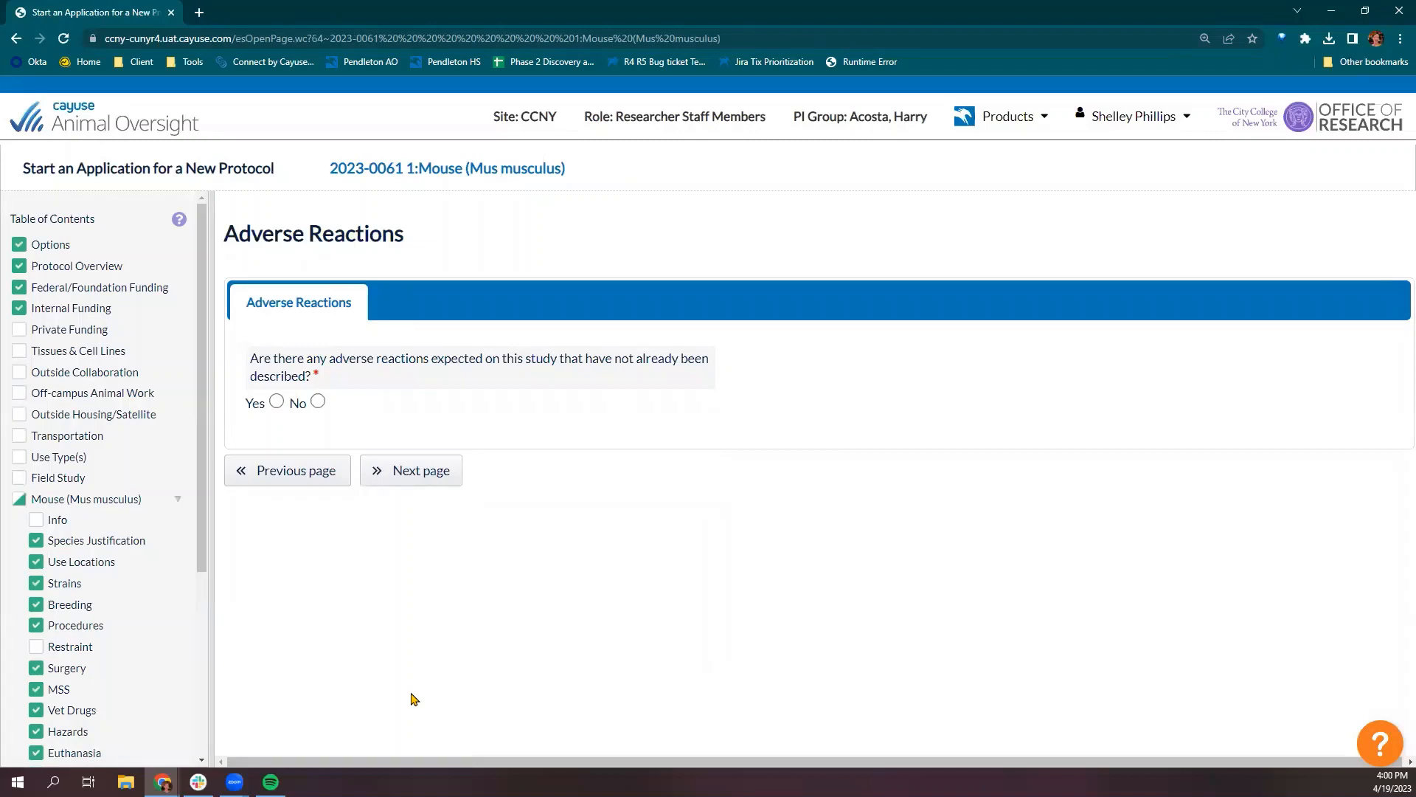
Check the follow-up question for a Yes answer on adverse reactions, discard the answer, and continue to Exemptions.
click(277, 401)
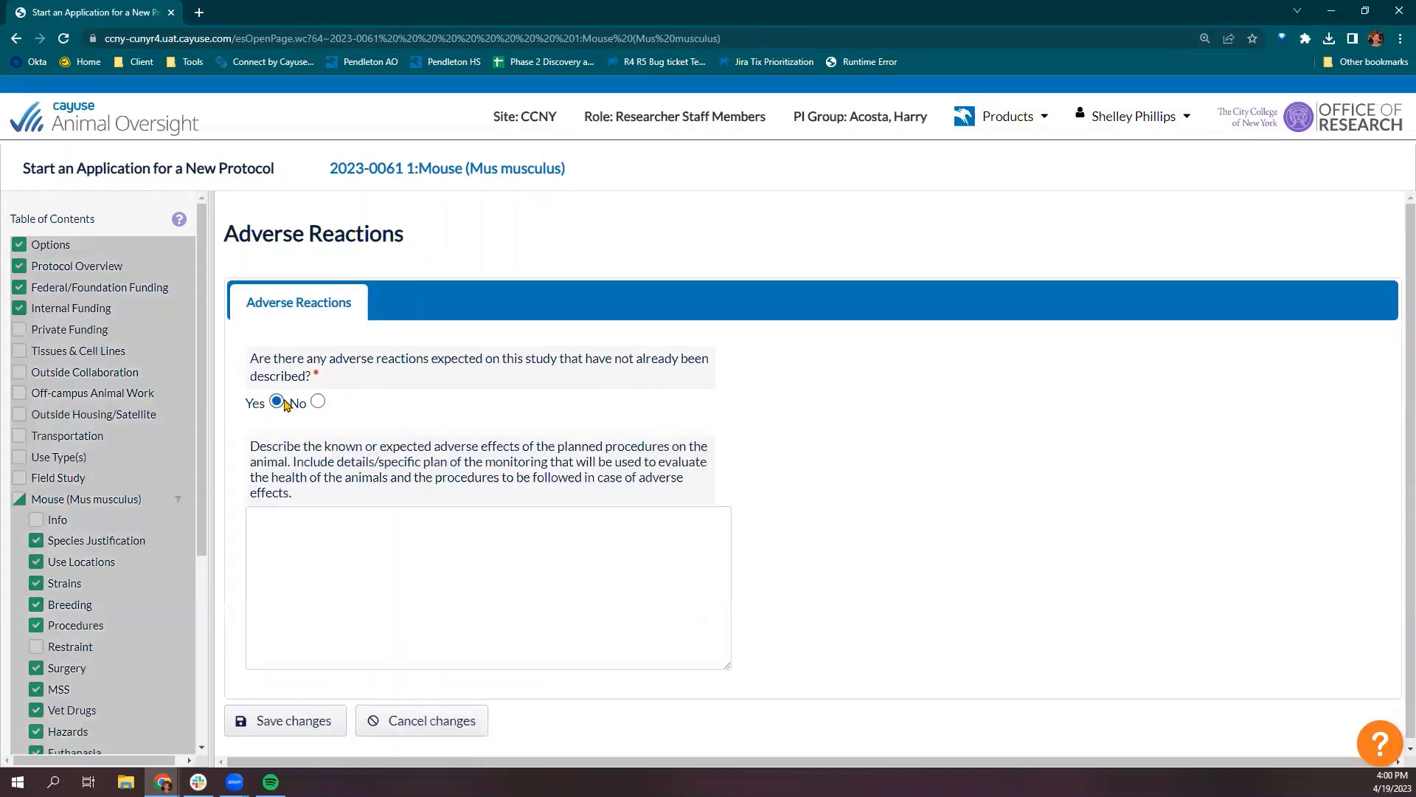
click(434, 722)
click(424, 480)
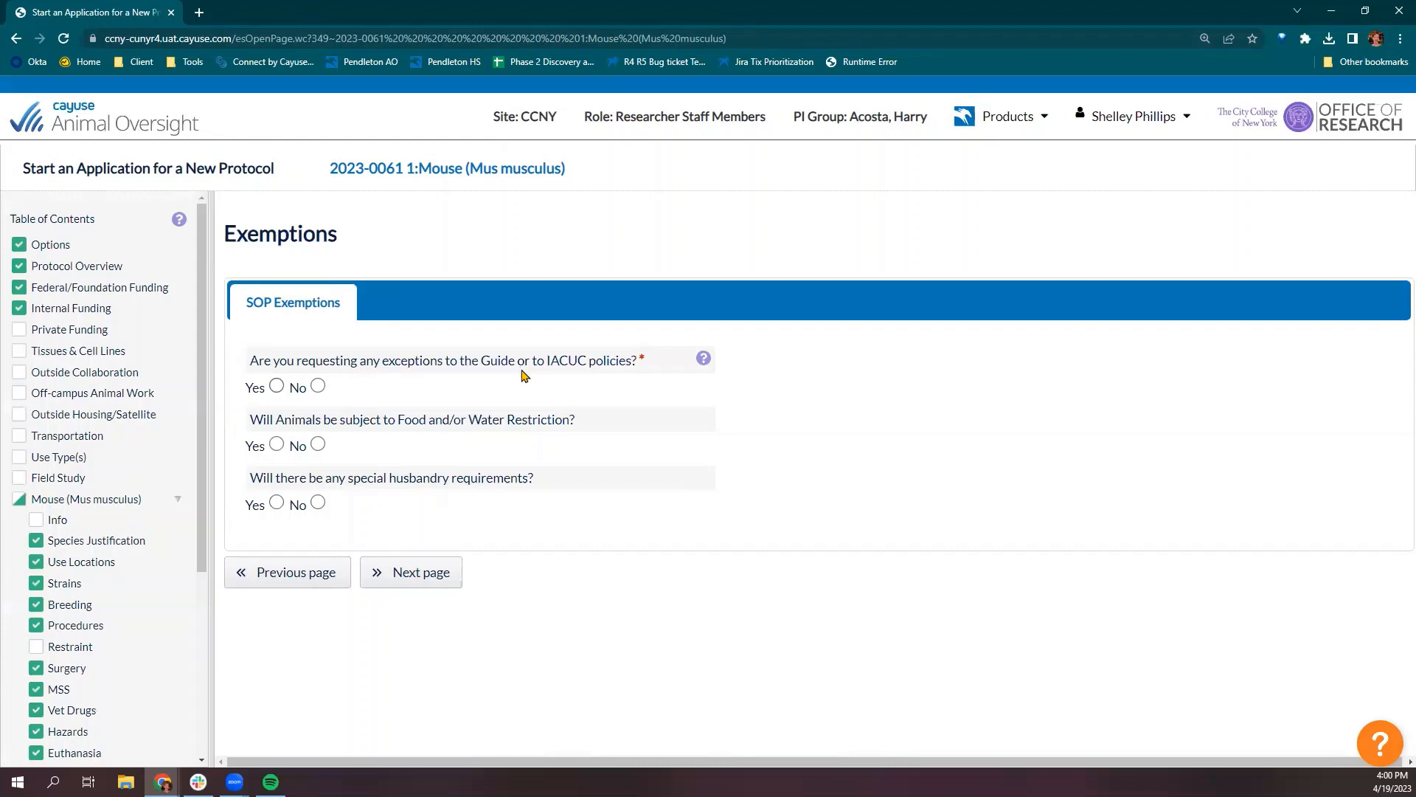
Answer Yes to requesting exceptions with "Reverse light" as the justification, and Yes to food and/or water restriction.
click(277, 387)
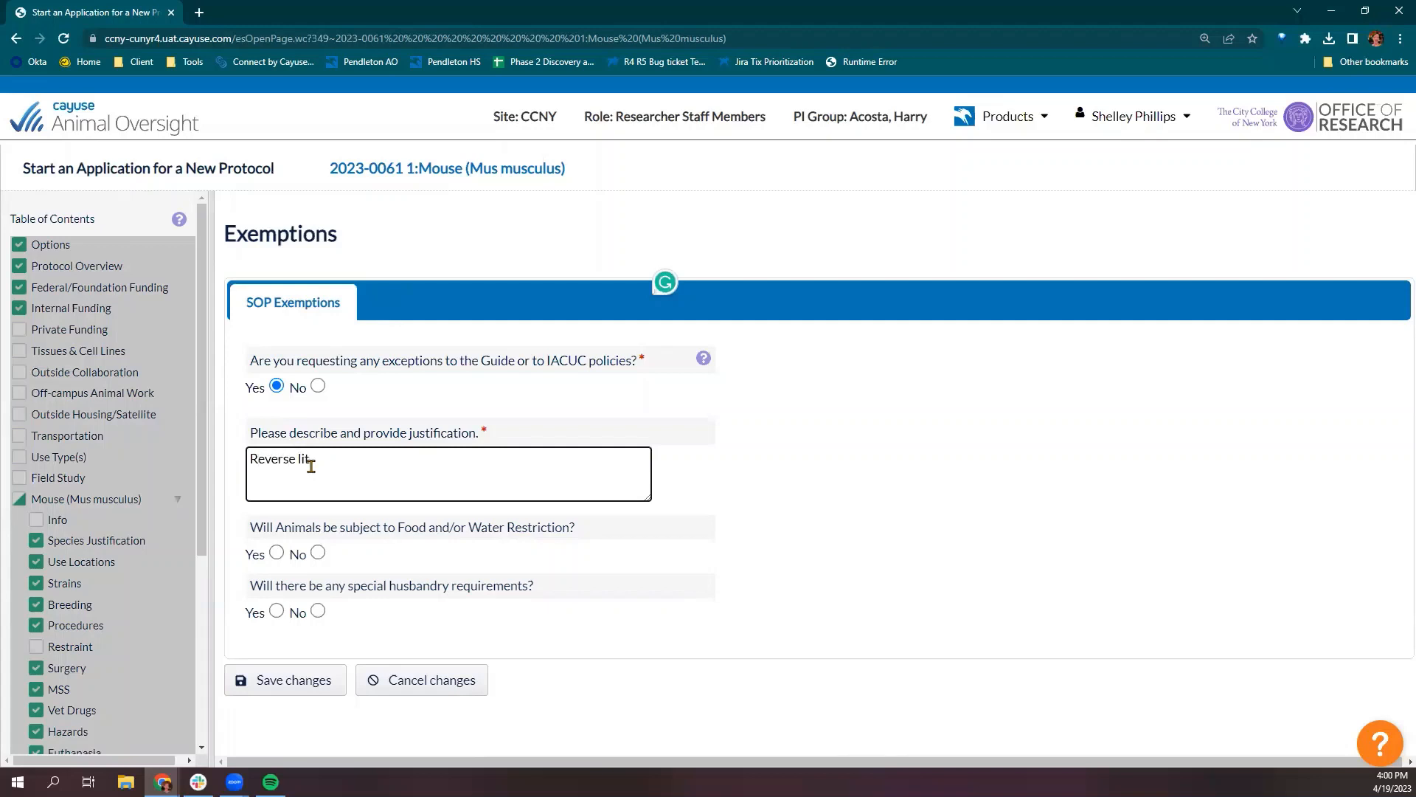
text(gh)
click(276, 552)
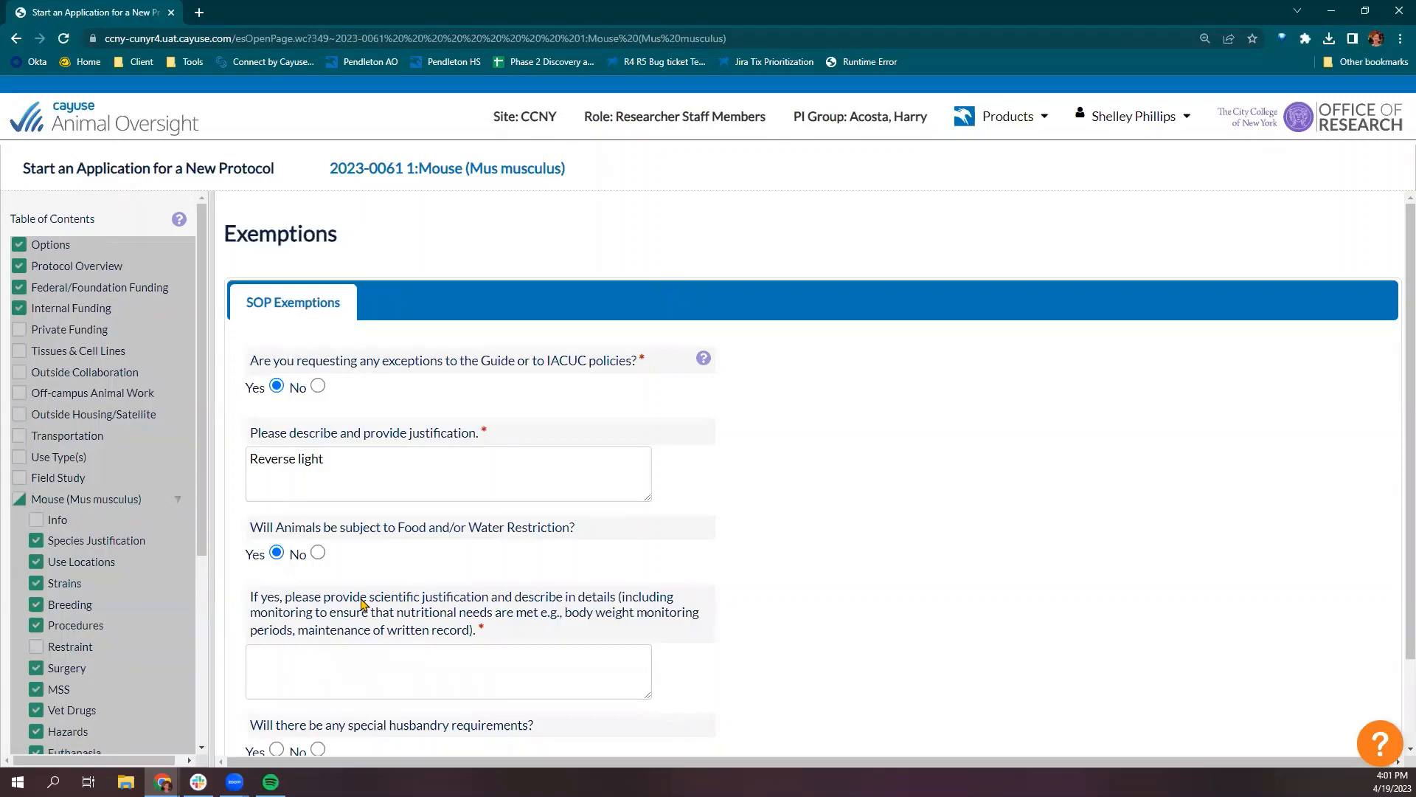
scroll(361, 604, down, 2)
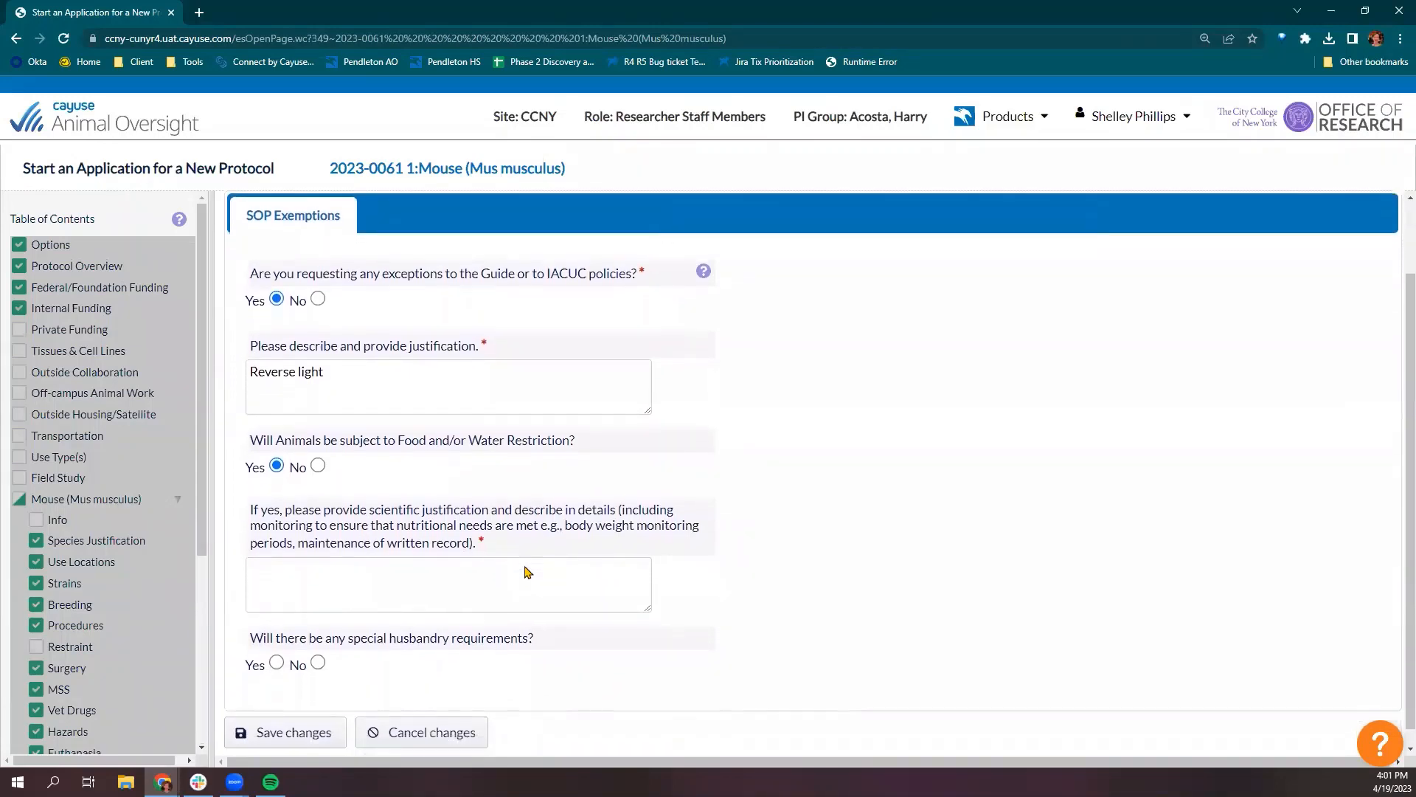
Answer Yes to special husbandry requirements and describe them as "Extra bedding".
click(277, 647)
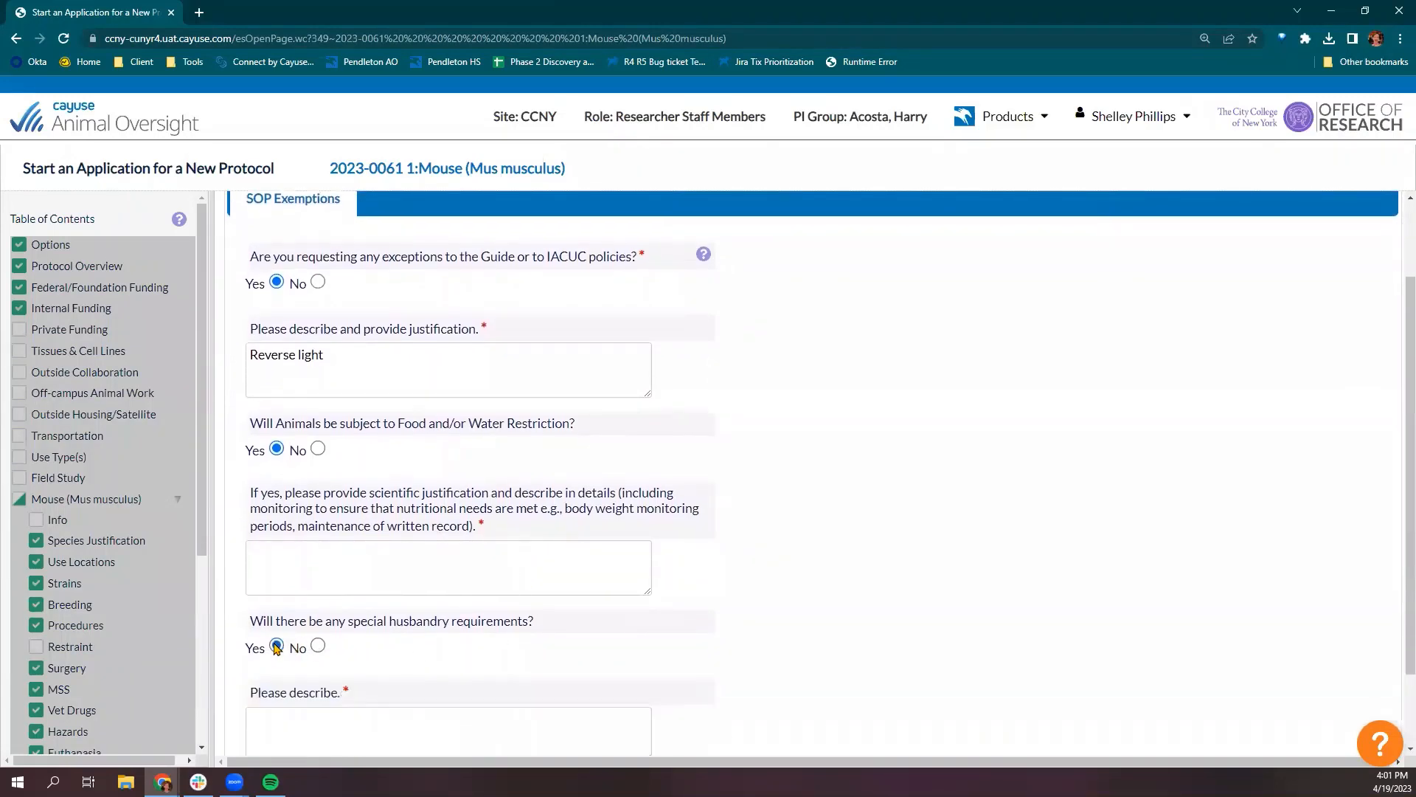
click(309, 731)
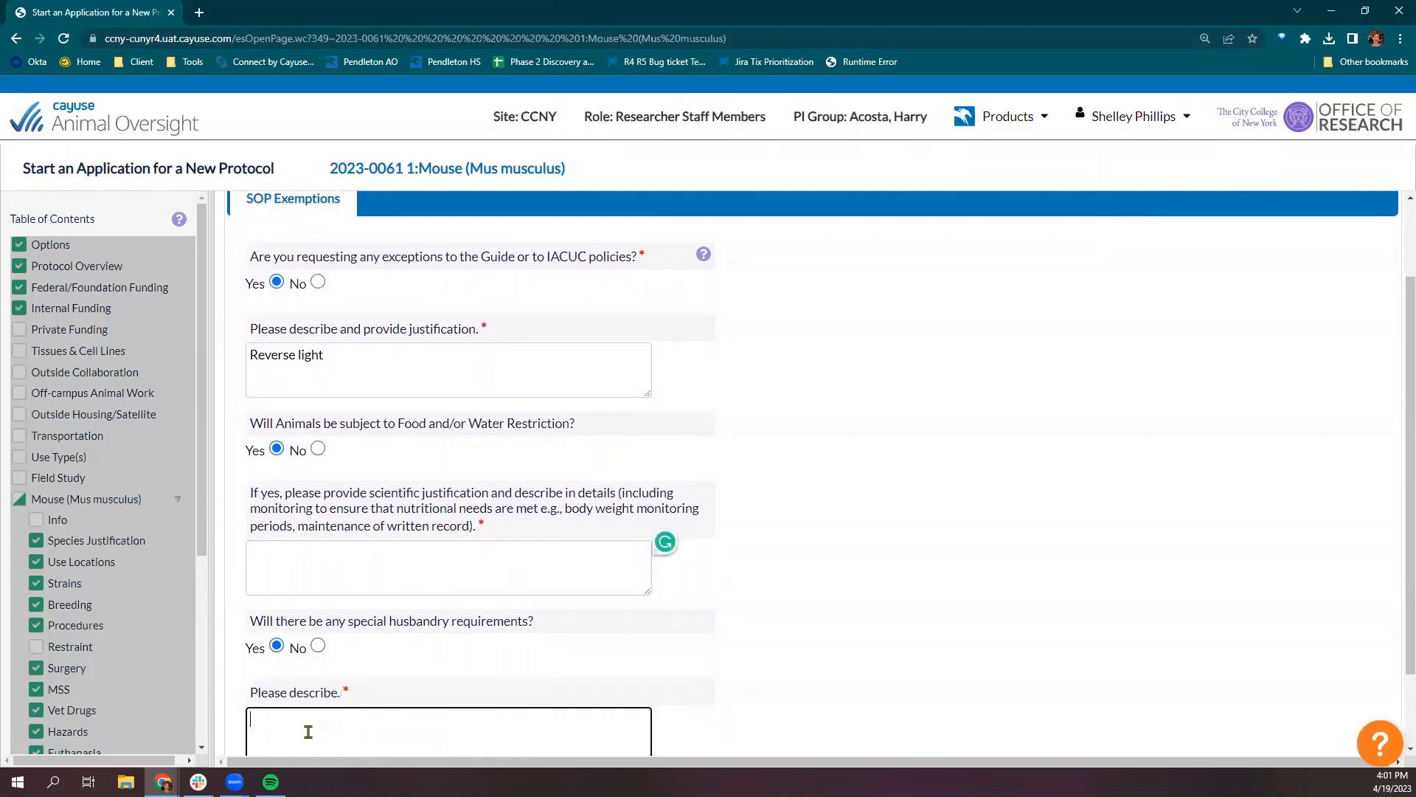
text(Extra bedding)
Enter "Test" as the scientific justification for food and/or water restriction, save the exemptions, and continue to Personnel.
scroll(387, 631, down, 2)
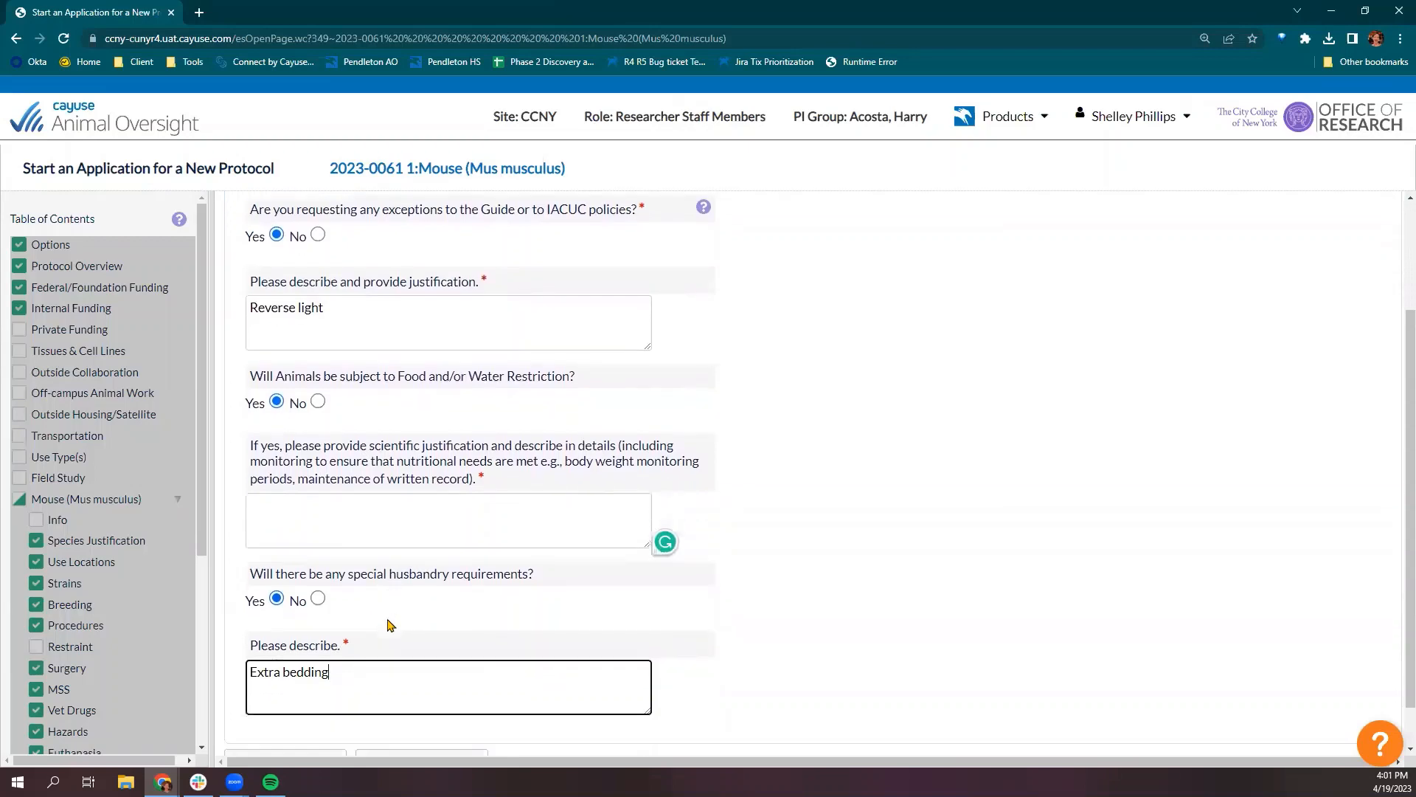
click(295, 718)
click(351, 465)
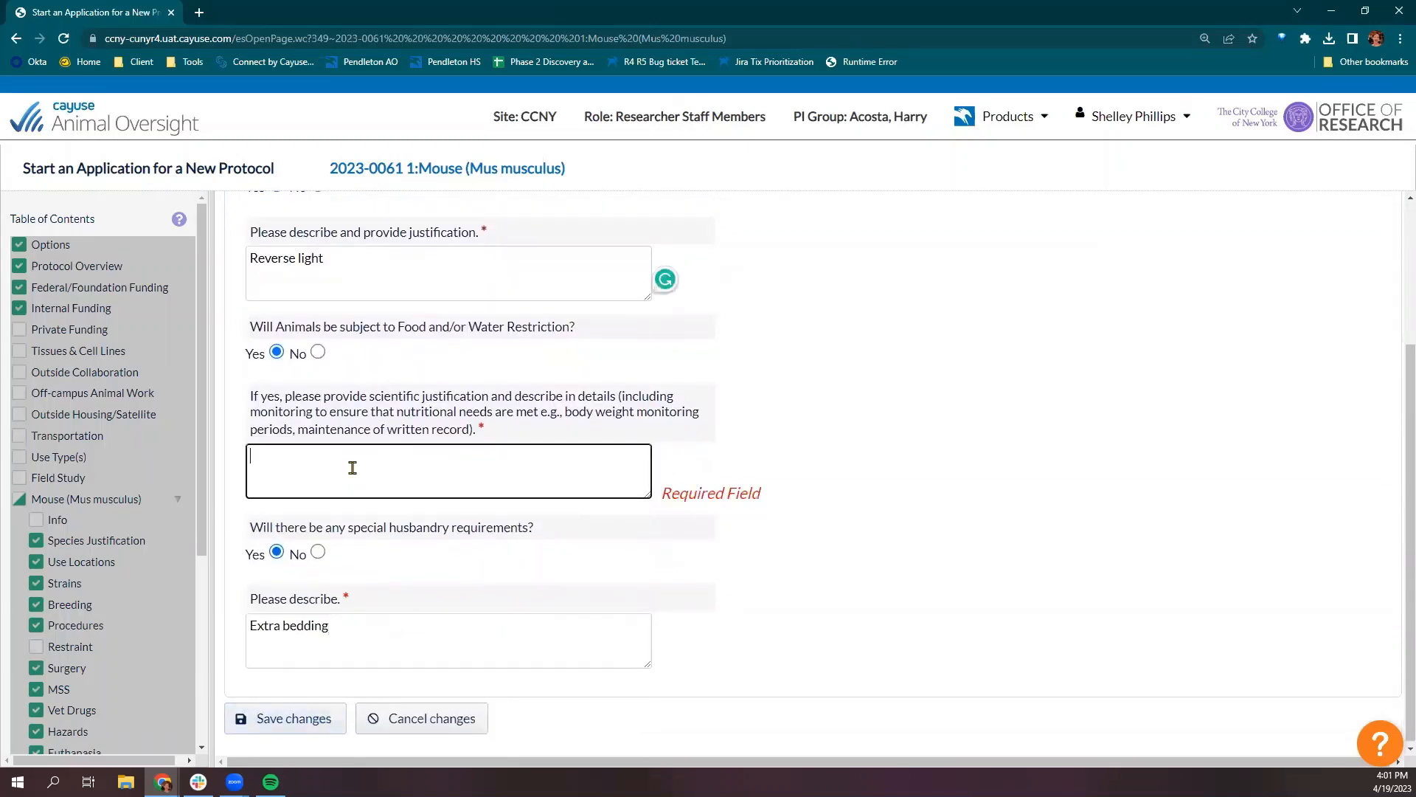
text(Test)
click(286, 715)
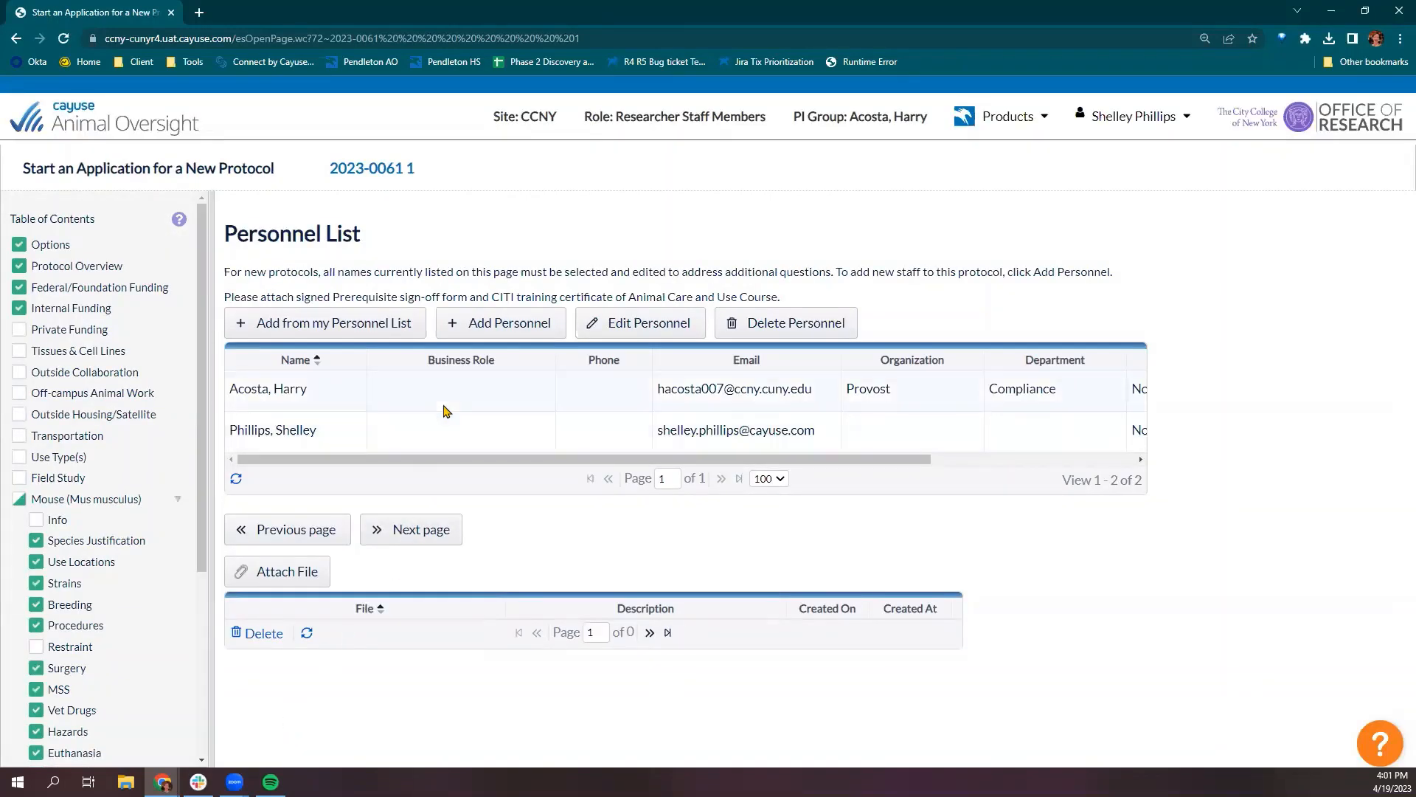
Edit the first person's record in the Personnel List, marking them as primary contact and copied on all emails.
click(401, 391)
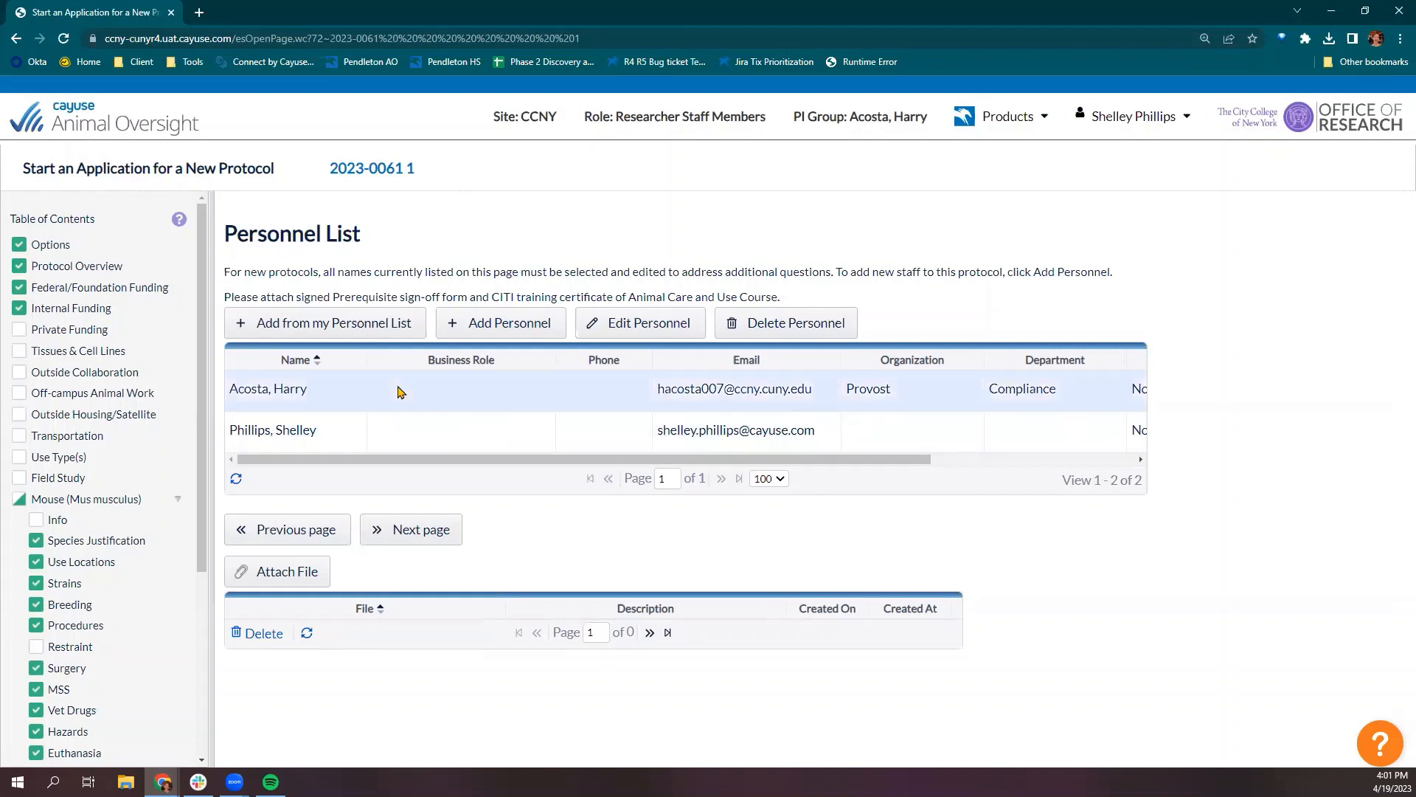
click(618, 330)
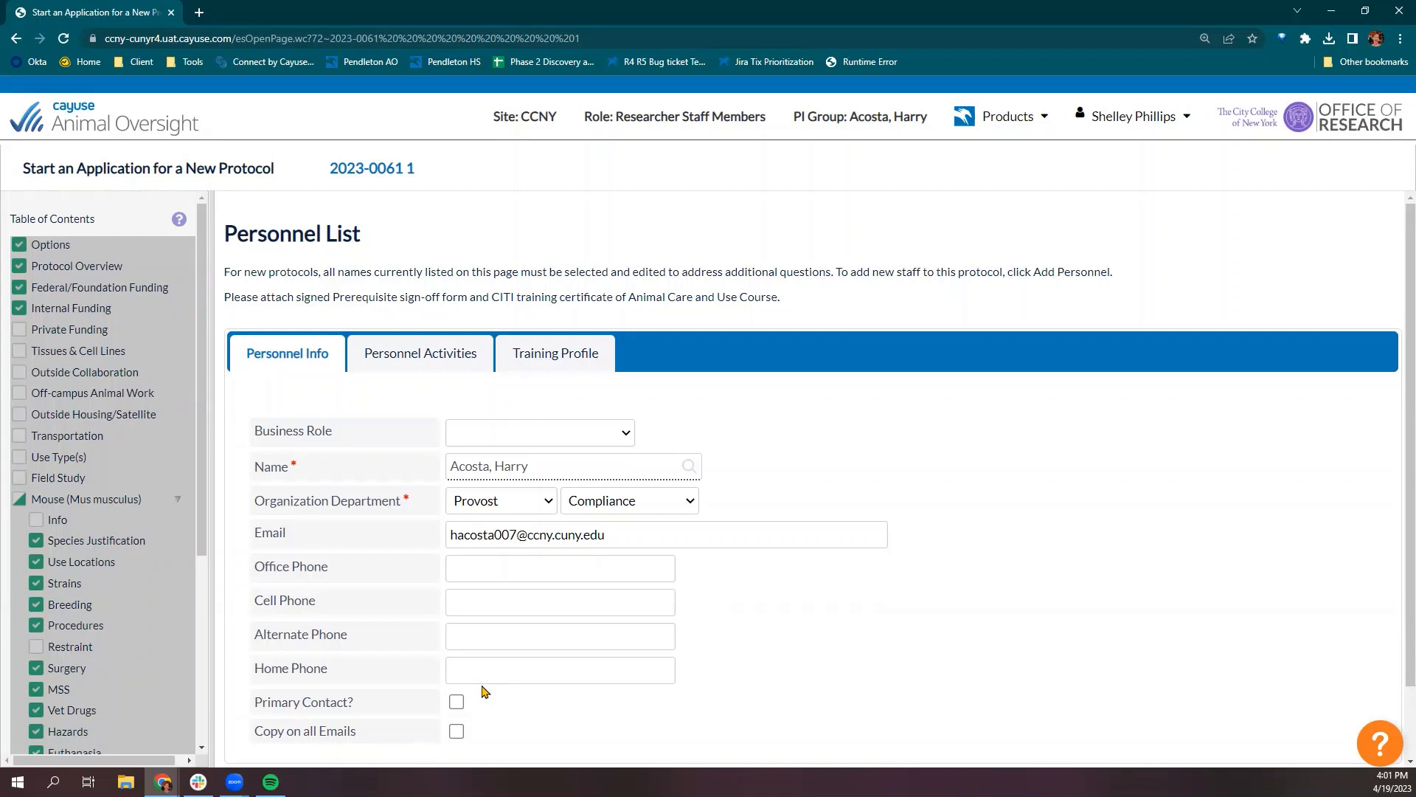
click(456, 703)
click(456, 731)
Answer Yes to this person handling animal species and assign all the listed mouse procedures to them.
click(383, 354)
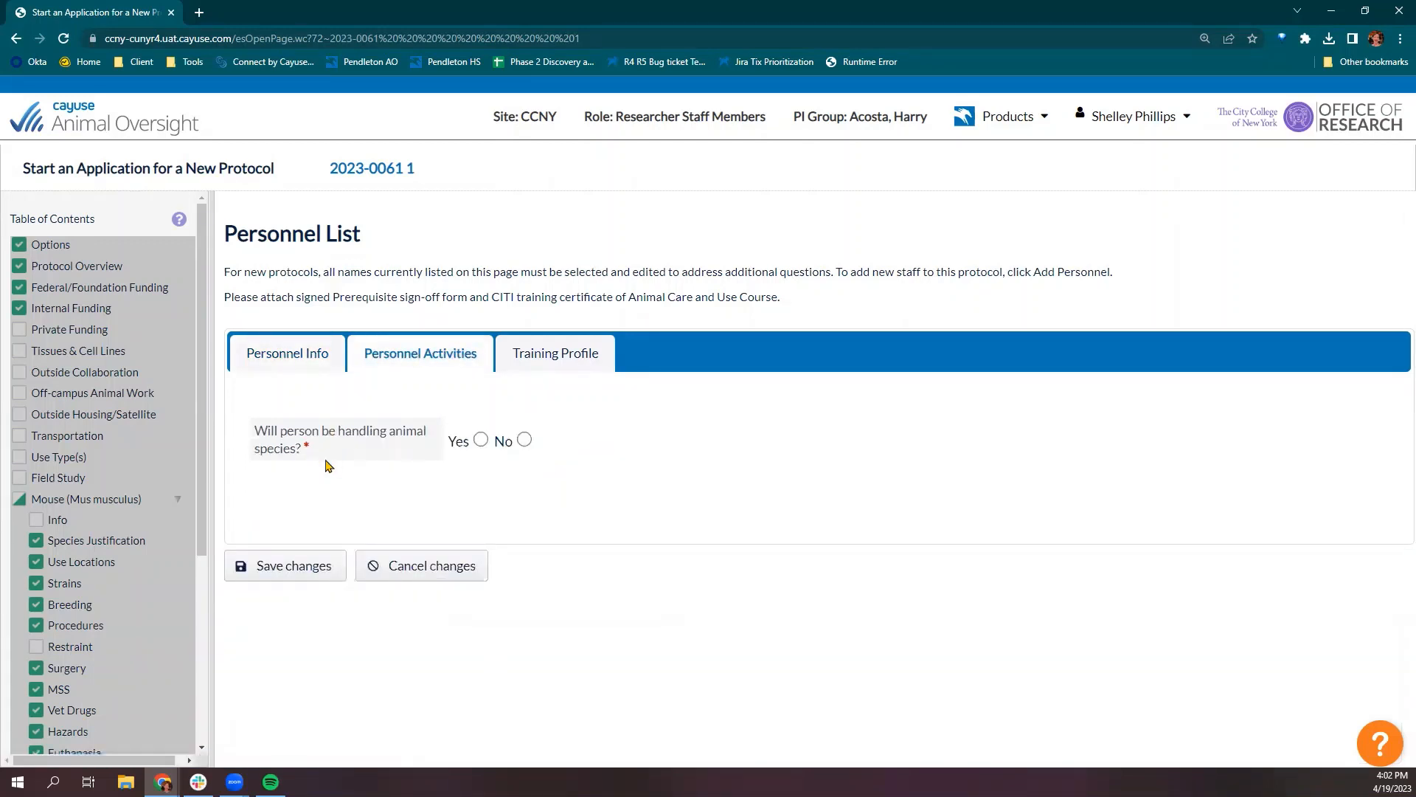
click(481, 440)
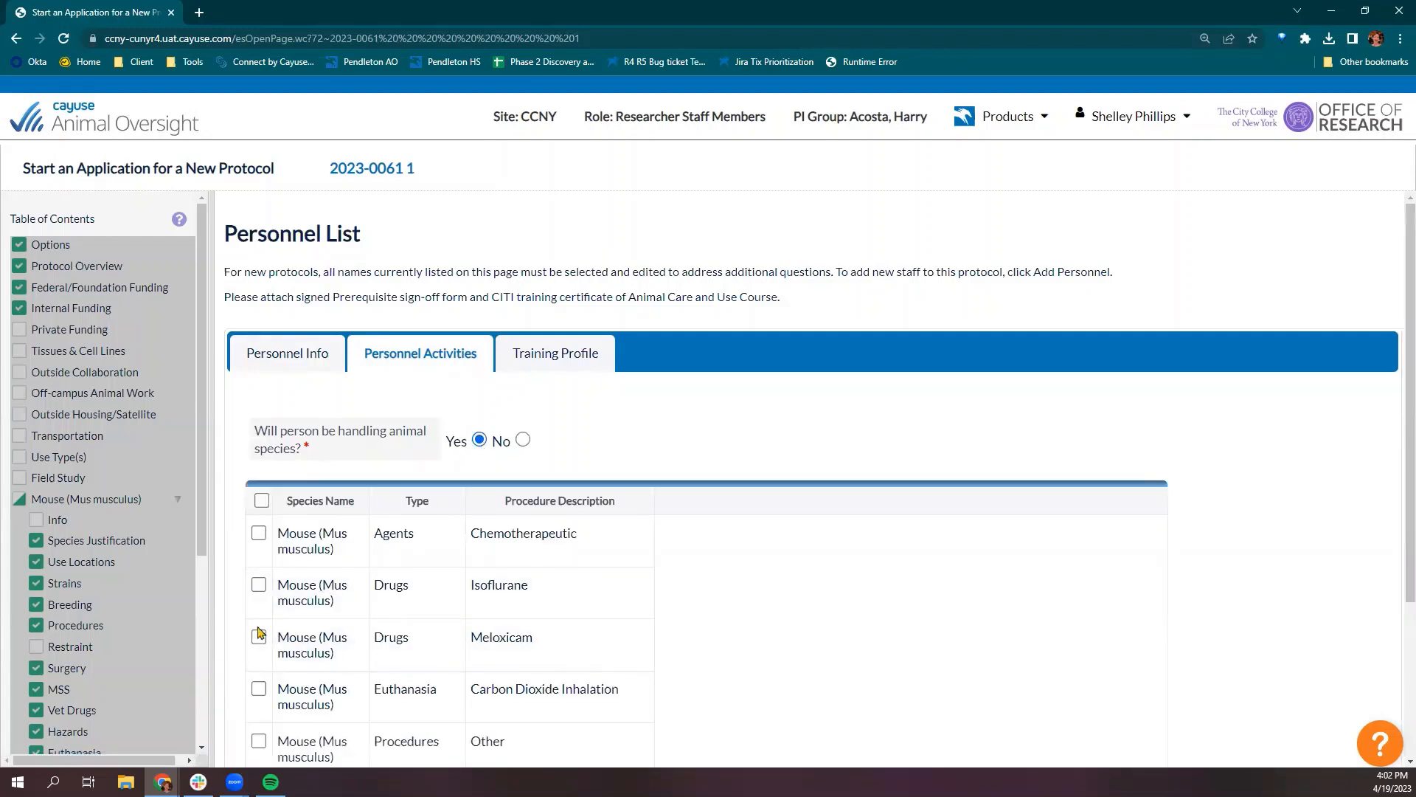
scroll(274, 536, down, 1)
scroll(274, 536, down, 2)
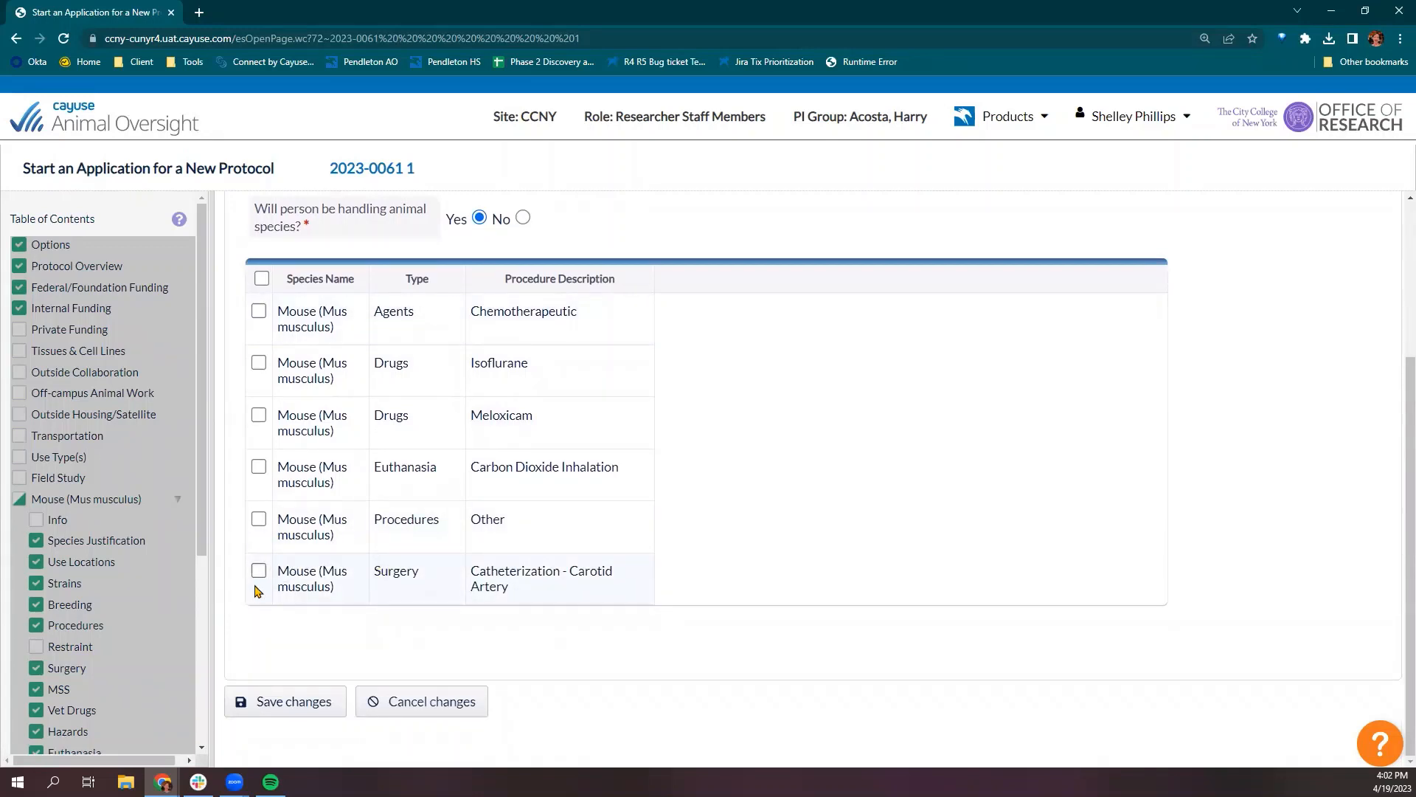
click(259, 519)
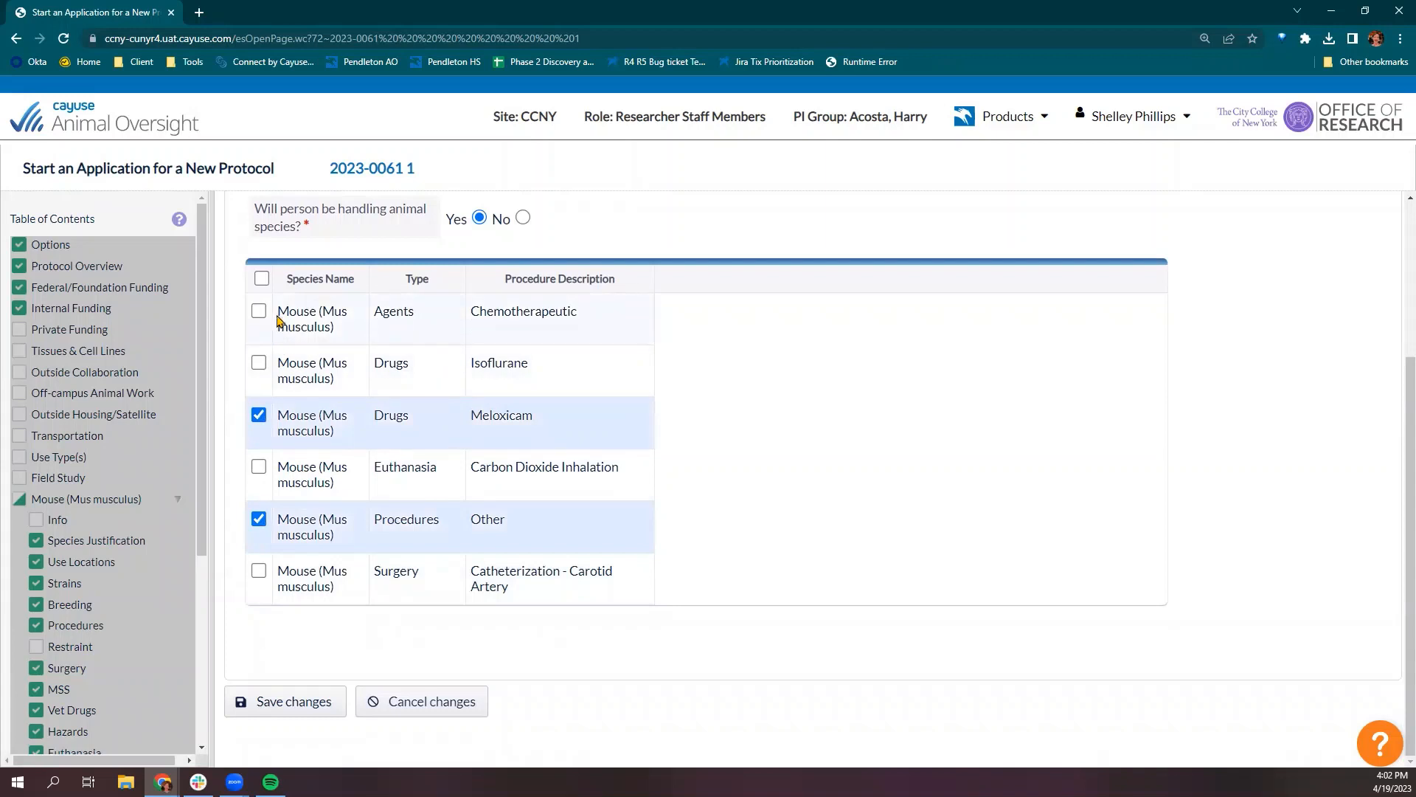
click(262, 278)
Answer Yes in the training profile to having a signed Animal Contact Health Surveillance Questionnaire, and save the personnel record.
scroll(308, 463, up, 3)
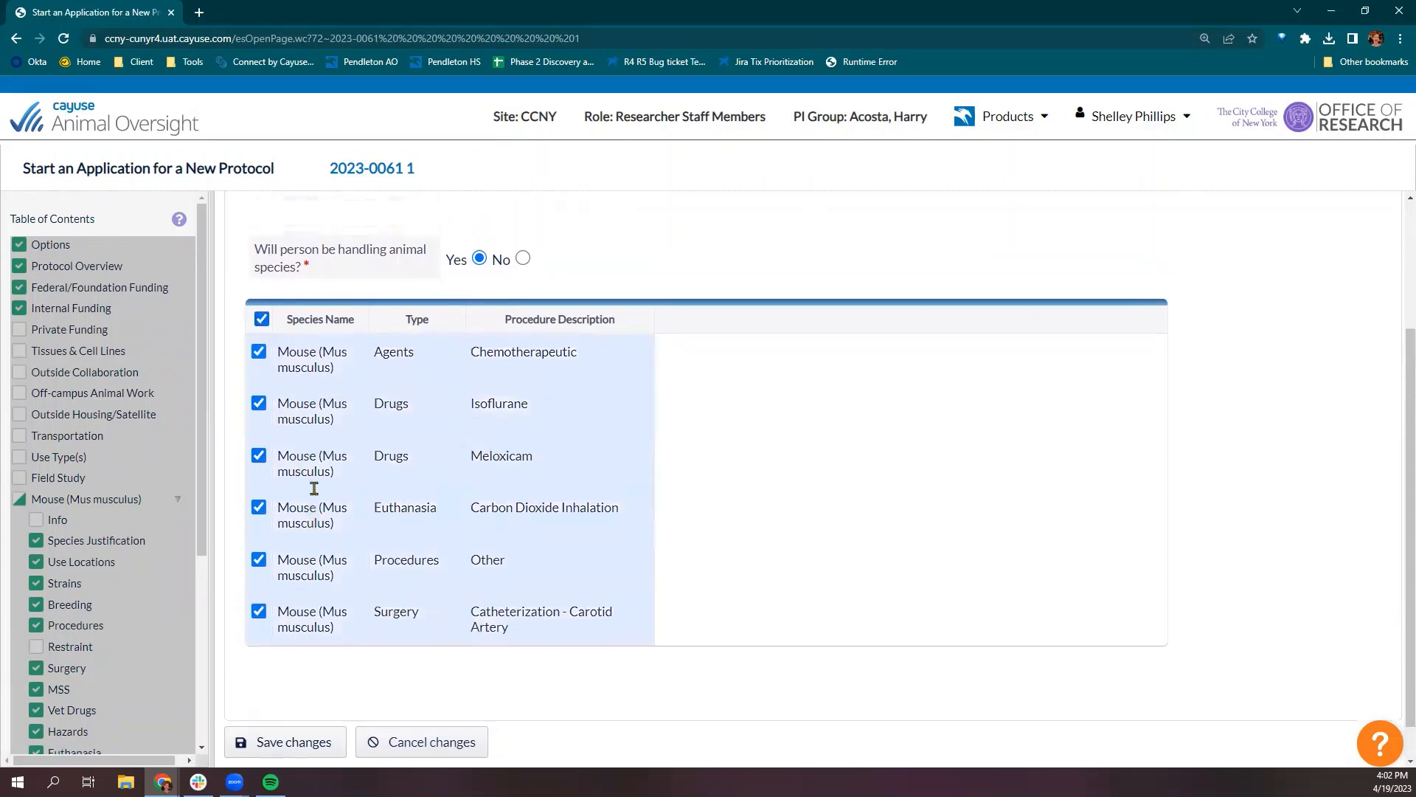
click(558, 351)
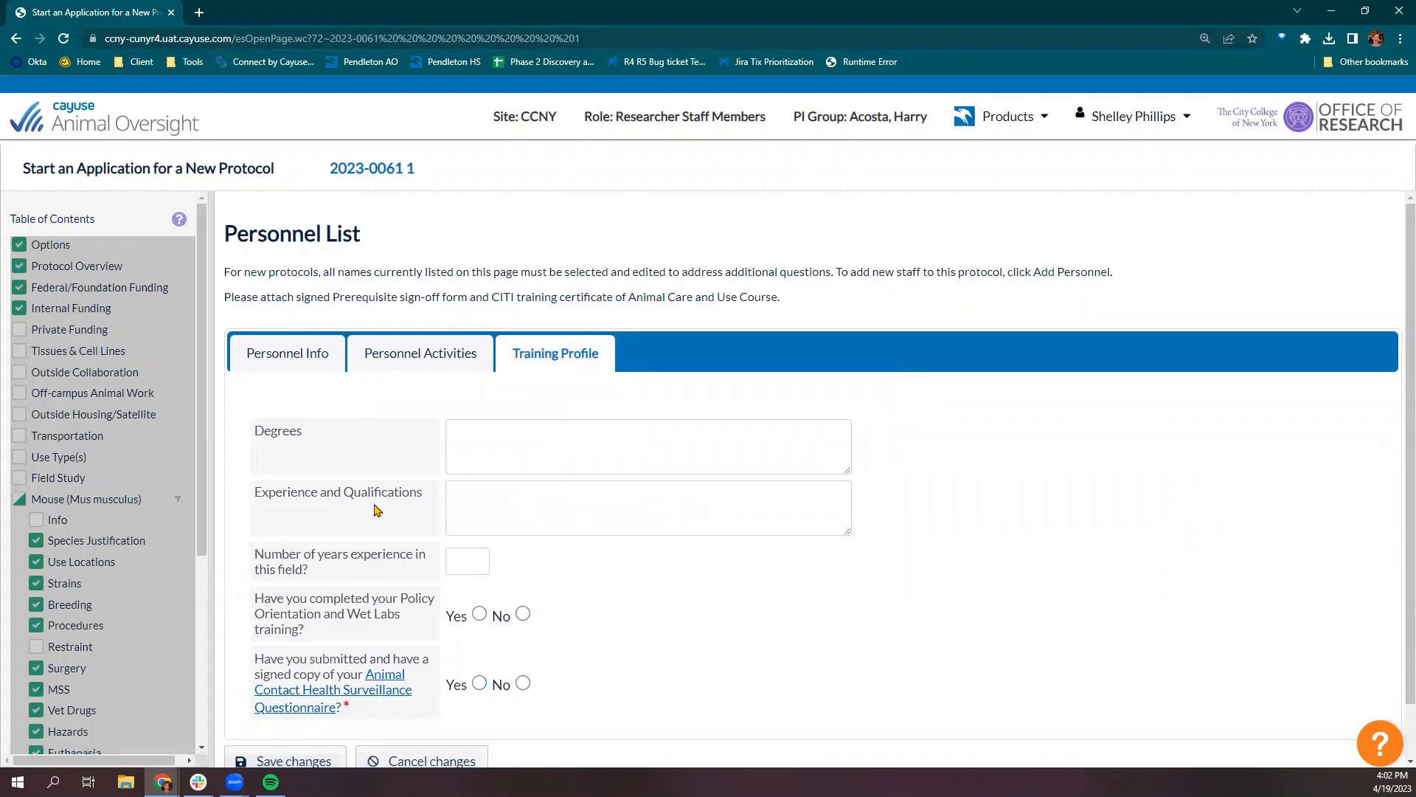
scroll(280, 516, down, 1)
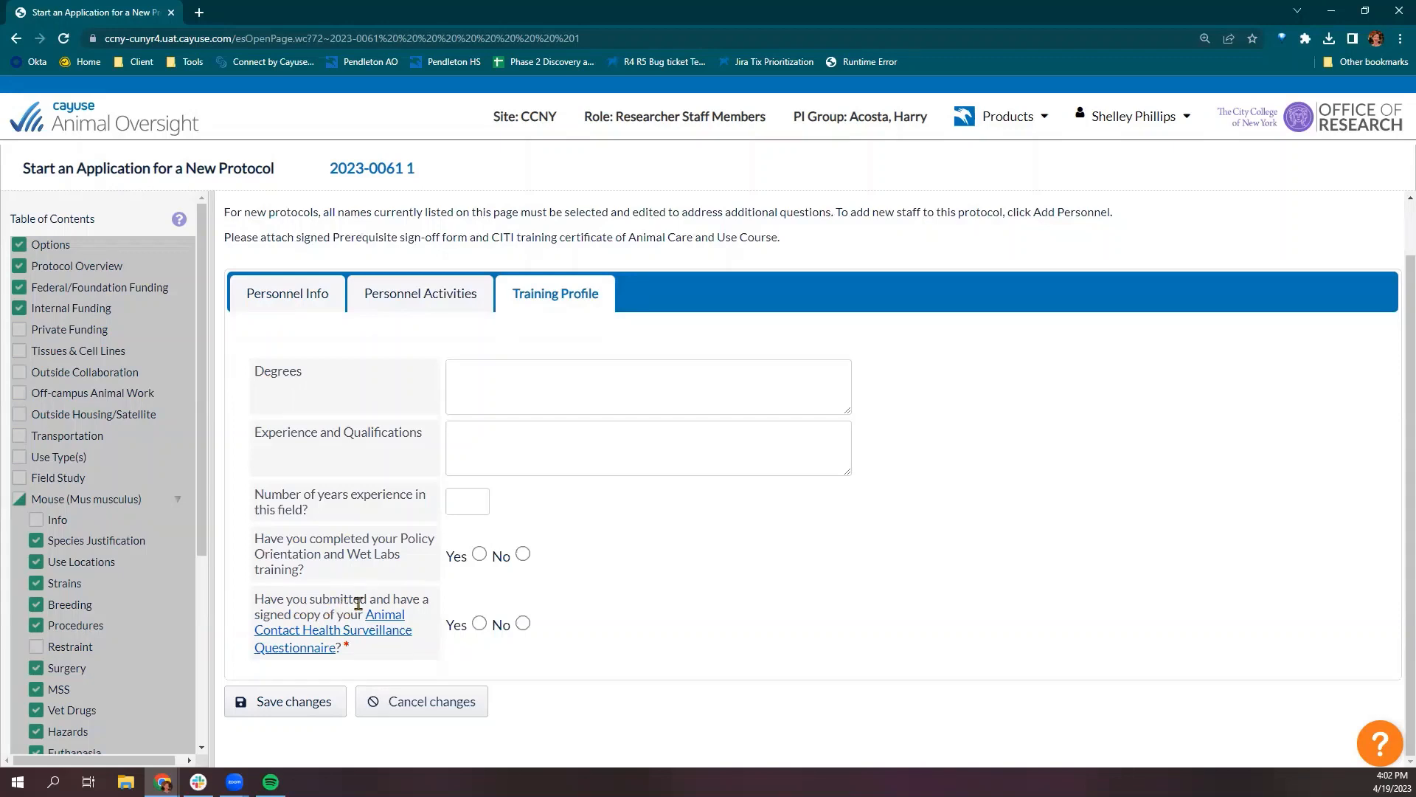
click(480, 623)
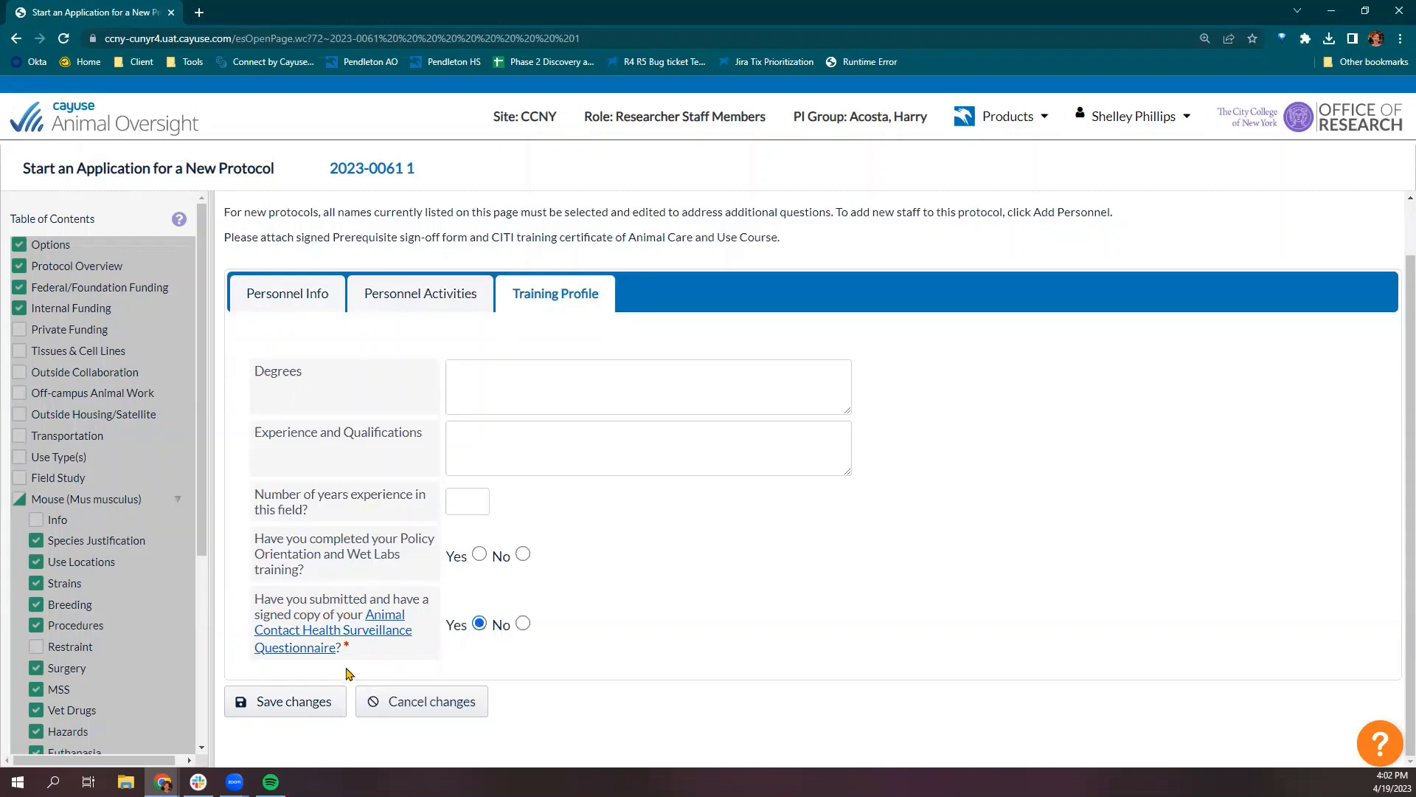
click(305, 699)
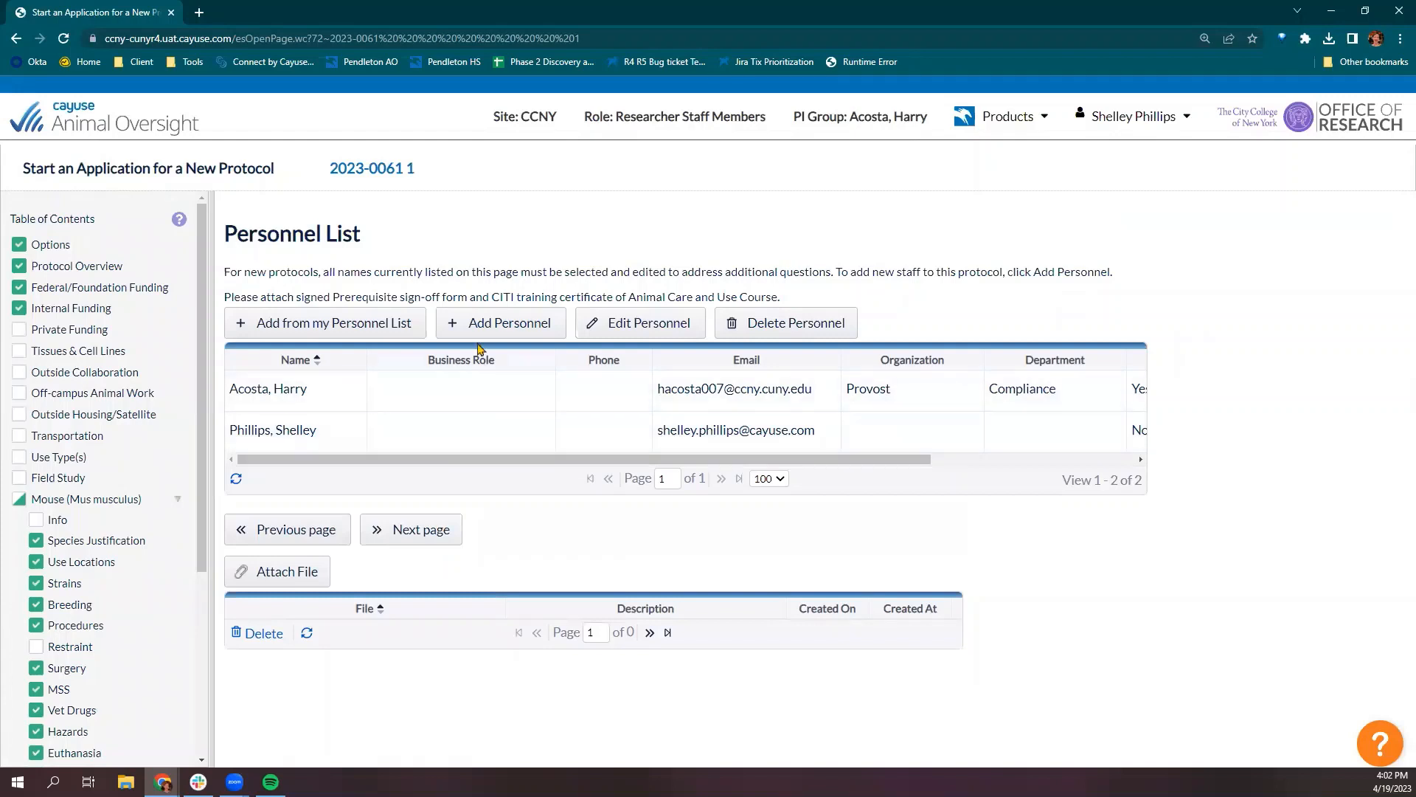
Add another person to the protocol by looking up the researcher's name and acknowledging their addition.
click(481, 326)
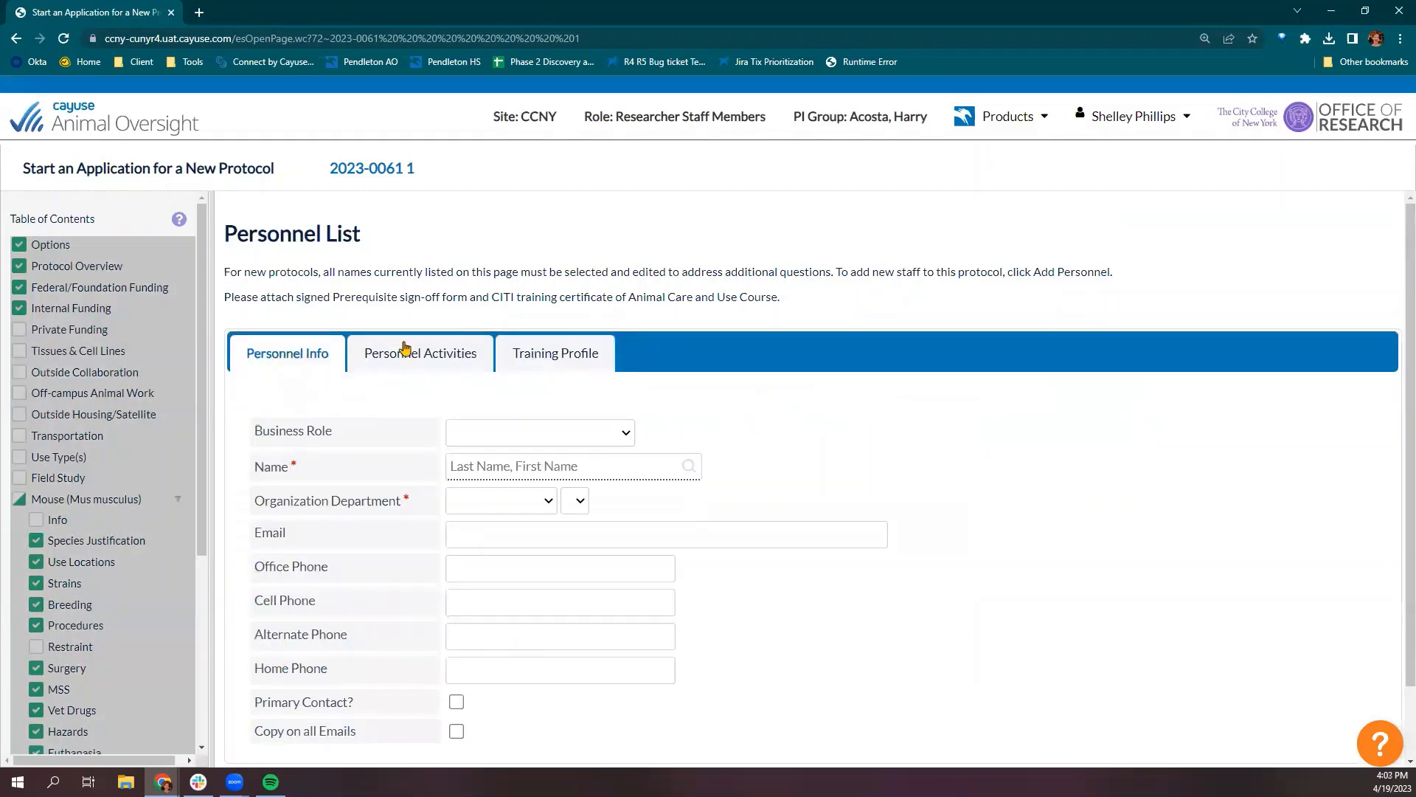
click(467, 461)
text(resear)
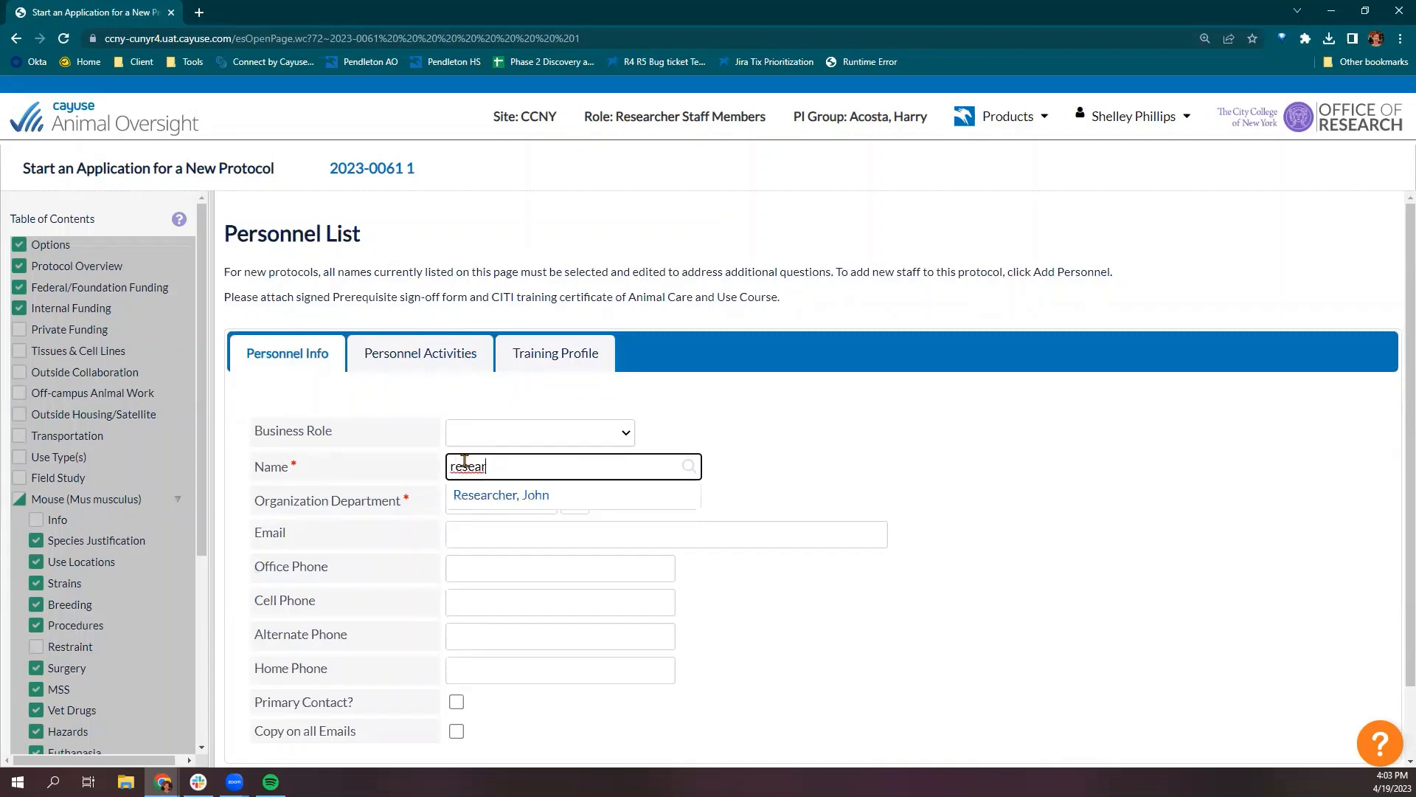
click(512, 496)
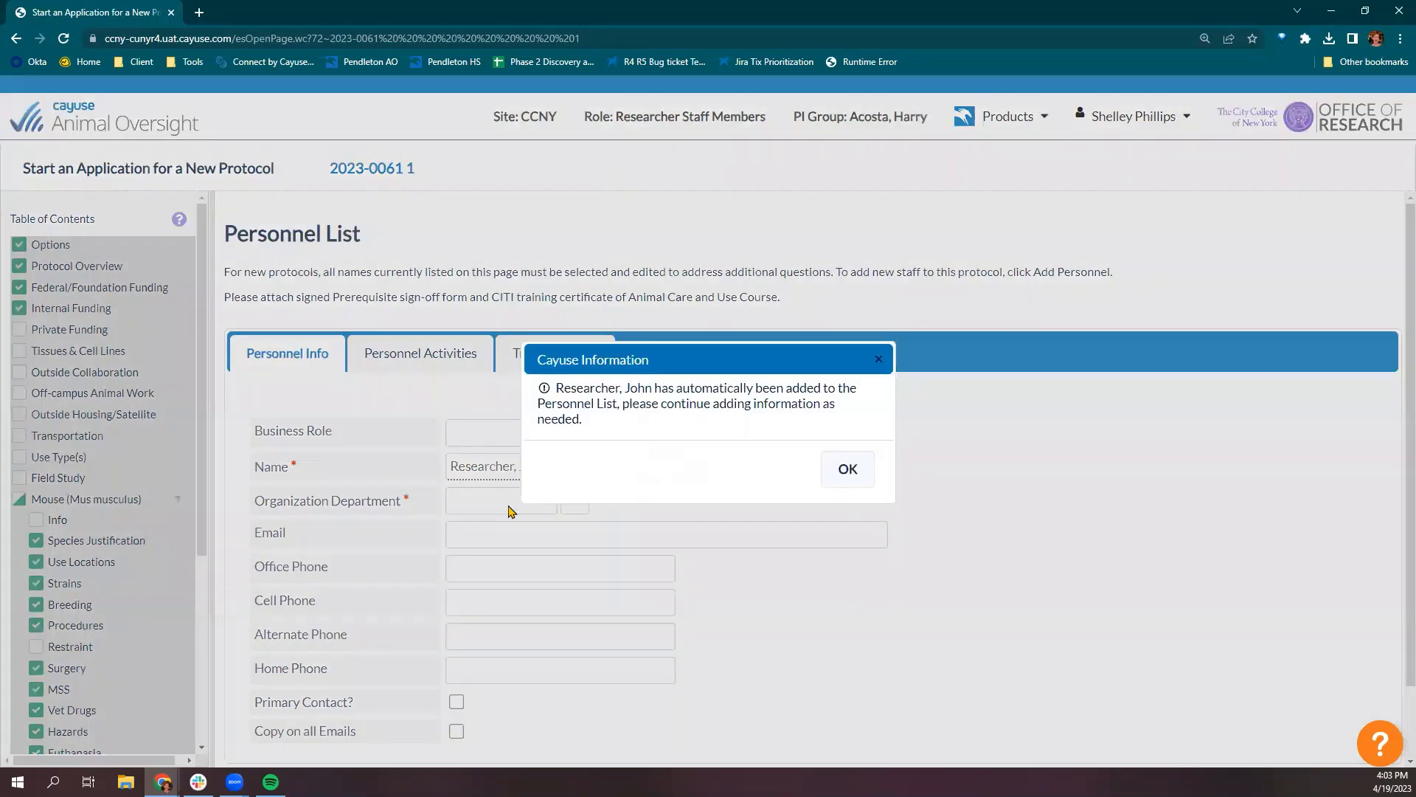
click(846, 469)
Set the new person's organization to Engineering and department to BME, and answer Yes to the signed health surveillance questionnaire.
click(544, 503)
click(531, 555)
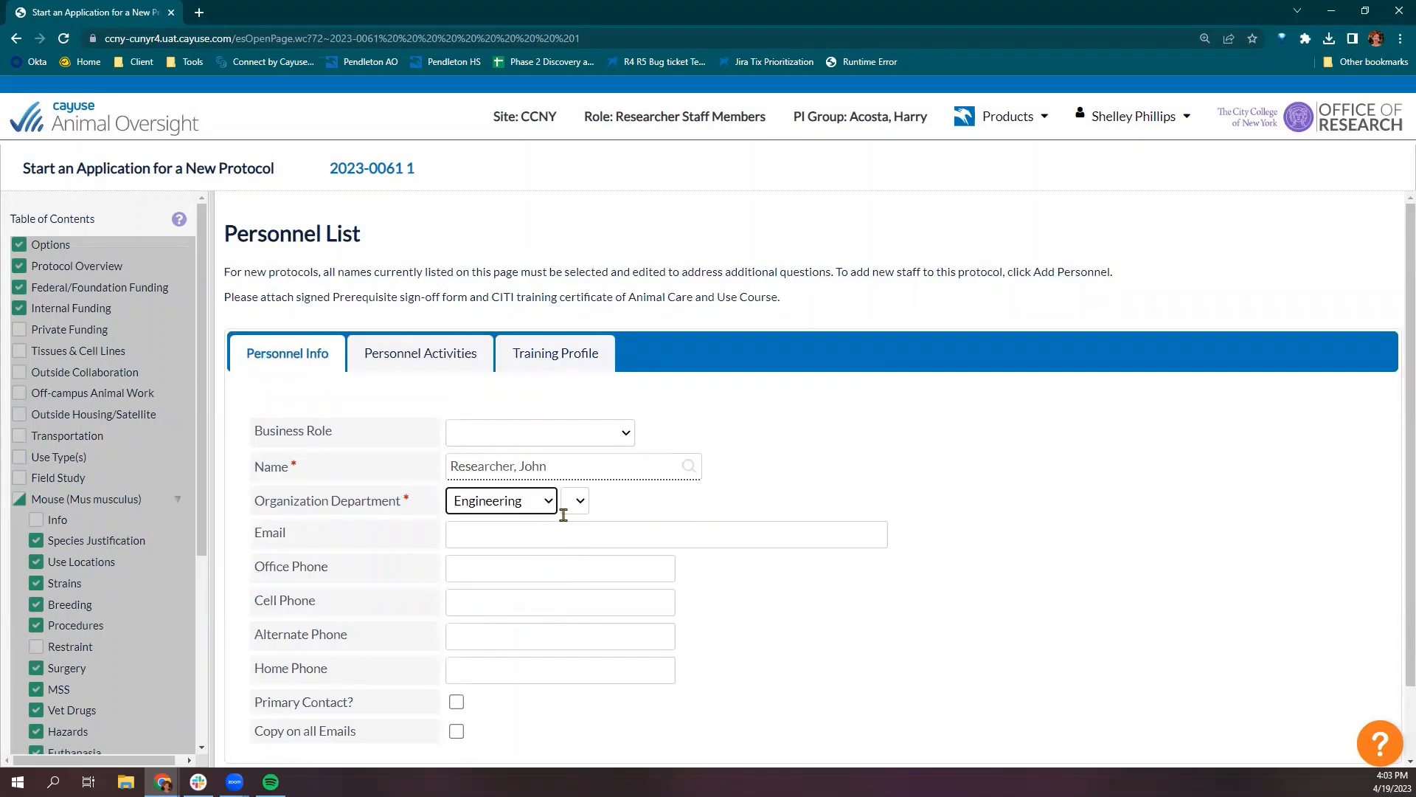
click(577, 500)
click(590, 539)
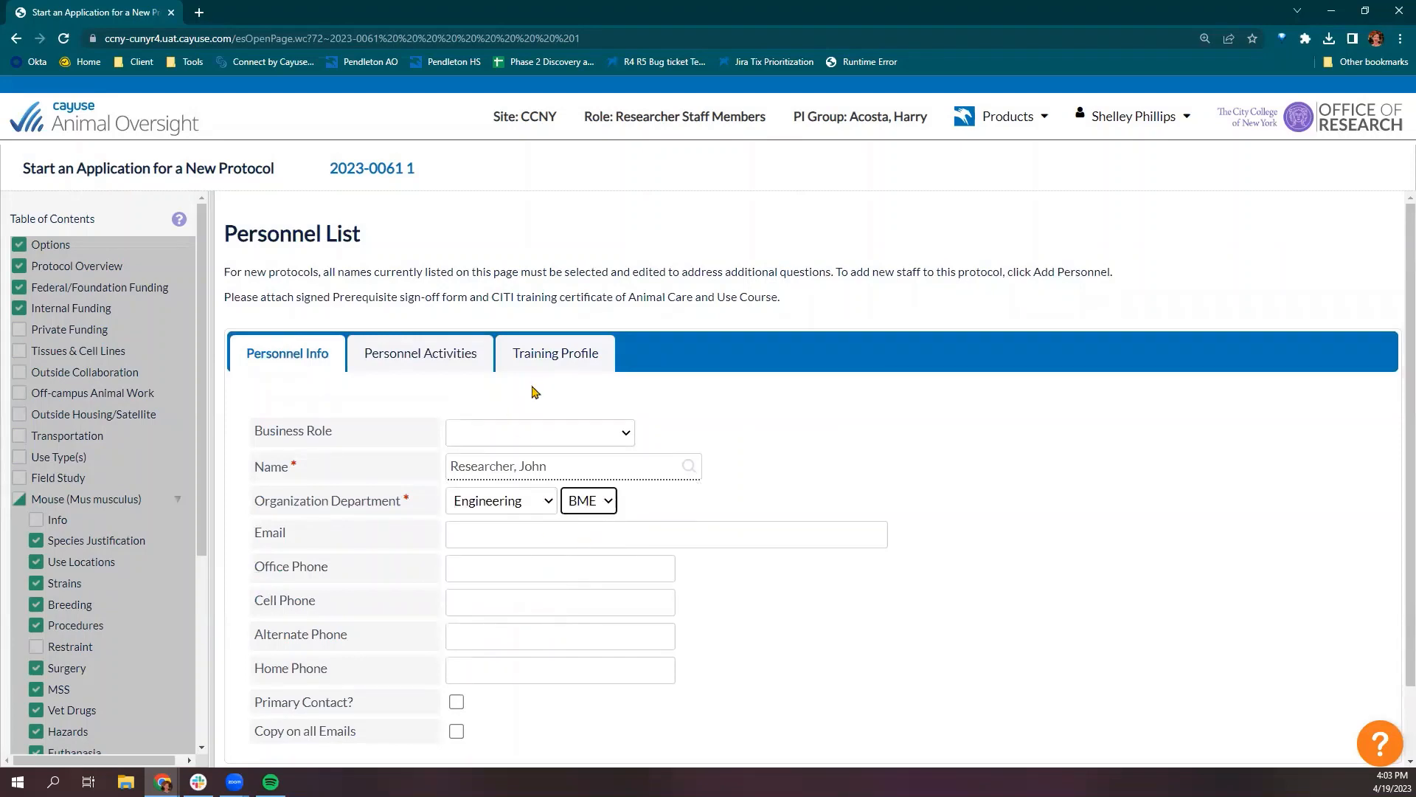
click(556, 354)
click(479, 683)
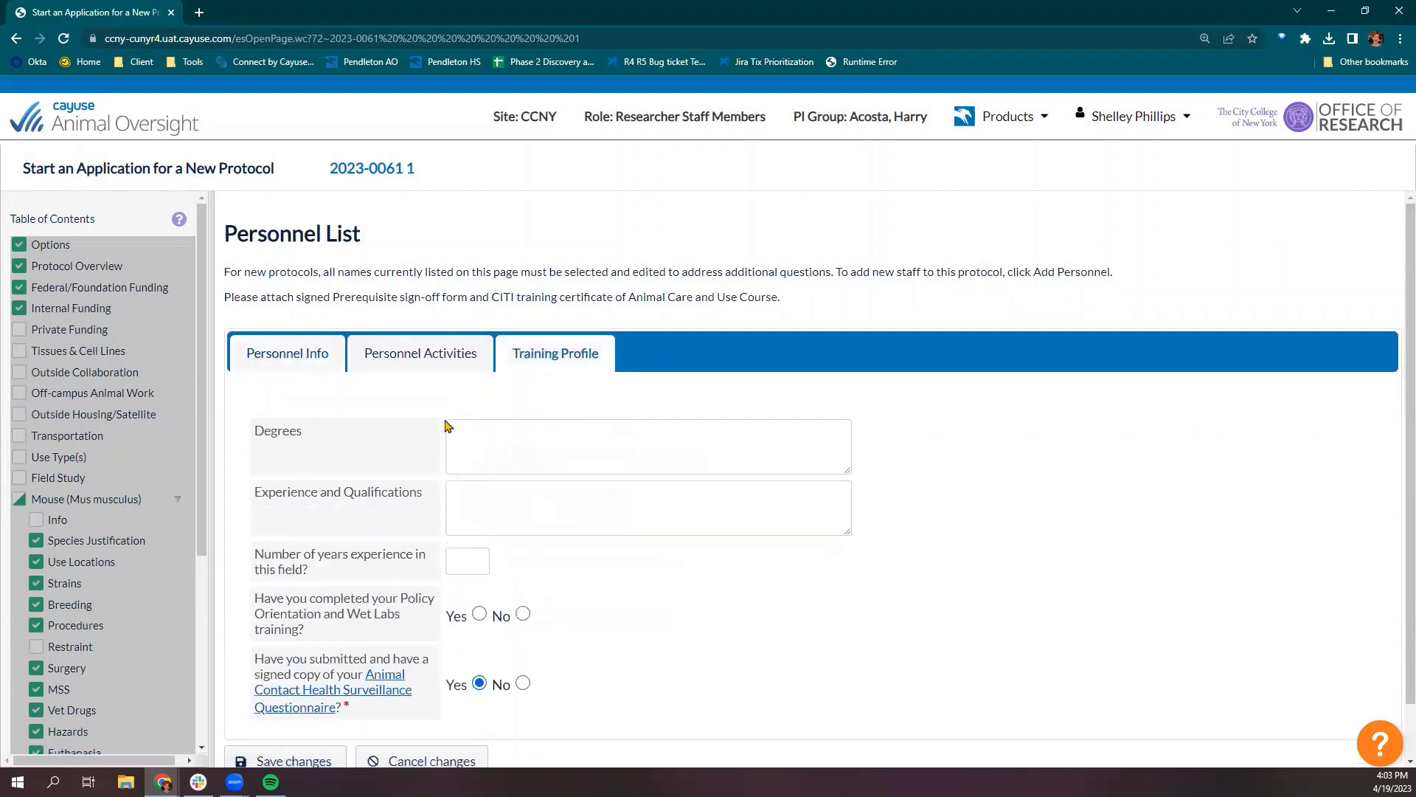
Answer Yes to the new person handling animal species, assign all the listed mouse procedures, and save the record.
click(433, 357)
click(479, 440)
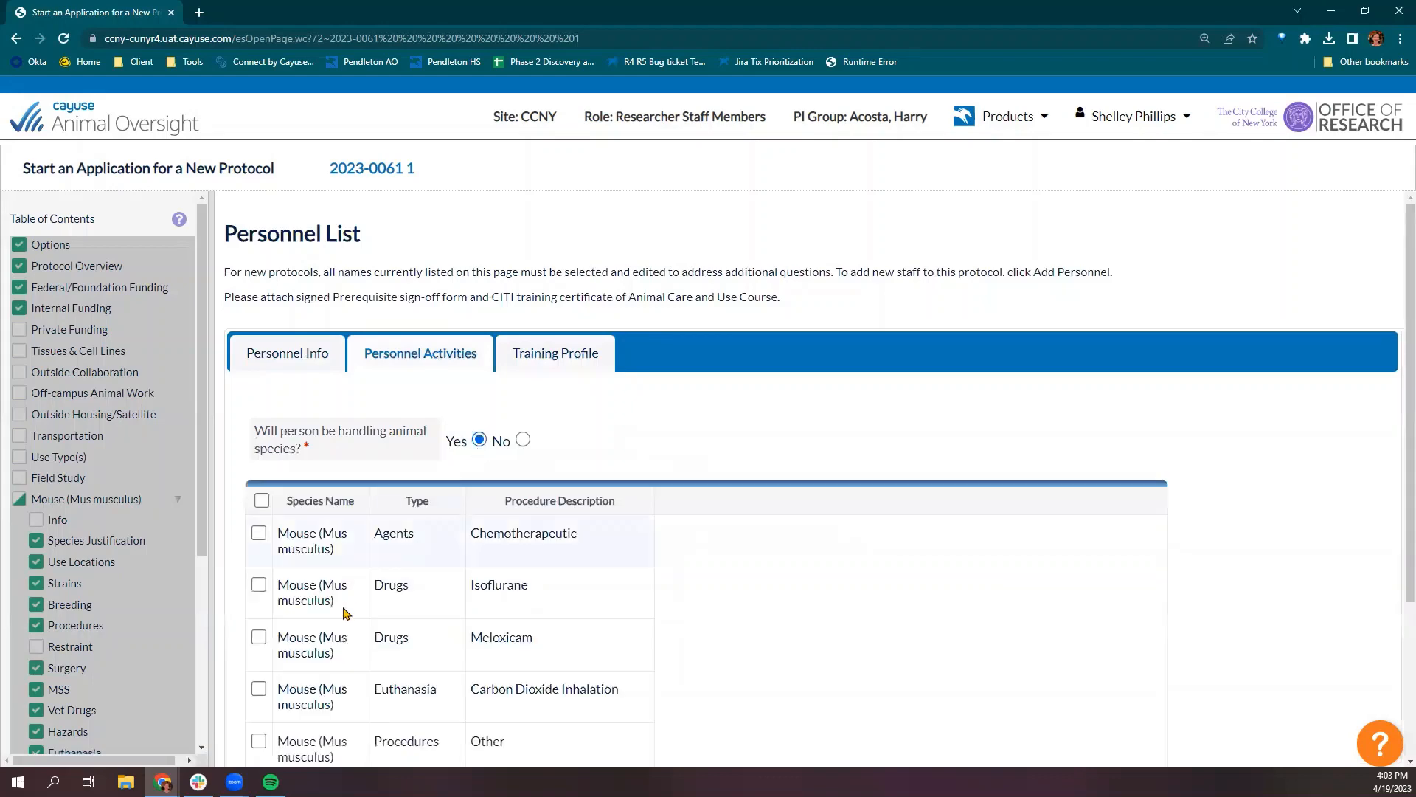
click(262, 500)
scroll(346, 612, down, 3)
click(310, 697)
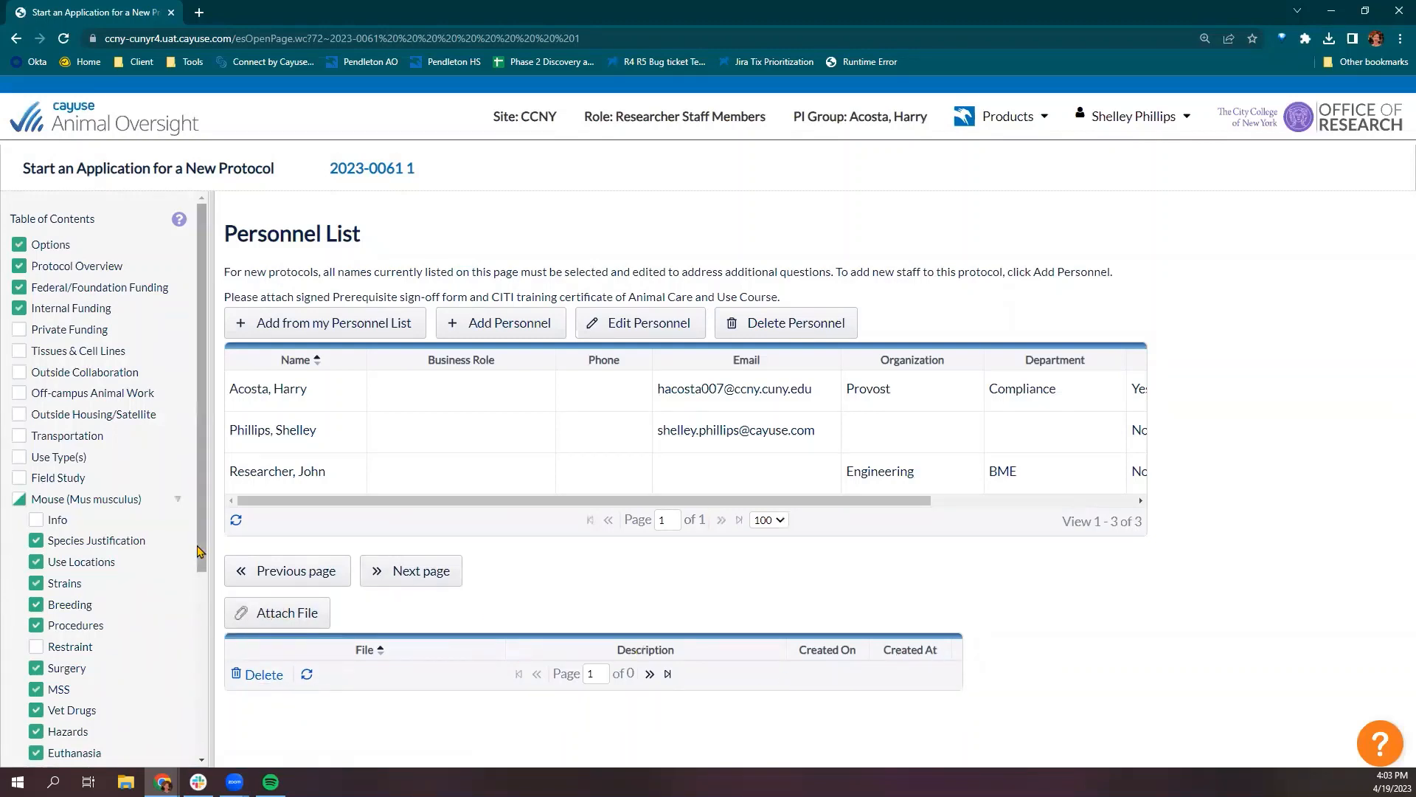
Open Databases Searched, check the follow-up questions for a Yes answer on pain level D or E, and discard the answer.
drag(201, 550, 159, 725)
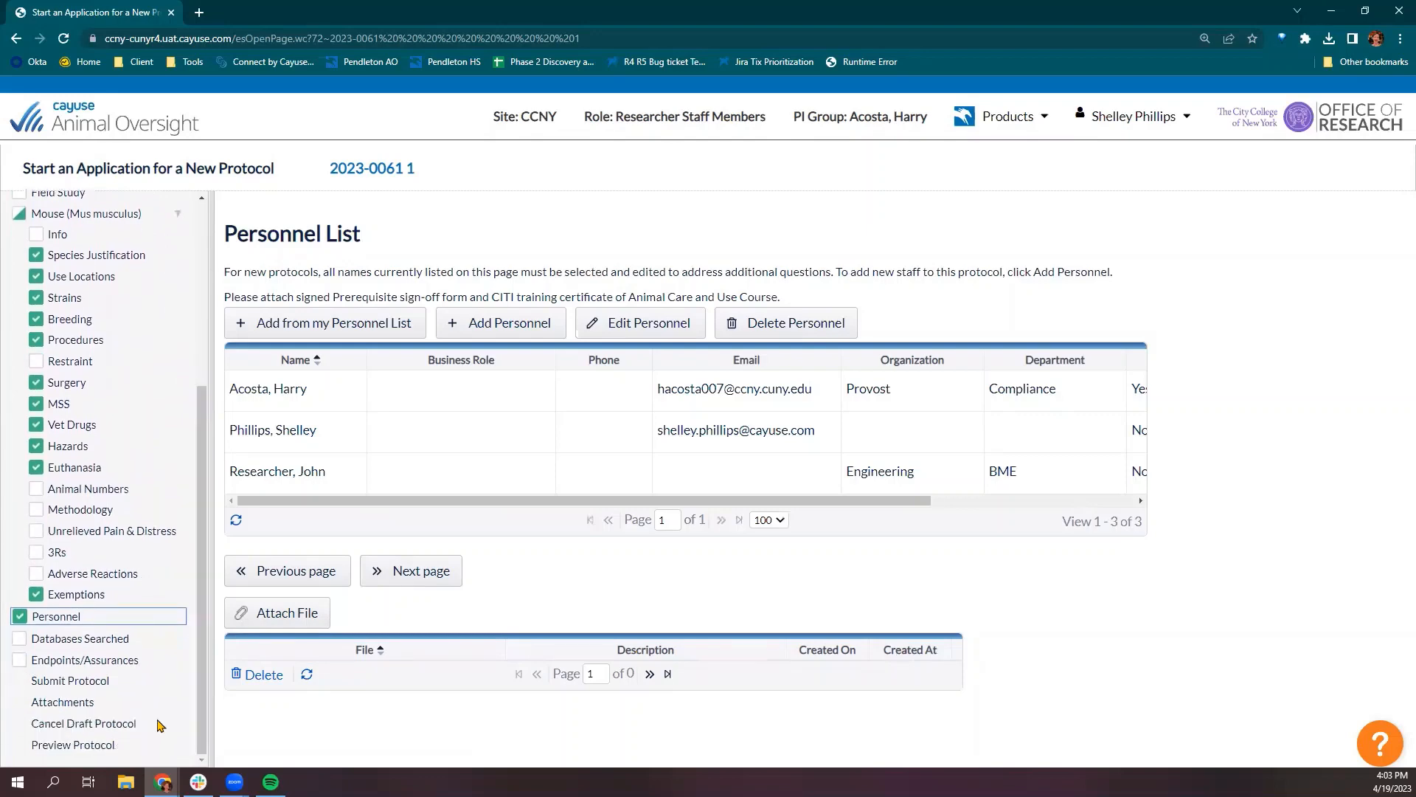
click(87, 639)
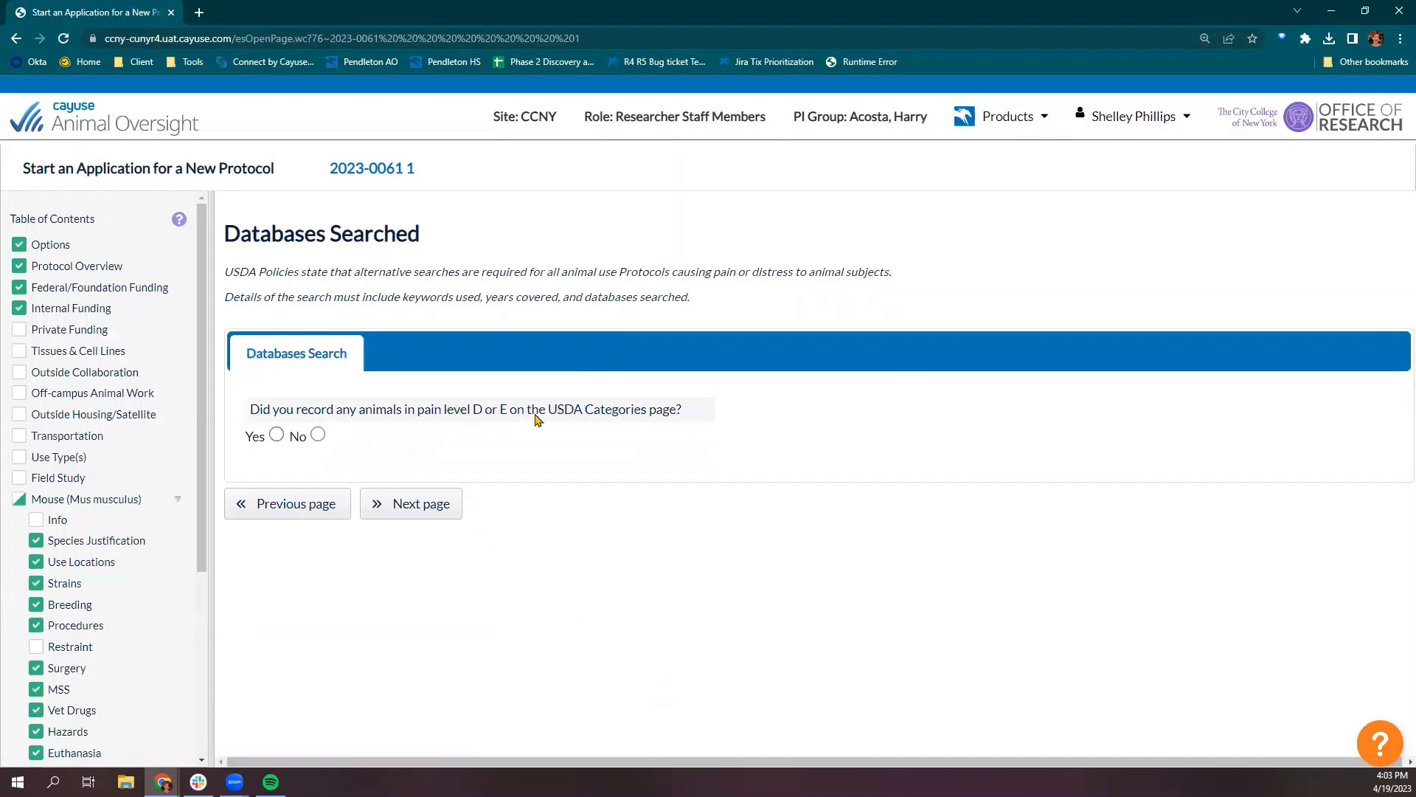
click(277, 436)
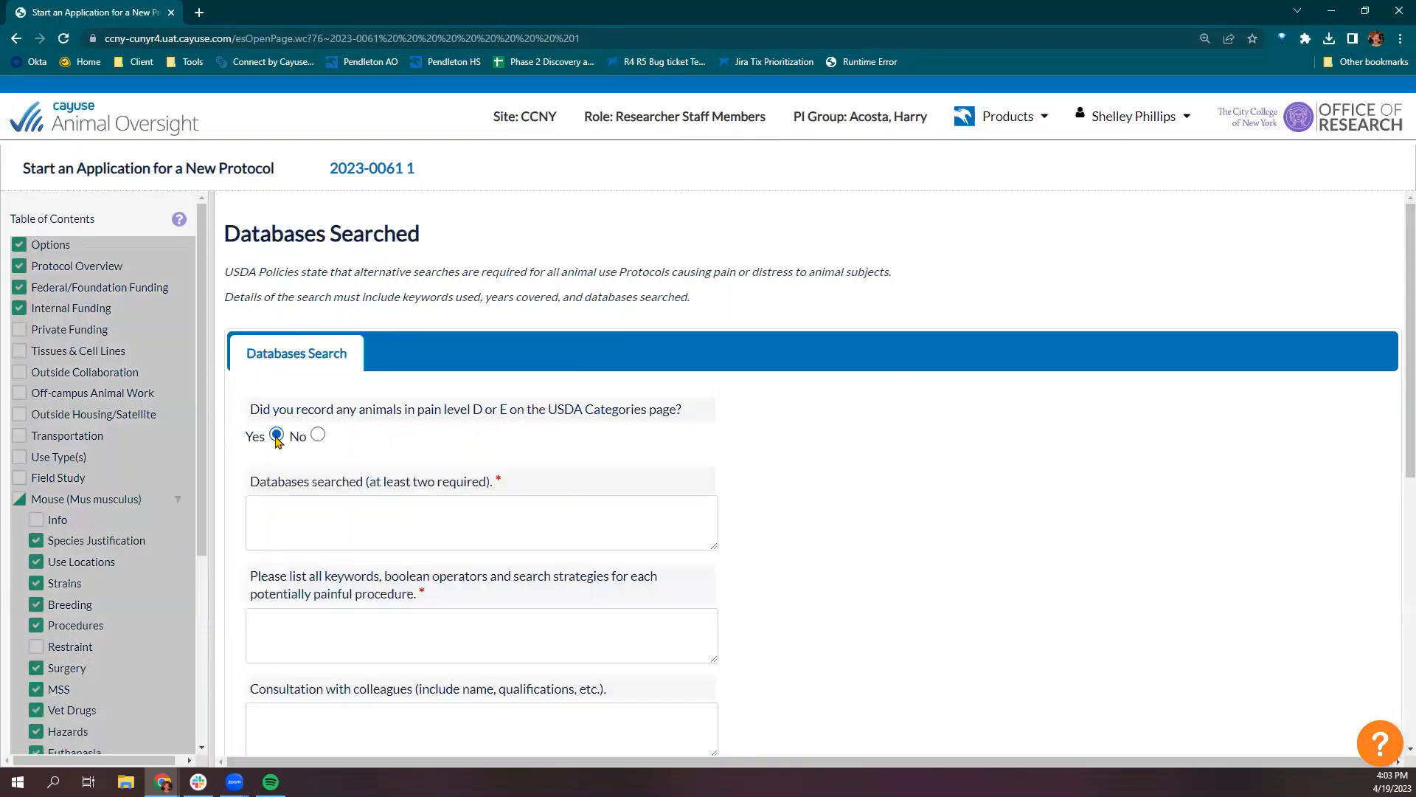
scroll(266, 491, down, 2)
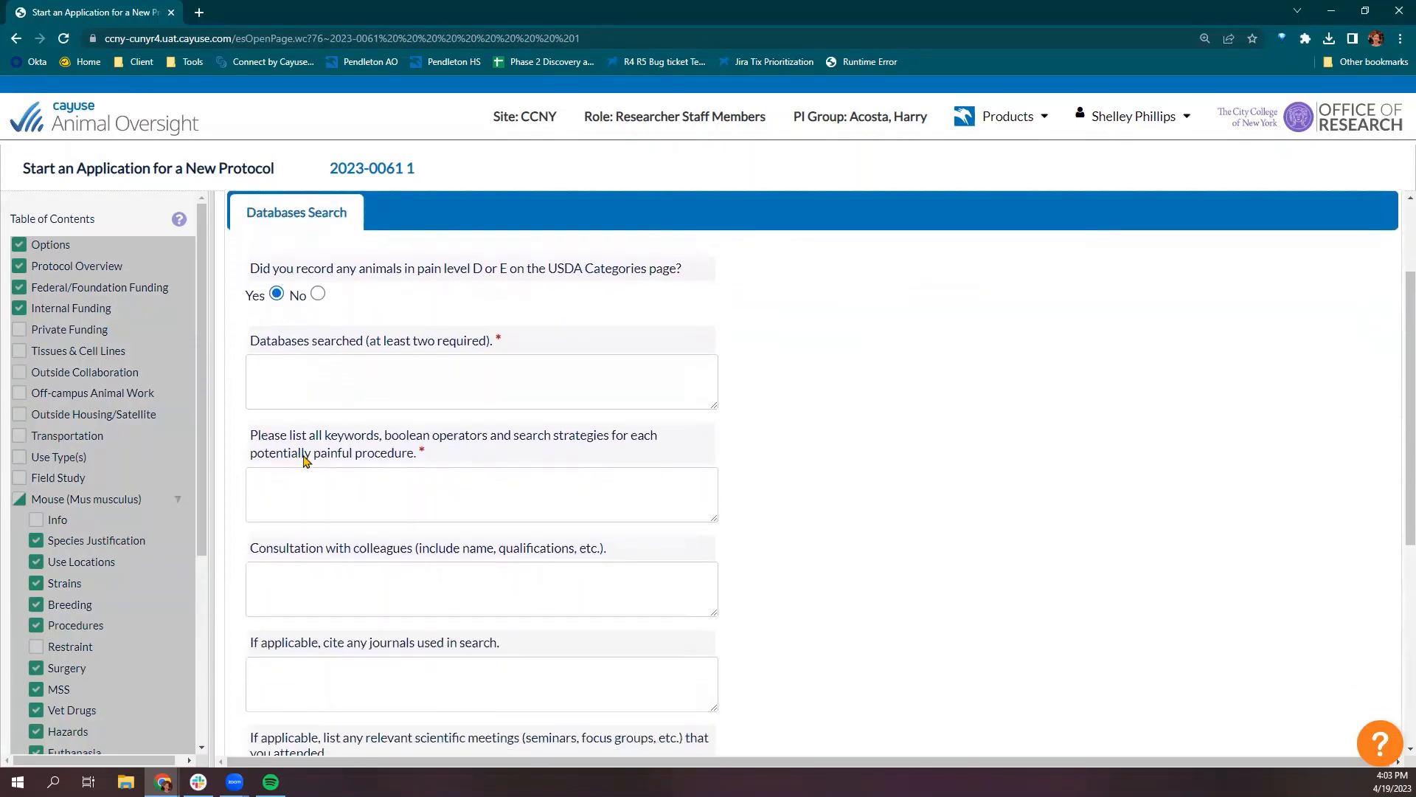
scroll(351, 380, down, 5)
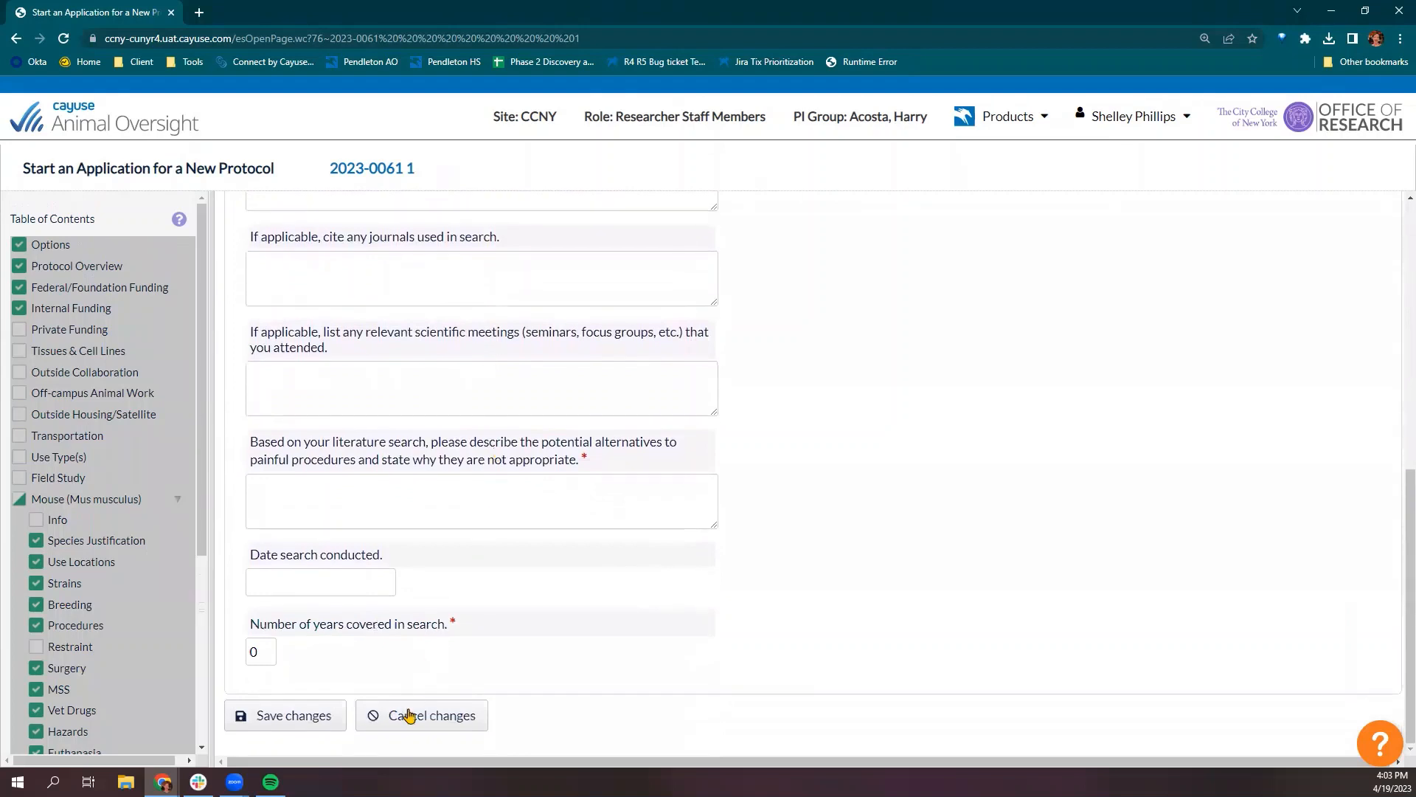
click(409, 716)
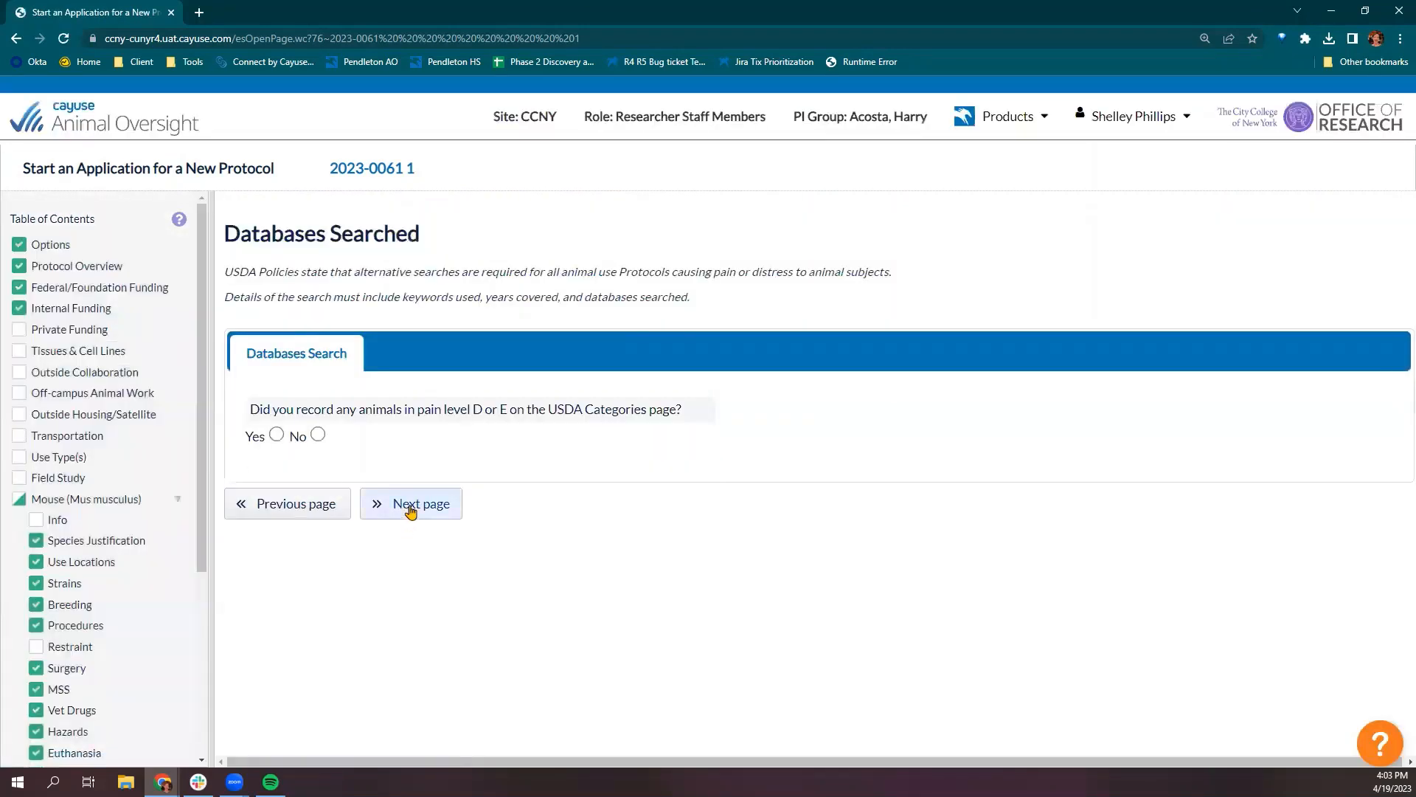
Review the Endpoints & Assurances page, continue to Submit Protocol, and check the completion marks of all sections.
click(410, 504)
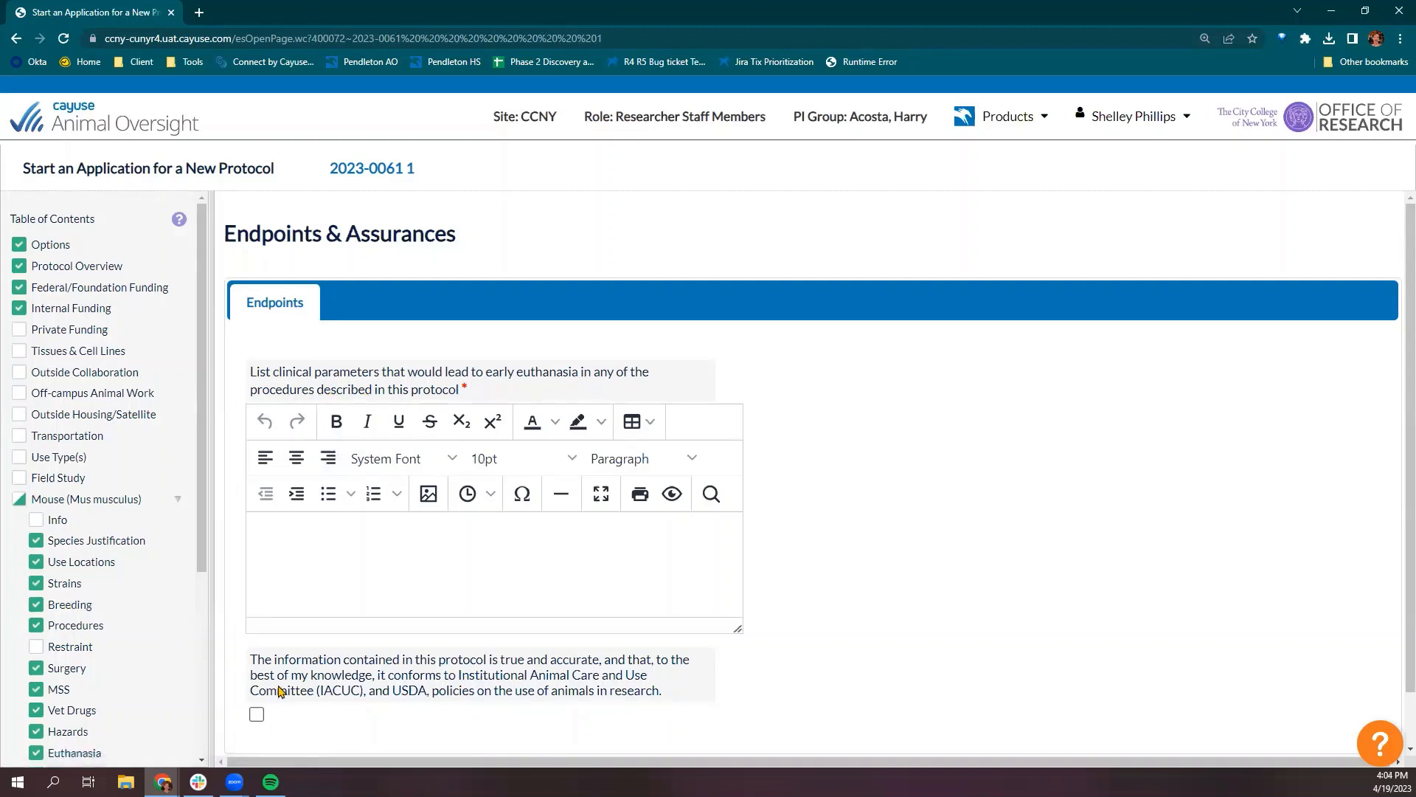
scroll(280, 691, down, 1)
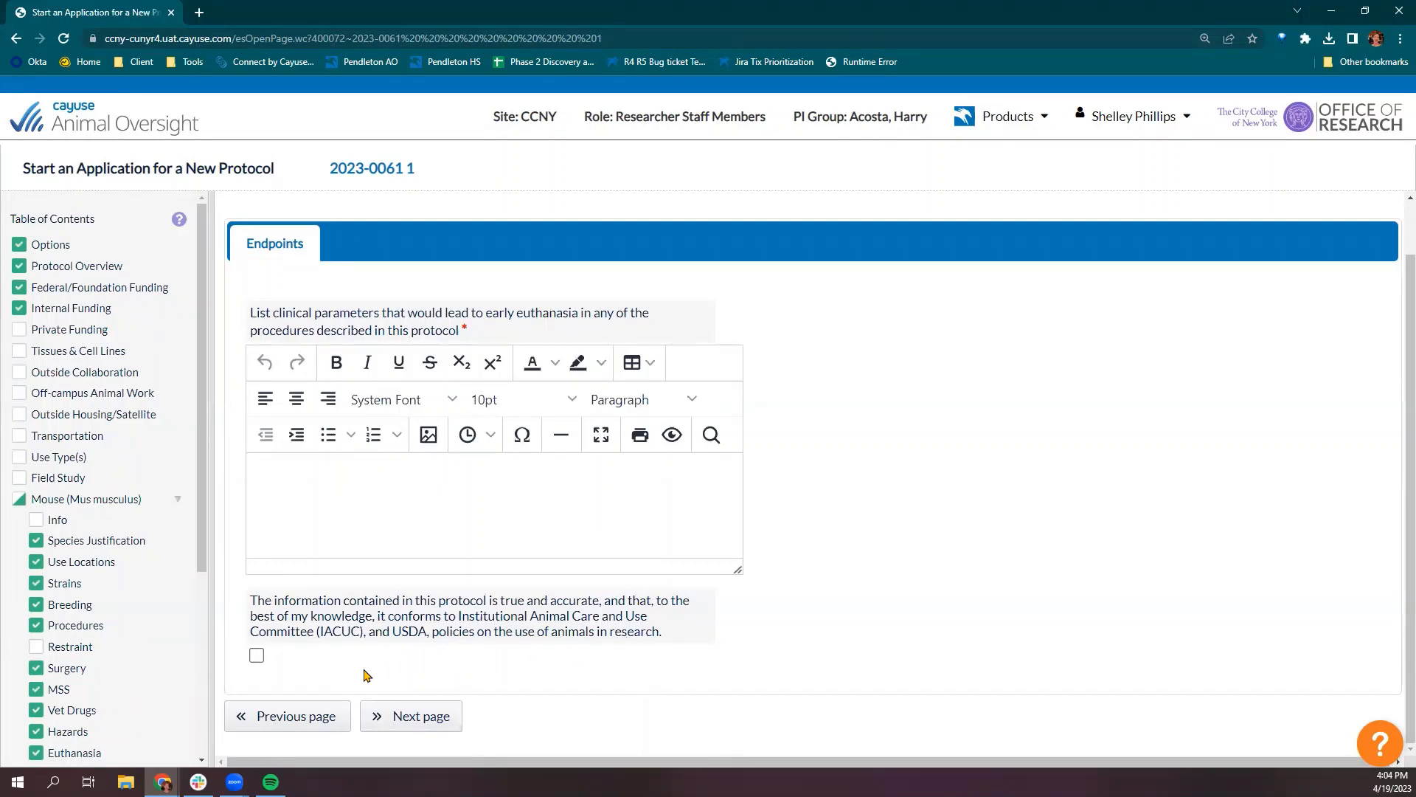
click(411, 717)
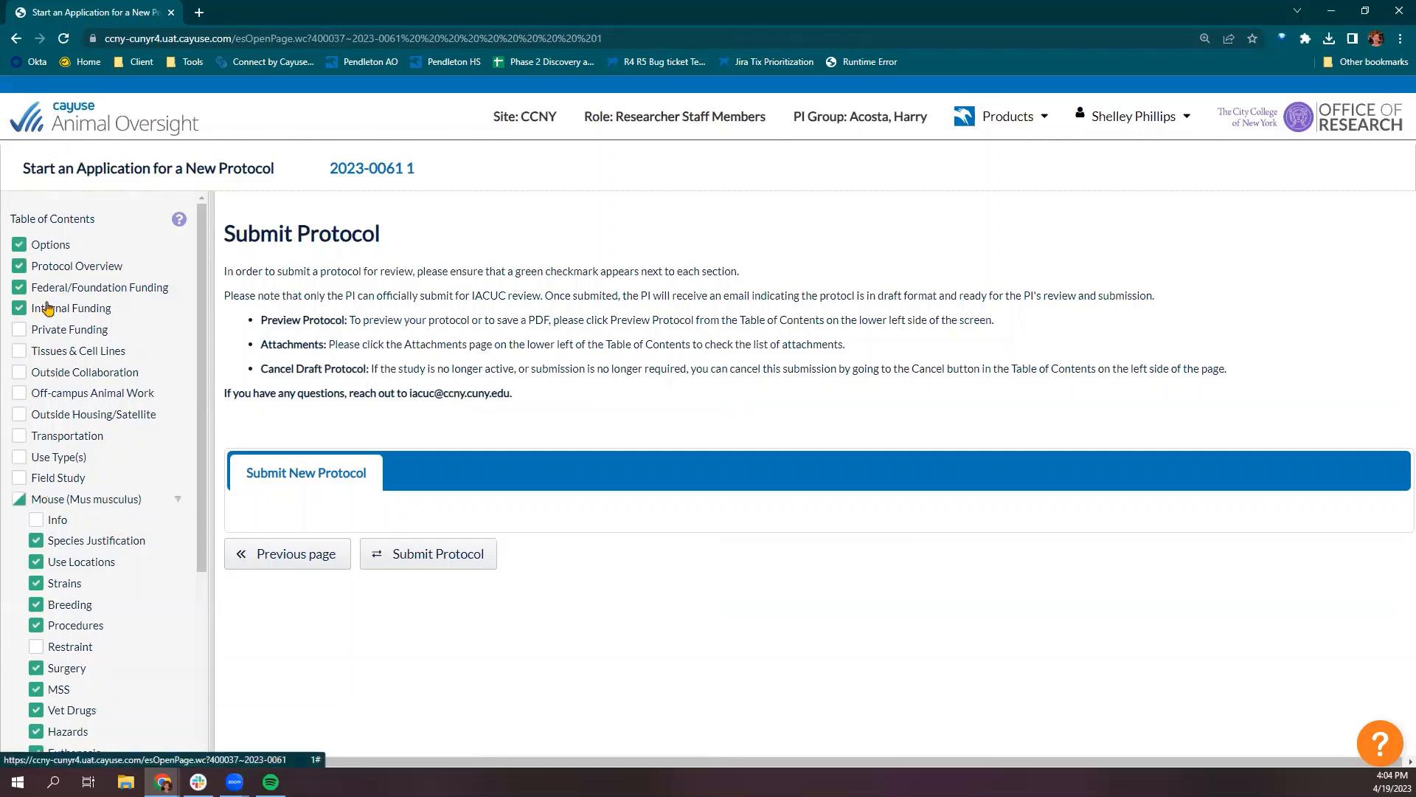
scroll(48, 308, down, 1)
scroll(47, 309, down, 4)
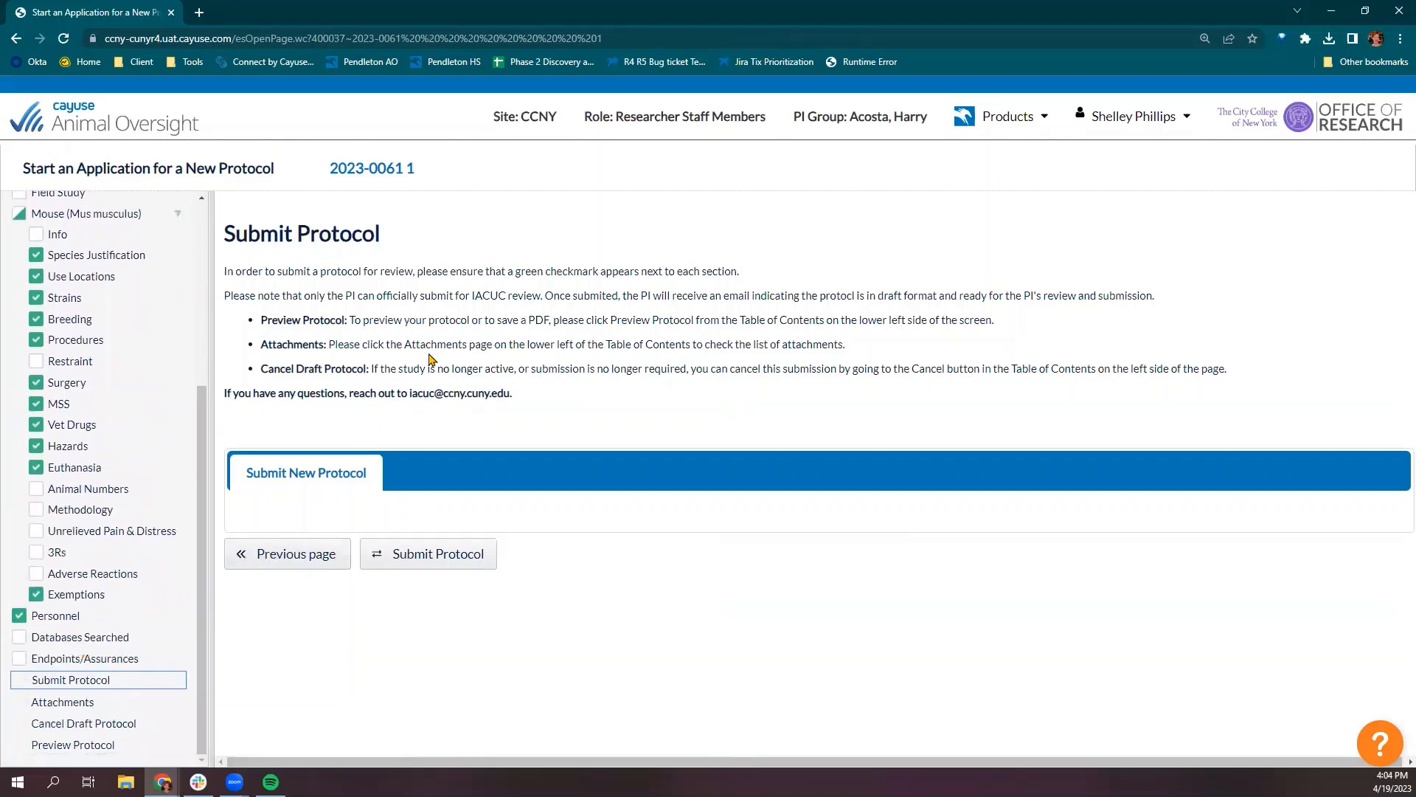
Return to the home page, list the protocols in review, and open the "Rodent Hands on training" protocol.
click(146, 133)
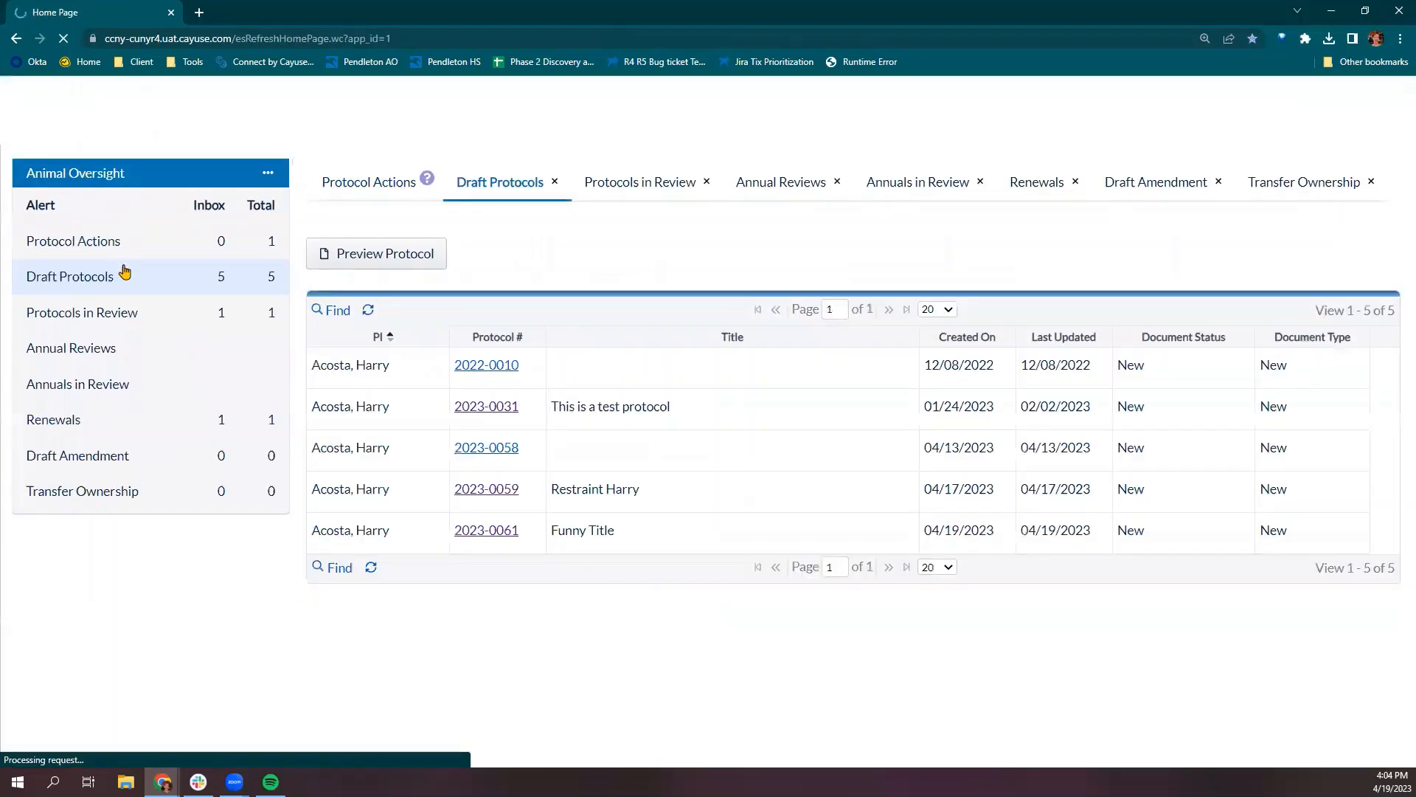
click(37, 320)
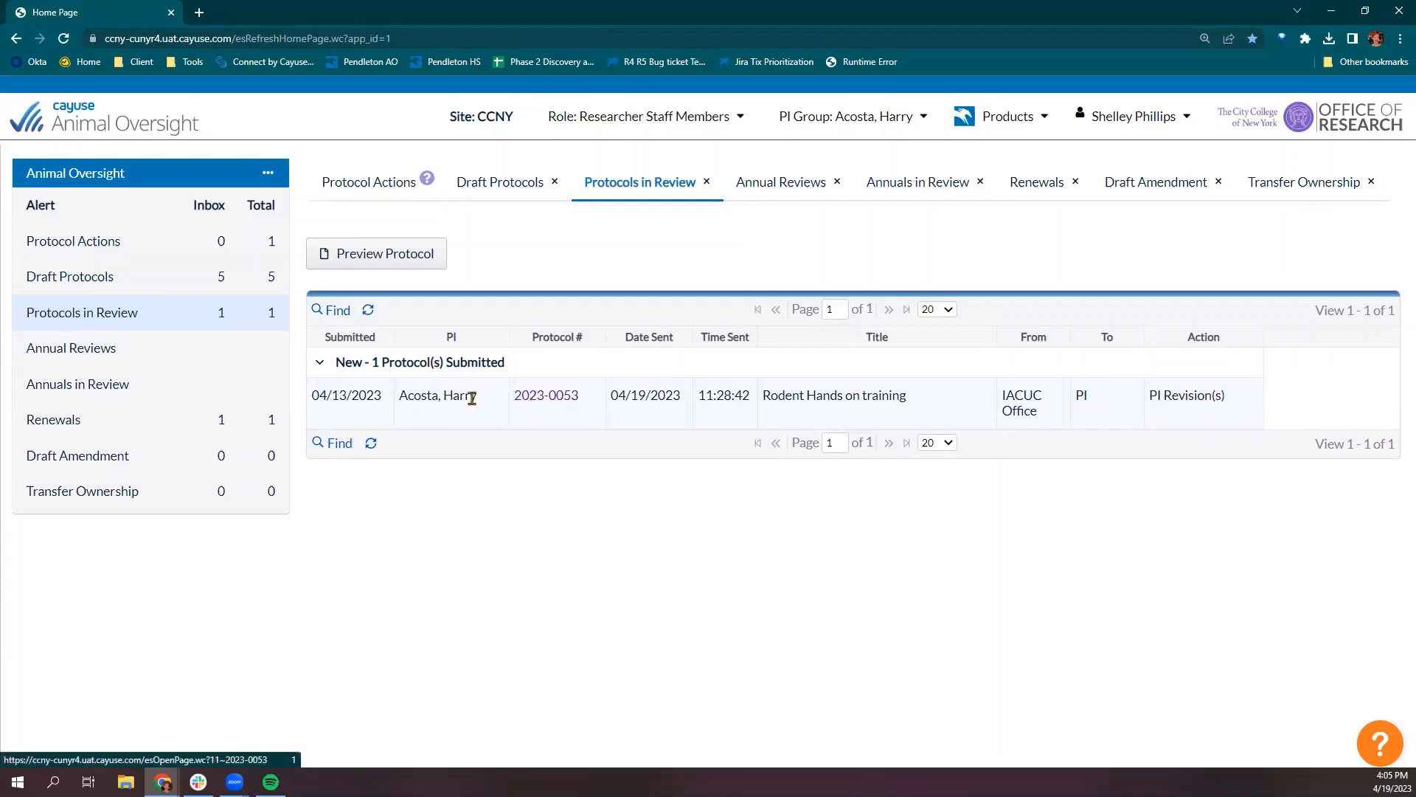
click(565, 398)
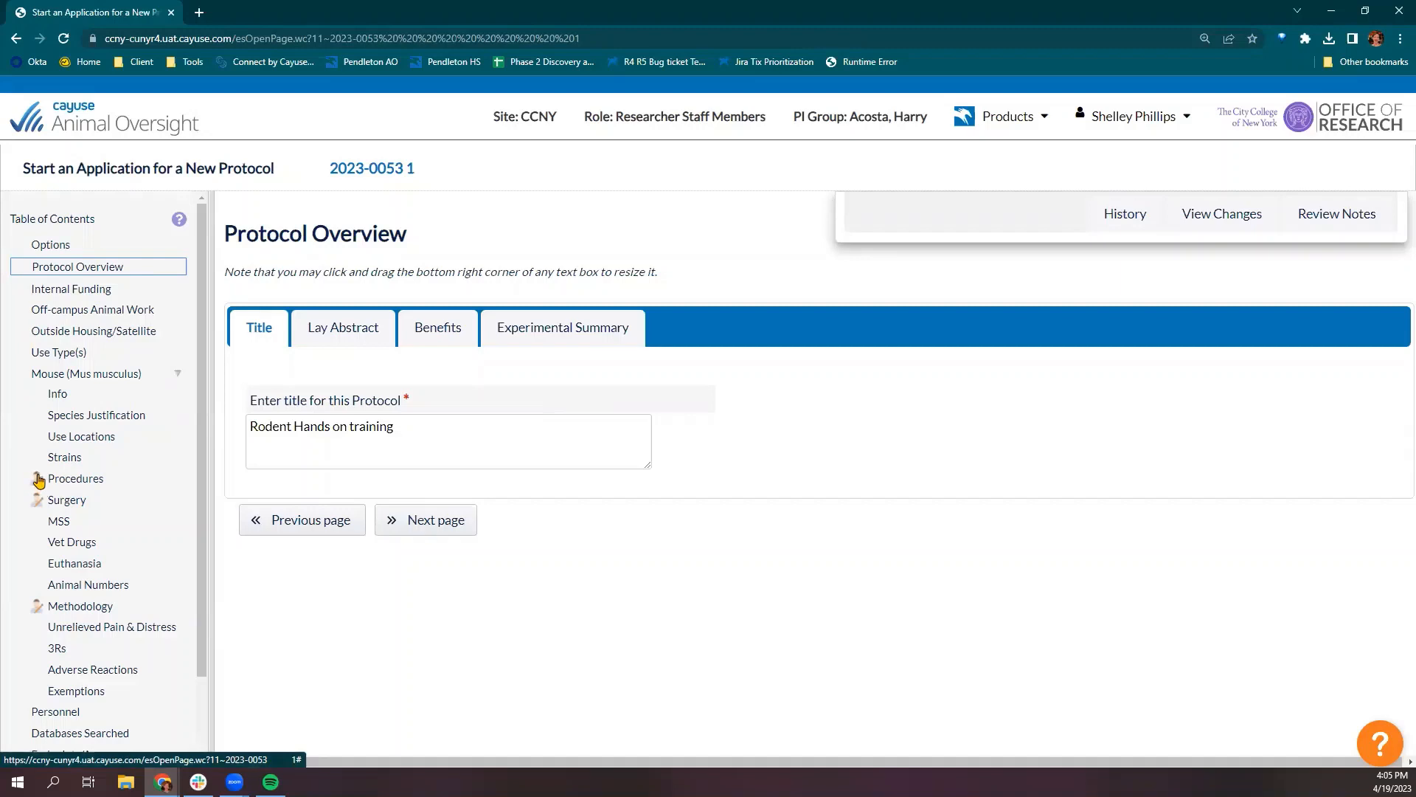
Open the Orbital sinus bleeding entry of the mouse's non-surgical procedures for editing and read its review note.
click(76, 479)
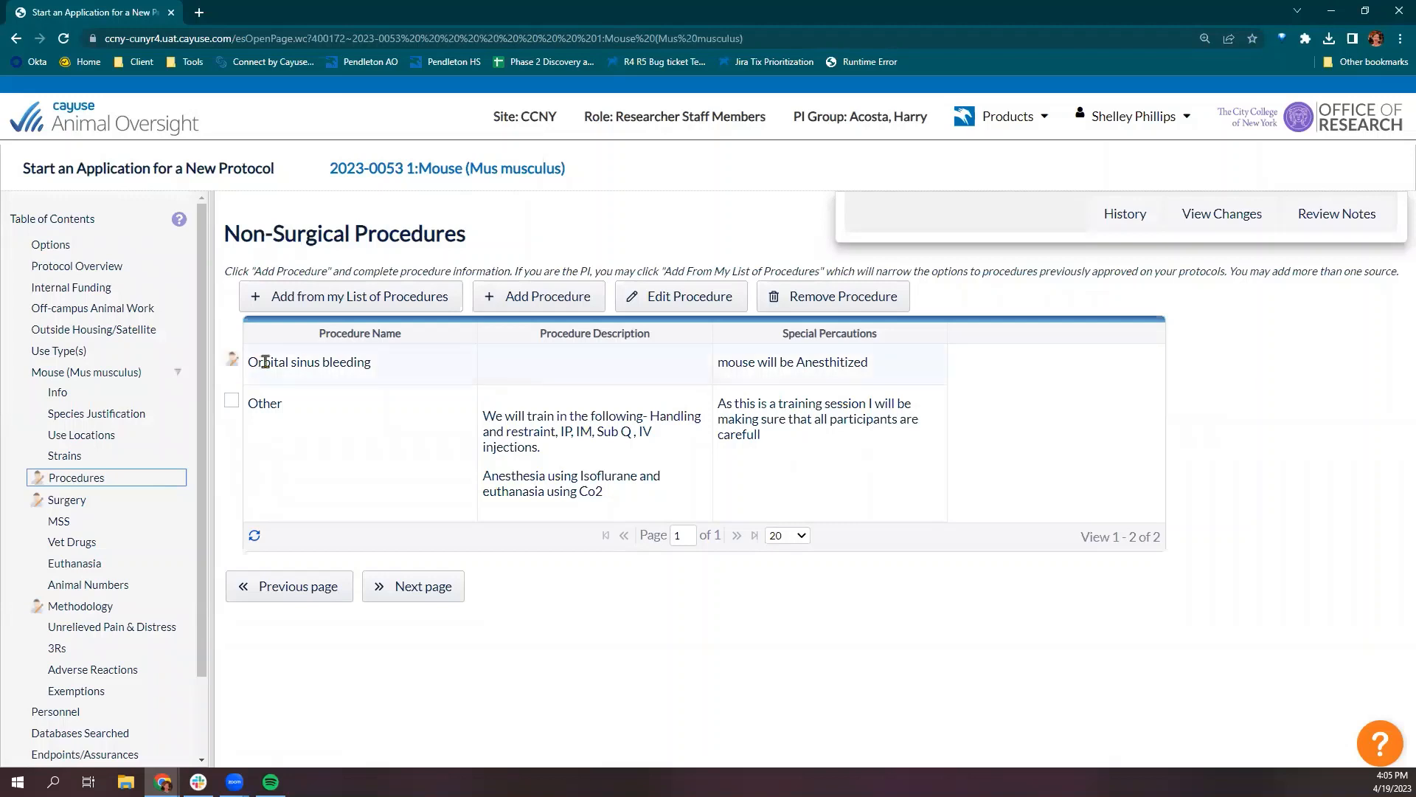
click(267, 363)
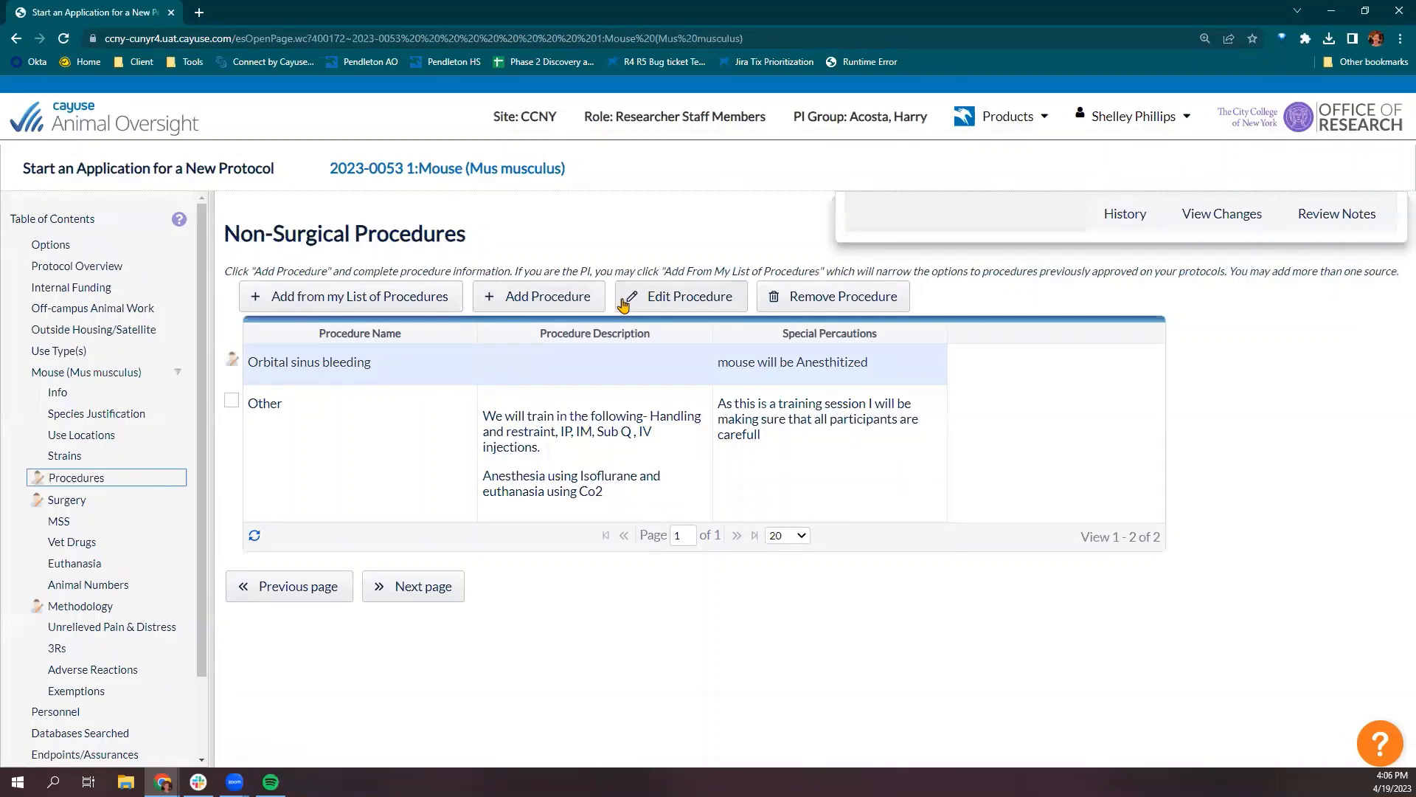
click(658, 304)
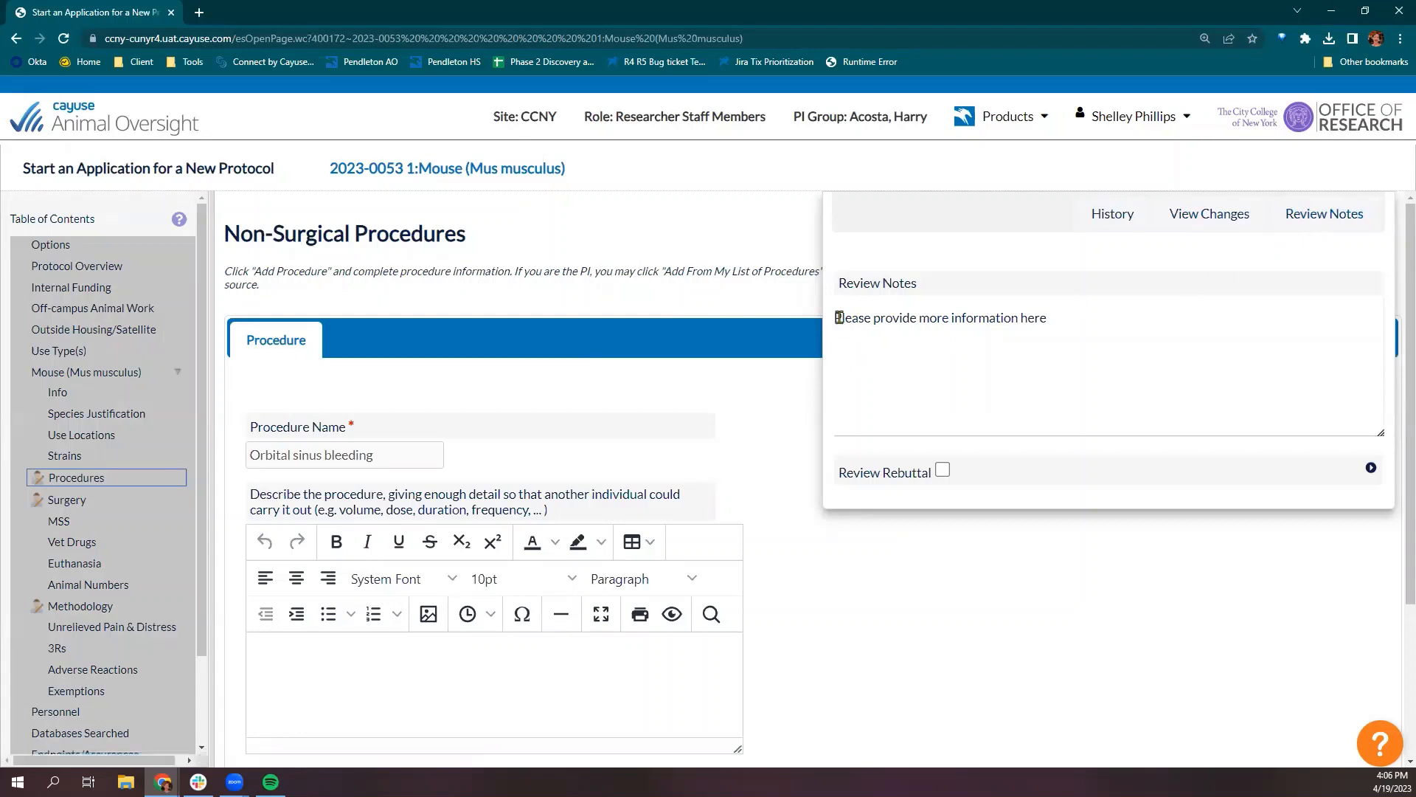
drag(841, 317, 1048, 325)
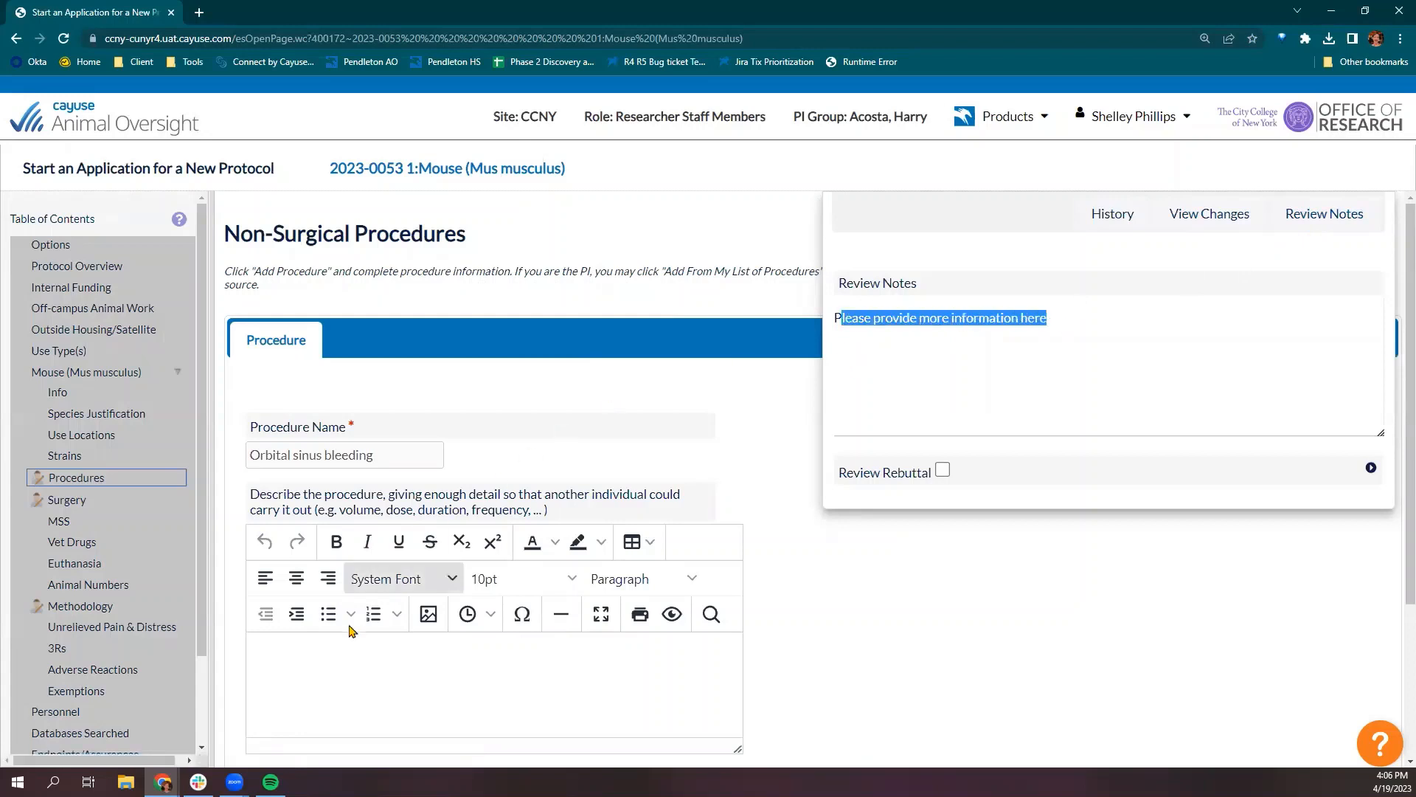
Describe the Orbital sinus bleeding procedure as "More info is provided here. procedure description" and save the changes.
click(444, 673)
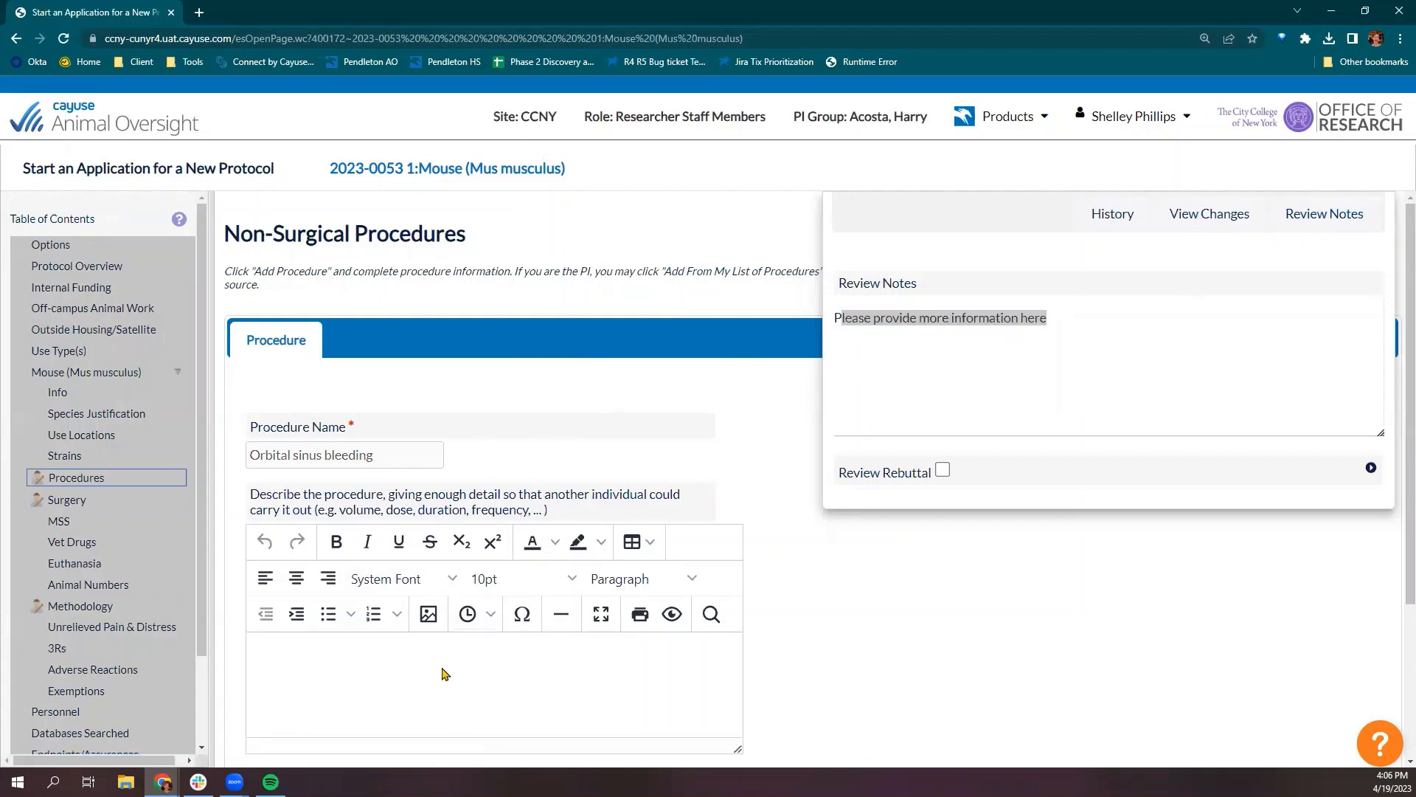
text(More)
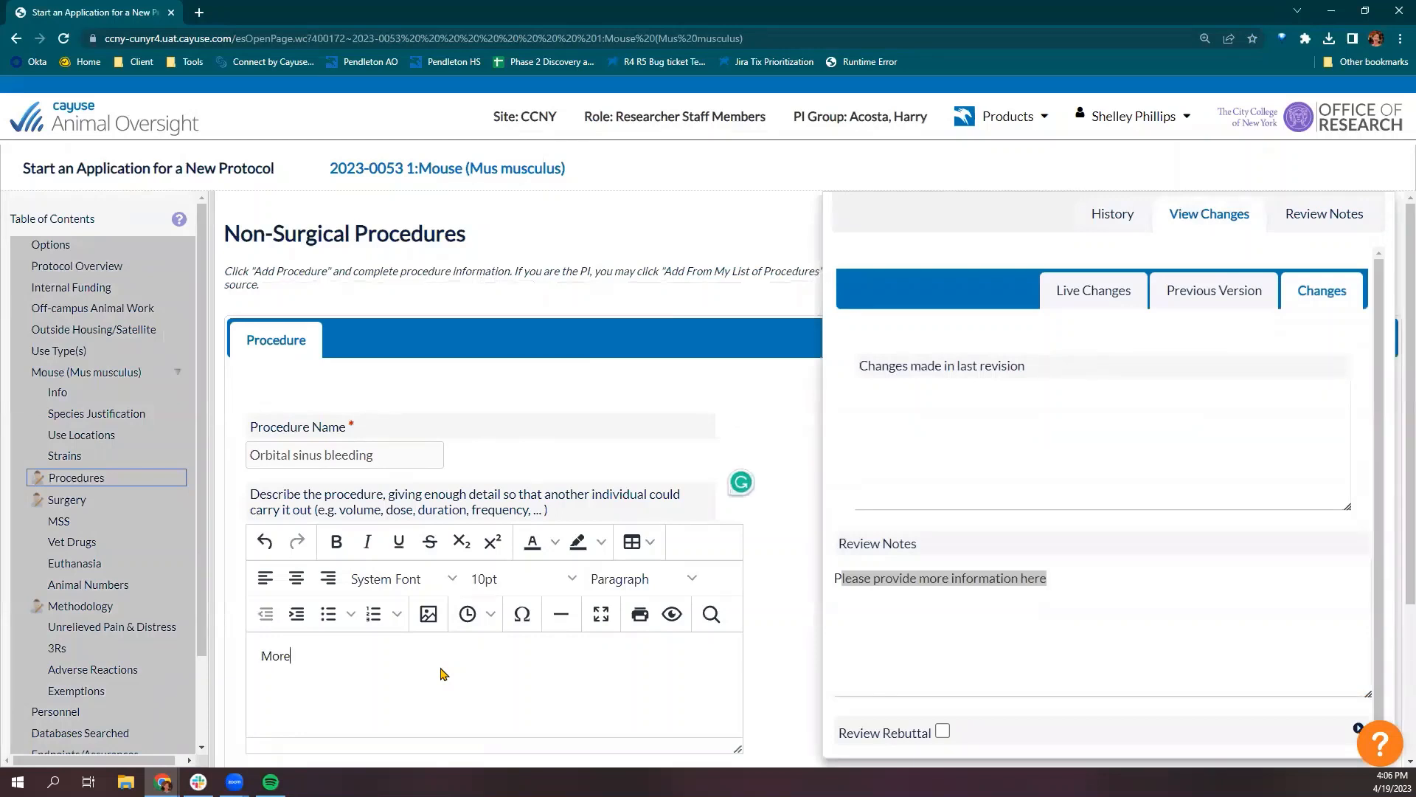
text( info provided ehr)
text(Su)
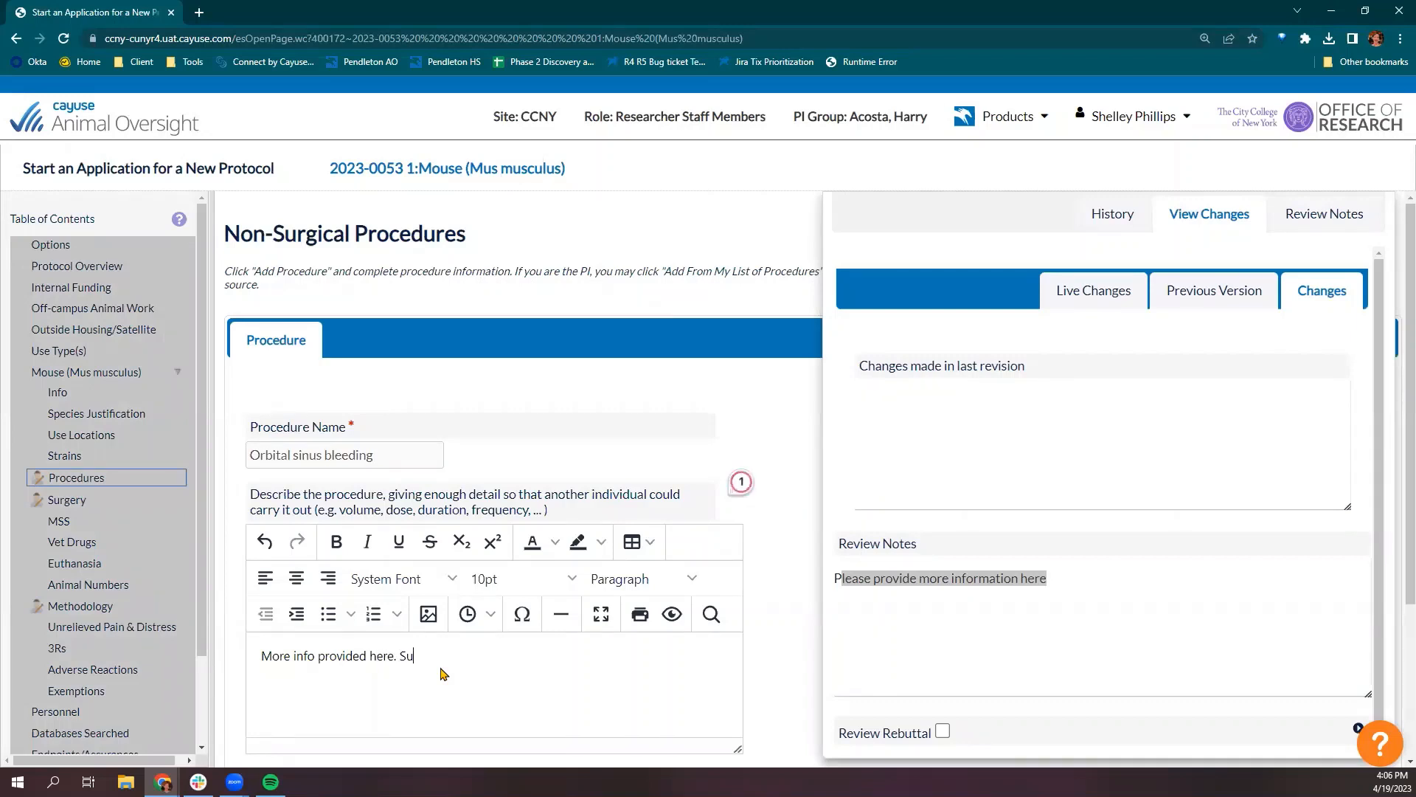
text(rprocedure description)
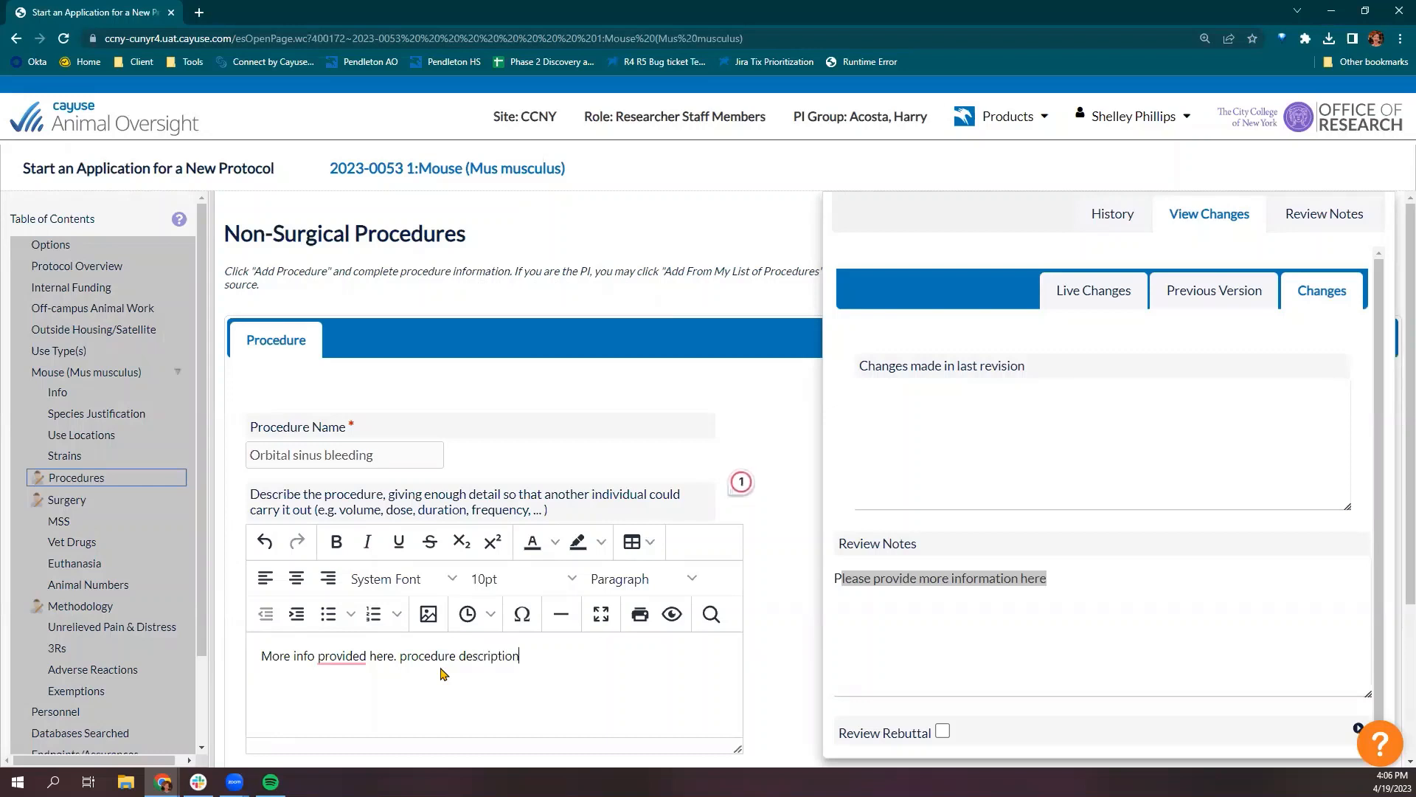
mouse_move(336, 657)
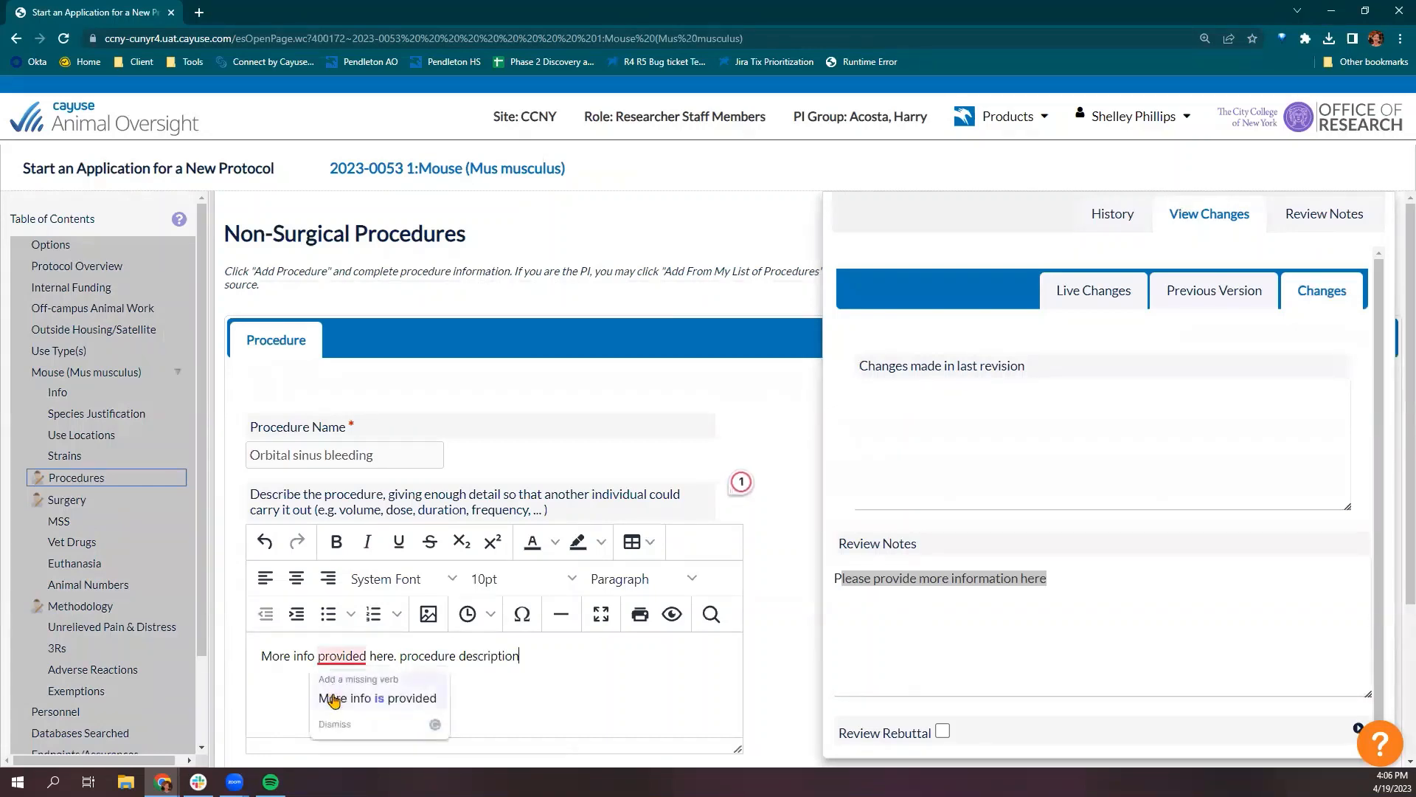
click(371, 689)
scroll(335, 697, down, 3)
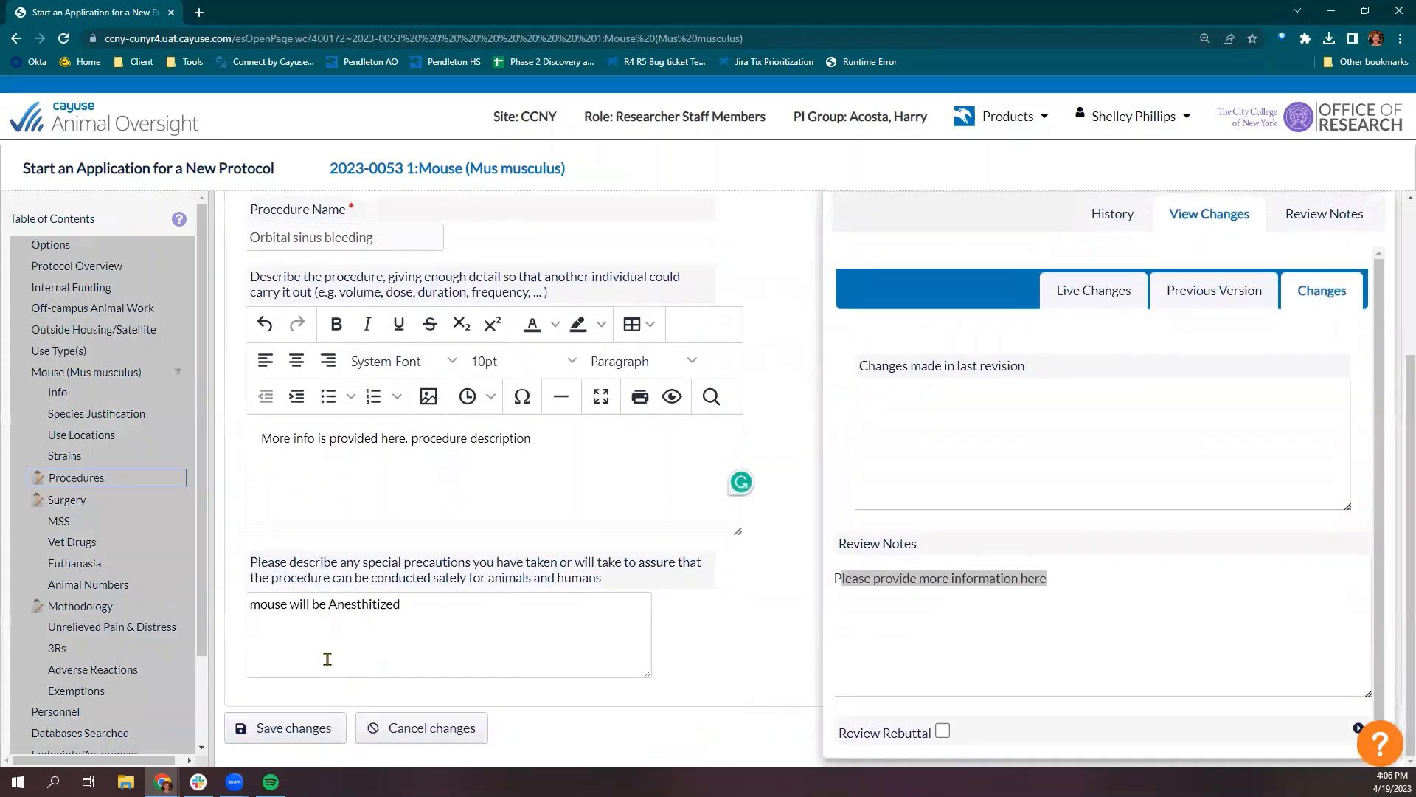
click(256, 738)
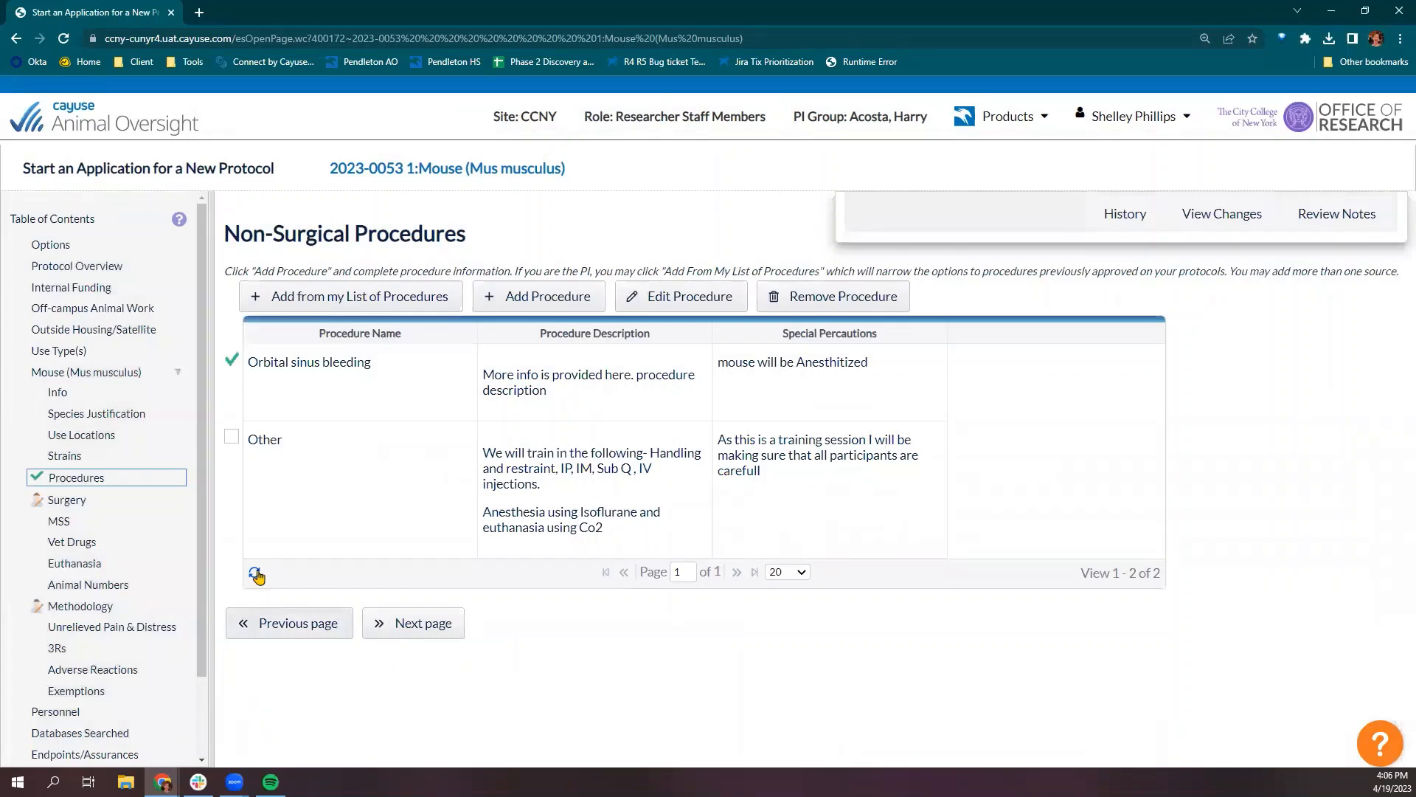
Read the review note on the mouse surgery entry, set its other surgery type to "Full description {OVX }", and save the changes.
click(71, 505)
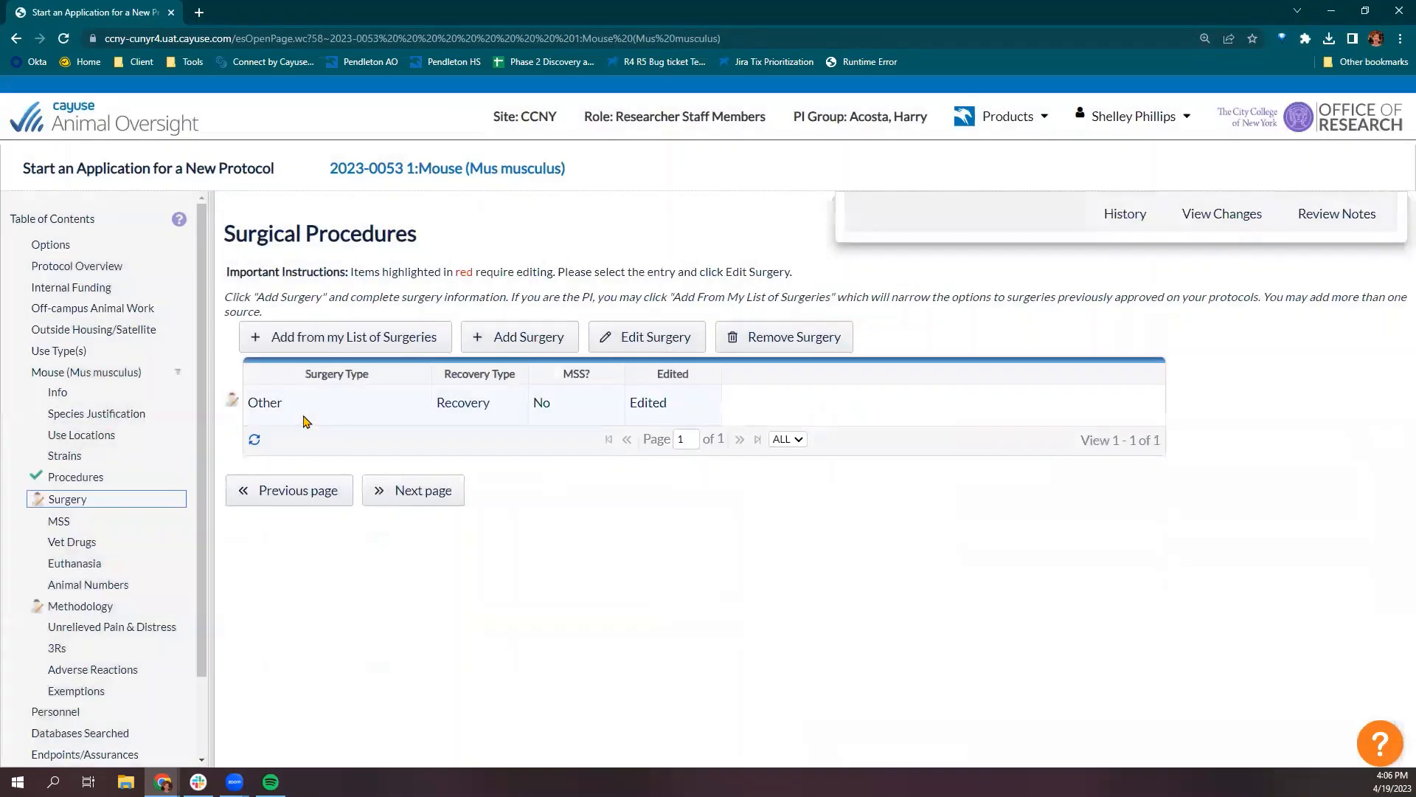
click(638, 339)
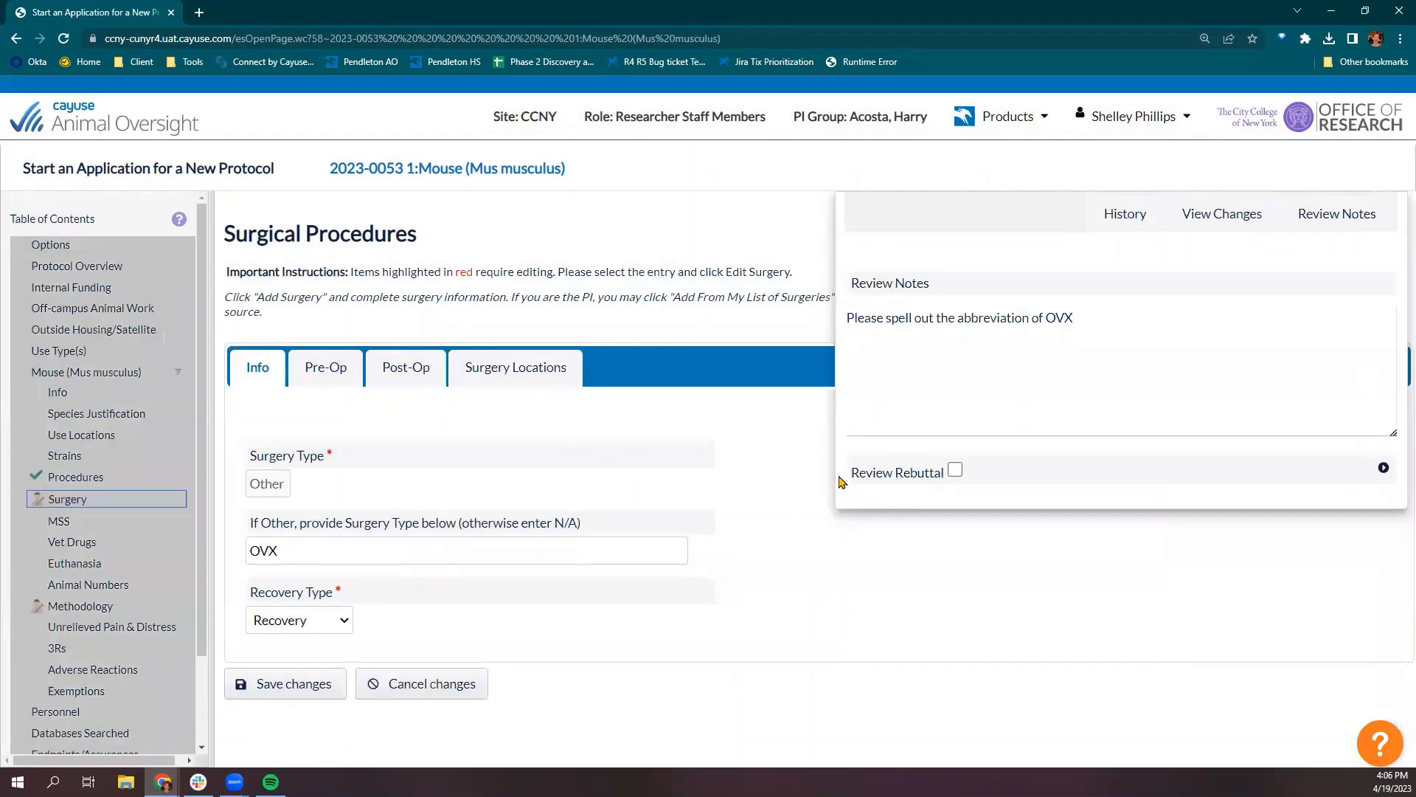
drag(853, 323, 1064, 333)
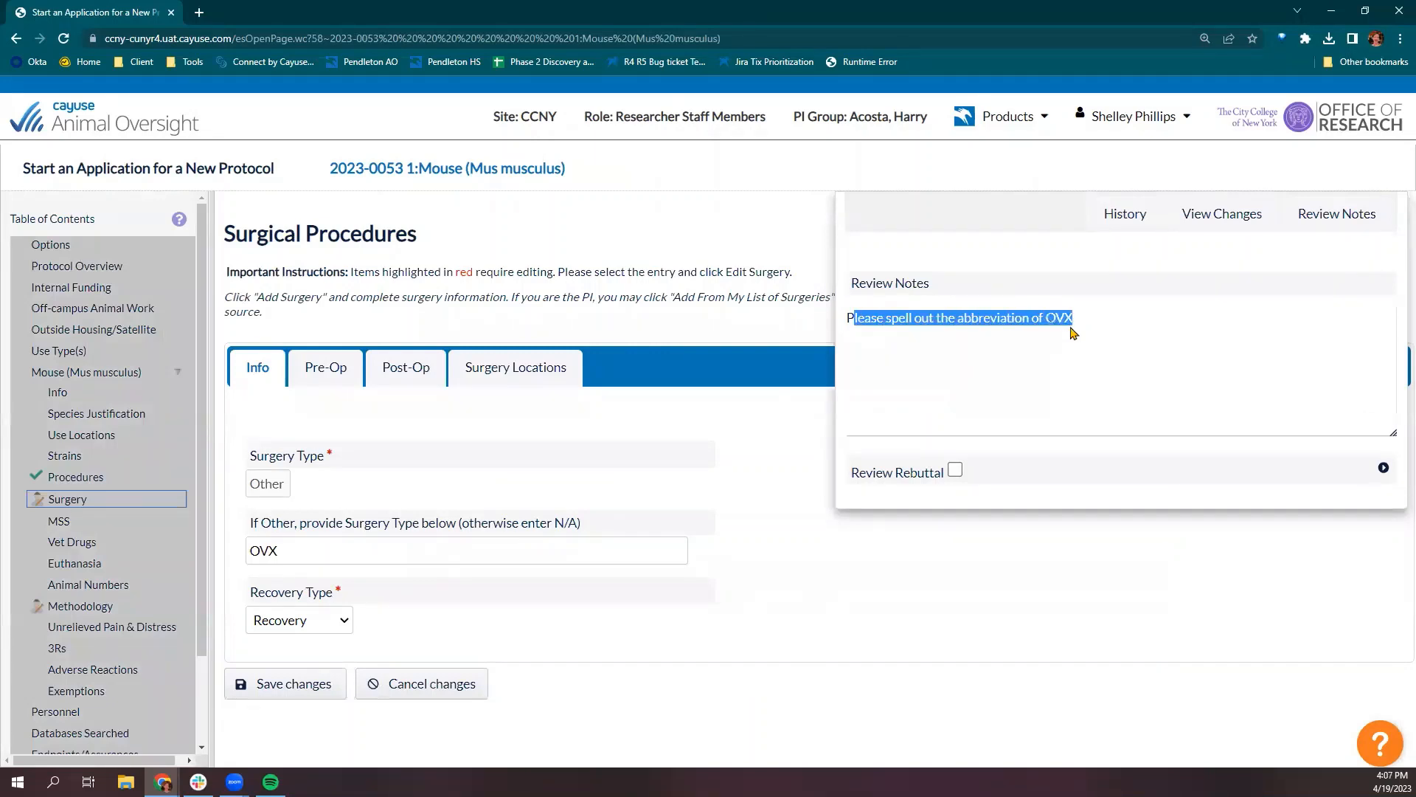
click(330, 553)
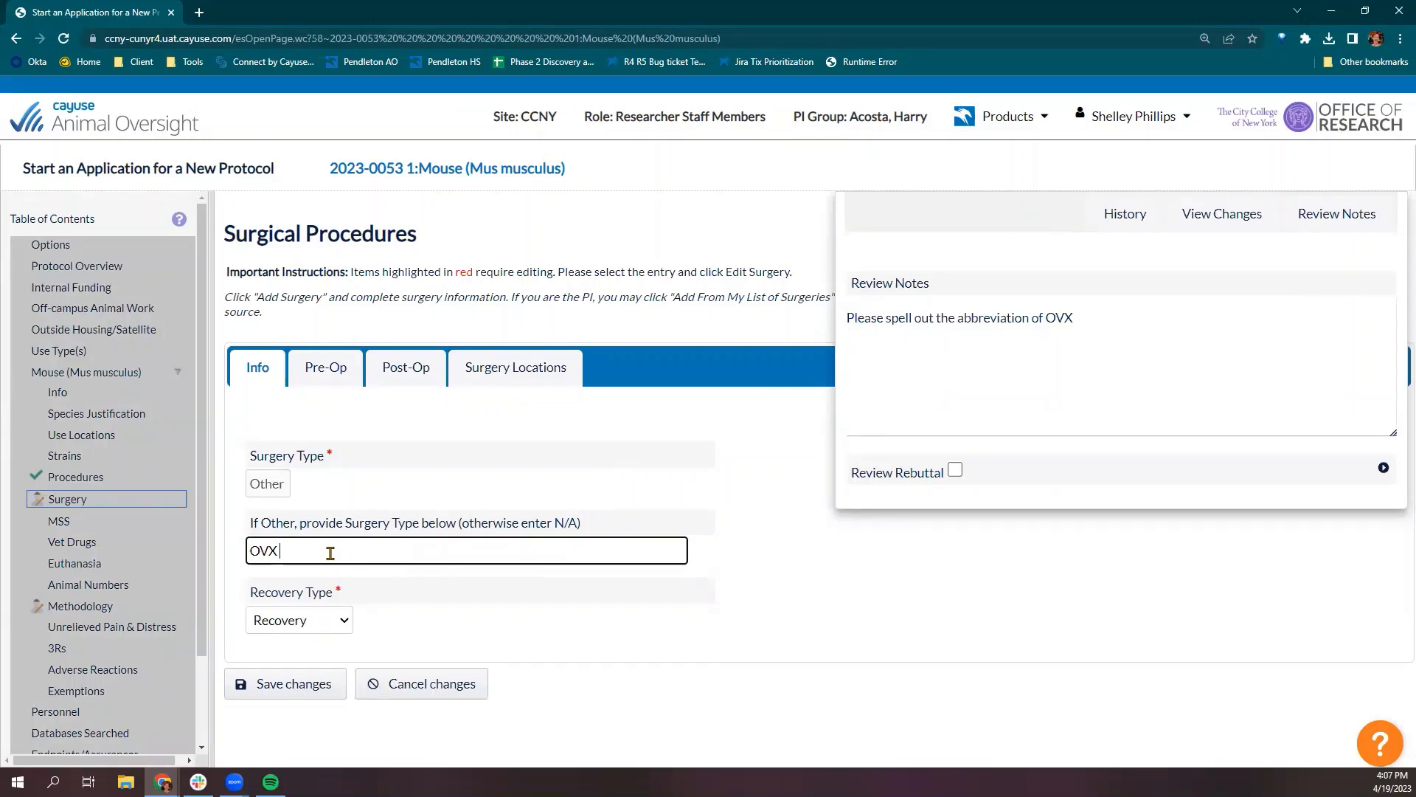
text(()
text(Full d)
text(escrip)
text(tion)
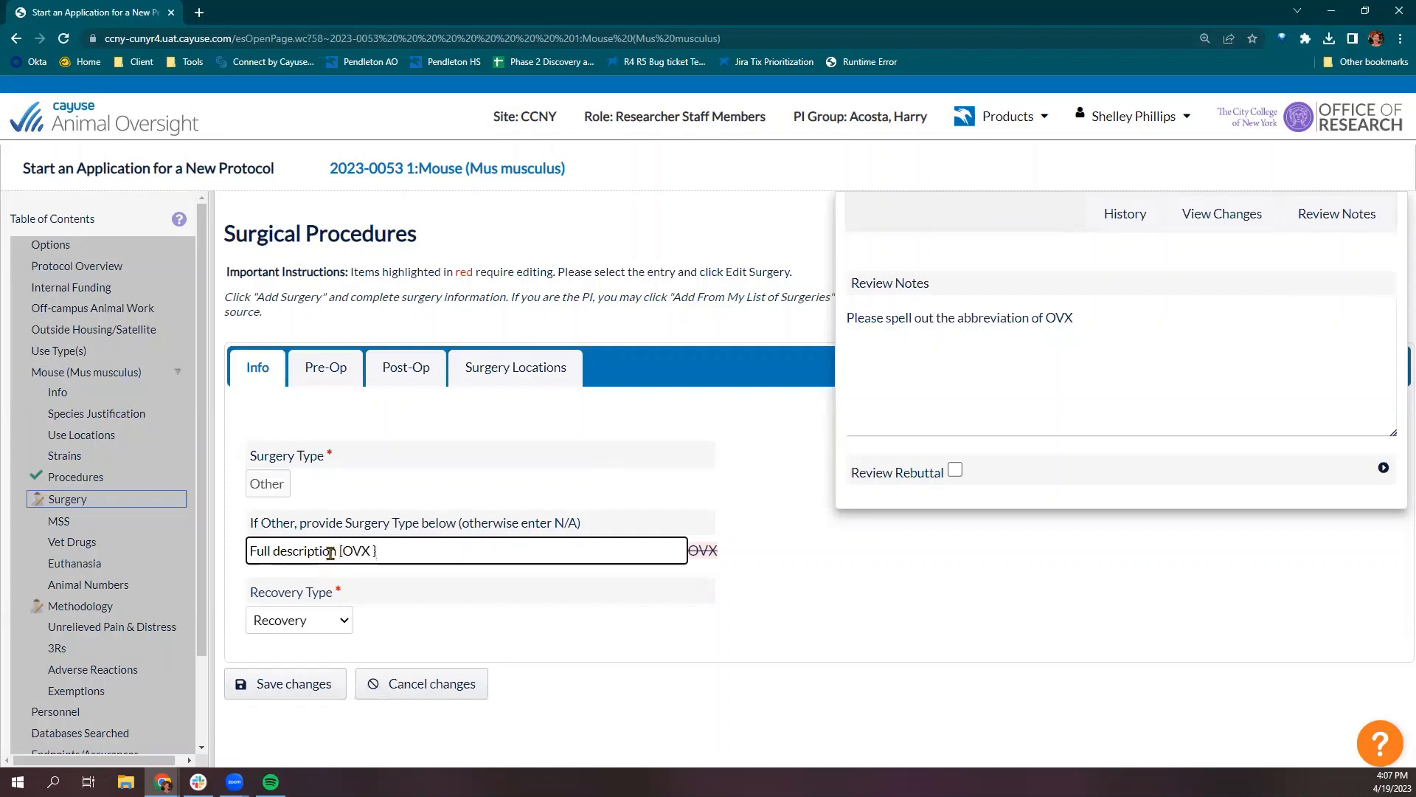
click(311, 685)
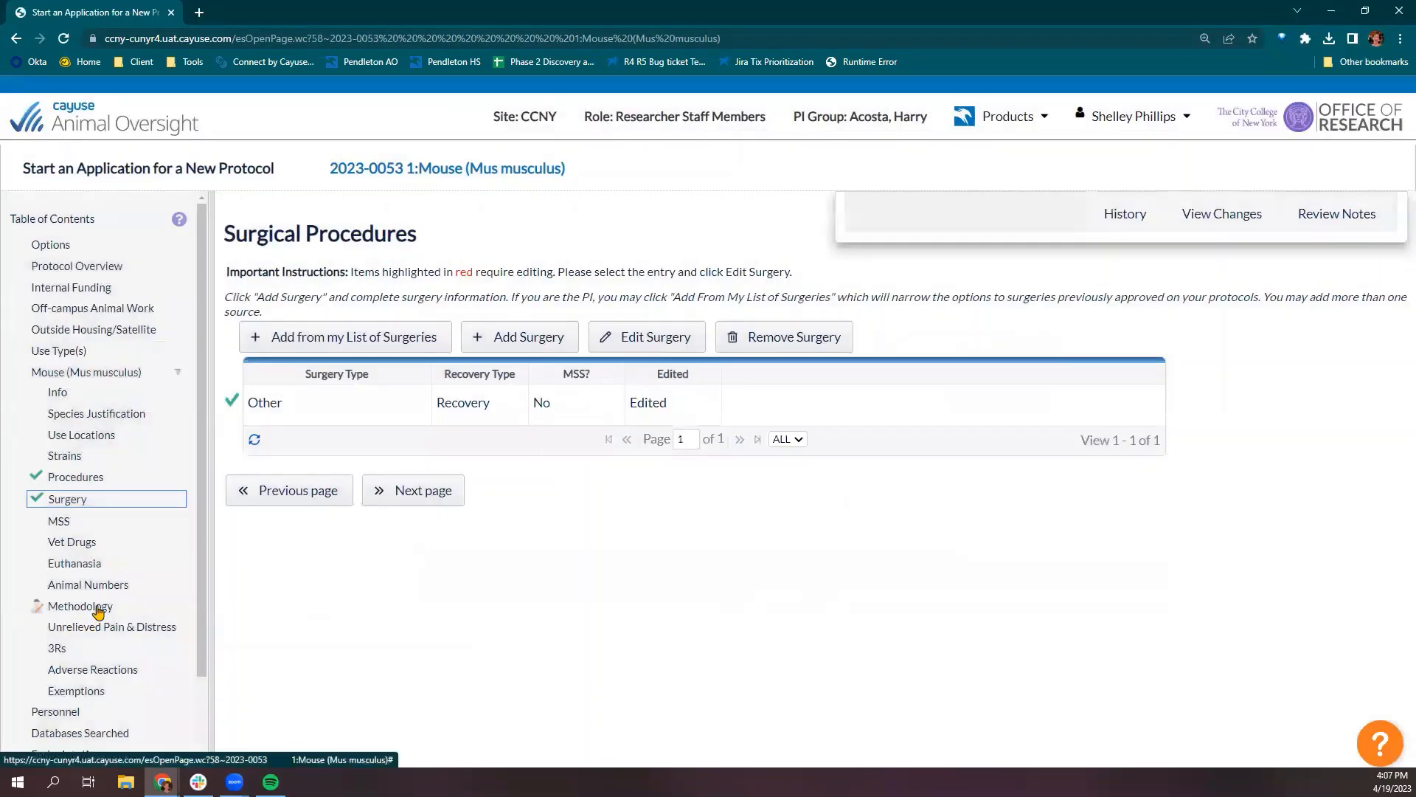
Check the Methodology review note against the procedure description, add the review rebuttal "This info is fine as is", and save the changes.
click(96, 607)
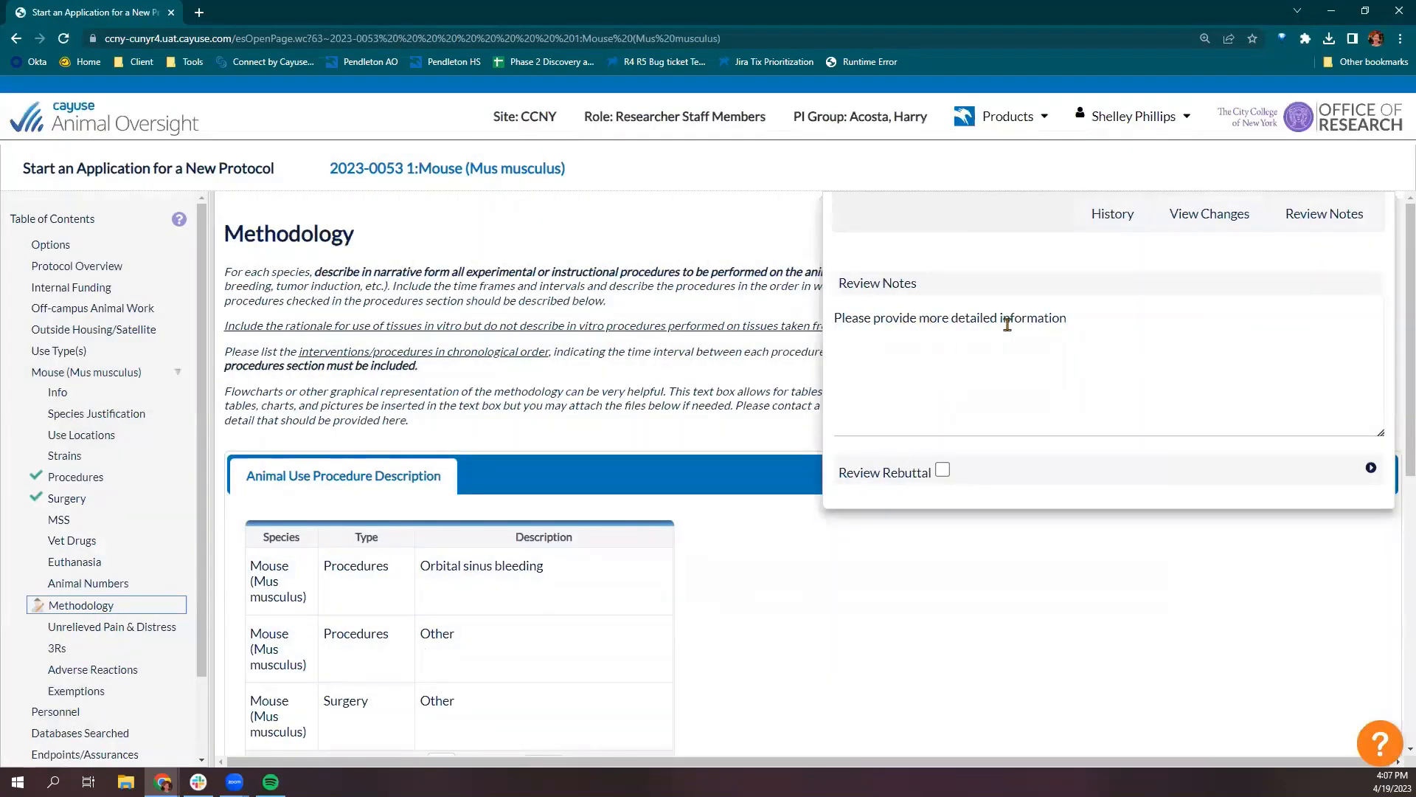
scroll(592, 487, down, 7)
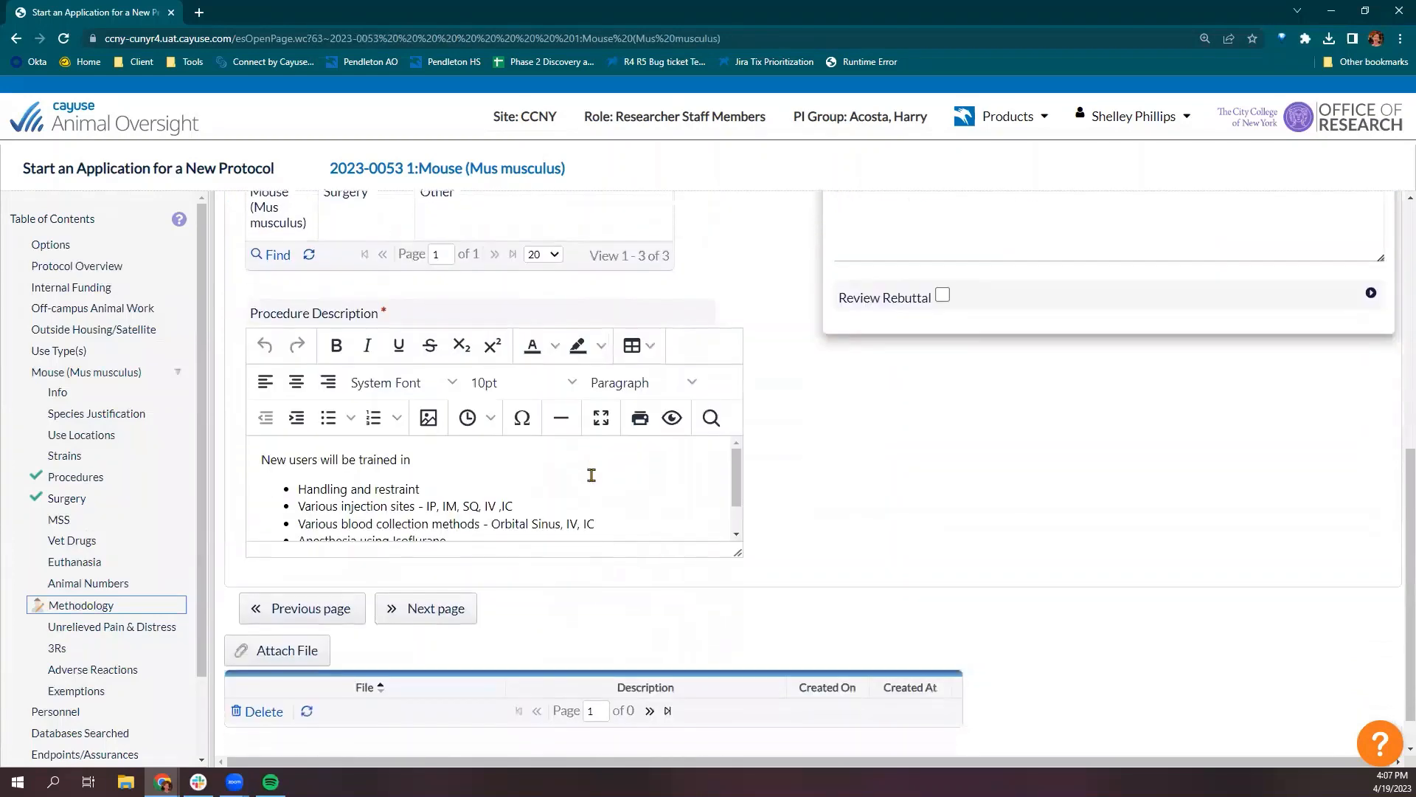
scroll(519, 464, down, 3)
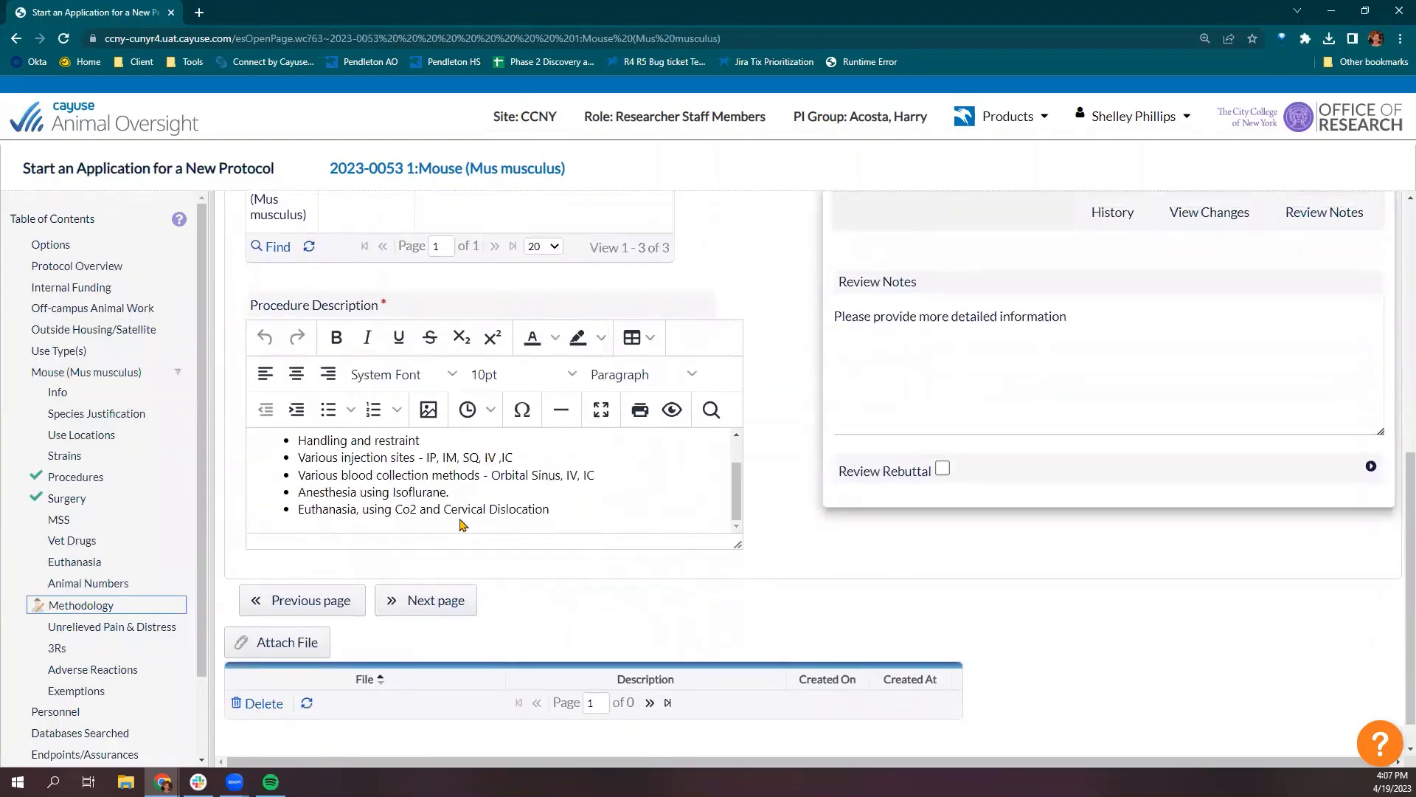
scroll(516, 522, down, 1)
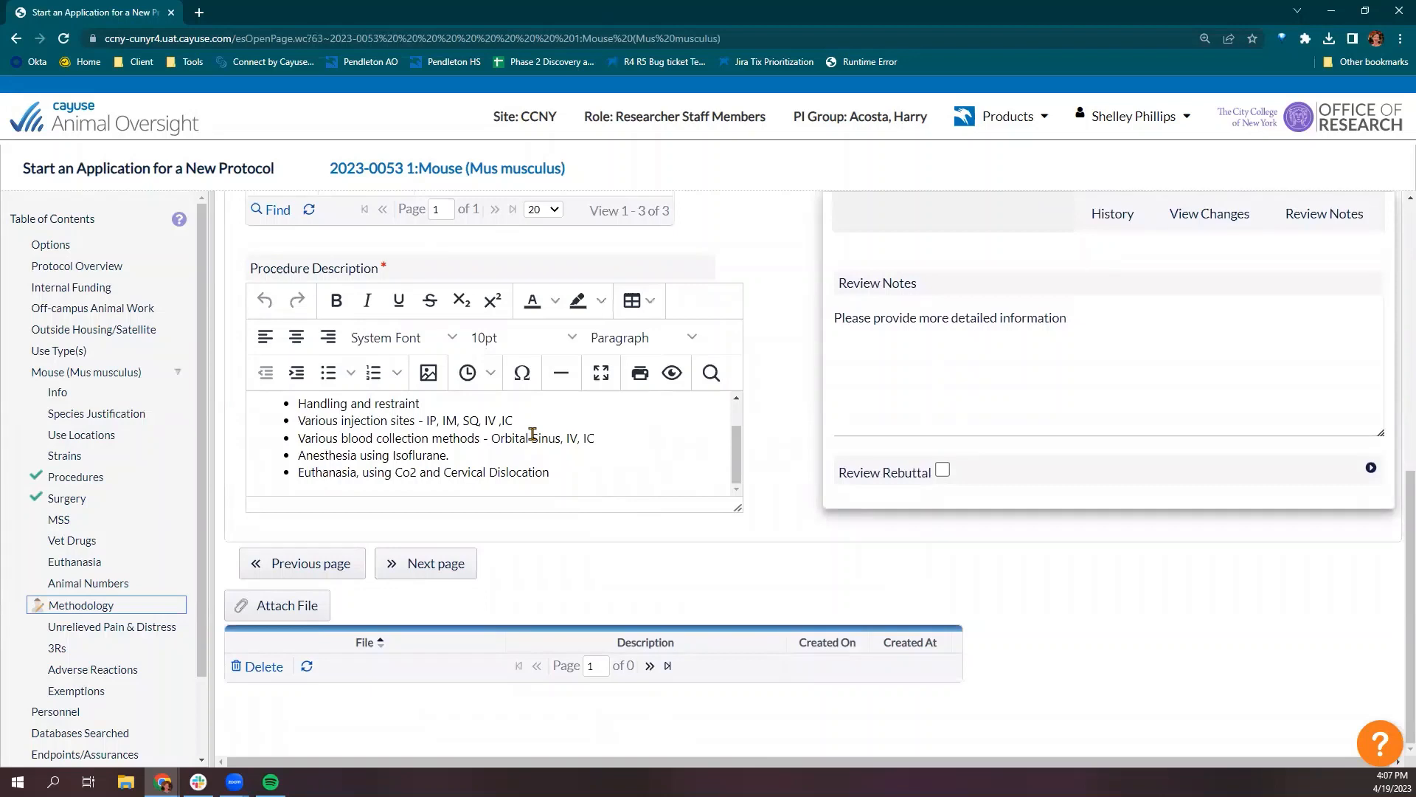
click(944, 472)
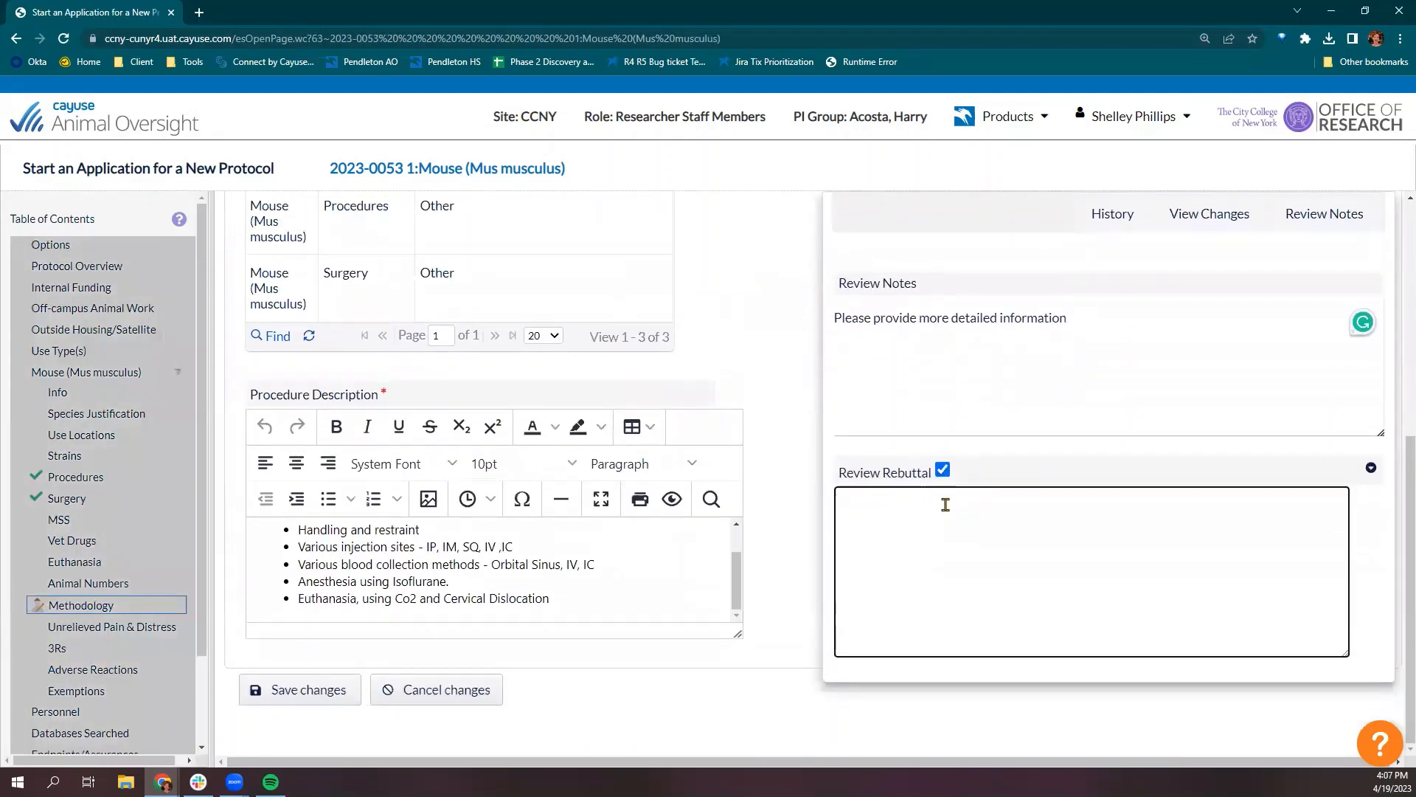
text(This info is fine as is)
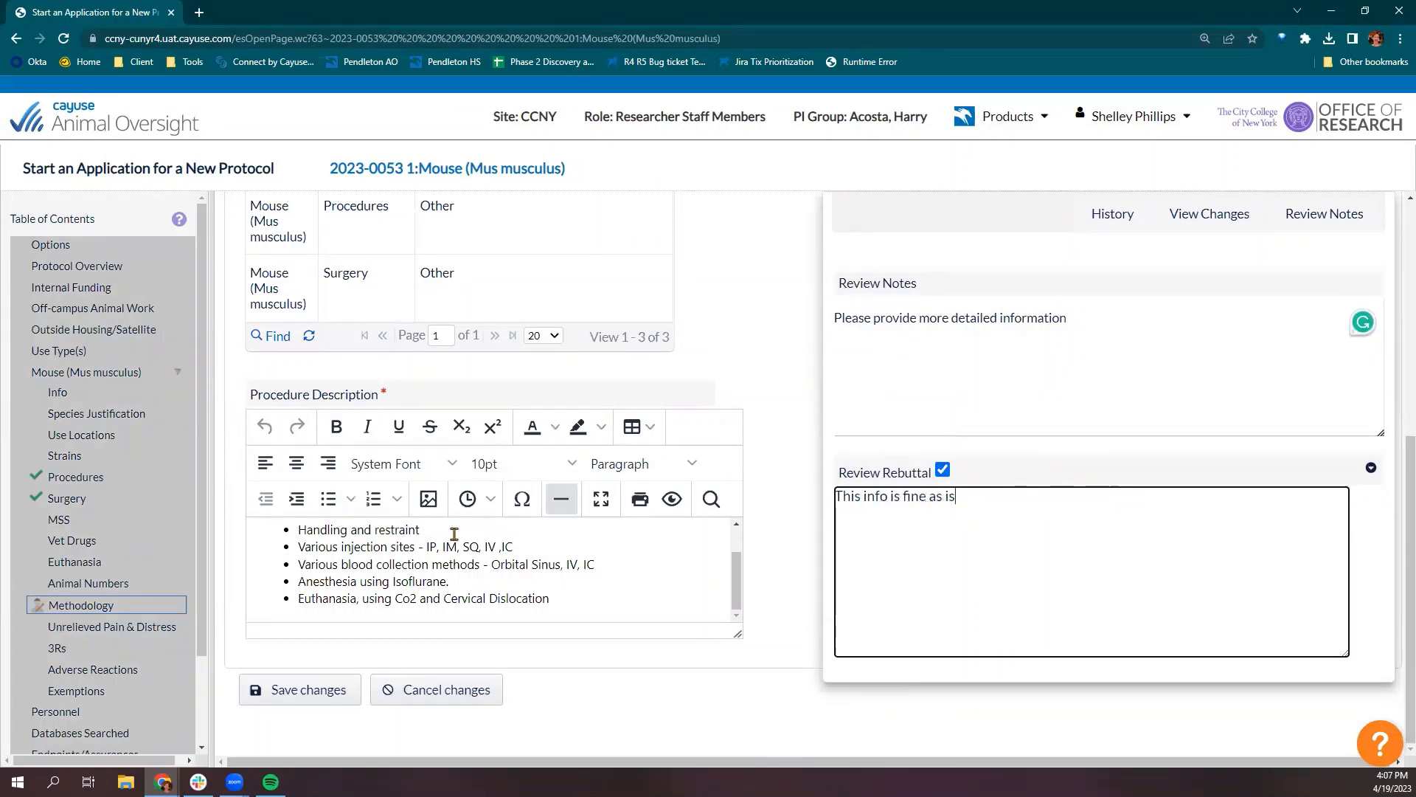
click(315, 690)
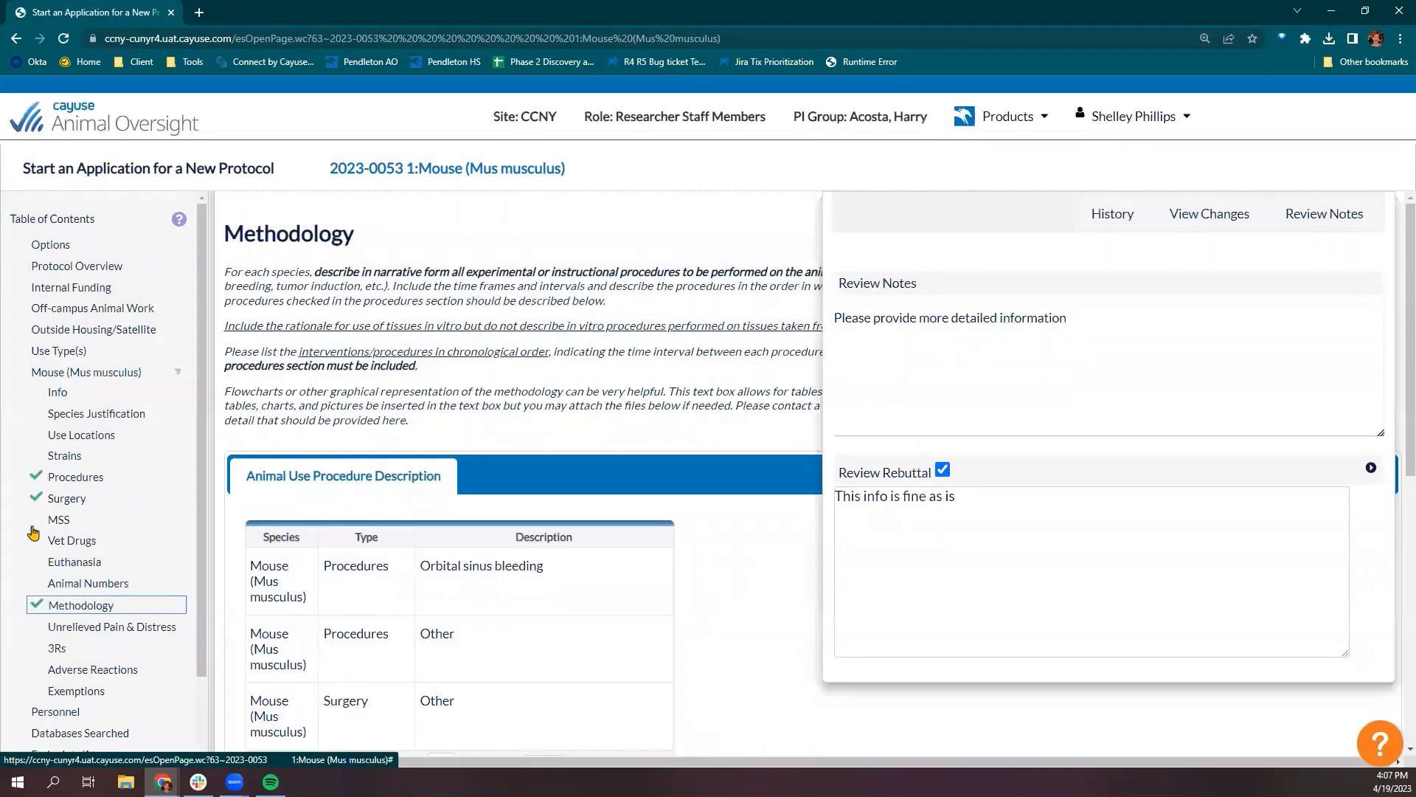
Review the Submit Protocol page of the revised protocol and return to the home page list of protocols in review.
scroll(47, 629, down, 2)
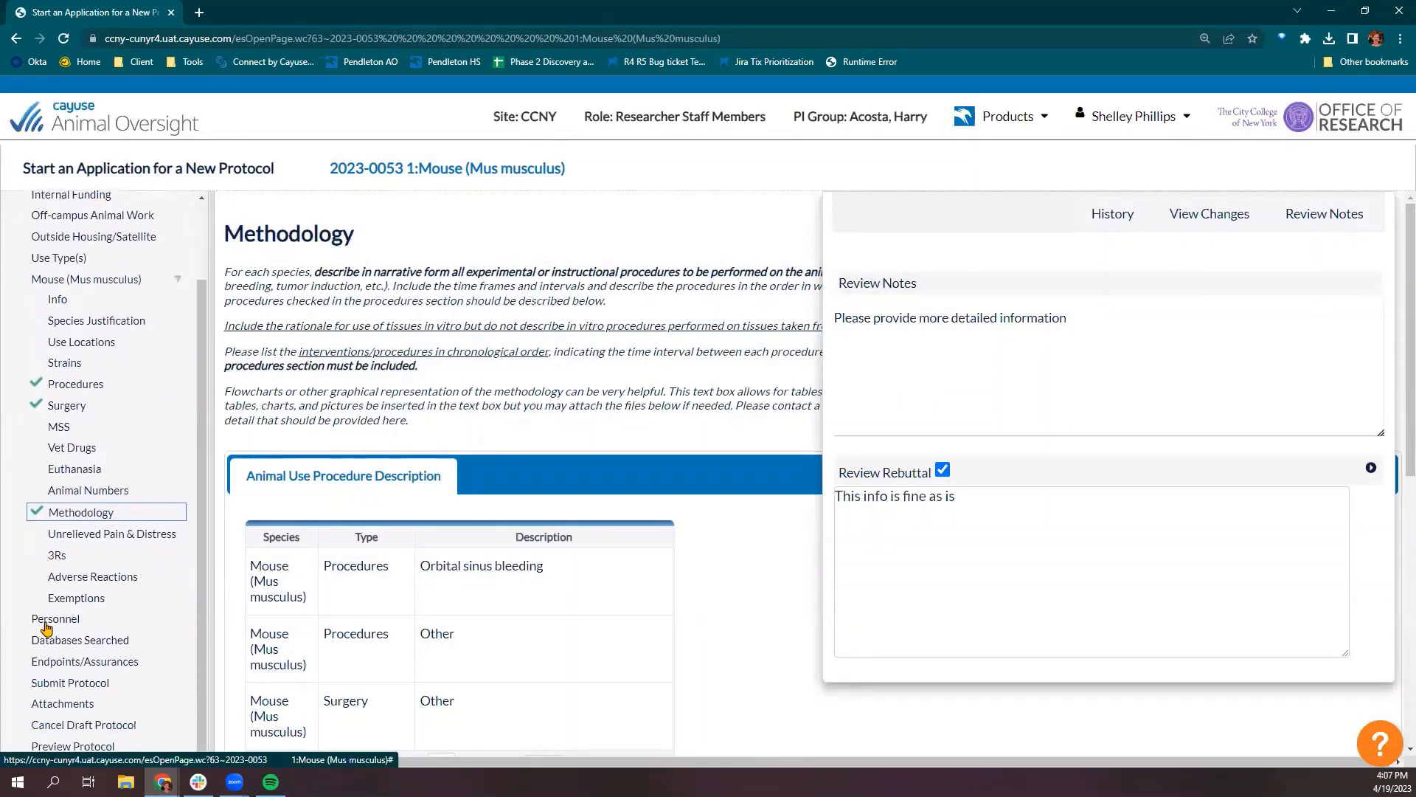
click(60, 682)
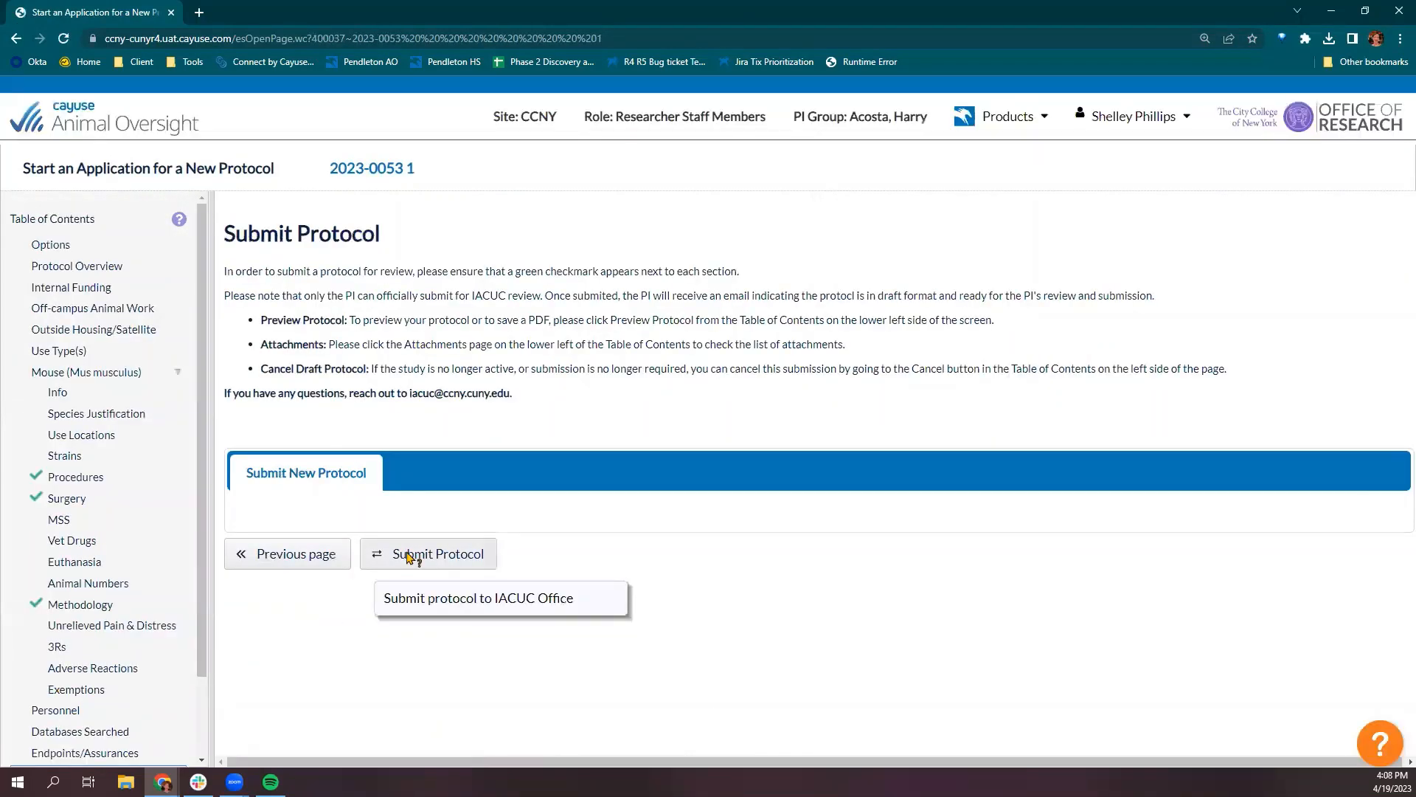
click(409, 555)
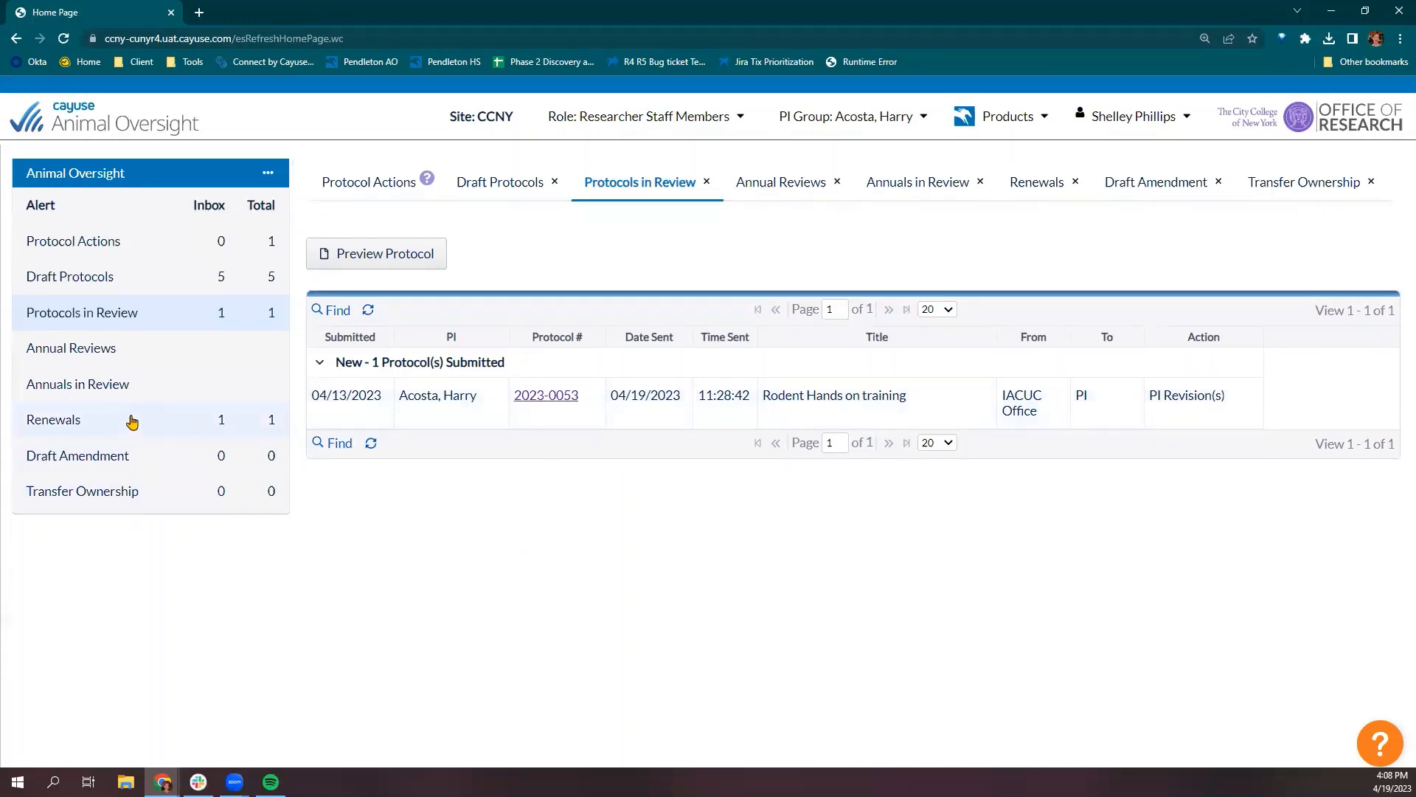
List the protocols due for renewal and check the expiration date and due days of "Puny Title".
click(62, 427)
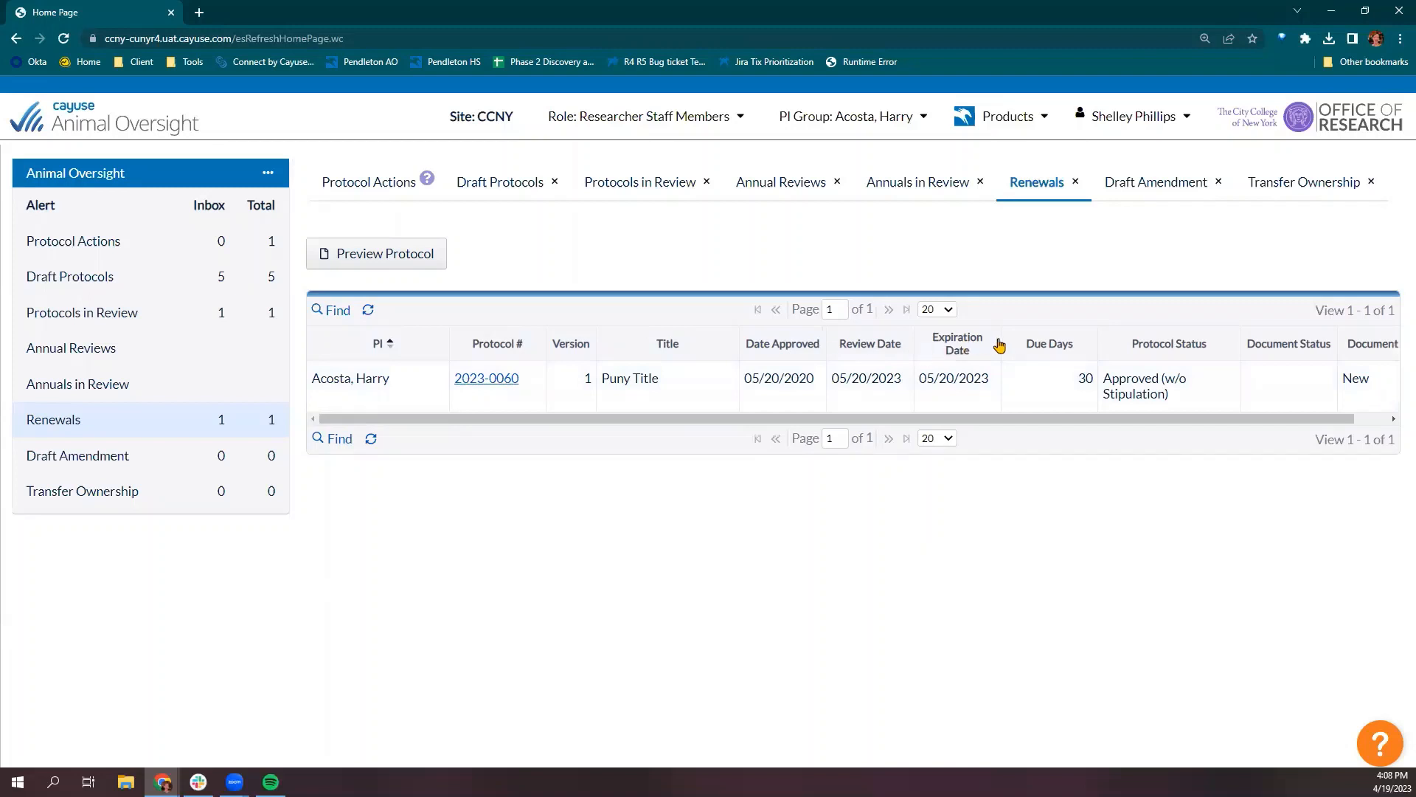
drag(861, 379, 999, 392)
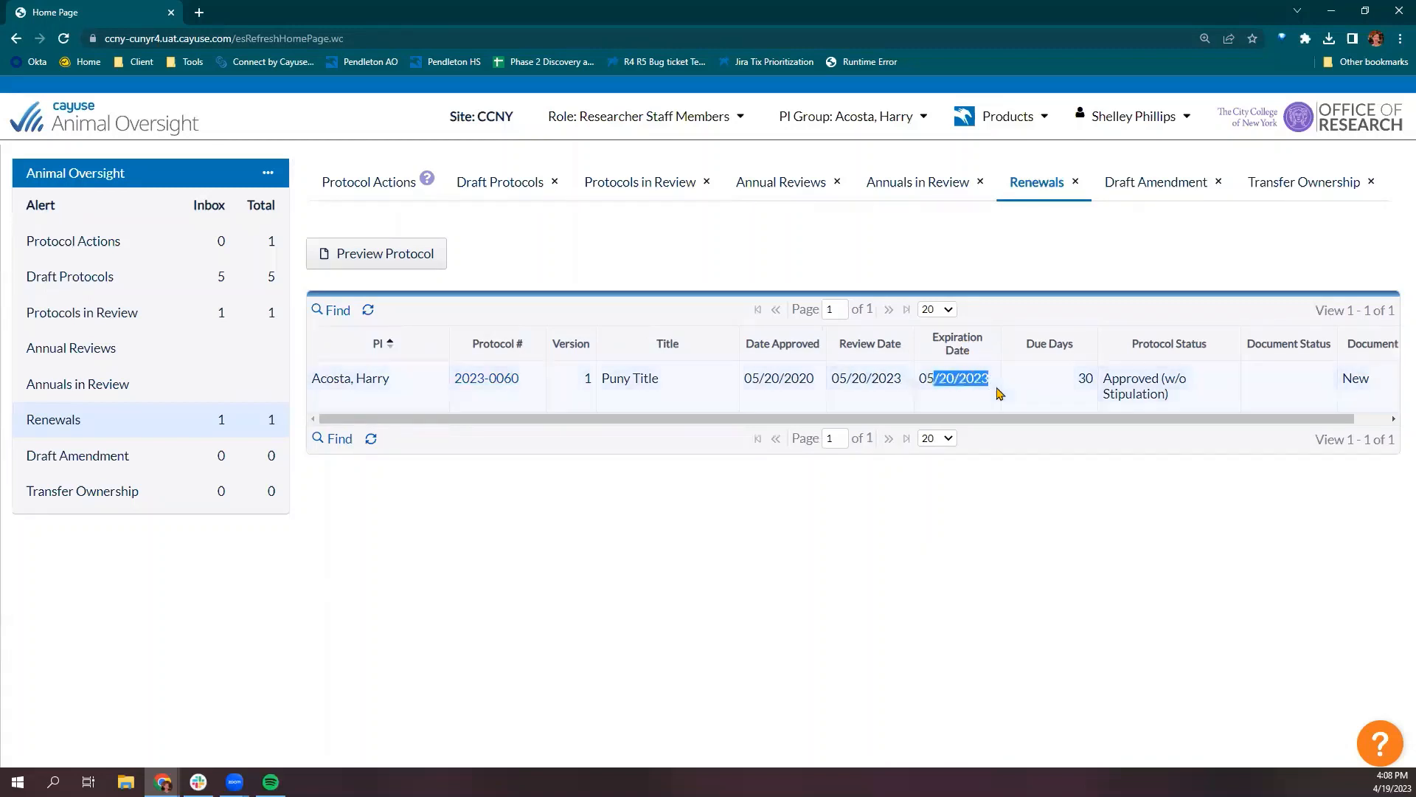
double_click(1084, 376)
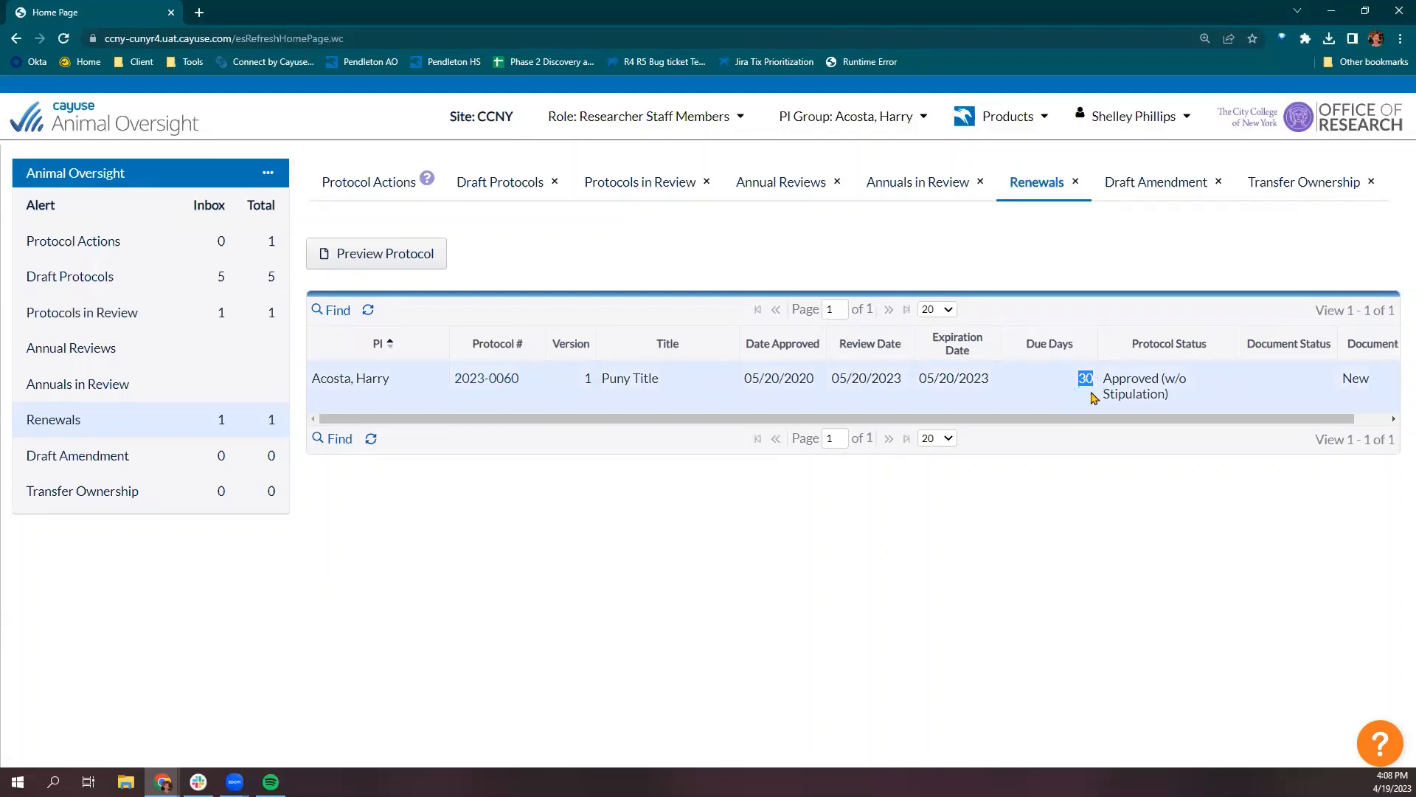
click(547, 411)
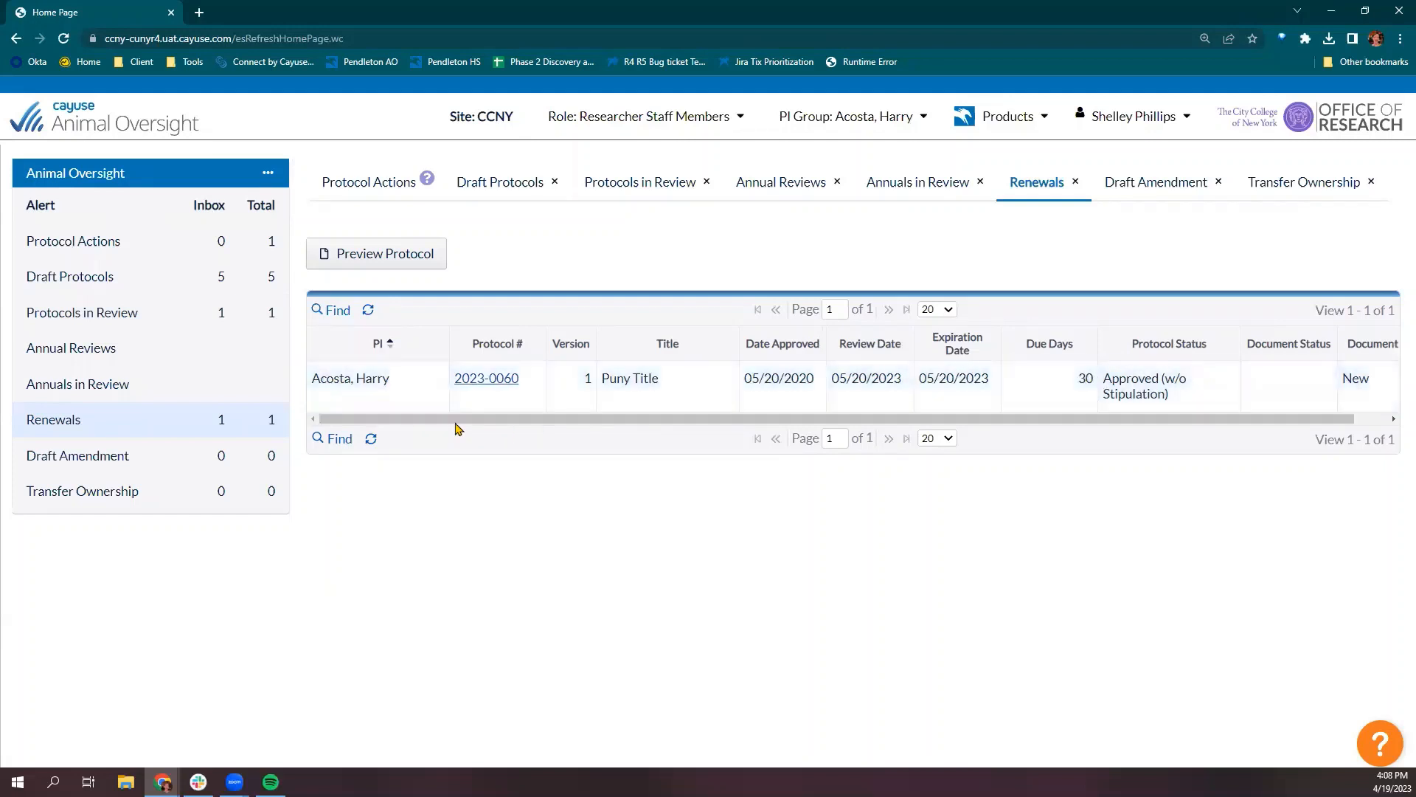
Open the renewal form of the "Puny Title" protocol and enter the progress report "Good data from research".
click(474, 389)
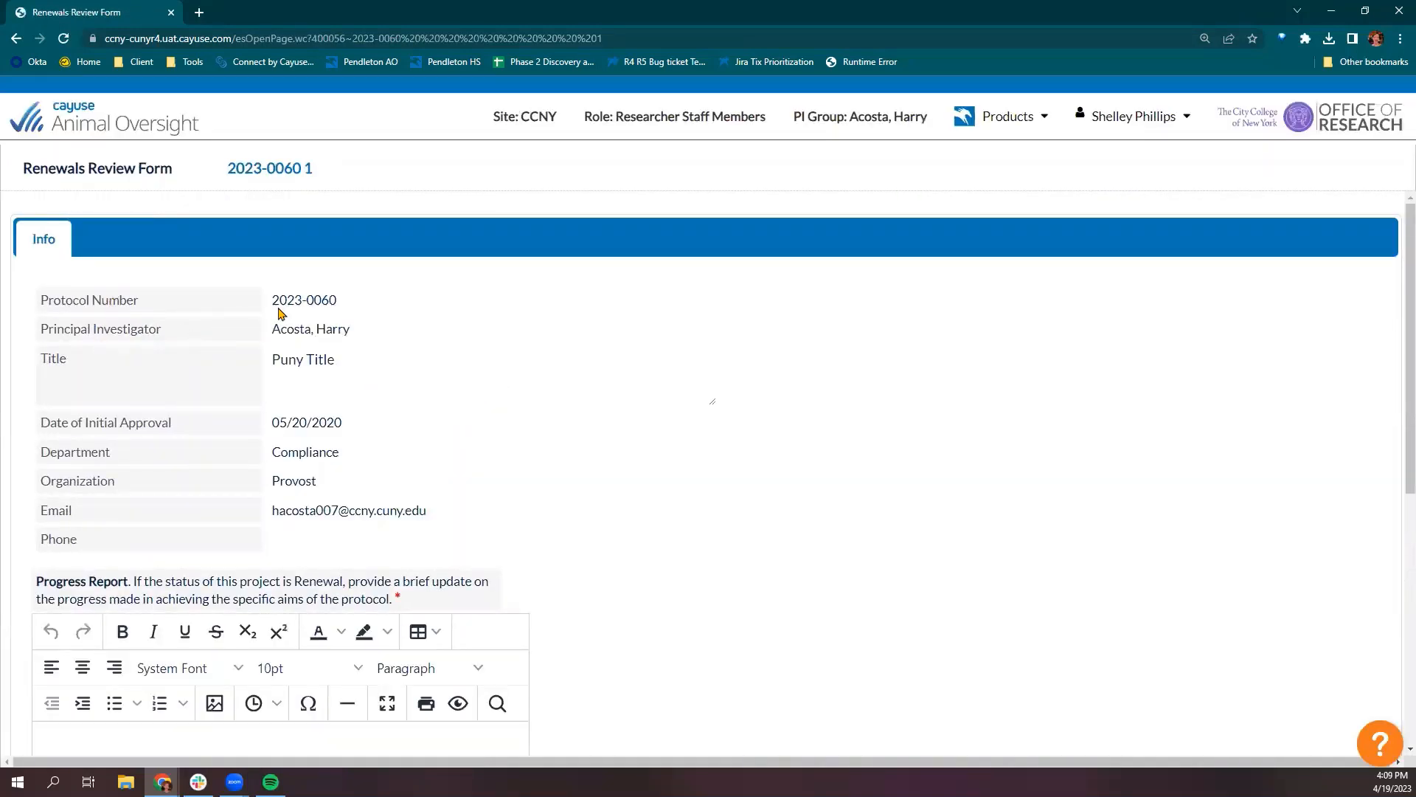
scroll(253, 295, down, 5)
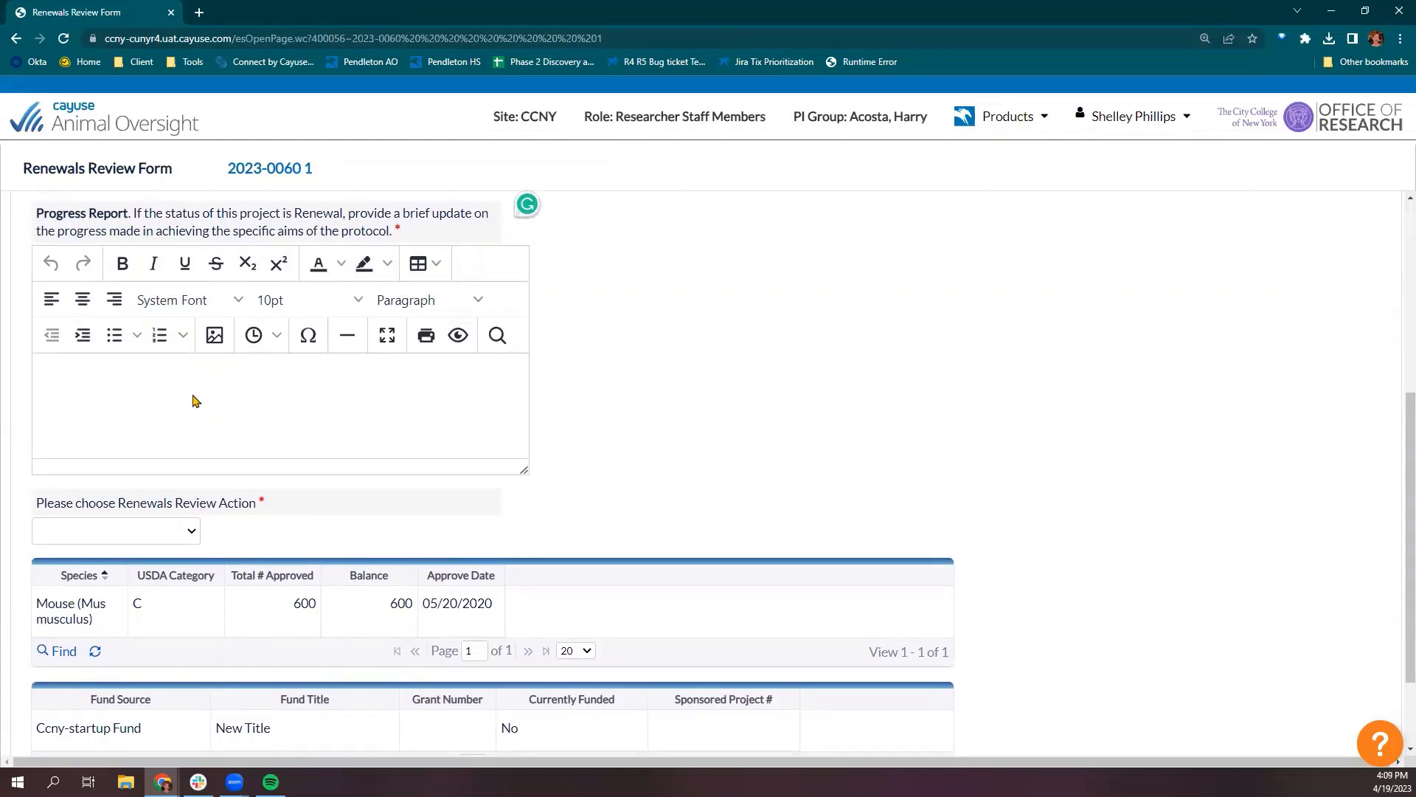
text(ood data from research)
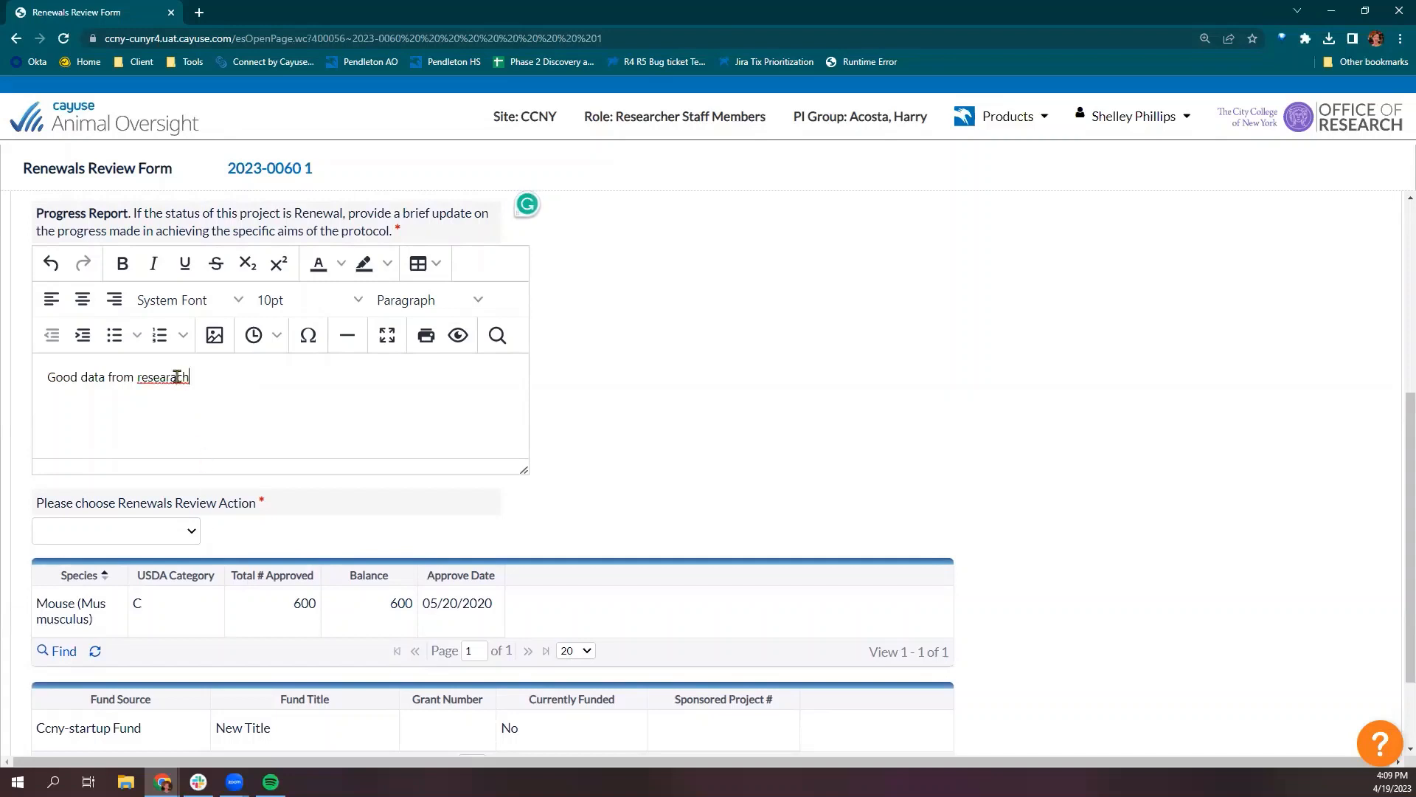
right_click(177, 376)
click(193, 386)
Try "Lapse upon expiration" as the renewals review action and look at the animal disposition options it offers.
click(191, 534)
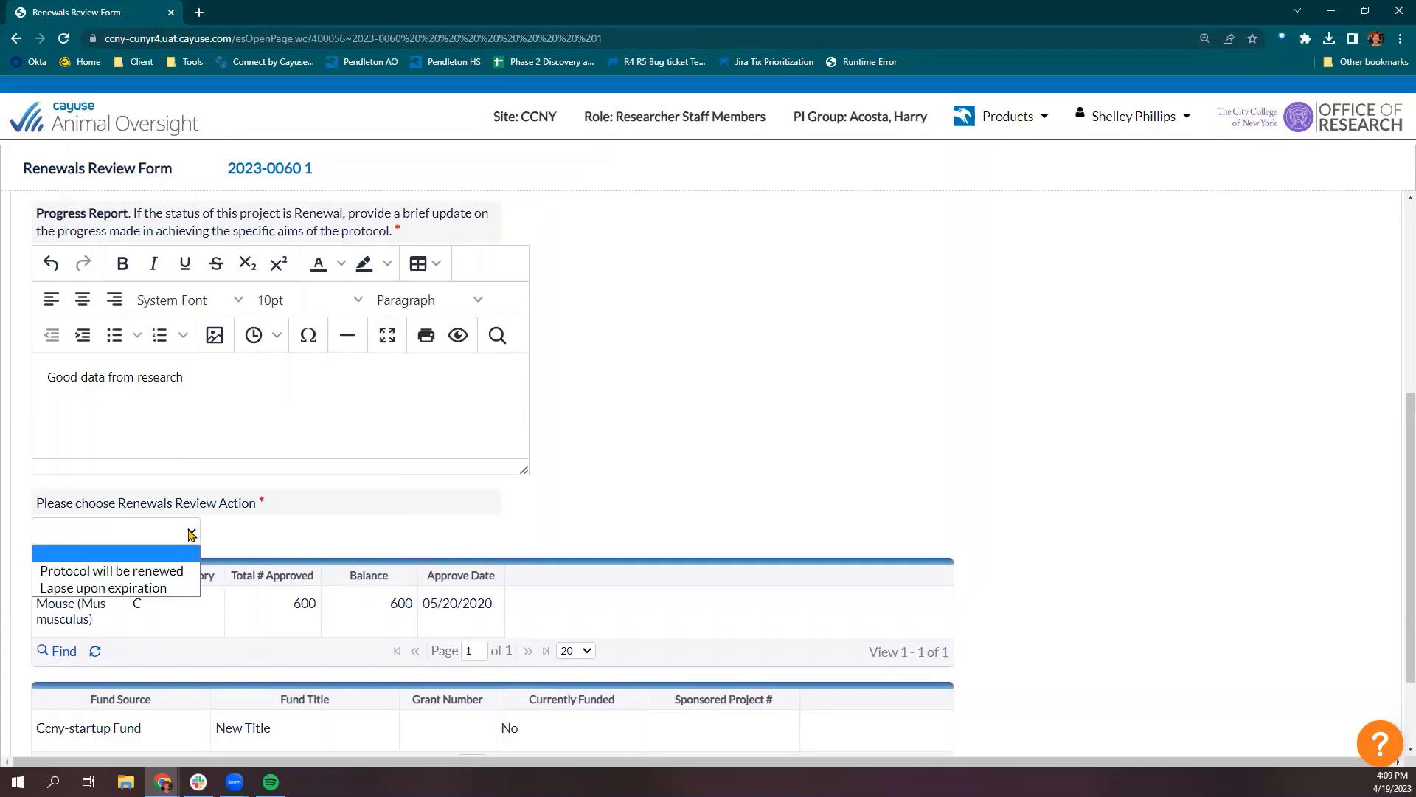
click(172, 588)
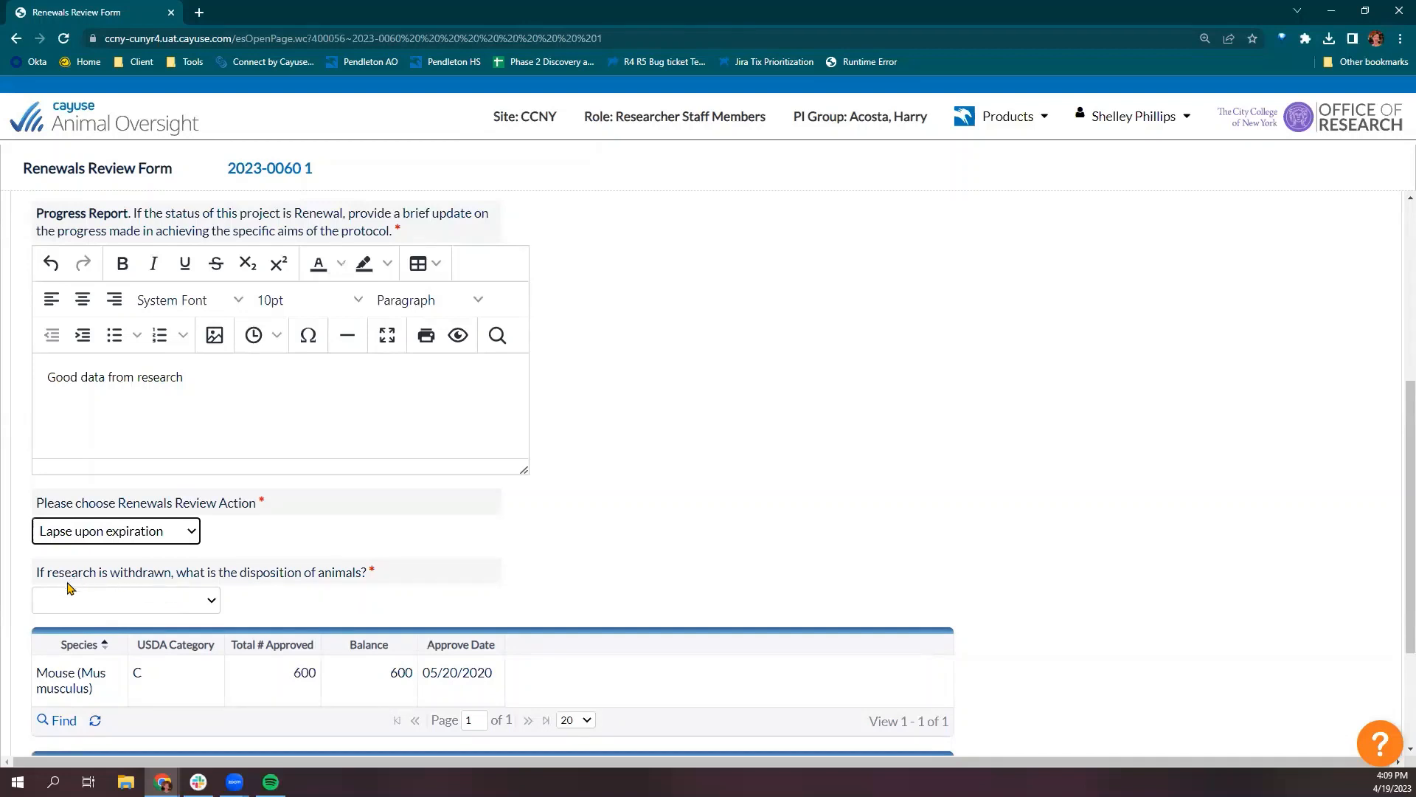
click(213, 601)
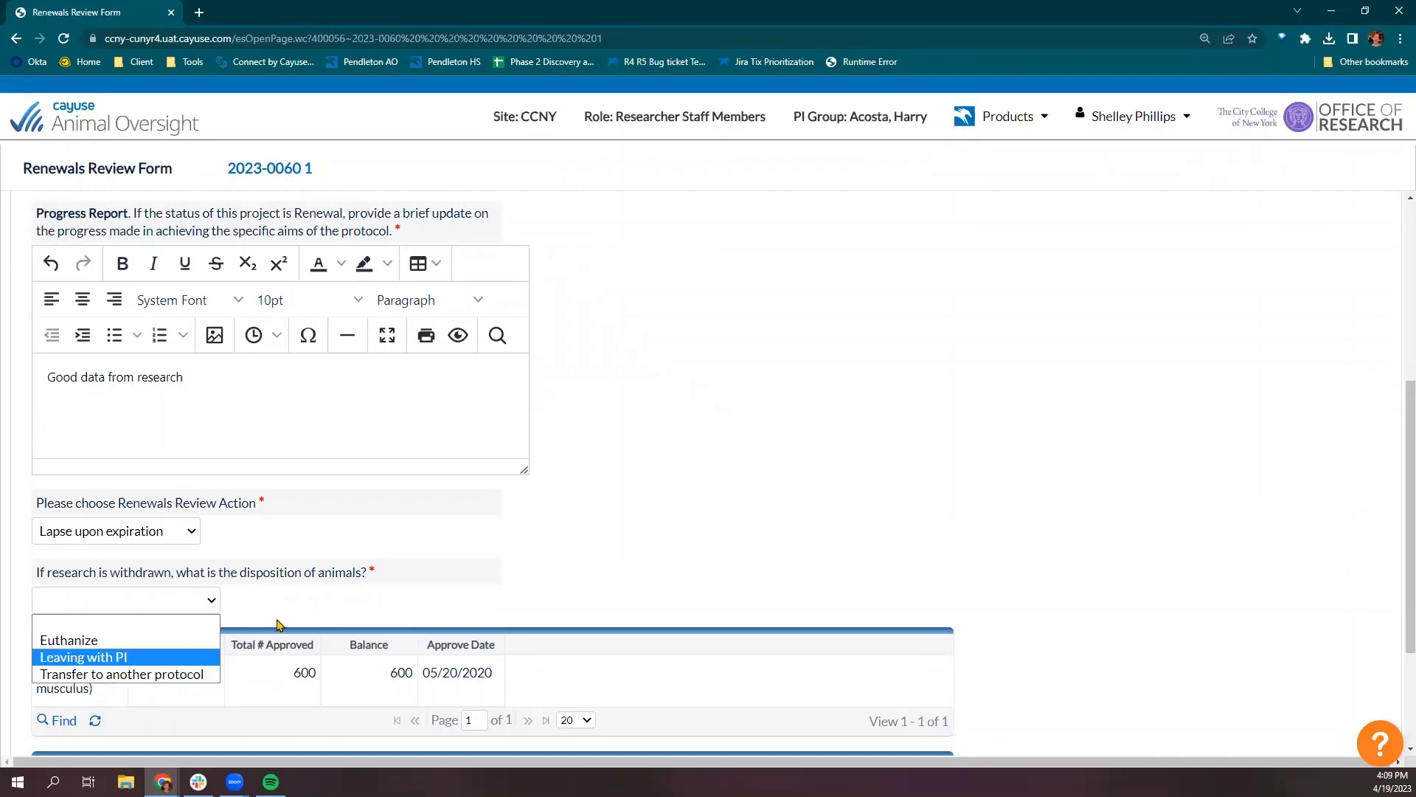
click(307, 600)
Set the renewals review action to "Protocol will be renewed", save the form, and start the renewals review.
click(191, 533)
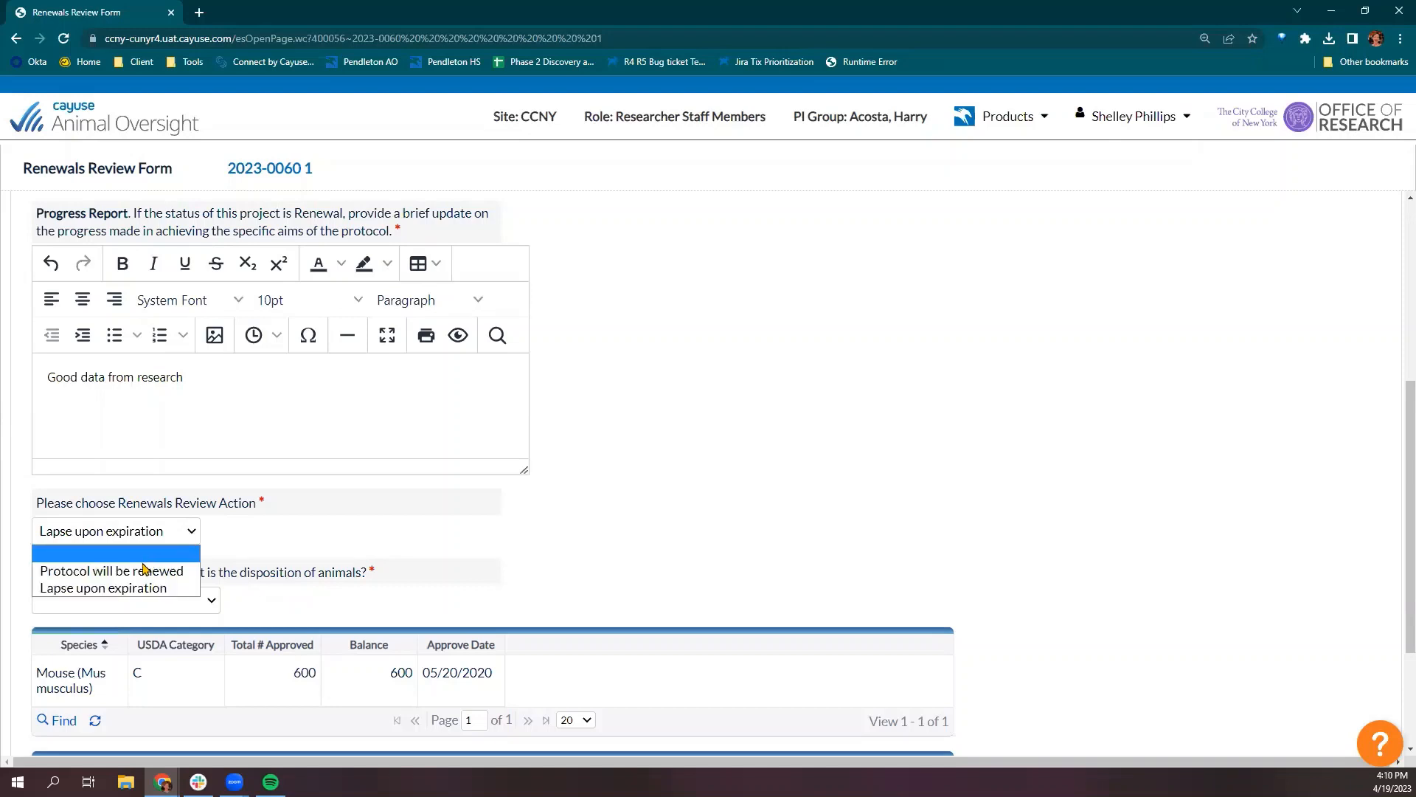
click(143, 572)
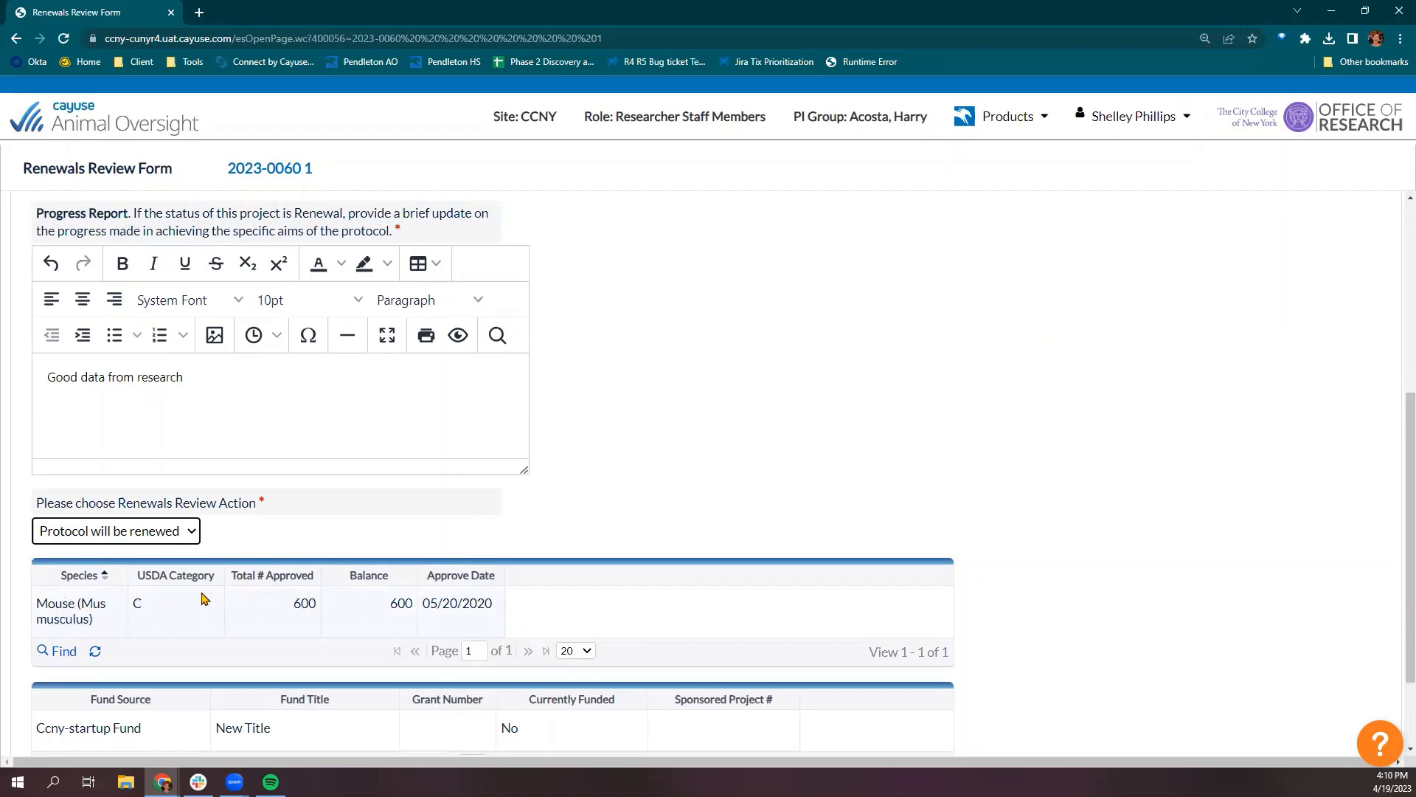
scroll(204, 597, down, 2)
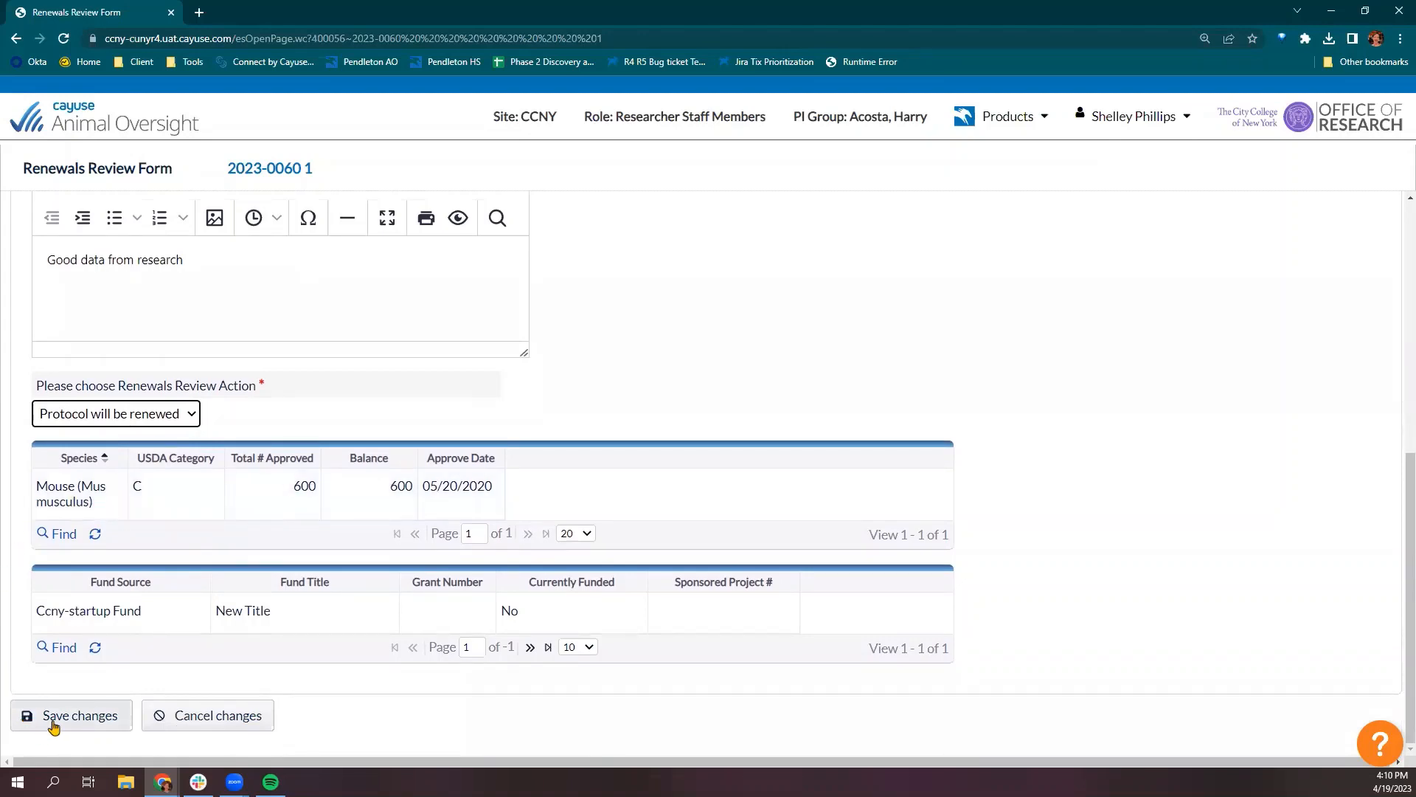
click(59, 719)
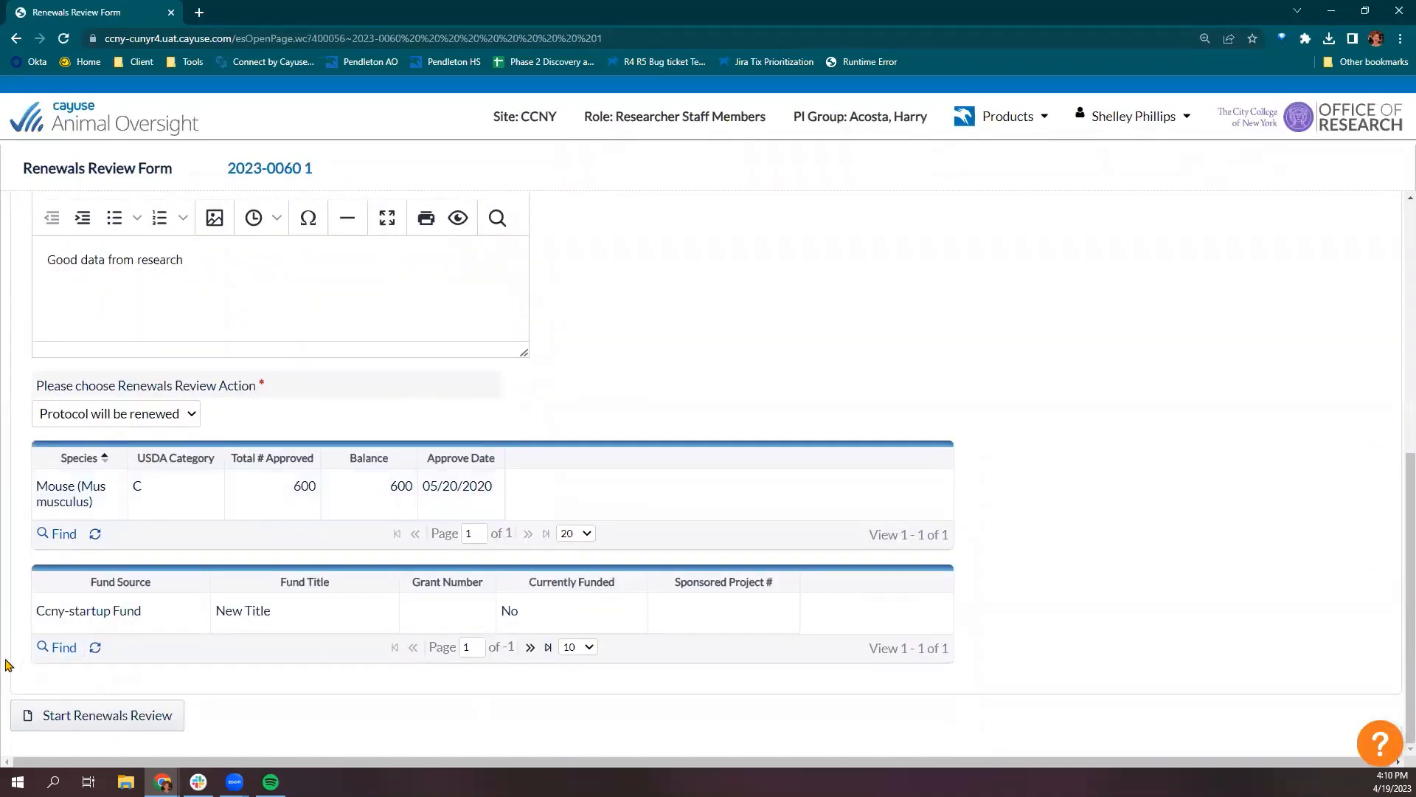
click(123, 717)
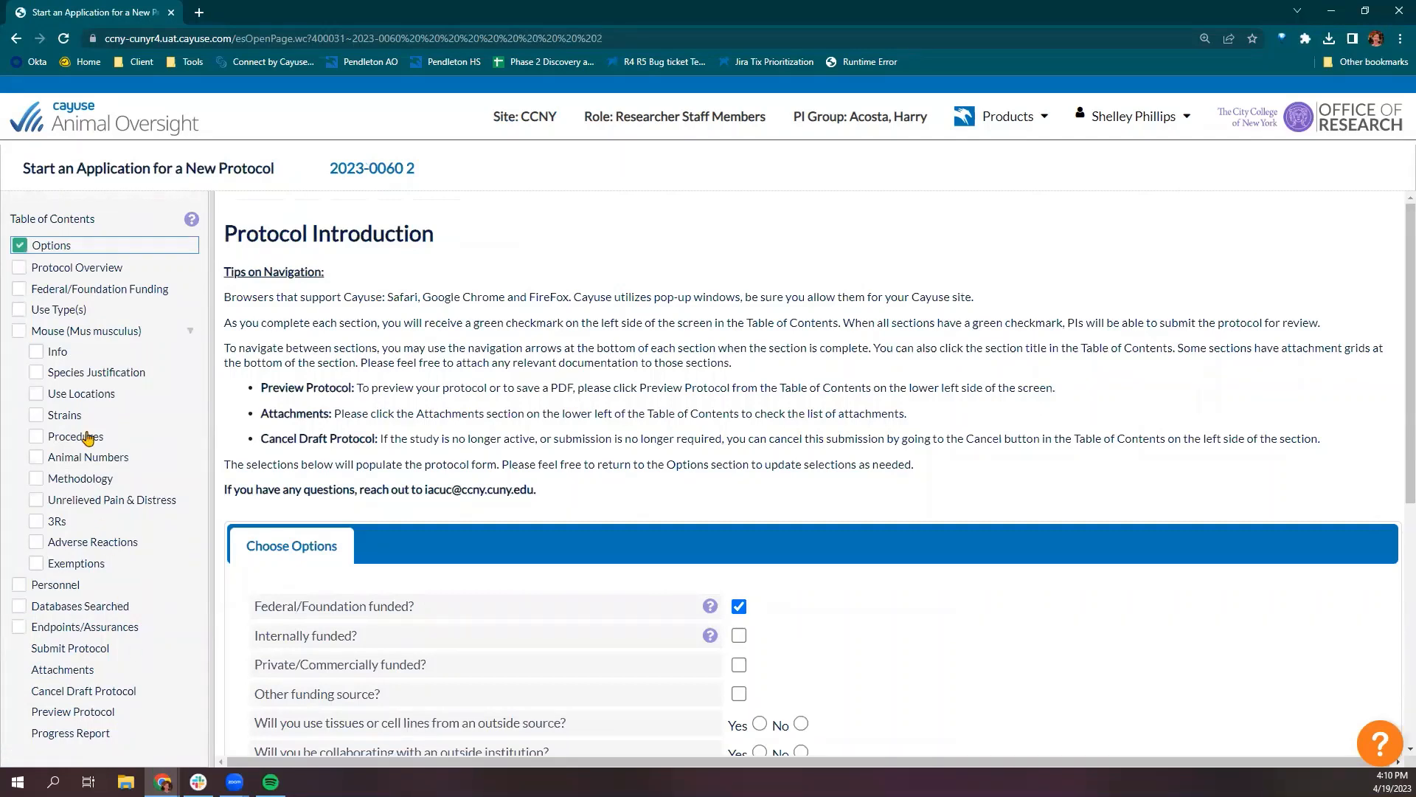
Review and save the Protocol Overview of the renewal draft, including benefits and experimental summary, and go to its protocol submission.
click(63, 270)
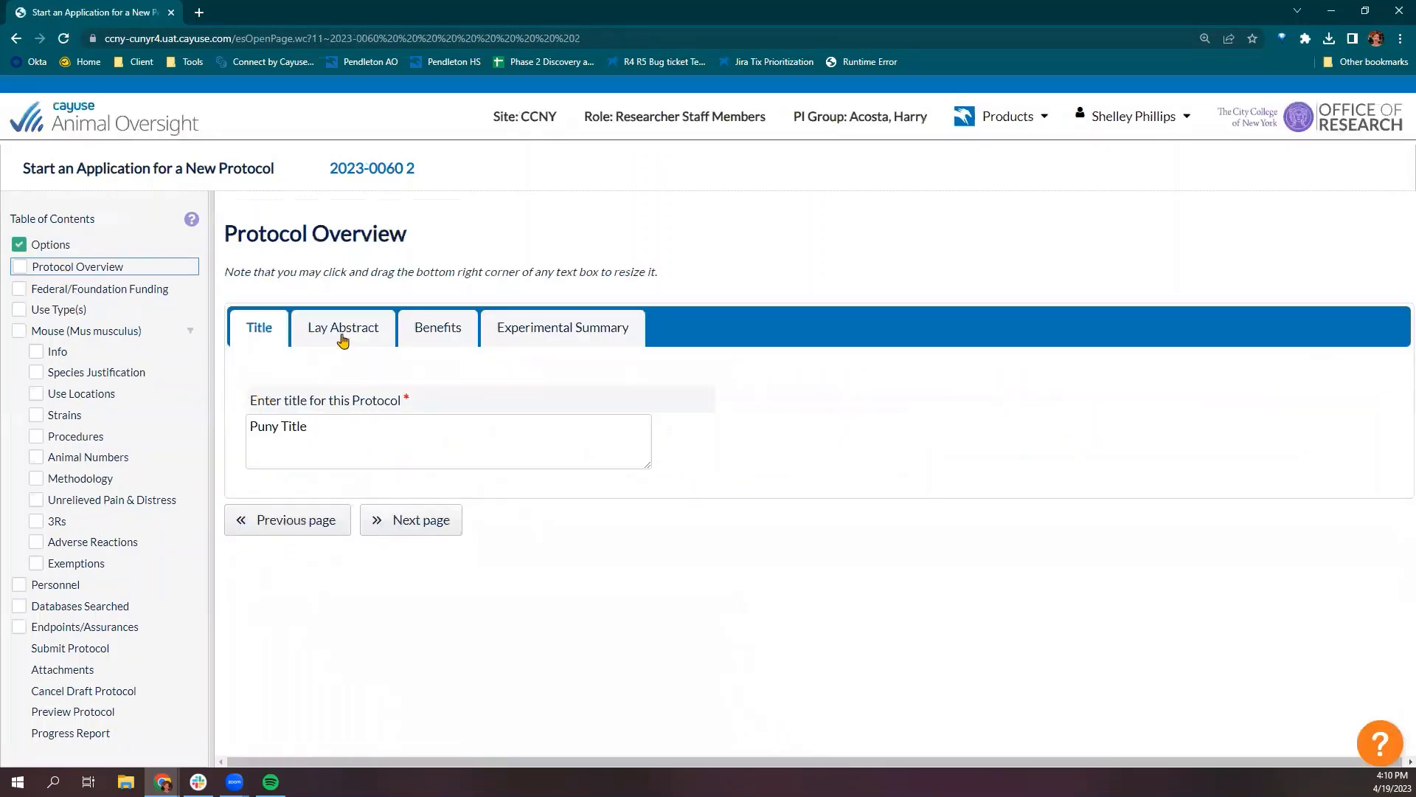
click(341, 332)
click(430, 330)
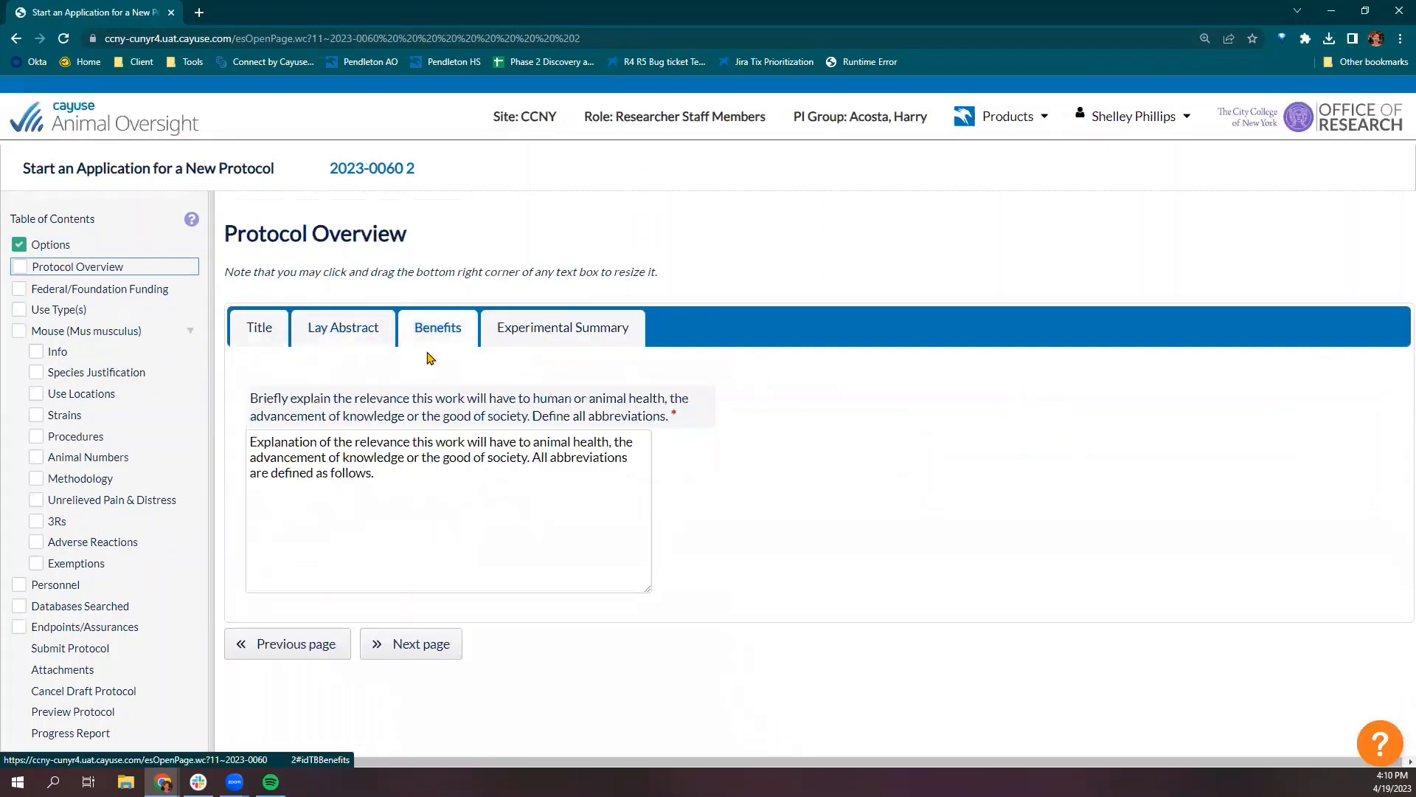
click(520, 343)
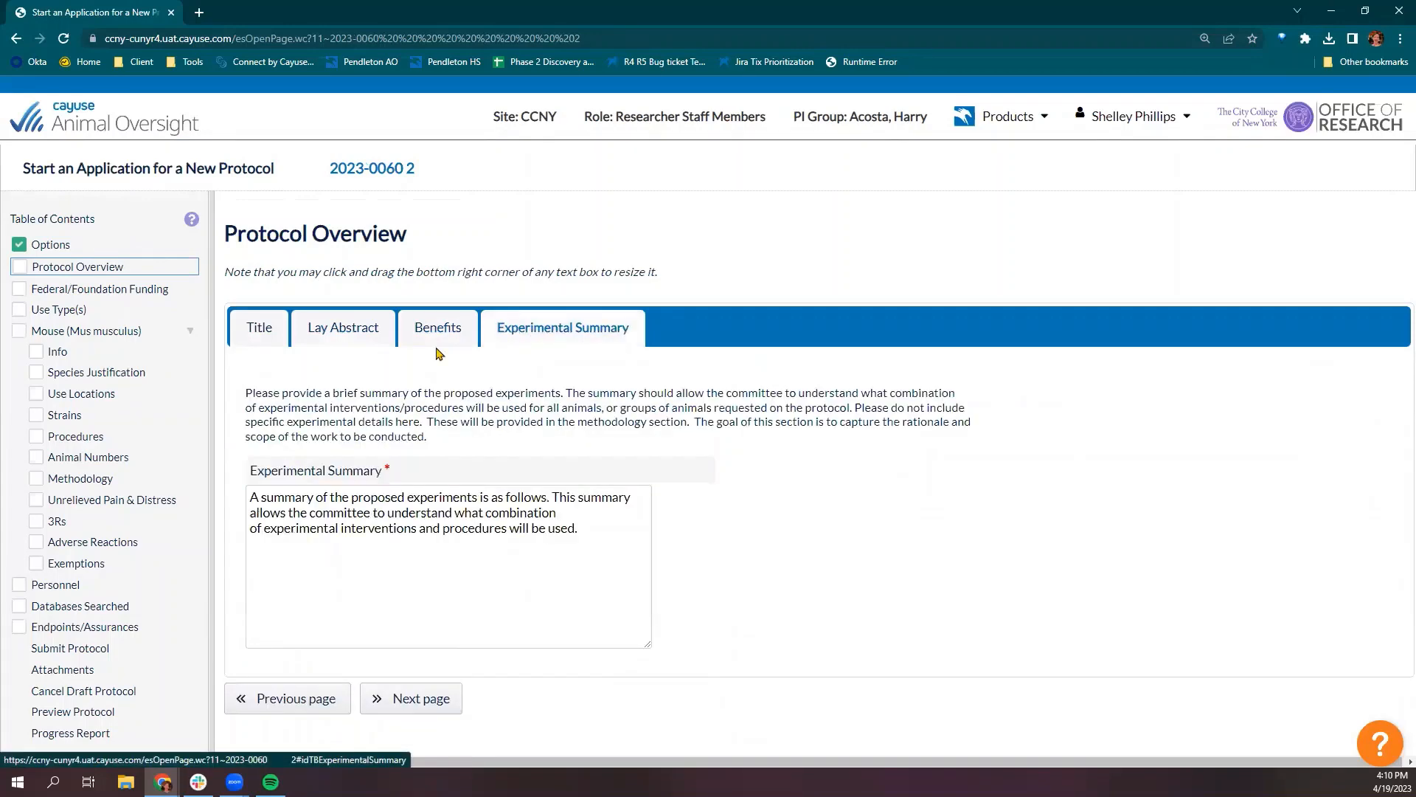
click(304, 567)
click(292, 707)
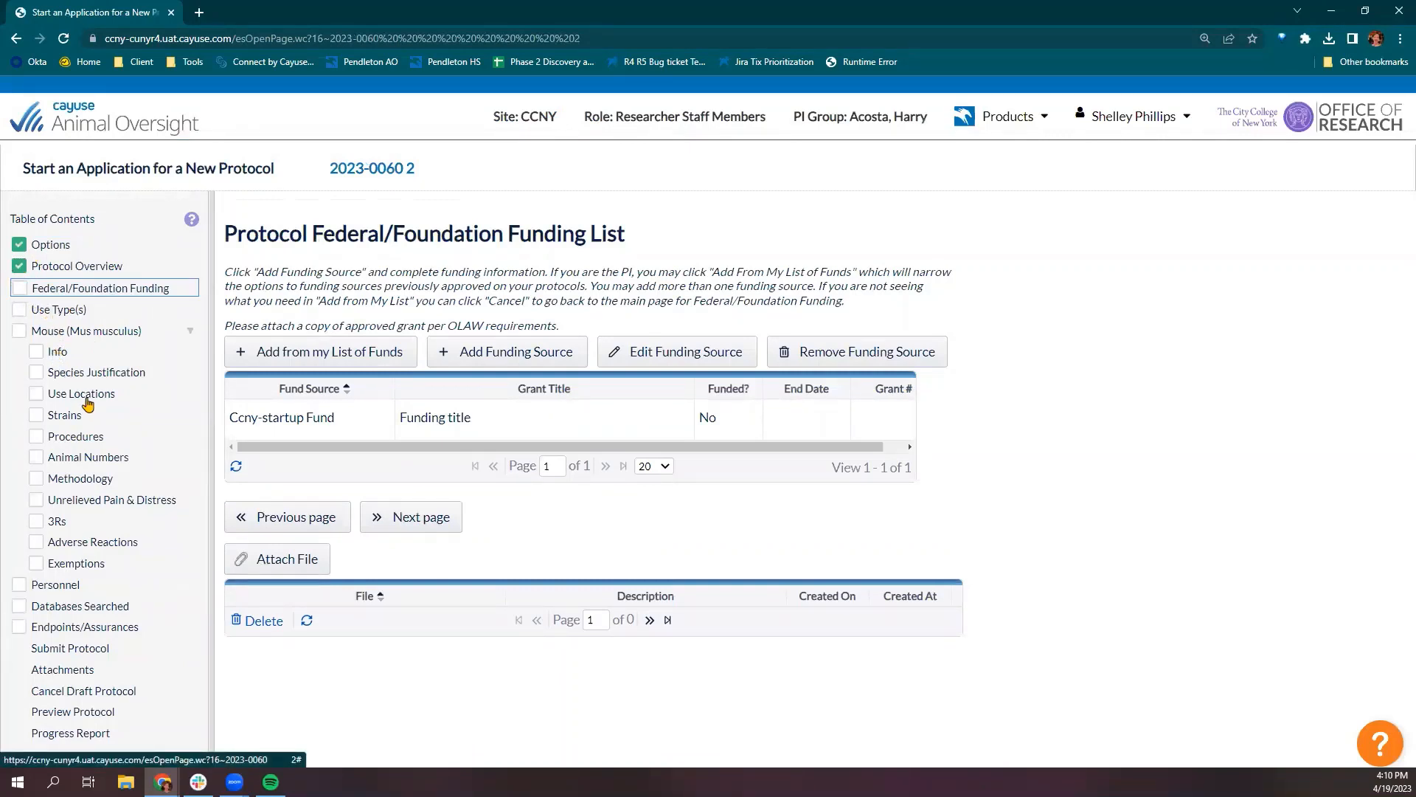
click(79, 648)
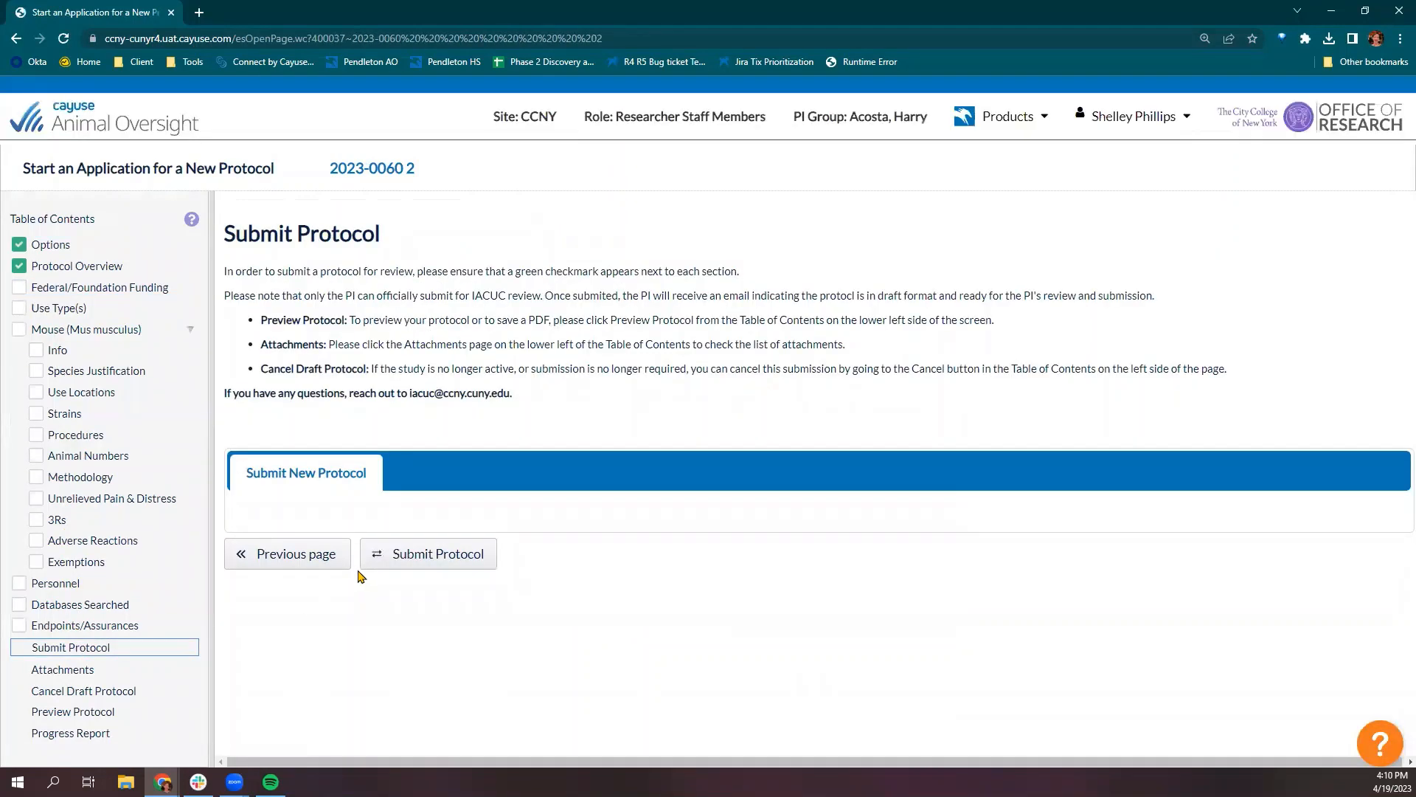
click(426, 555)
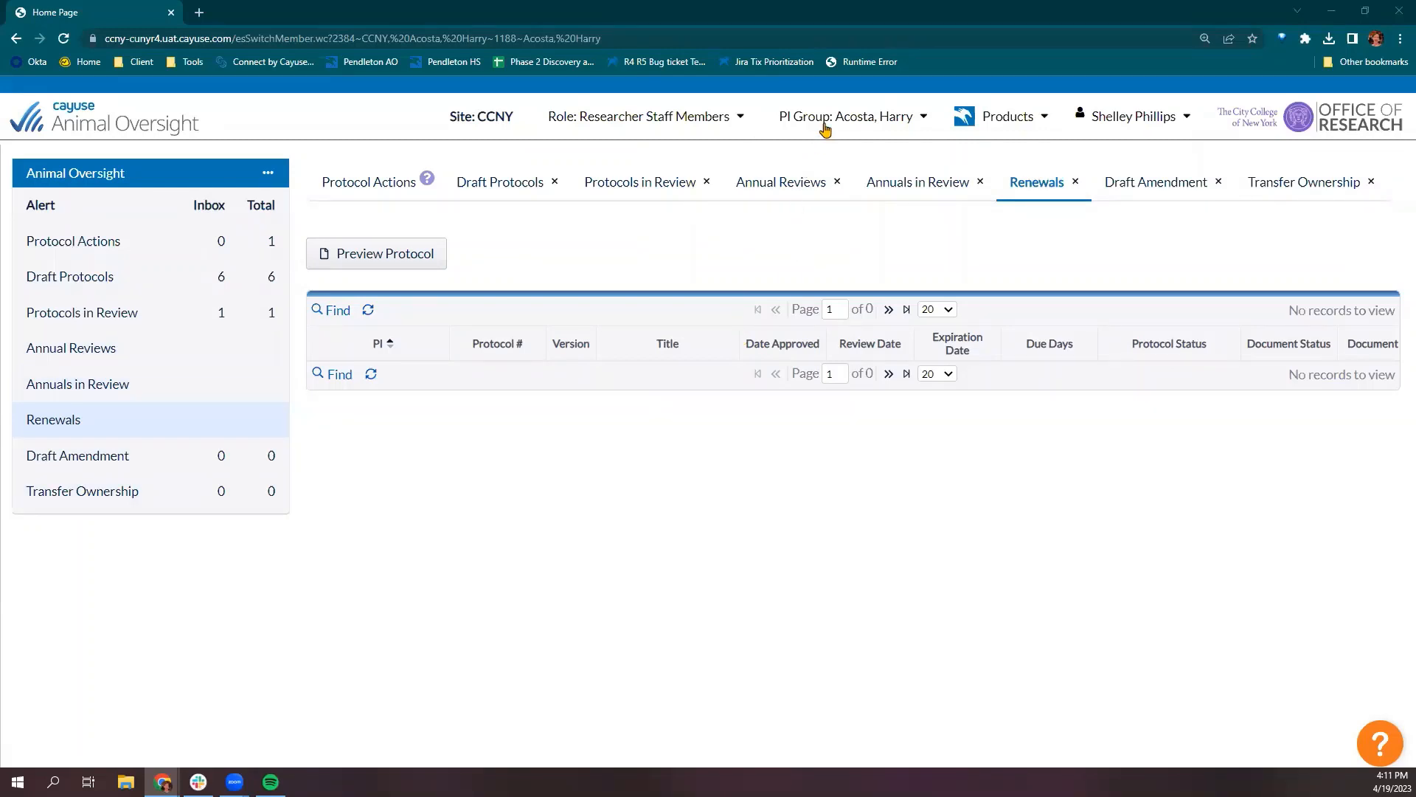
Switch to the other PI group and check the due days of the protocol listed under annual reviews.
click(825, 125)
click(844, 198)
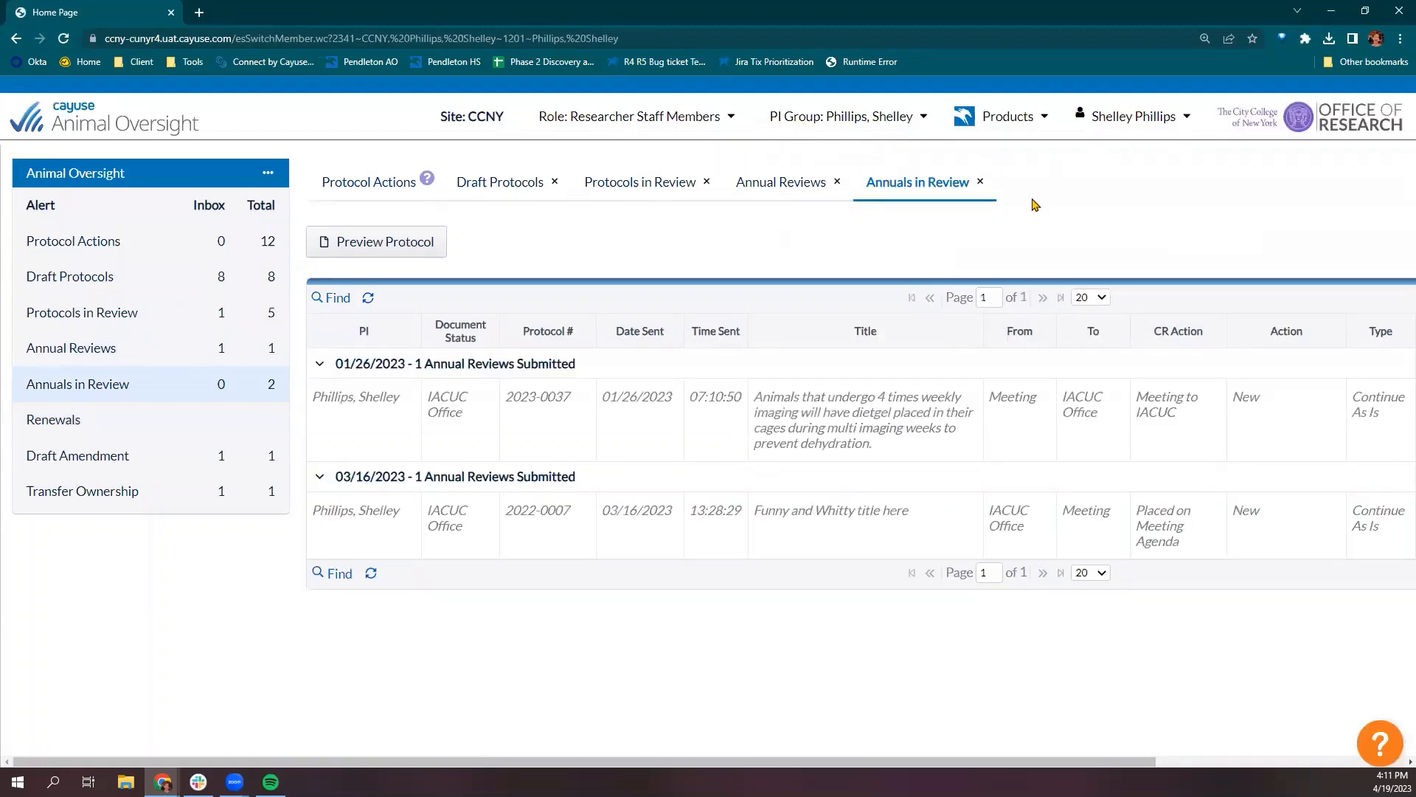
click(75, 357)
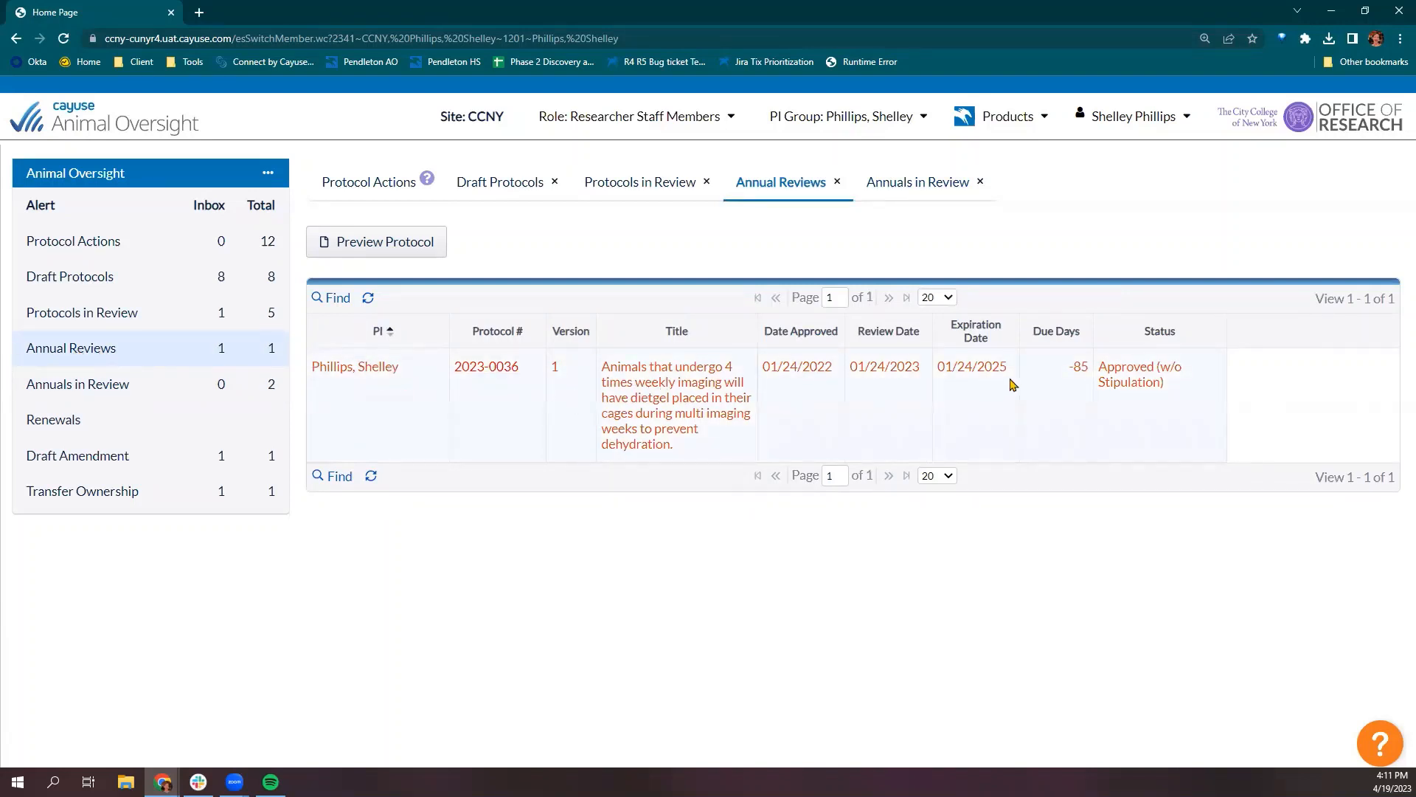
double_click(1078, 369)
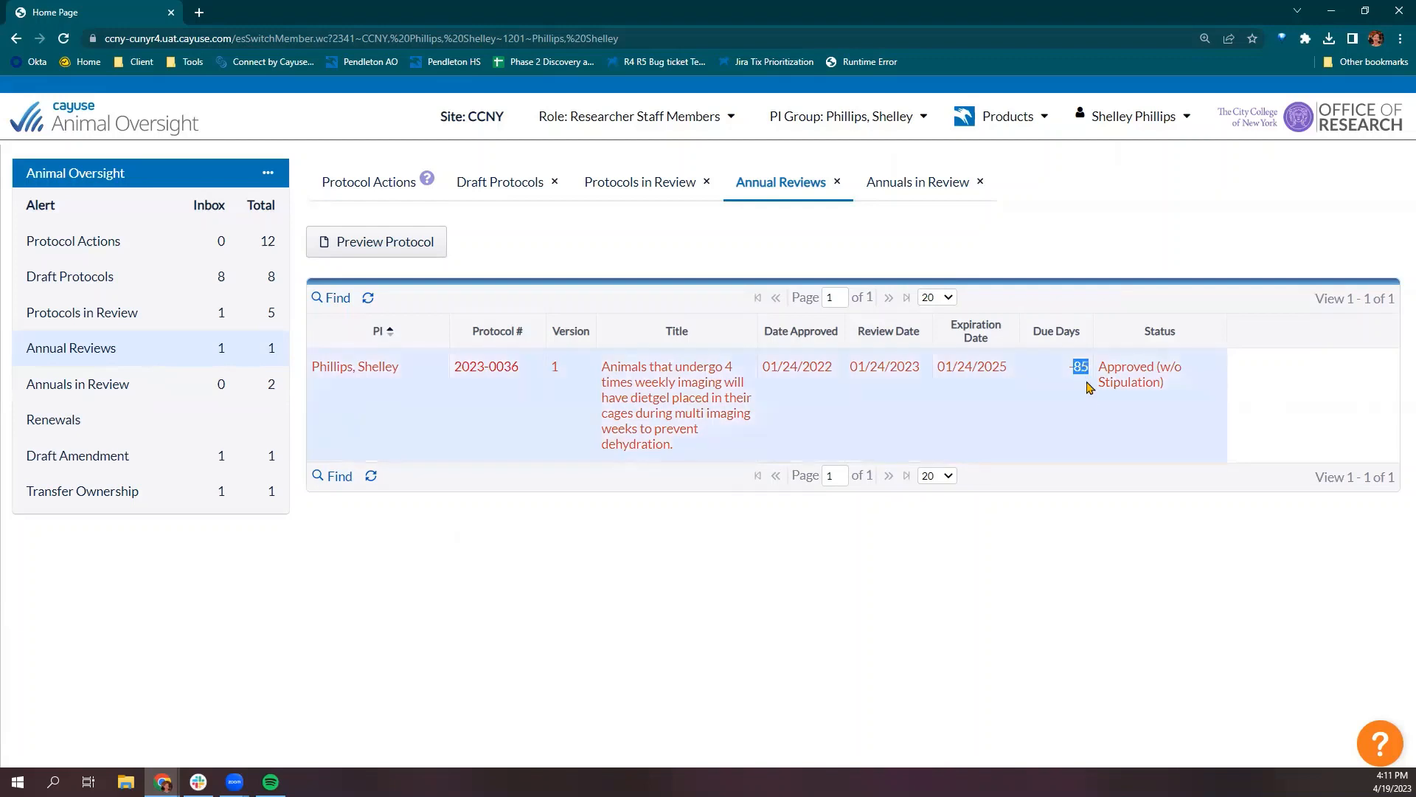
click(1086, 396)
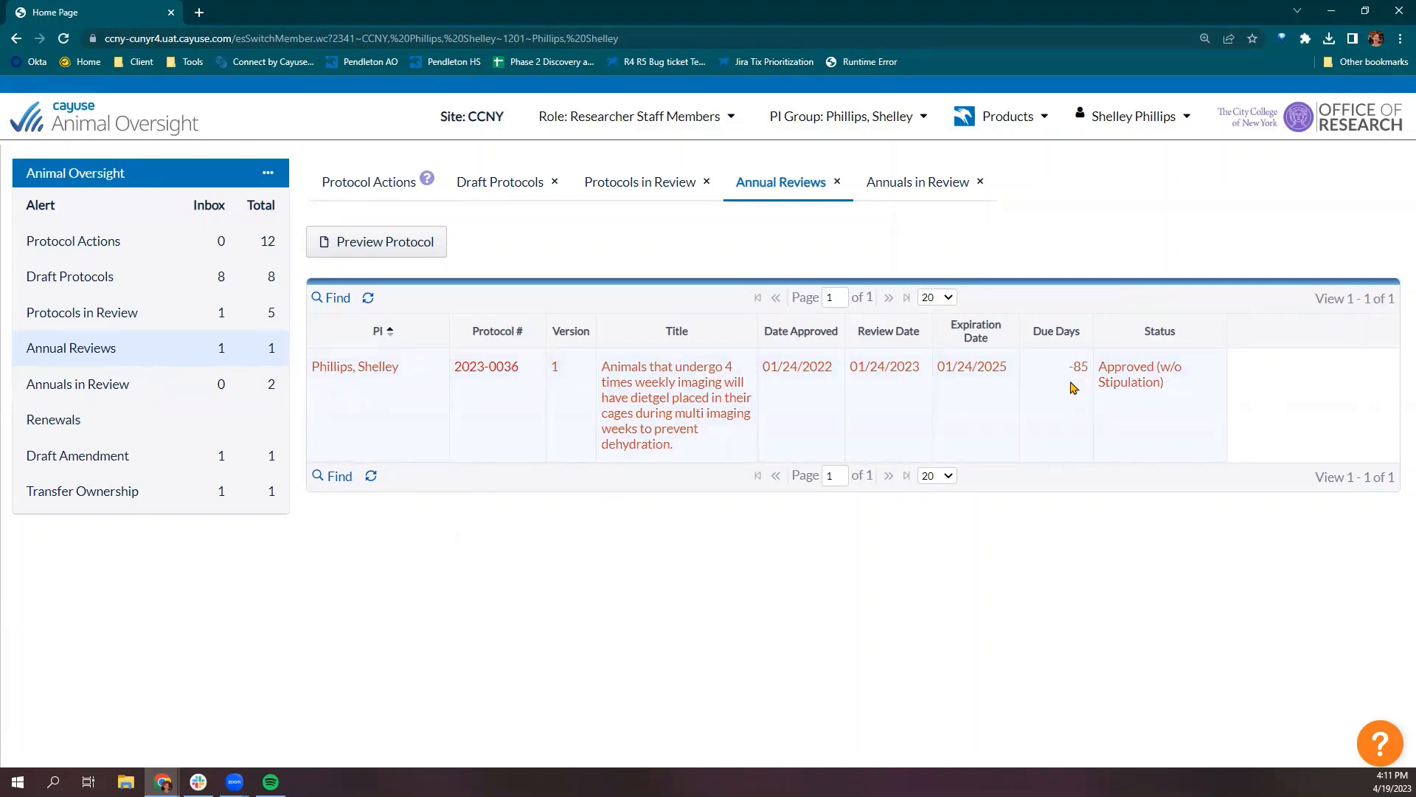
Open the annual review form of the overdue protocol and view its progress report.
click(480, 374)
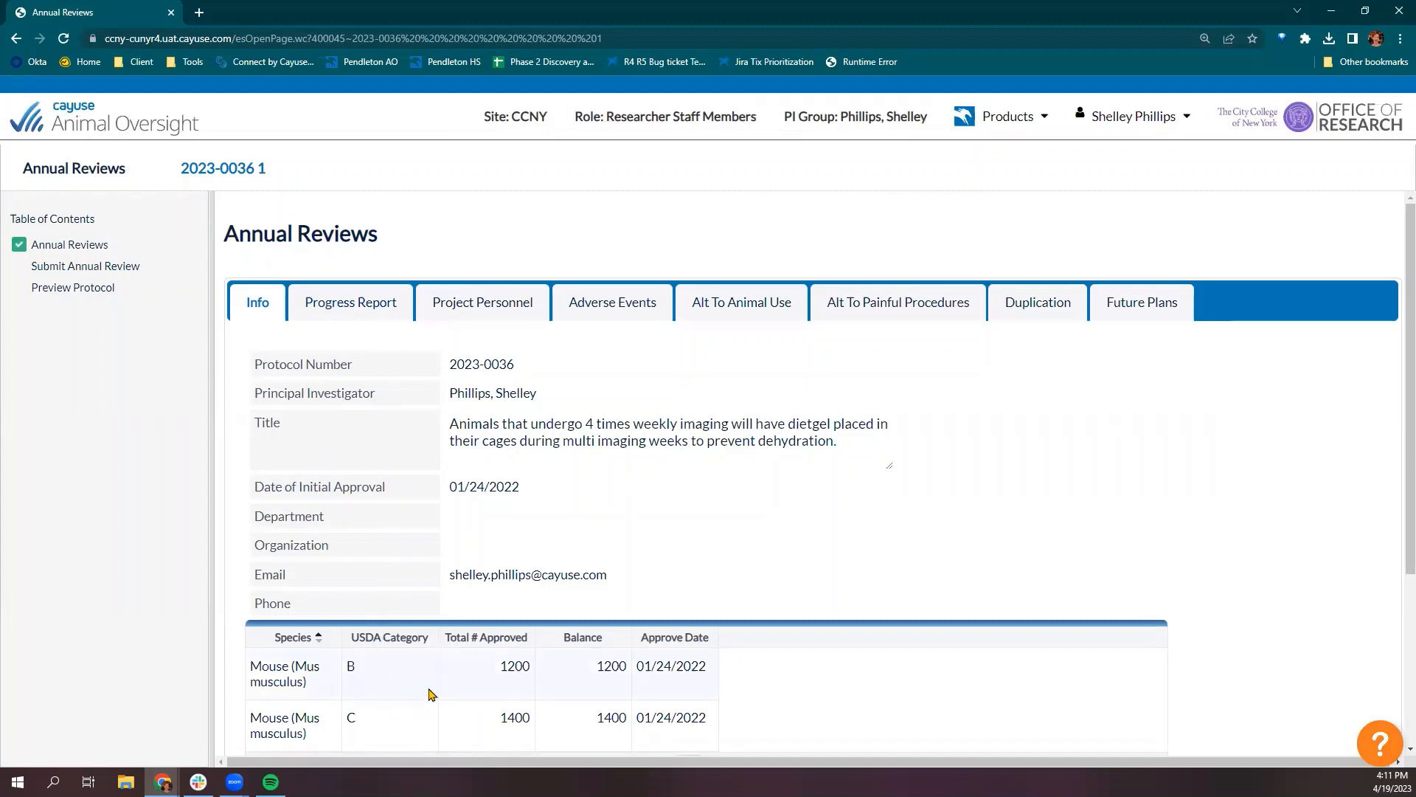
click(365, 302)
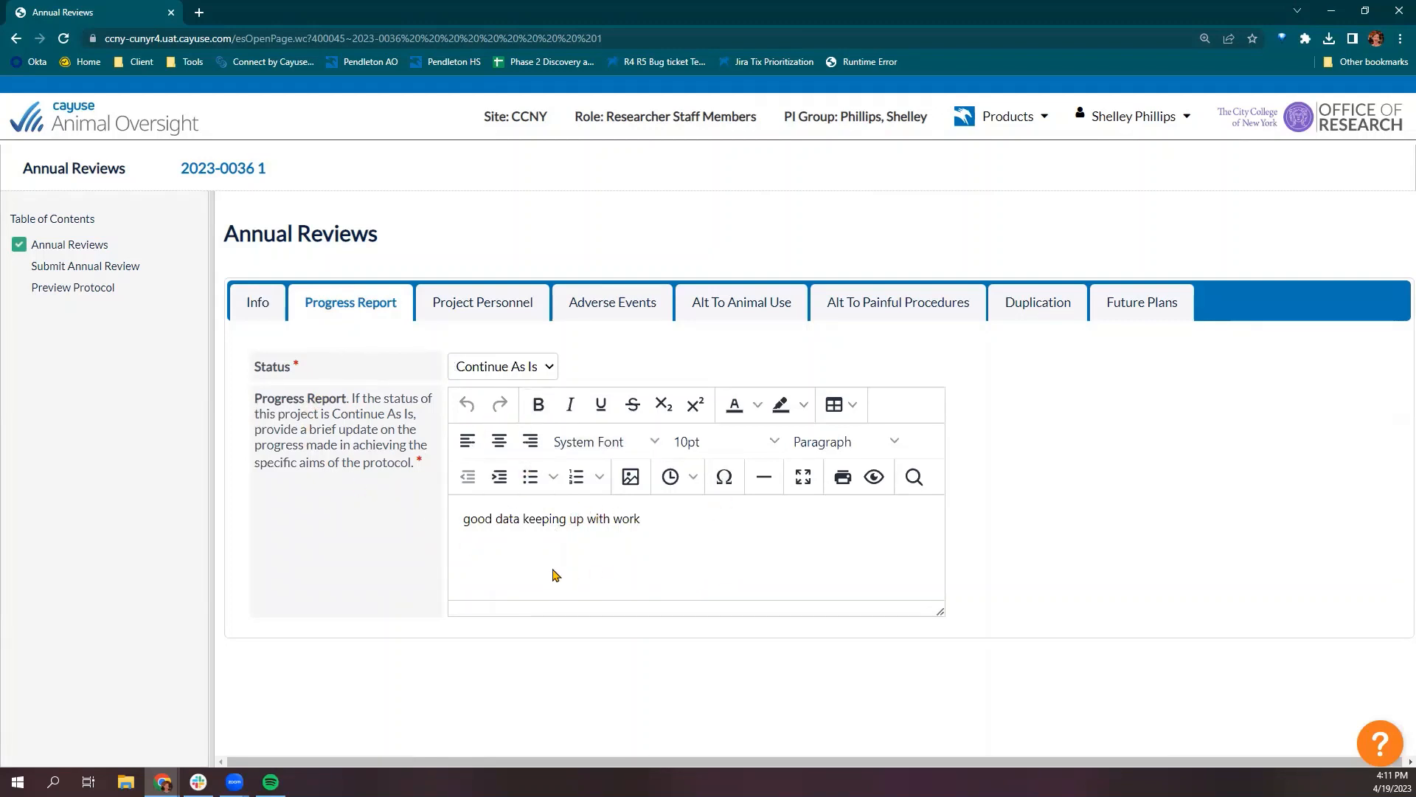
Try the "Withdrawn" status in the progress report and restore it to "Continue As Is".
click(551, 367)
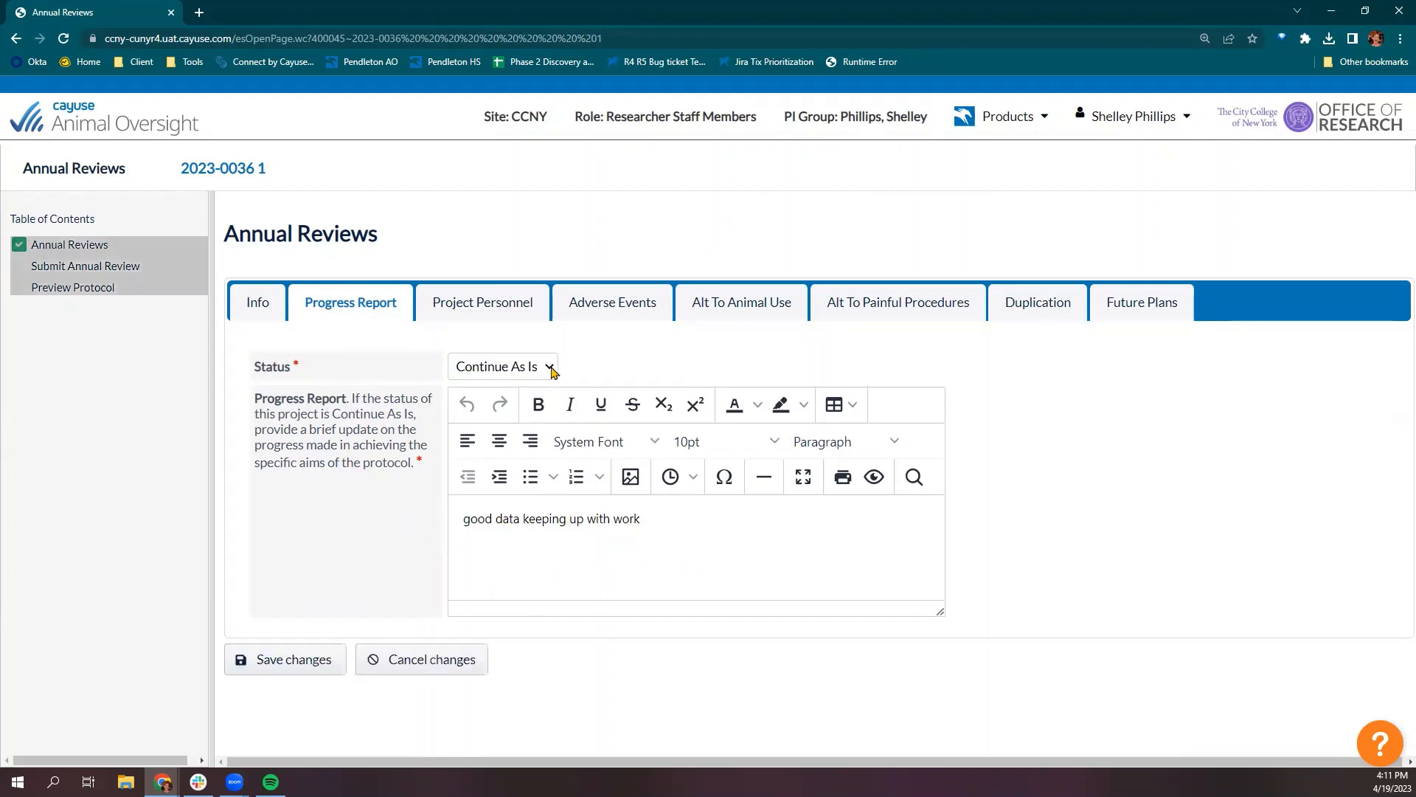
click(551, 367)
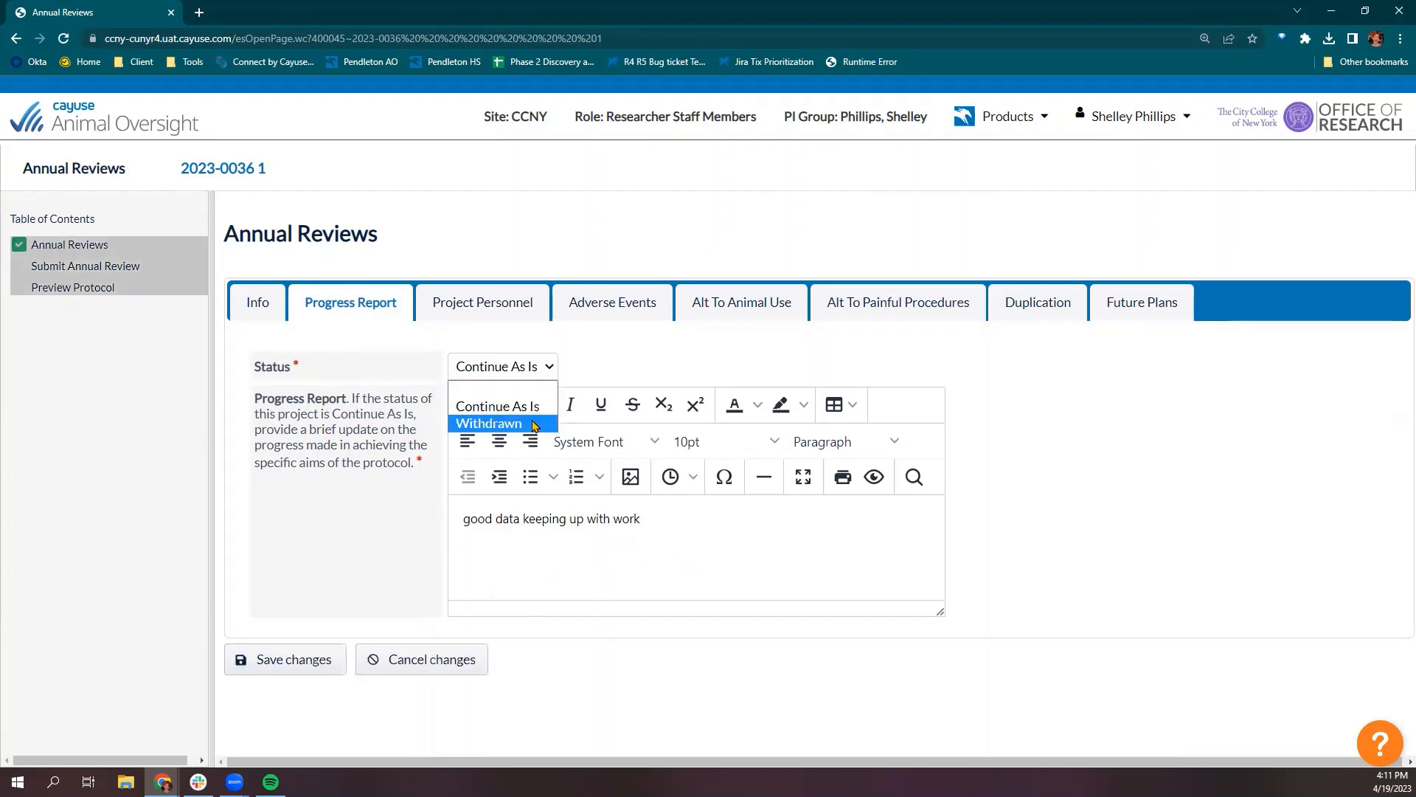
click(533, 423)
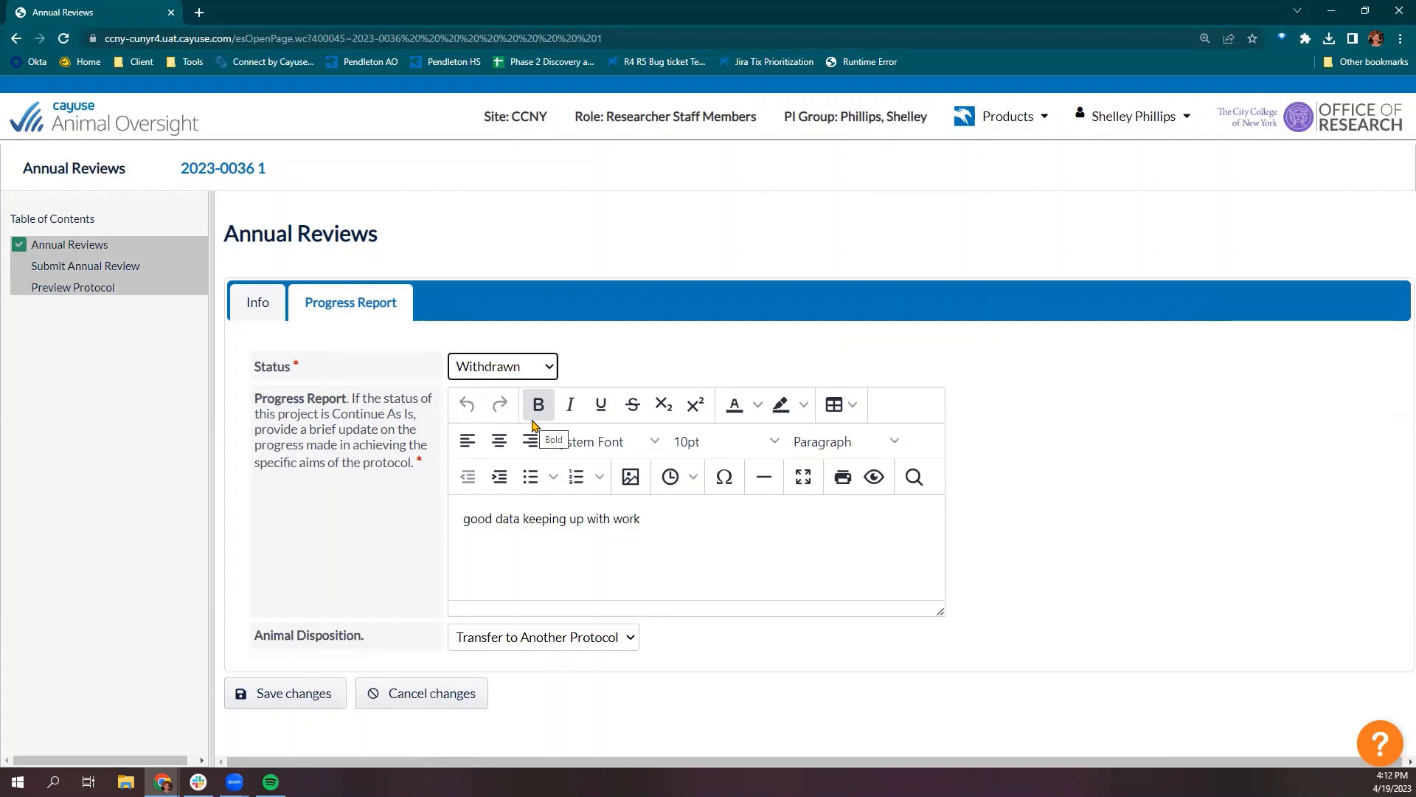
click(549, 367)
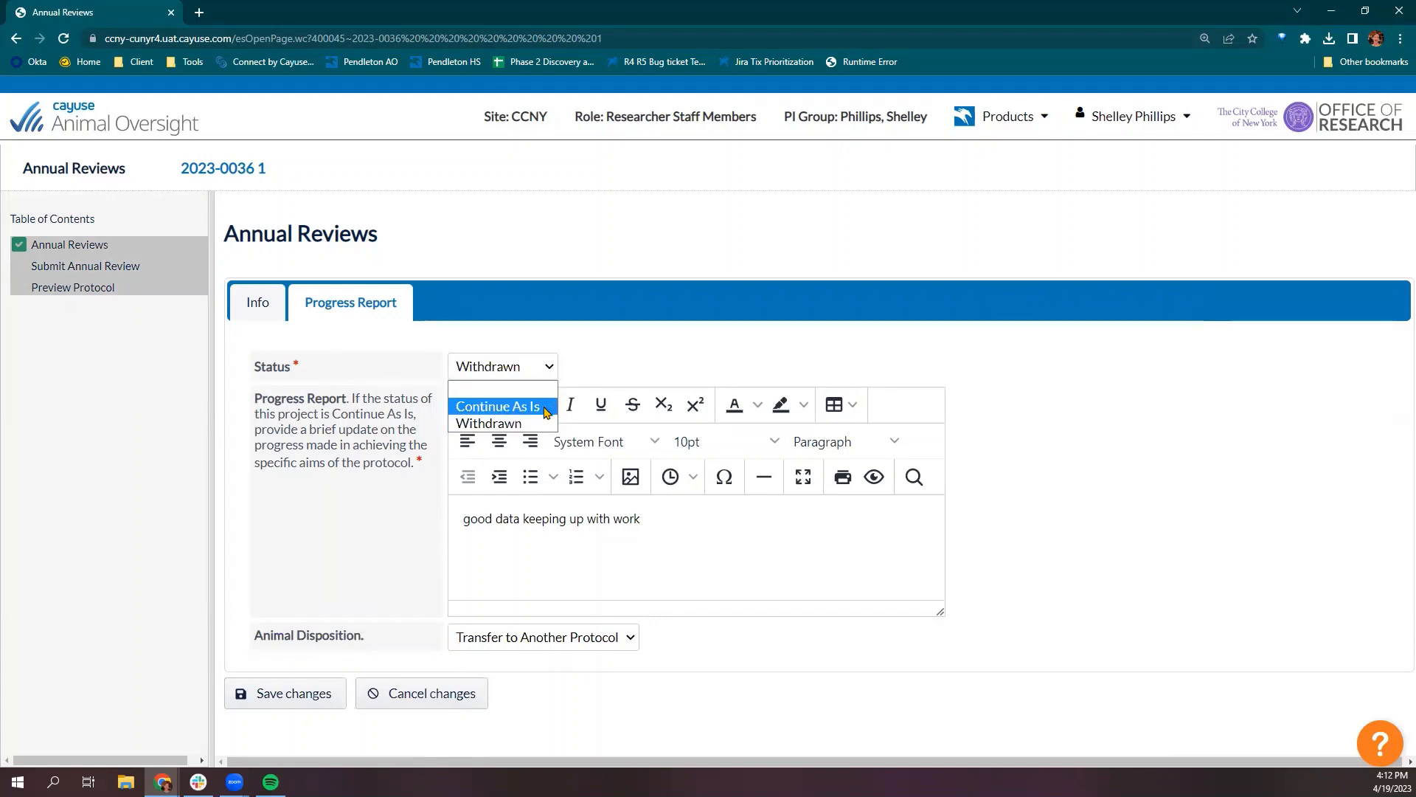
click(544, 407)
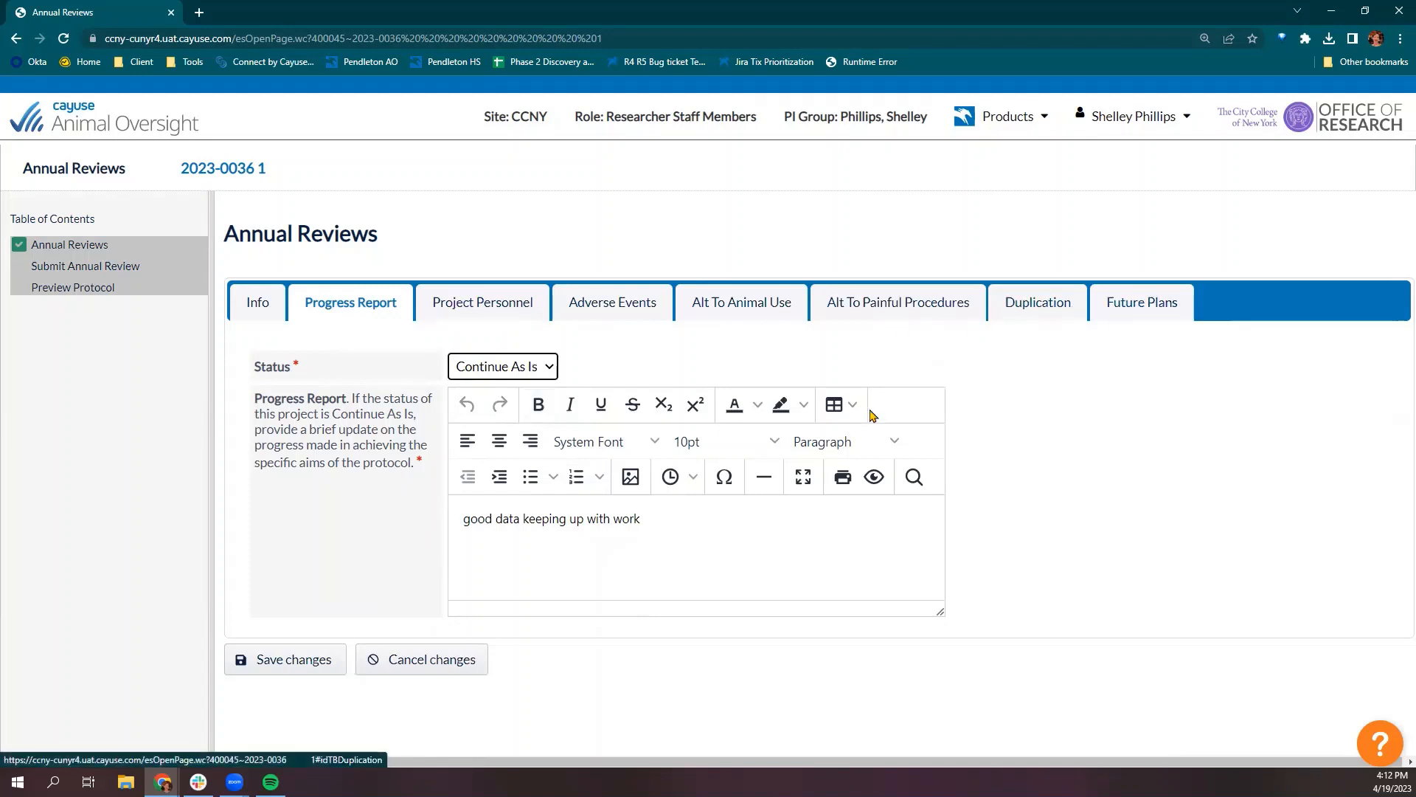
Review the annual review's project personnel, adverse events, alternatives to animal use and painful procedures, and duplication sections.
click(443, 303)
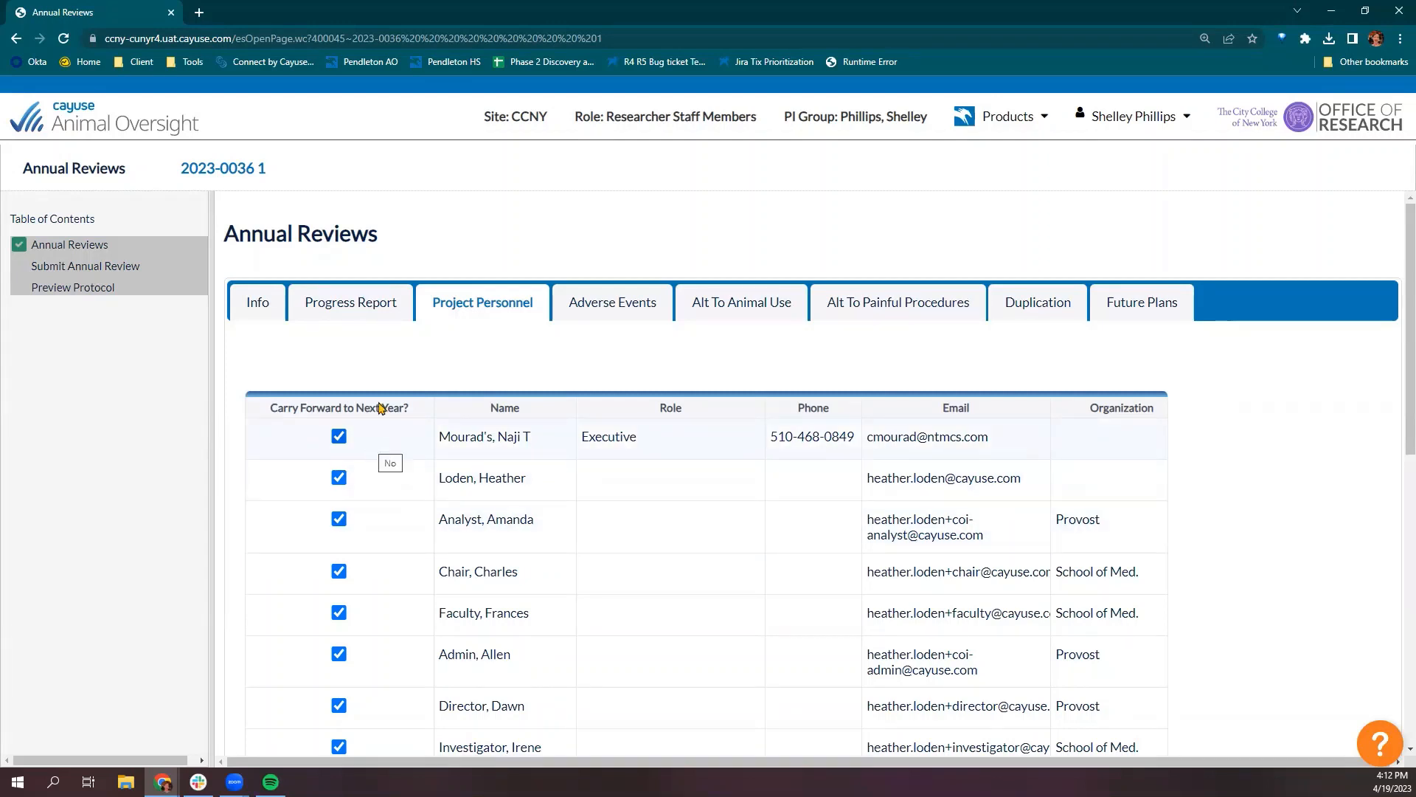
click(610, 310)
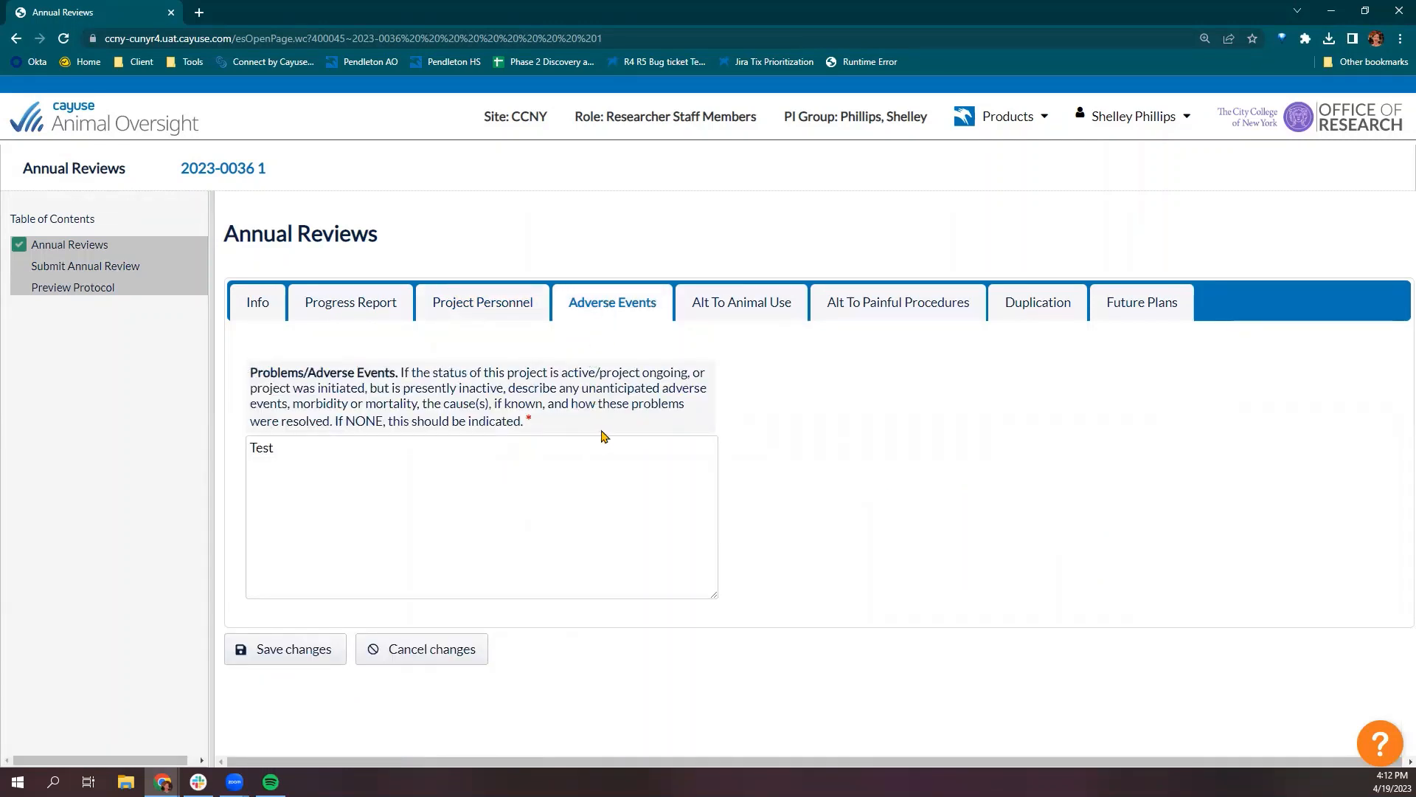
click(734, 311)
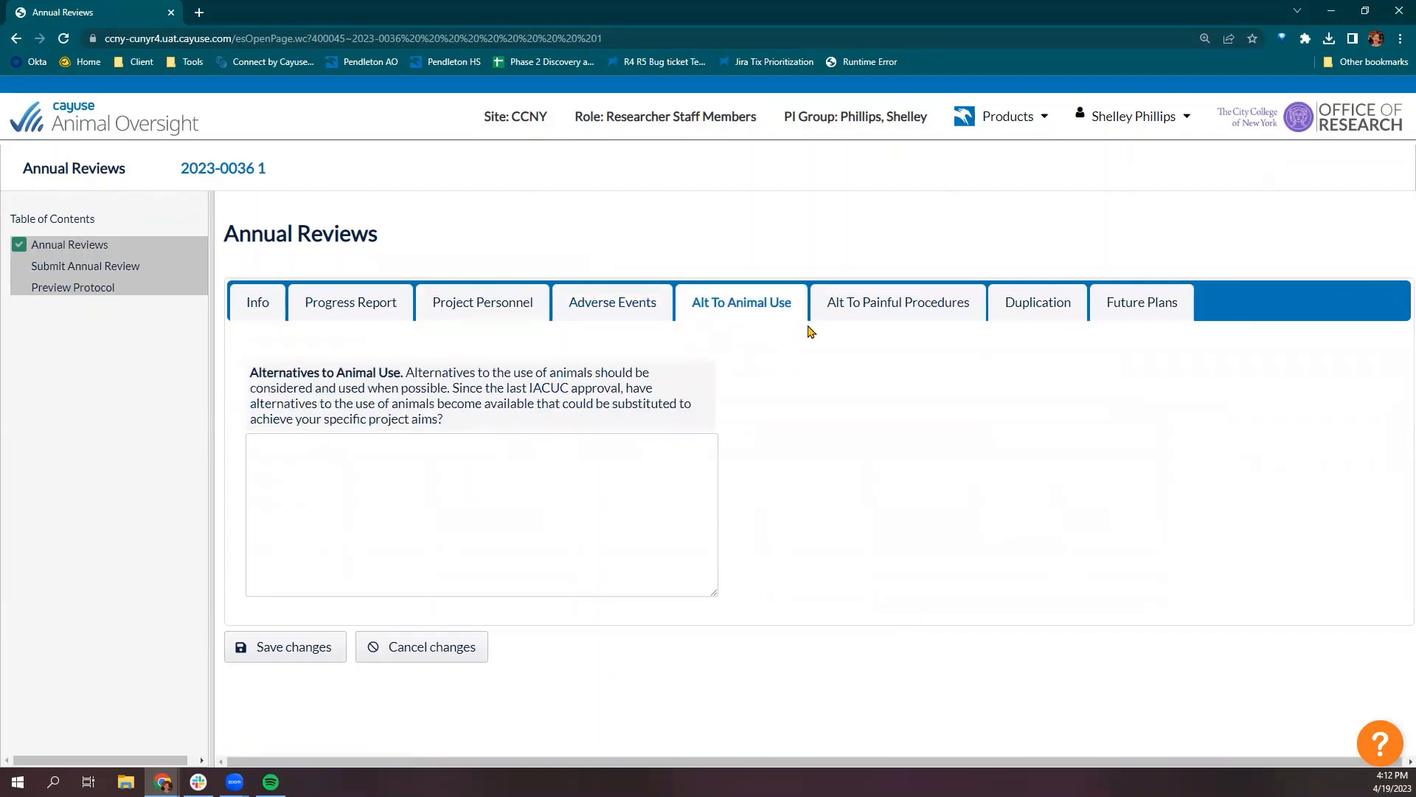
click(889, 317)
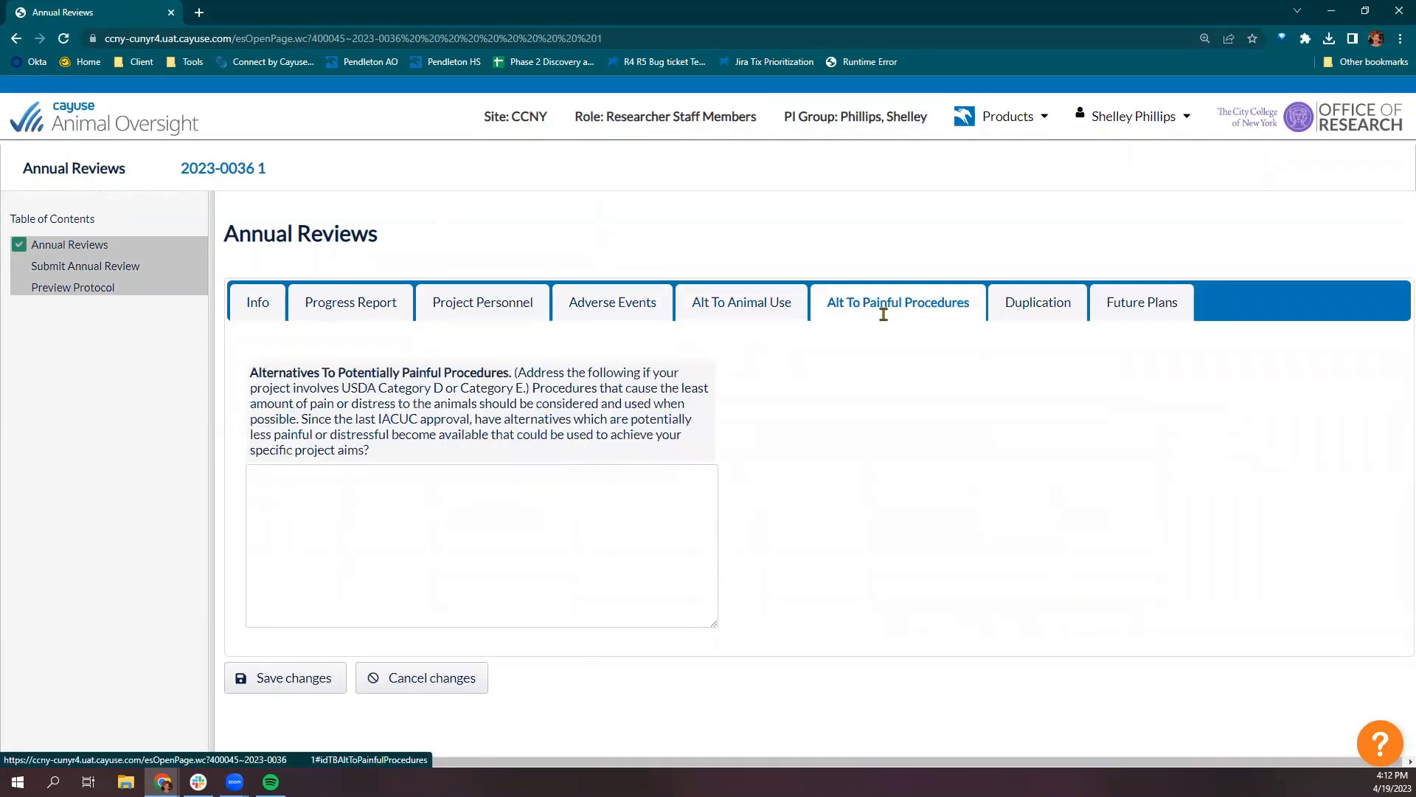
click(1016, 305)
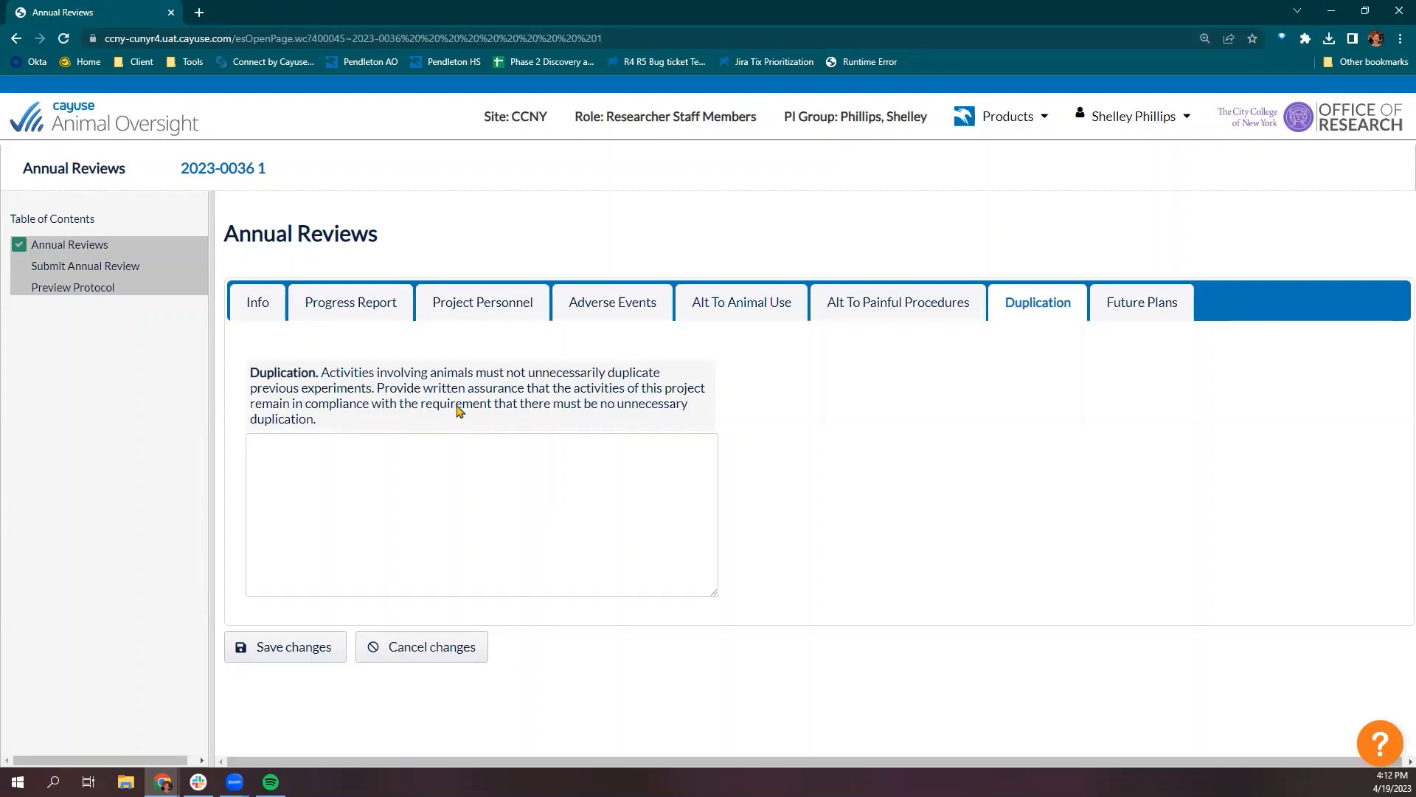
Set the annual review's future plan to "Changes are planned" and save the changes.
click(1136, 305)
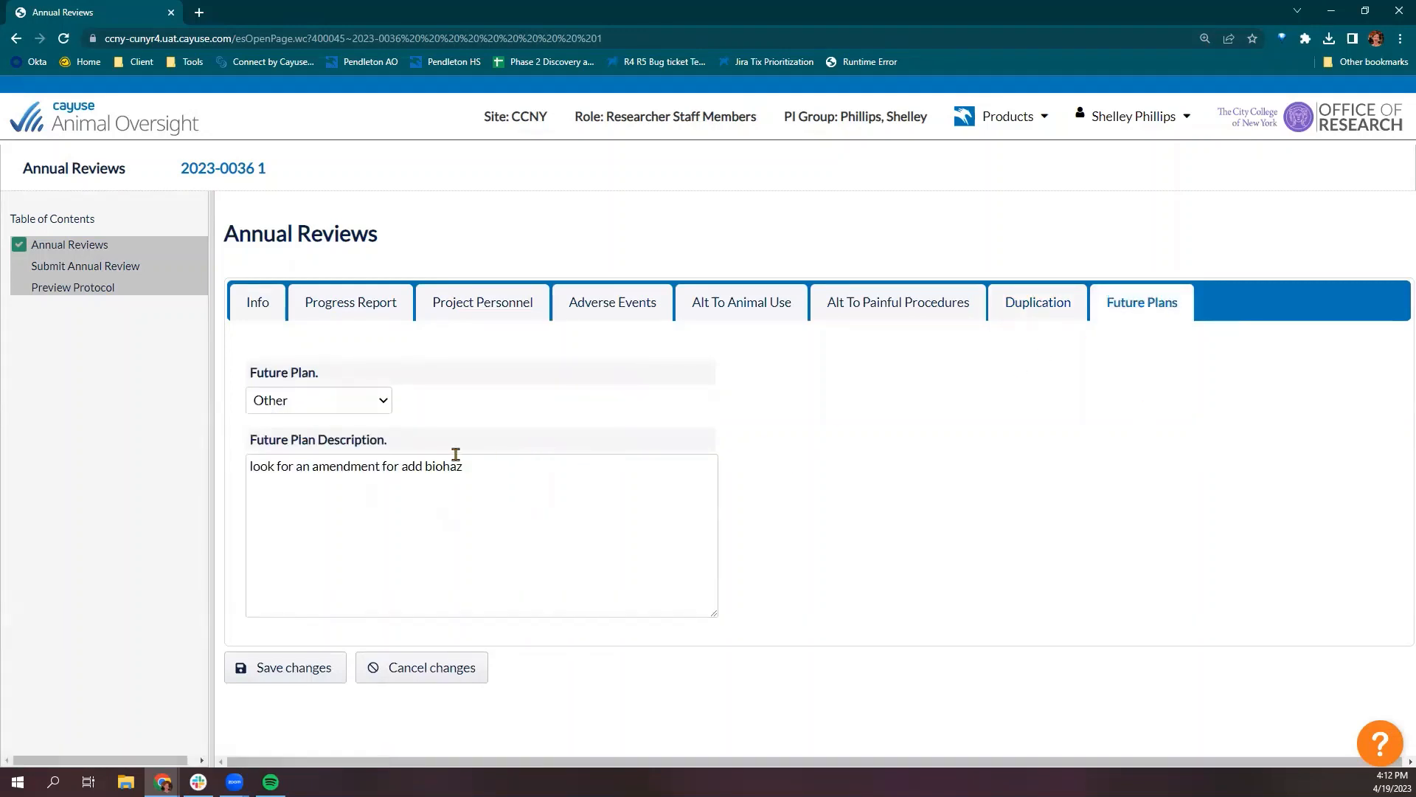
click(384, 400)
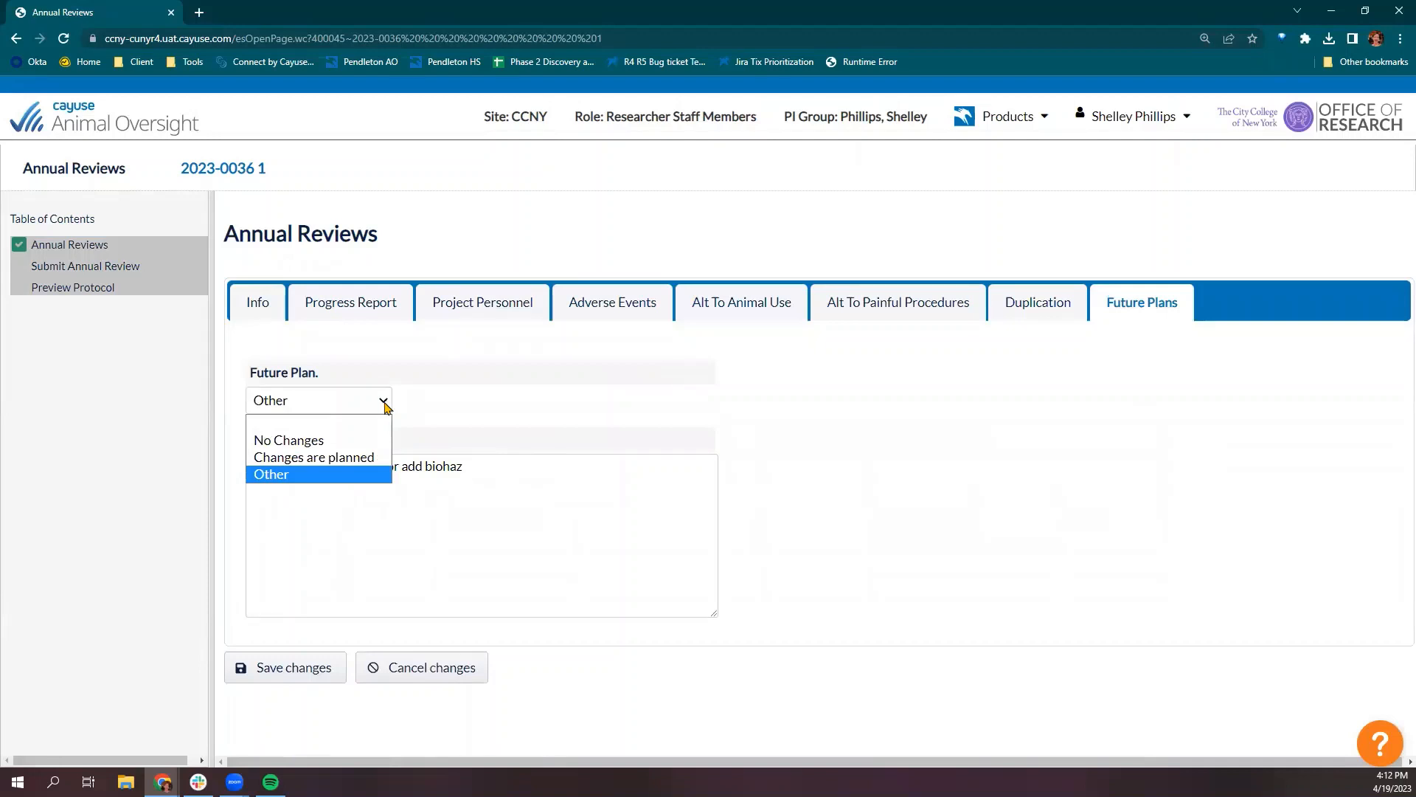
click(372, 441)
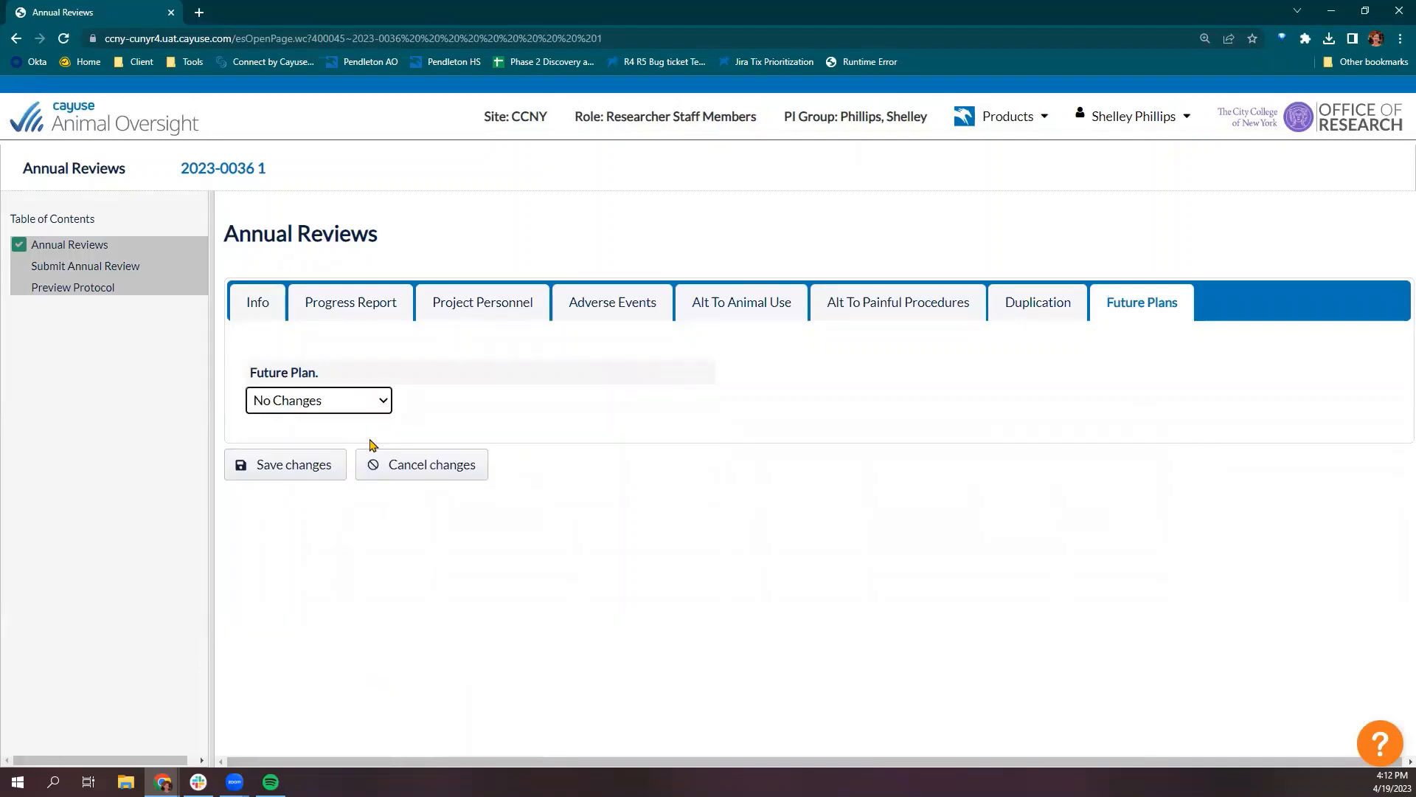
click(383, 403)
click(371, 458)
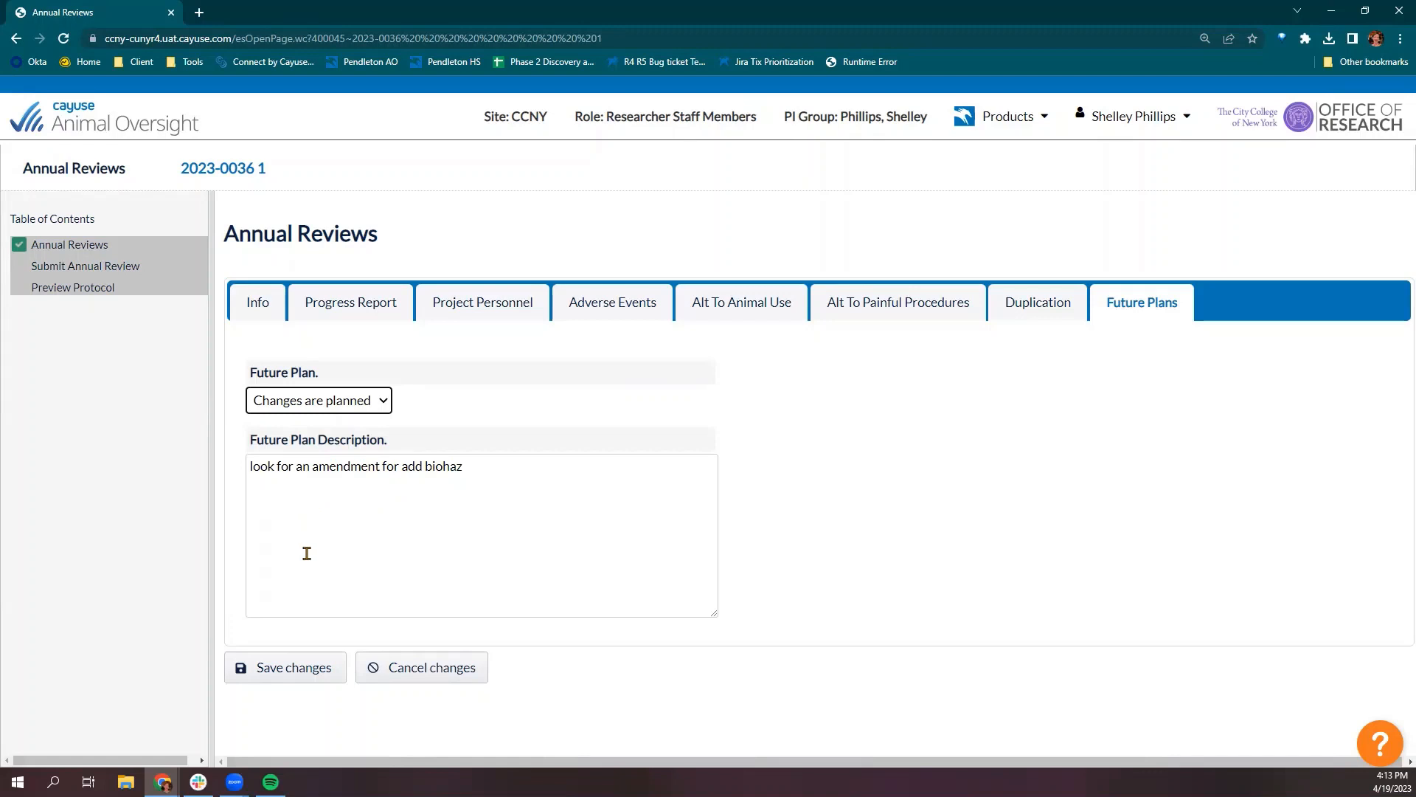
click(297, 672)
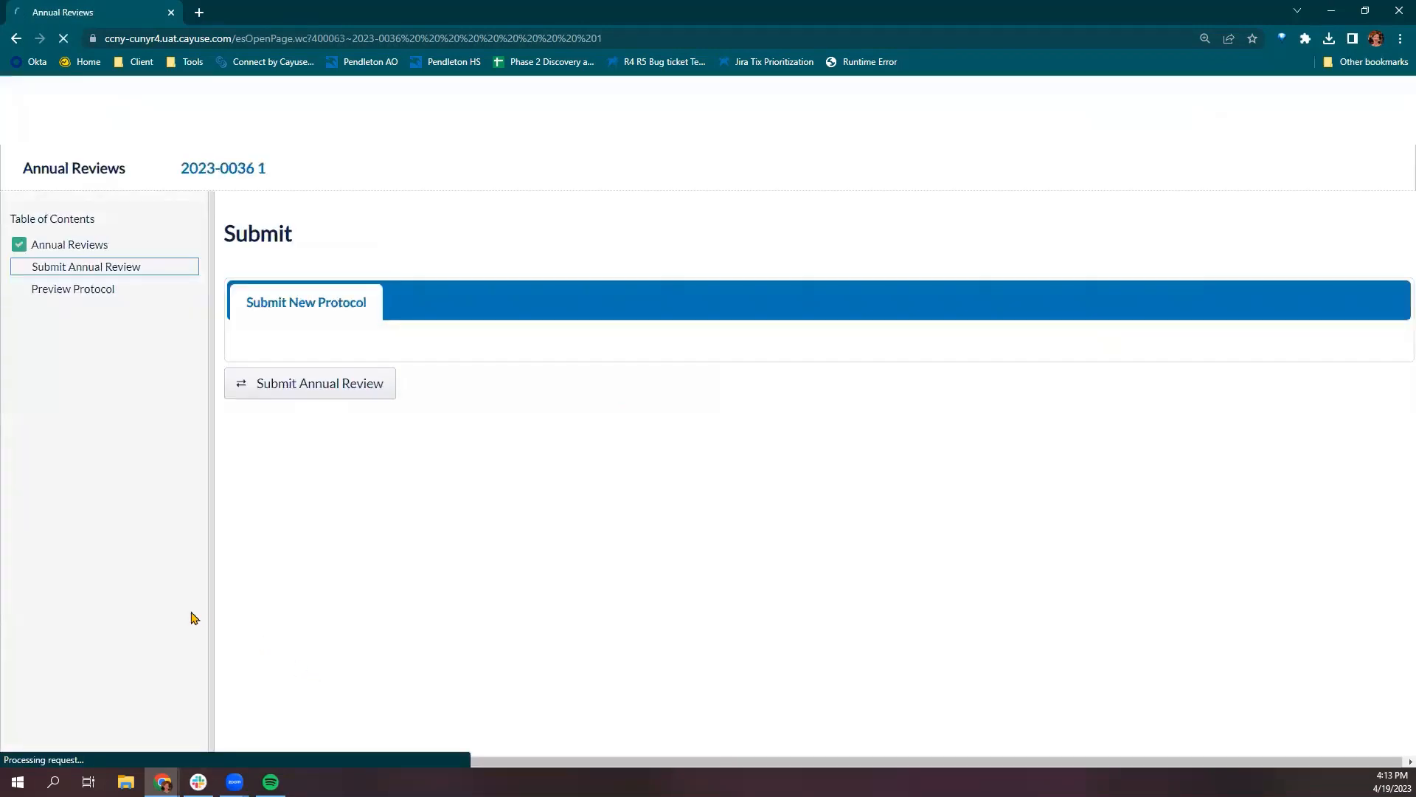
Submit the annual review and check its entry in the list of annuals in review.
click(297, 389)
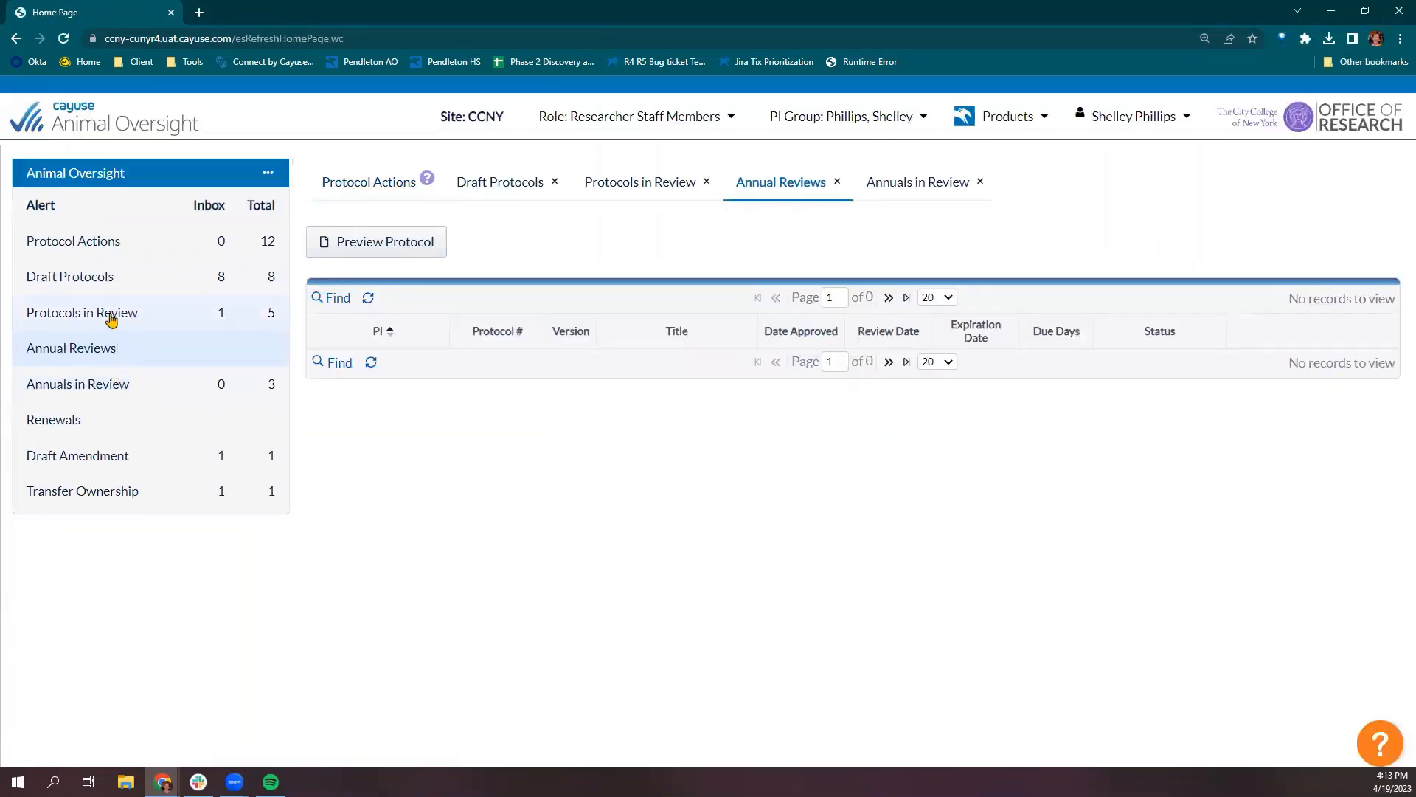
click(39, 389)
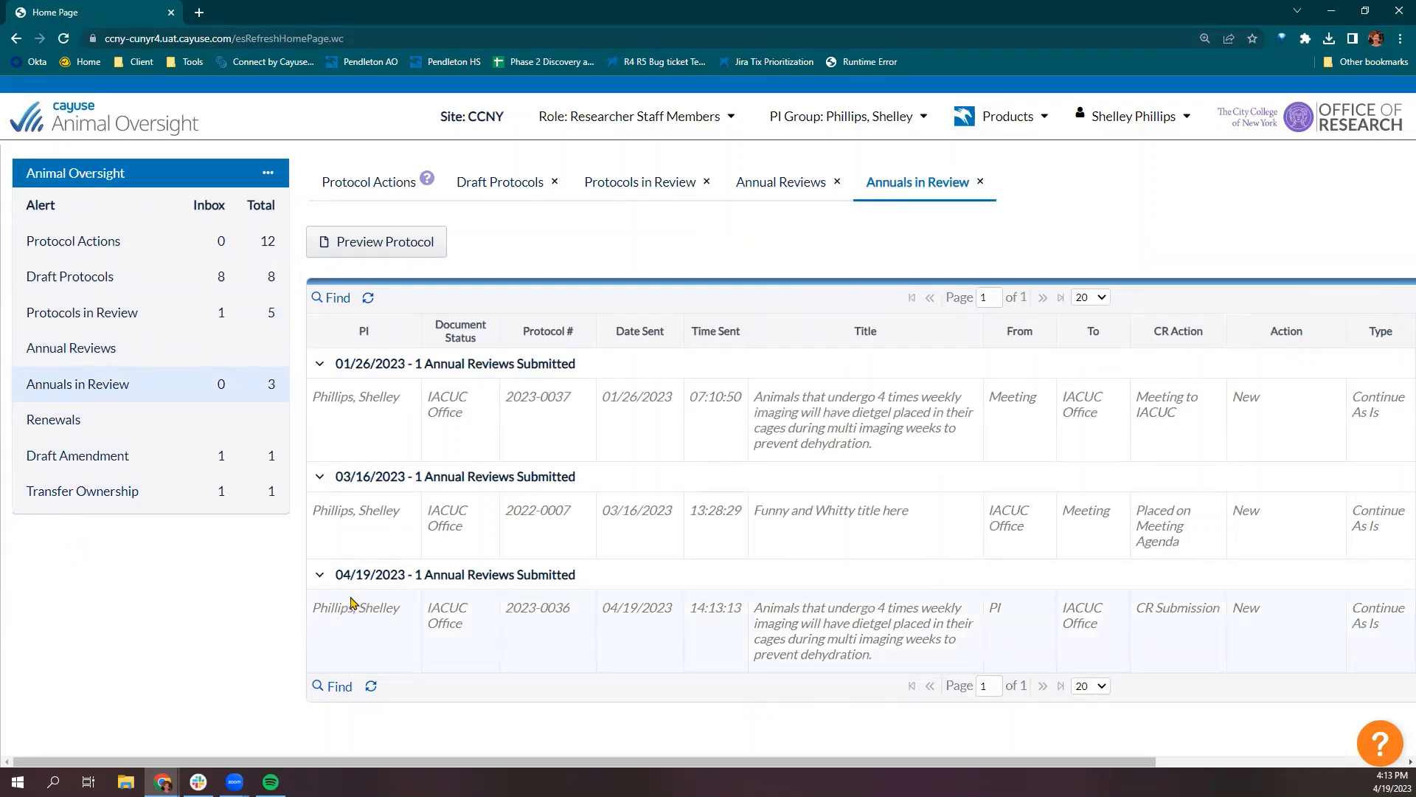
drag(328, 609, 439, 611)
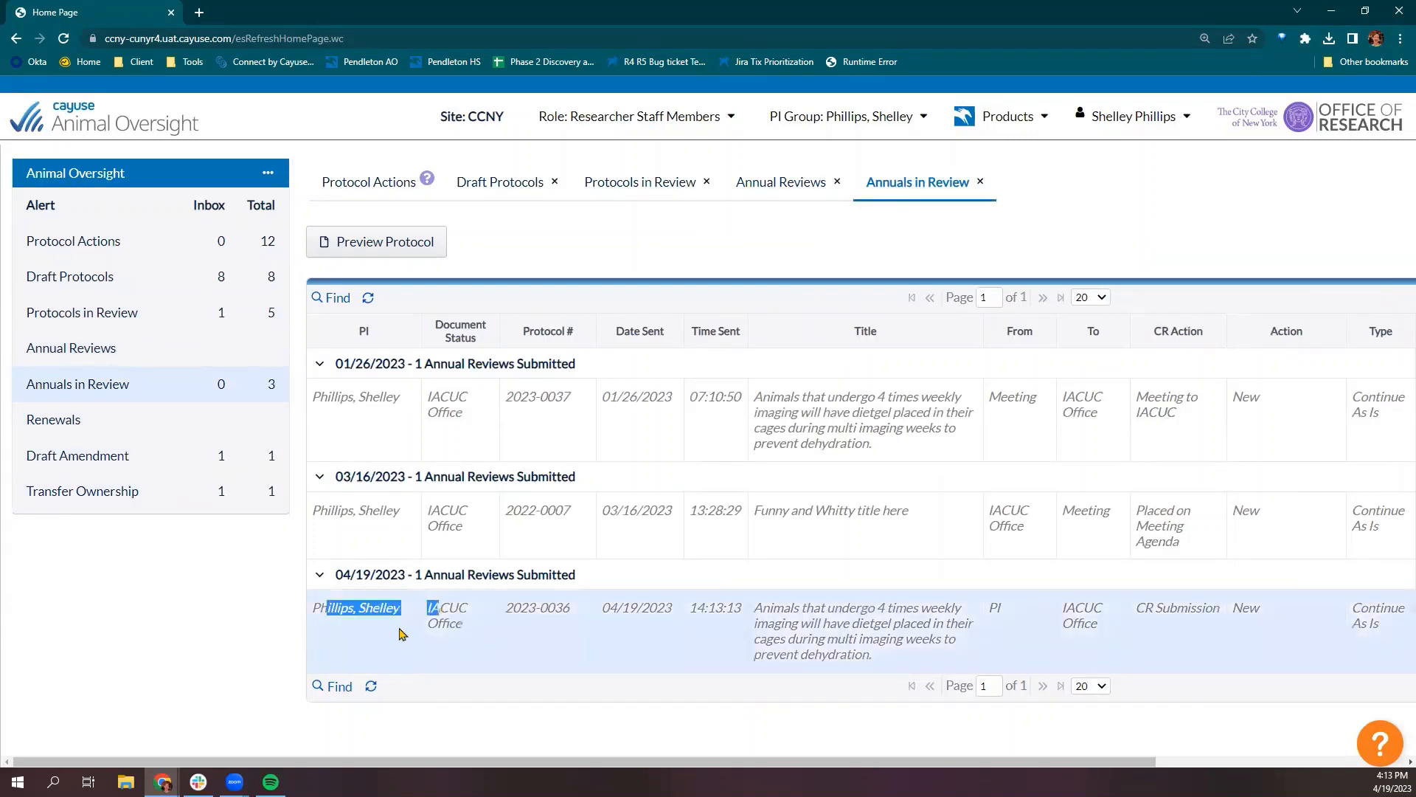
click(402, 633)
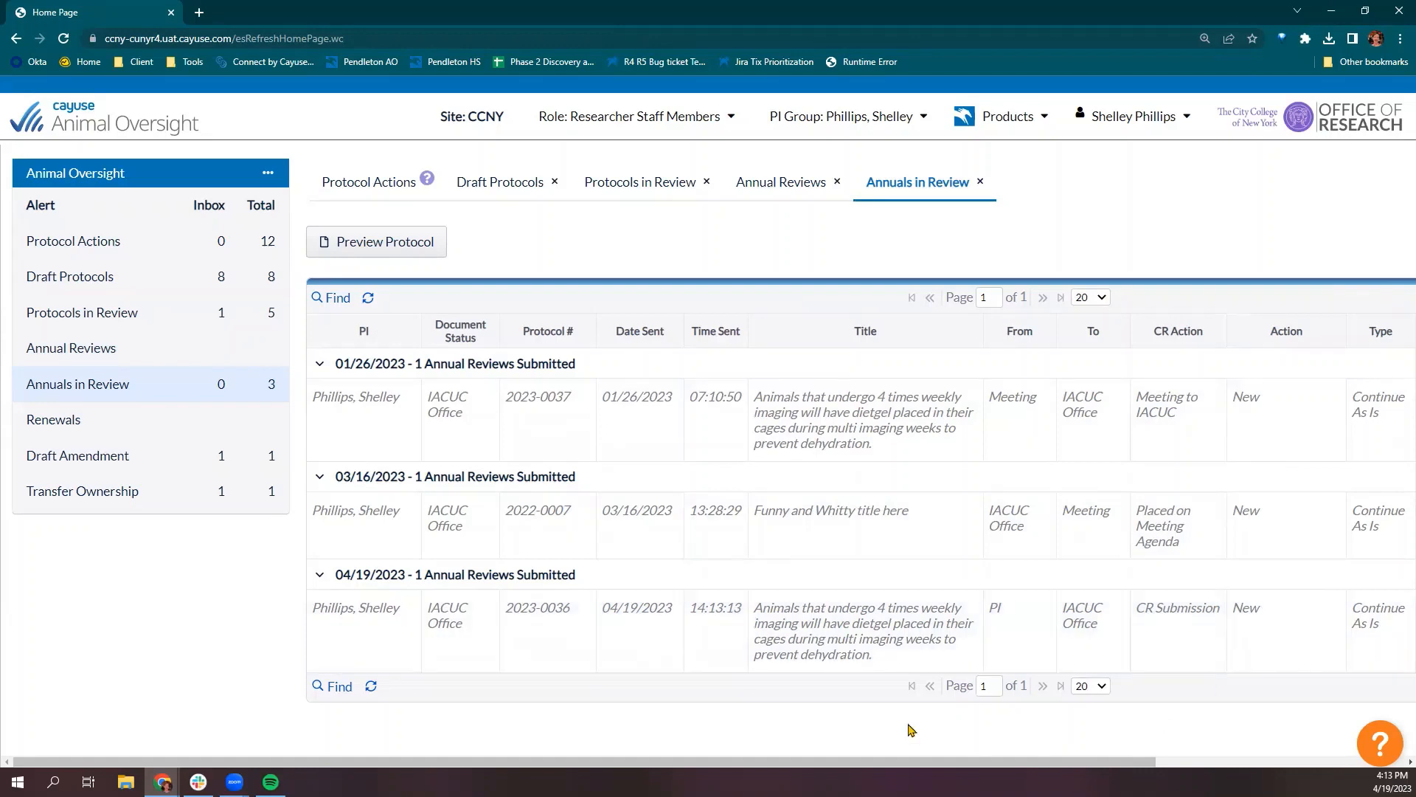
Review the list of submitted amendments and new protocols in review, including the current action of each.
click(200, 317)
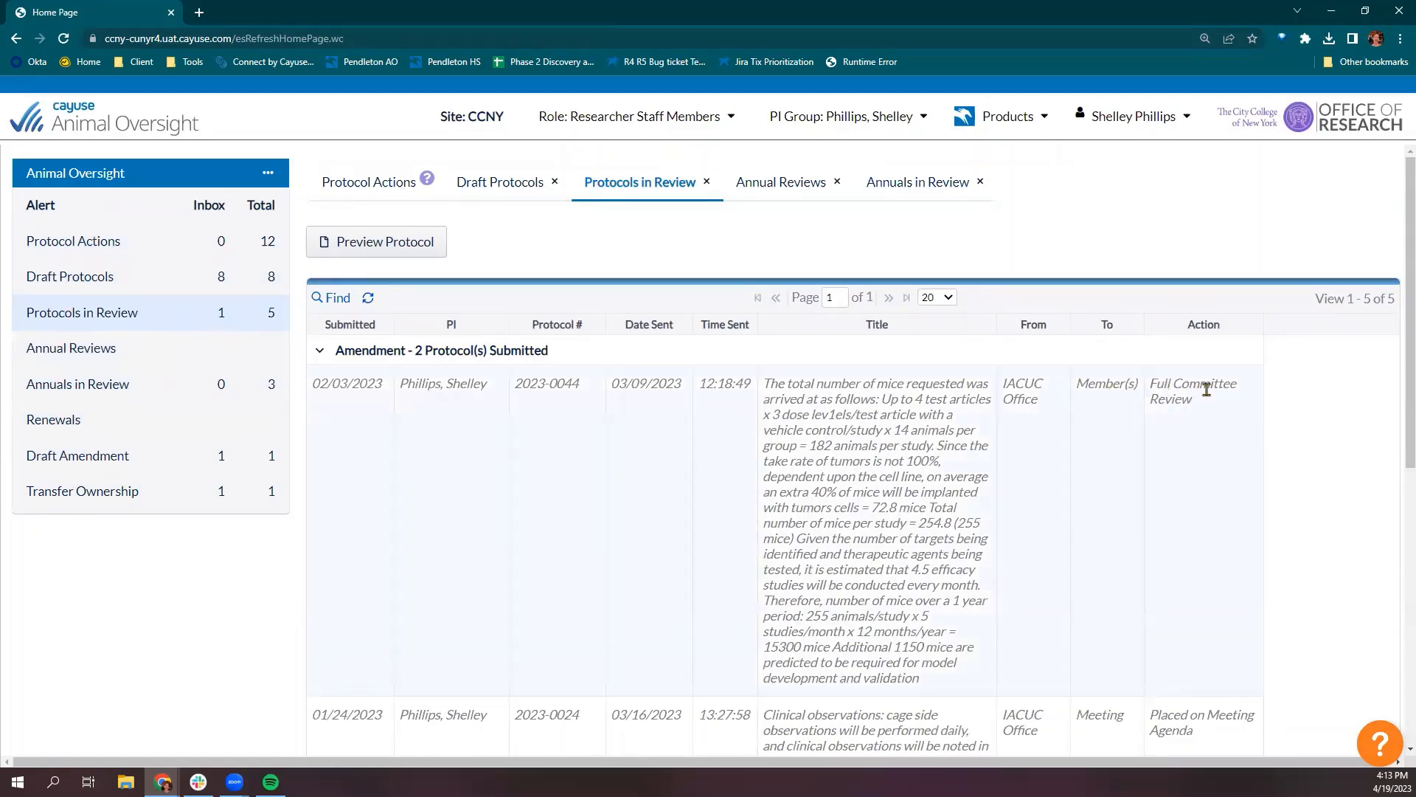
scroll(1207, 389, down, 3)
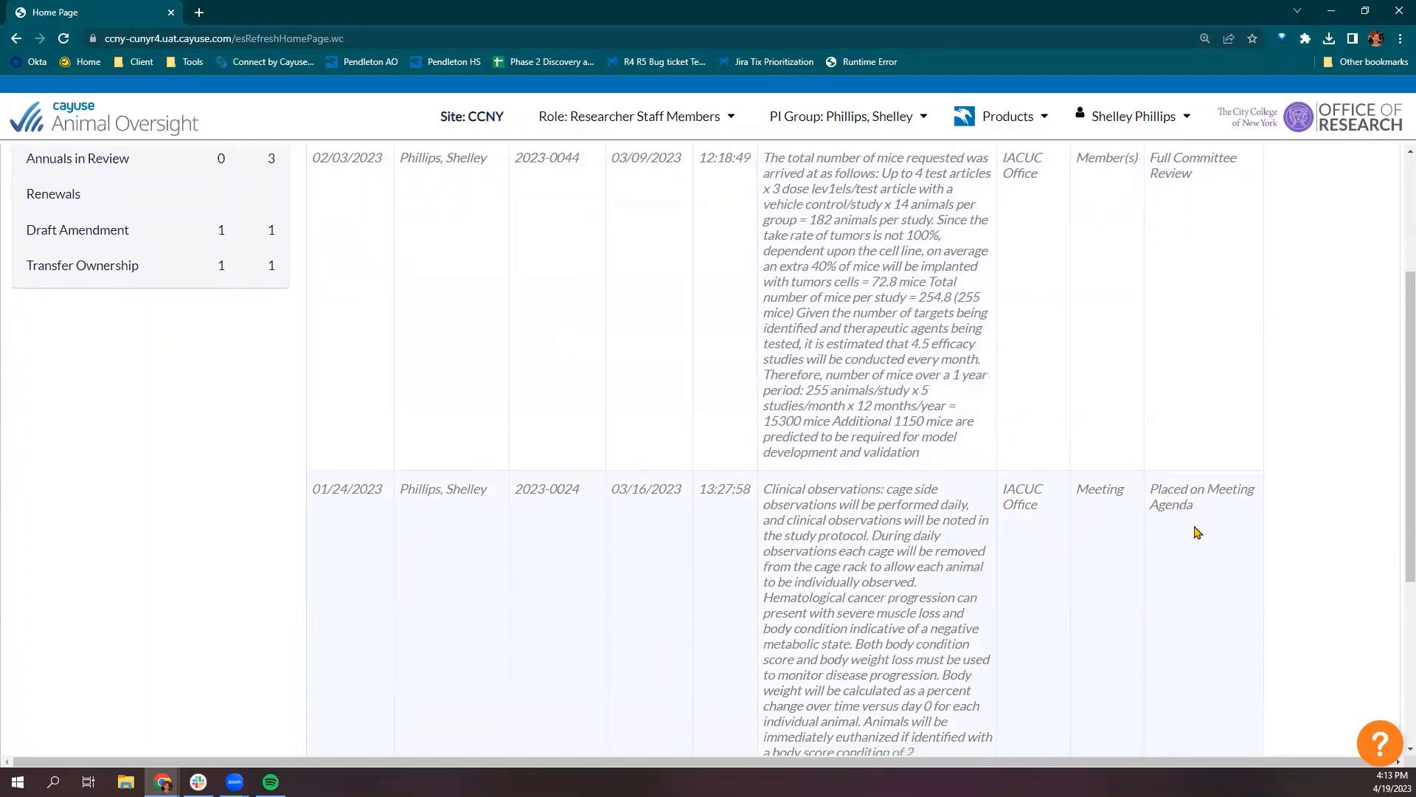
scroll(1197, 533, down, 4)
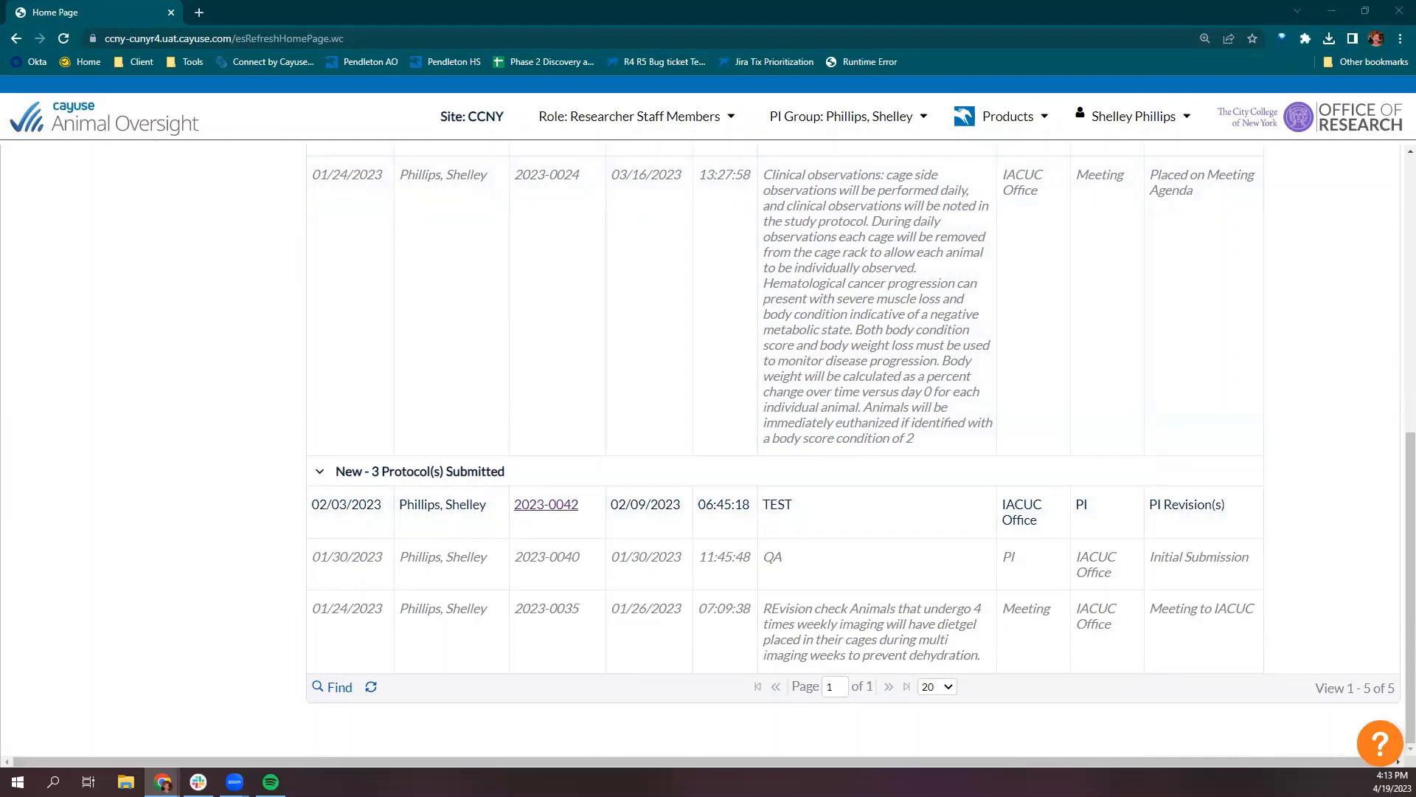
scroll(147, 442, up, 7)
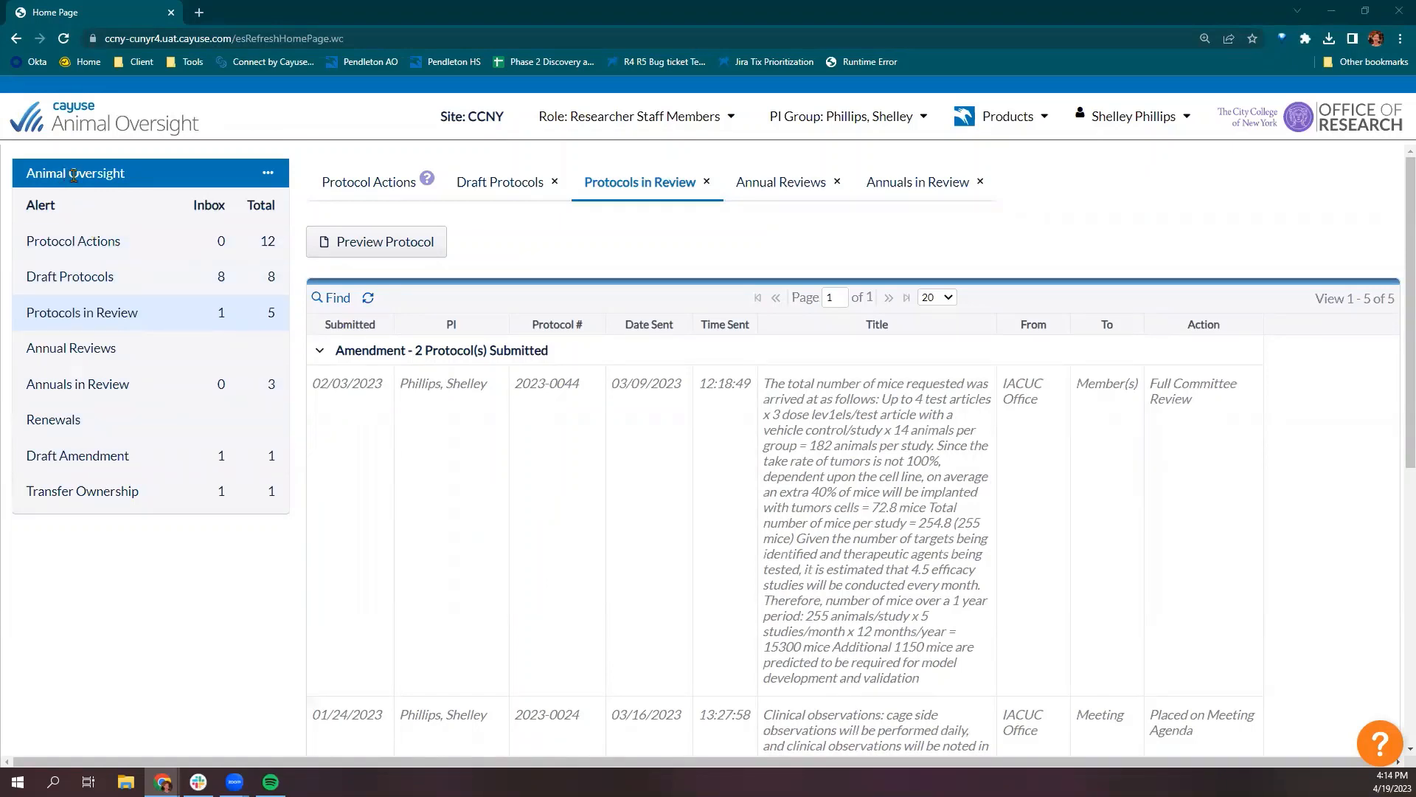
Run a protocol search filtered by Status equals "Approved (w/o Stipulation)".
click(267, 177)
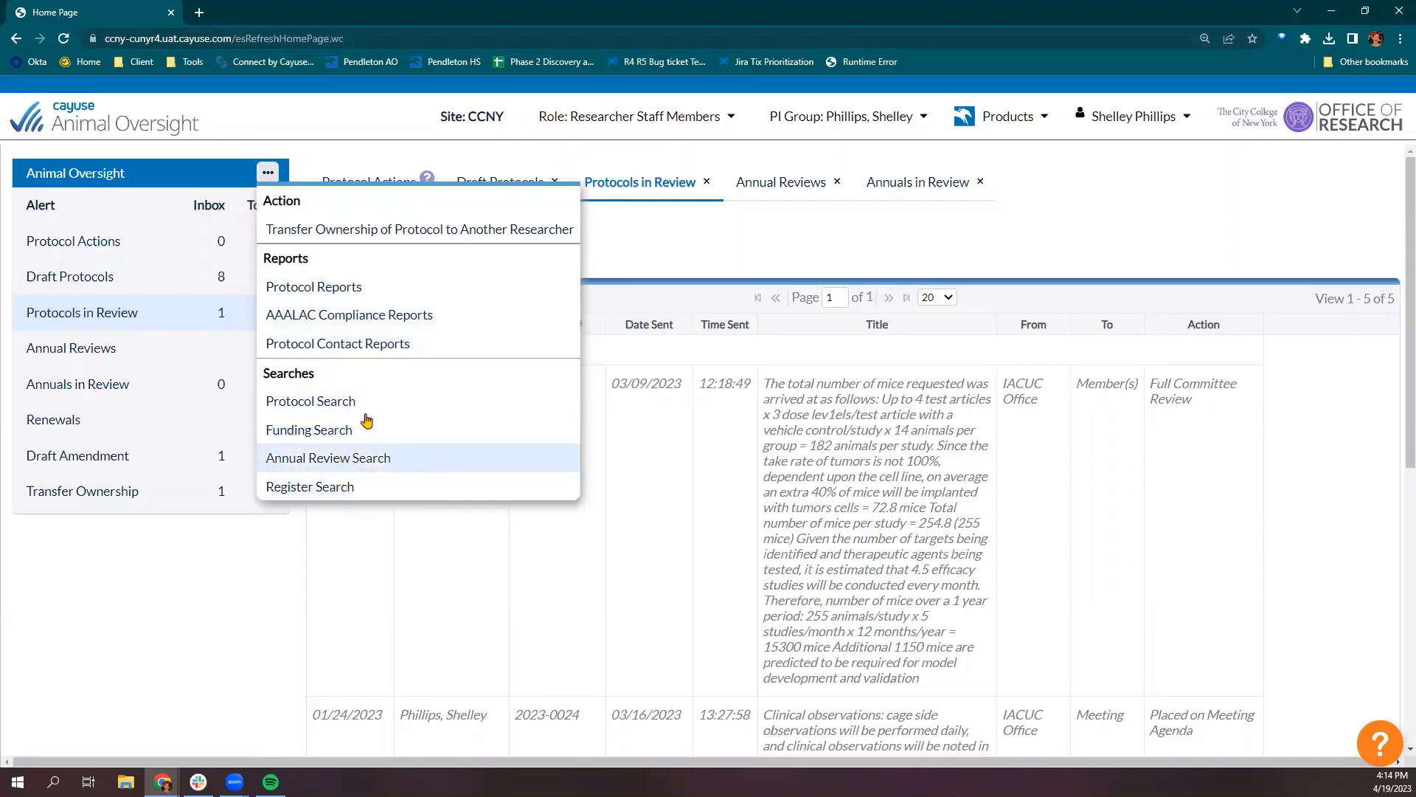
click(324, 401)
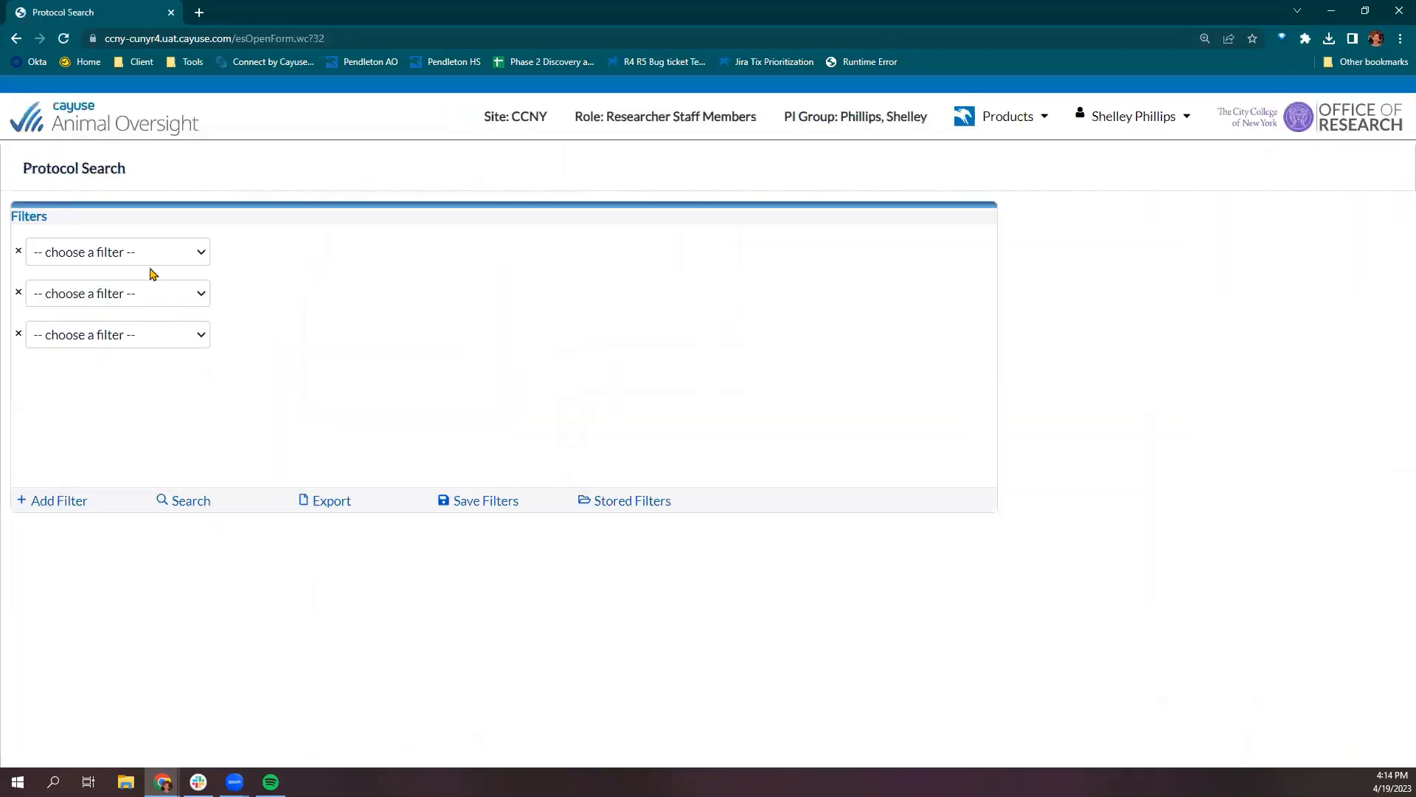
click(152, 255)
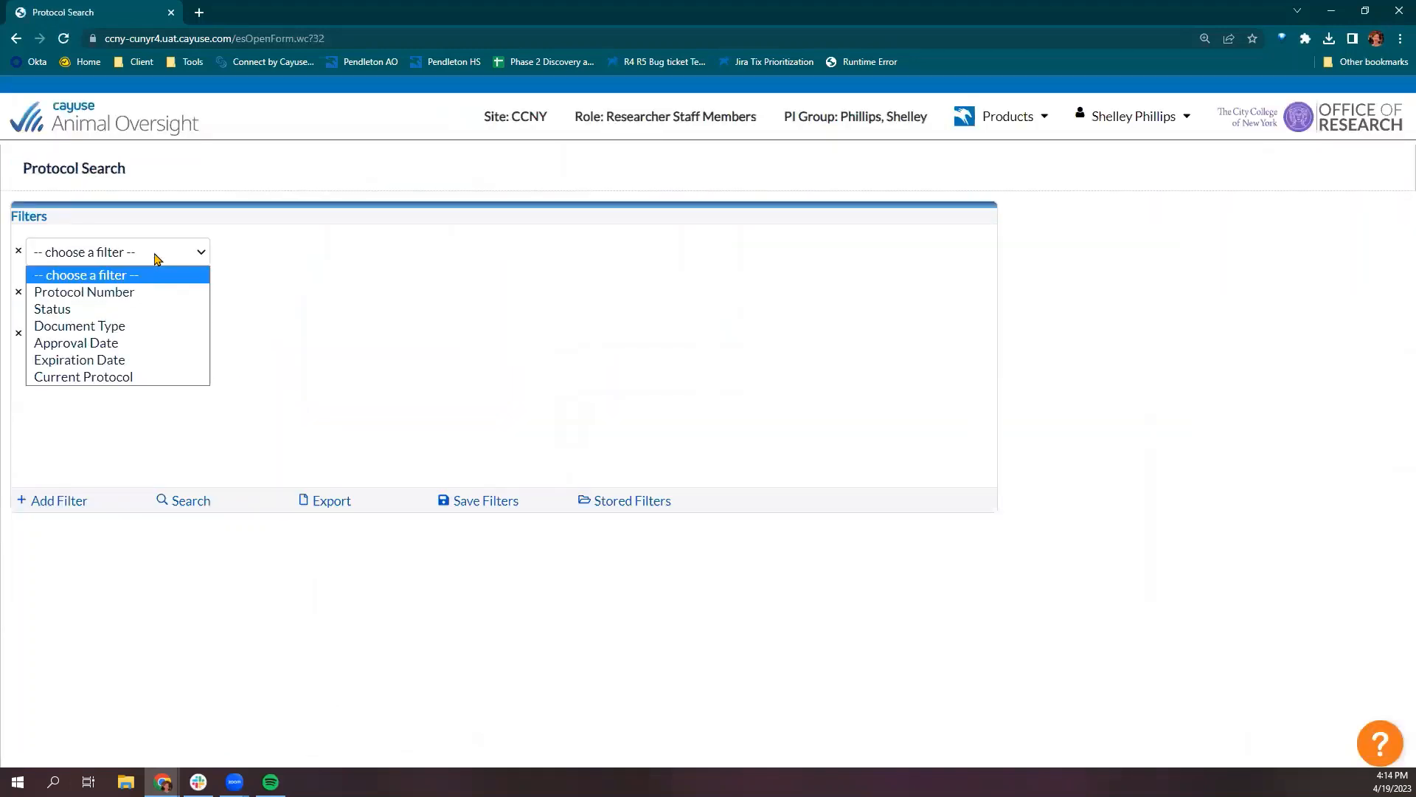
click(155, 308)
click(345, 251)
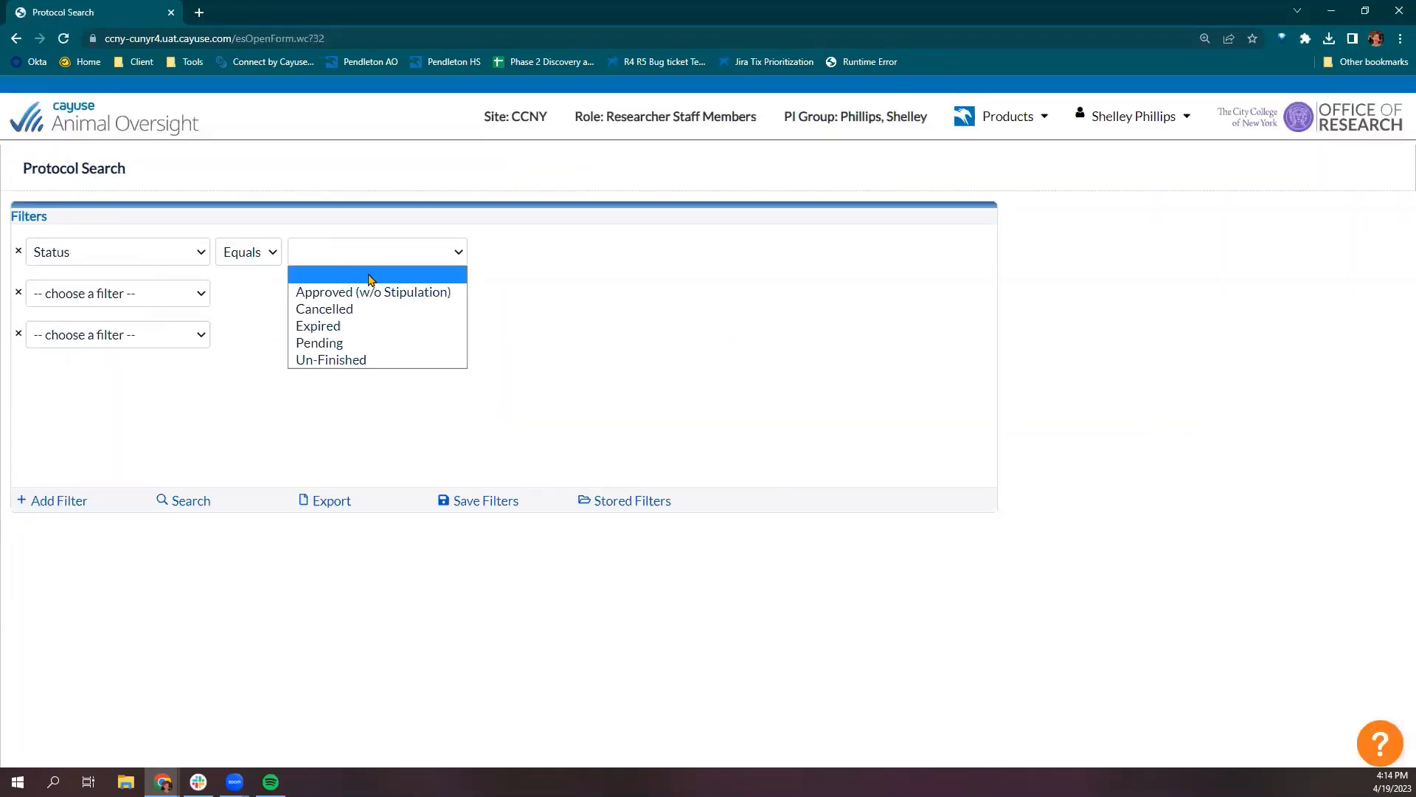
click(372, 291)
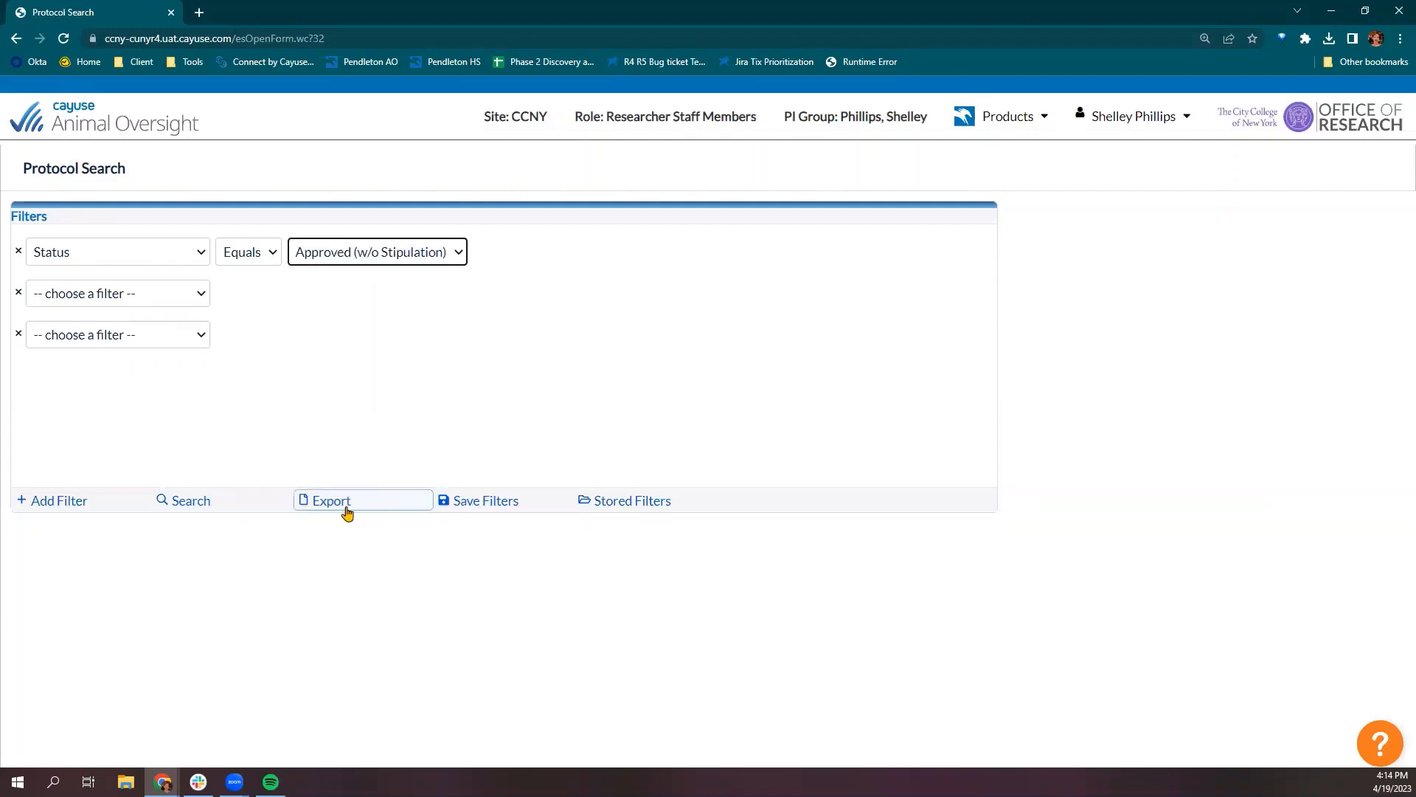
click(201, 512)
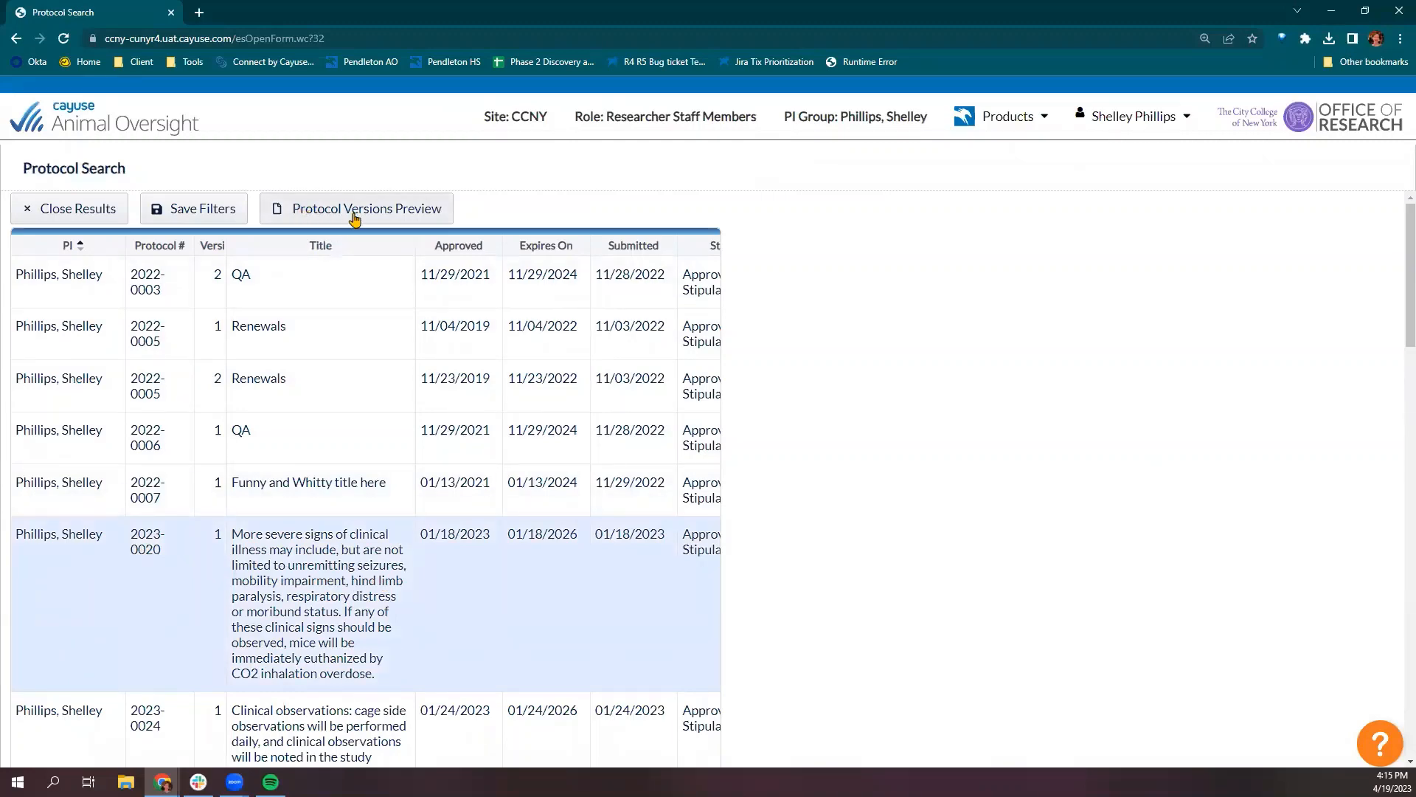
Open version 0003 of protocol 2023-0020 from its versions preview and compare it with revisions 0003 and 0002.
click(363, 210)
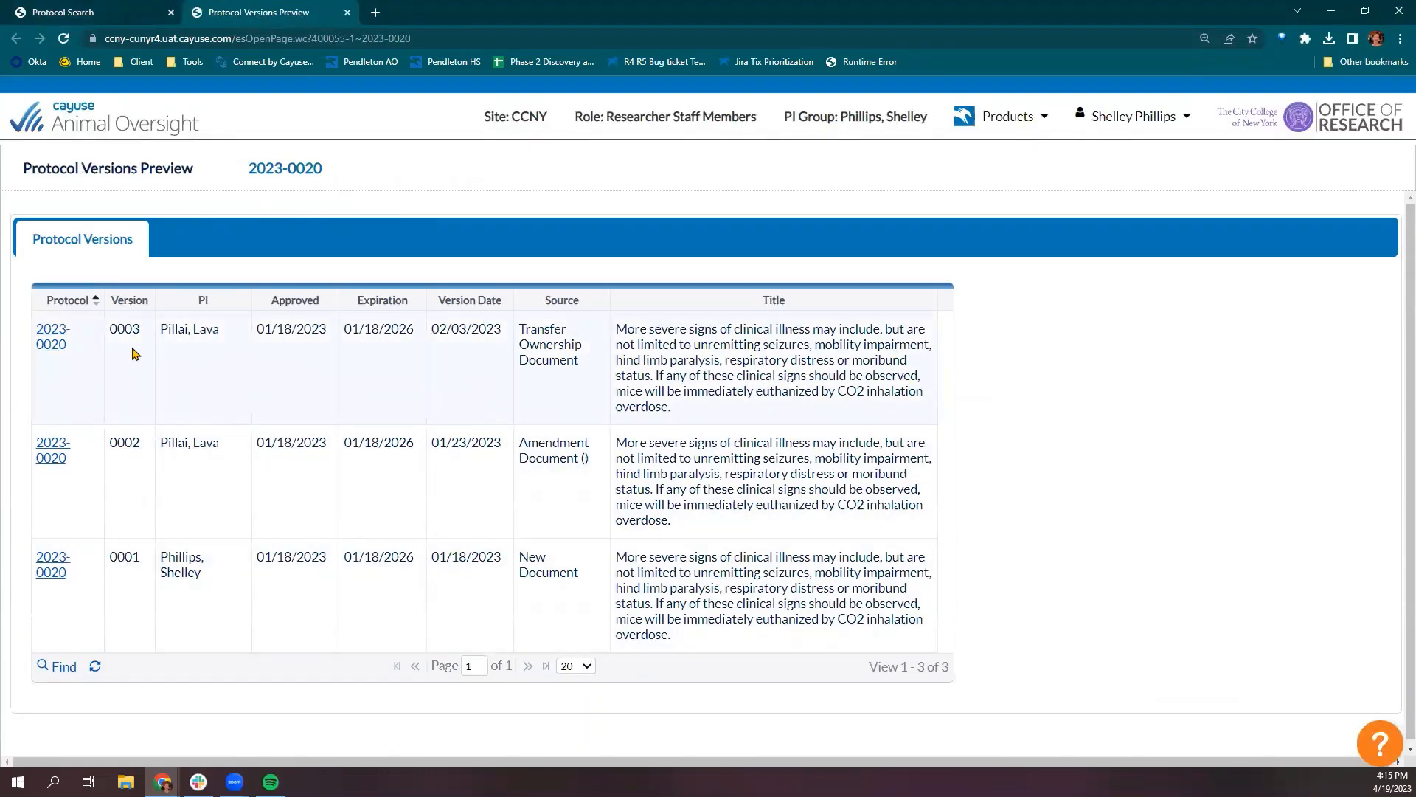
click(53, 350)
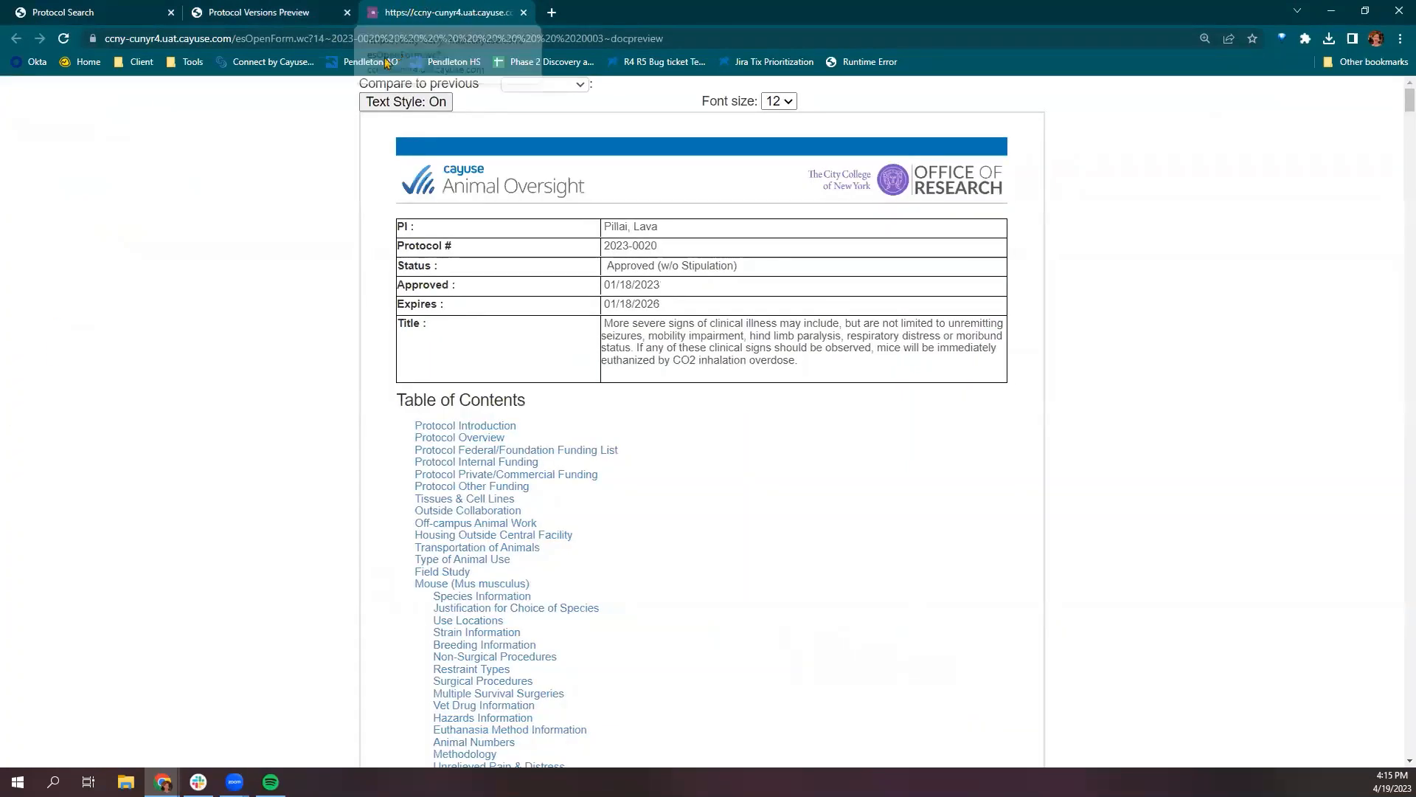
drag(368, 83, 485, 86)
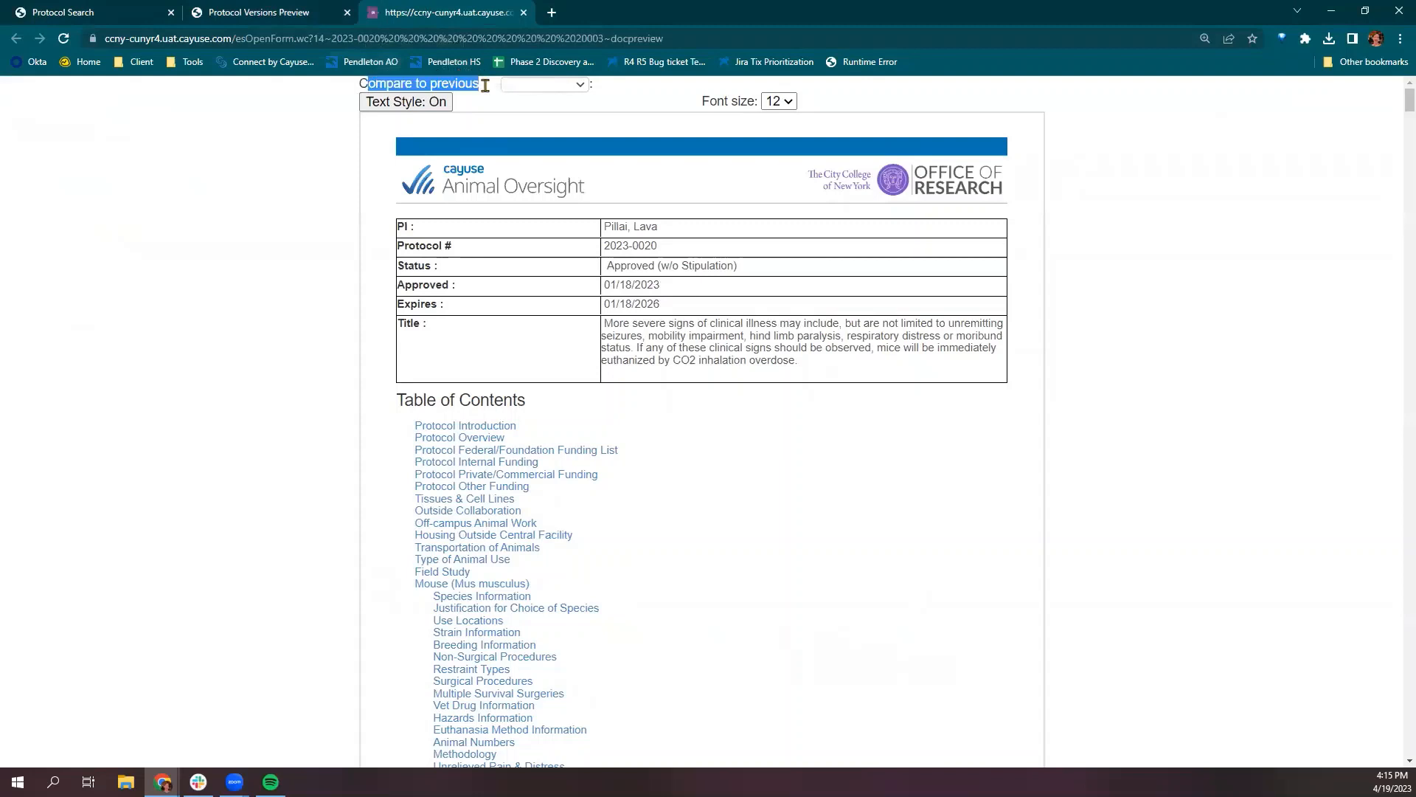
click(548, 88)
click(559, 127)
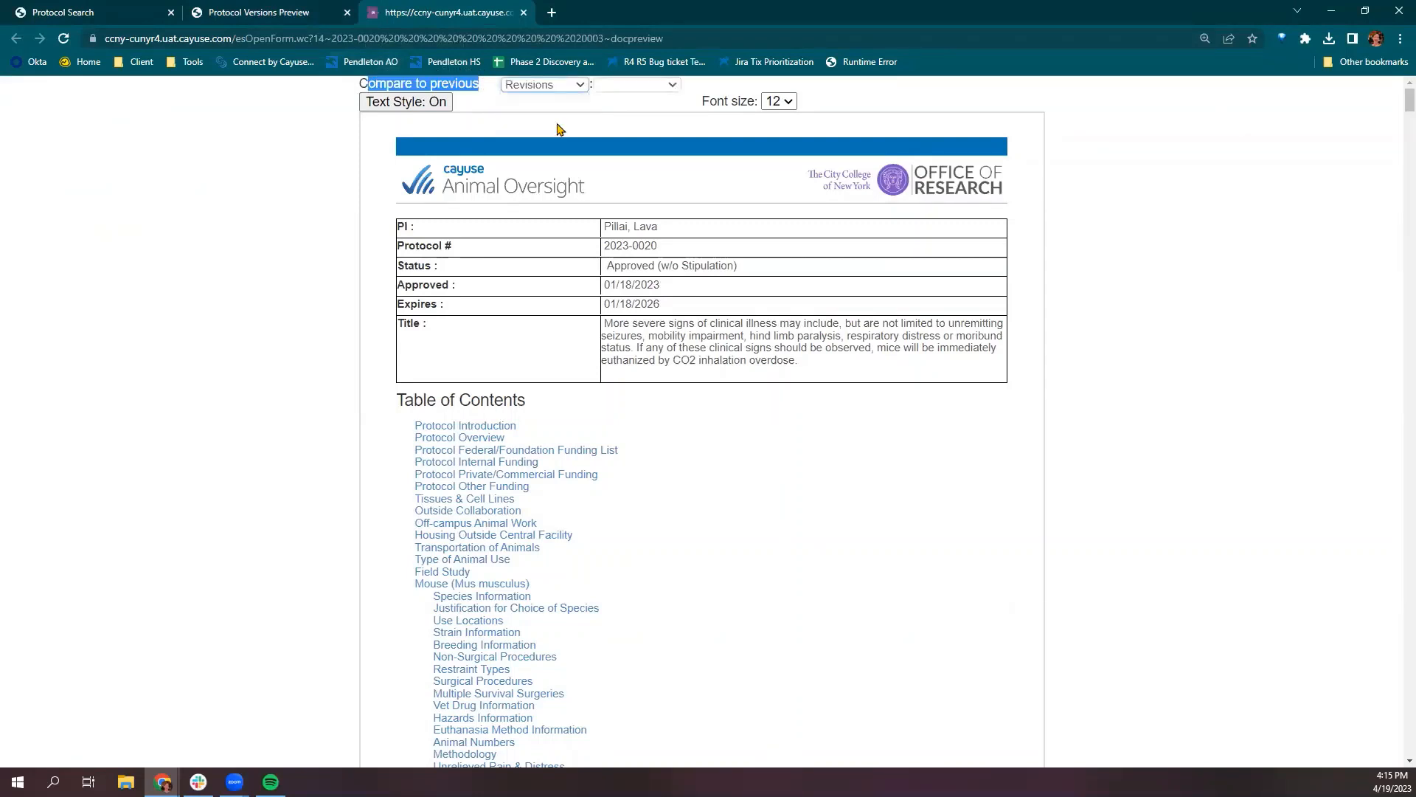
click(673, 87)
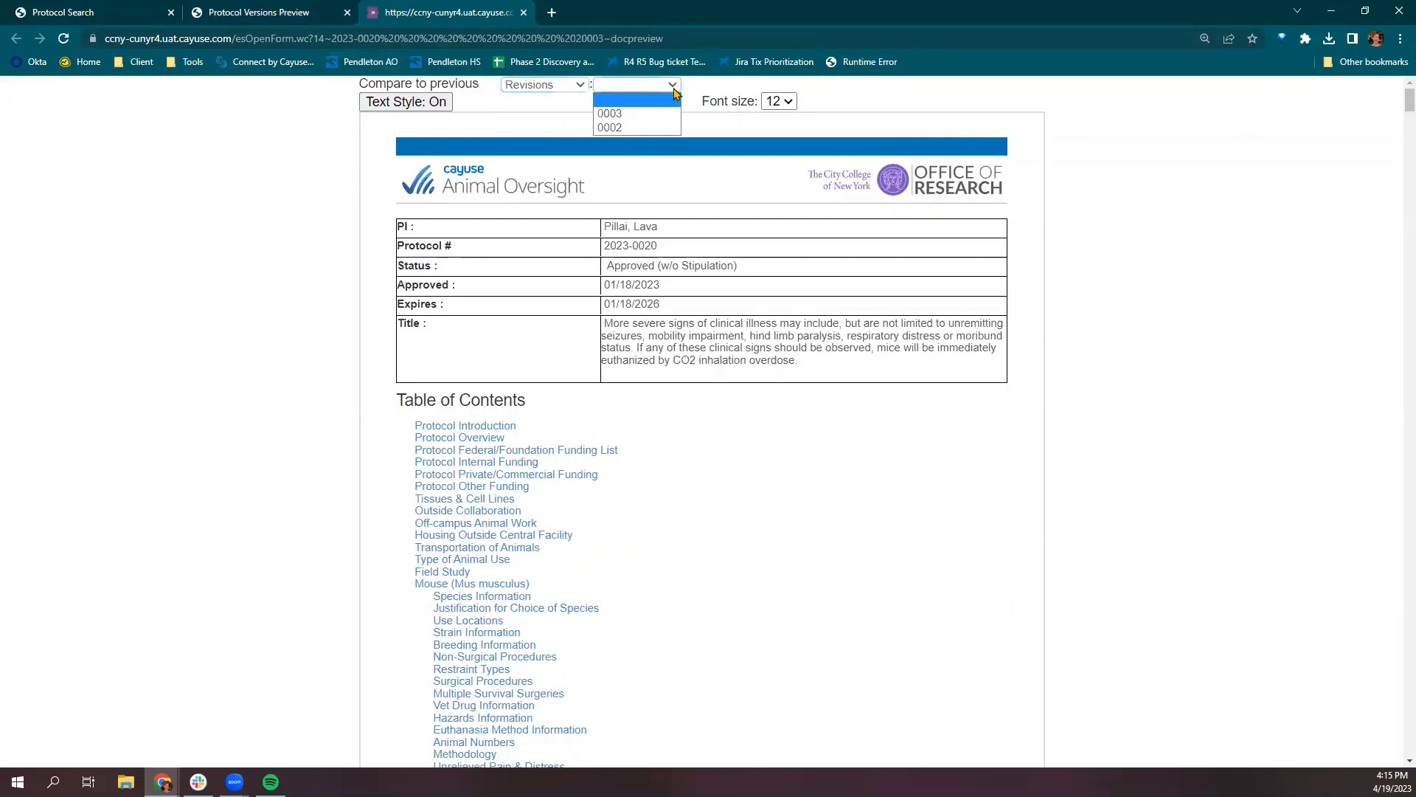
click(670, 114)
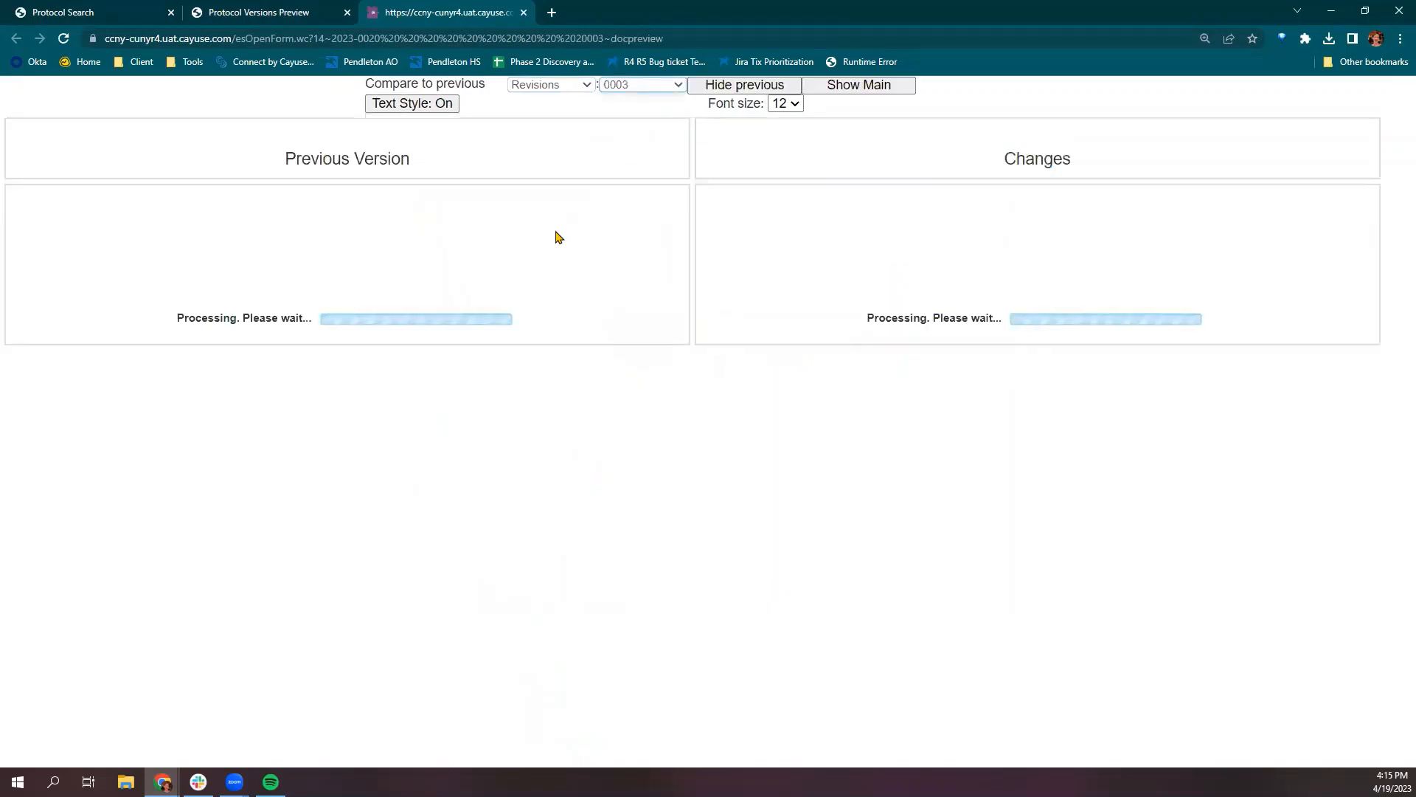
click(632, 86)
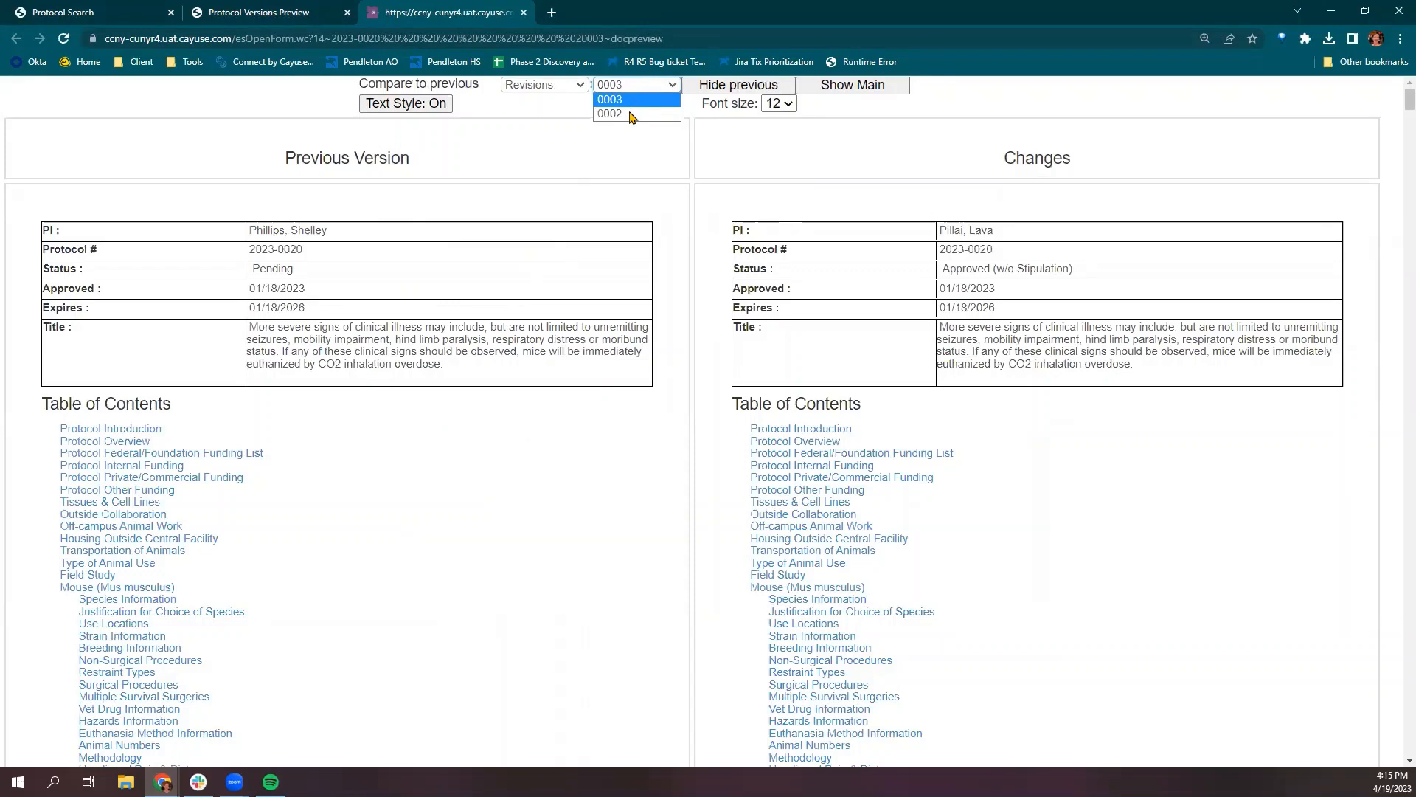
click(633, 114)
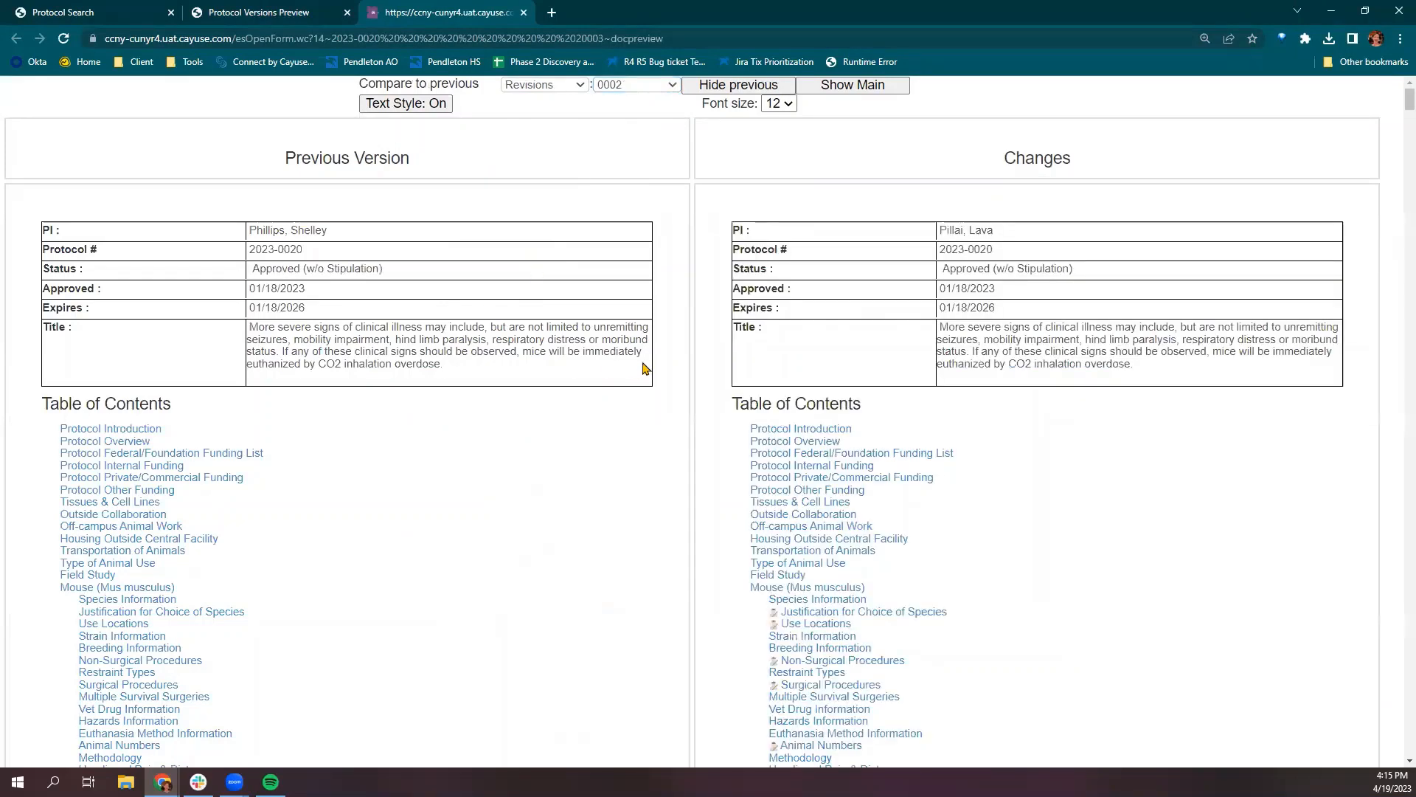
Examine the marked changes in the species justification, use locations and personnel list sections, and close the comparison.
click(817, 612)
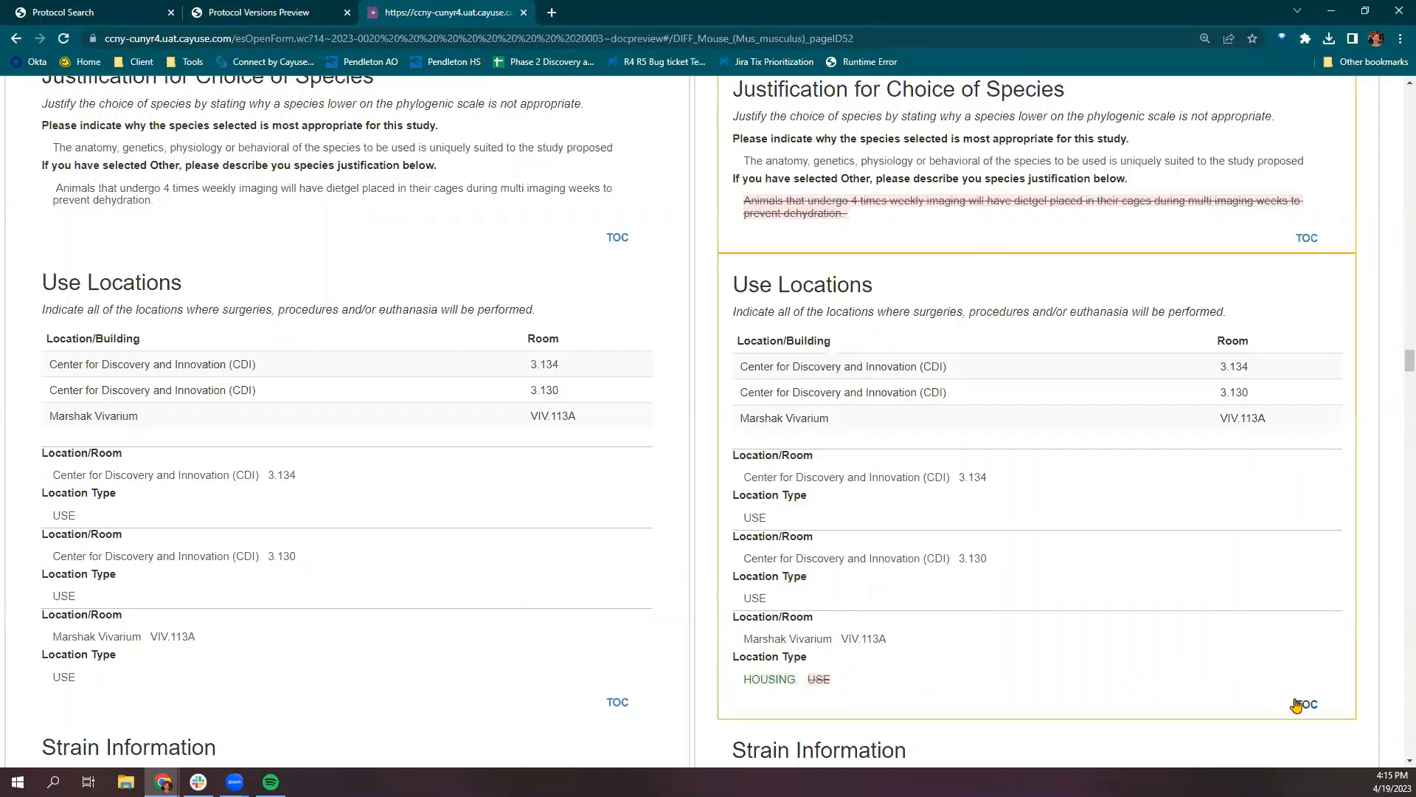
click(1307, 705)
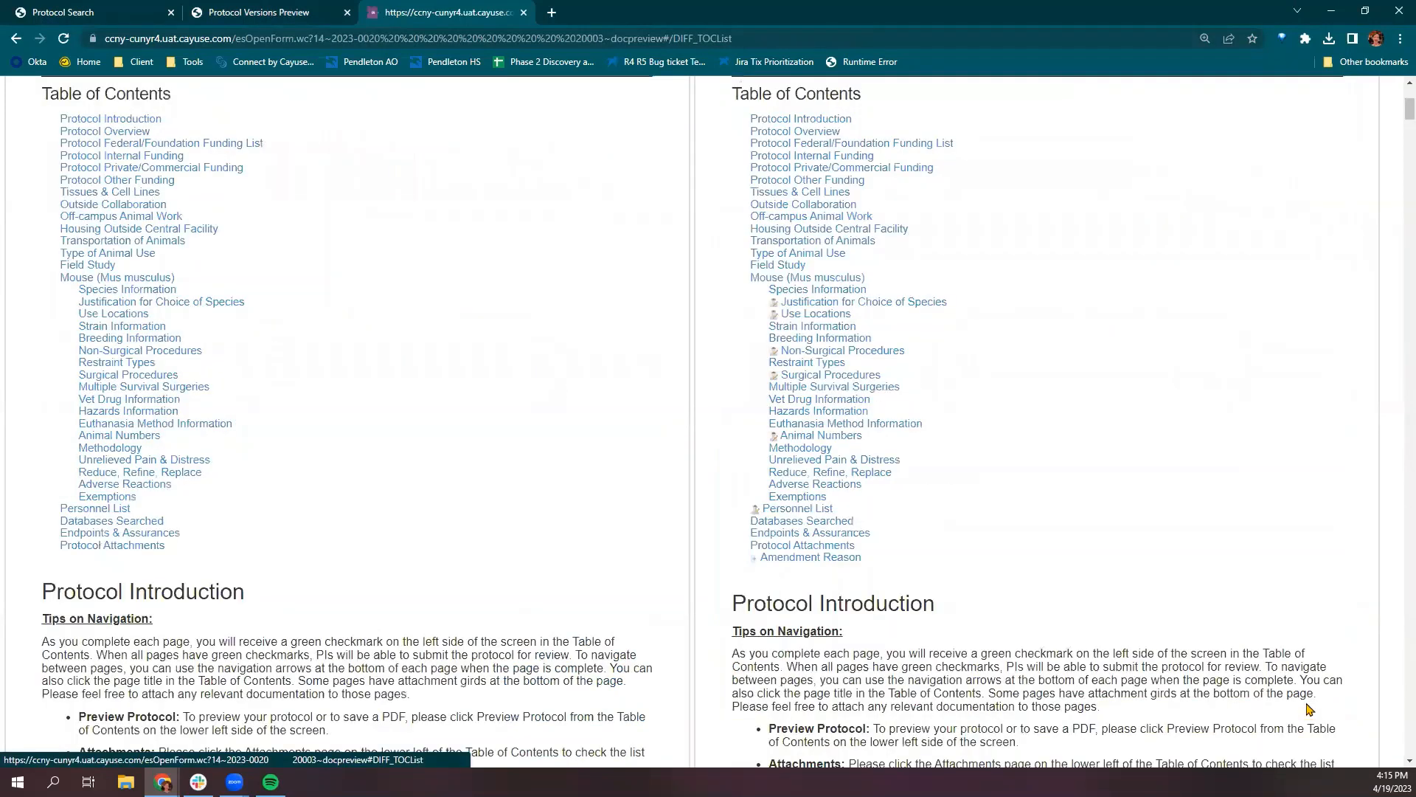
click(803, 509)
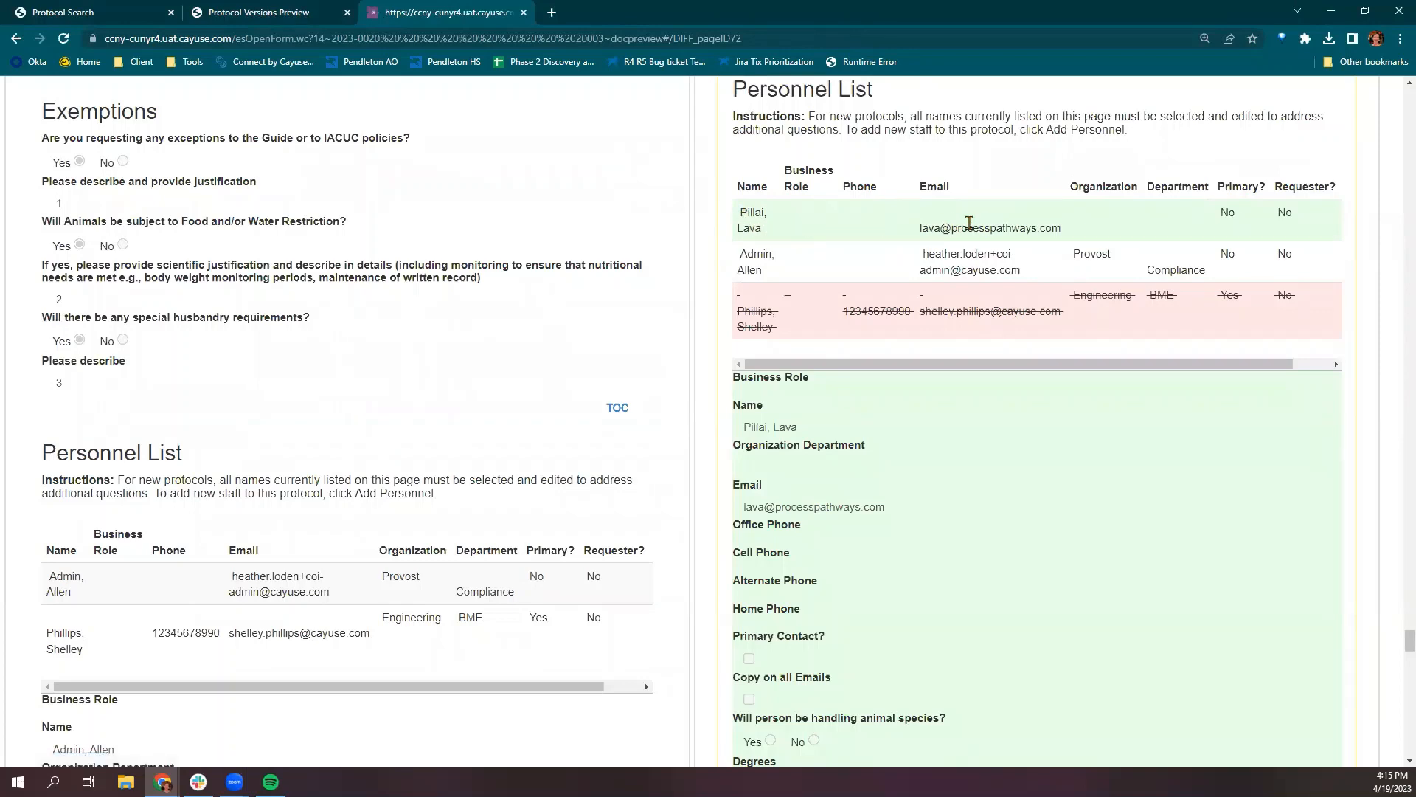
scroll(795, 384, down, 4)
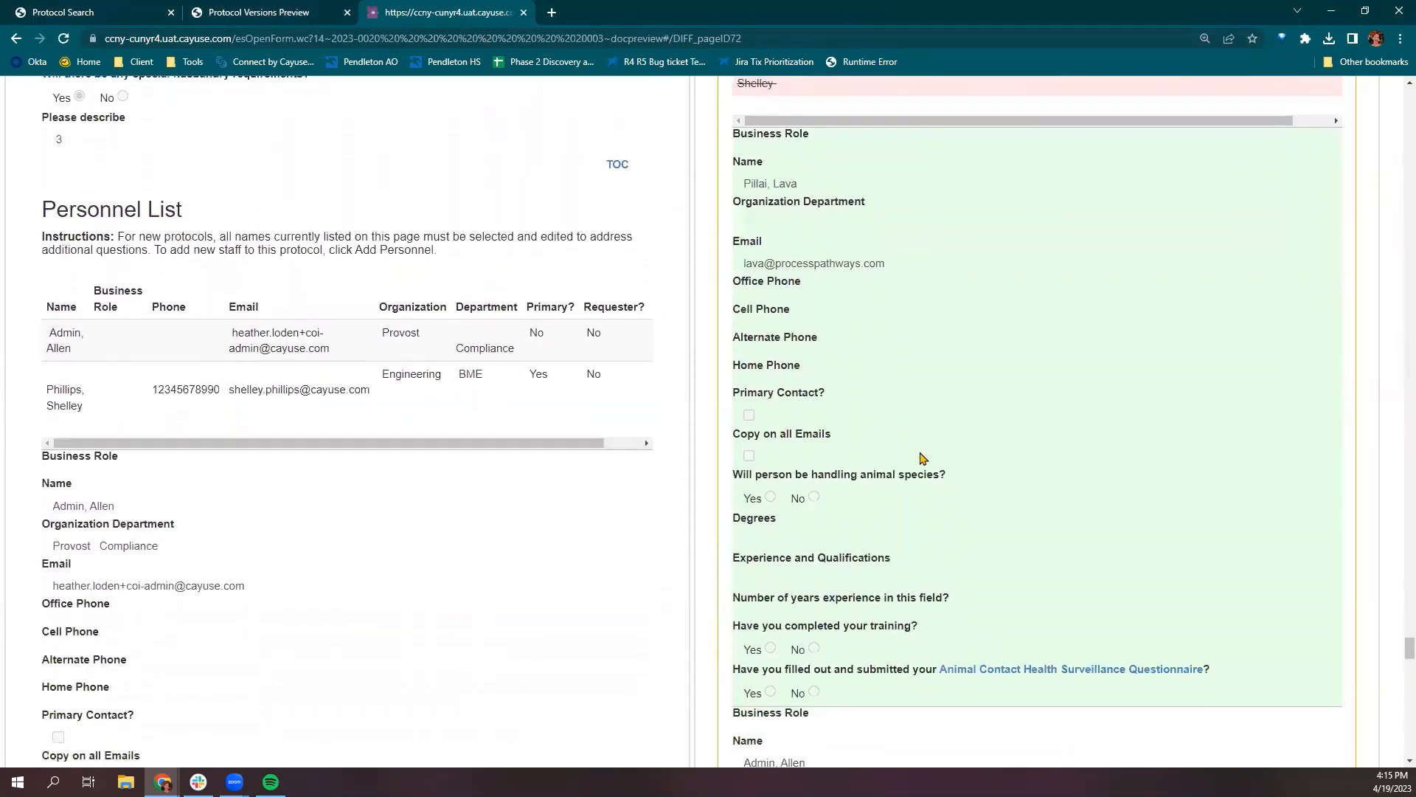
scroll(967, 623, up, 7)
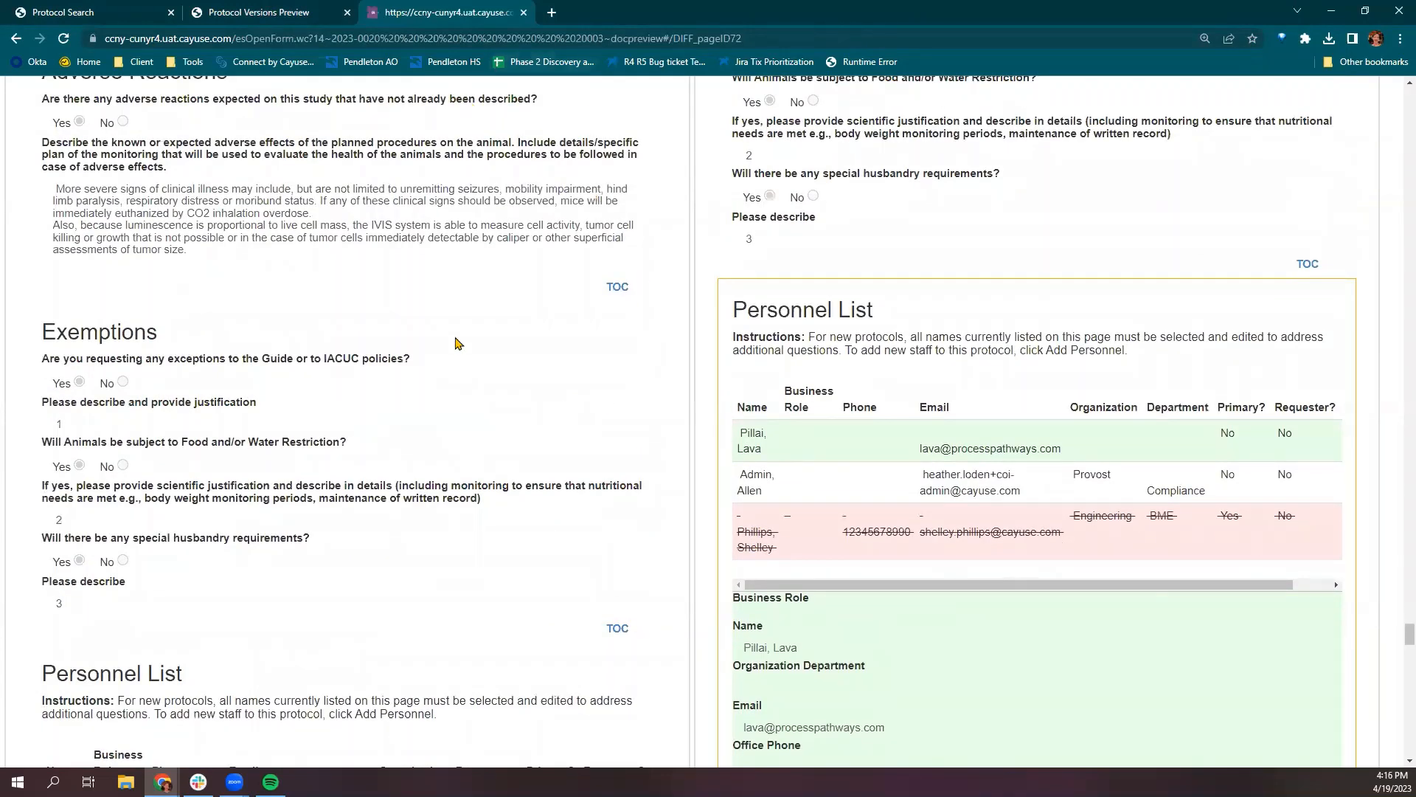
click(524, 13)
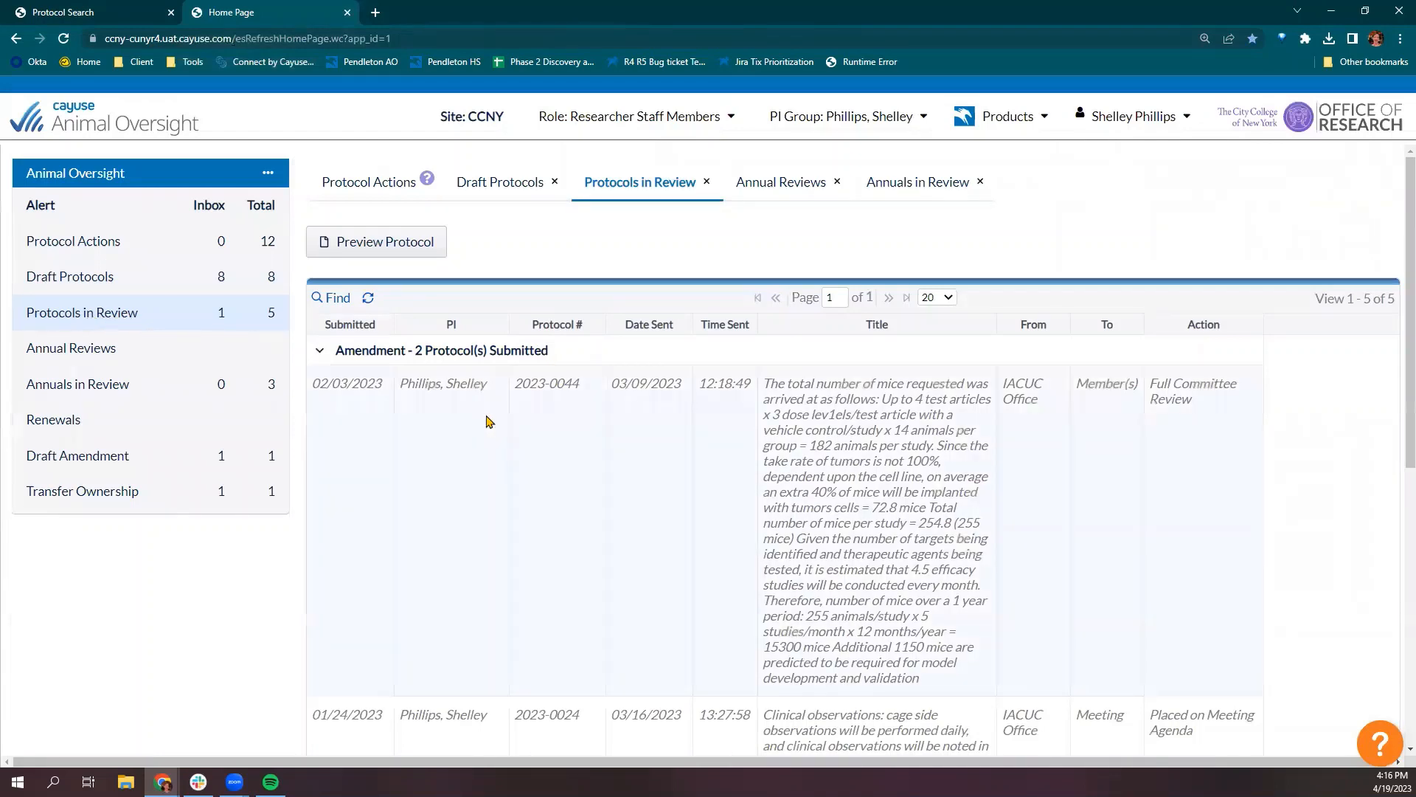
Open protocol 2023-0042 from the protocols in review and show its full document preview in a maximized window.
scroll(487, 422, down, 7)
click(544, 505)
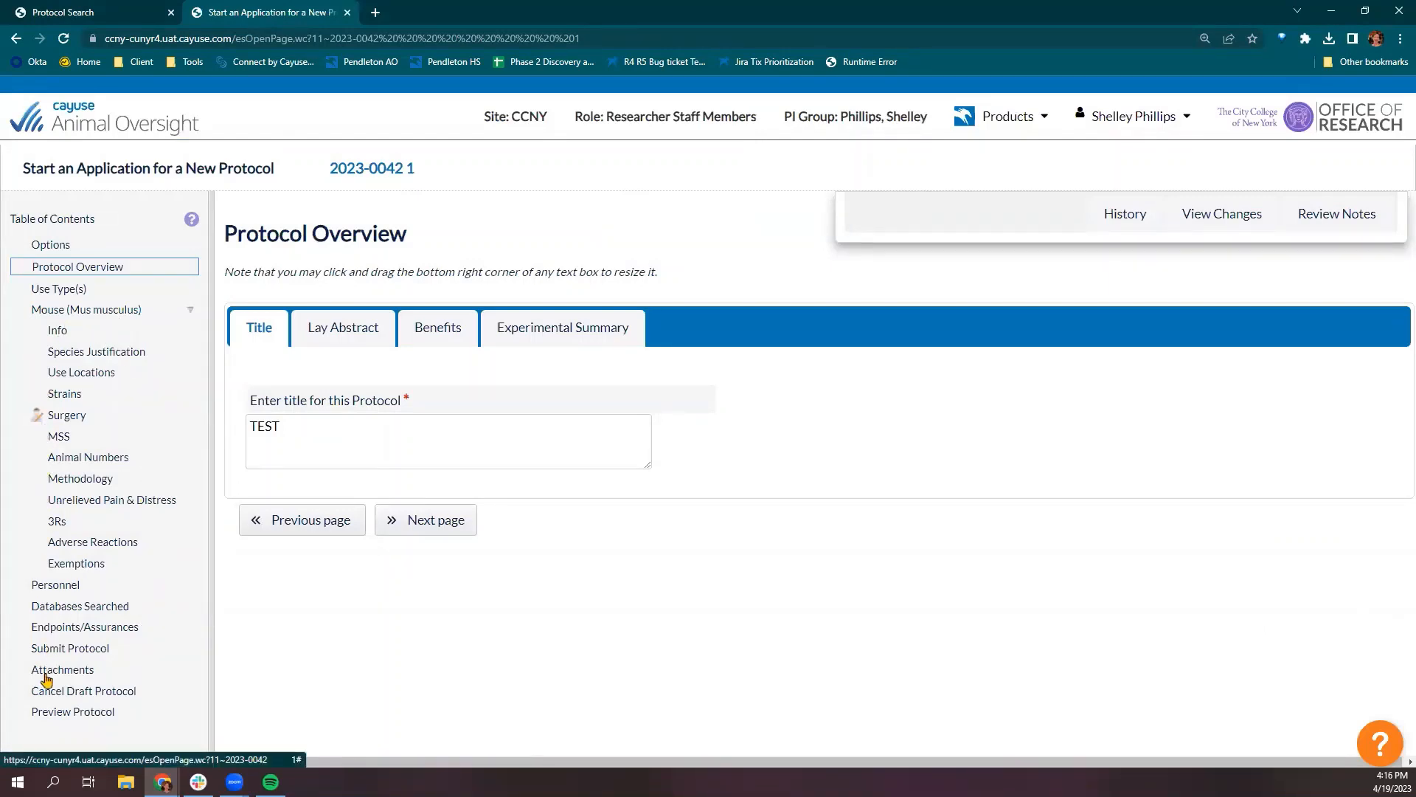
click(85, 715)
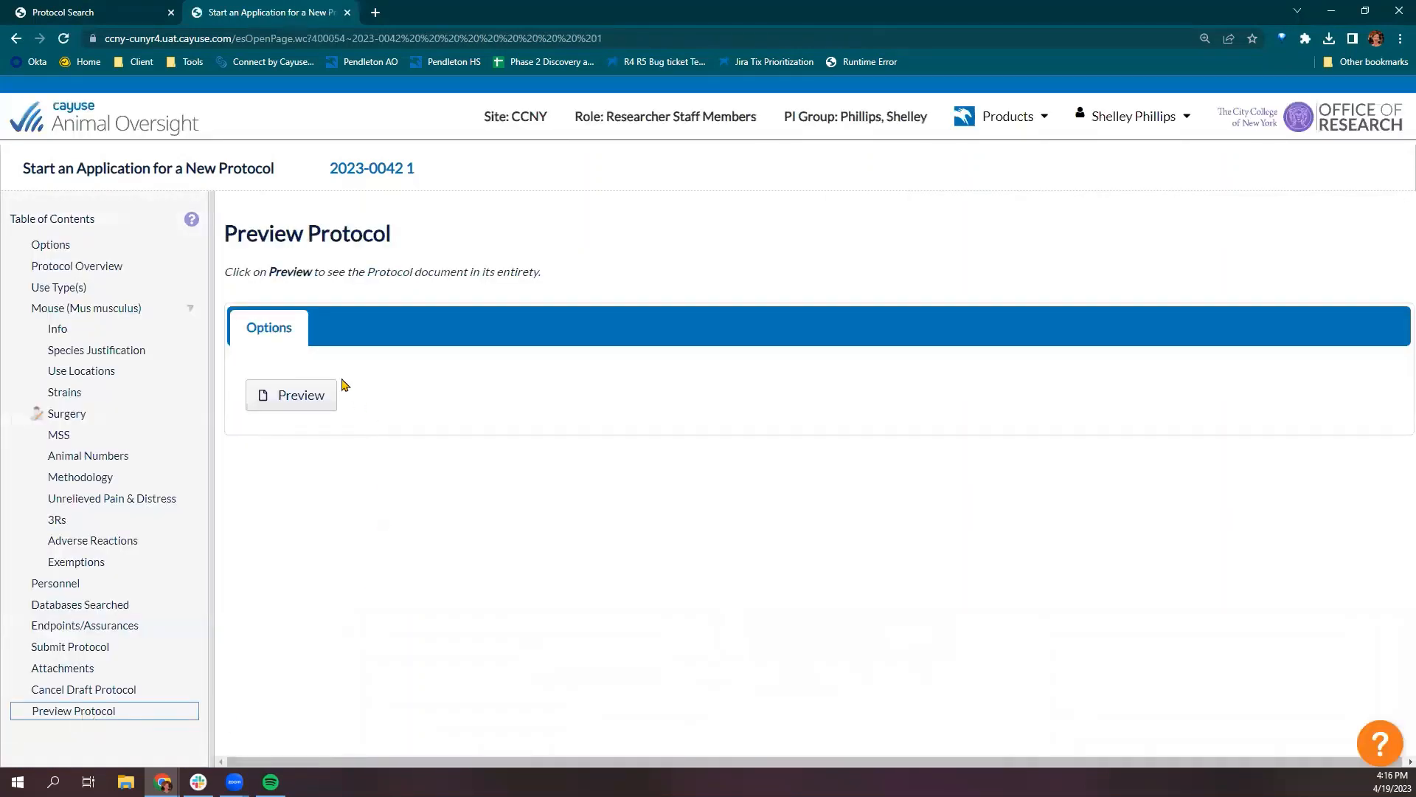
click(289, 400)
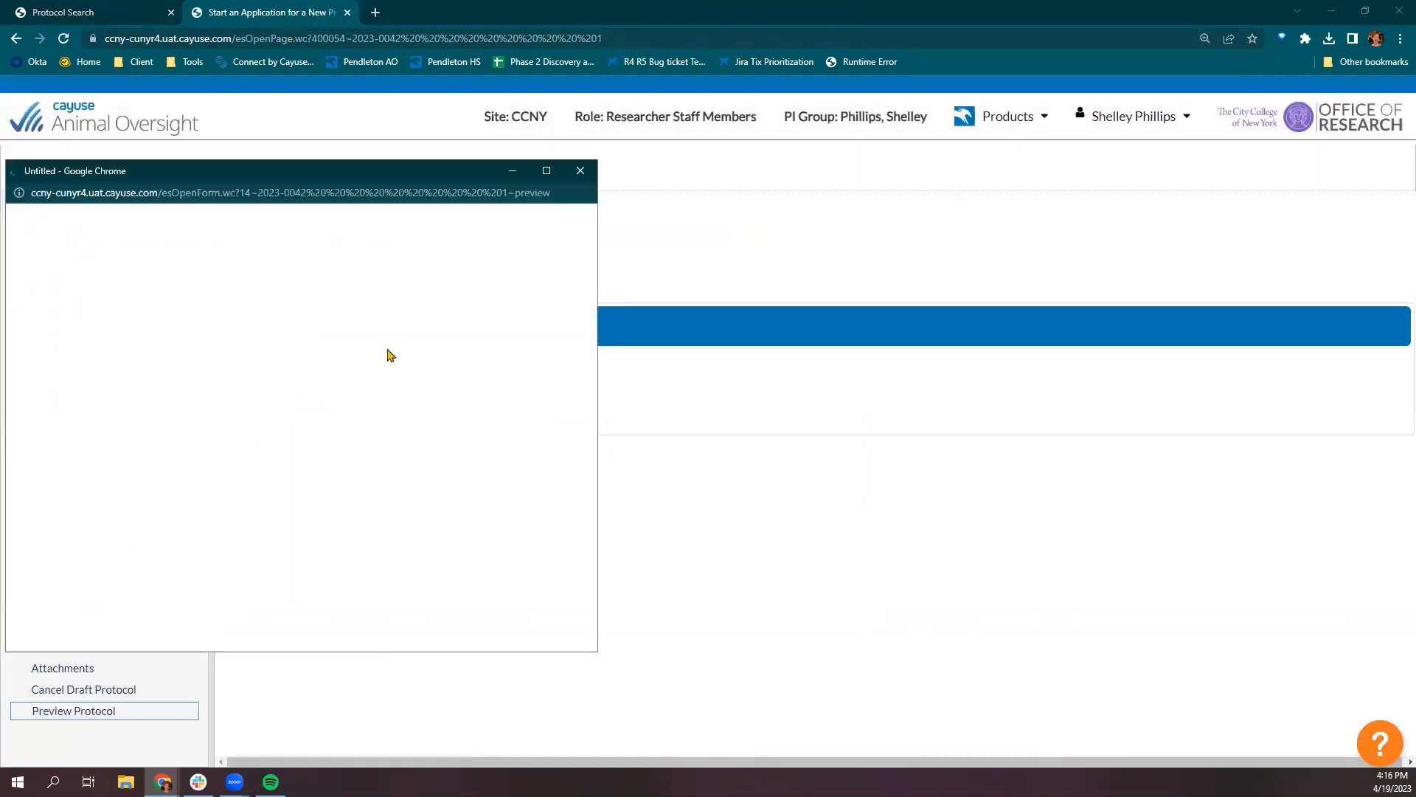
click(547, 170)
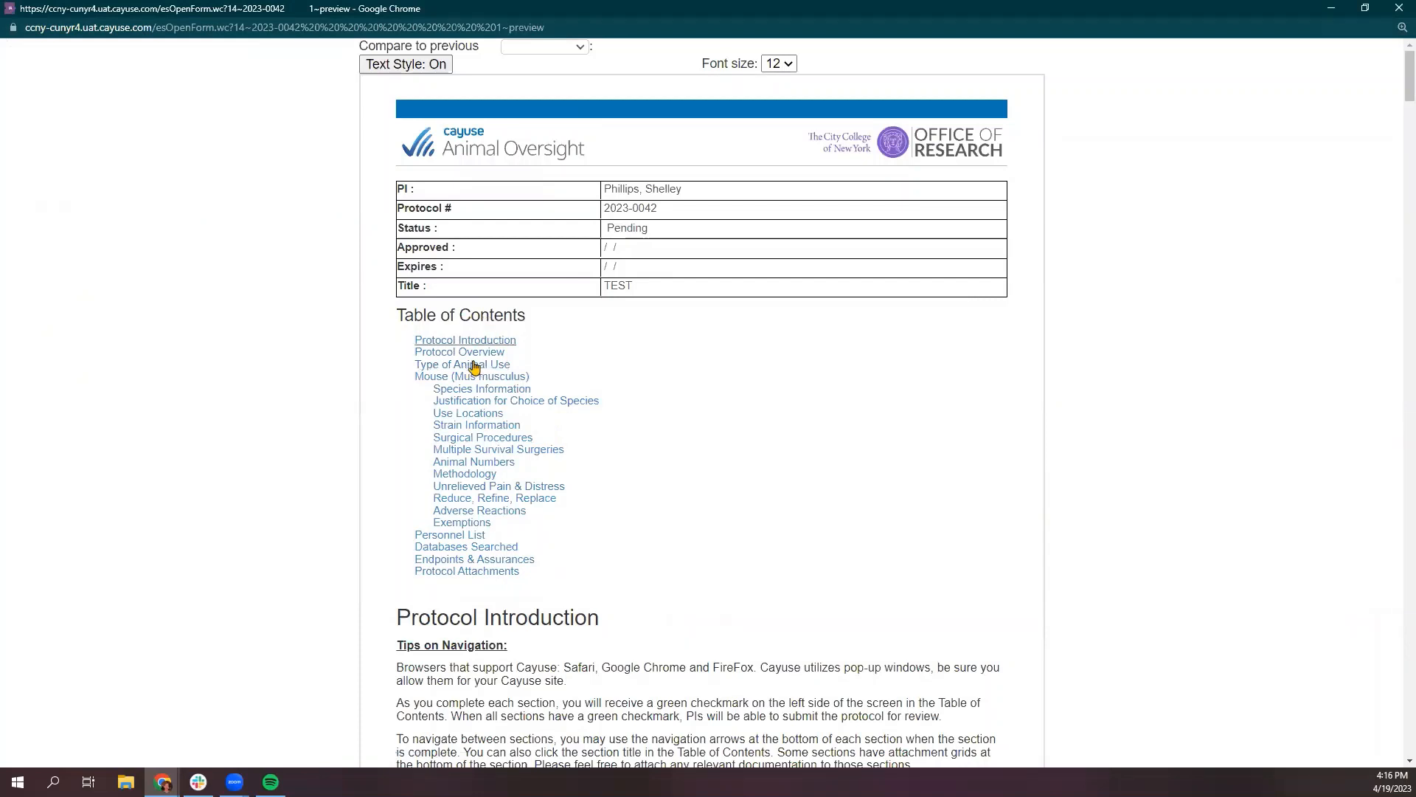
Examine the Surgical Procedures section of the protocol preview.
click(497, 438)
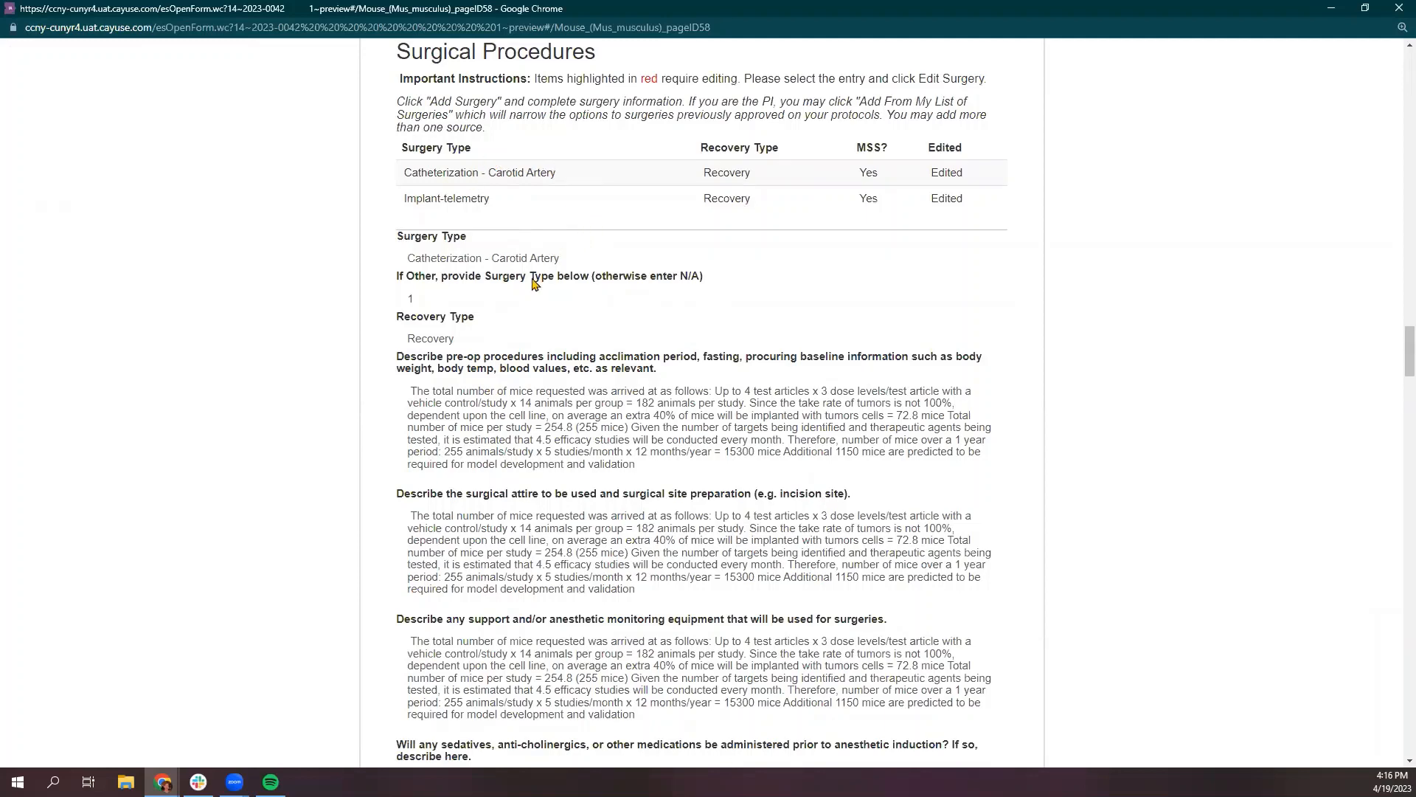
scroll(487, 405, down, 7)
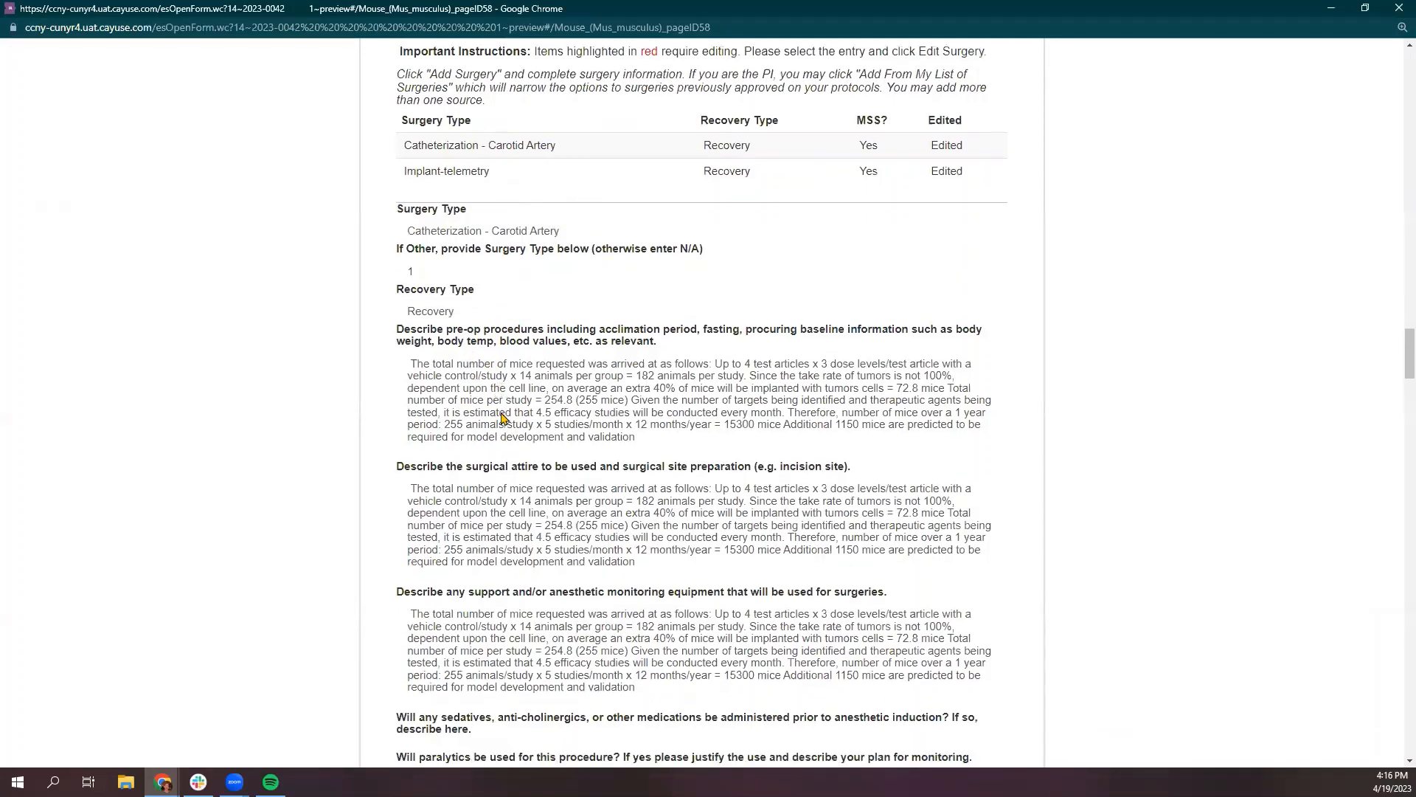
scroll(506, 437, down, 2)
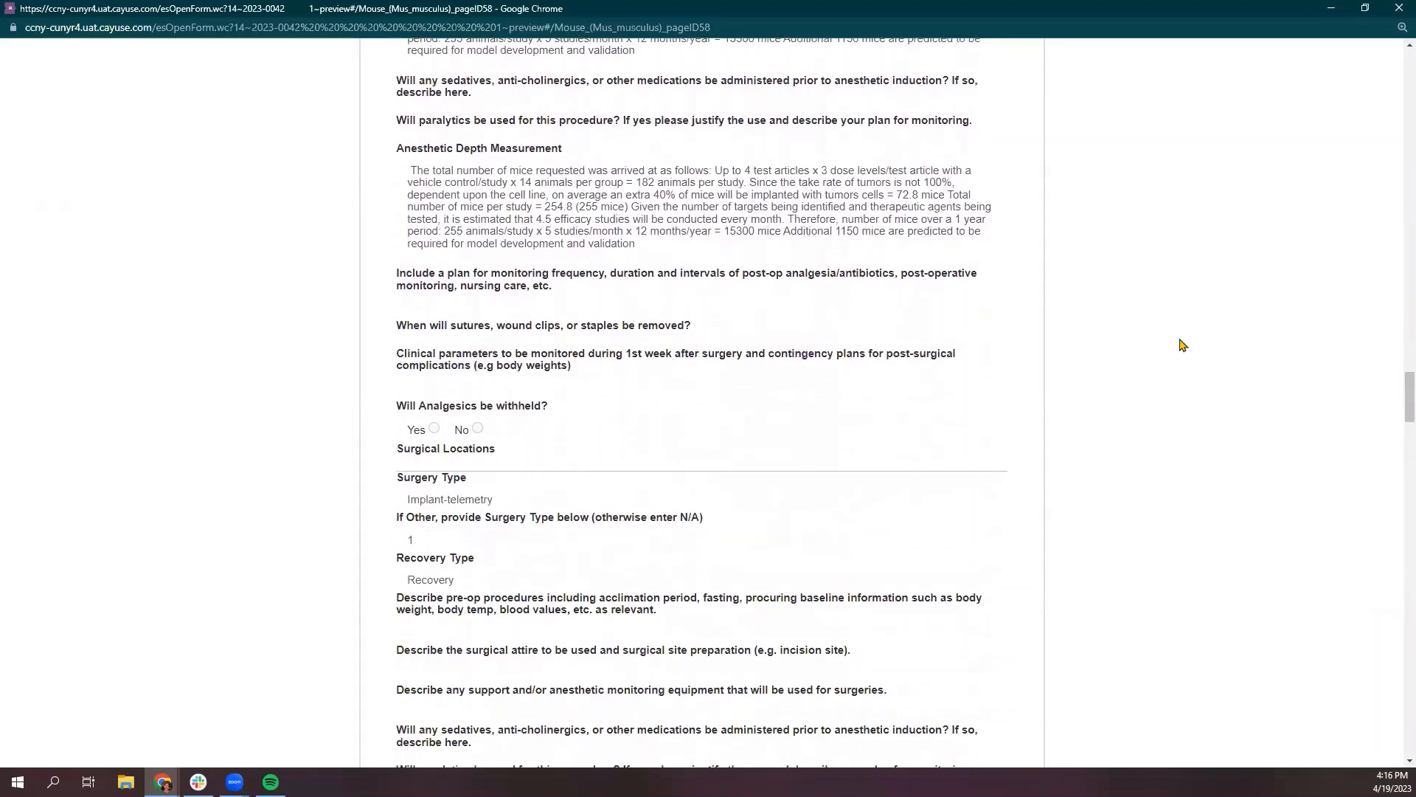
View the print options for saving the protocol preview as a PDF, and return to the home page.
right_click(1108, 177)
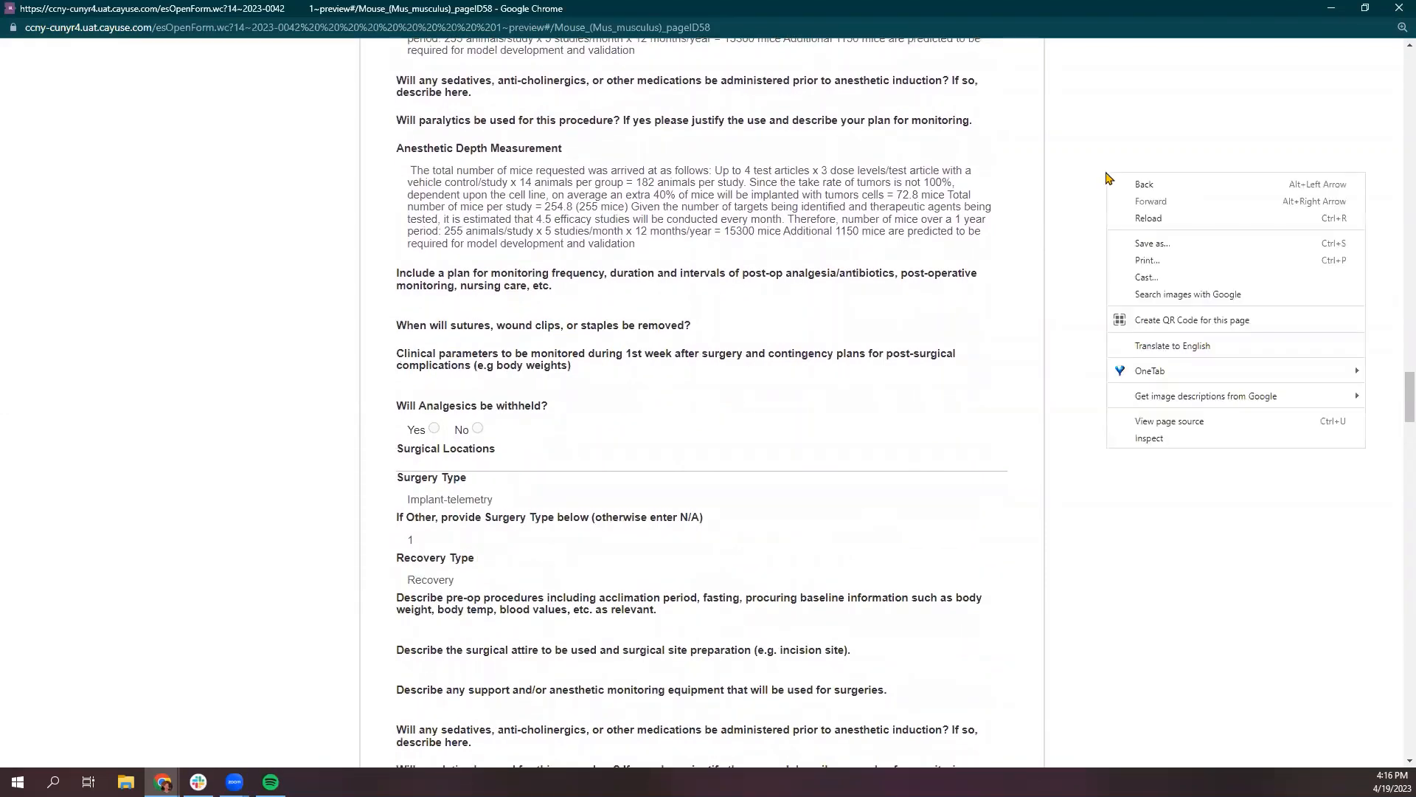
click(1183, 264)
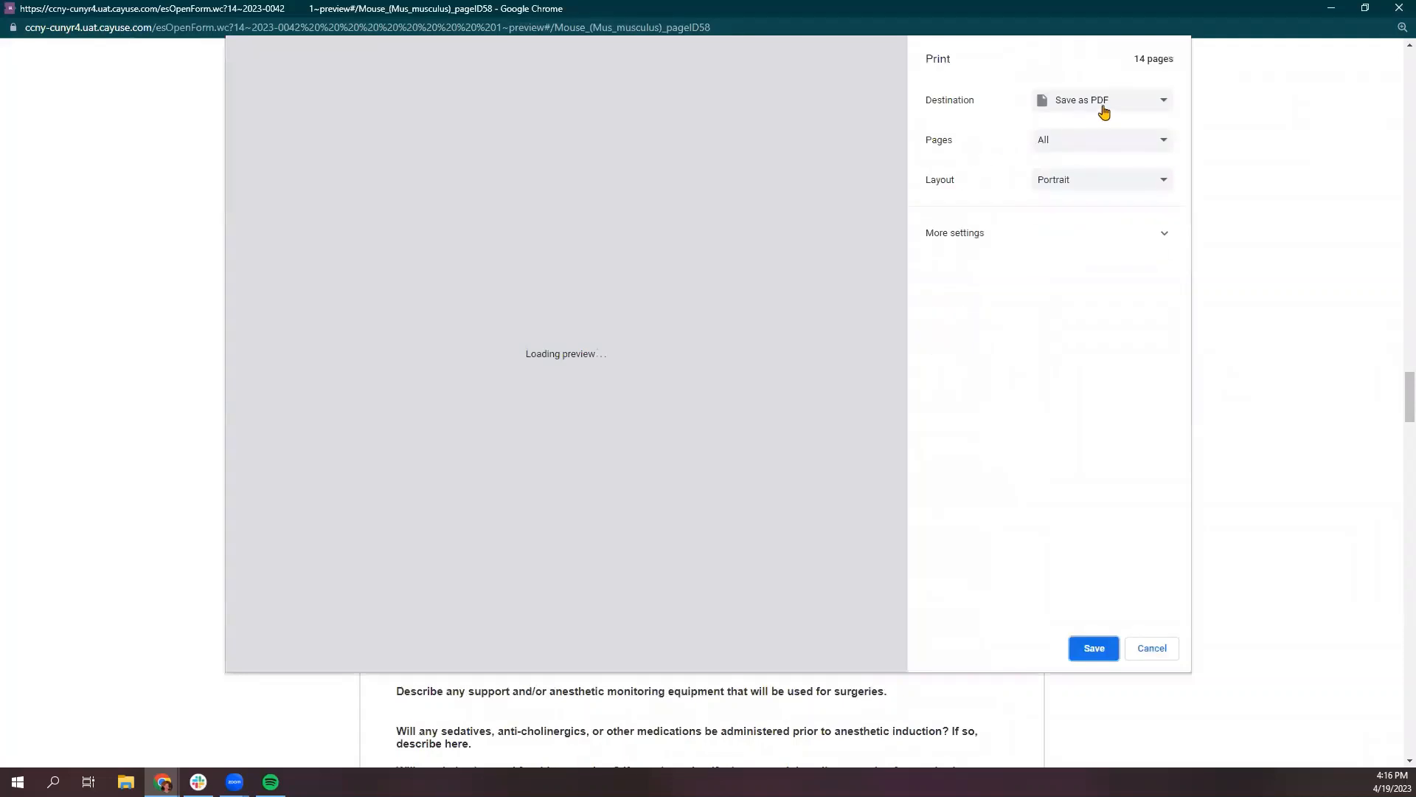
click(1153, 650)
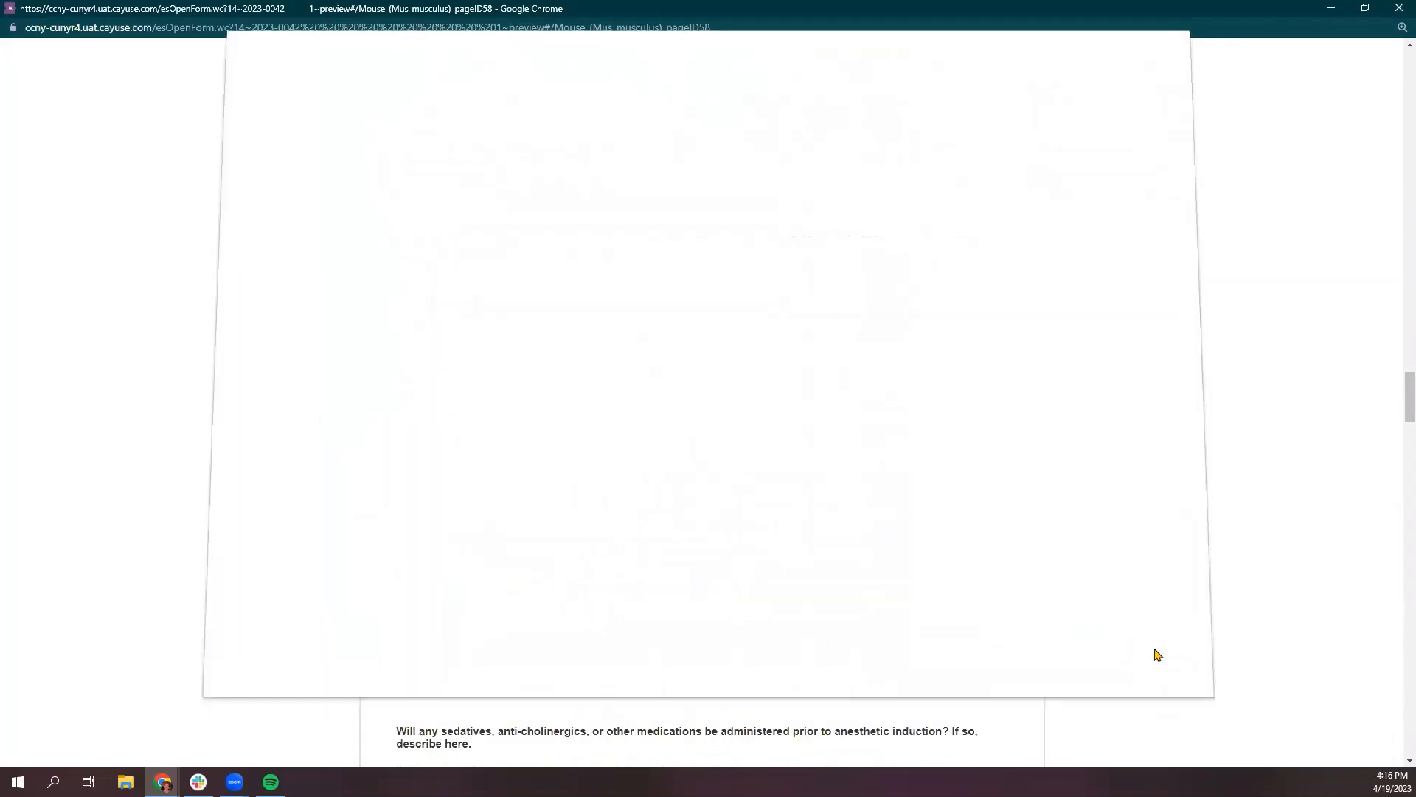
click(1398, 7)
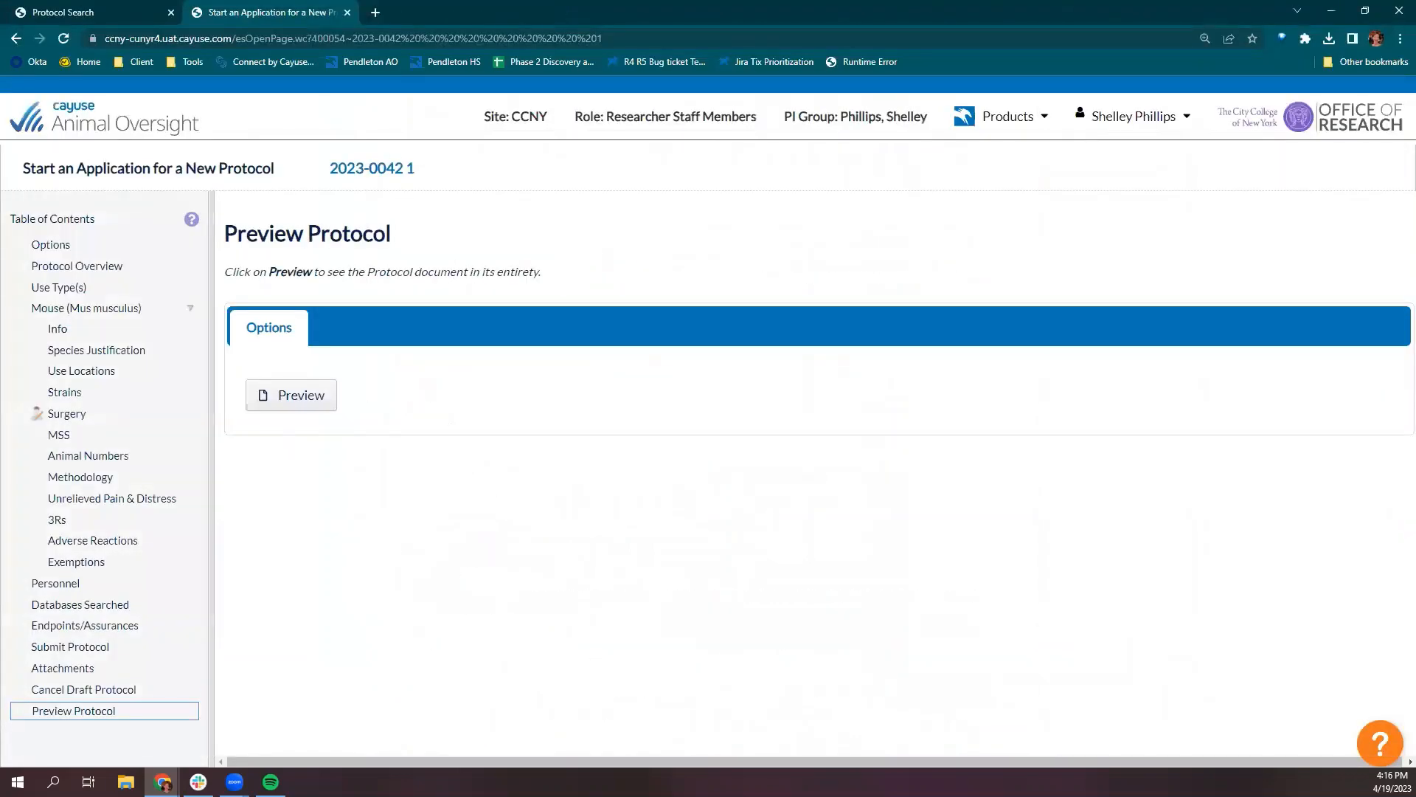
click(127, 114)
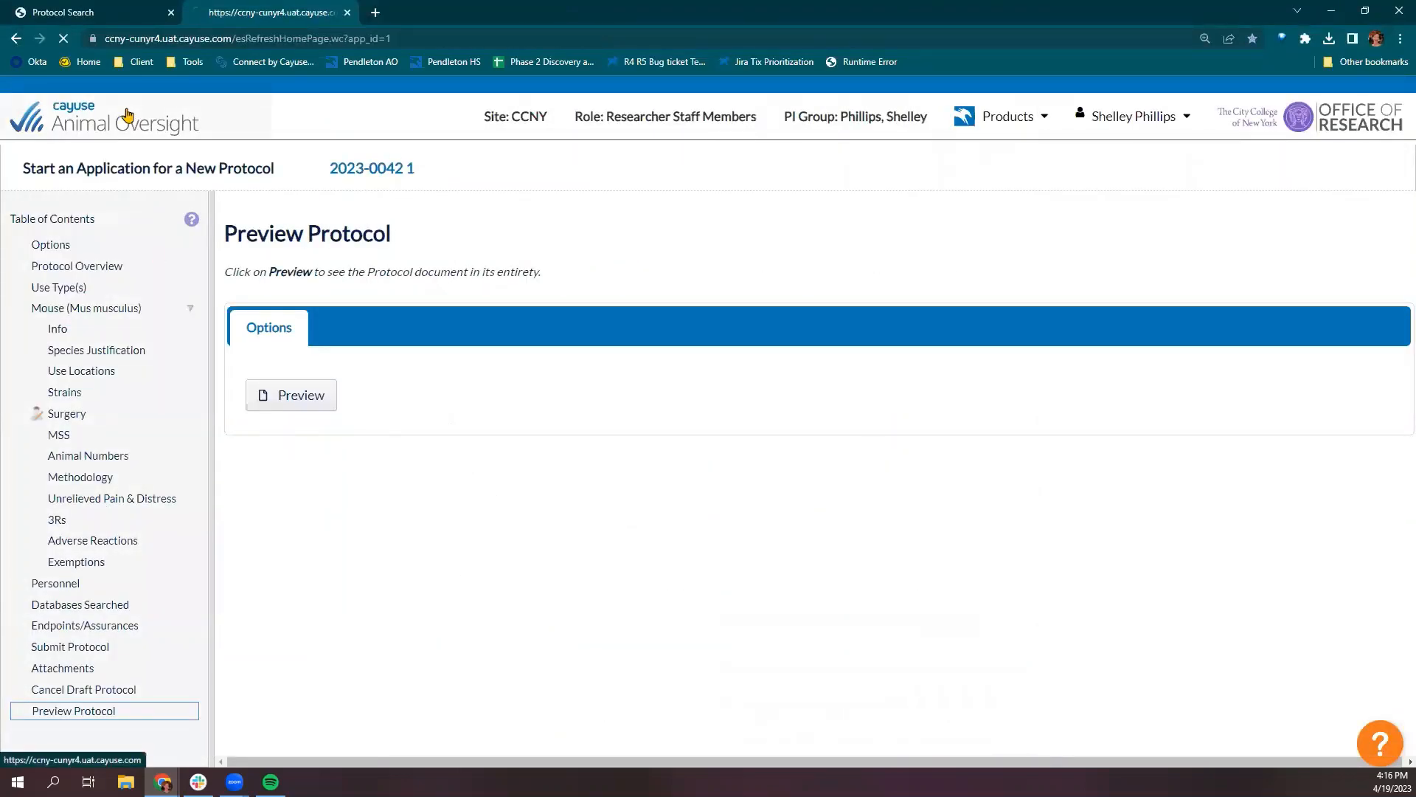